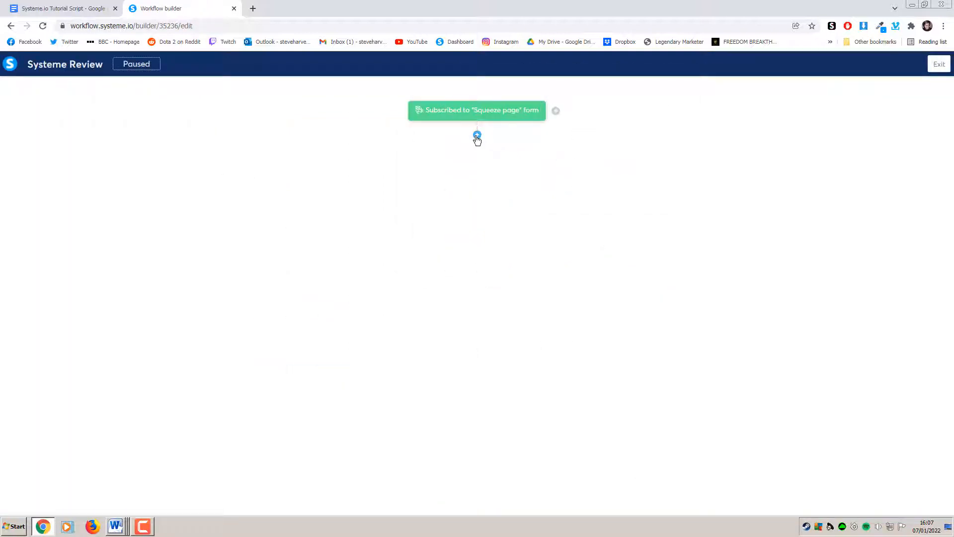
Leave the domain settings and show the Funnels list with its eight active funnels
click(477, 135)
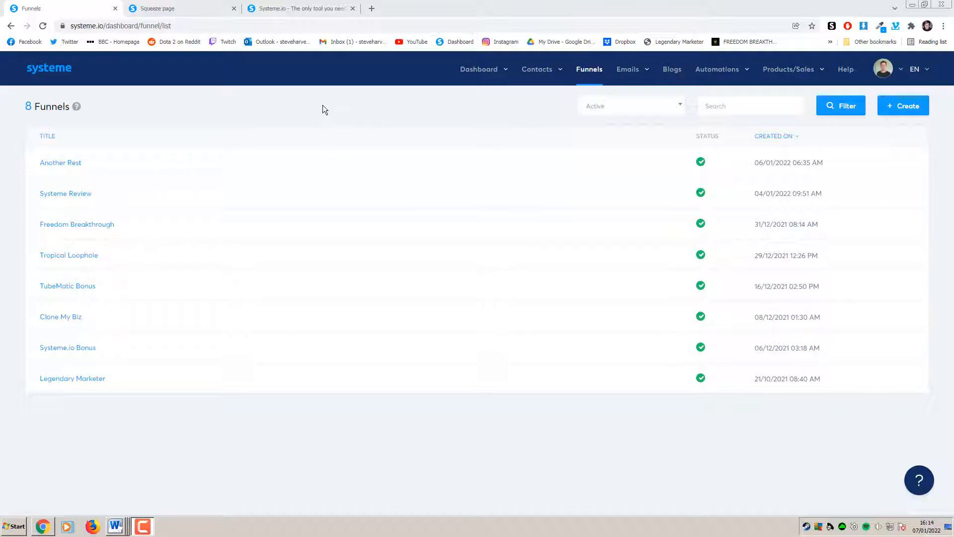
Switch to the live example squeeze page and scroll down to the bonus form, then back to the top
click(206, 8)
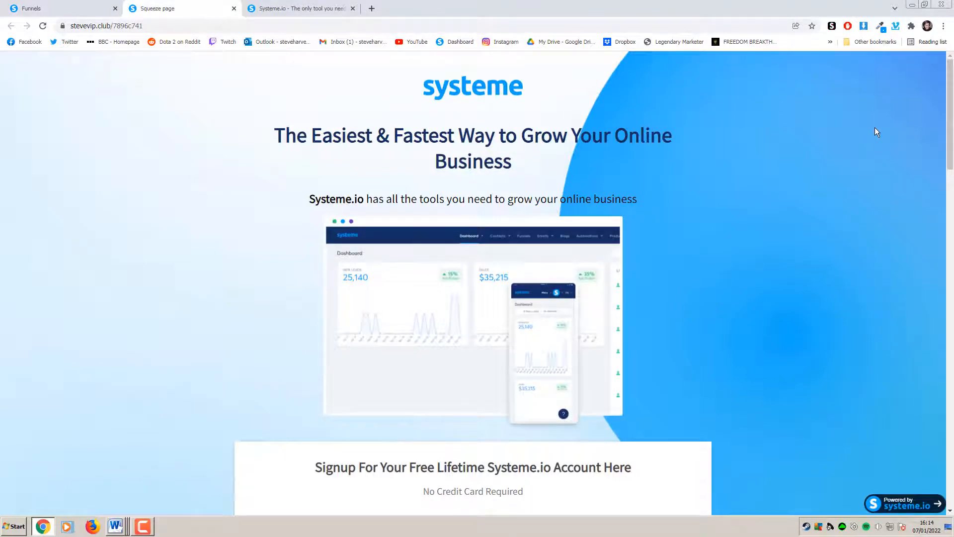
mouse_move(950, 112)
mouse_down()
mouse_move(952, 450)
mouse_move(947, 106)
mouse_up()
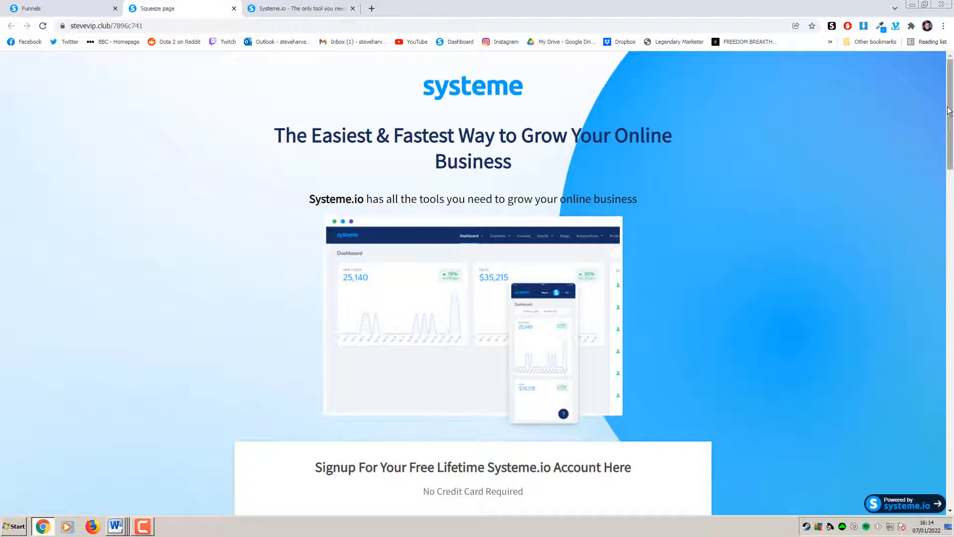
drag(951, 110, 951, 140)
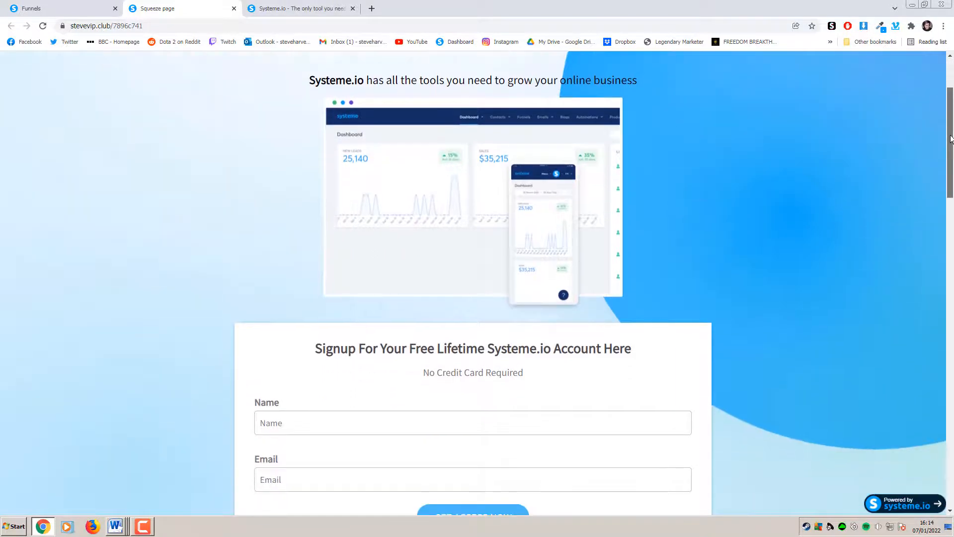
scroll(791, 184, down, 3)
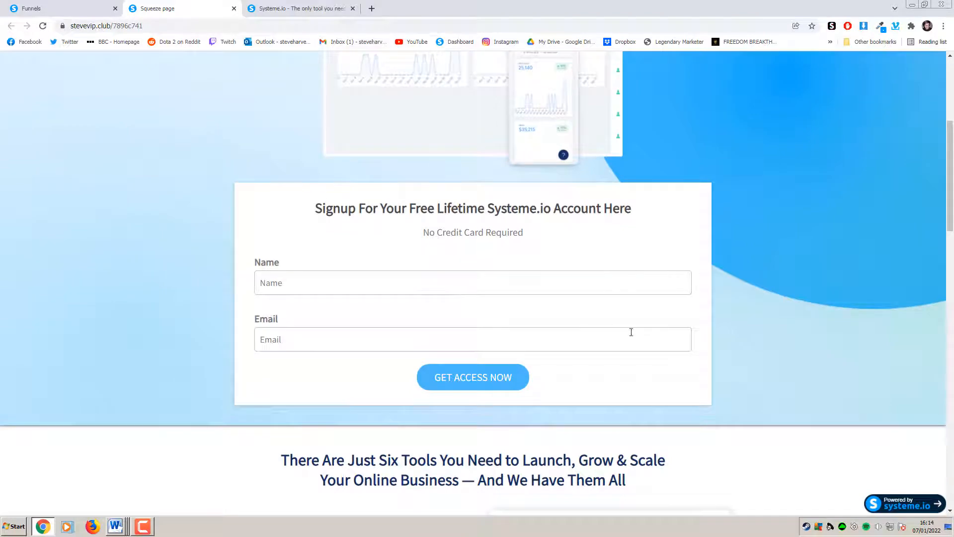
drag(950, 205, 952, 408)
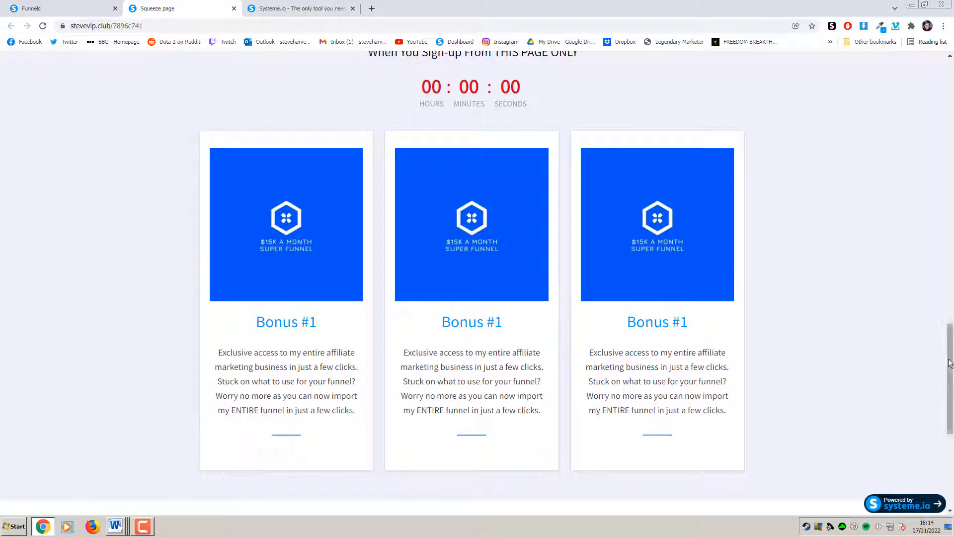
drag(951, 368, 952, 435)
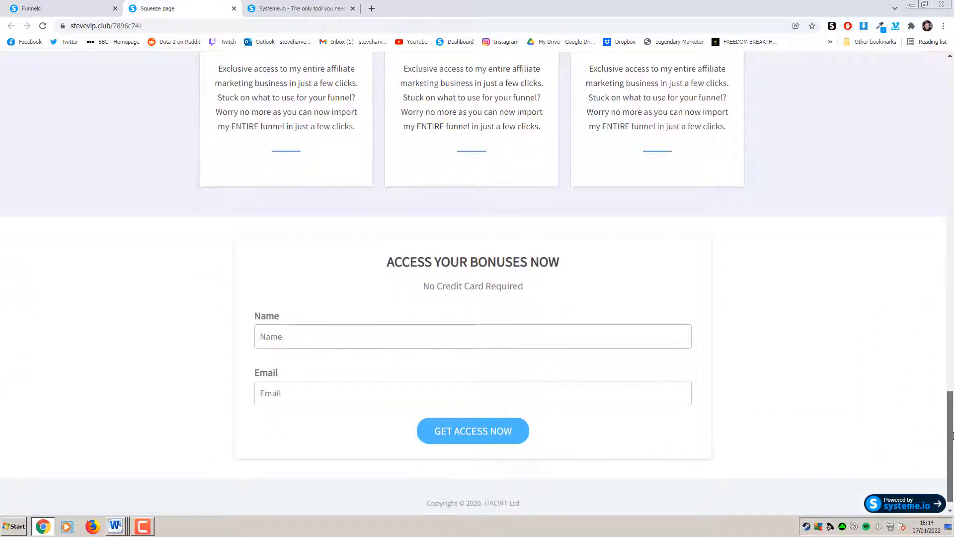
drag(953, 436, 952, 98)
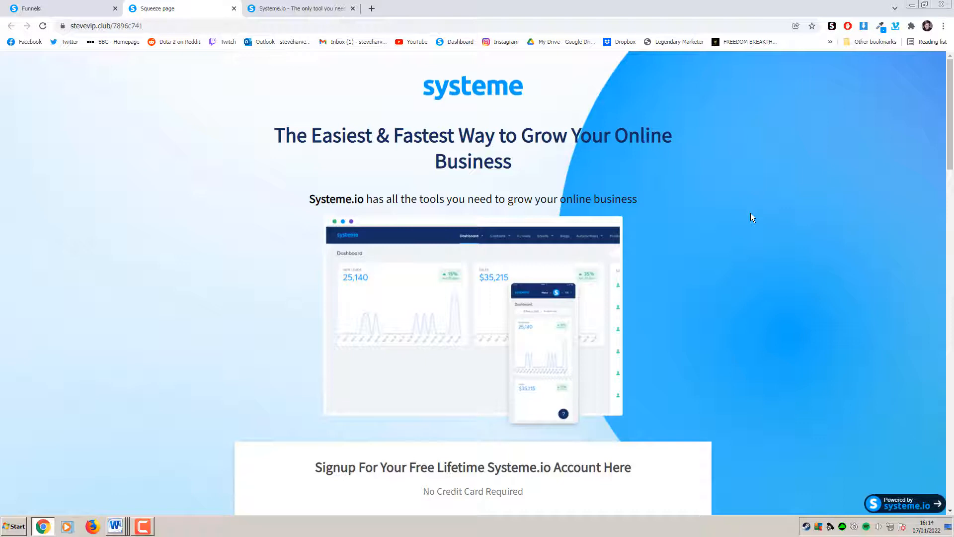
From the Funnels list, create a funnel named 'Systeme Tutorial' of type Build an audience
click(85, 8)
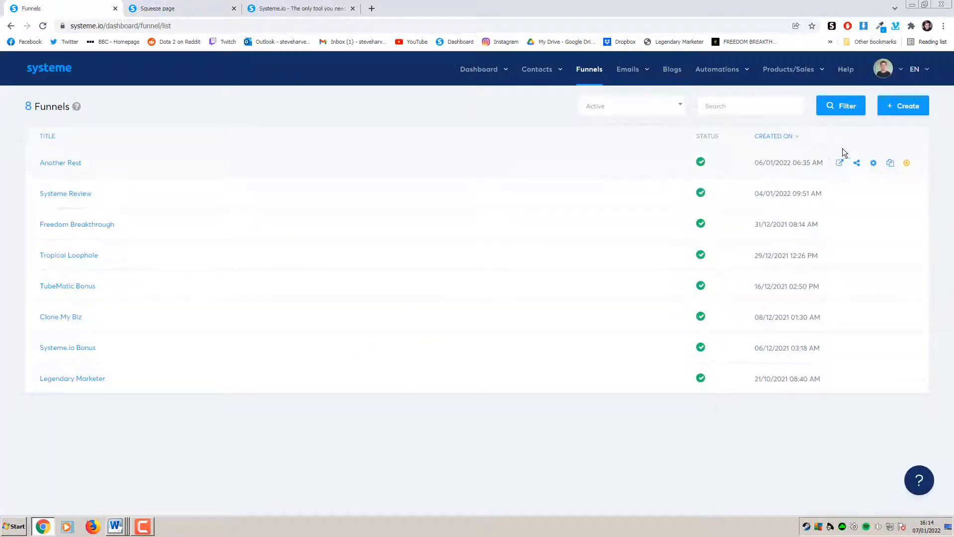
click(905, 115)
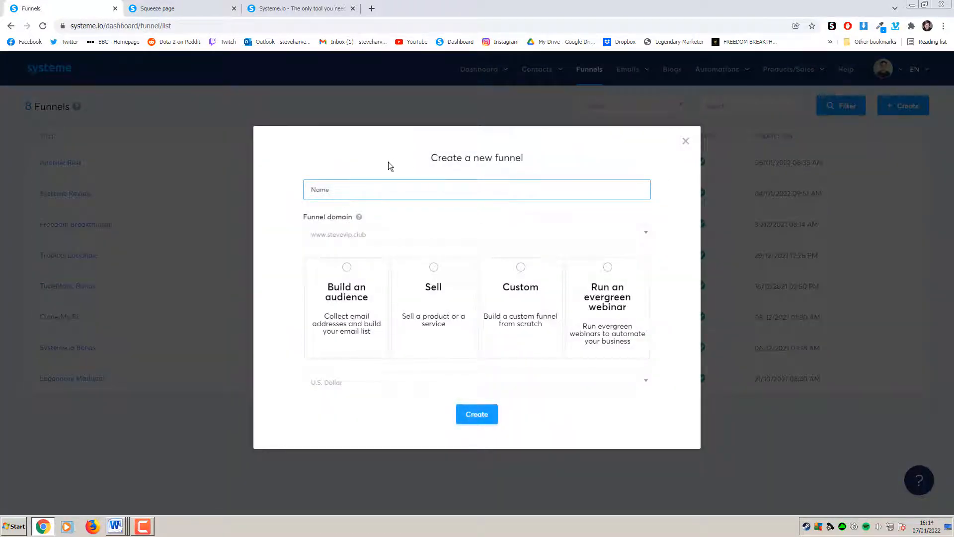
text(Systeme)
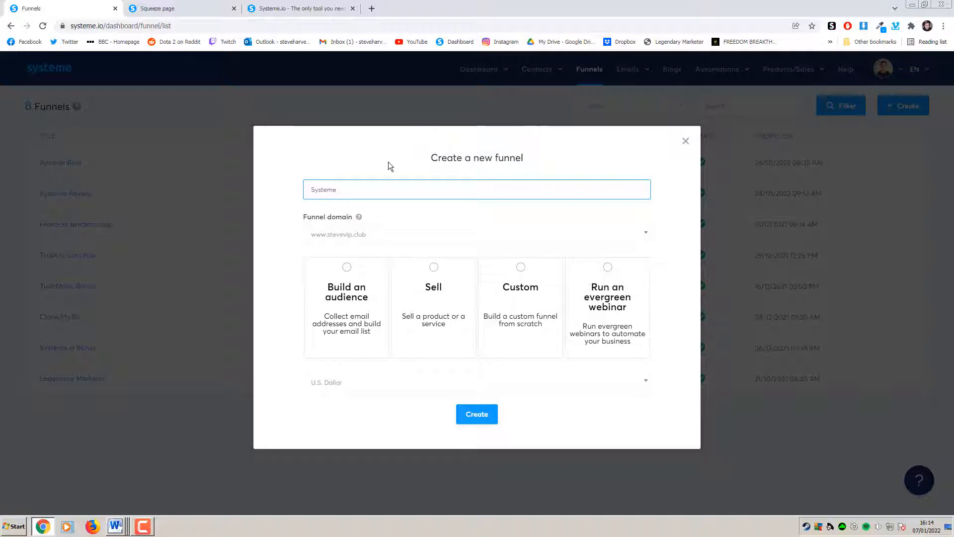
text( Tutorial)
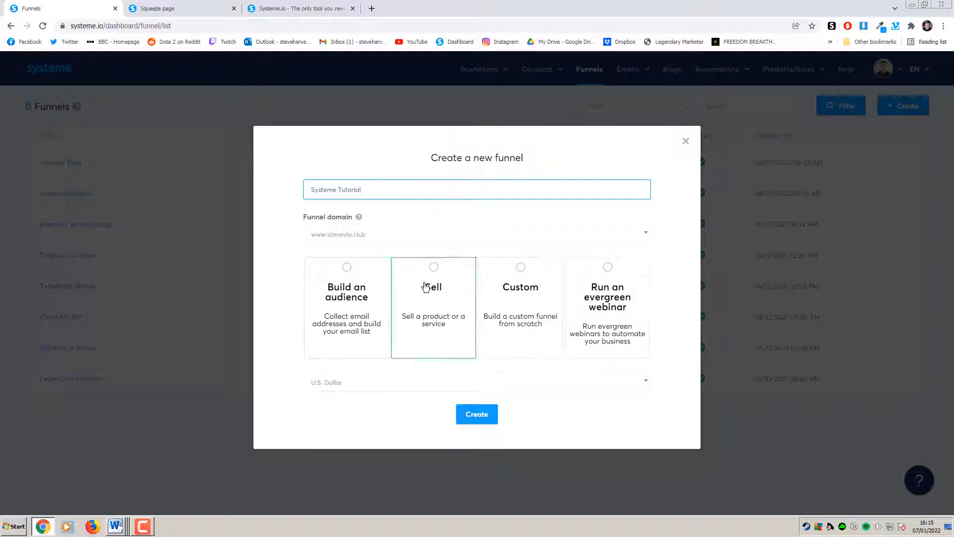
click(347, 267)
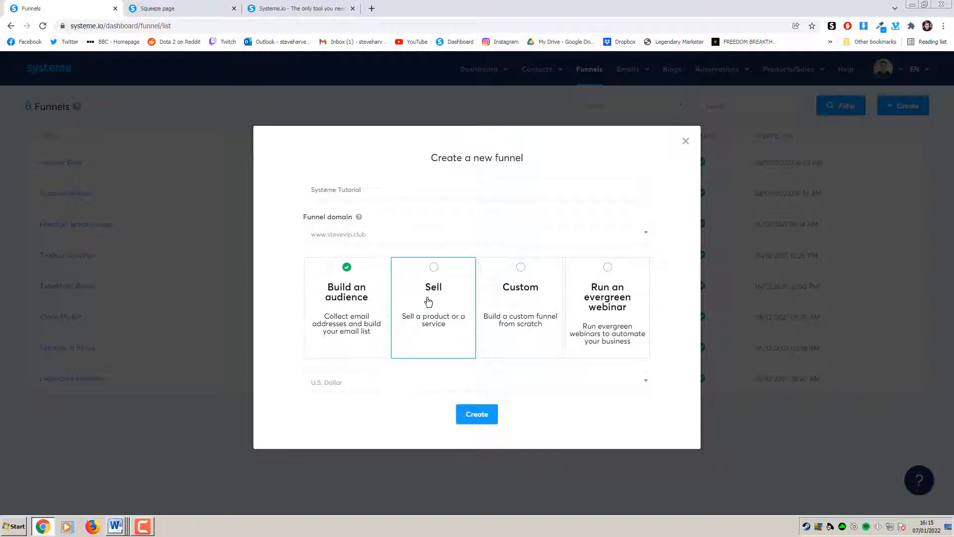
click(476, 417)
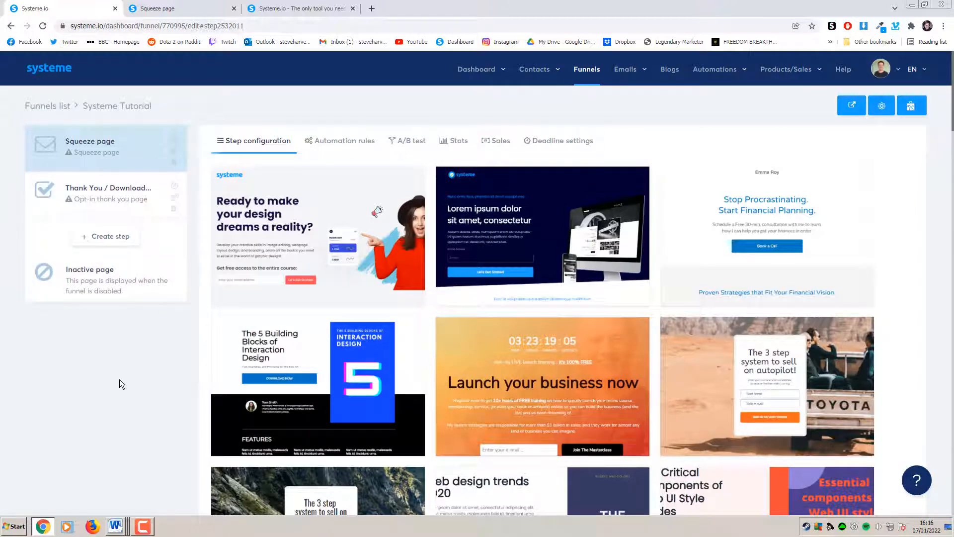
click(152, 208)
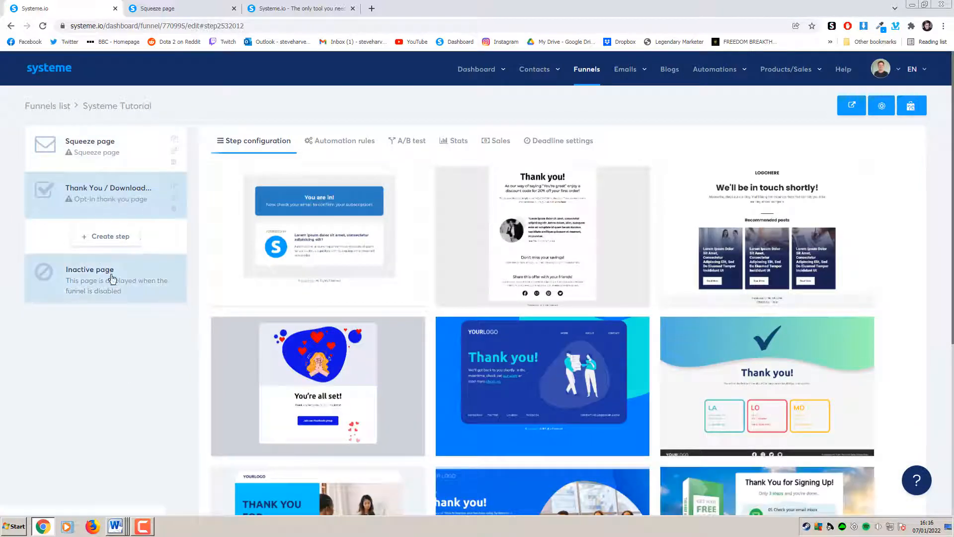
click(138, 160)
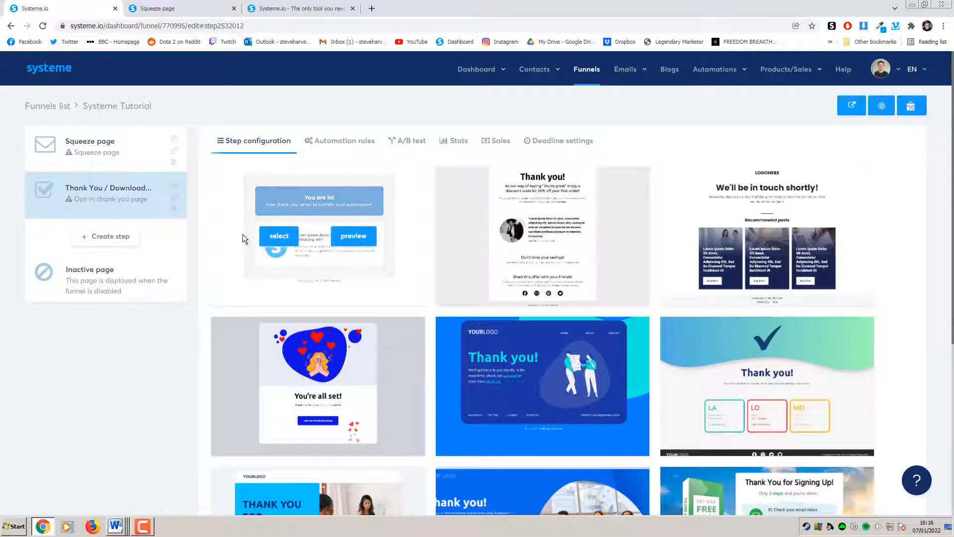
scroll(225, 312, down, 2)
scroll(208, 244, up, 2)
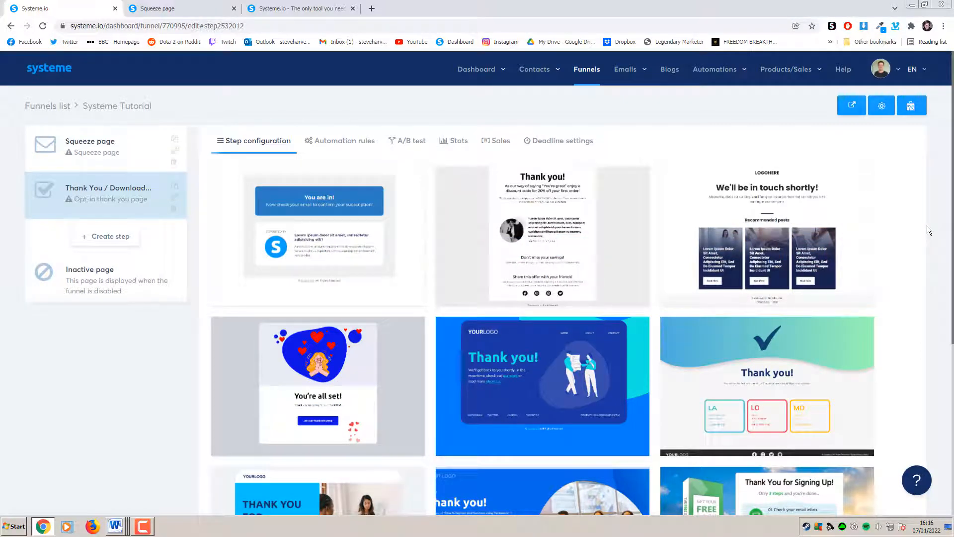
scroll(932, 219, down, 3)
scroll(904, 220, up, 2)
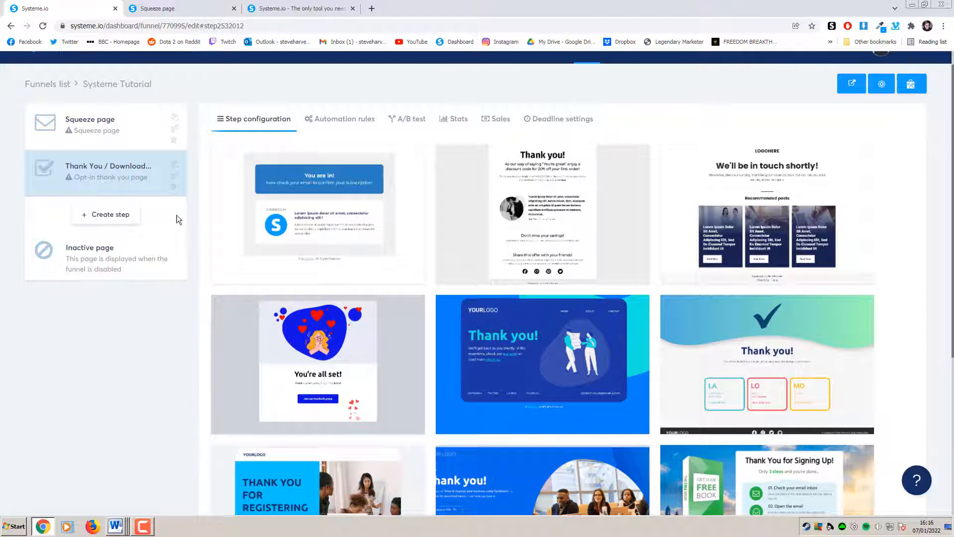
mouse_move(291, 204)
click(133, 145)
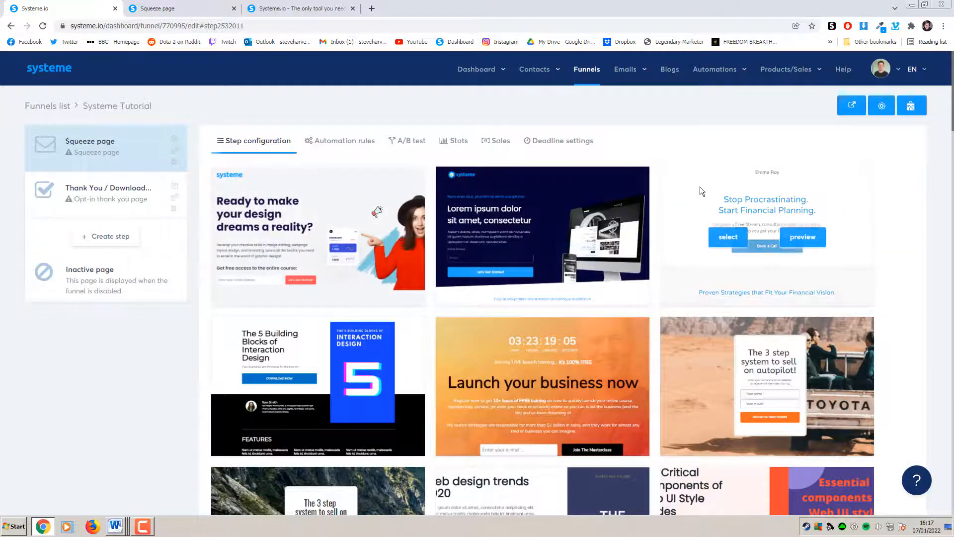
mouse_move(952, 116)
mouse_down()
mouse_move(950, 212)
mouse_move(951, 112)
mouse_up()
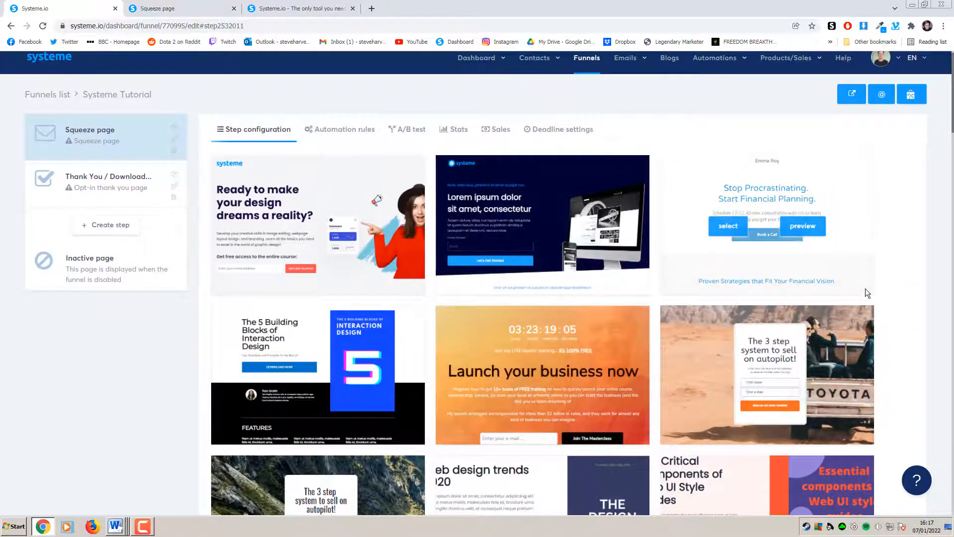
scroll(870, 288, down, 2)
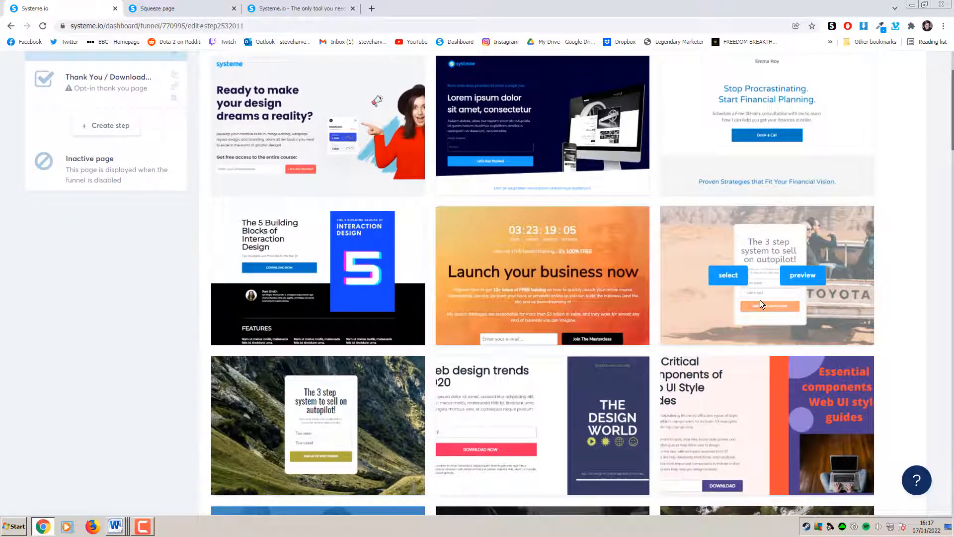
scroll(761, 301, down, 5)
scroll(761, 300, up, 3)
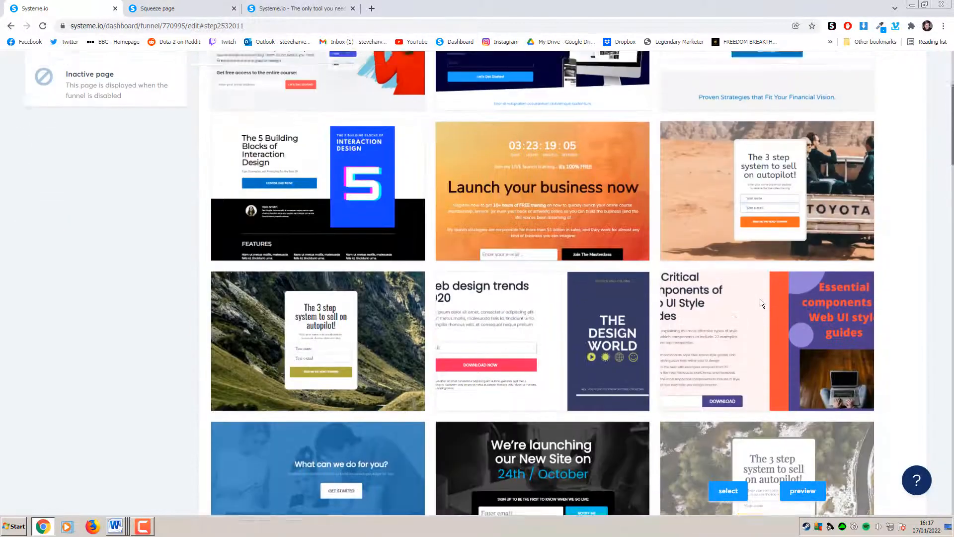
scroll(760, 299, up, 4)
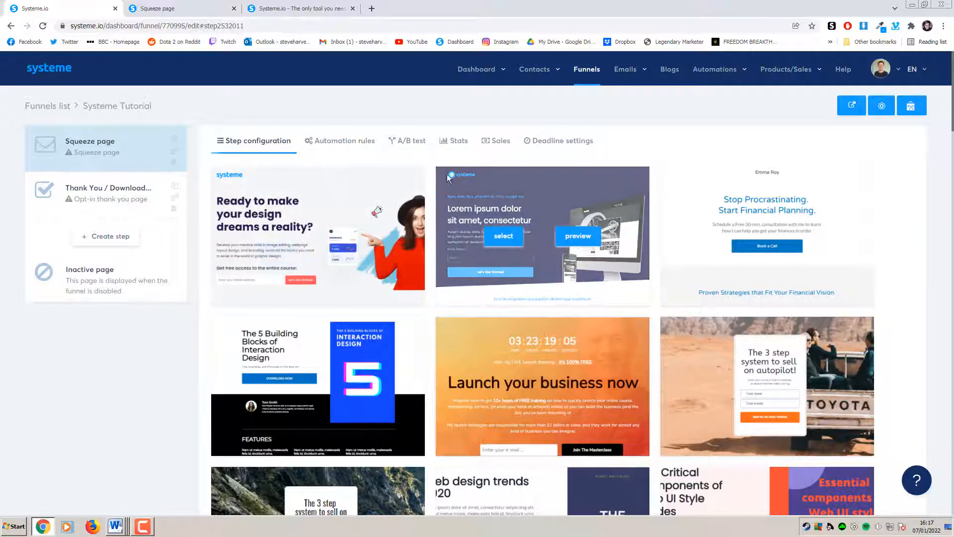
click(348, 144)
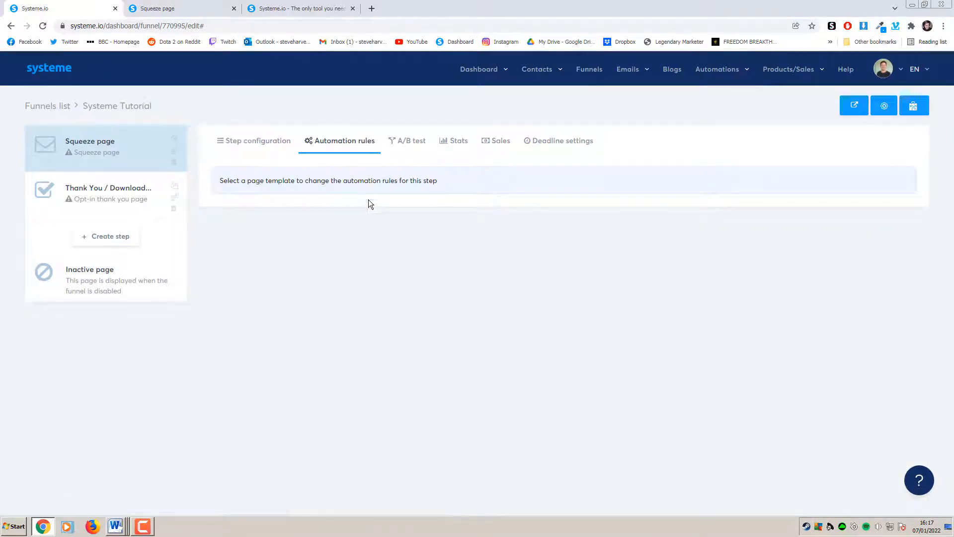
click(416, 147)
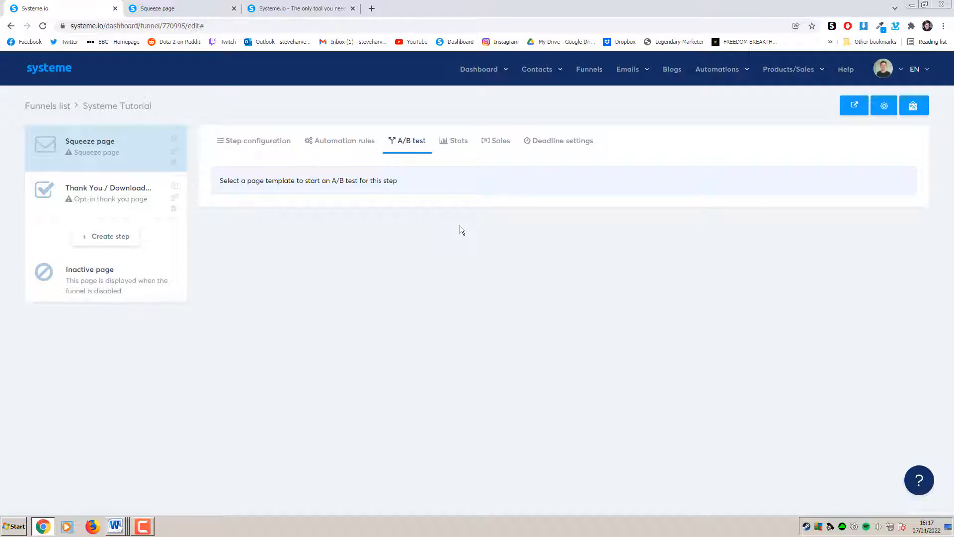
click(459, 145)
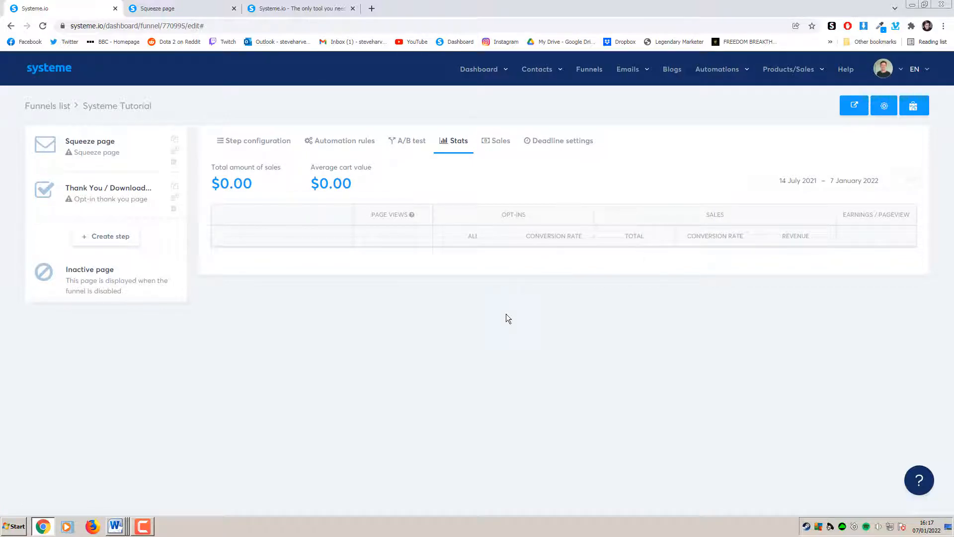
click(504, 149)
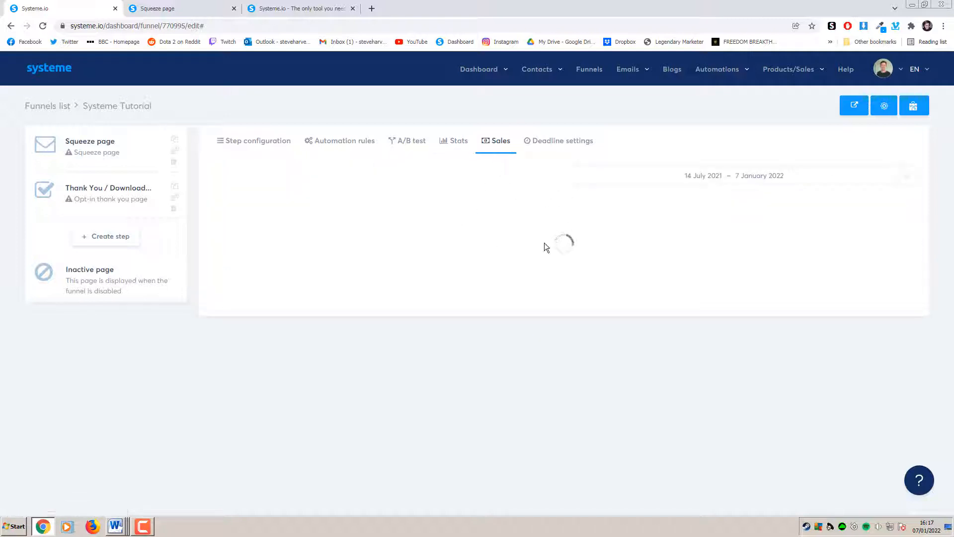
click(558, 141)
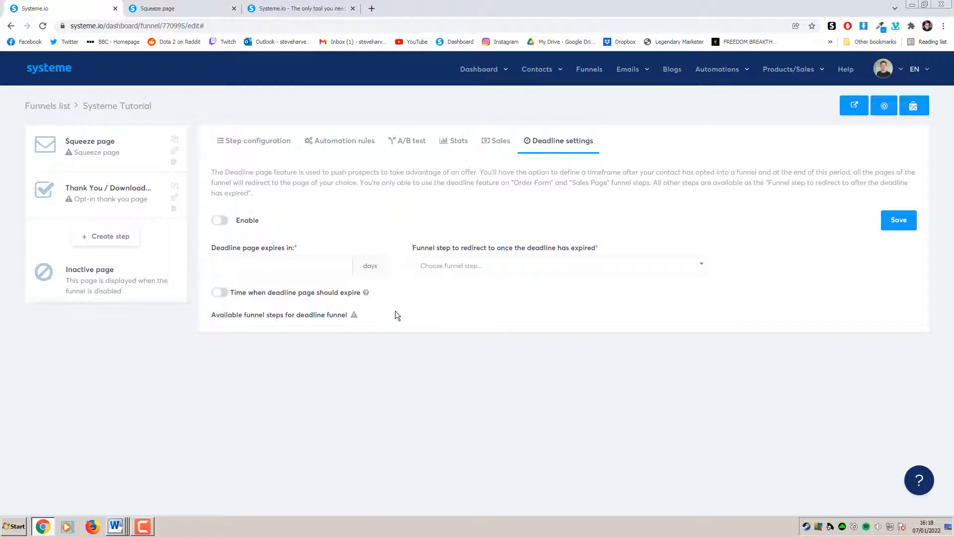
click(245, 144)
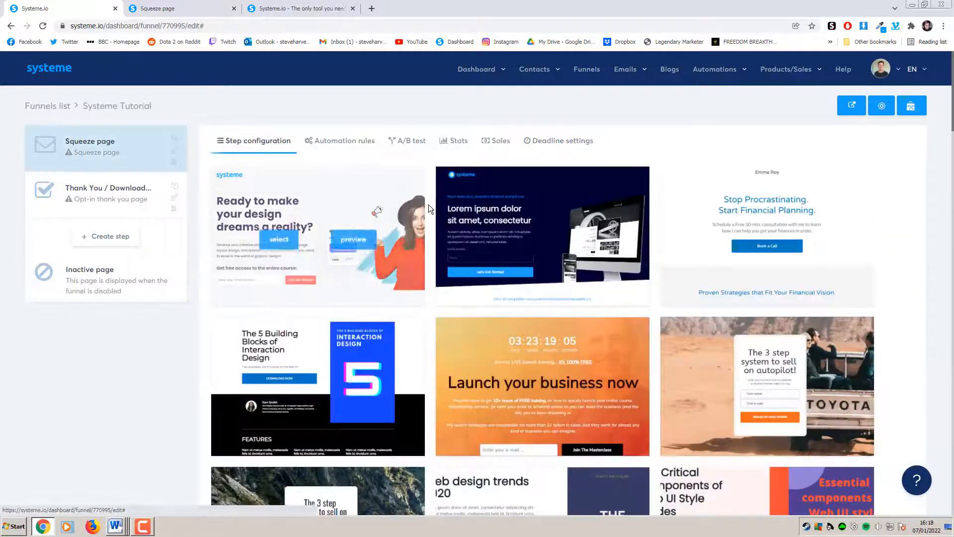
Apply the affiliate program template to the squeeze step
drag(953, 115, 950, 292)
mouse_move(772, 273)
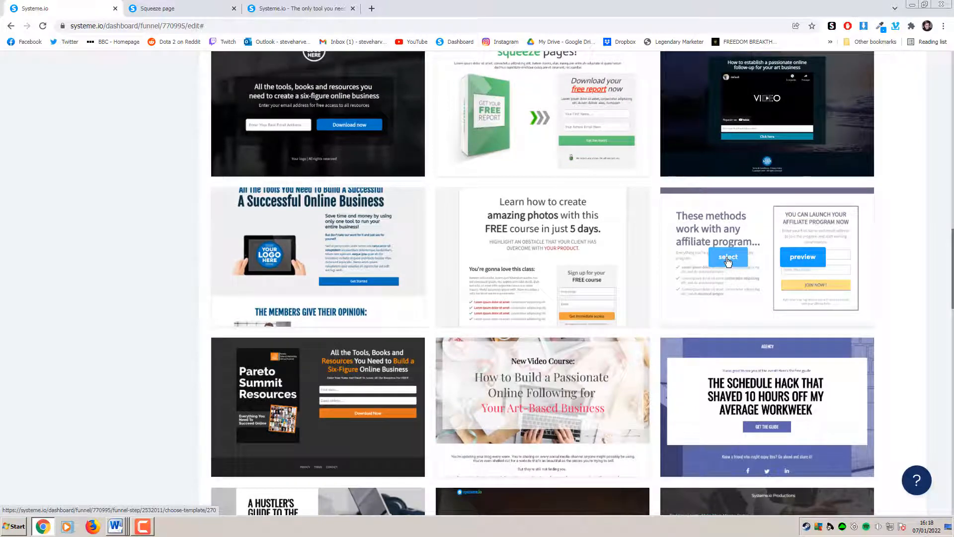
click(730, 261)
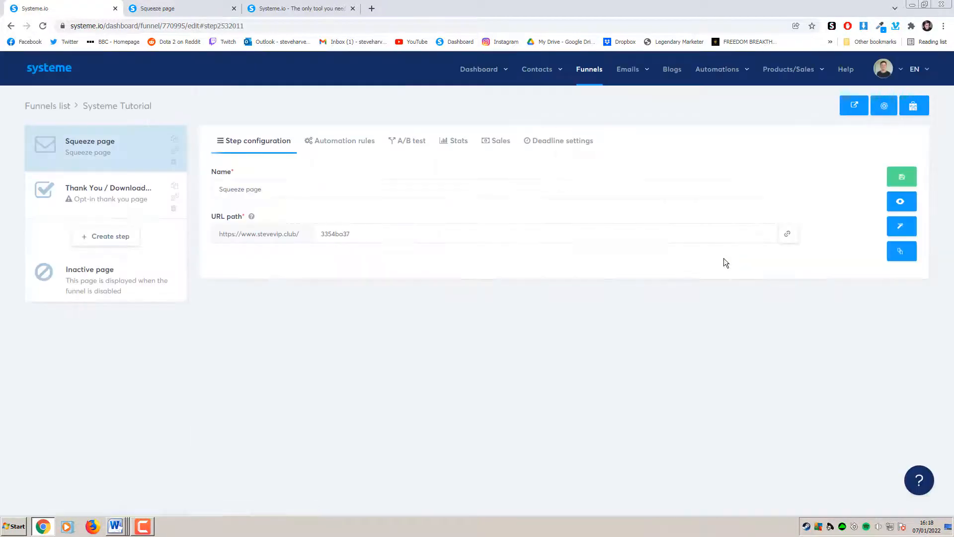
Rename the step 'Systeme Bonus Page', keep URL path 3354ba37, and save
drag(264, 193, 193, 198)
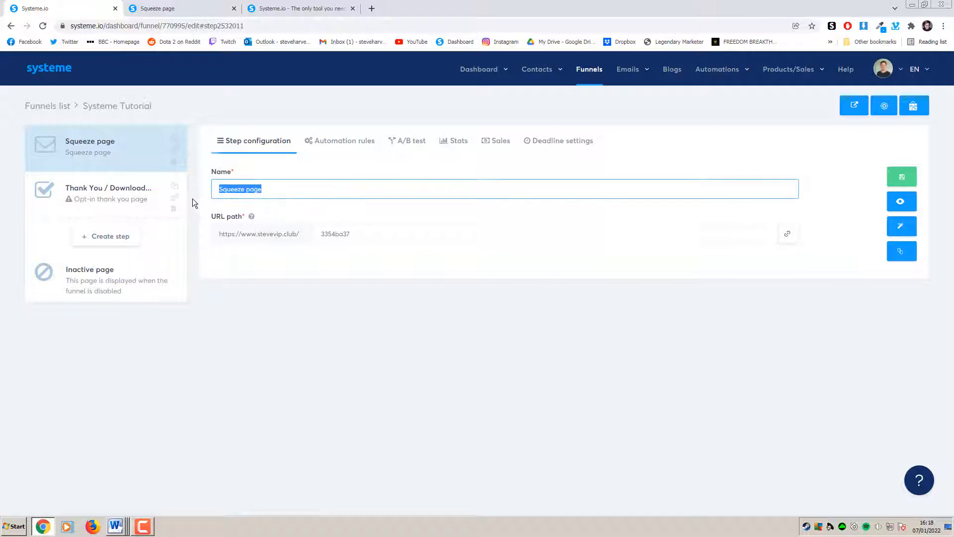
text(Systeme Bonus Page)
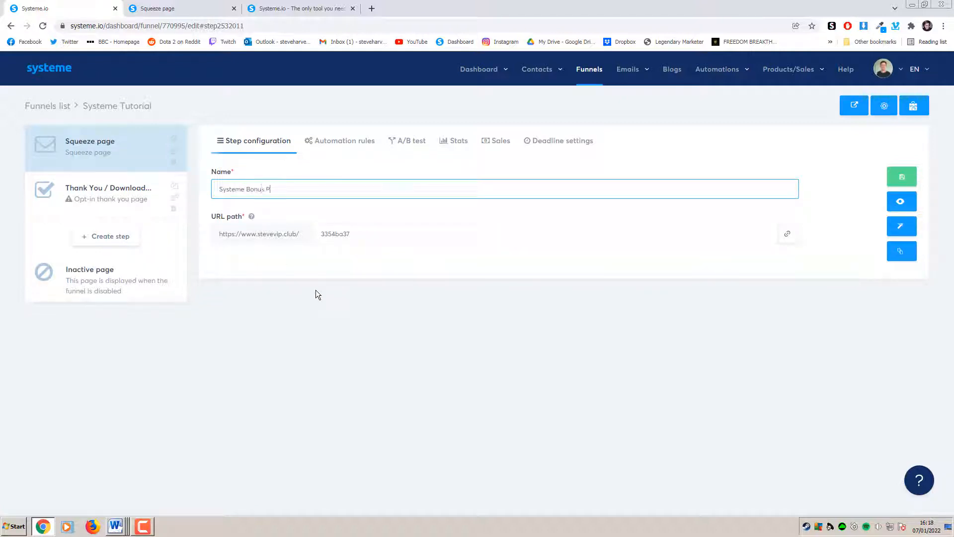
double_click(351, 238)
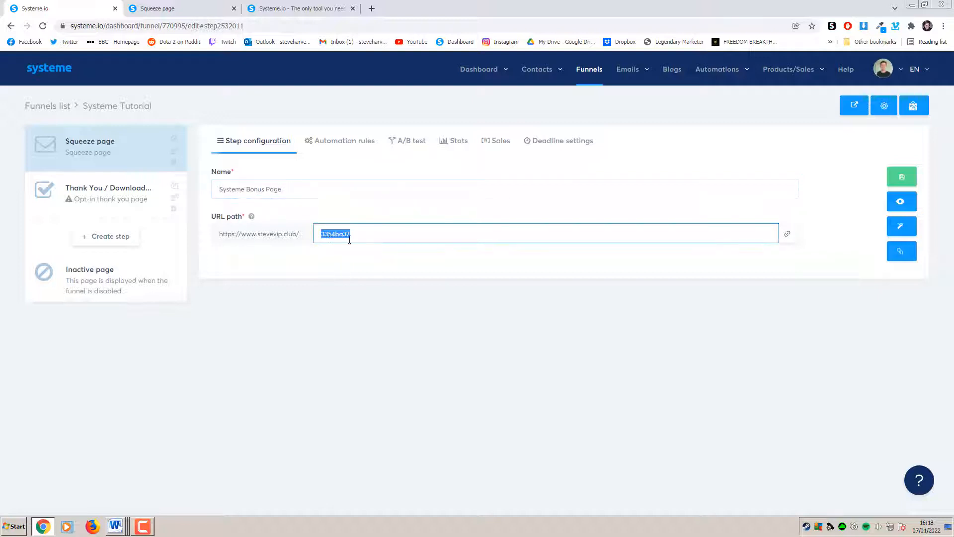
drag(351, 239, 238, 218)
click(305, 282)
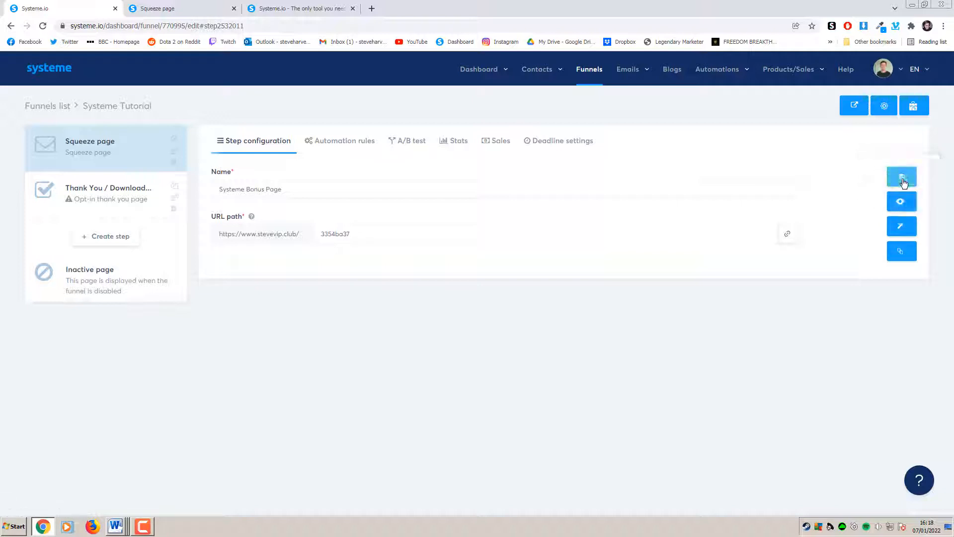
click(893, 182)
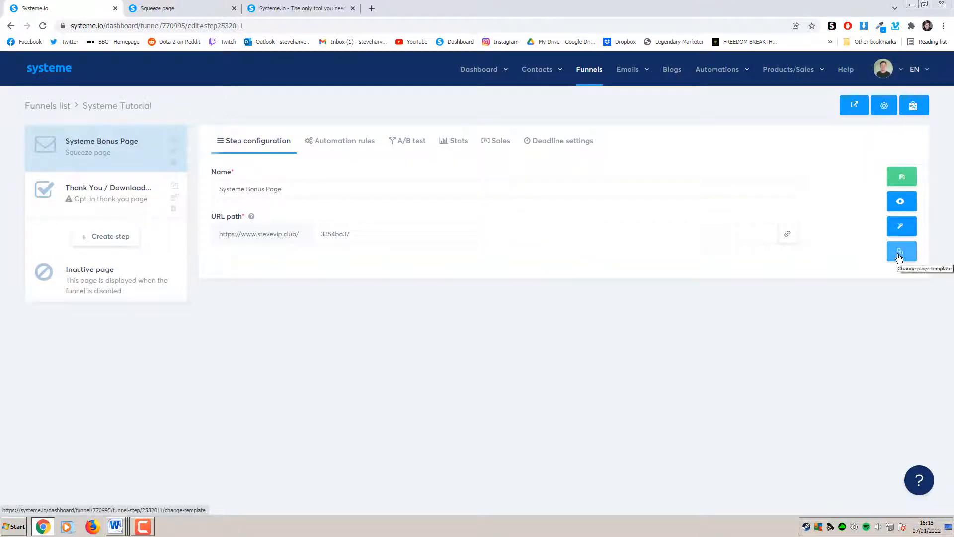
Open the Systeme Bonus Page in the page editor and drop a Text block beneath the bullet points
click(902, 228)
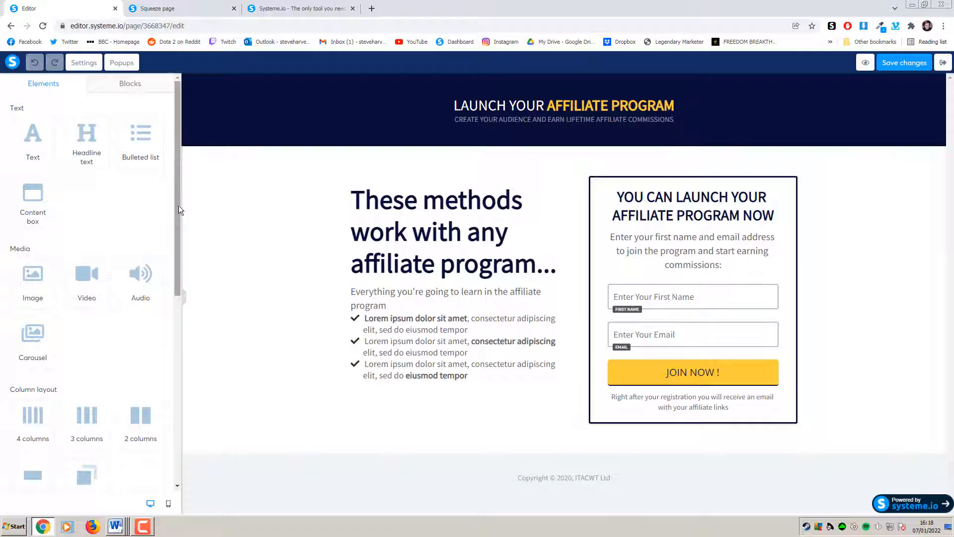
mouse_move(178, 205)
mouse_down()
mouse_move(174, 398)
mouse_move(166, 192)
mouse_up()
drag(176, 198, 170, 178)
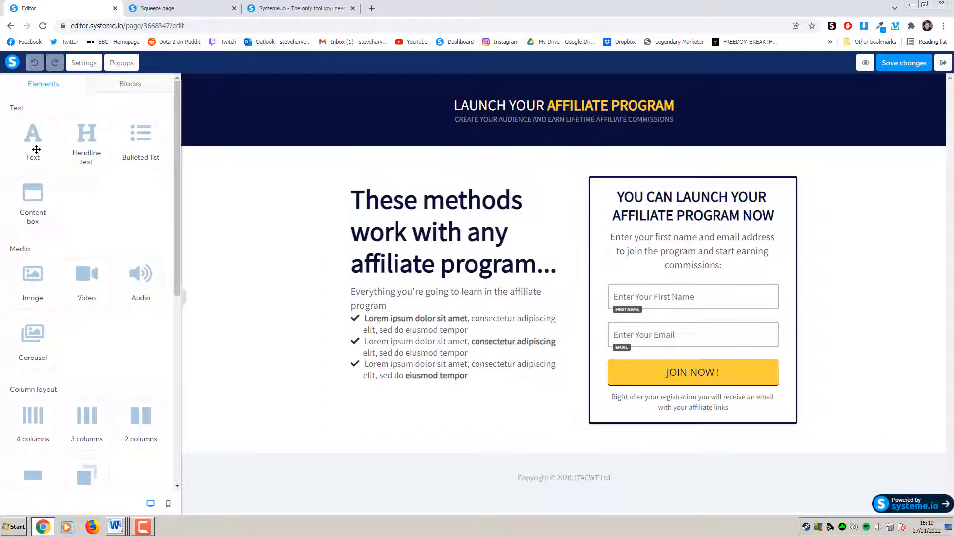
drag(36, 149, 414, 377)
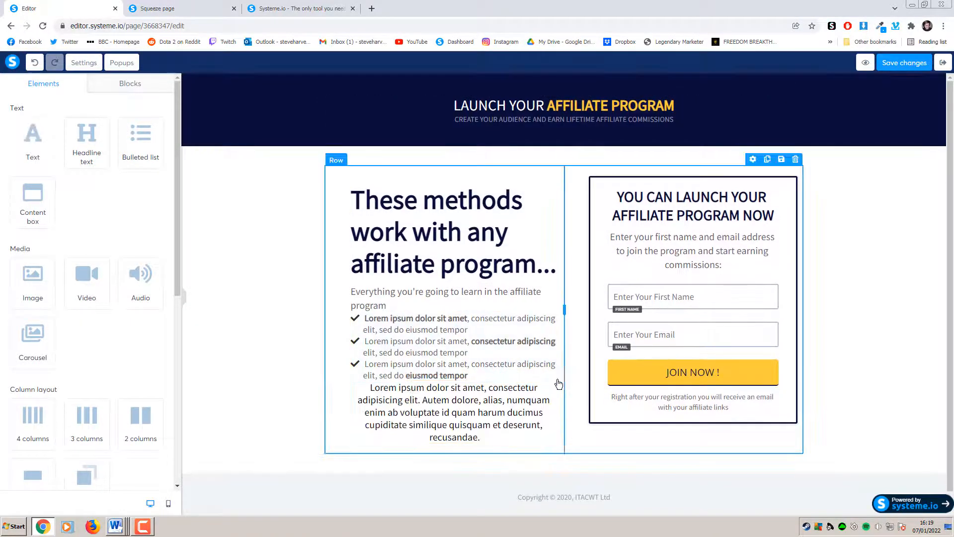
Delete the newly added paragraph, glance at the live squeeze page, and return to the editor
click(549, 374)
click(525, 79)
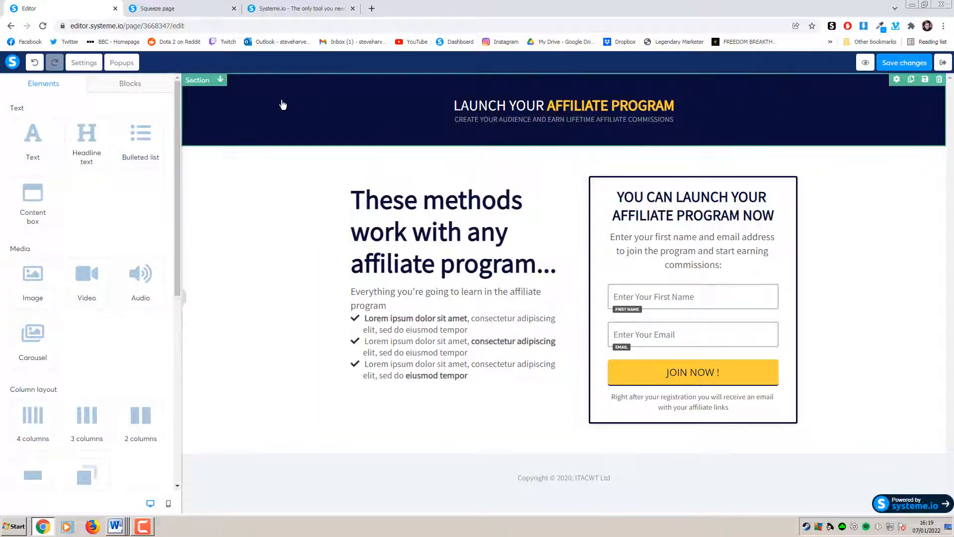
key(ctrl+Tab)
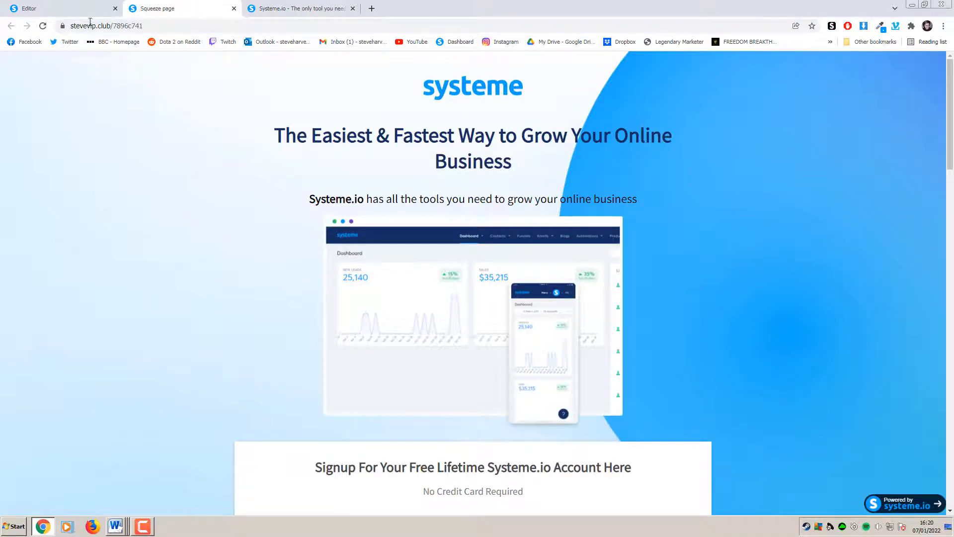
click(80, 9)
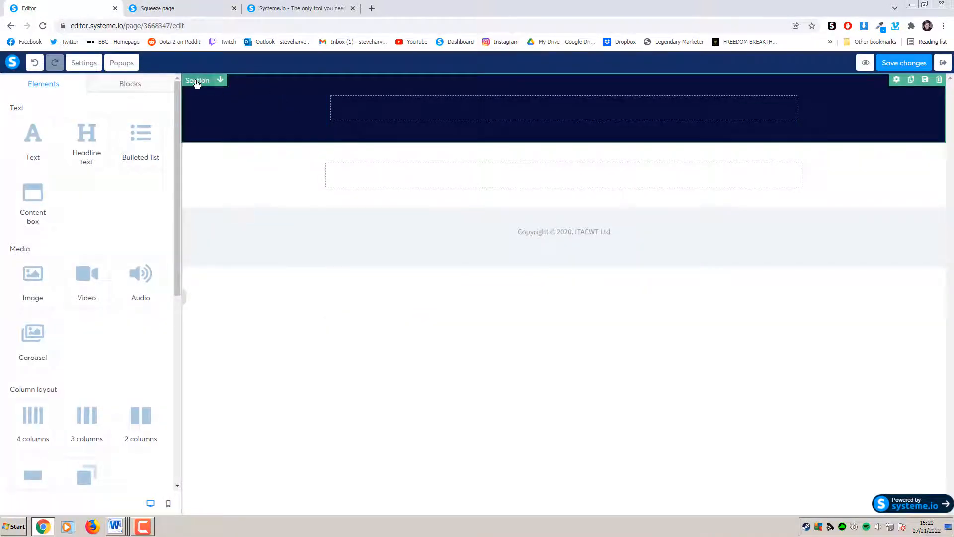
Open the top section's settings and try out its Left margin slider
click(207, 101)
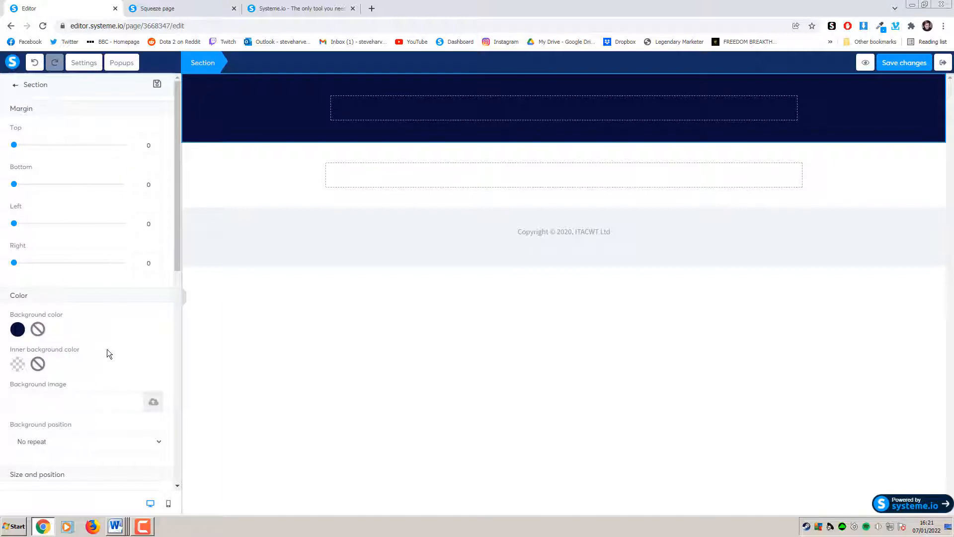
drag(177, 199, 171, 183)
mouse_move(13, 223)
mouse_down()
mouse_move(51, 222)
mouse_move(10, 225)
mouse_up()
scroll(76, 248, down, 3)
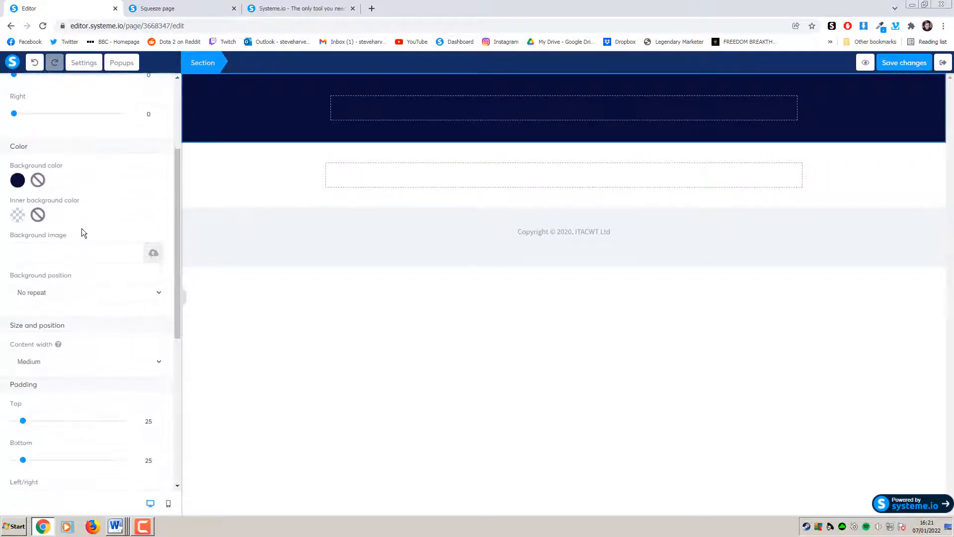
scroll(84, 233, down, 1)
scroll(94, 244, down, 3)
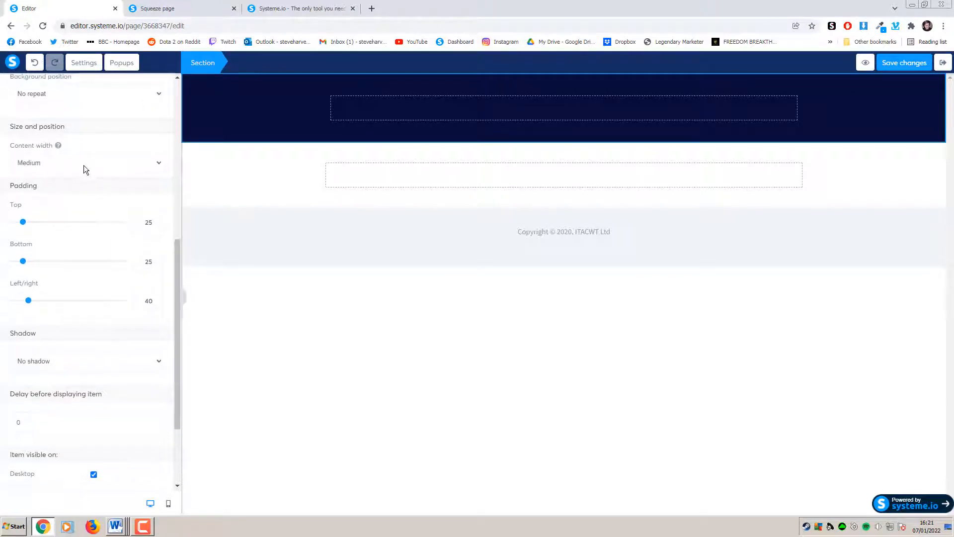
scroll(110, 224, down, 2)
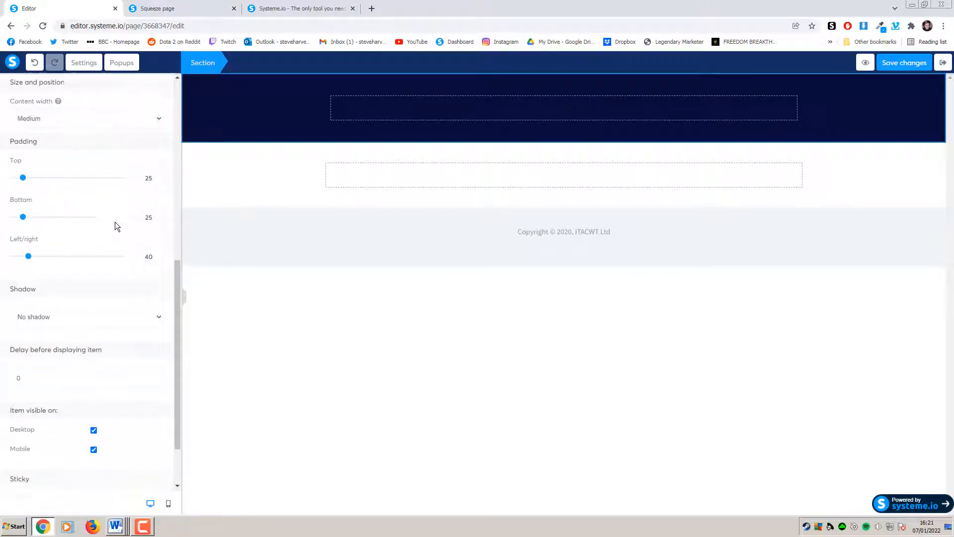
scroll(141, 301, up, 12)
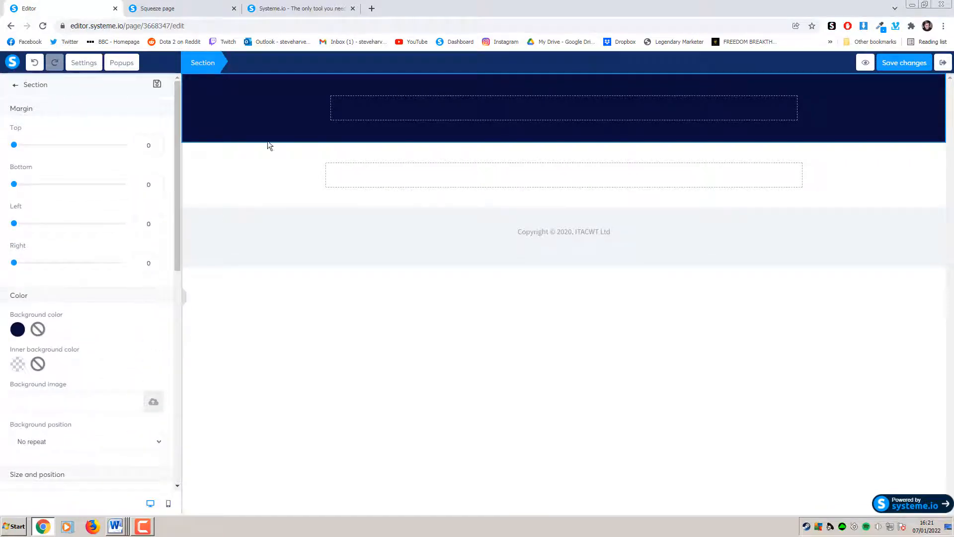
After checking the live page for reference, clear the top section's dark navy background colour
click(212, 9)
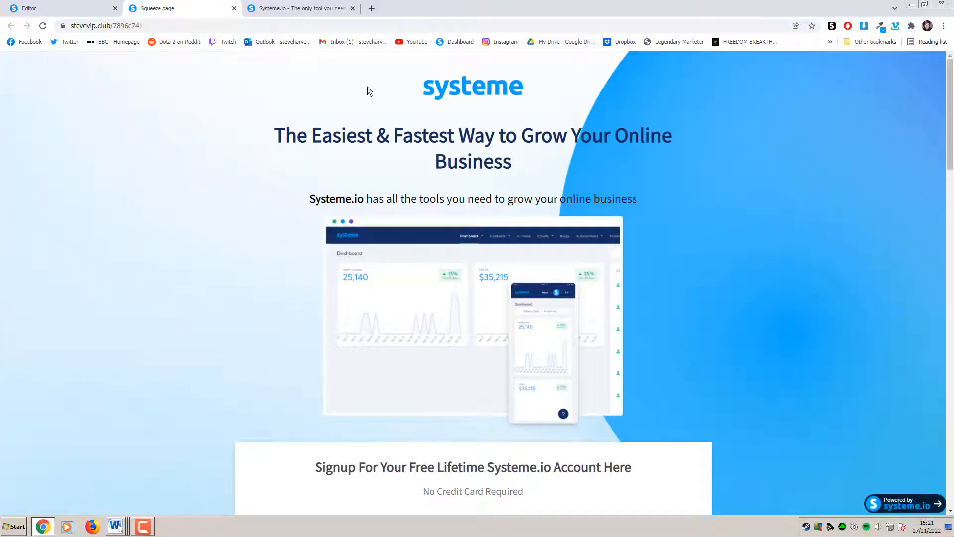
key(ctrl+Tab)
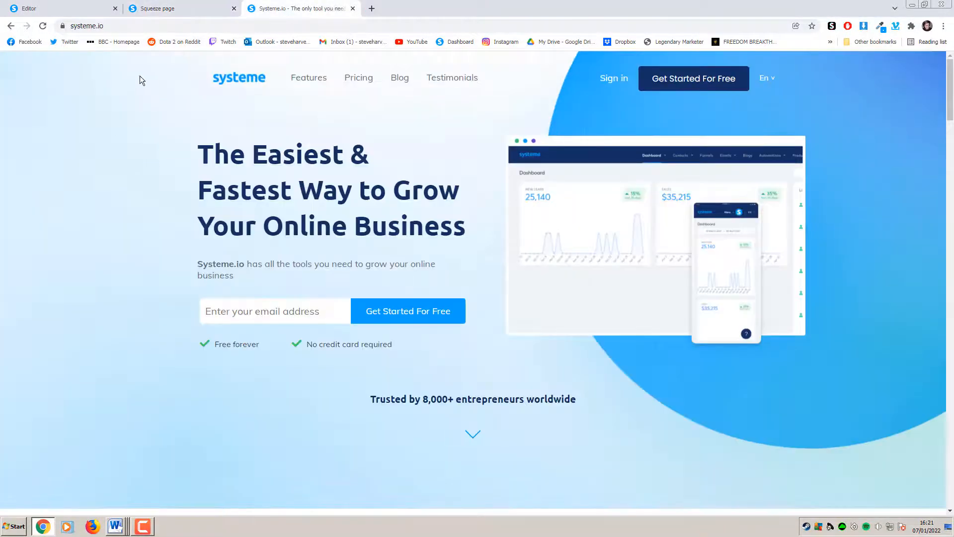
click(94, 10)
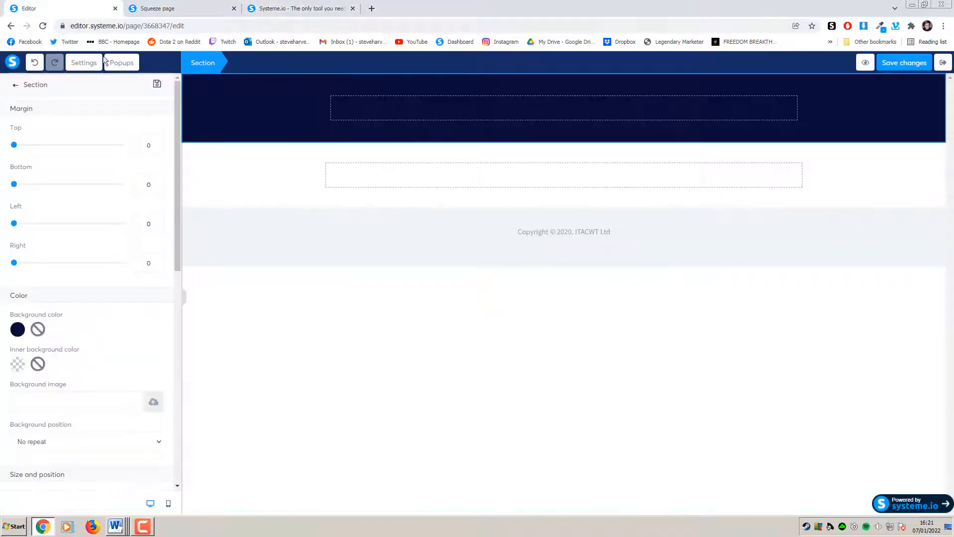
click(38, 329)
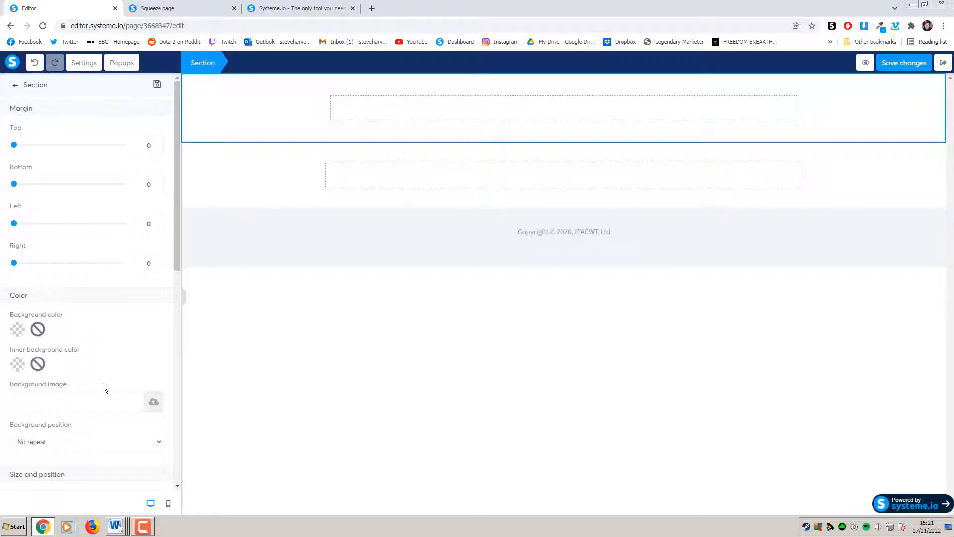
Set the uploaded blue banner 609ba90e49b8d_banner1.jpg as the top section's background image
click(153, 403)
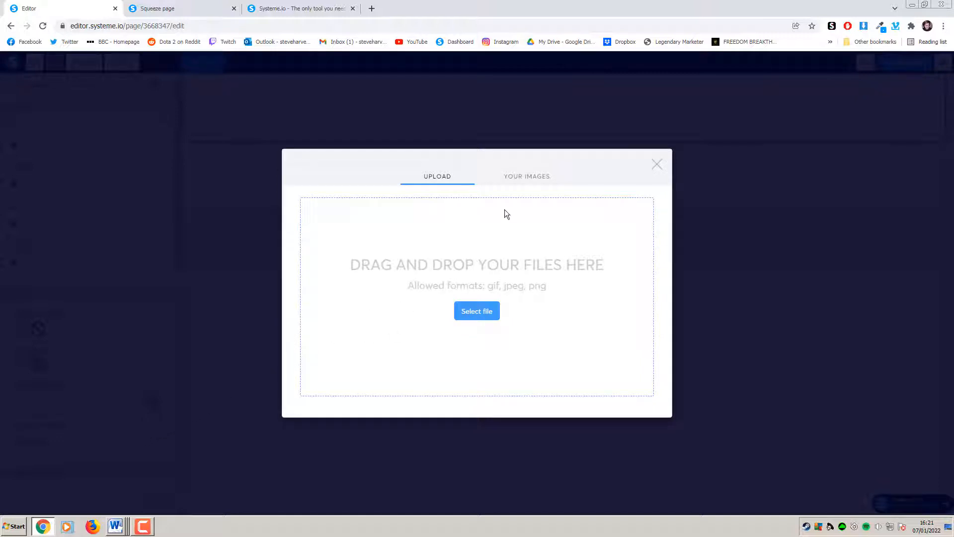
click(529, 179)
scroll(428, 241, down, 1)
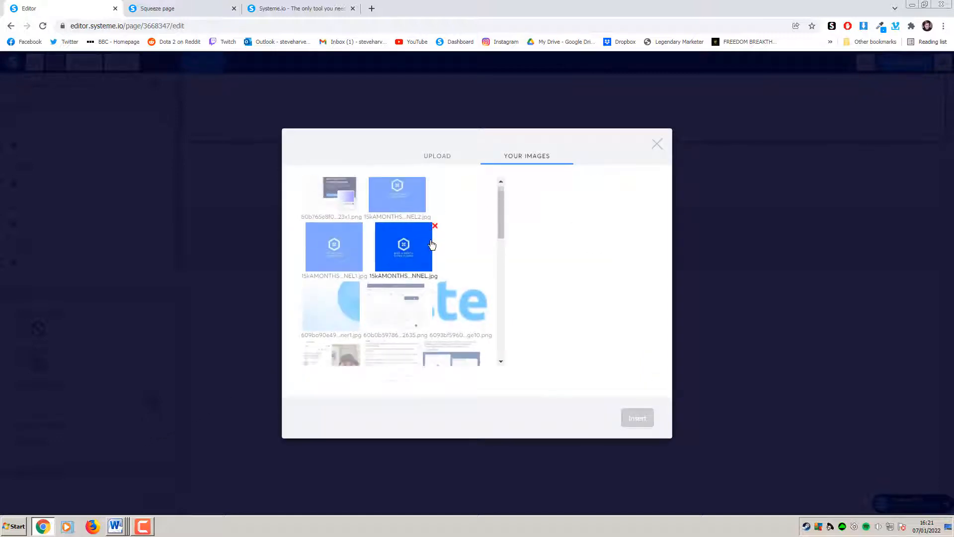
scroll(432, 244, up, 1)
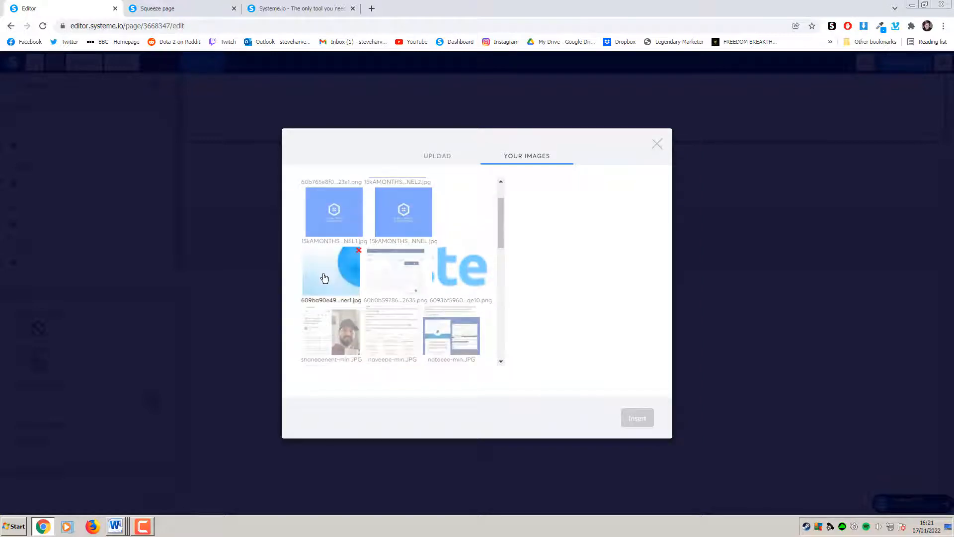
click(323, 279)
click(638, 418)
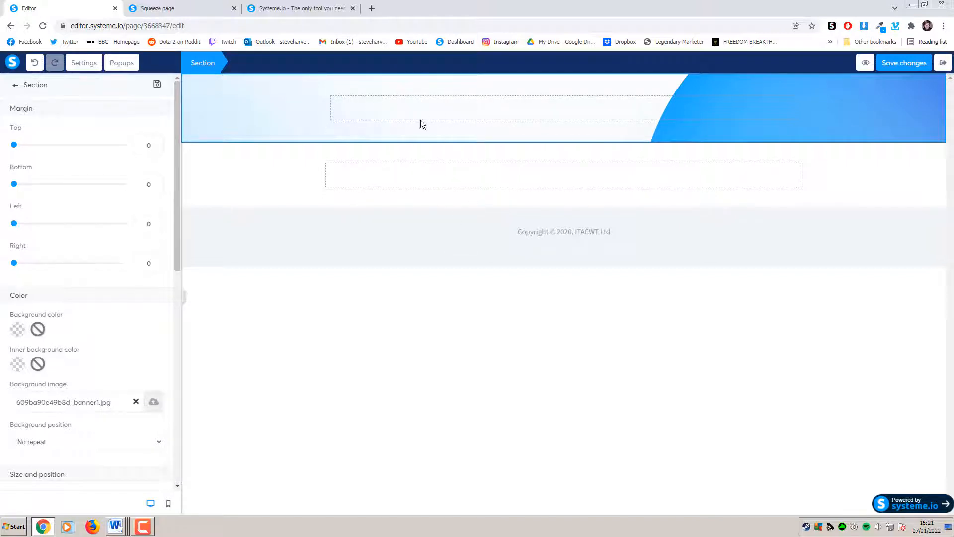
Compare against the live squeeze page and systeme.io homepage, then return to the editor
click(211, 9)
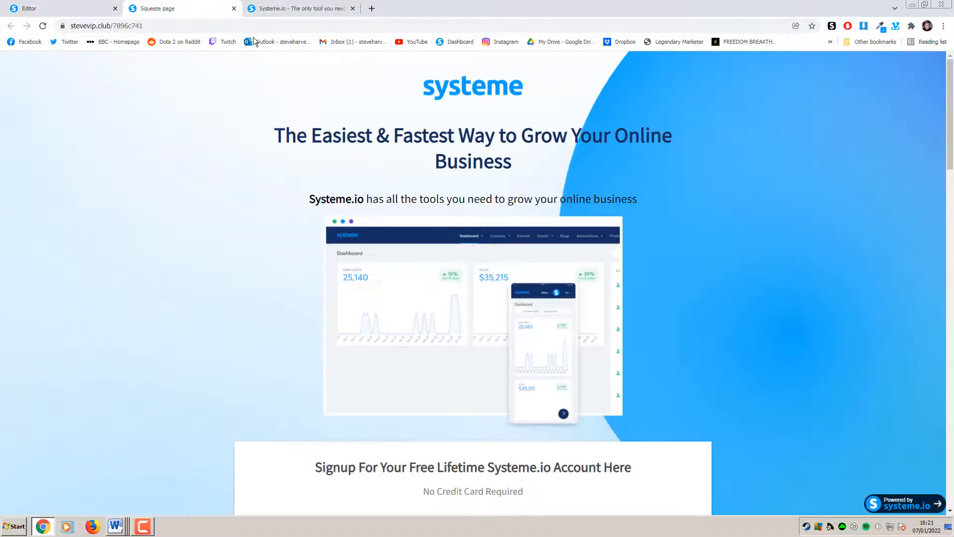
click(98, 10)
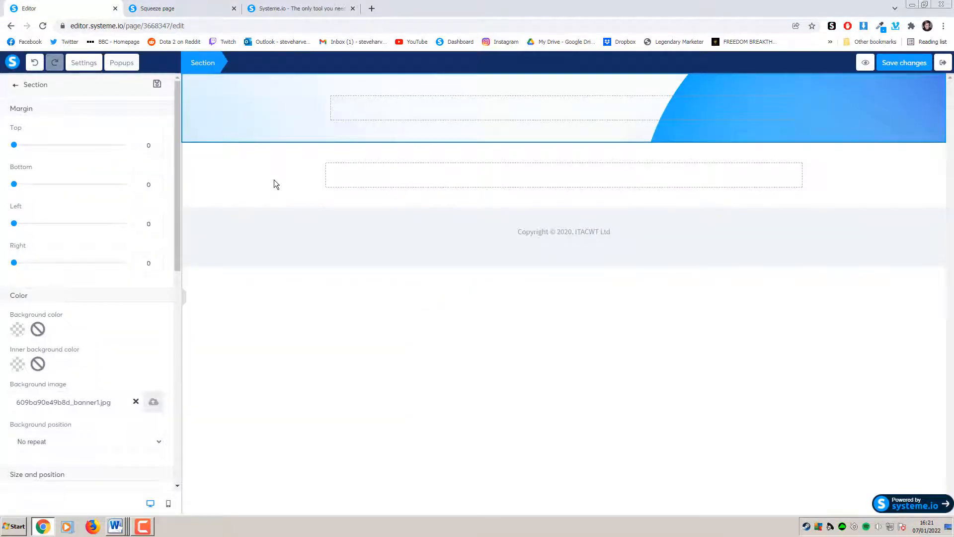
click(223, 8)
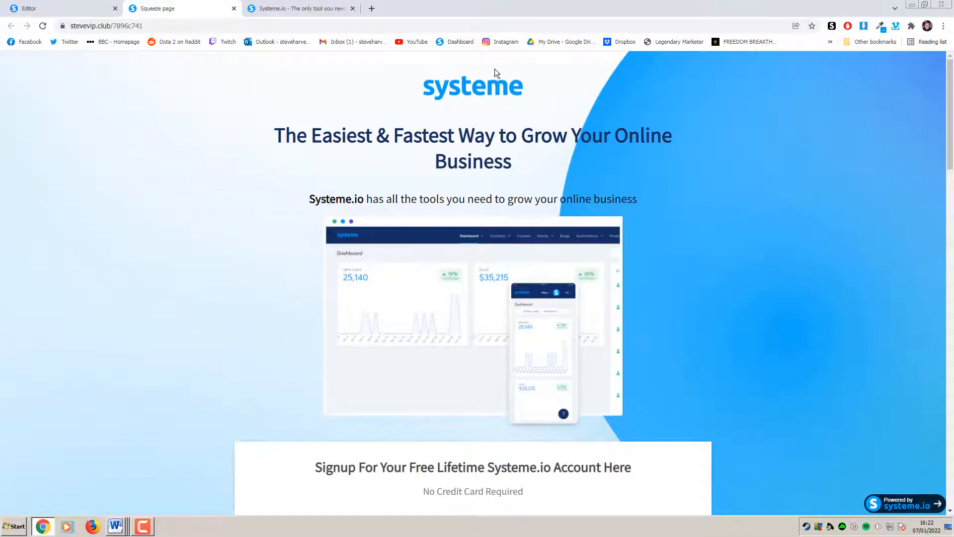
click(309, 15)
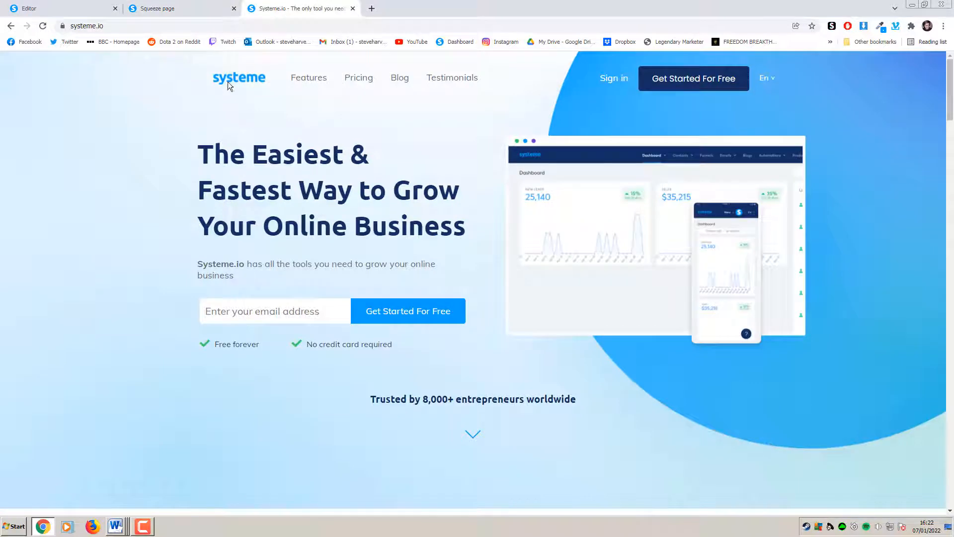
click(104, 13)
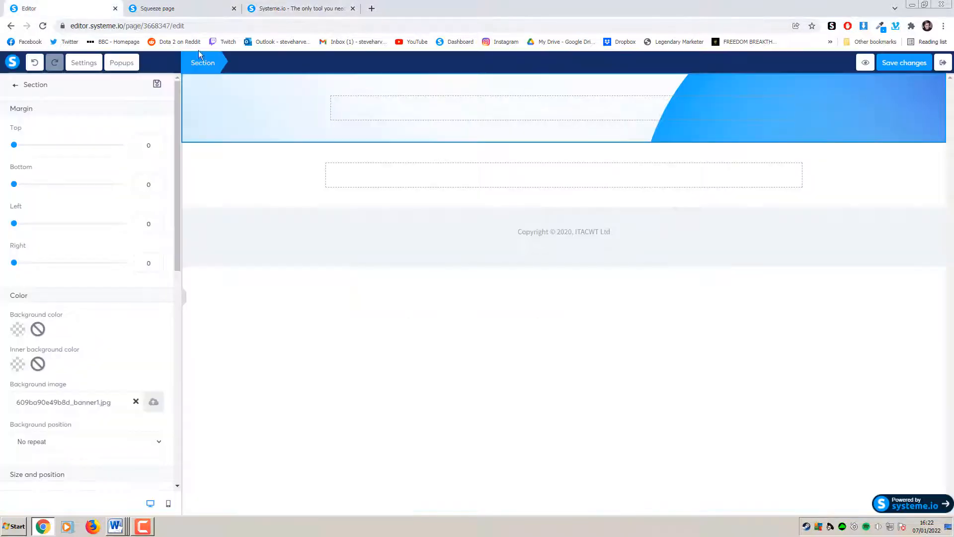
click(208, 11)
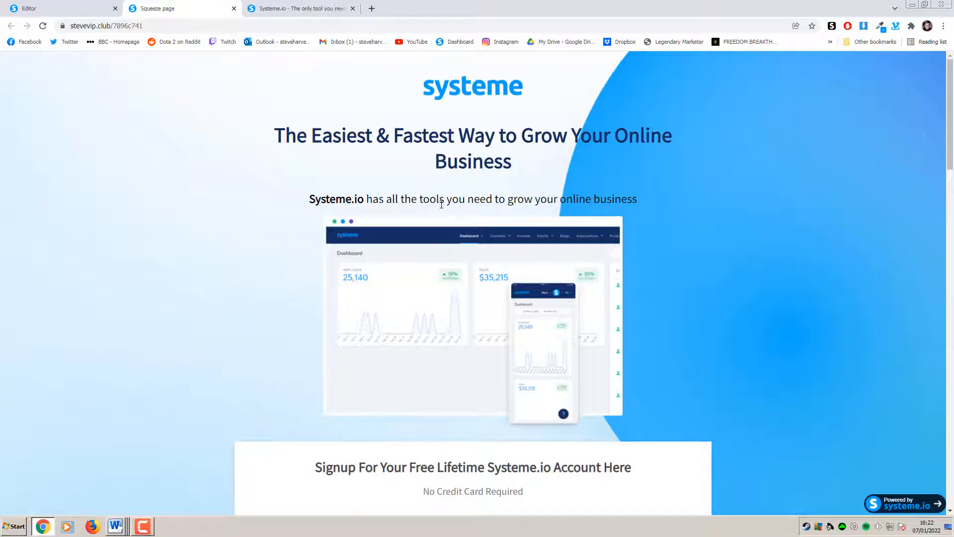
scroll(387, 397, down, 6)
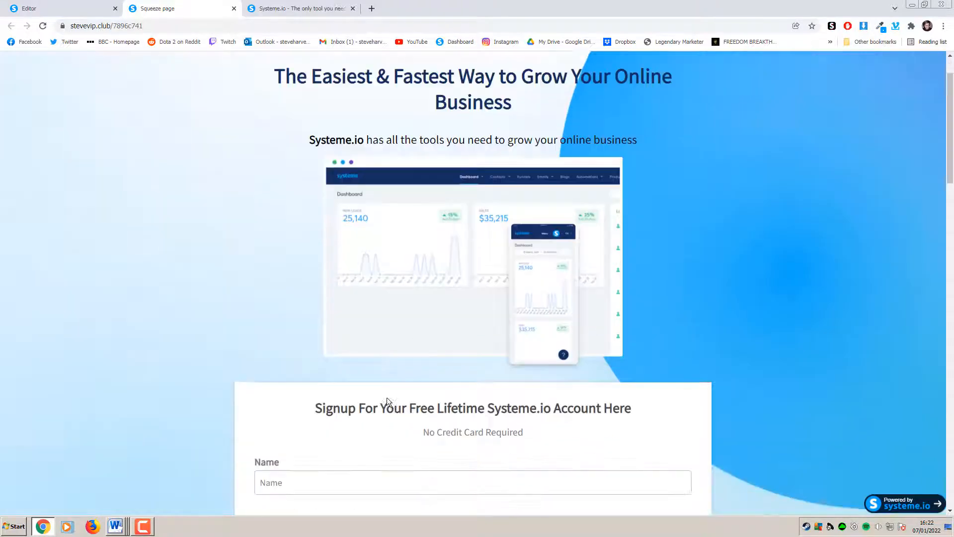
scroll(387, 397, up, 6)
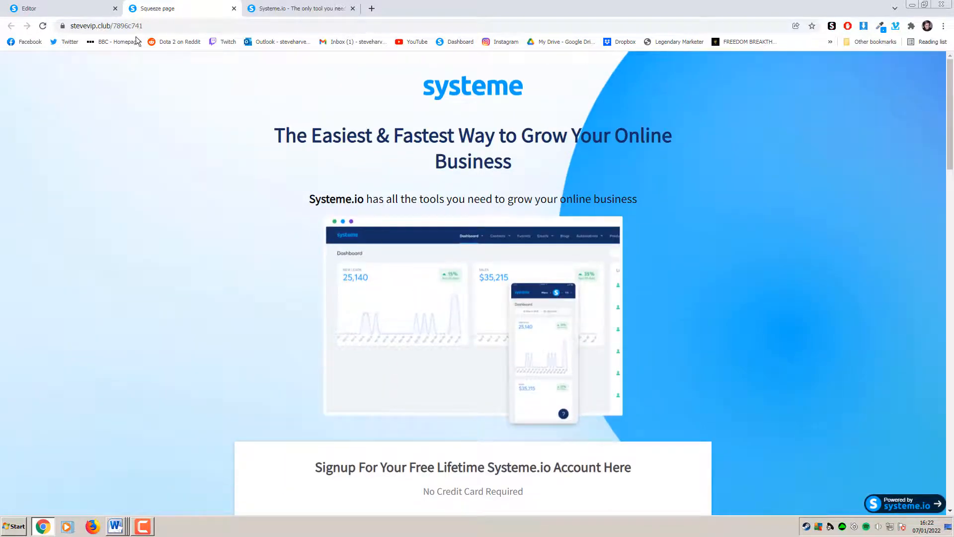
click(87, 10)
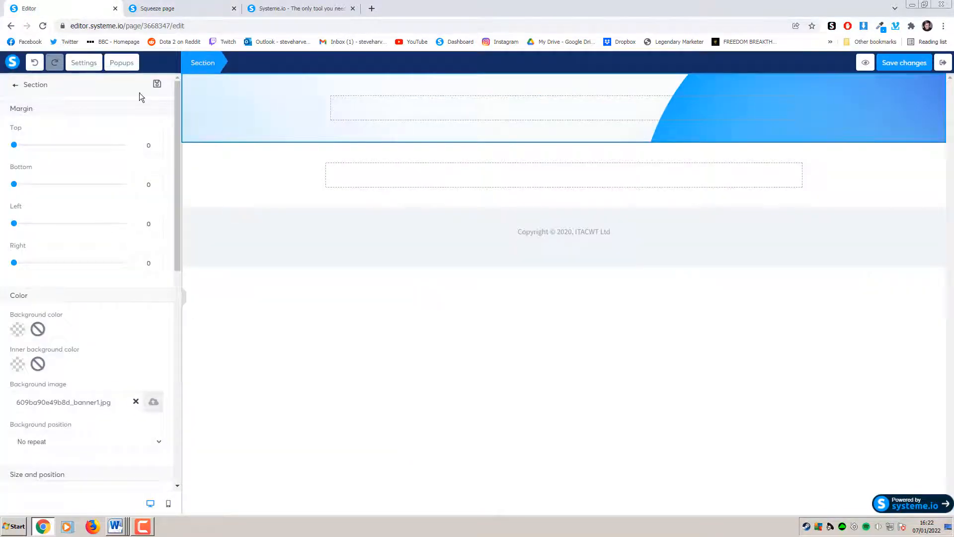
Add an Image element into the blue banner section and open its settings
click(197, 77)
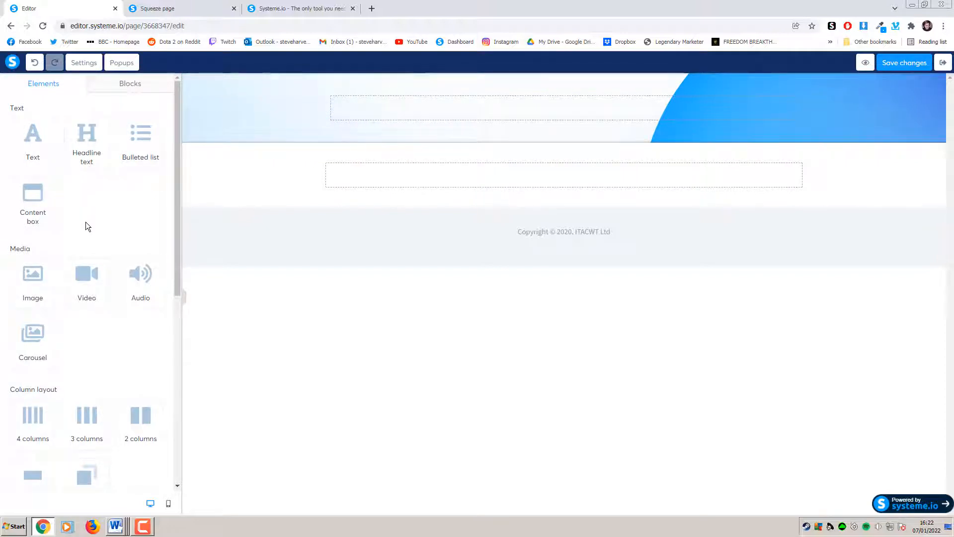
drag(35, 293, 517, 116)
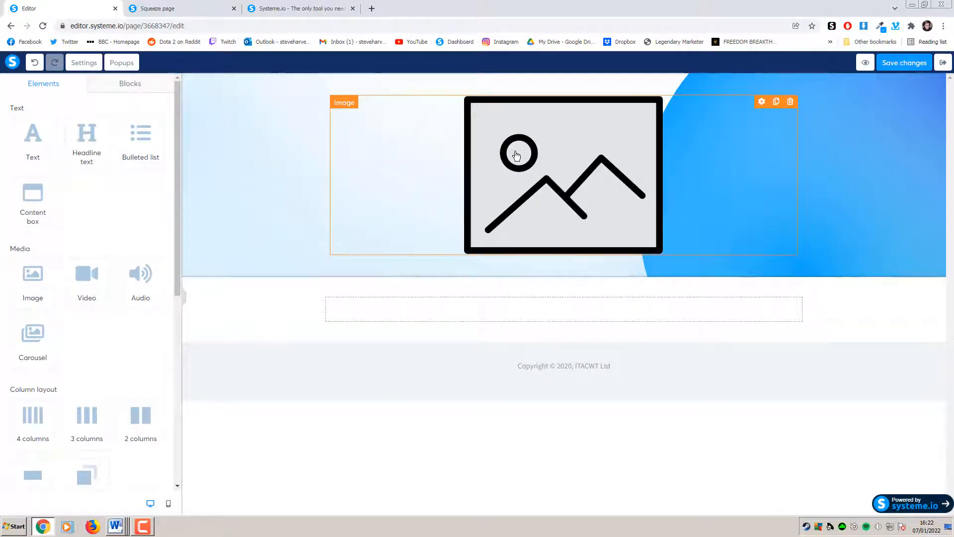
click(516, 155)
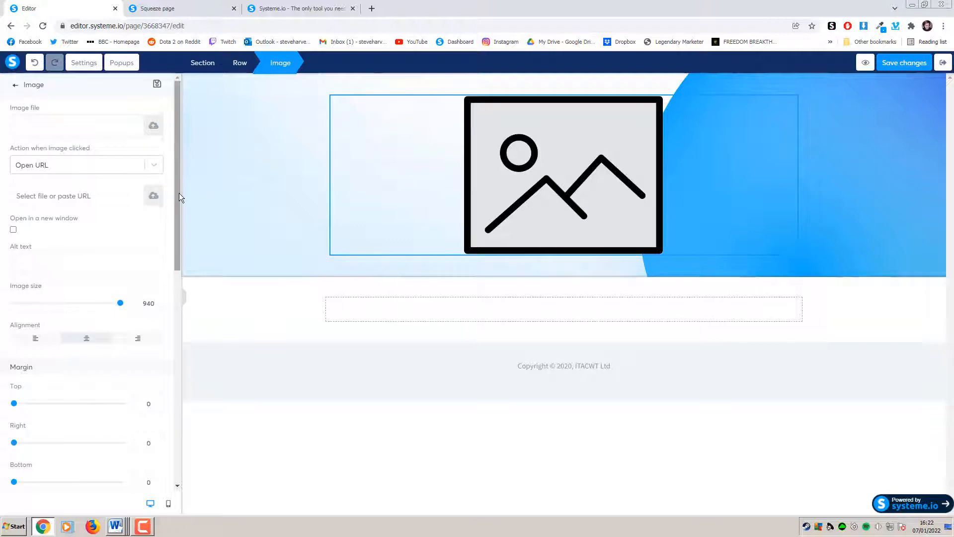
drag(179, 197, 182, 161)
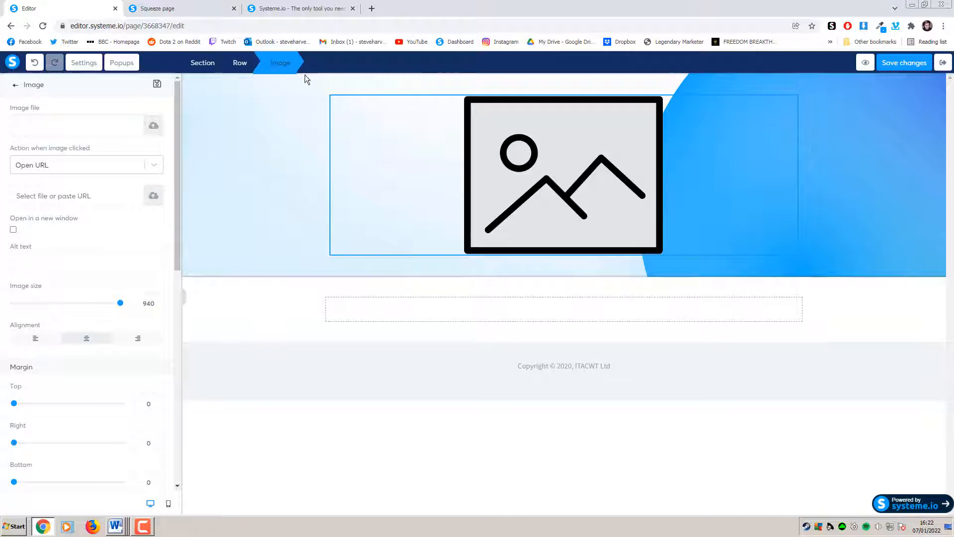
Check the row and section settings, then reselect the placeholder image element for editing
click(241, 69)
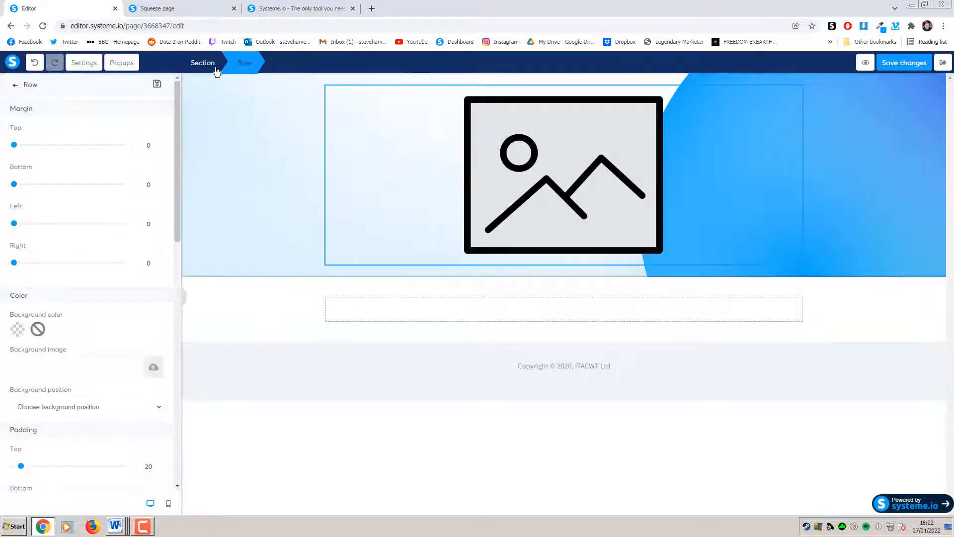
click(205, 71)
click(247, 310)
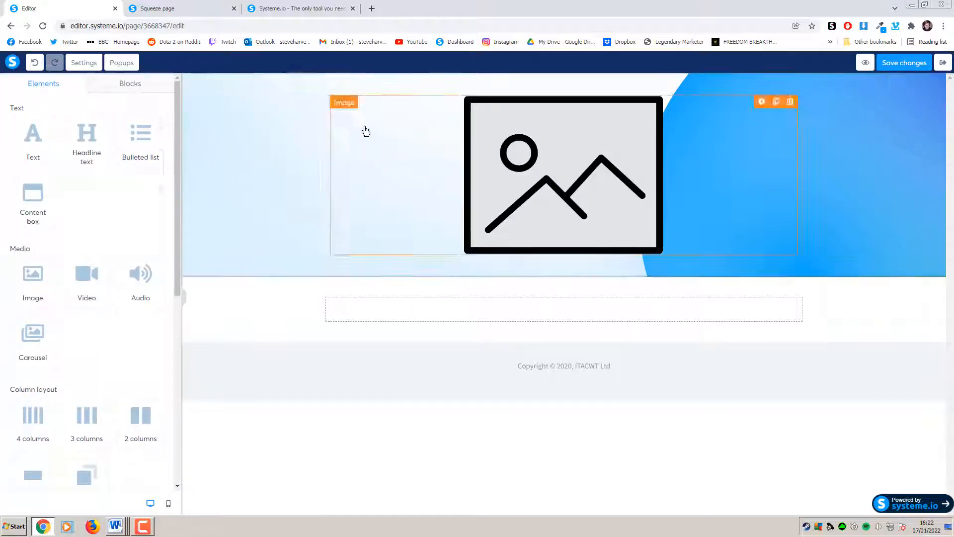
click(364, 130)
click(300, 112)
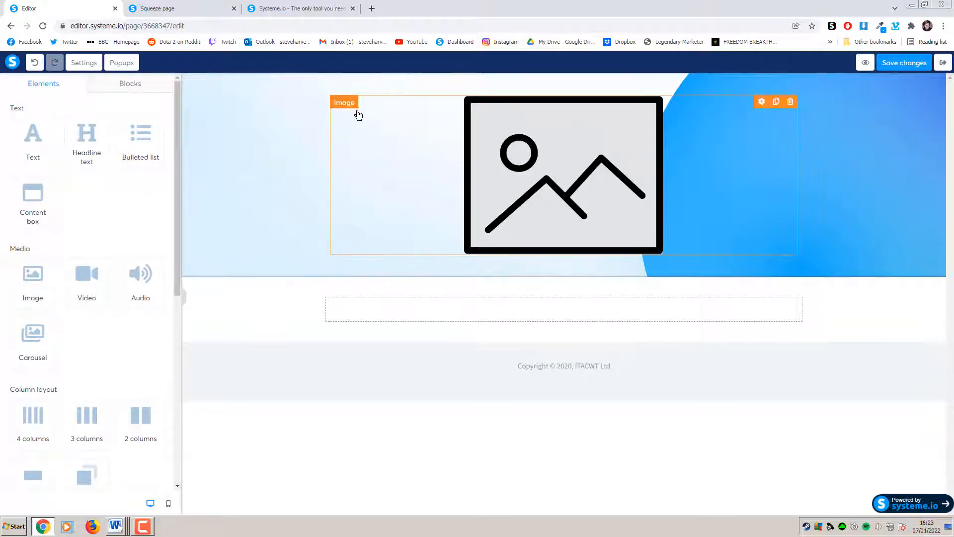
click(539, 164)
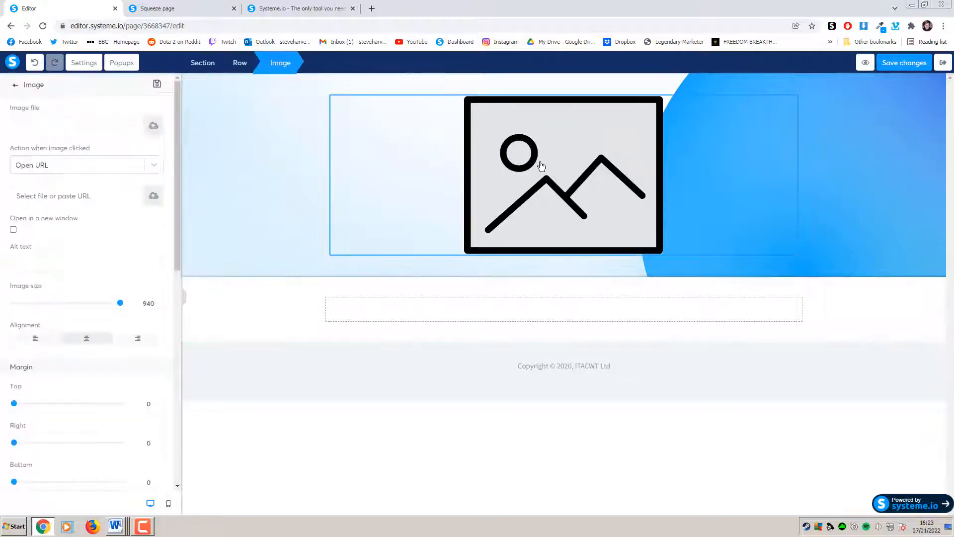
Insert the systeme logo 6093bf5960c6b_image10.png from Your Images into the image element
click(147, 125)
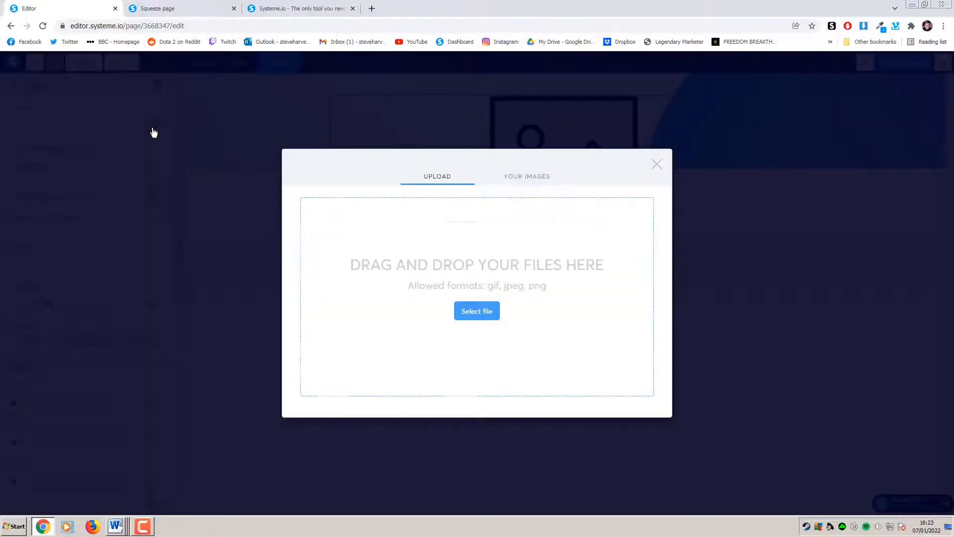
click(535, 182)
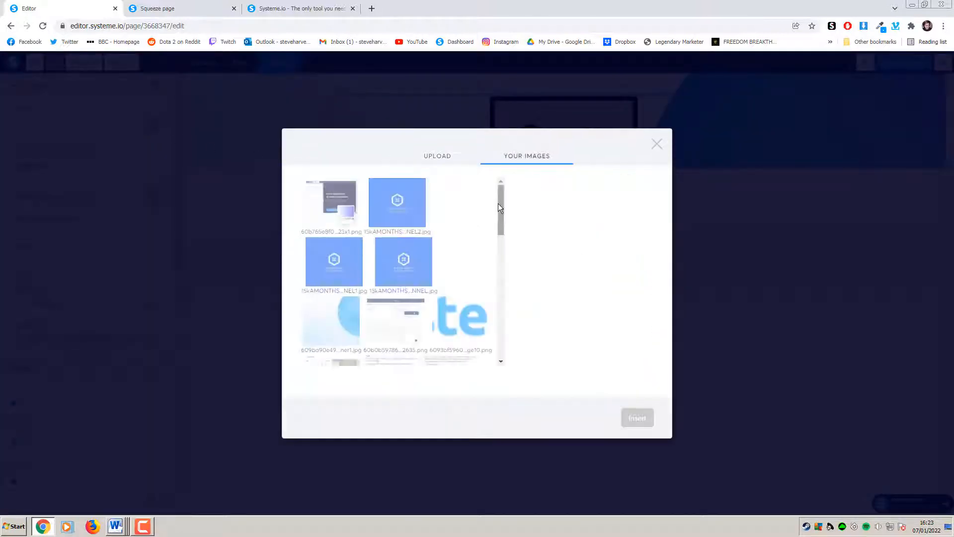
drag(498, 204, 500, 216)
click(461, 273)
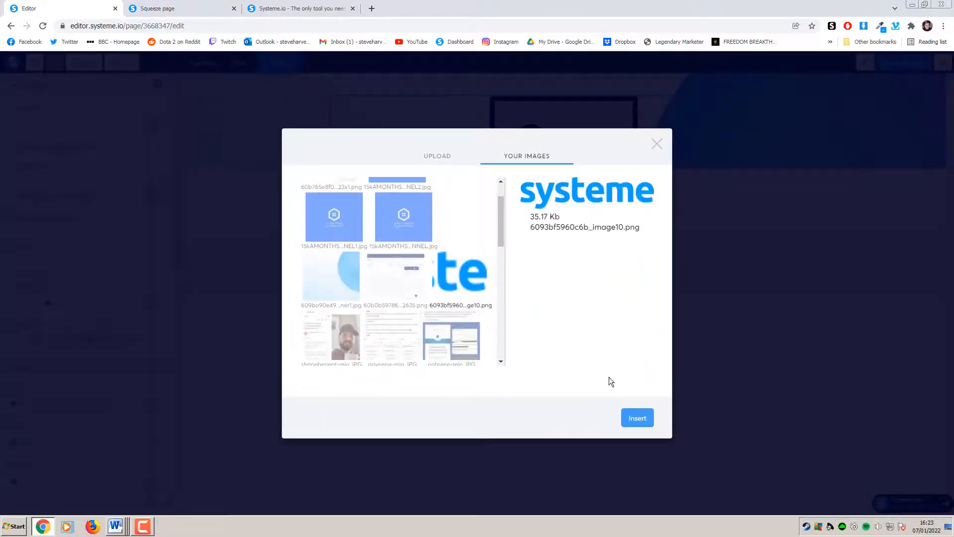
click(638, 419)
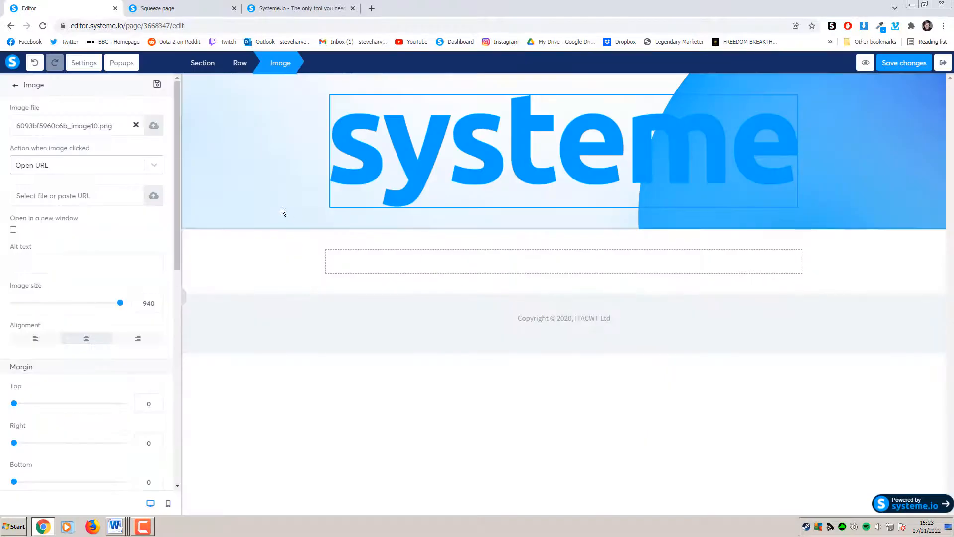
Shrink the logo from 940 down to about 200, comparing with the live page
drag(120, 304, 49, 311)
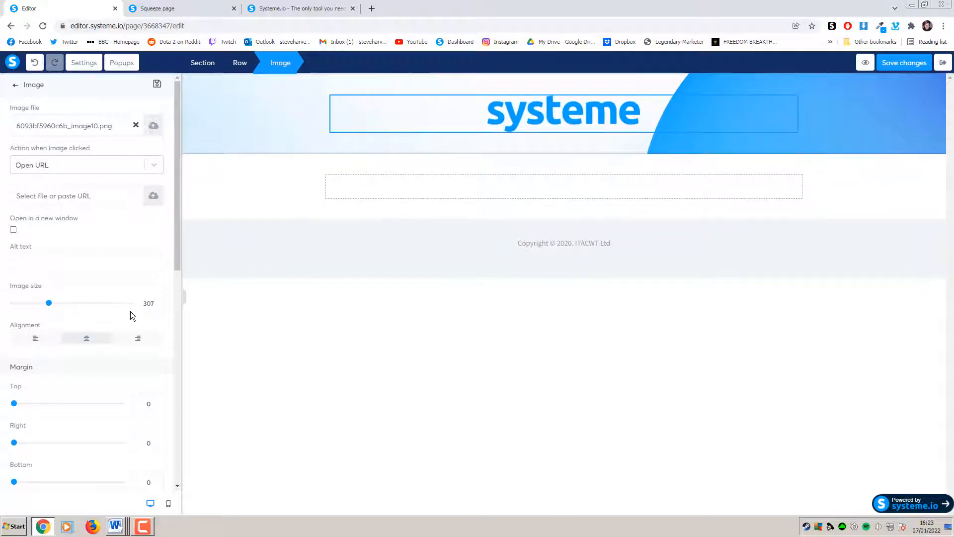
click(156, 306)
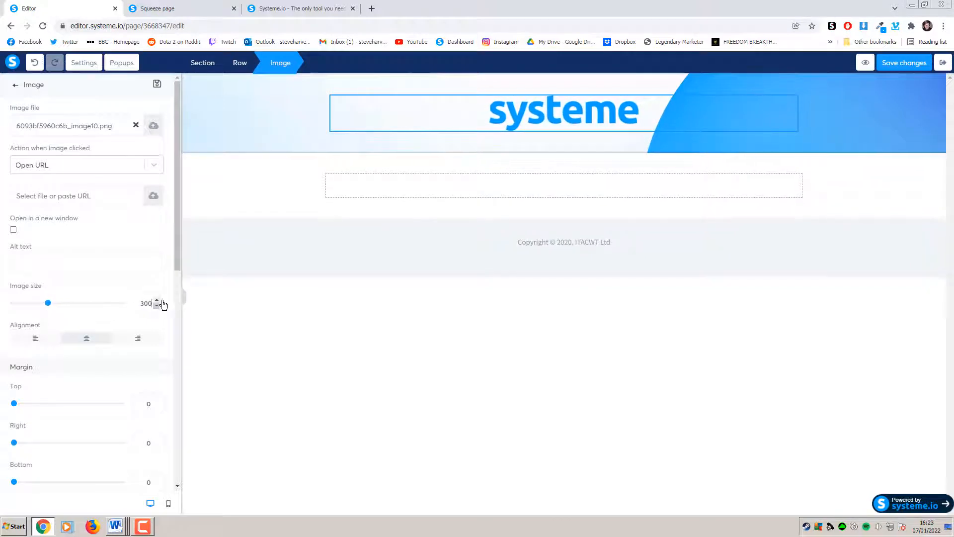
click(180, 9)
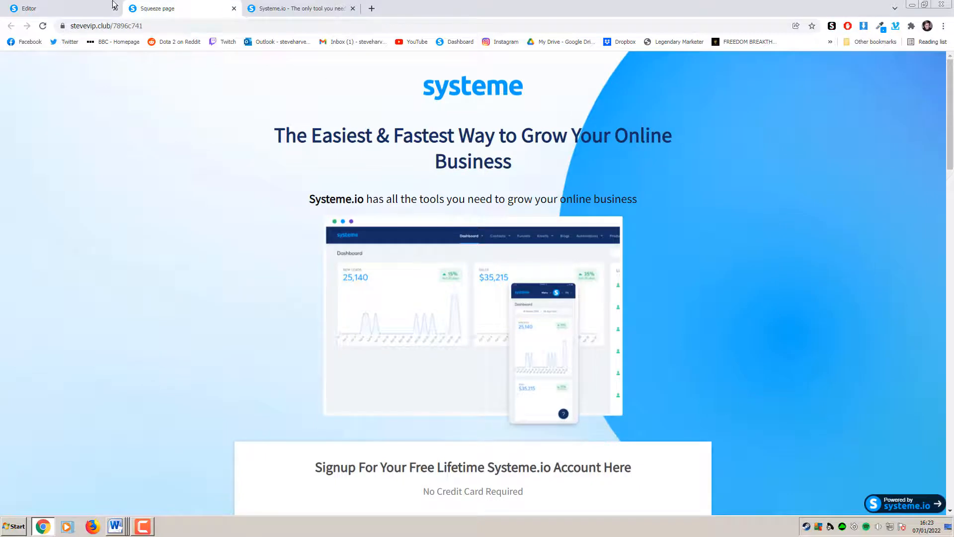
click(70, 8)
drag(47, 309, 36, 308)
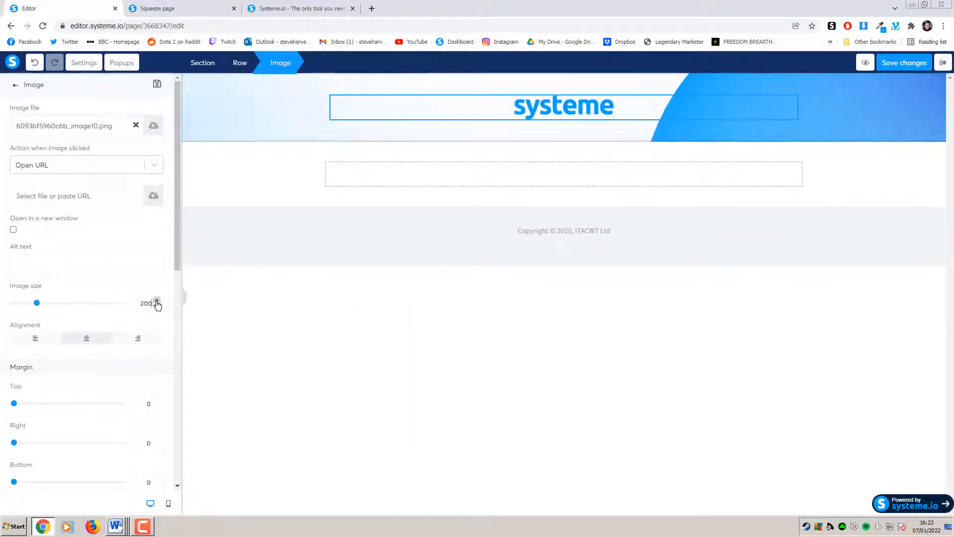
click(330, 298)
click(166, 8)
click(83, 7)
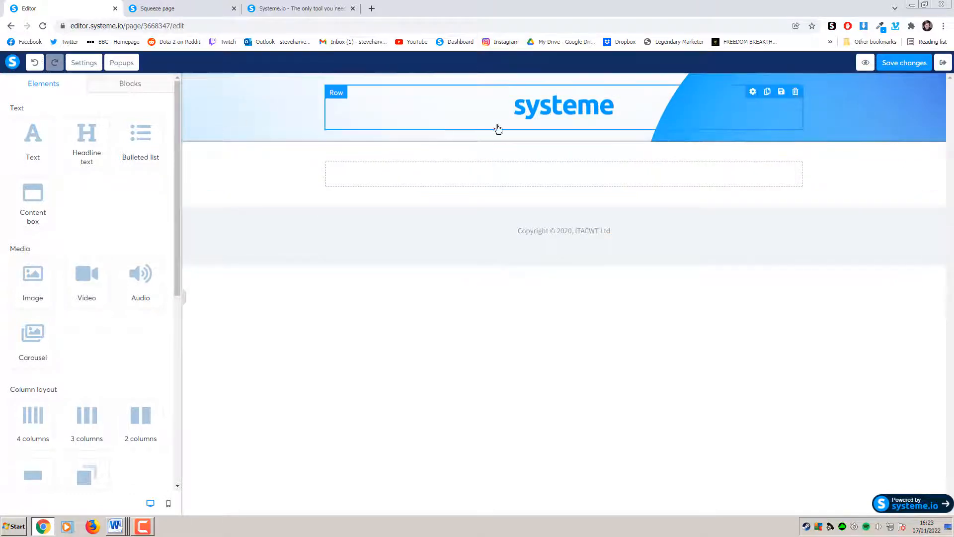
Review the published squeeze page's headline and subheading for reference
click(198, 6)
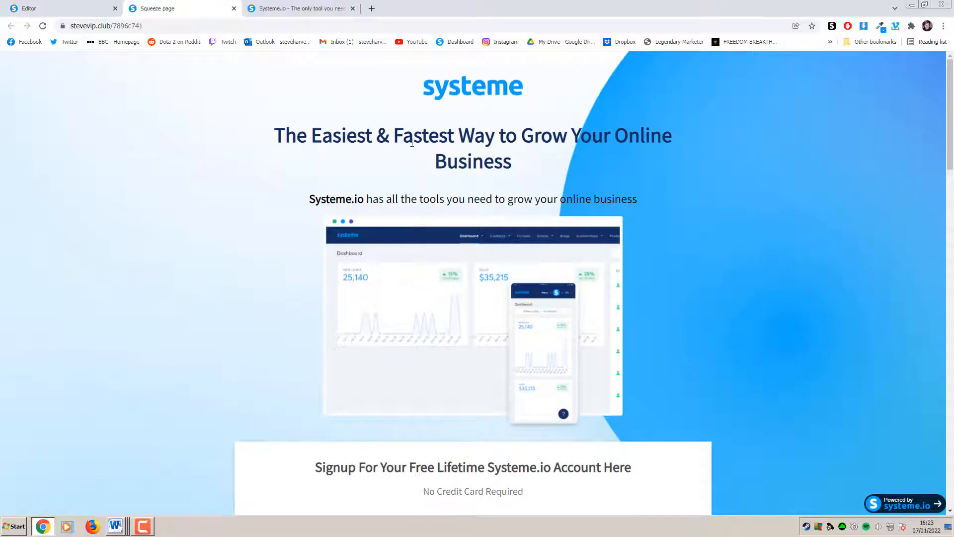
drag(533, 158, 272, 137)
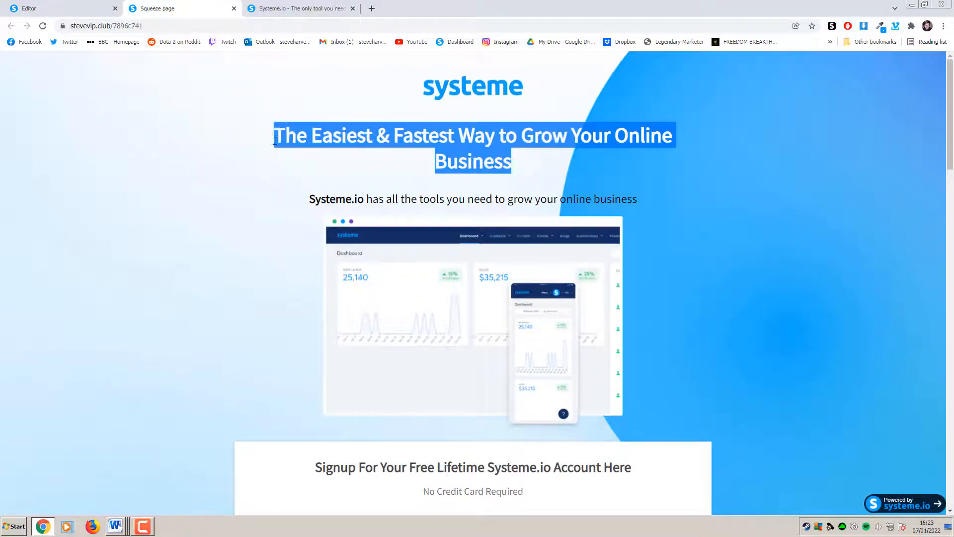
click(558, 200)
drag(558, 201, 446, 207)
click(414, 211)
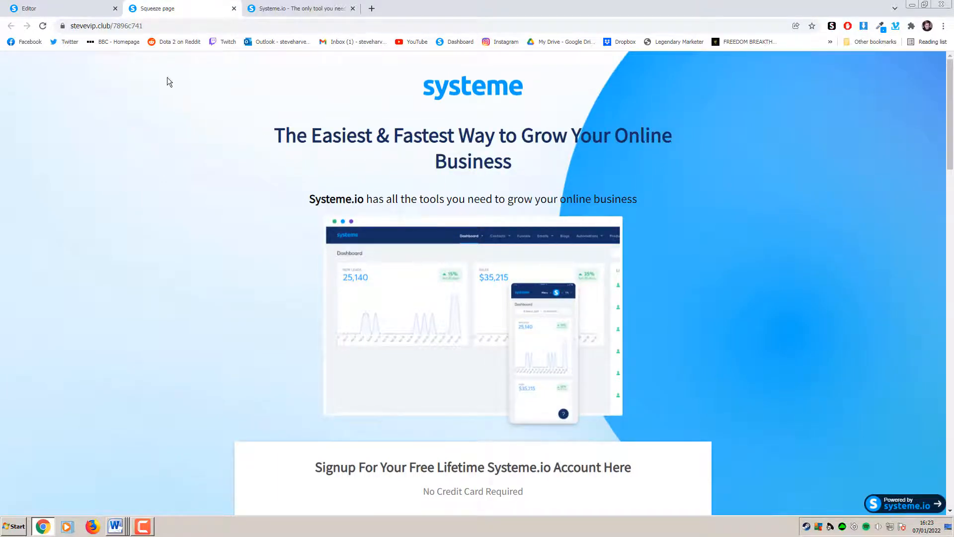
click(85, 10)
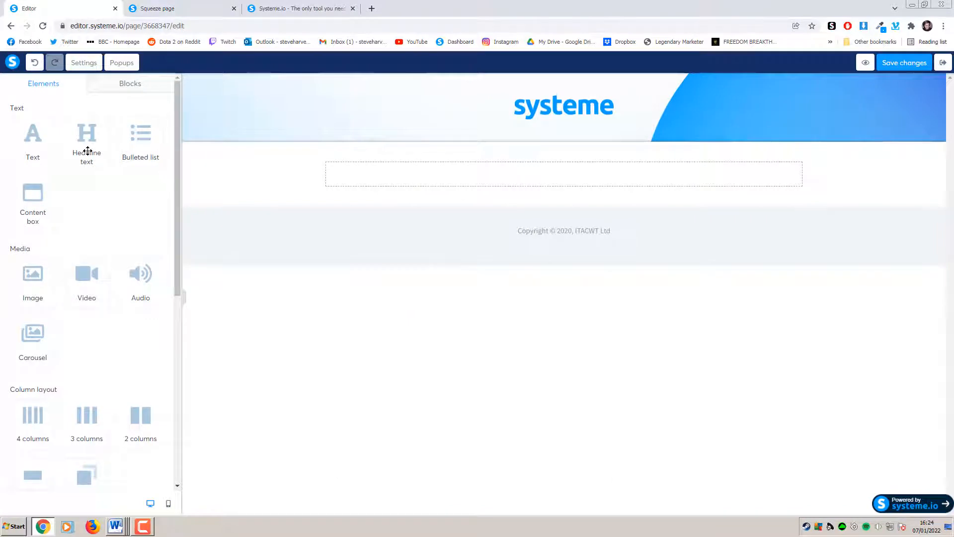
Drag a headline, a text block and an image into the banner below the logo
drag(87, 150, 564, 131)
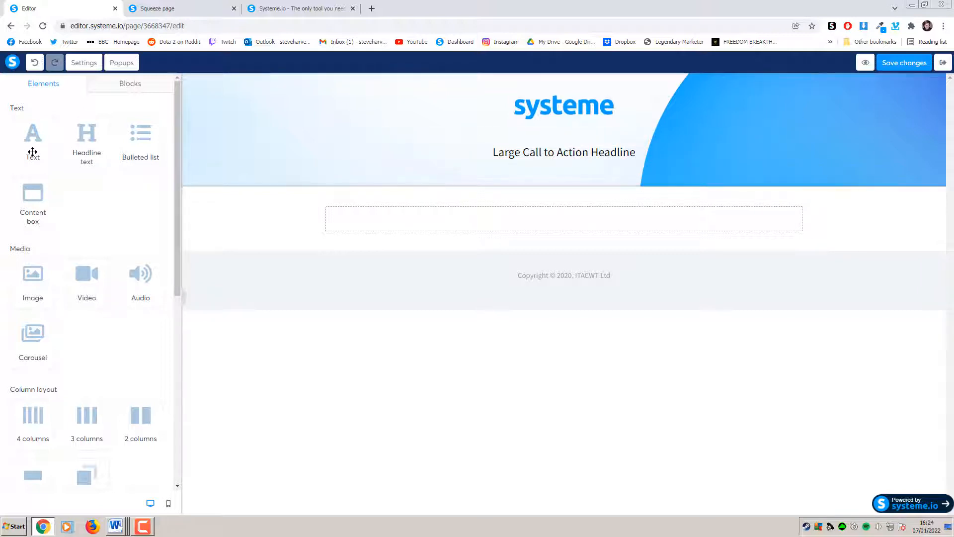
drag(33, 152, 559, 166)
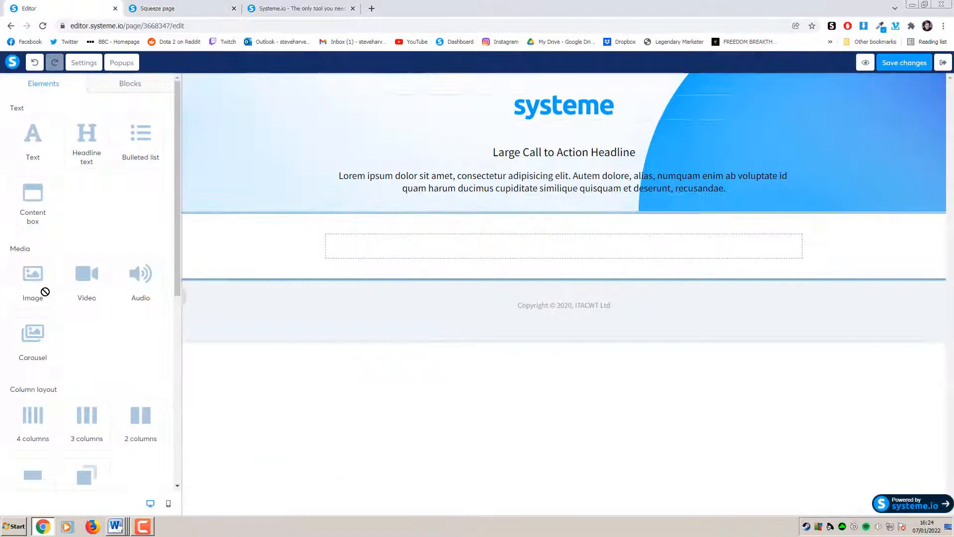
drag(33, 278, 584, 206)
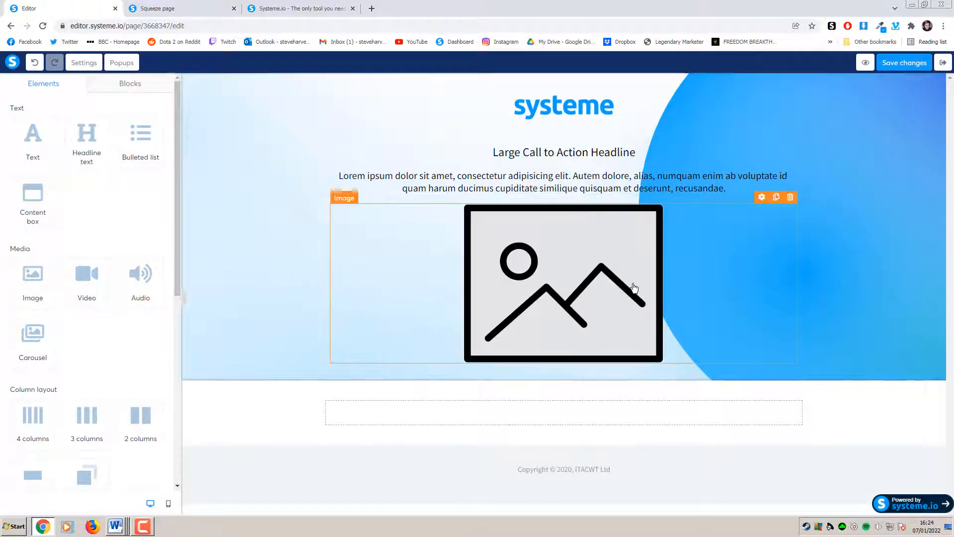
Compare the squeeze page with the systeme.io homepage and select the squeeze page headline for copying
click(183, 11)
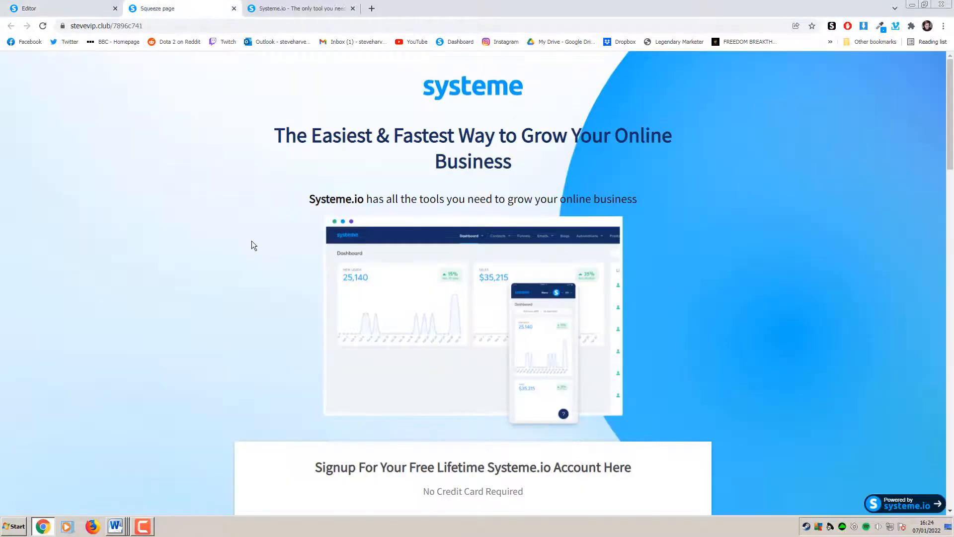
scroll(251, 240, down, 3)
scroll(294, 304, up, 3)
click(306, 7)
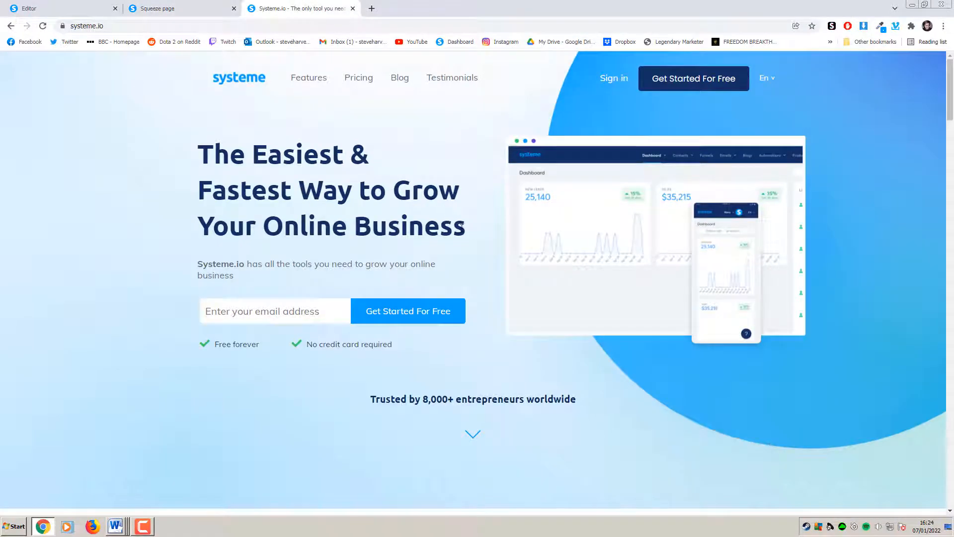
click(180, 8)
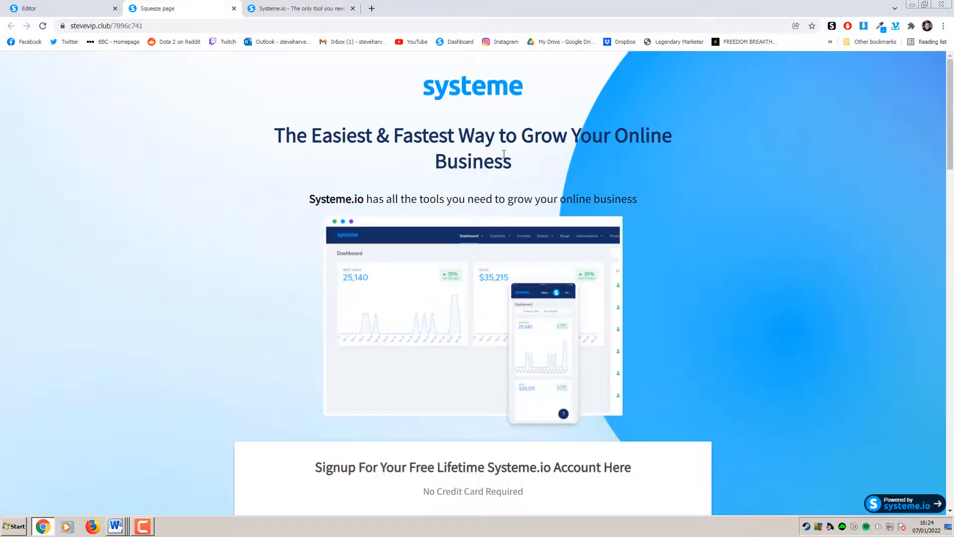
drag(520, 163, 276, 137)
key(ctrl+c)
Paste 'The Easiest & Fastest Way to Grow Your Online Business' over the placeholder headline
click(294, 9)
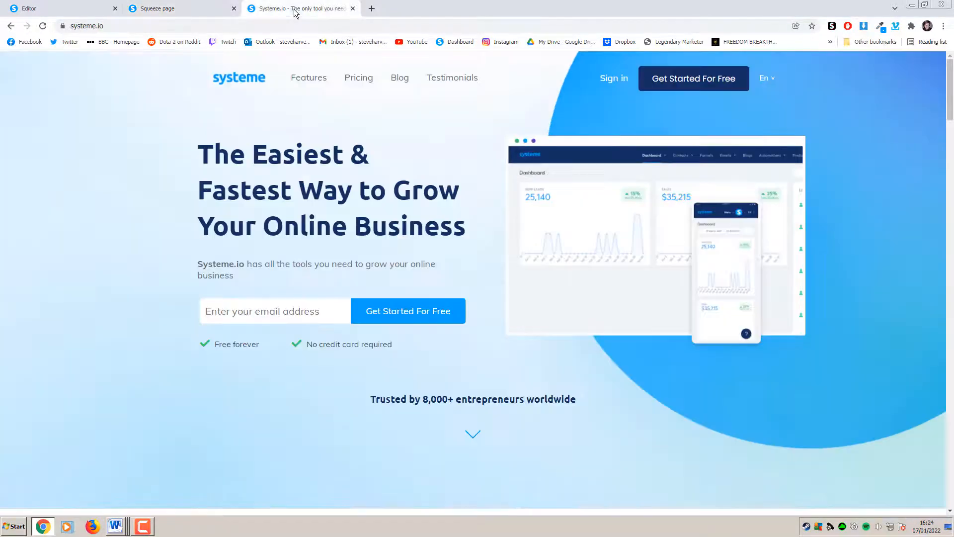
click(59, 8)
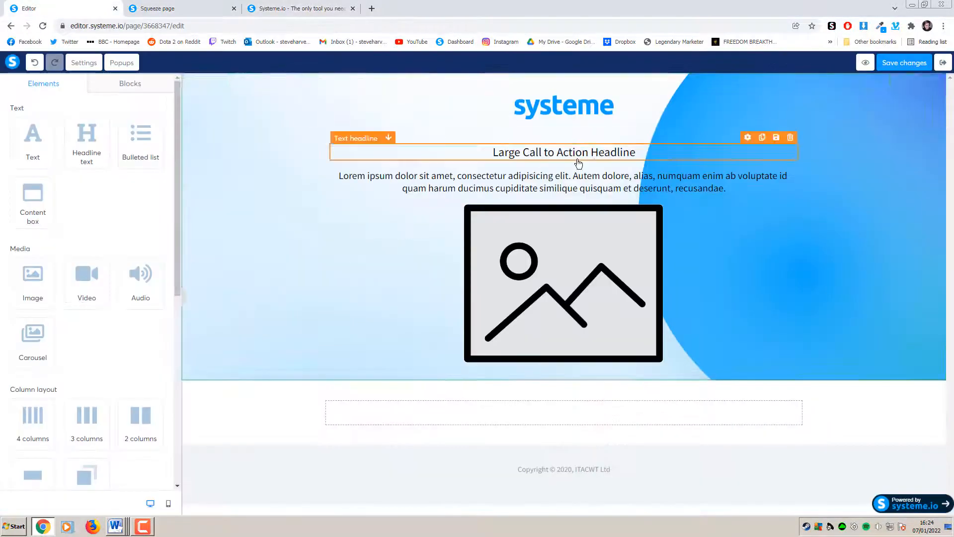
click(639, 155)
drag(648, 154, 483, 154)
key(ctrl+v)
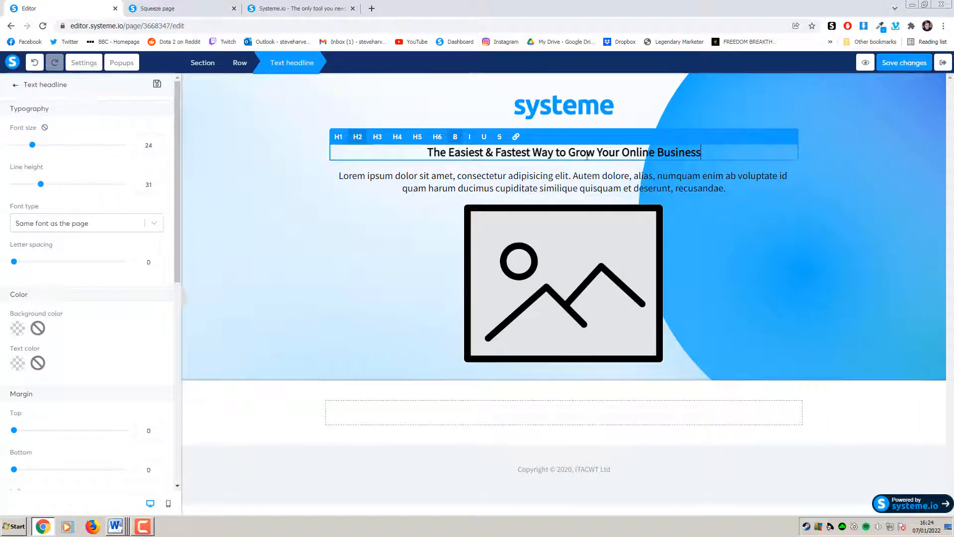
Compare against the live squeeze page and make the headline an H1 heading
click(189, 10)
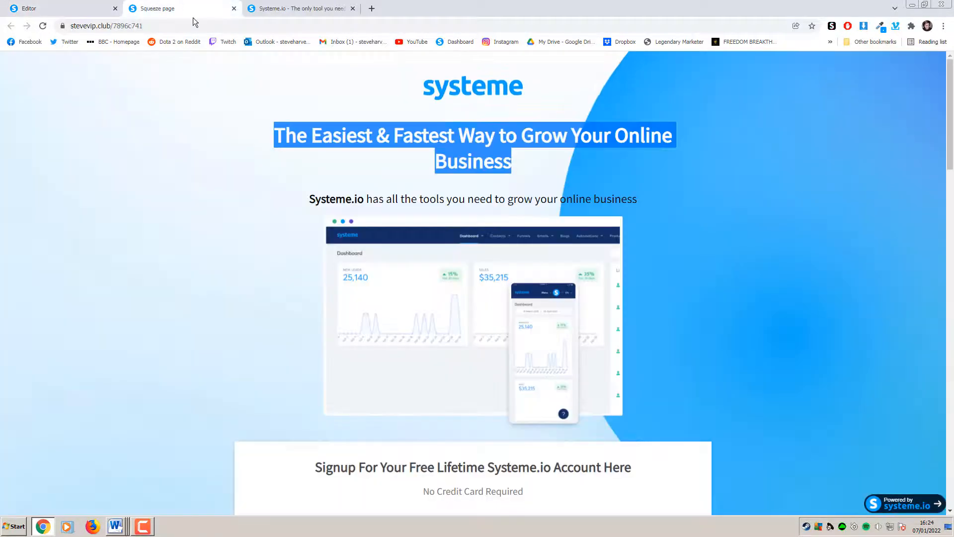
click(367, 150)
click(68, 7)
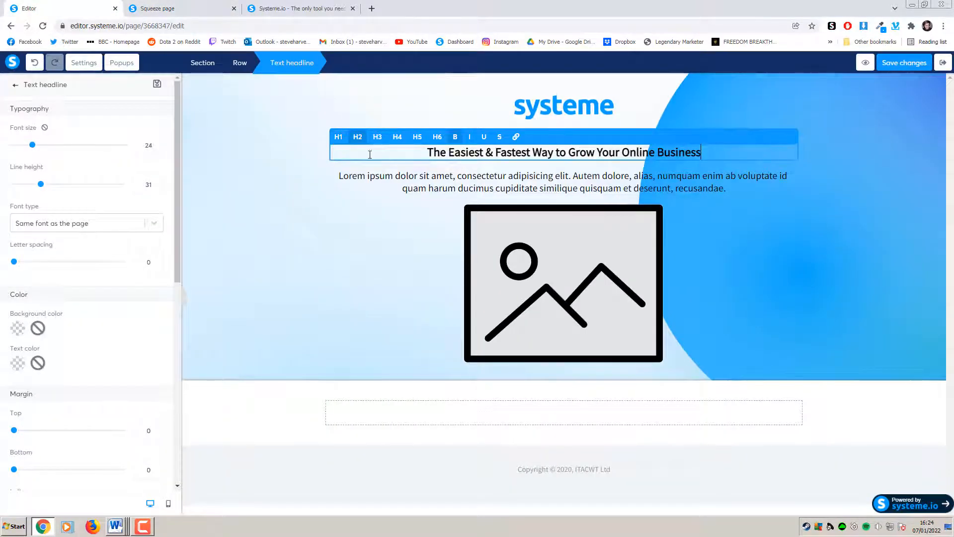
click(339, 137)
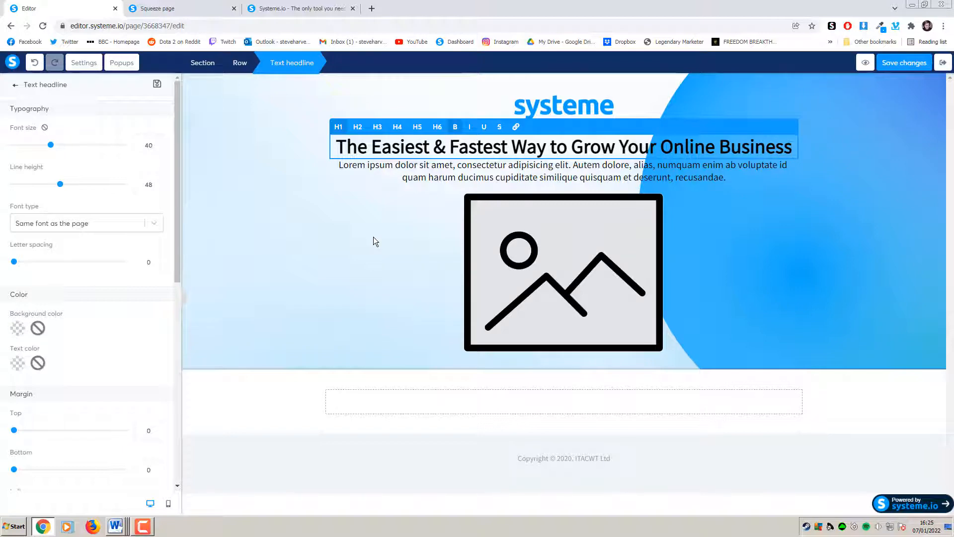
Close an extra browser tab while choosing to stay in the editor
click(208, 6)
click(115, 8)
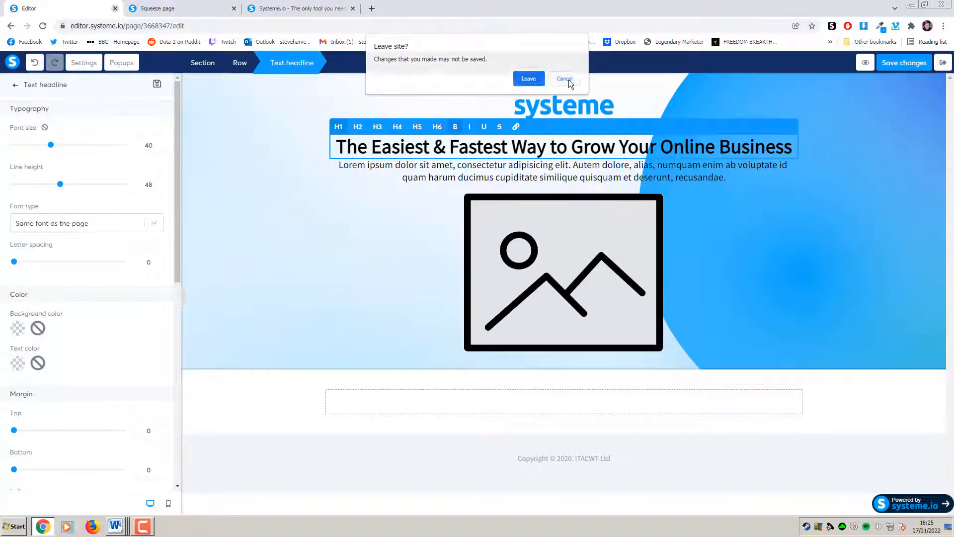
click(565, 79)
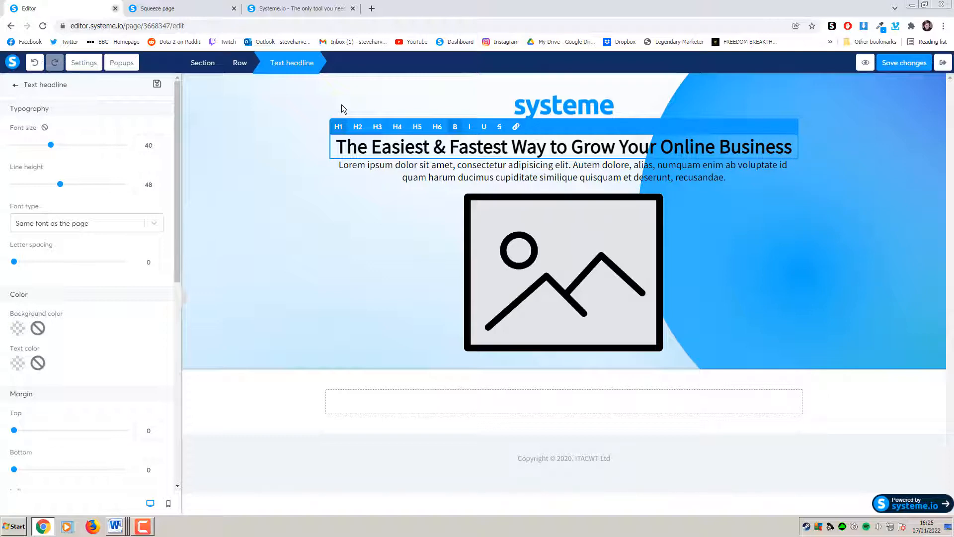
Use ColorZilla on the systeme.io homepage to copy the heading's navy colour #142D63
click(298, 9)
click(228, 7)
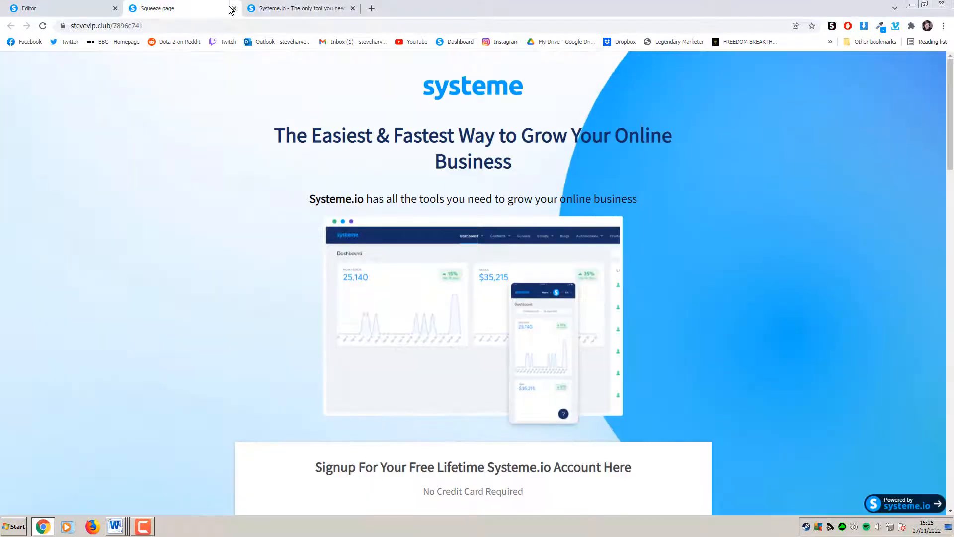
click(304, 10)
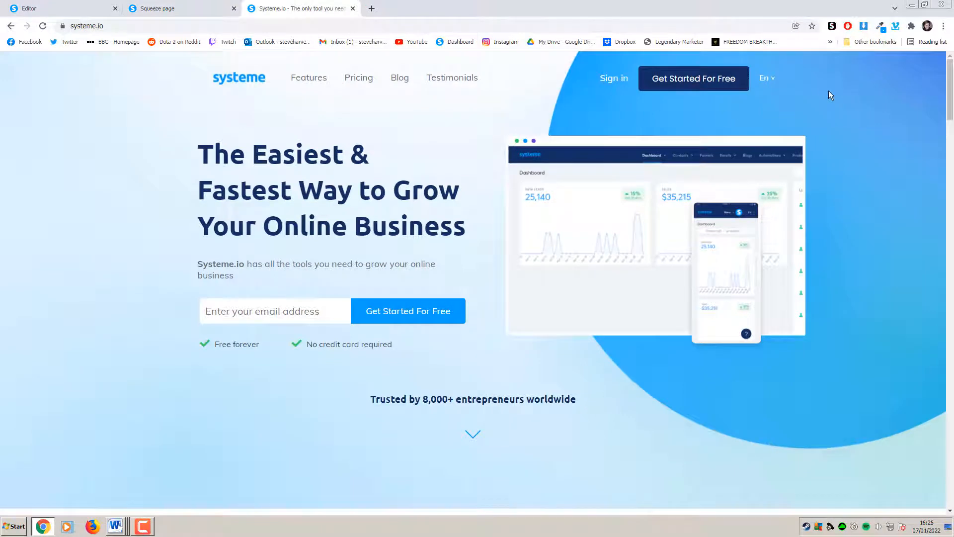
click(881, 25)
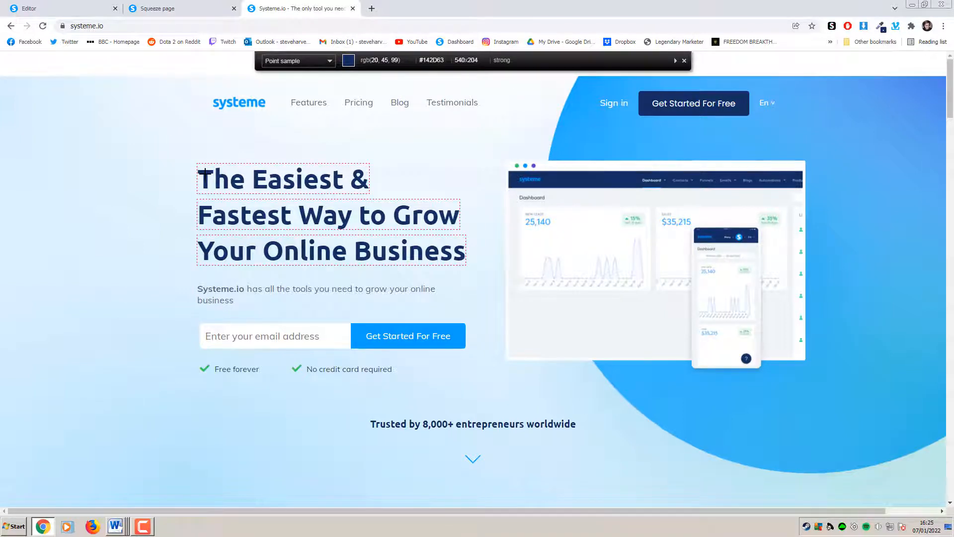
click(205, 172)
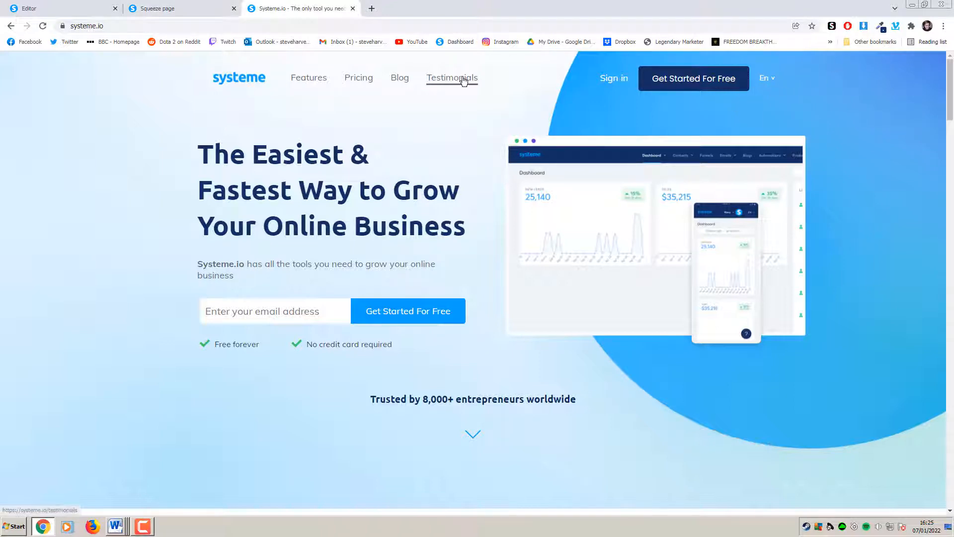
click(54, 9)
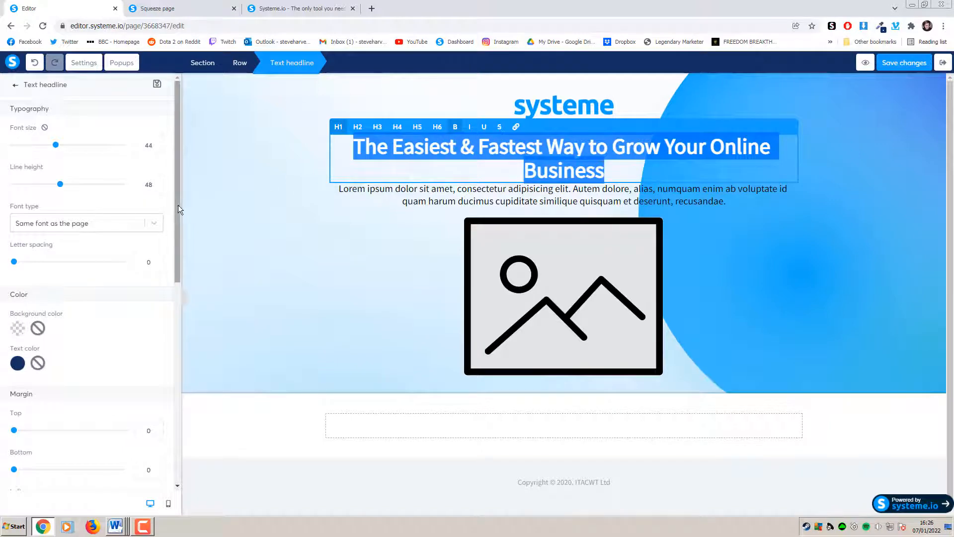
Give the headline a 10 px top margin and a 20 px bottom margin
drag(178, 205, 181, 292)
click(335, 240)
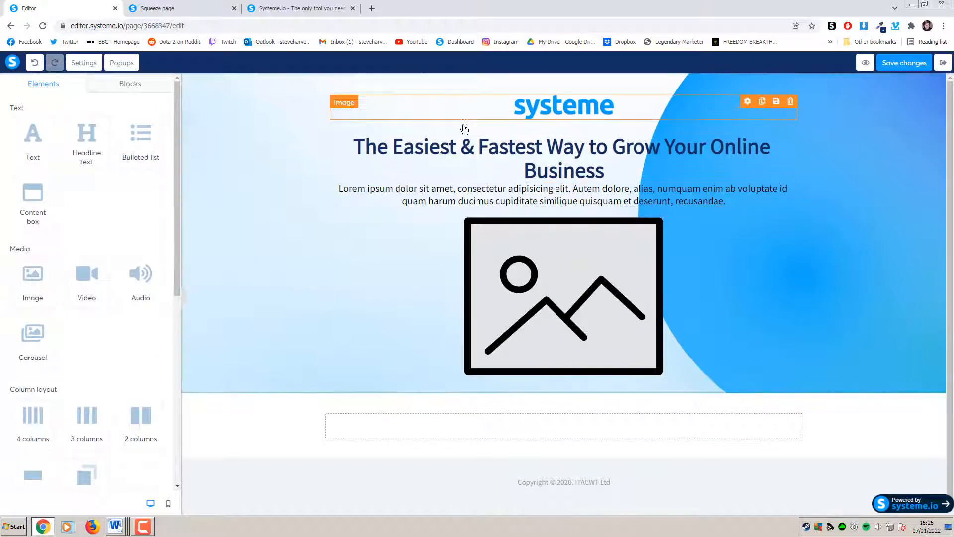
click(210, 15)
click(95, 16)
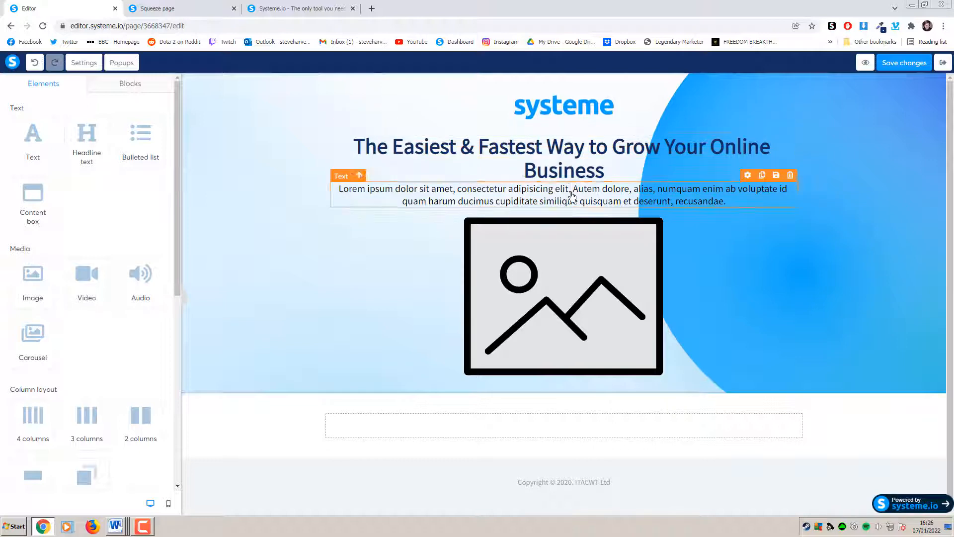
double_click(496, 176)
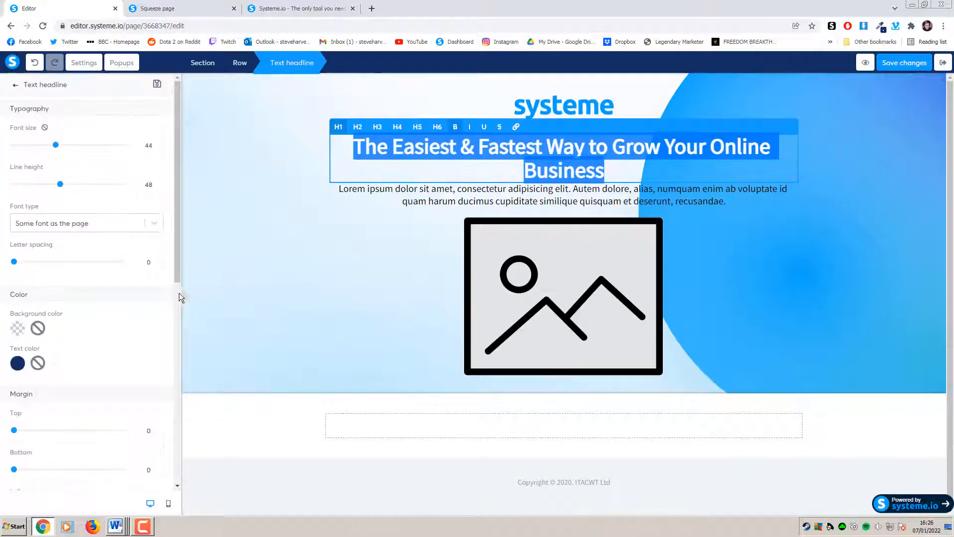
drag(174, 262, 177, 359)
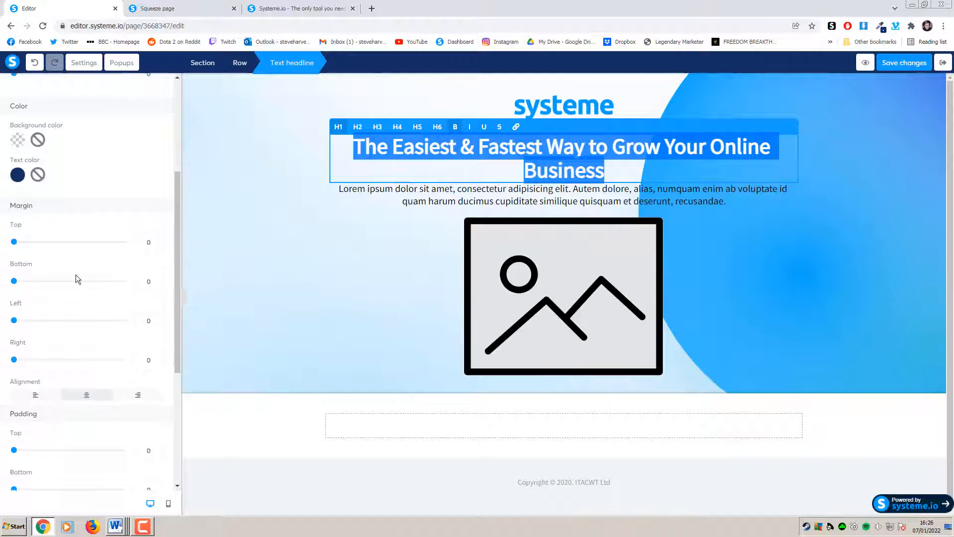
click(19, 242)
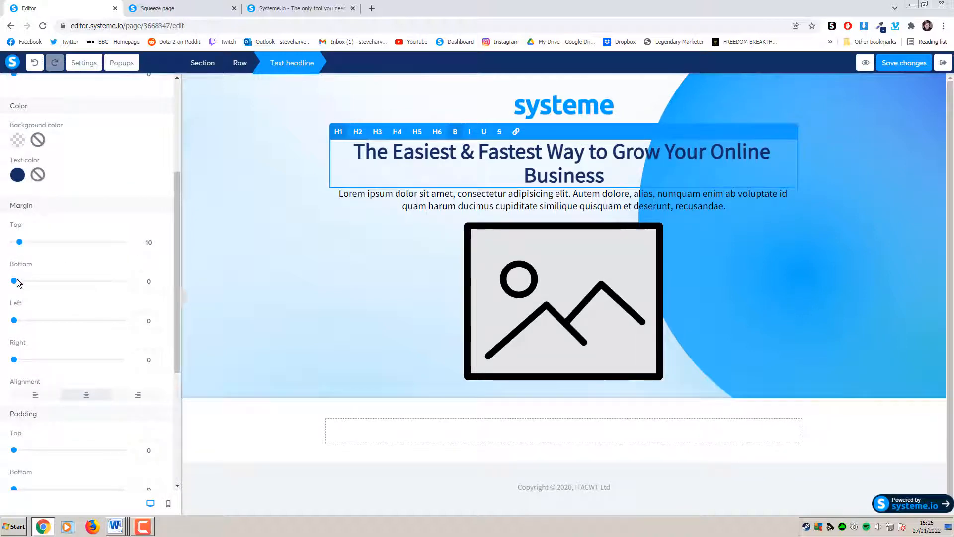
drag(16, 283, 25, 284)
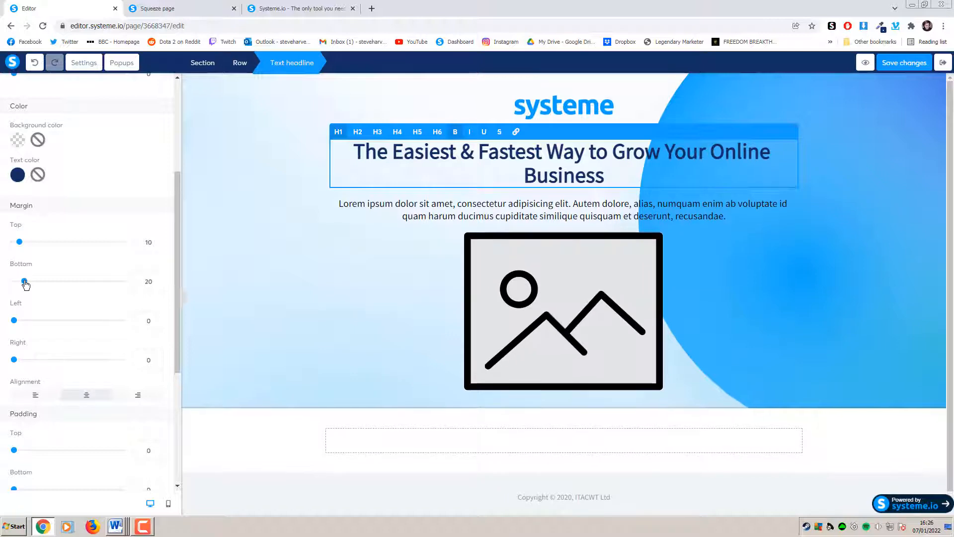
click(297, 276)
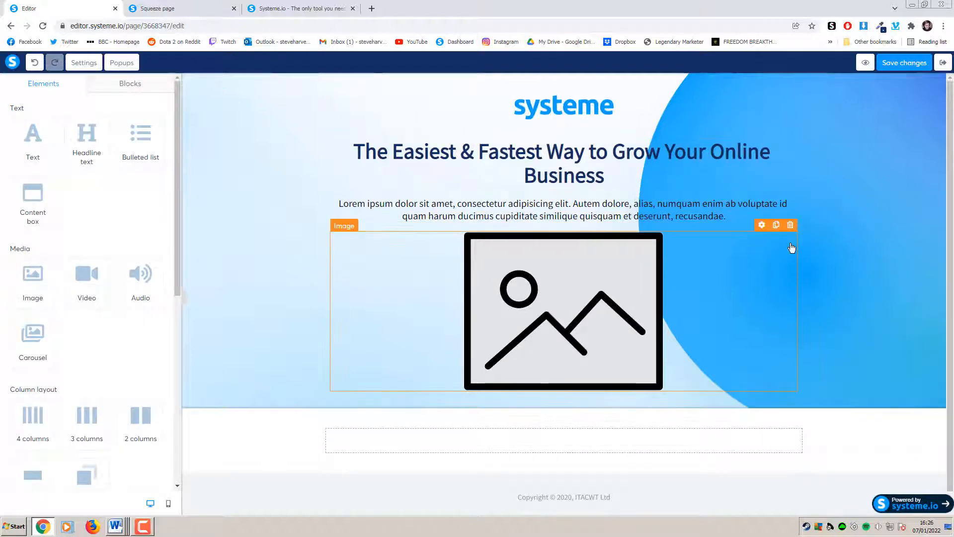
Copy the subheadline text from the published squeeze page for the Lorem ipsum paragraph
click(204, 8)
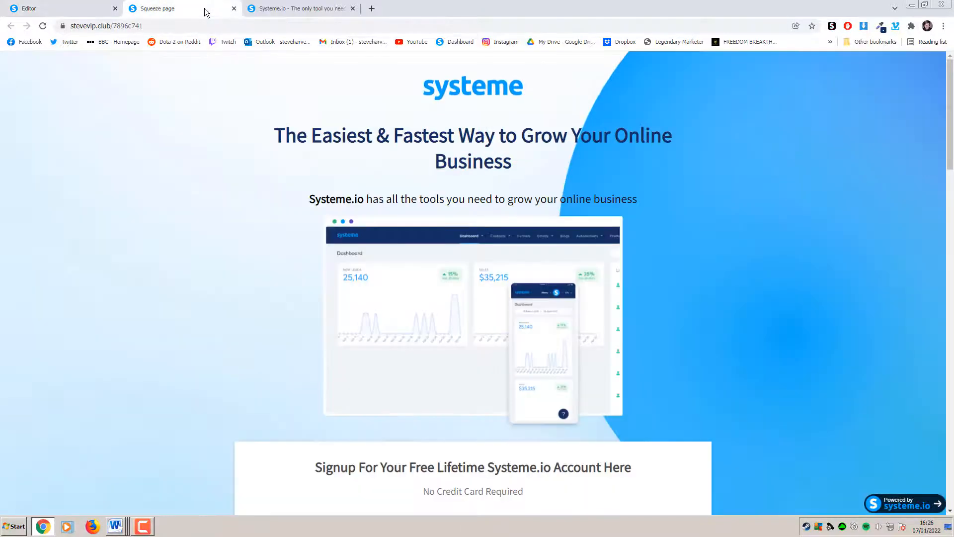
click(102, 9)
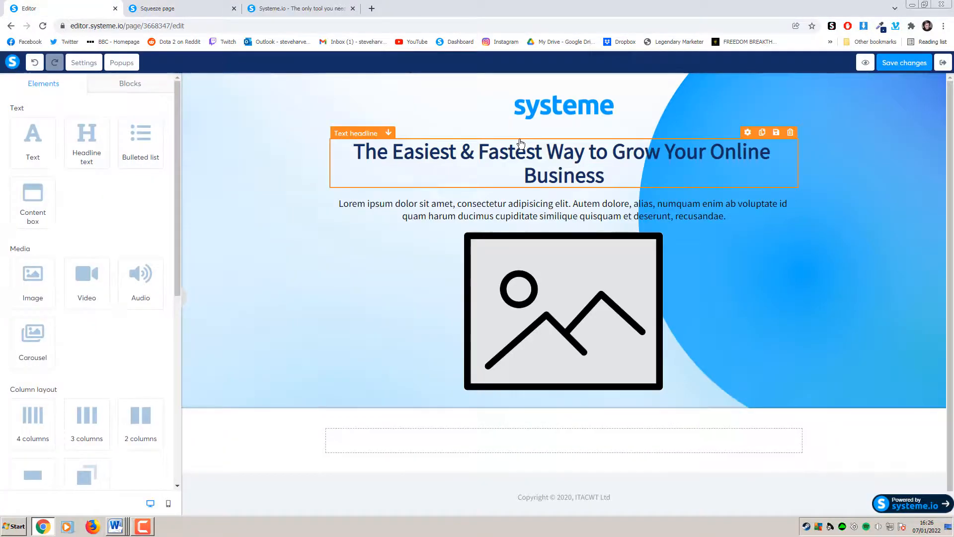
click(589, 210)
click(204, 9)
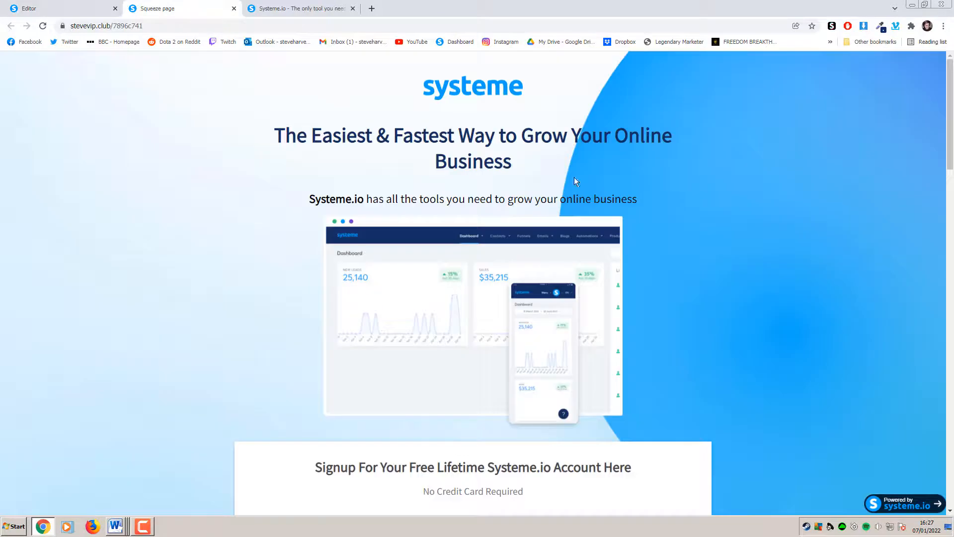
drag(639, 198, 308, 204)
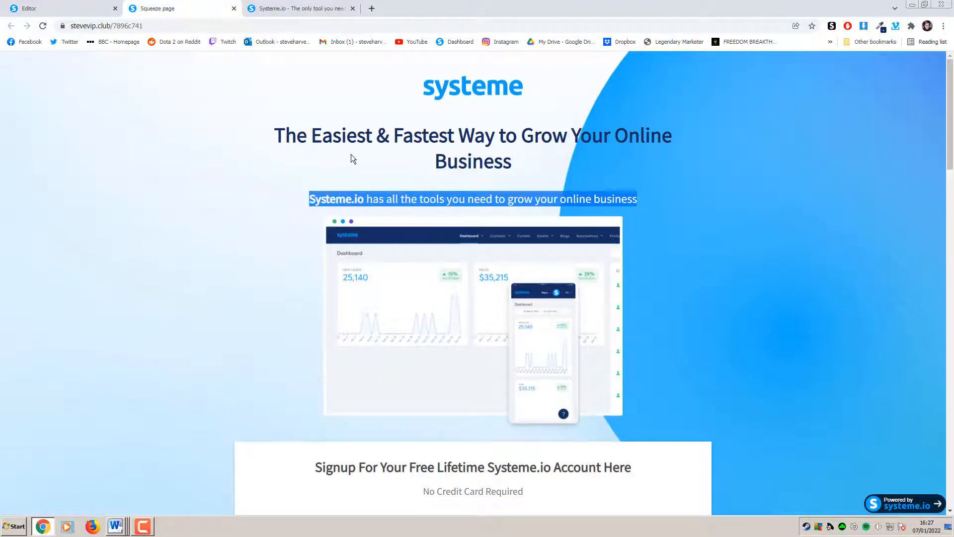
click(293, 8)
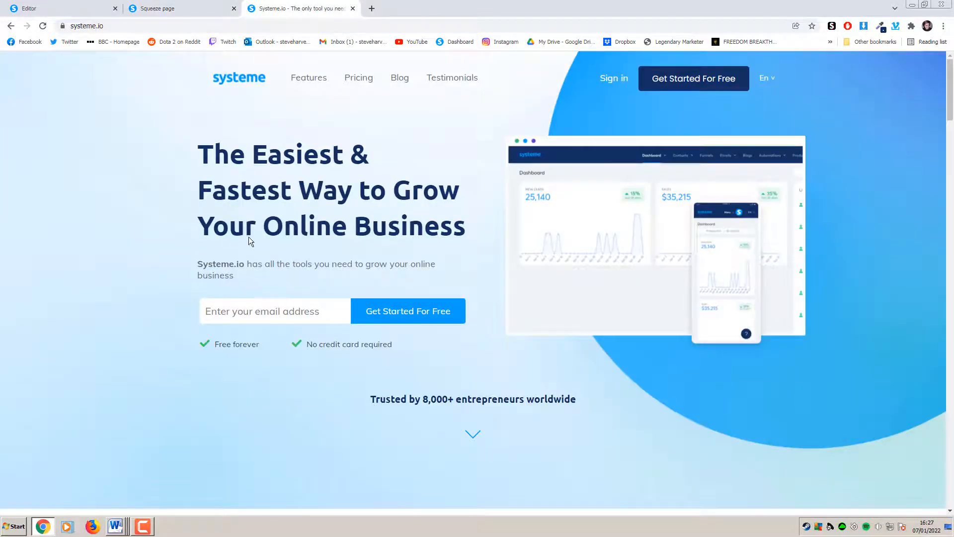
click(65, 8)
Replace the Lorem paragraph with 'Systeme.io has all the tools you need to grow your online business.'
drag(726, 216, 324, 204)
key(ctrl+v)
click(810, 273)
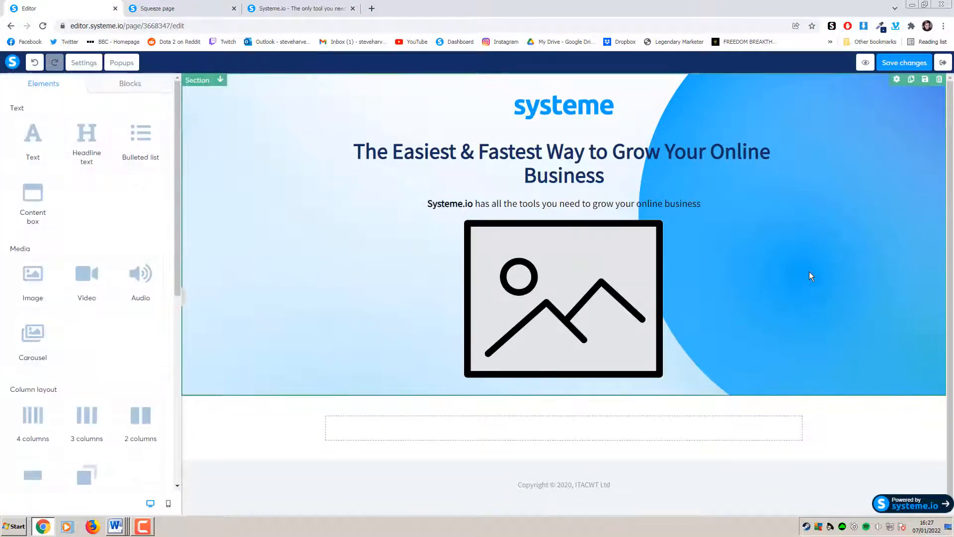
Set the tagline to font size 22 with a 10 px top margin and a small bottom margin
click(565, 203)
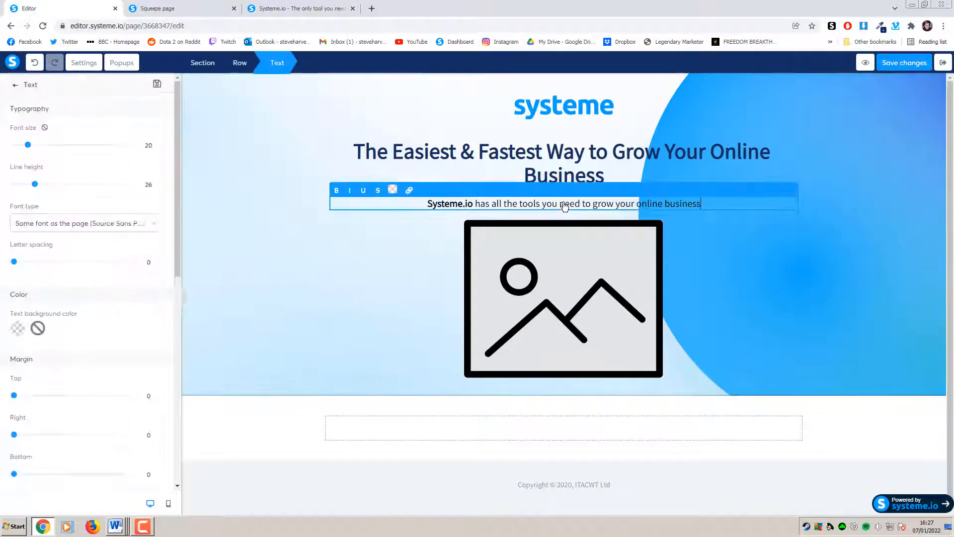
click(156, 143)
click(156, 142)
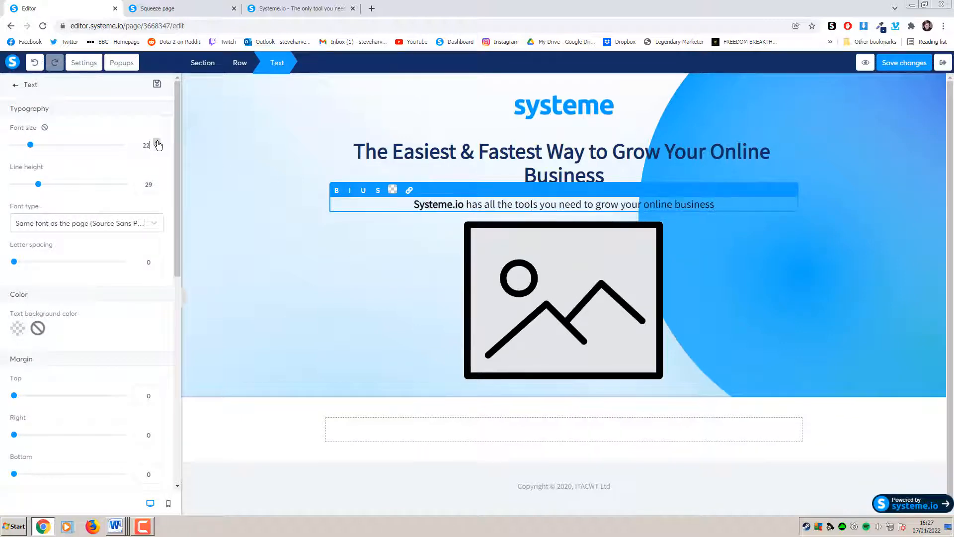
scroll(131, 268, down, 4)
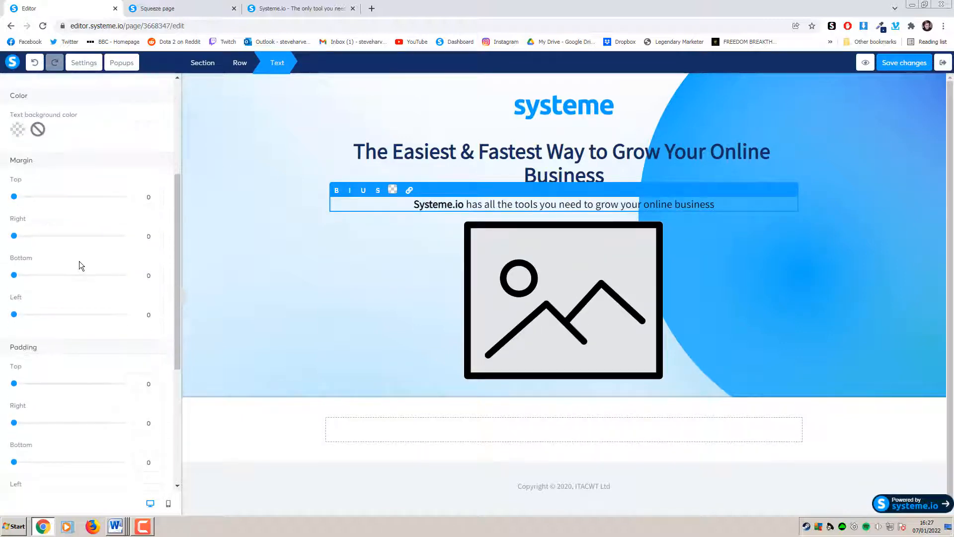
scroll(75, 256, down, 2)
scroll(68, 244, up, 2)
drag(14, 197, 20, 198)
click(156, 199)
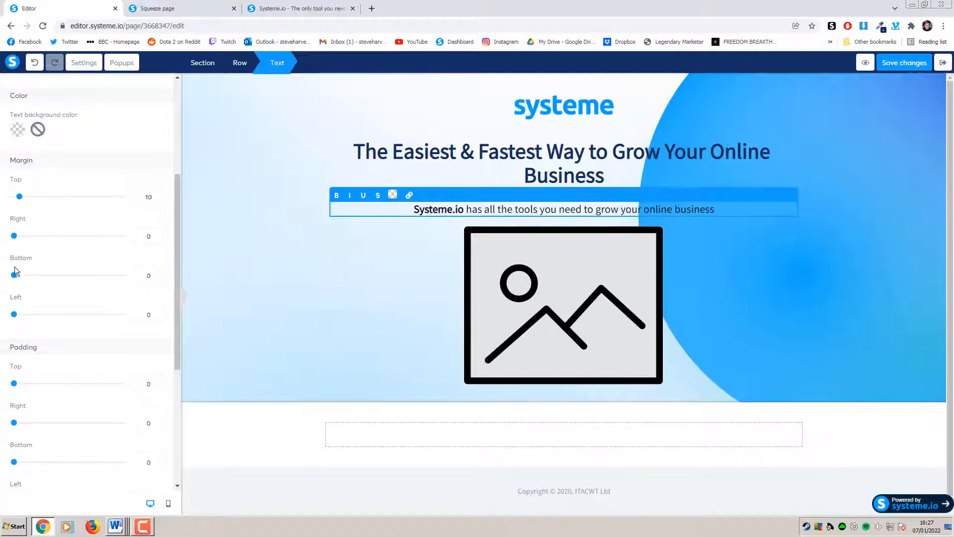
drag(14, 276, 19, 277)
click(418, 247)
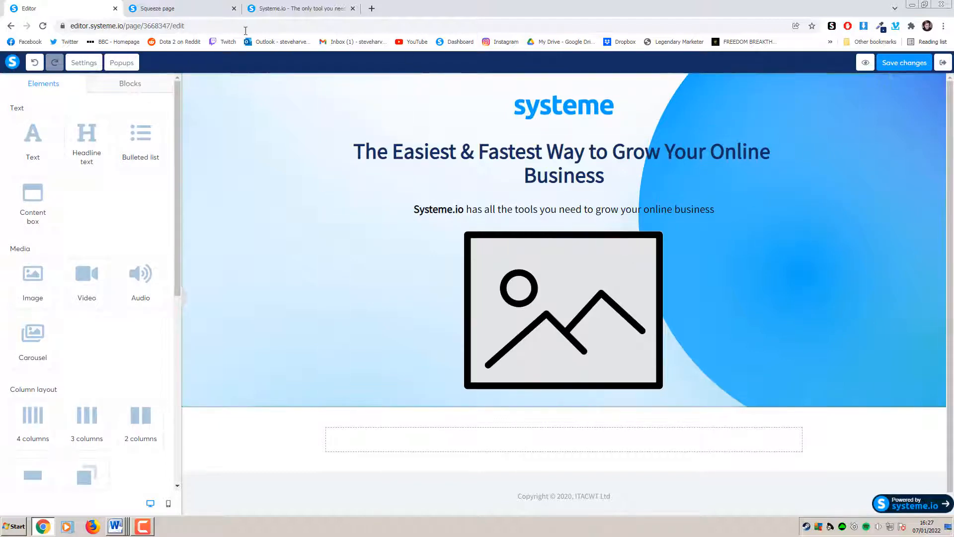
Preview the live squeeze page and come back to the editor
click(195, 8)
click(224, 137)
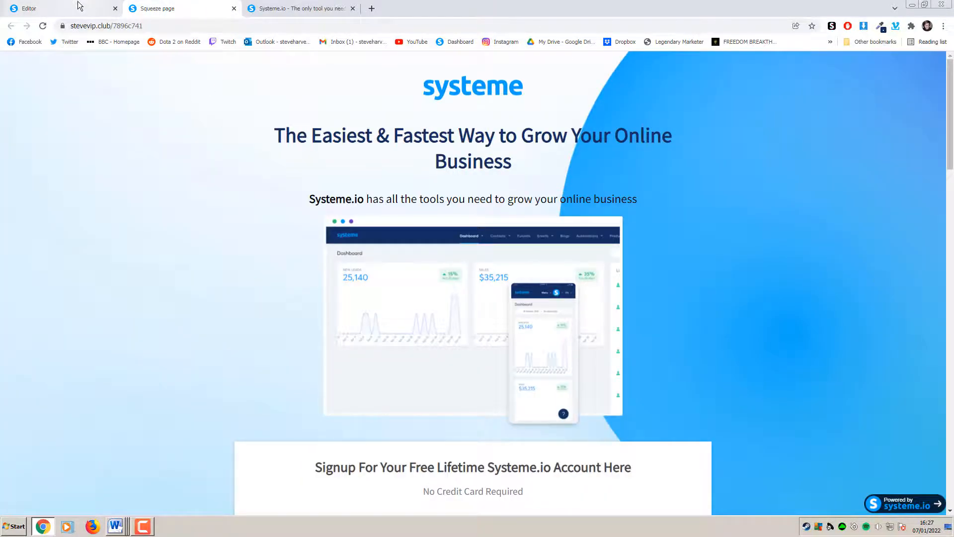
click(82, 9)
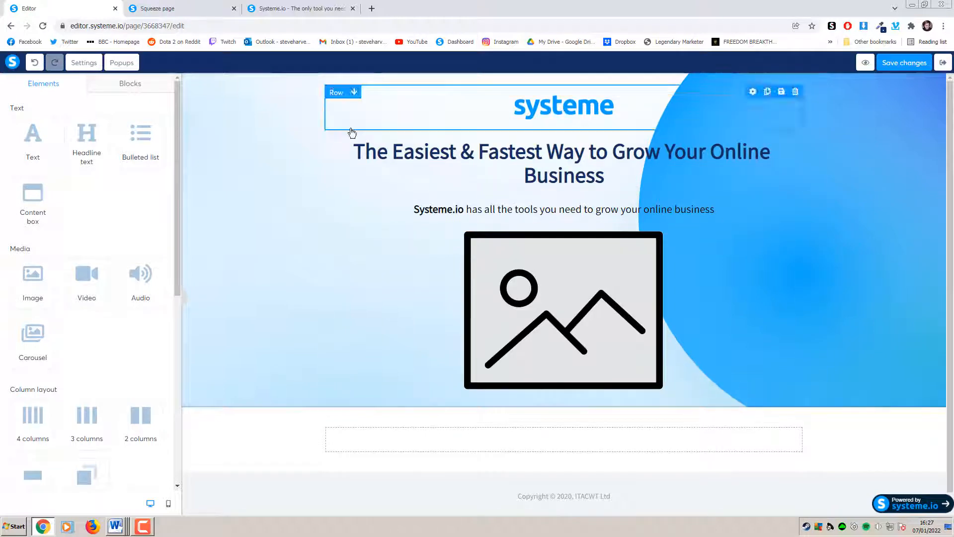
Swap the placeholder image for the uploaded dashboard screenshot Groupe2635.png
click(565, 301)
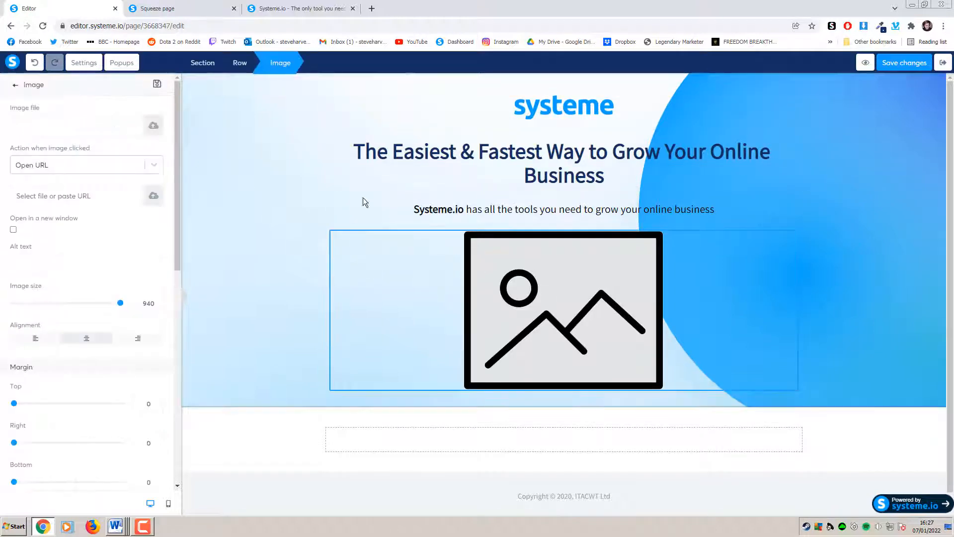
click(154, 127)
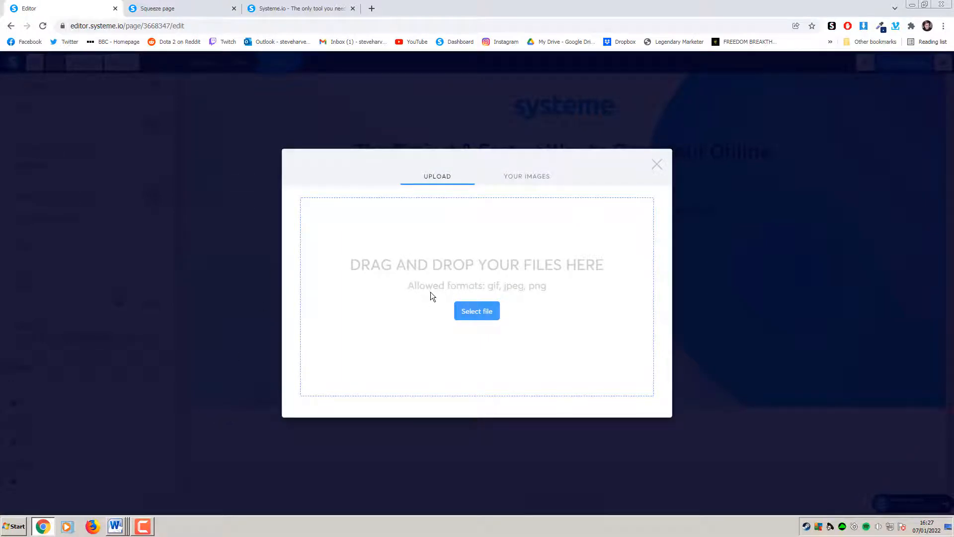
click(536, 186)
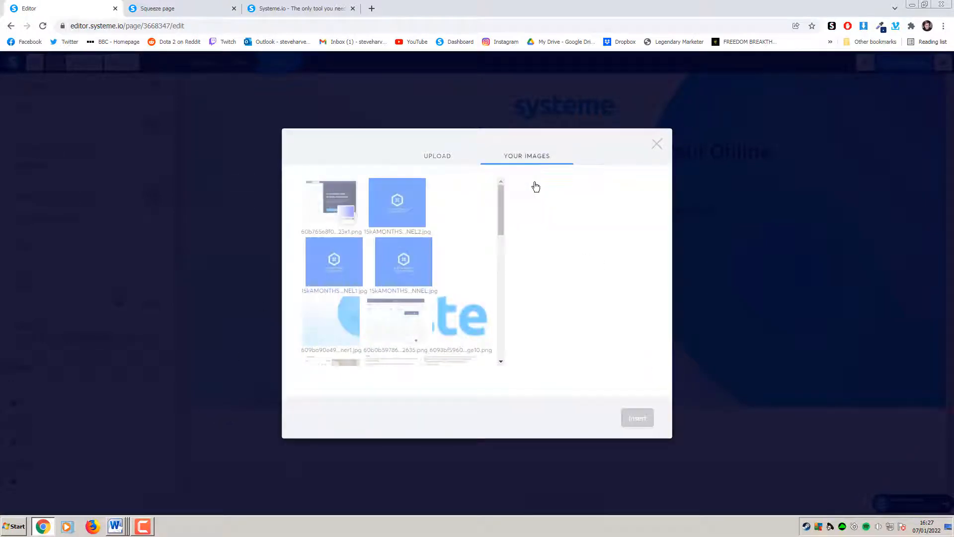
click(397, 319)
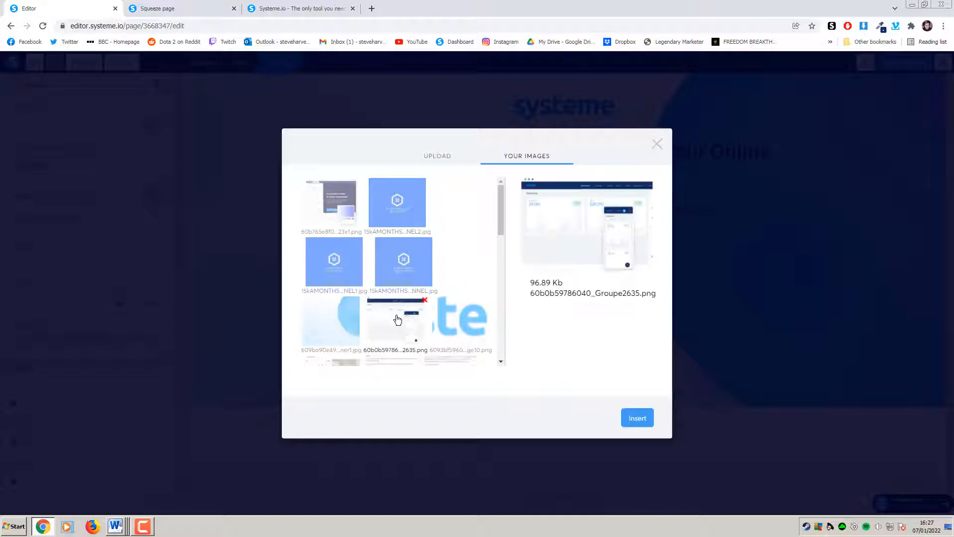
click(637, 418)
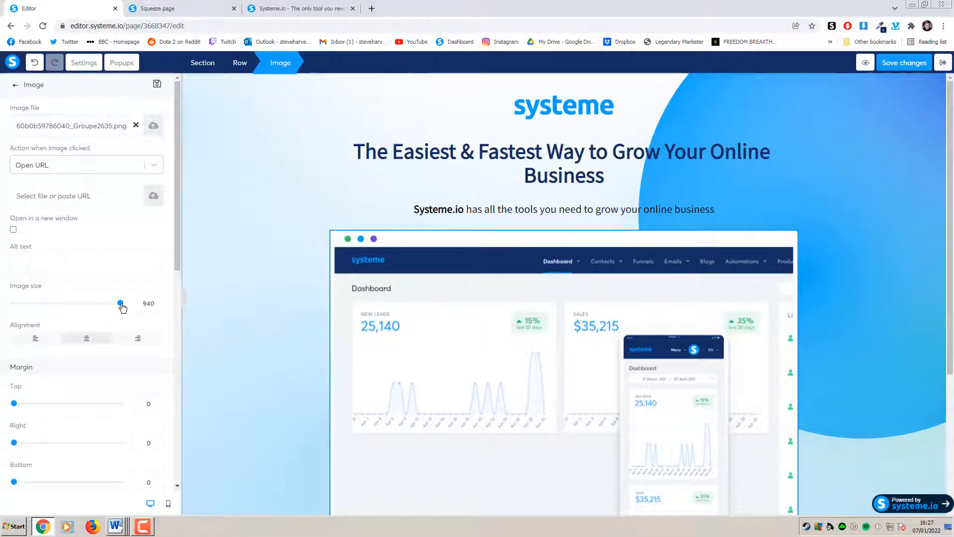
Shrink the dashboard image from 940 to 580 wide and check the live page
drag(122, 308, 81, 314)
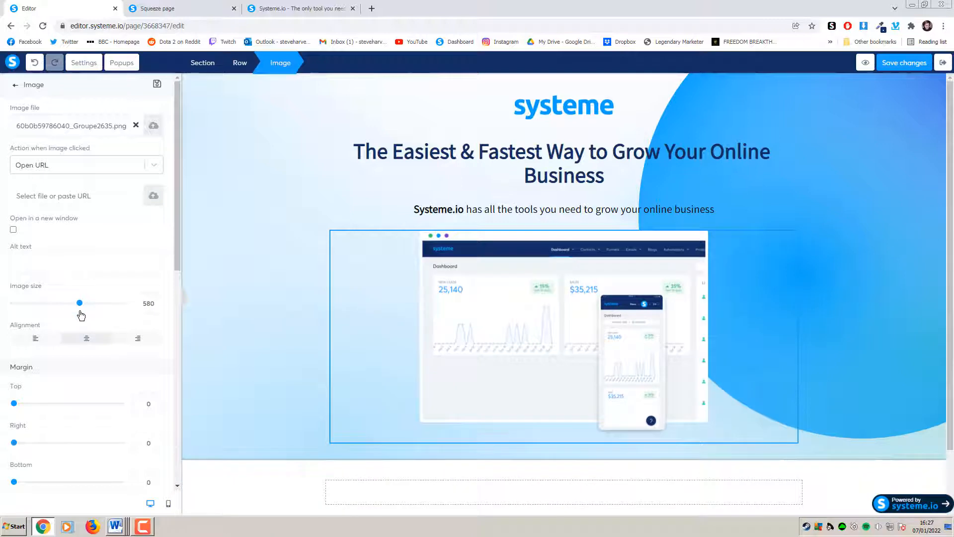
click(270, 263)
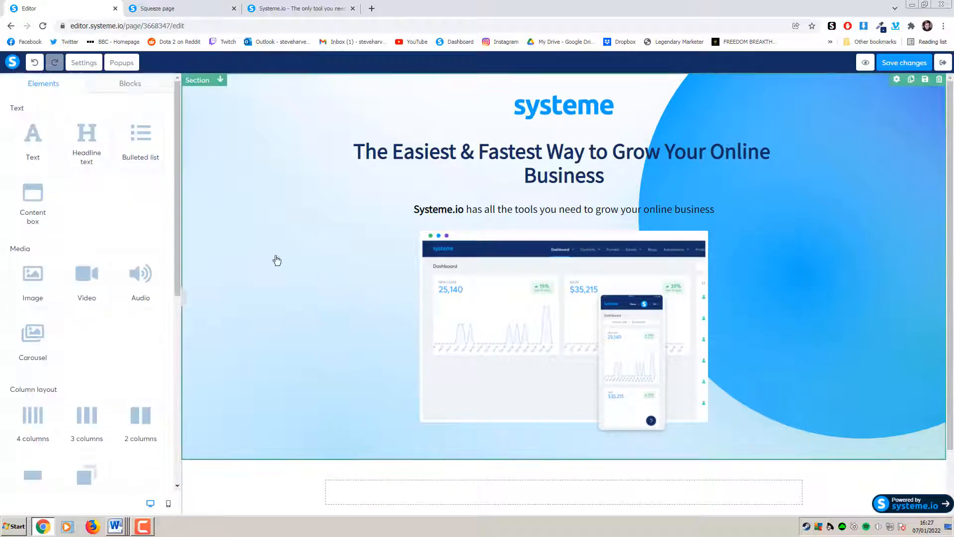
click(201, 8)
click(77, 9)
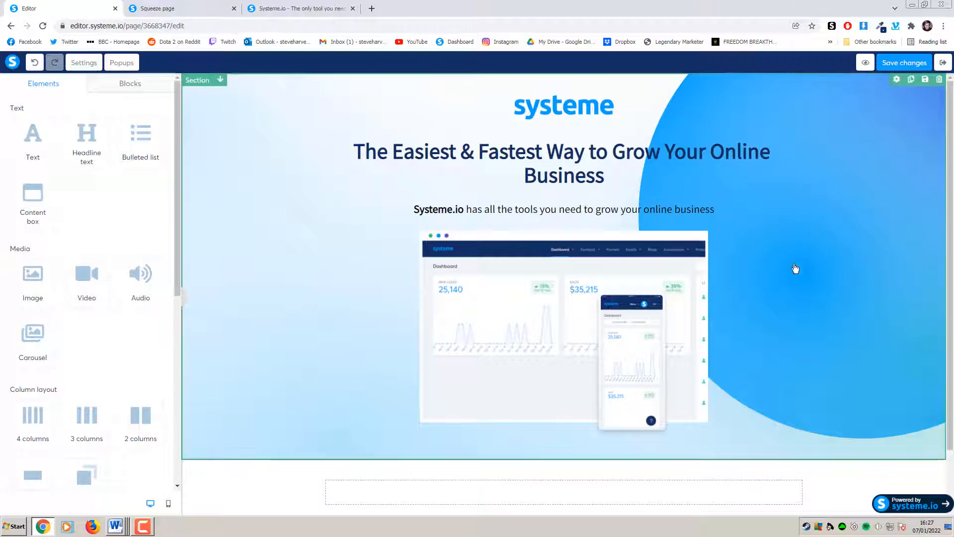
Keep the dashboard image's Border Style at None and apply a Soft shadow
click(674, 273)
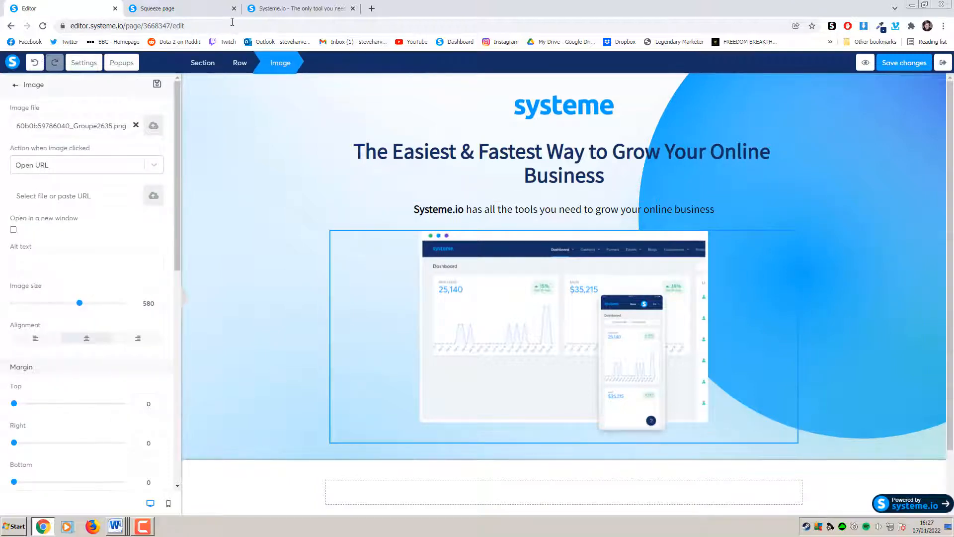
click(201, 9)
click(89, 9)
click(457, 282)
drag(175, 246, 175, 421)
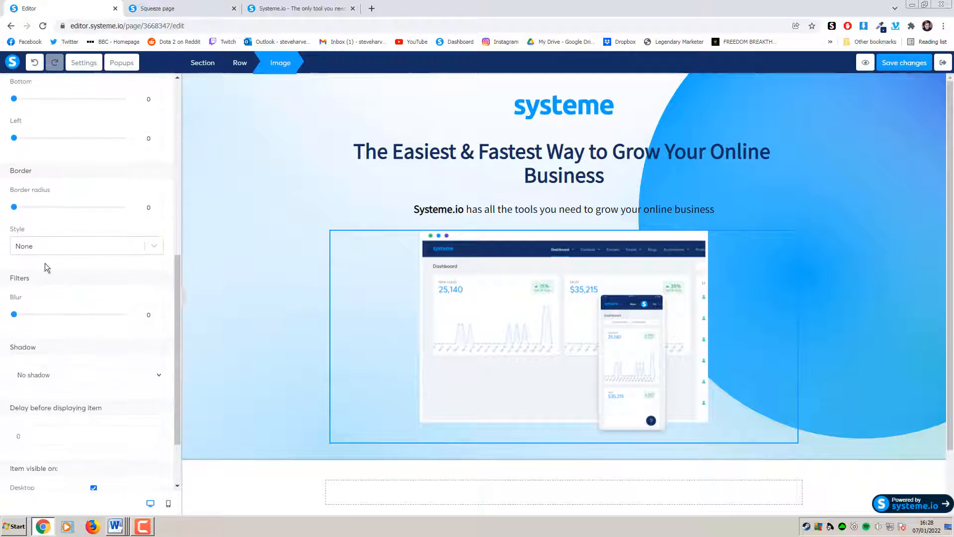
click(25, 247)
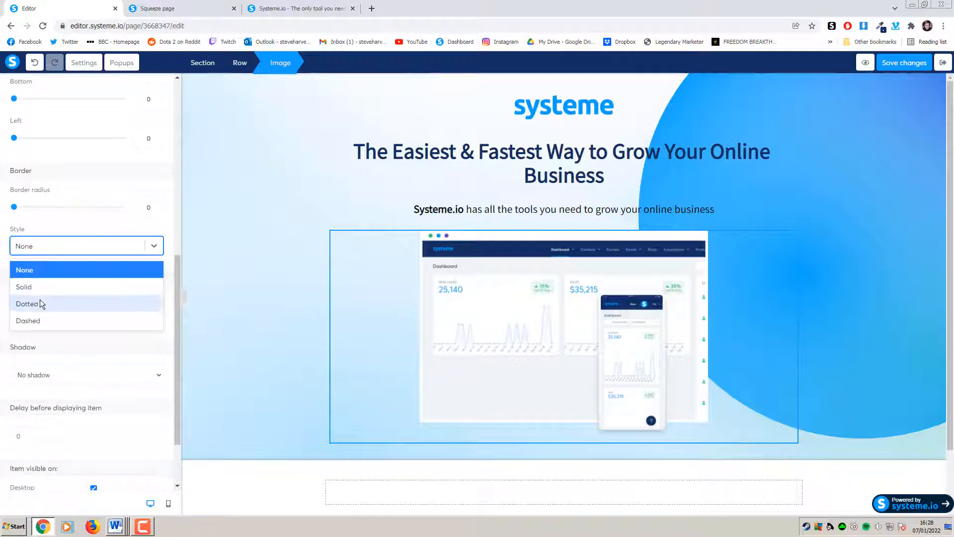
click(168, 241)
scroll(139, 313, down, 2)
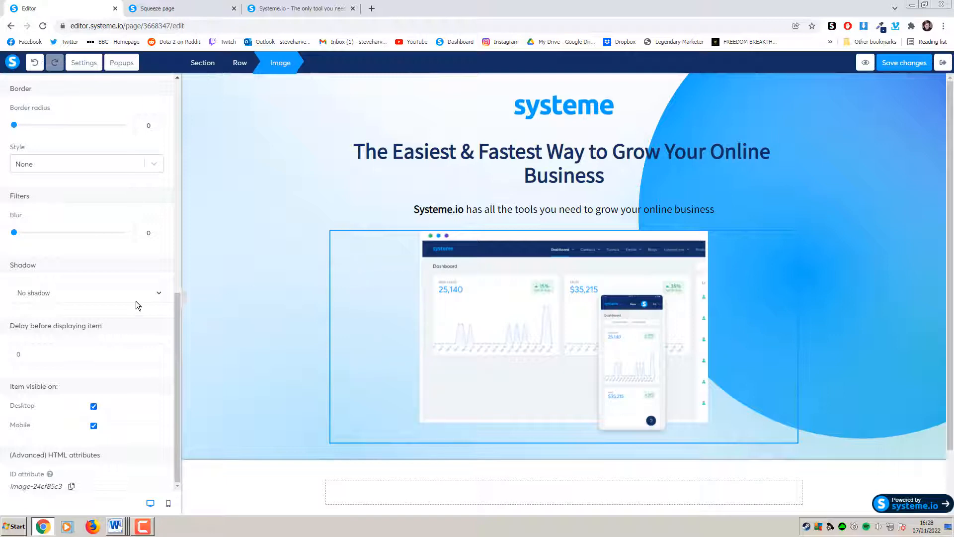
click(86, 296)
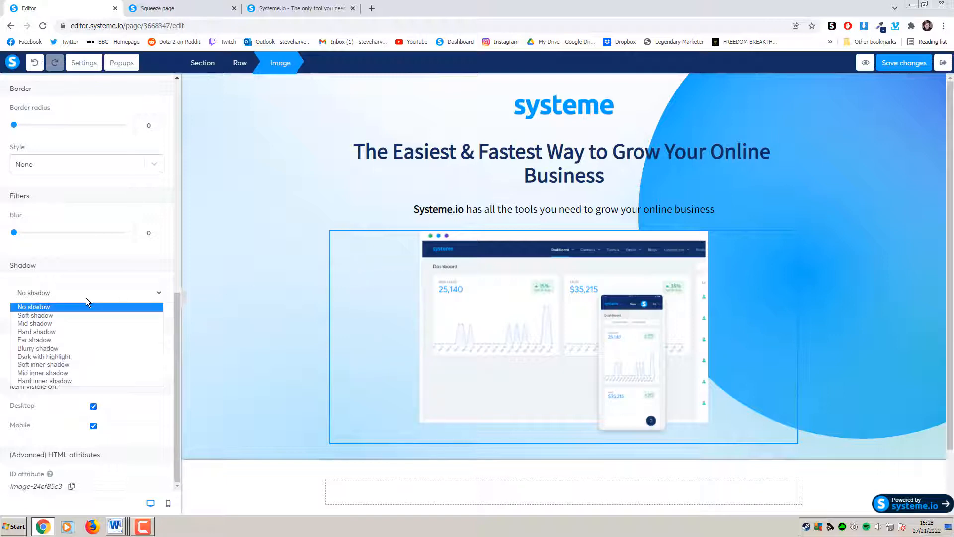
click(58, 315)
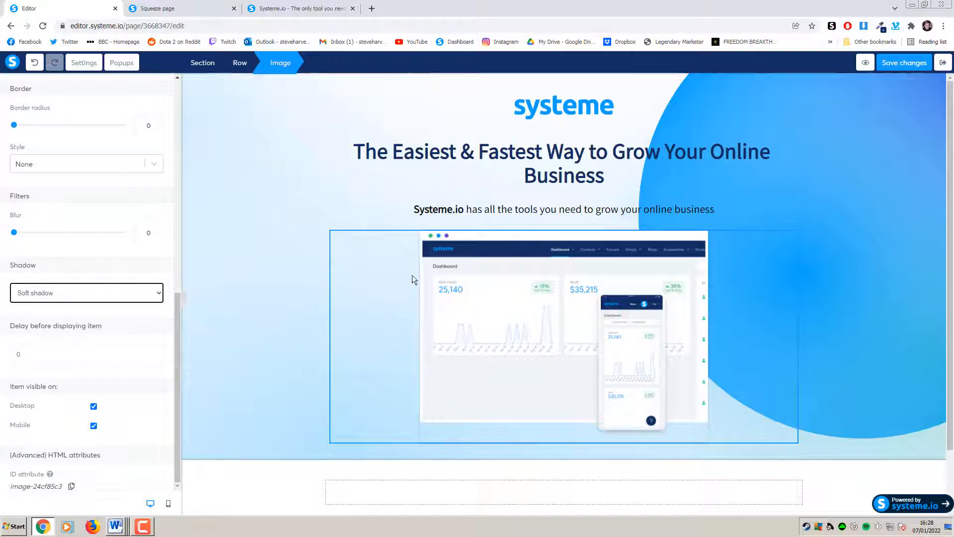
click(273, 342)
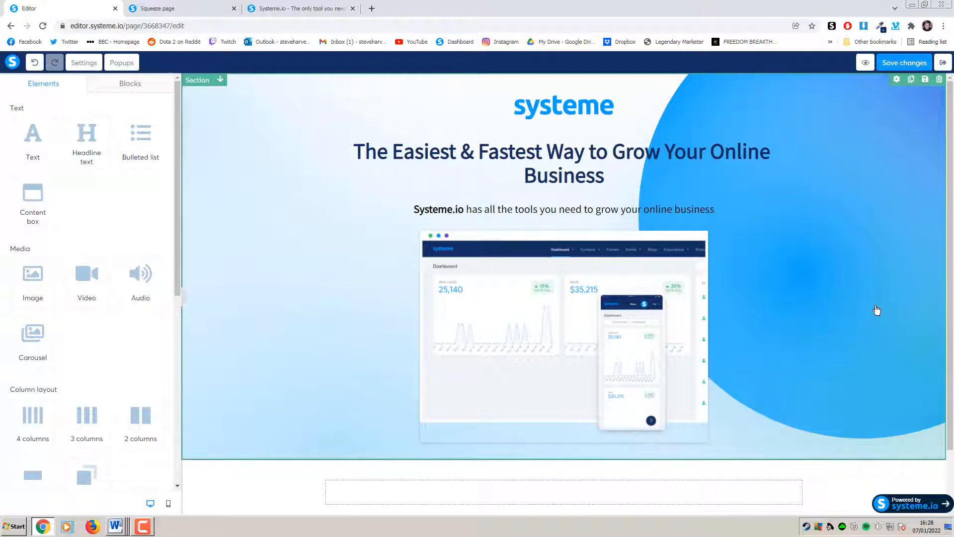
Scroll the editor, then open the live squeeze page to check the shadowed image
scroll(877, 310, down, 2)
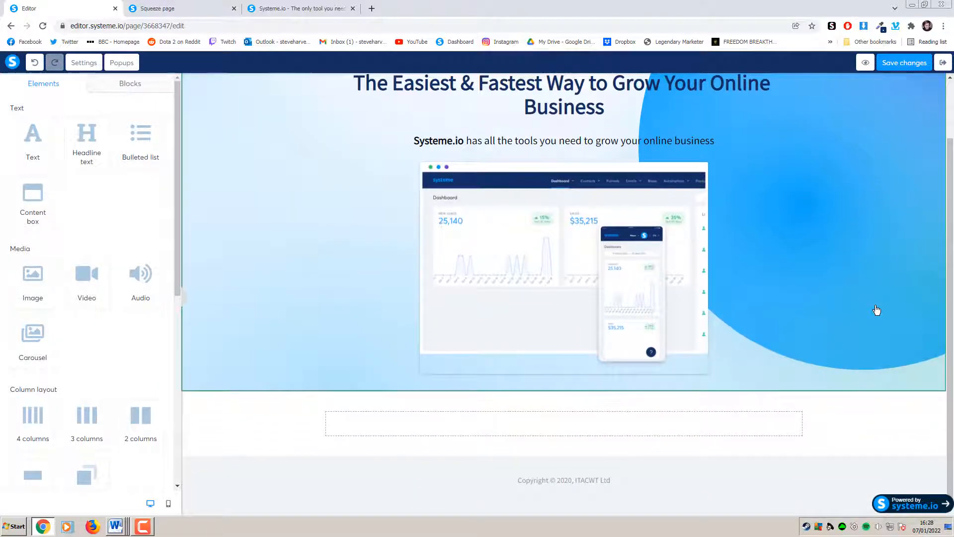
scroll(874, 311, up, 1)
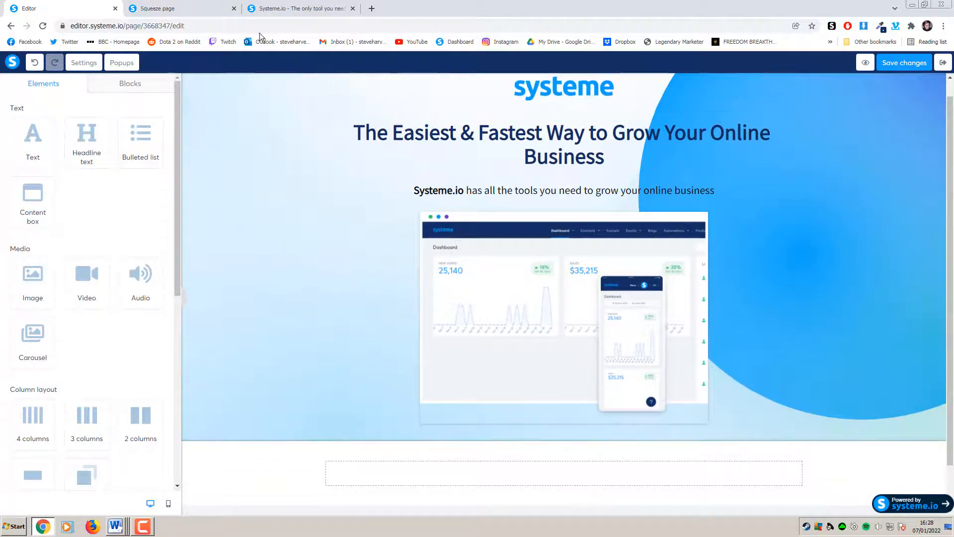
click(194, 10)
Scroll through the live squeeze page preview, then go back to the page editor
scroll(941, 119, down, 4)
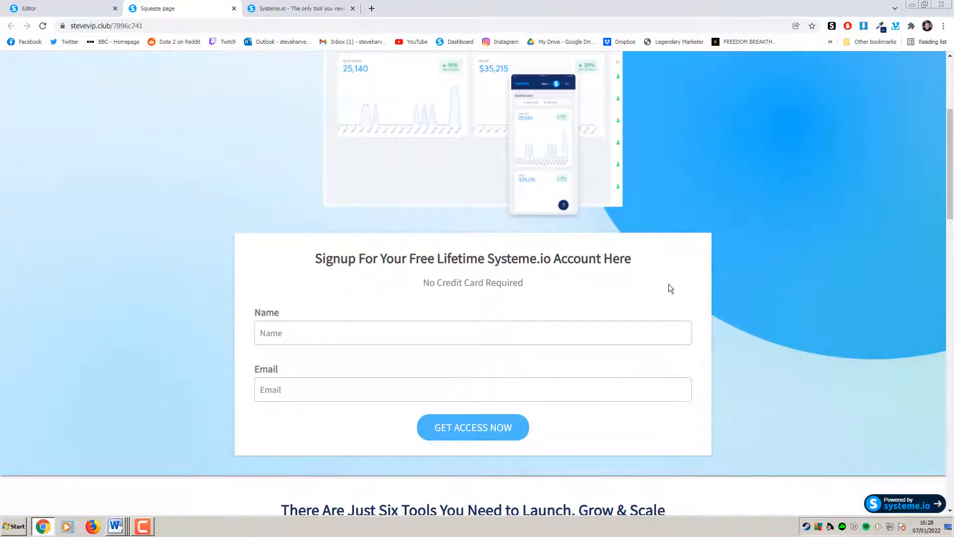
scroll(938, 133, up, 4)
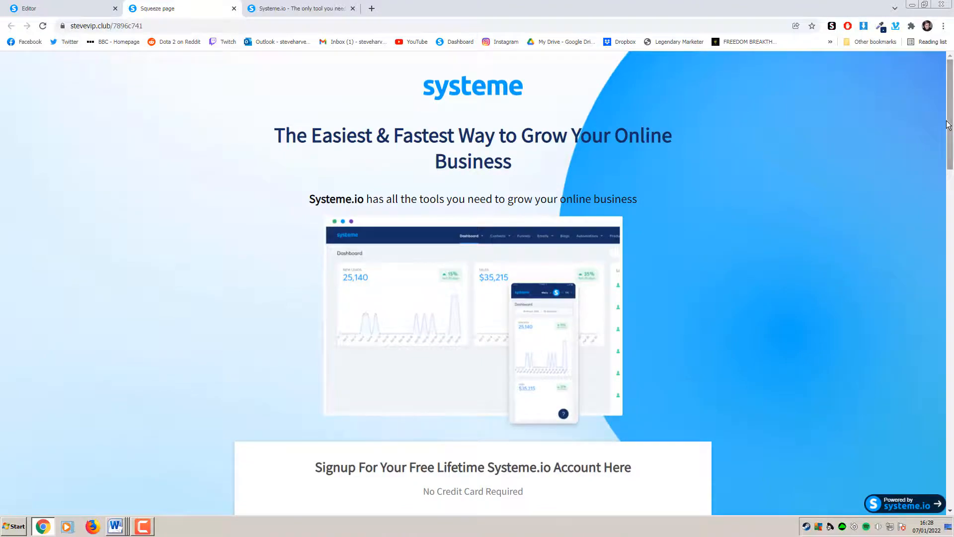
scroll(936, 150, down, 6)
scroll(939, 206, down, 16)
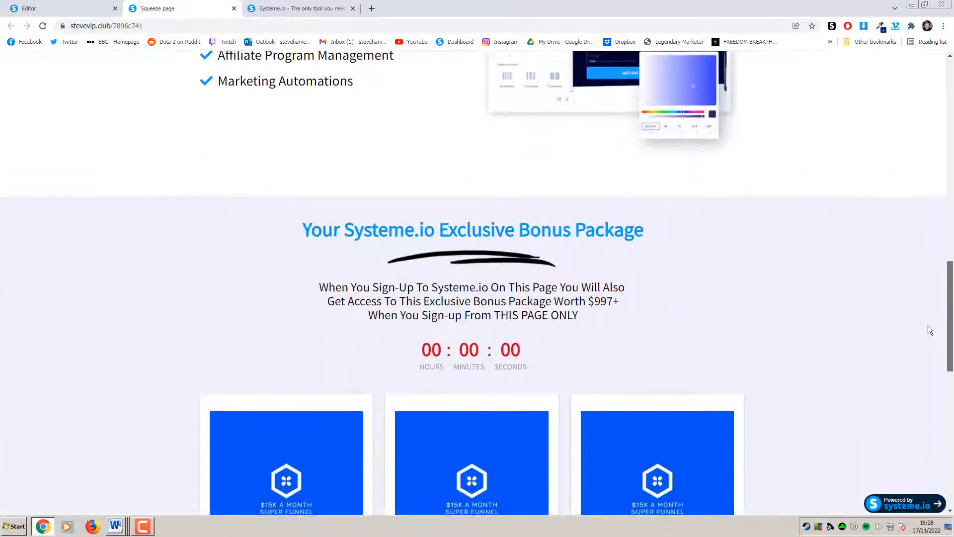
scroll(940, 333, up, 3)
scroll(940, 332, up, 12)
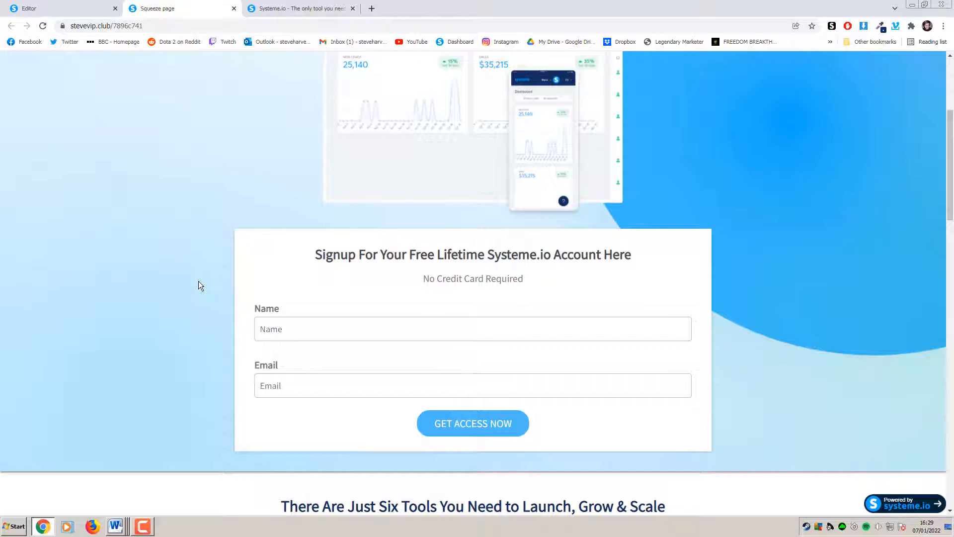
click(79, 5)
scroll(290, 147, down, 2)
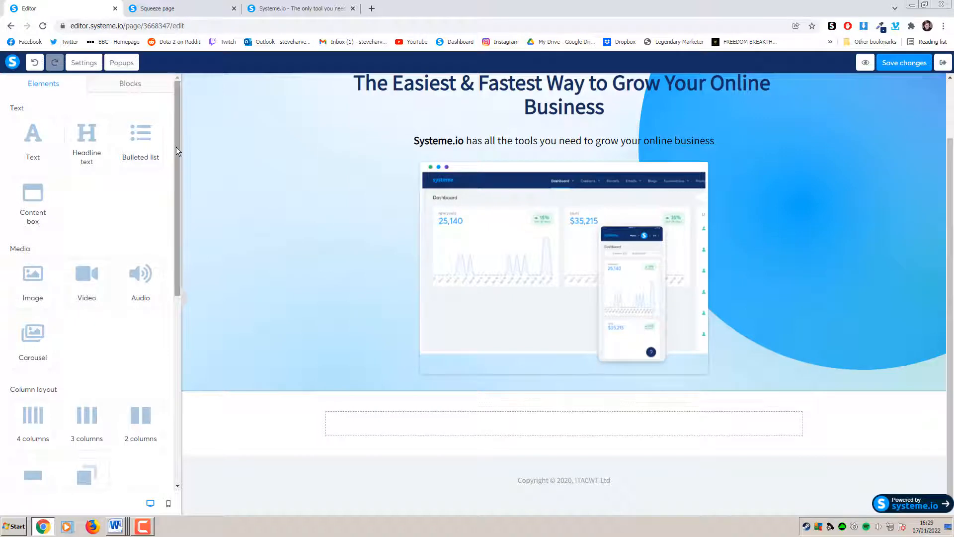
Scroll through the Elements list, then show block categories such as Opt-in forms and Testimonials
drag(176, 147, 168, 130)
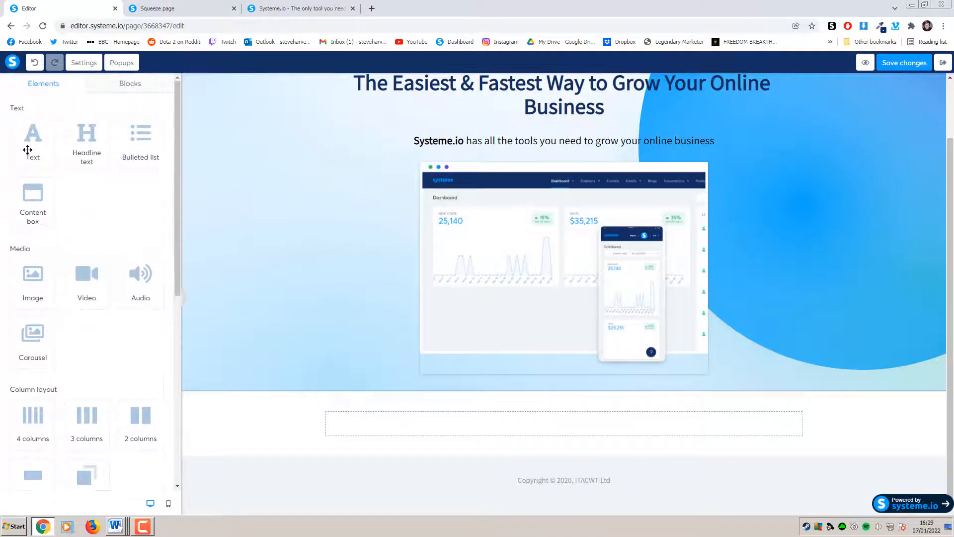
scroll(94, 242, down, 2)
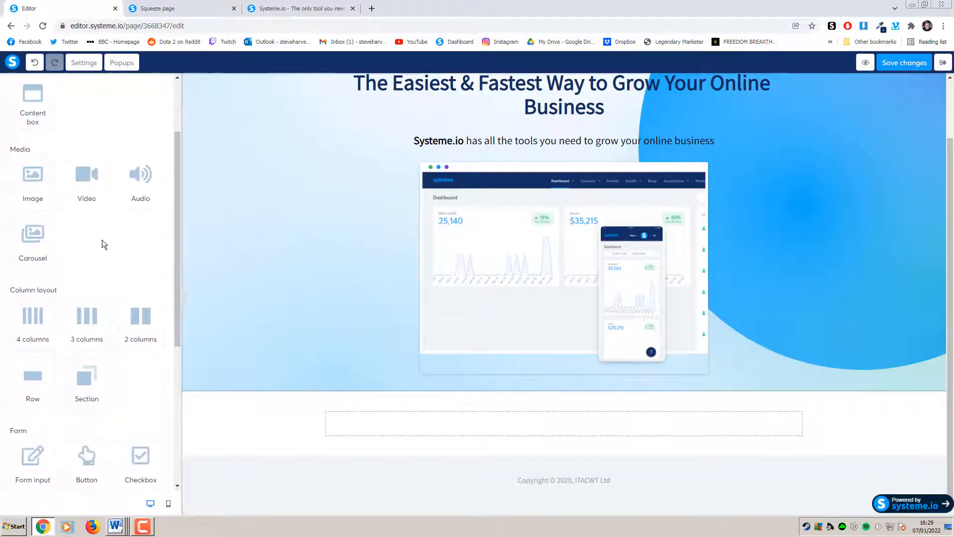
scroll(108, 253, down, 3)
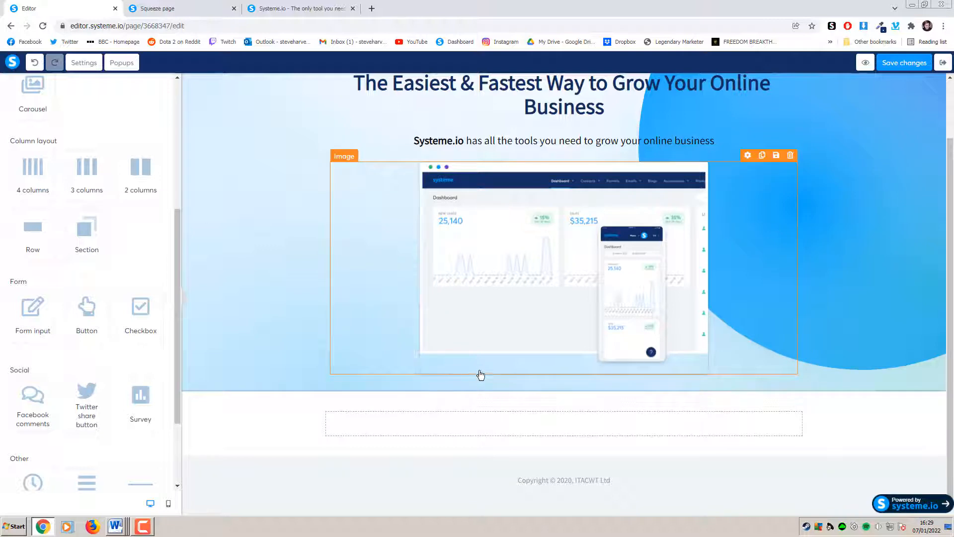
scroll(129, 321, down, 1)
scroll(129, 322, down, 2)
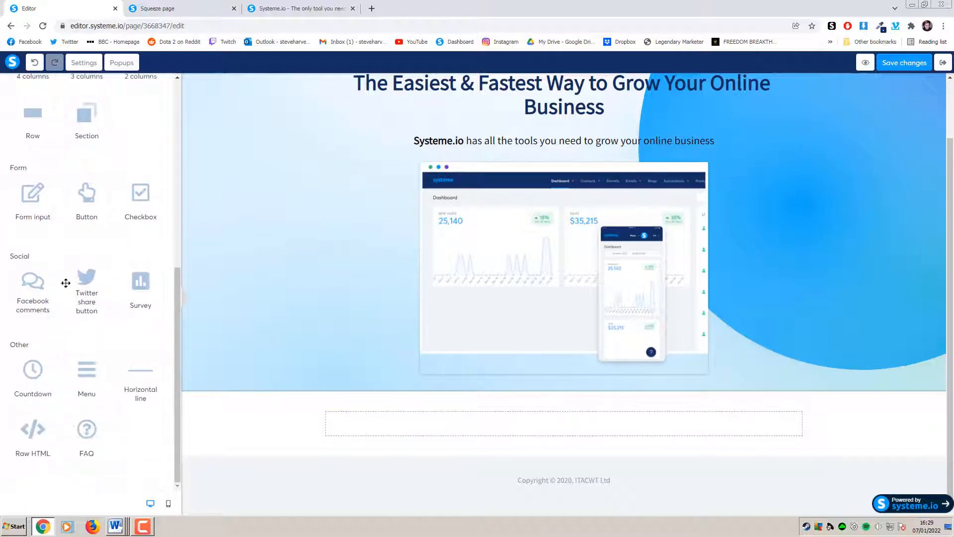
drag(178, 355, 159, 151)
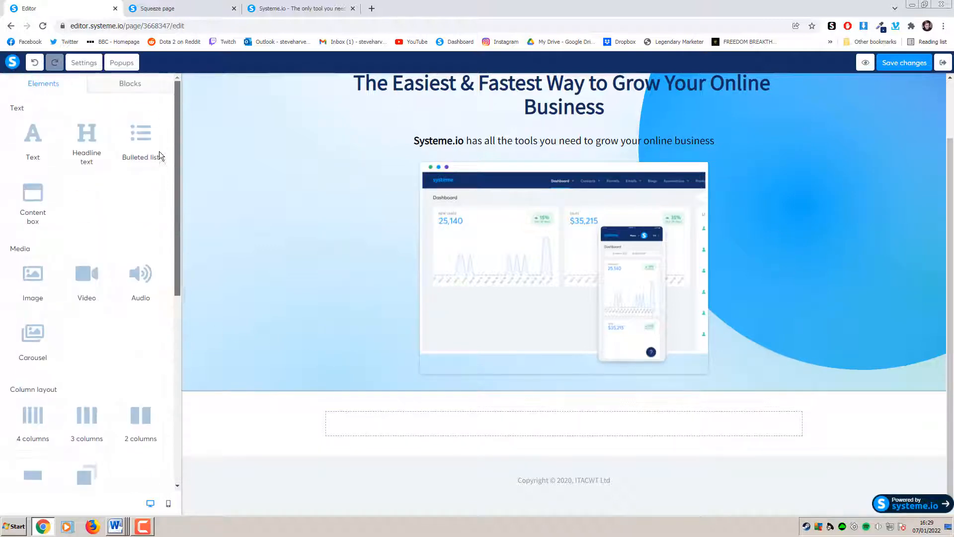
click(128, 88)
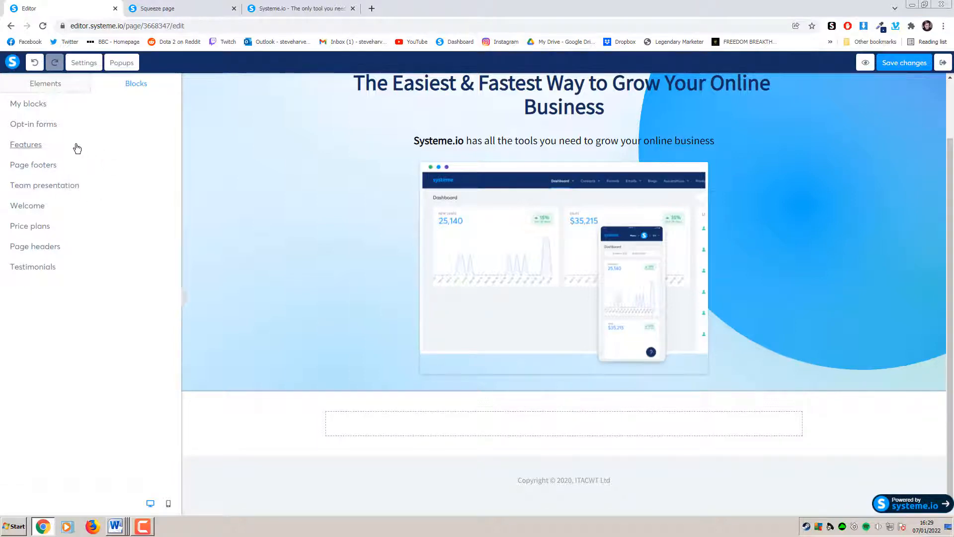
Browse the team presentation, opt-in form and page element blocks for a signup form
click(82, 186)
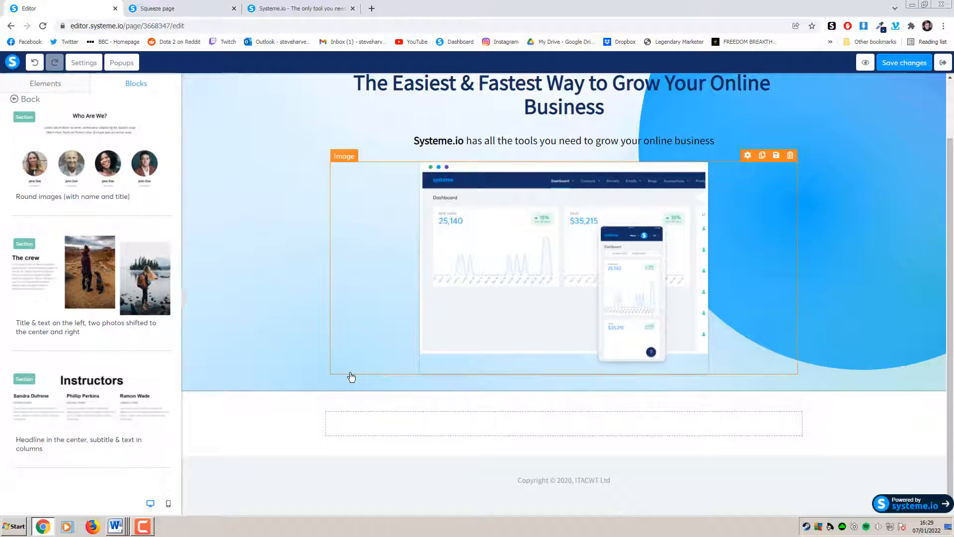
click(34, 101)
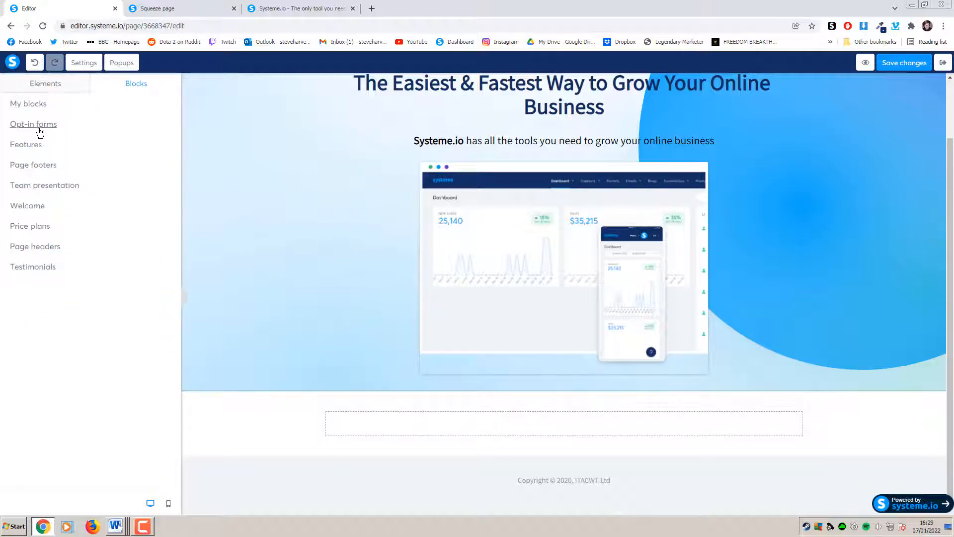
click(39, 130)
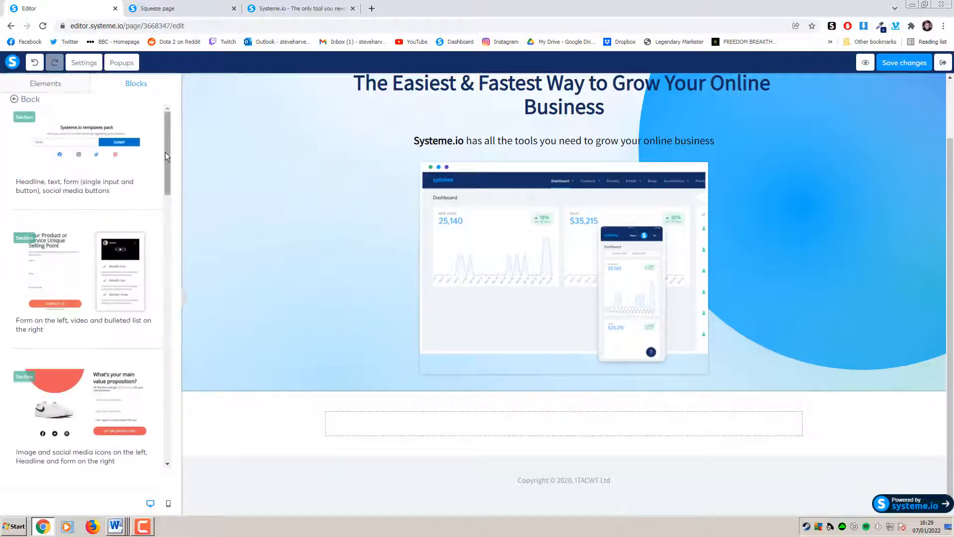
drag(165, 152, 167, 189)
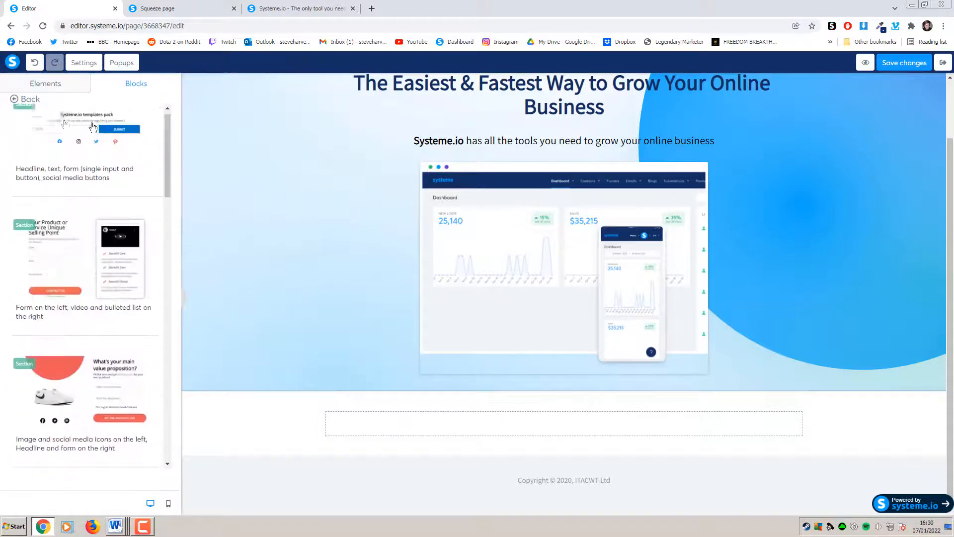
click(30, 100)
click(43, 84)
scroll(98, 309, down, 6)
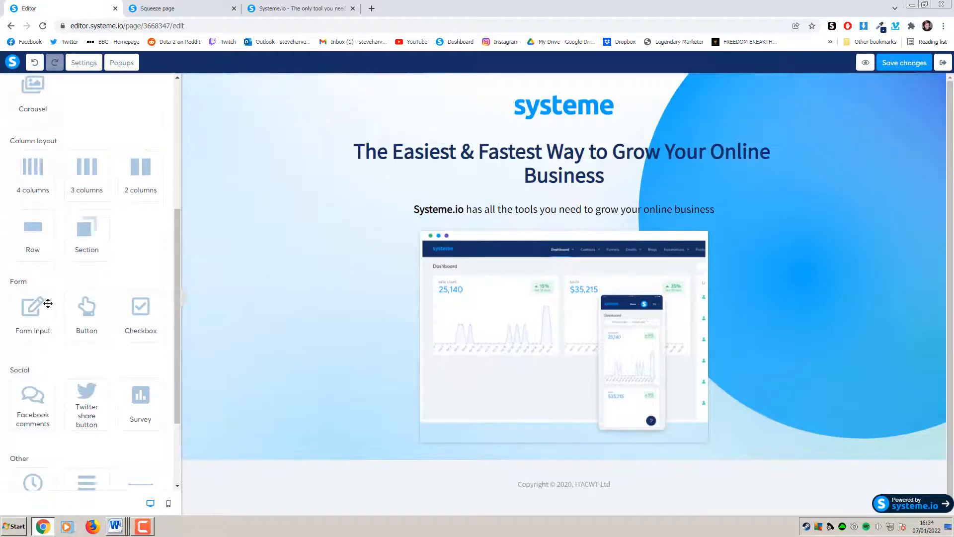
scroll(53, 301, up, 5)
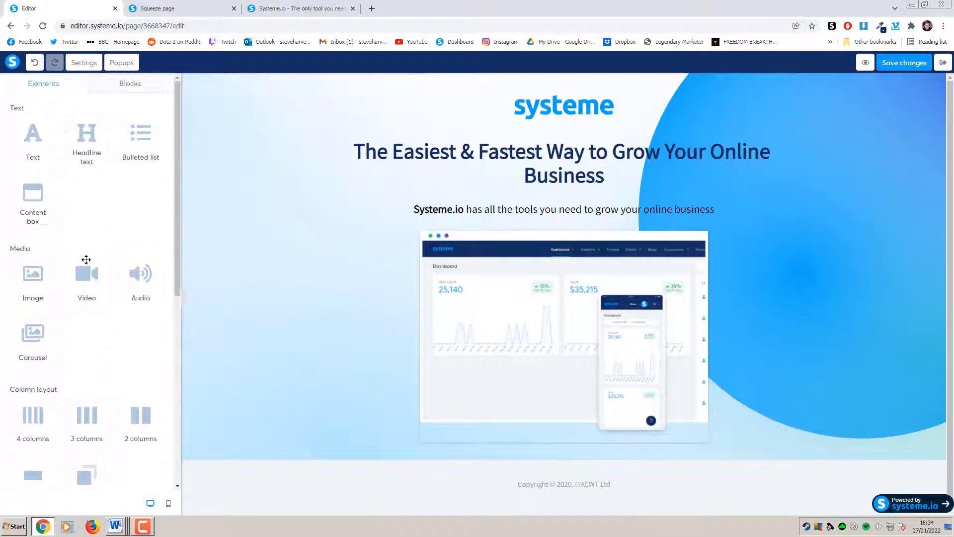
Drag the 'Simple form (title, subtitle, inputs and button)' opt-in block above the footer
click(133, 83)
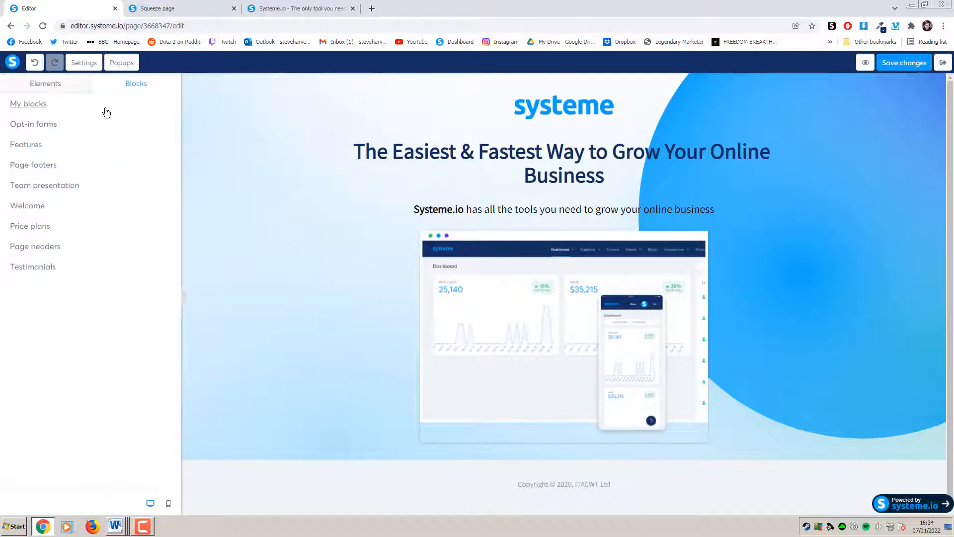
click(56, 125)
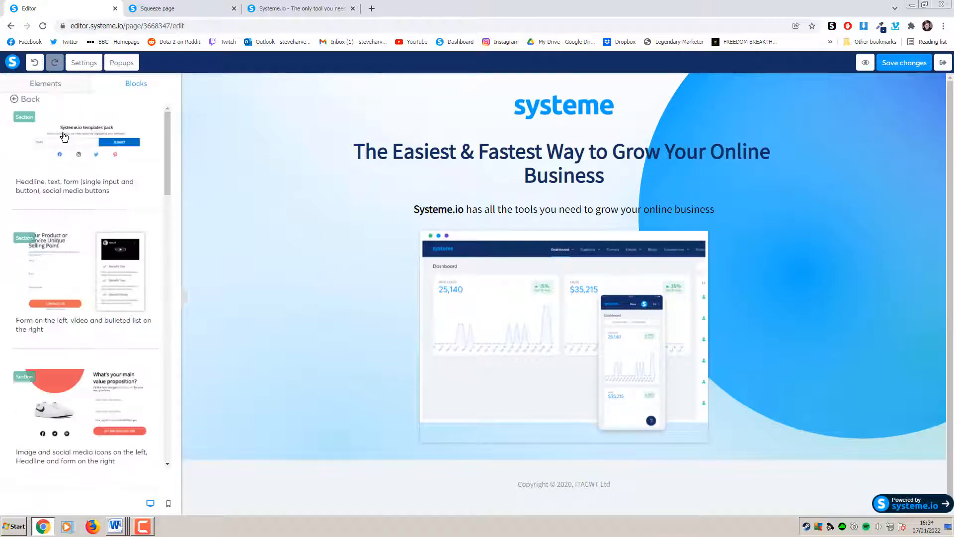
scroll(149, 292, down, 6)
drag(167, 246, 161, 321)
scroll(161, 323, down, 11)
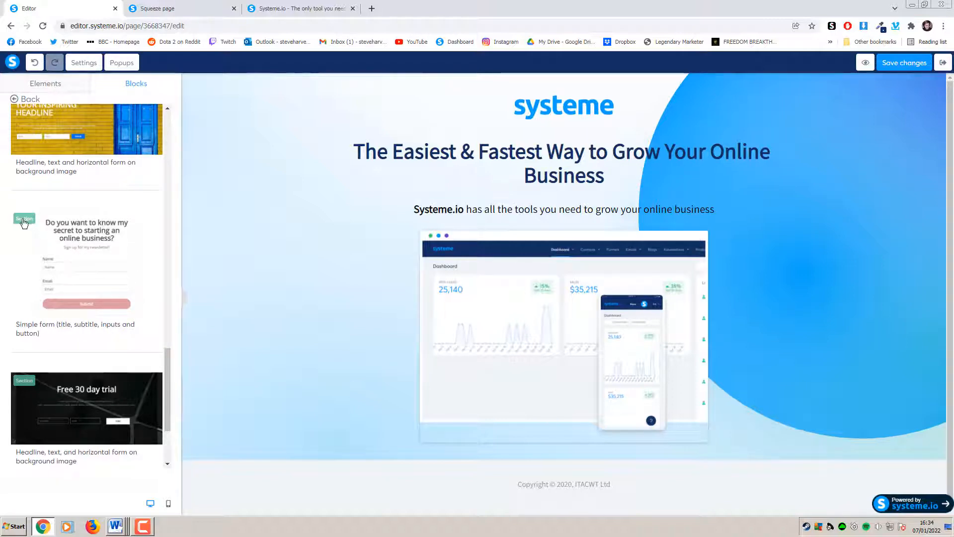
scroll(269, 268, down, 2)
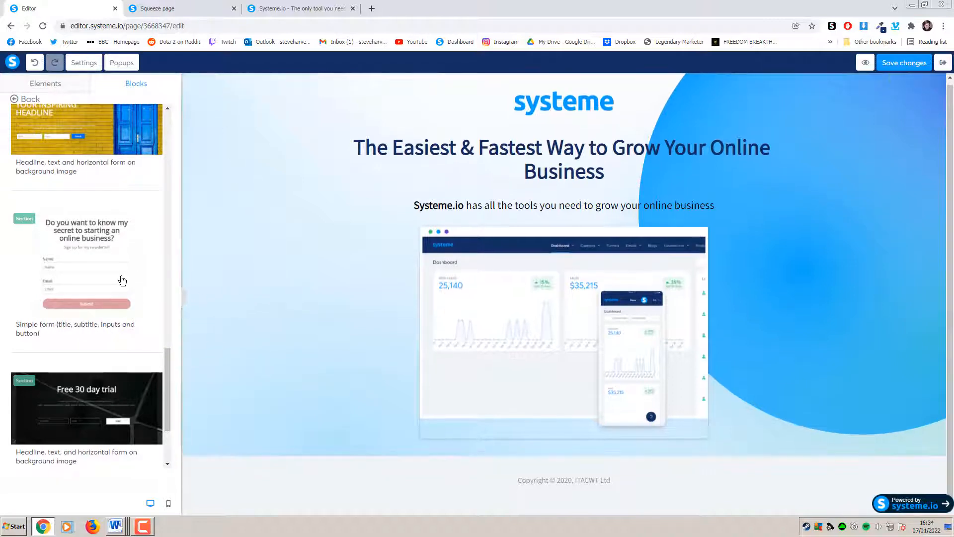
drag(51, 238, 526, 469)
scroll(560, 381, down, 5)
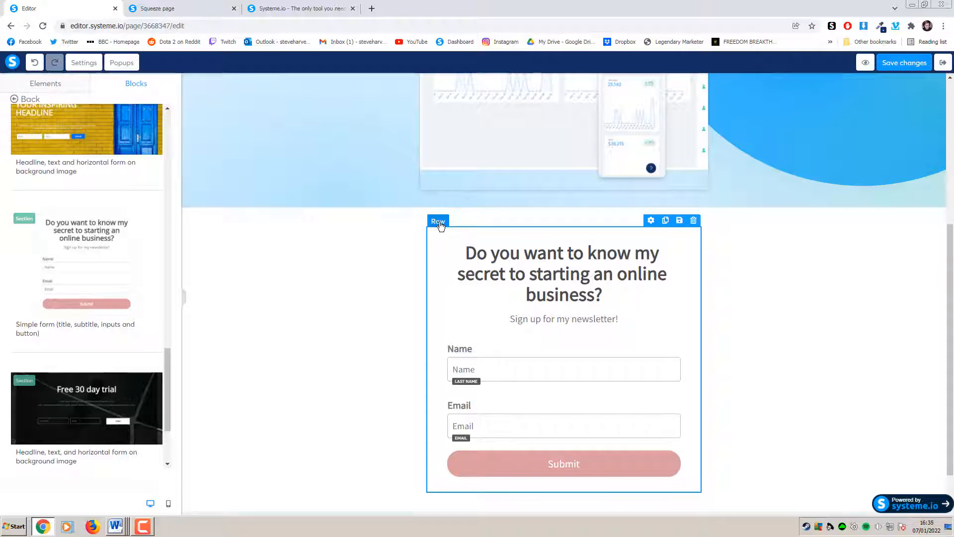
Drag the form's row up directly under the dashboard image
drag(440, 225, 458, 196)
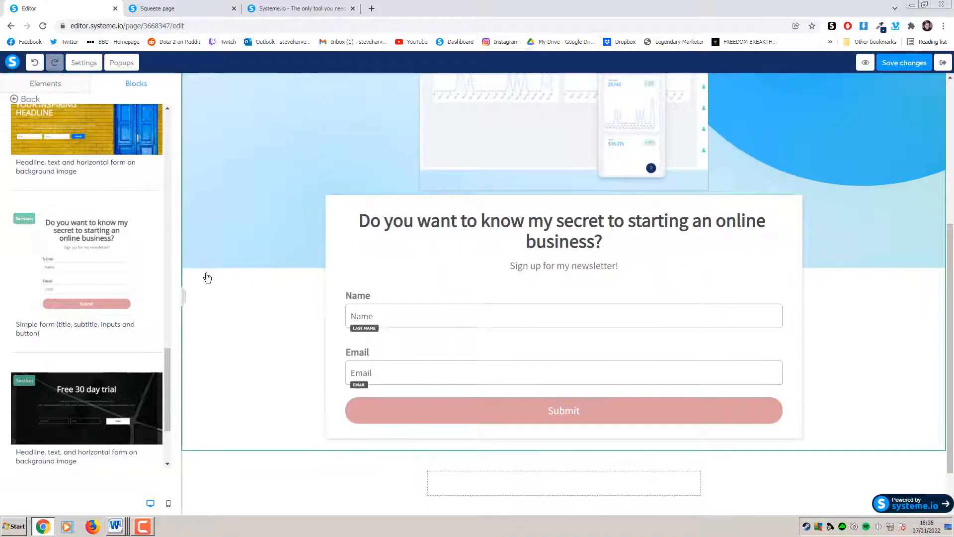
scroll(249, 288, up, 5)
scroll(256, 292, down, 6)
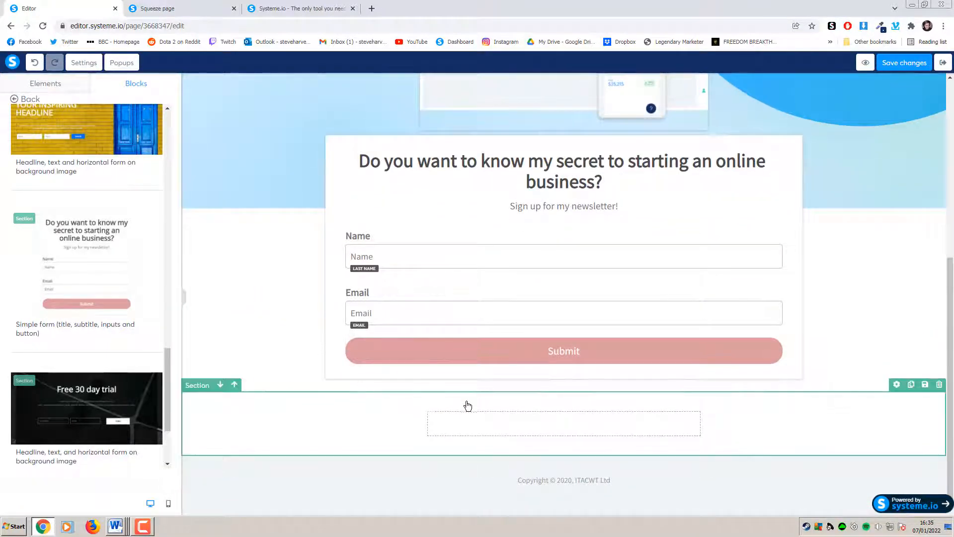
Delete the leftover empty section below the form and confirm with OK
click(939, 384)
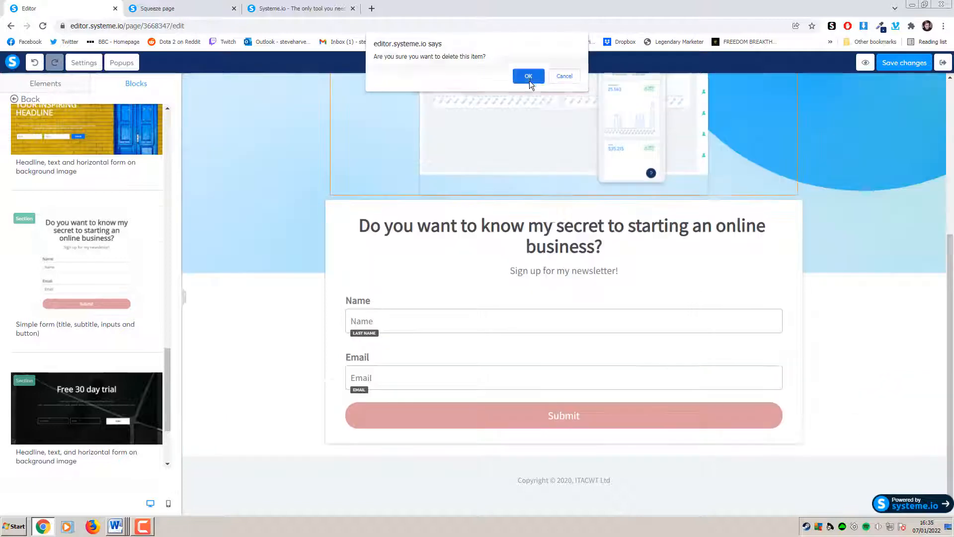
click(528, 76)
scroll(279, 310, up, 5)
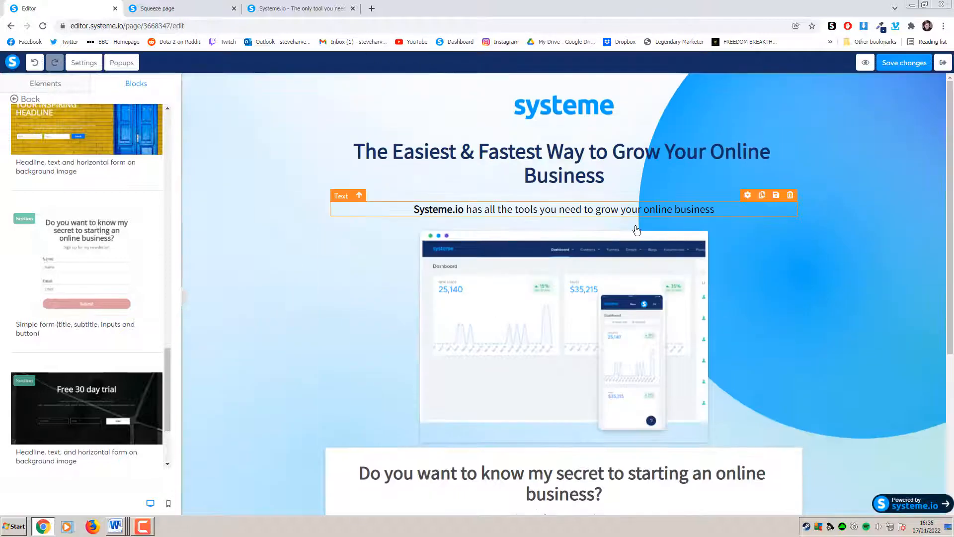
scroll(855, 260, down, 5)
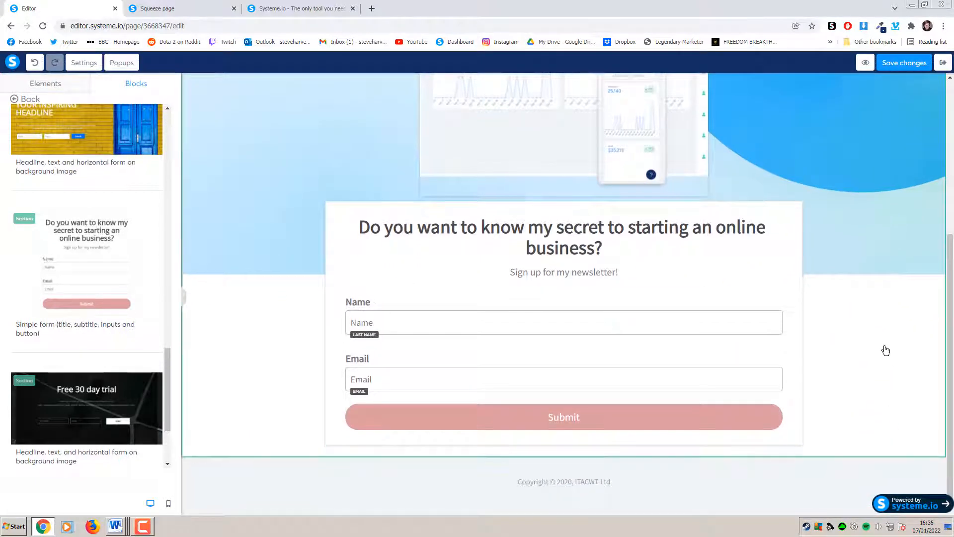
scroll(886, 351, up, 5)
scroll(890, 324, down, 5)
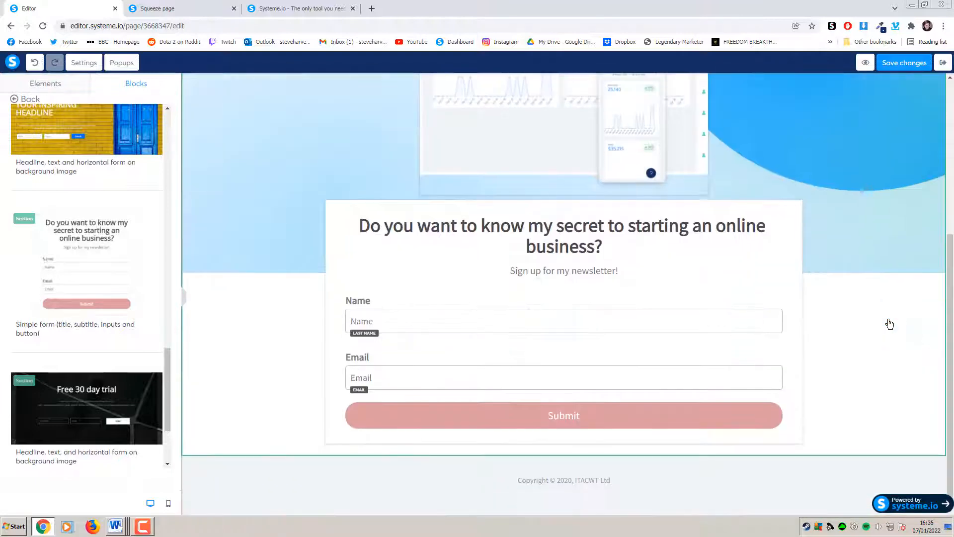
click(187, 303)
scroll(697, 345, up, 5)
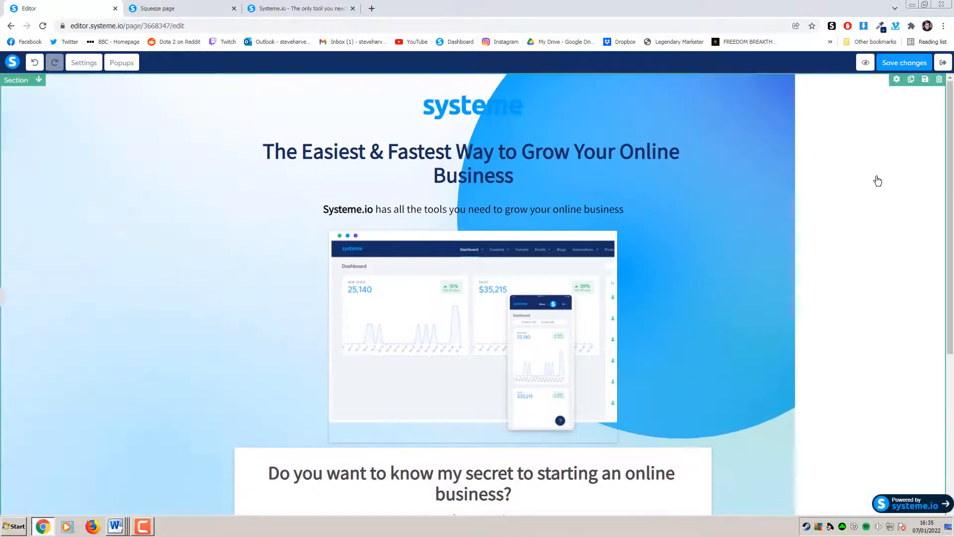
scroll(860, 308, down, 5)
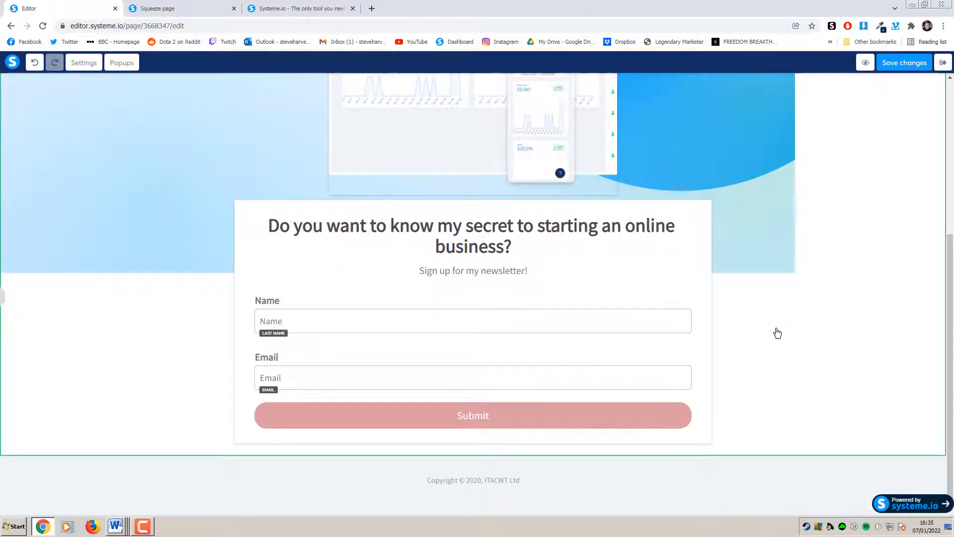
scroll(806, 341, up, 5)
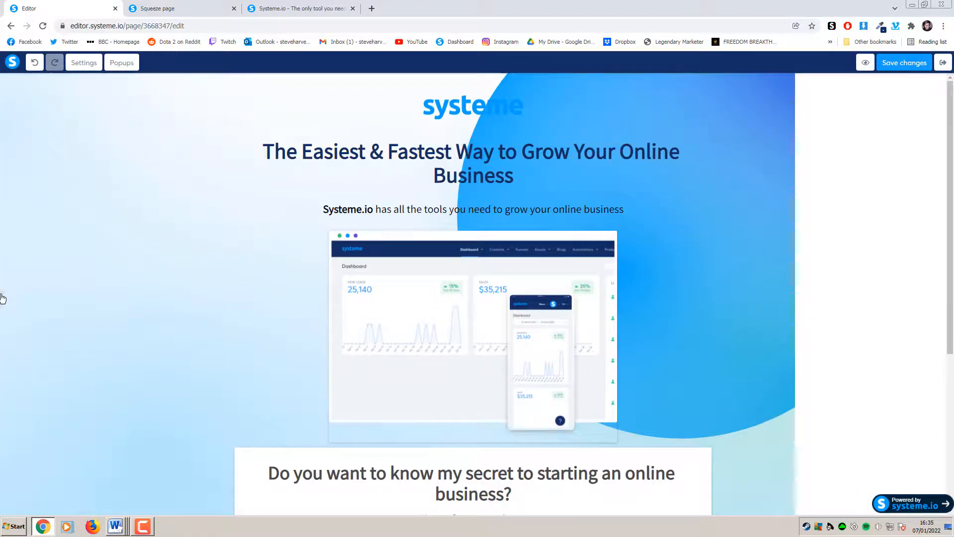
click(4, 294)
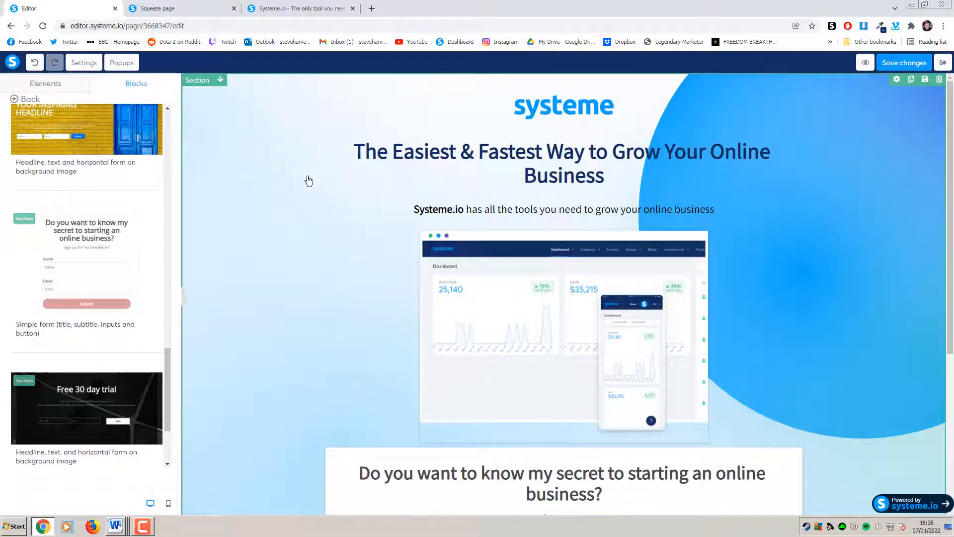
Set the top section's background image position to 'Fill 100% width and height'
click(200, 83)
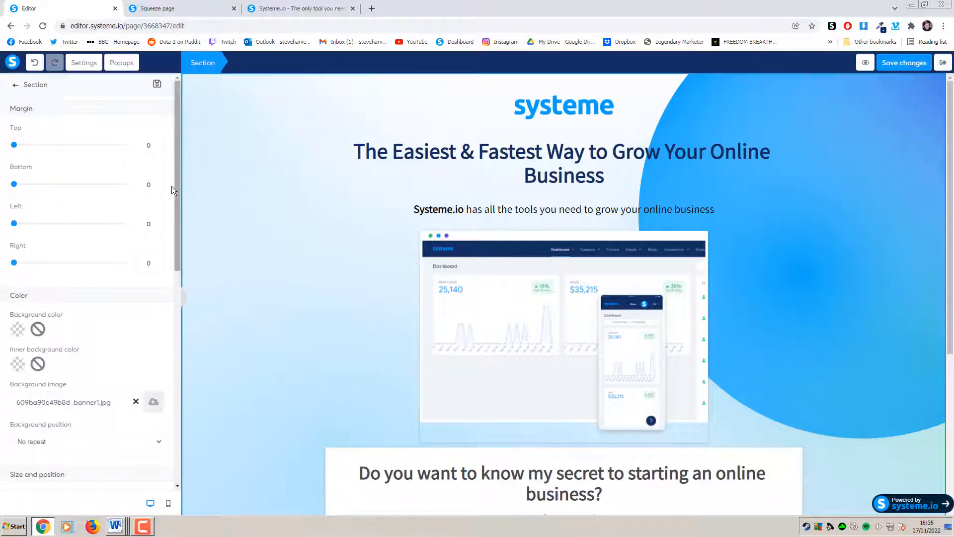
drag(175, 200, 176, 260)
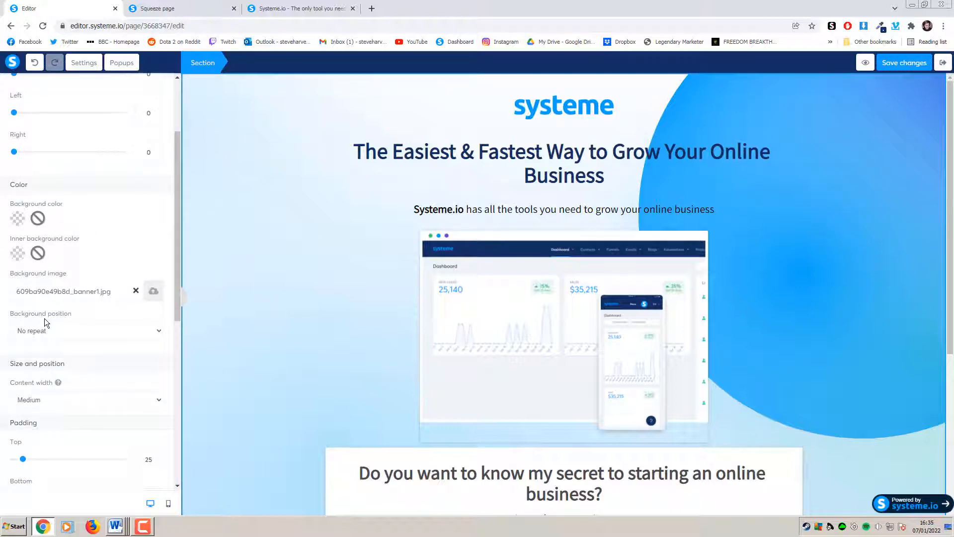
click(93, 331)
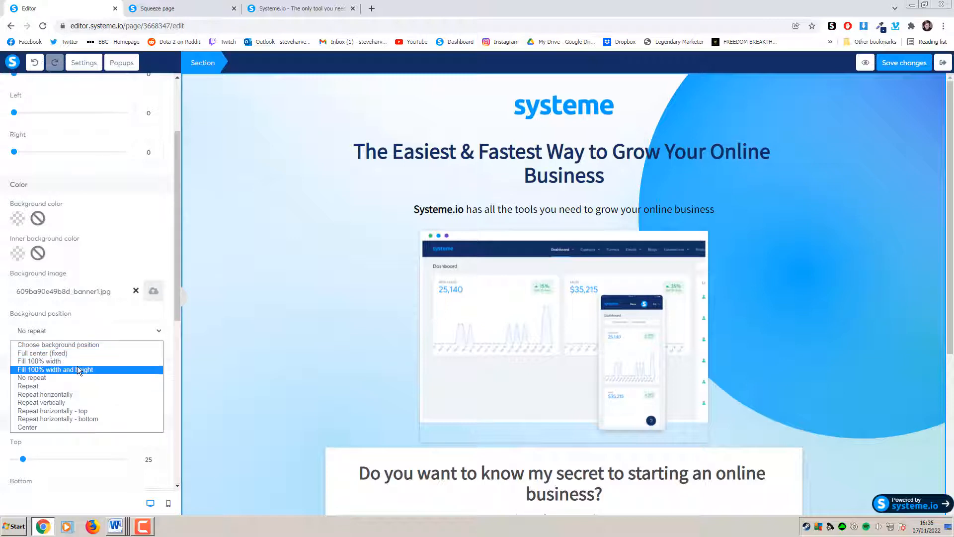
click(118, 369)
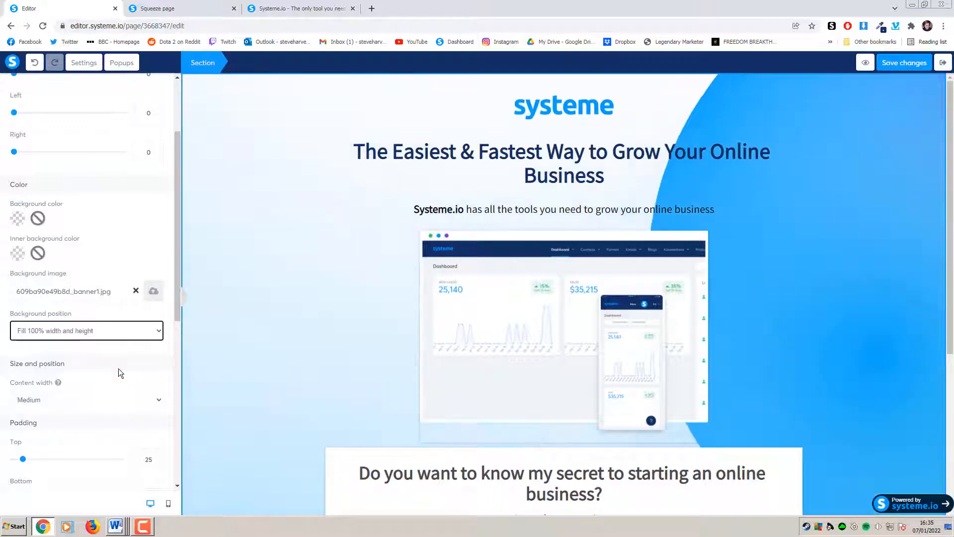
click(941, 278)
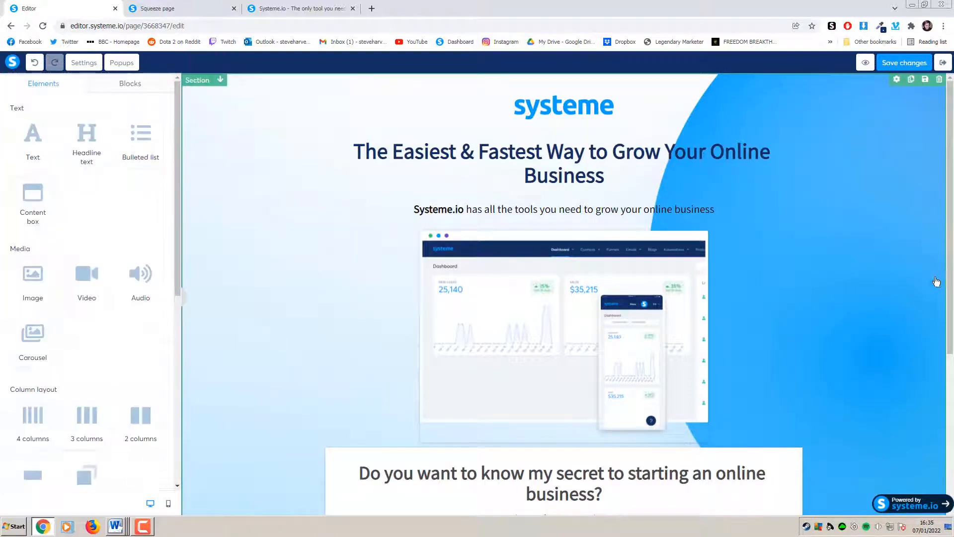
Collapse and restore the Elements panel, then switch to the published Squeeze page tab
scroll(933, 282, down, 5)
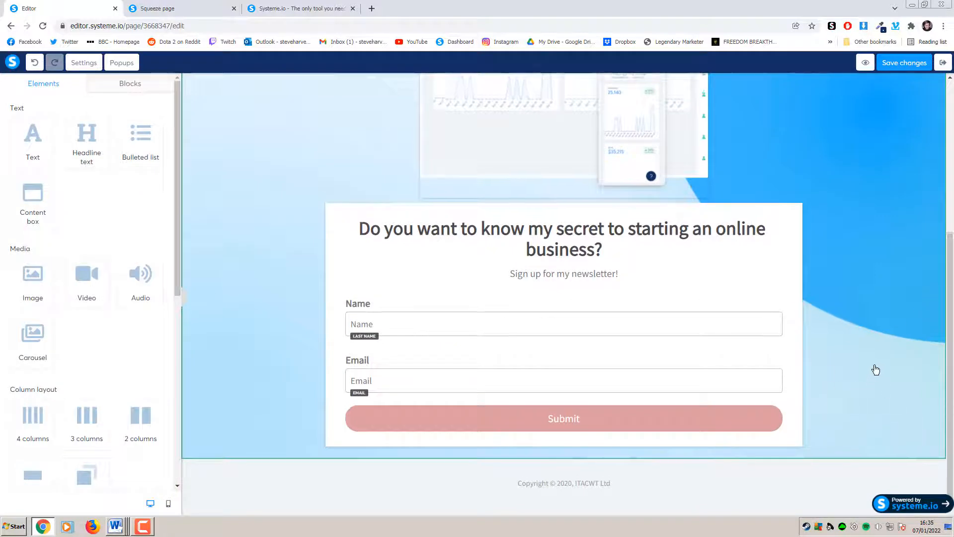
scroll(873, 369, up, 5)
click(186, 300)
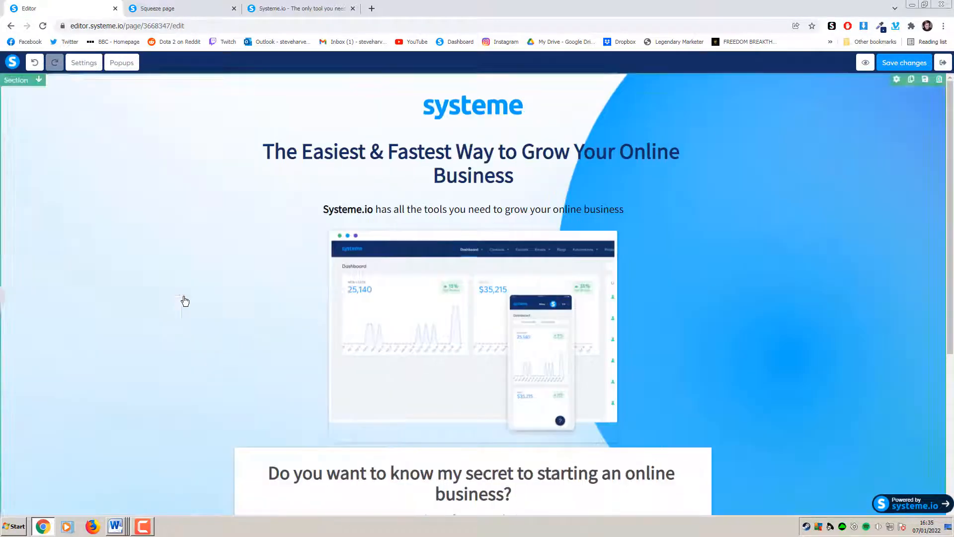
scroll(855, 267, down, 5)
scroll(854, 269, up, 5)
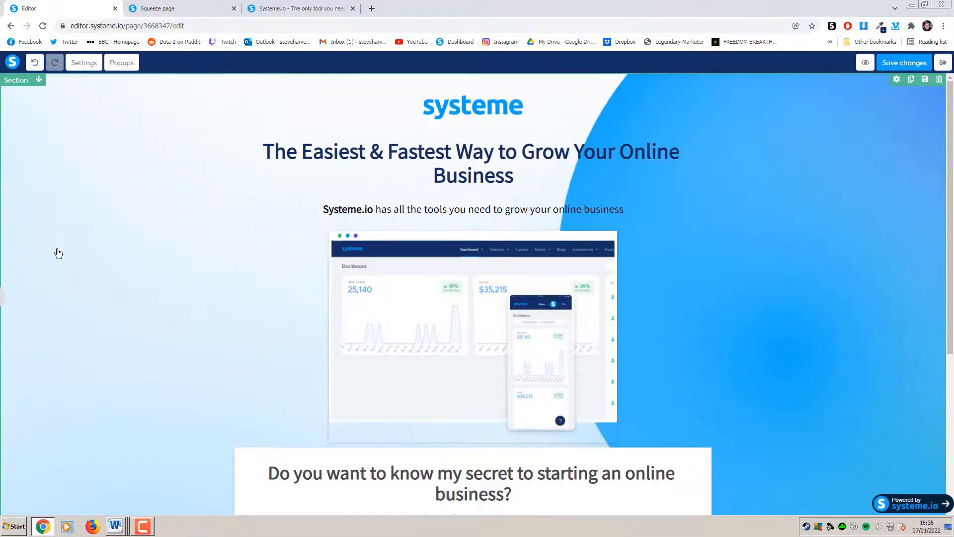
click(3, 297)
scroll(643, 275, down, 4)
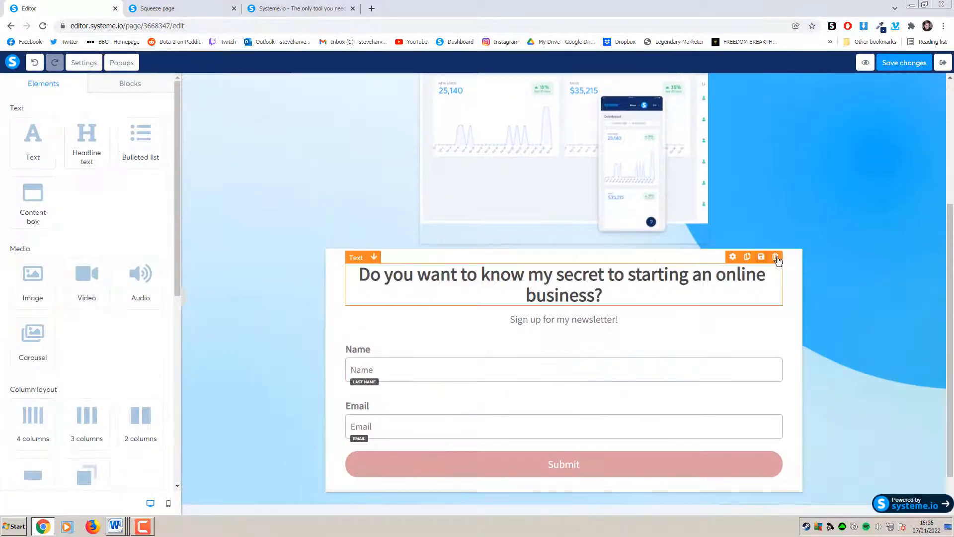
key(ctrl+Tab)
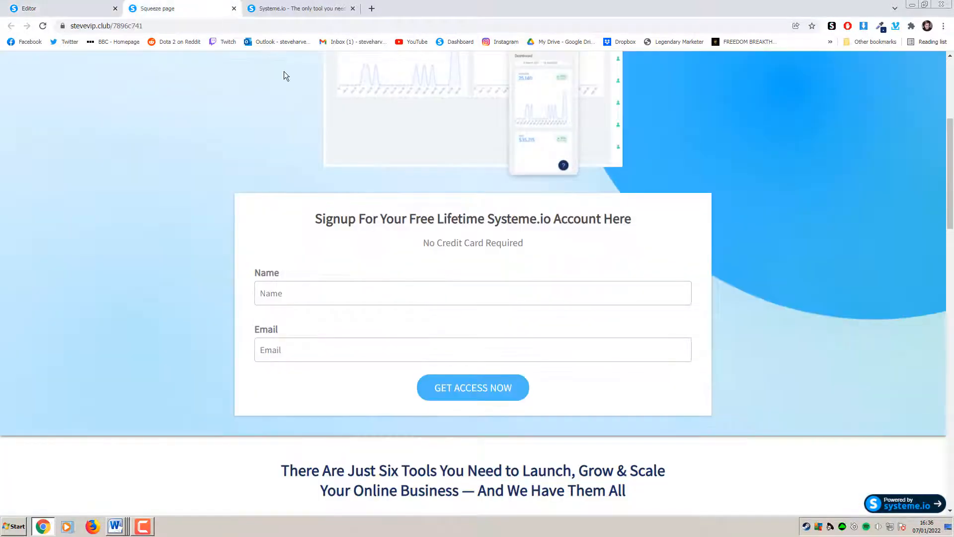
Replace the form heading with 'Signup For Your Free Lifetime Systeme.io Account Here' copied from the live page
drag(649, 219, 285, 228)
key(ctrl+c)
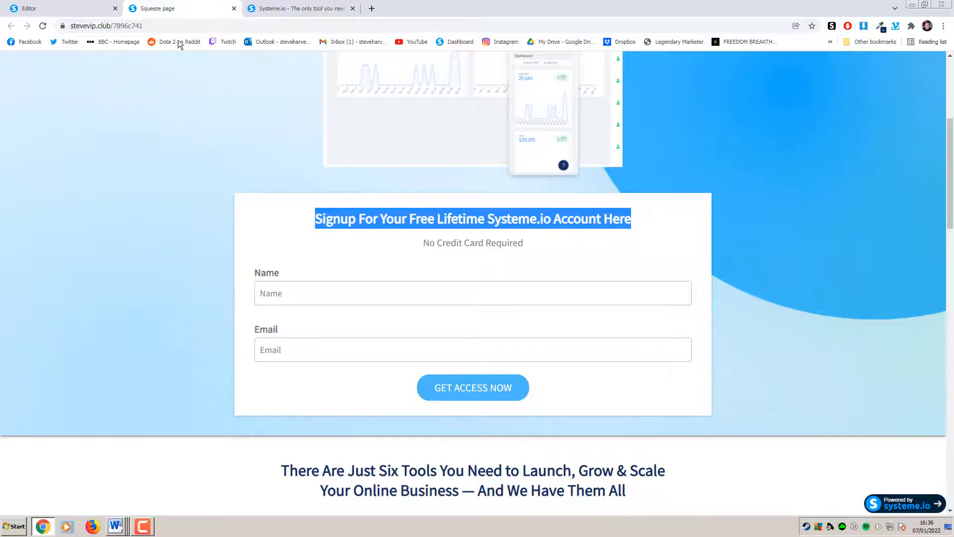
click(99, 8)
click(609, 296)
drag(609, 296, 320, 281)
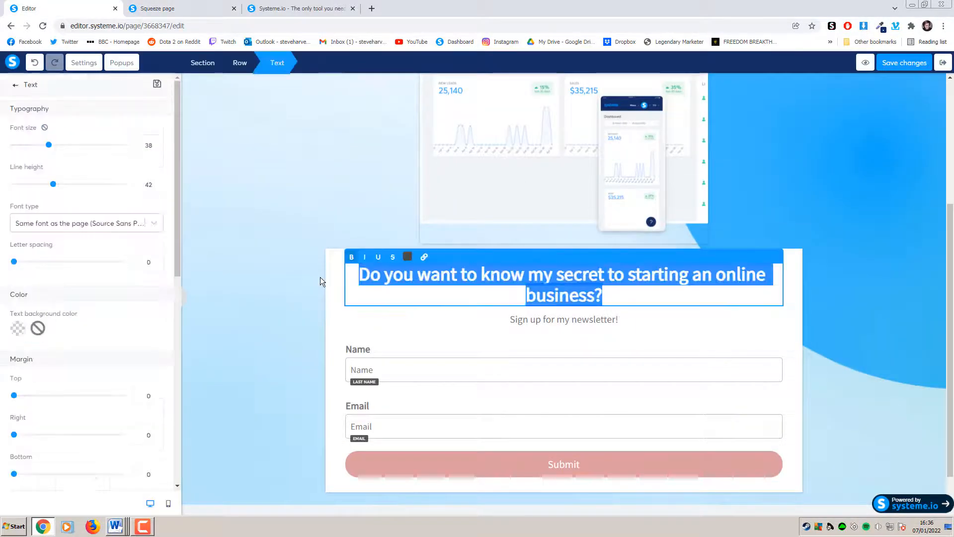
key(ctrl+v)
Replace the 'Sign up for my newsletter!' subtitle with 'No Credit Card Required'
key(ctrl+Tab)
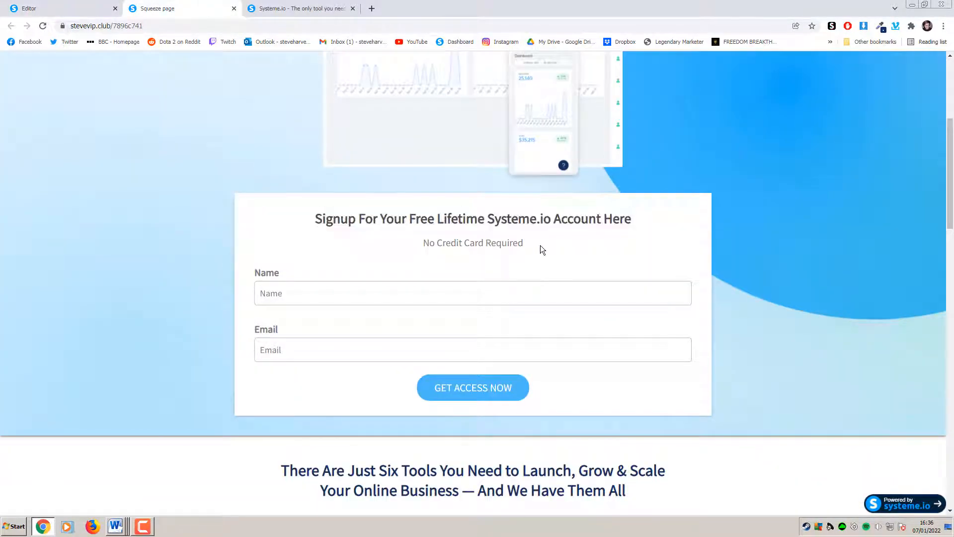
drag(542, 250, 416, 250)
key(ctrl+c)
click(83, 9)
click(615, 305)
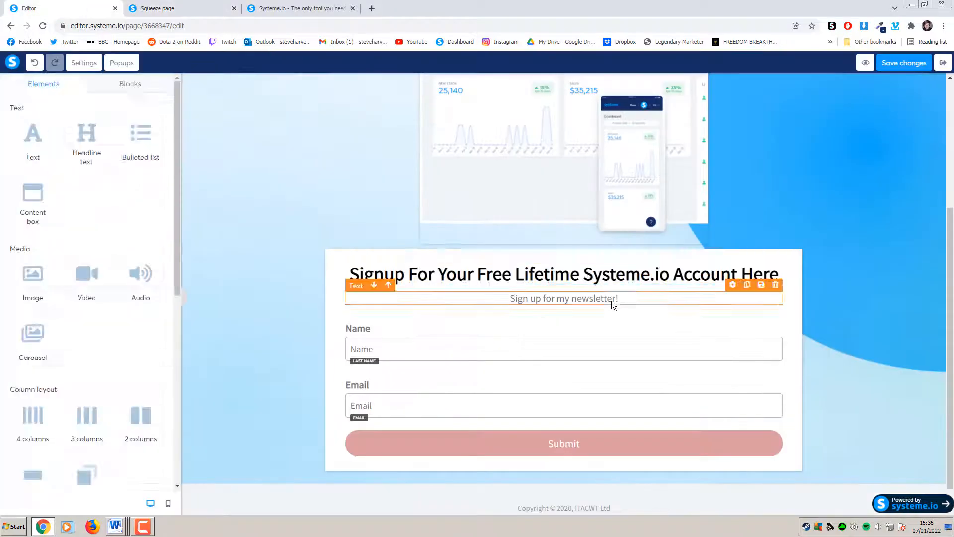
drag(651, 299, 507, 303)
key(ctrl+v)
click(888, 277)
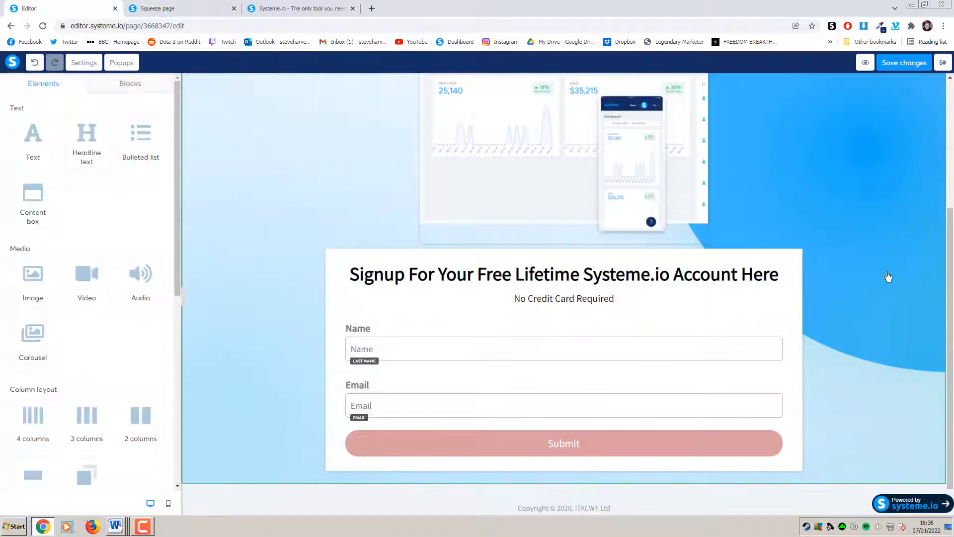
scroll(792, 266, up, 1)
scroll(792, 267, down, 2)
click(164, 9)
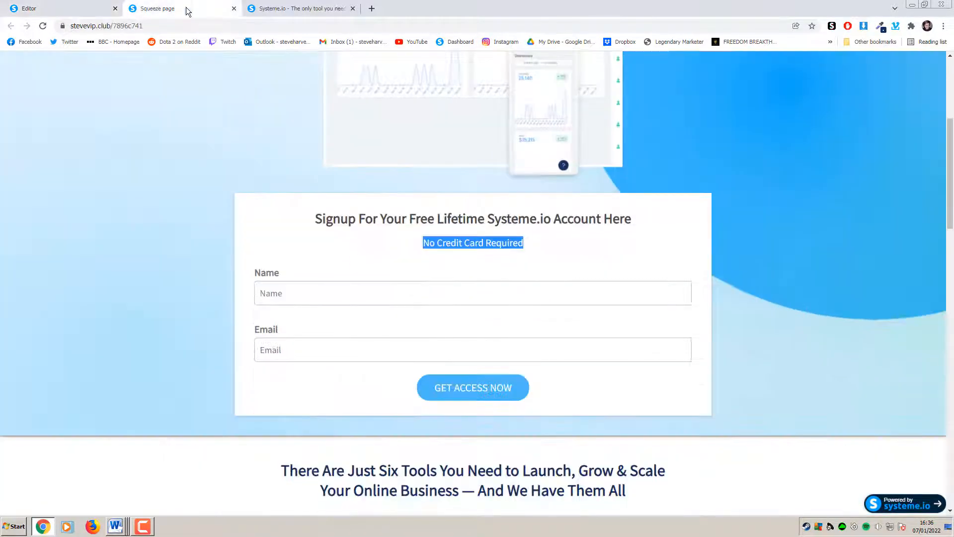
click(65, 9)
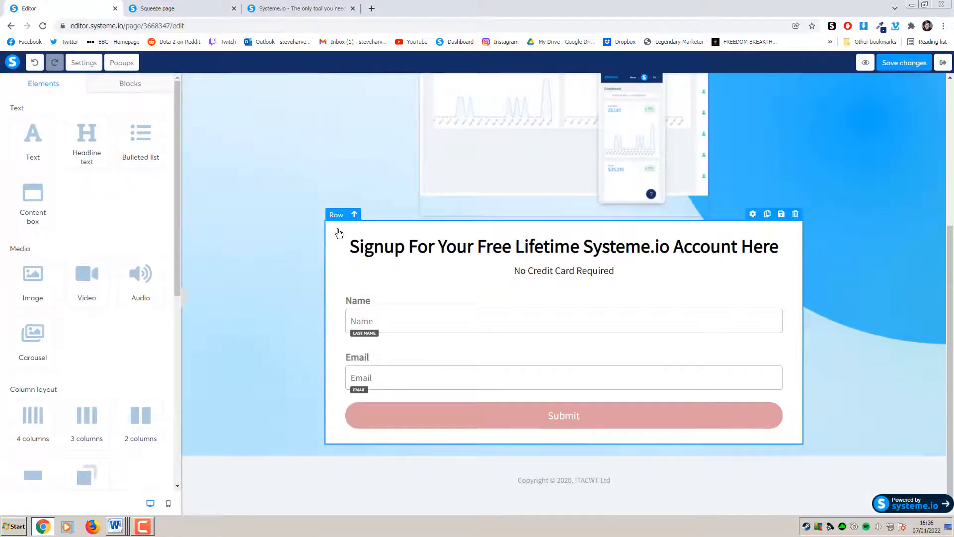
Increase the signup form row's top margin to add space above the box
click(334, 229)
scroll(133, 248, down, 6)
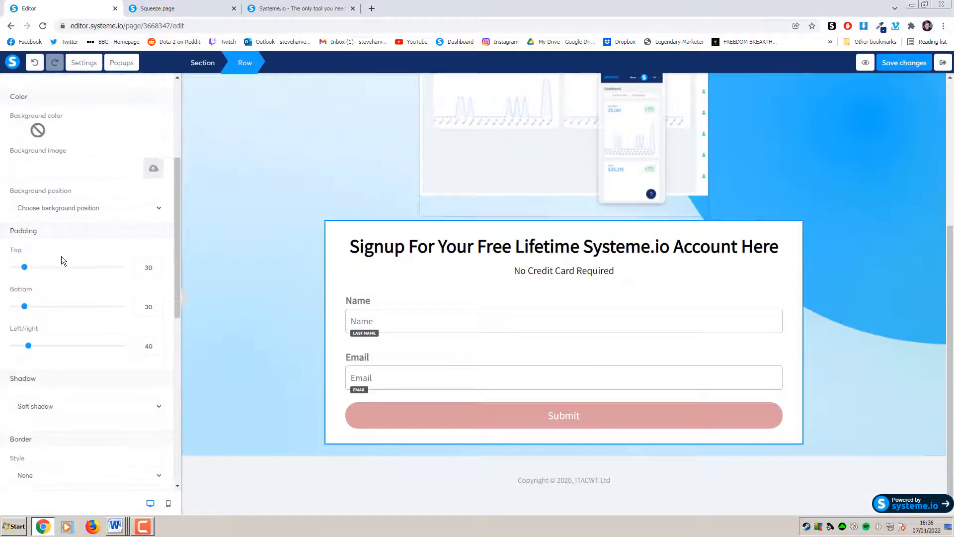
scroll(68, 263, up, 2)
scroll(72, 265, down, 7)
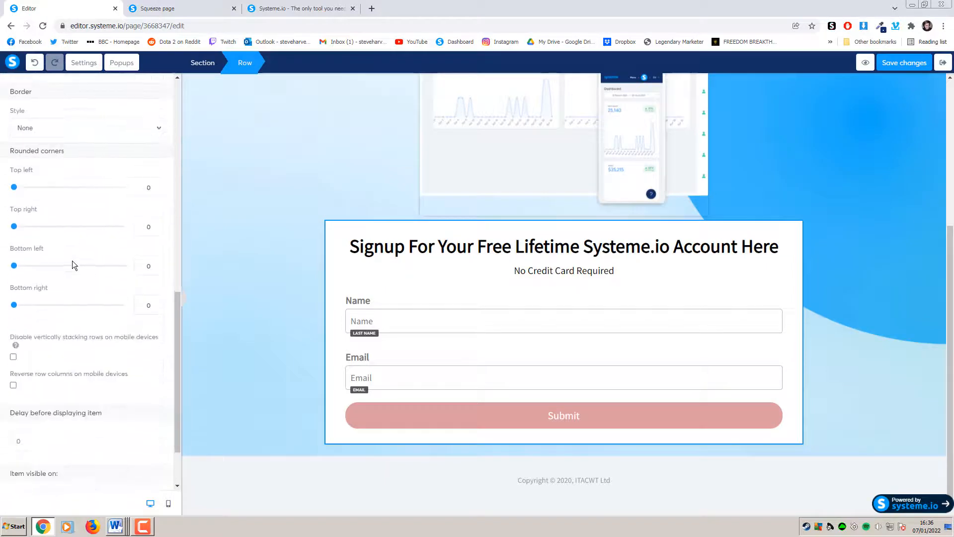
scroll(73, 261, up, 10)
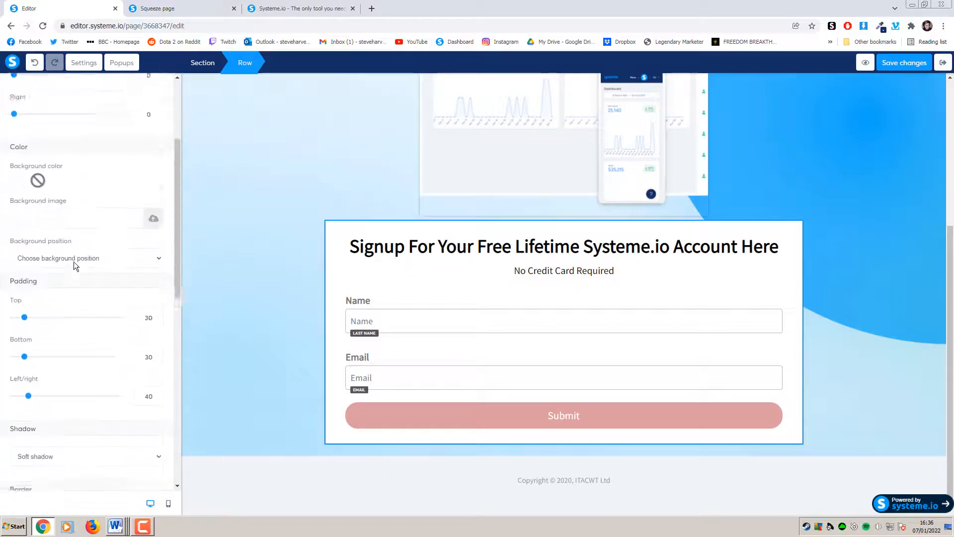
drag(13, 144, 24, 148)
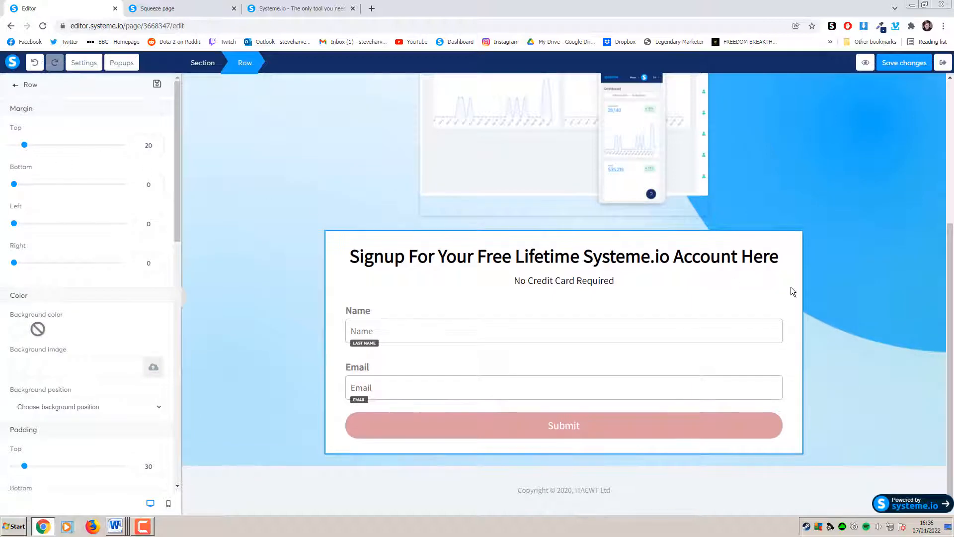
click(855, 282)
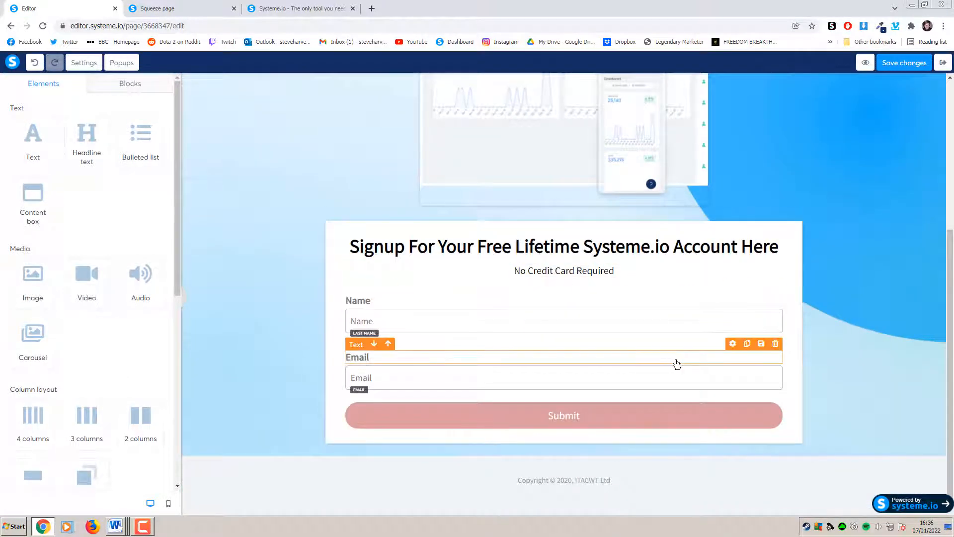
scroll(850, 336, up, 5)
scroll(869, 322, down, 4)
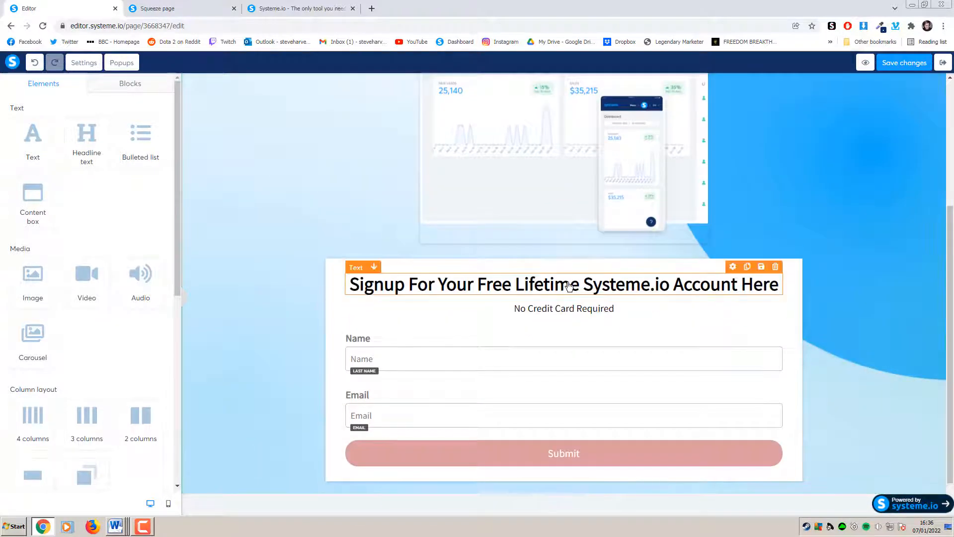
Shrink the form heading to font size 29, then select the Submit button
click(569, 286)
drag(50, 147, 40, 152)
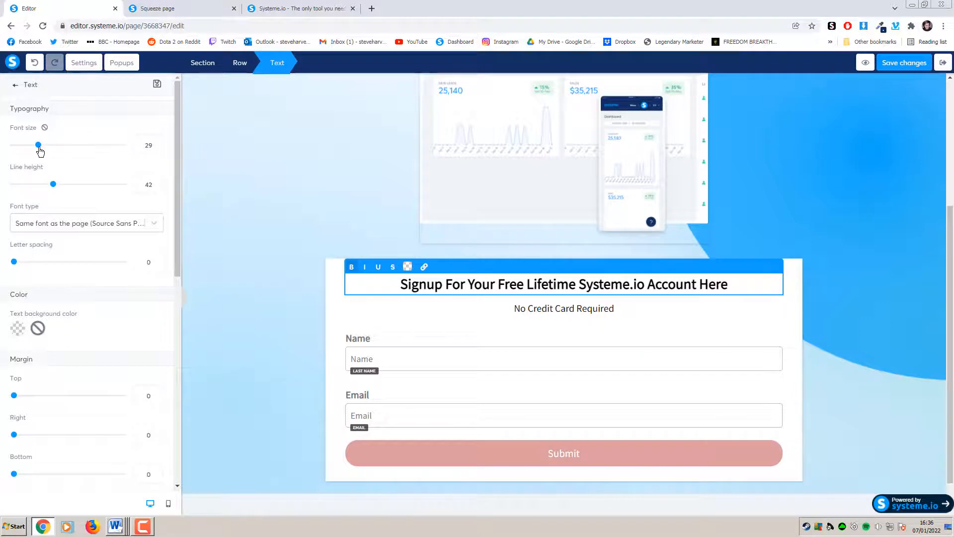
click(844, 236)
scroll(825, 254, up, 5)
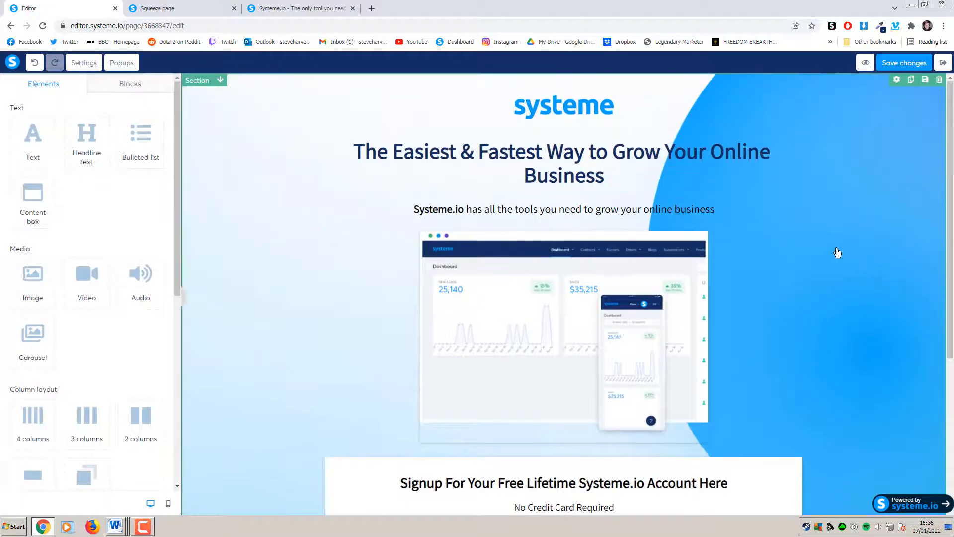
scroll(840, 254, down, 5)
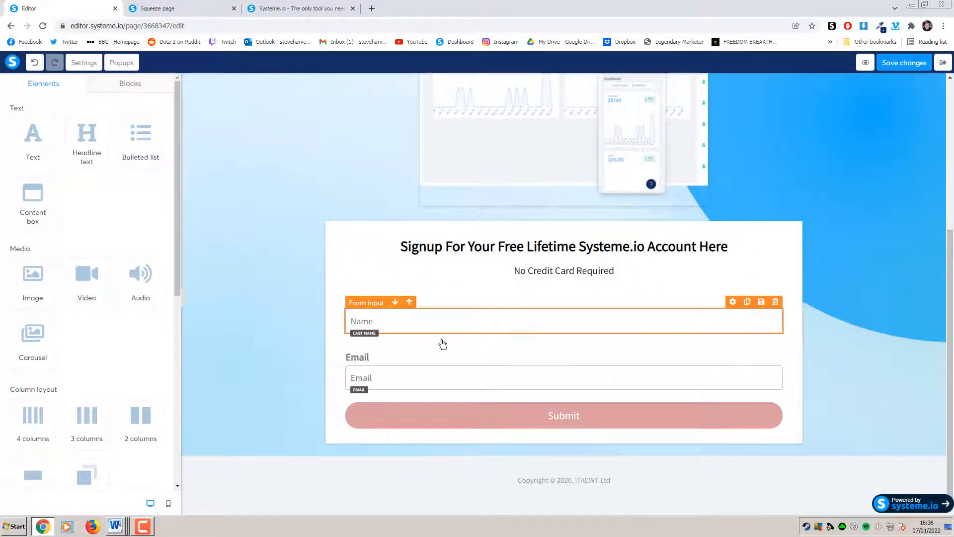
click(450, 424)
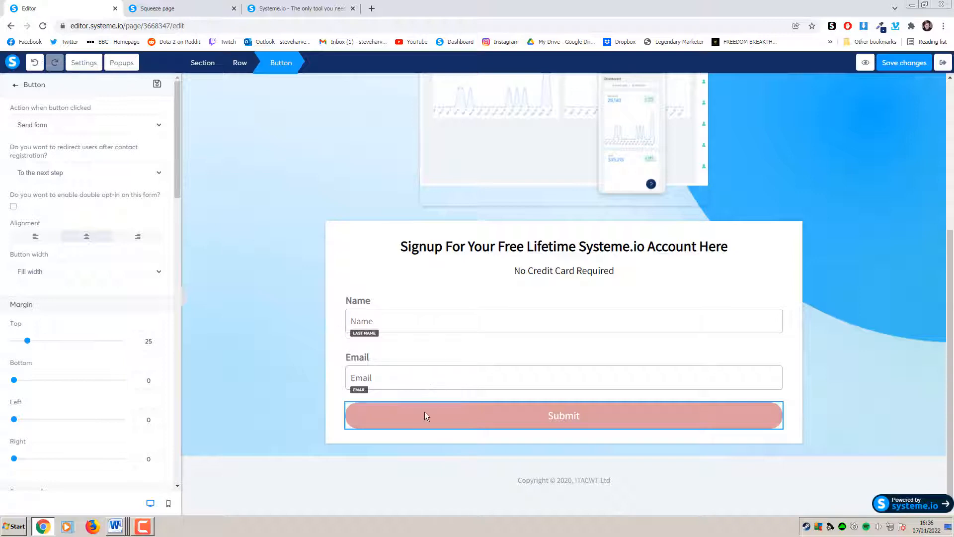
Sample the bright blue from the systeme.io homepage with the ColorZilla color picker
click(402, 417)
scroll(132, 364, down, 10)
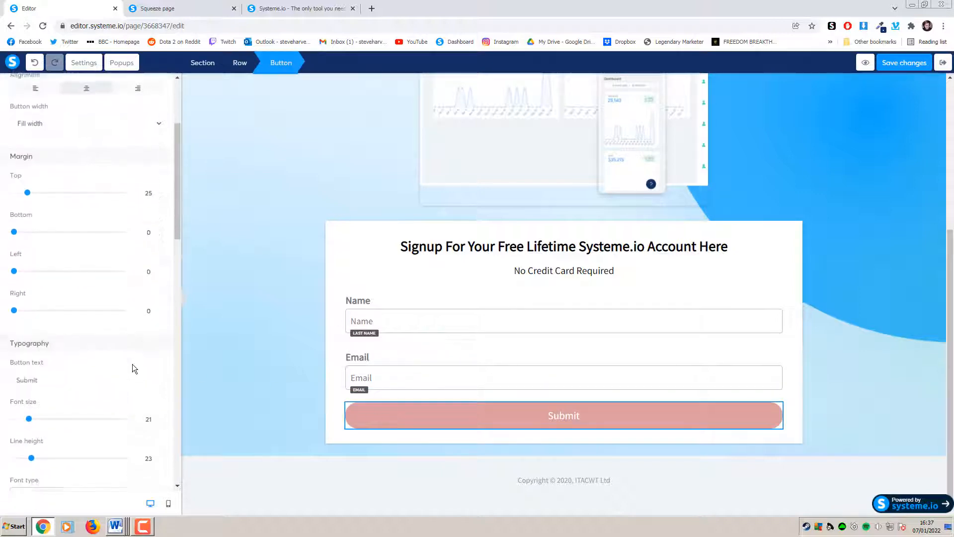
scroll(135, 362, down, 2)
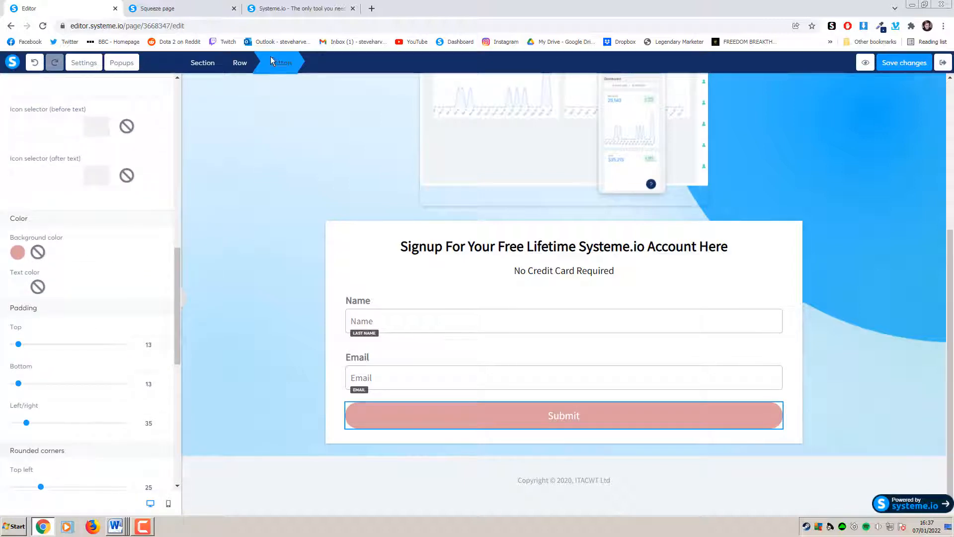
click(294, 7)
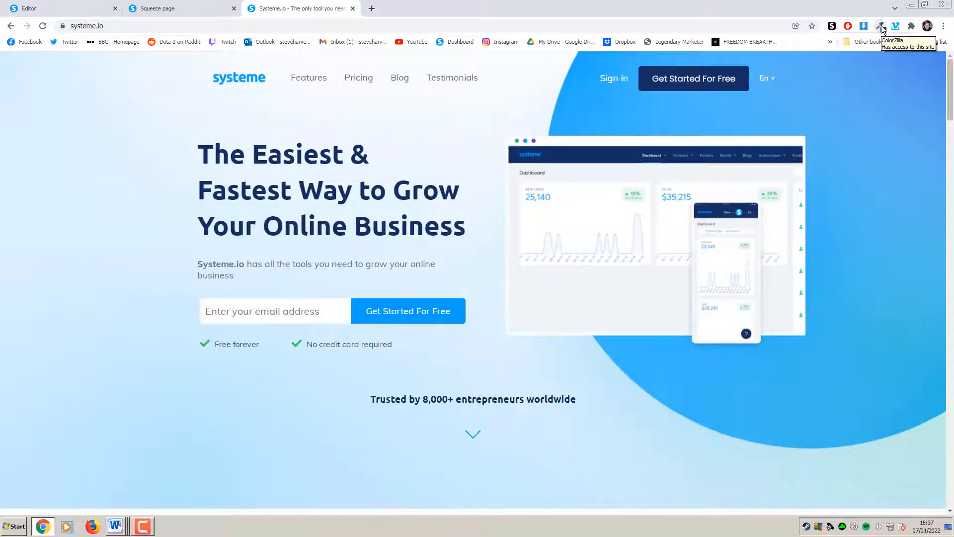
click(881, 27)
click(857, 63)
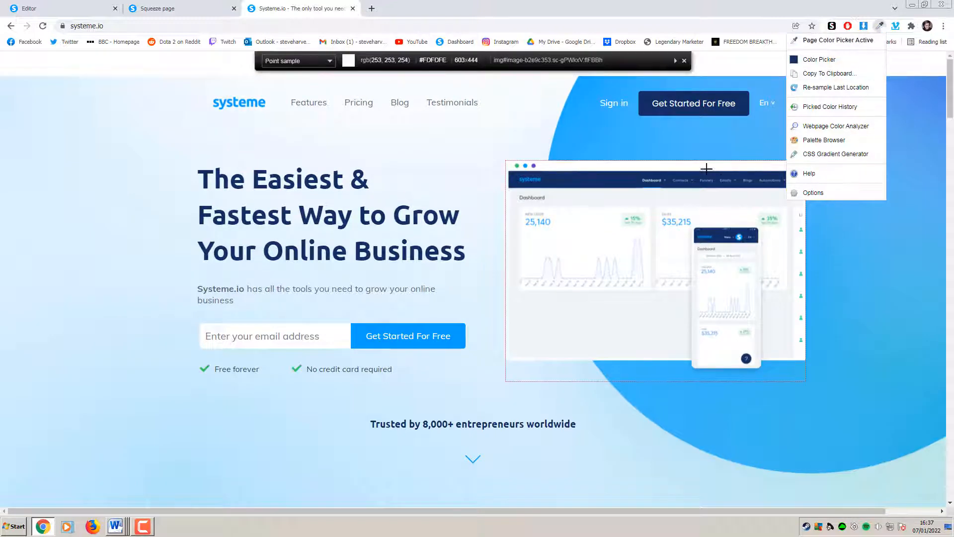
click(589, 133)
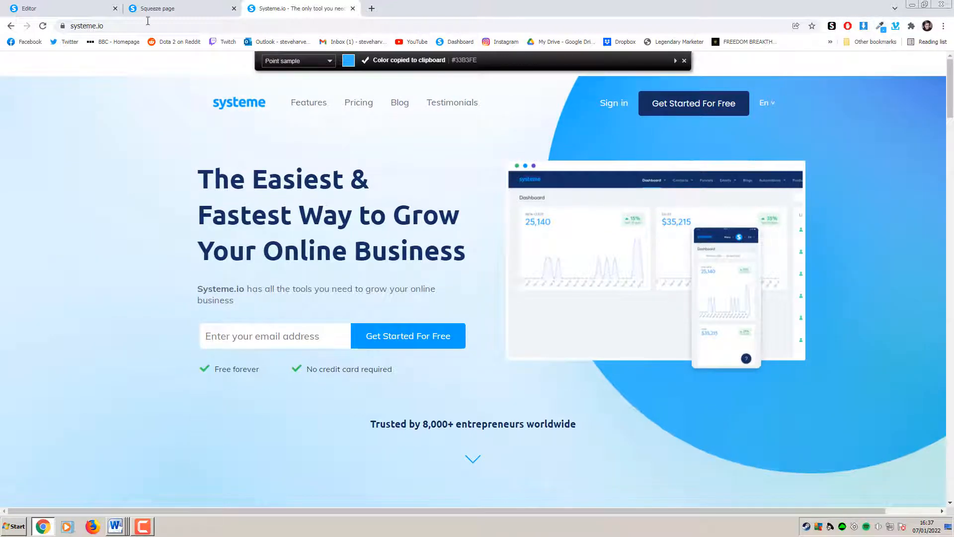
Paste #33B3FE as the Submit button's background colour in the editor
click(64, 8)
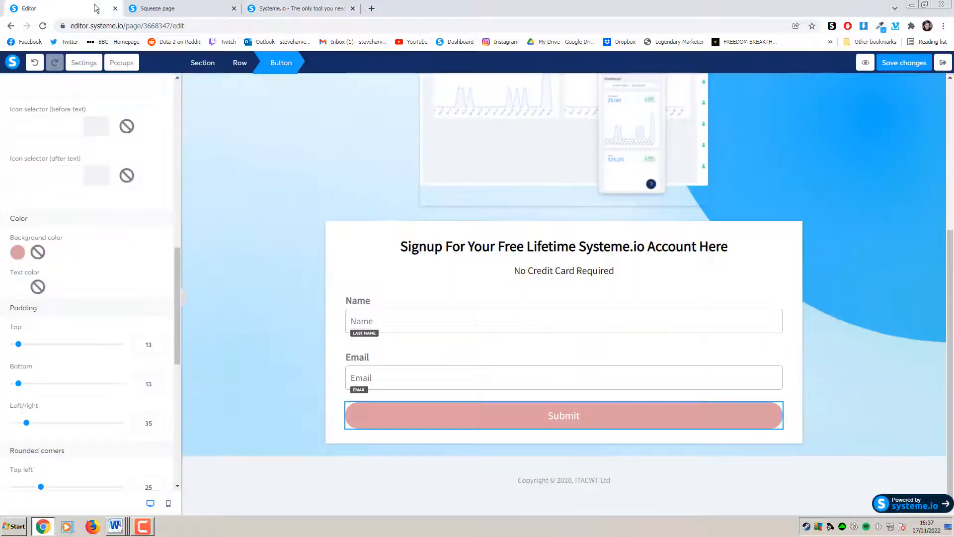
click(17, 252)
double_click(78, 308)
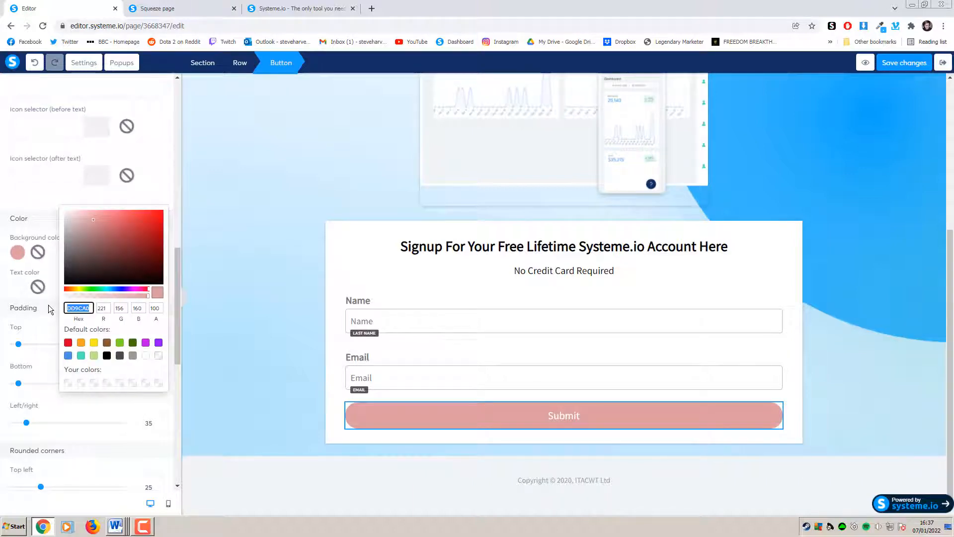
key(ctrl+v)
click(266, 279)
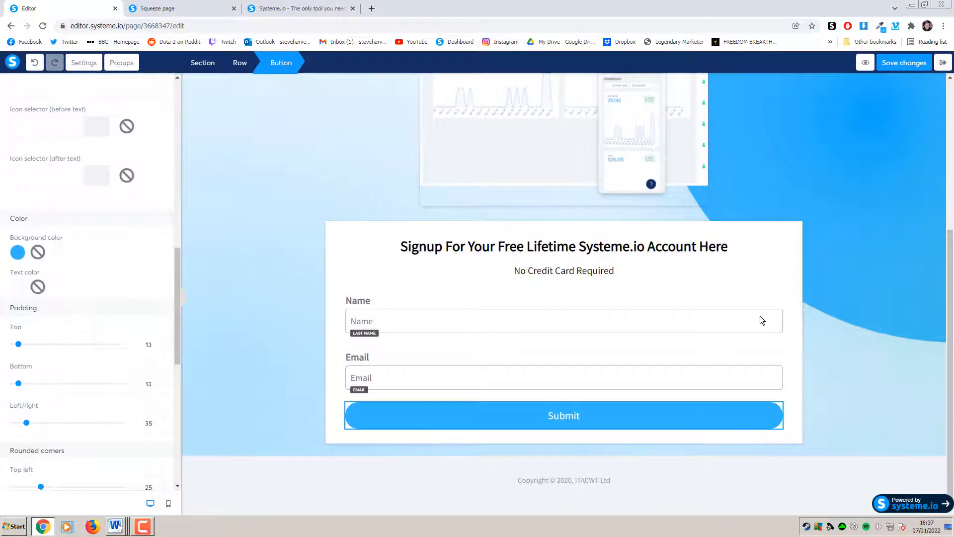
click(858, 334)
key(ctrl+Tab)
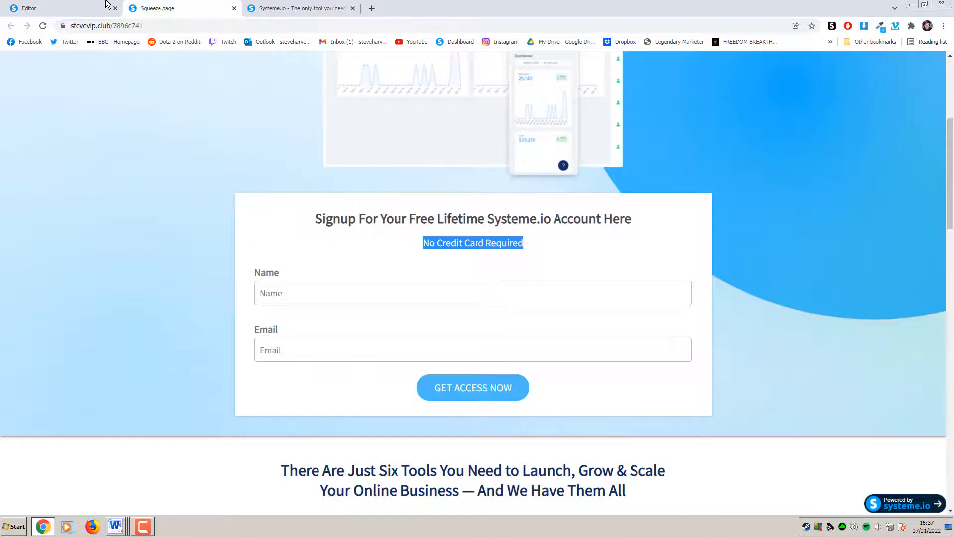
Change the button text from Submit to GET ACCESS NOW
click(105, 3)
click(572, 416)
click(583, 415)
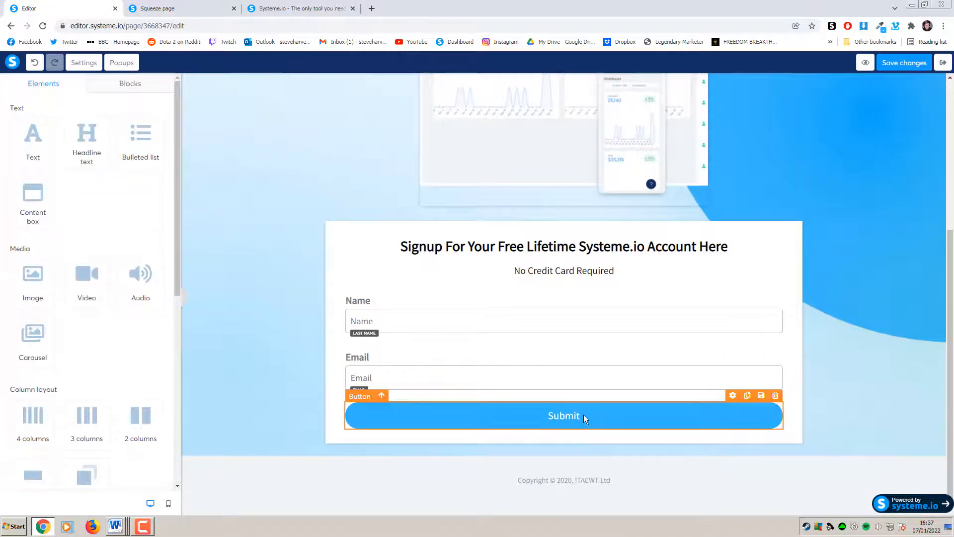
click(545, 420)
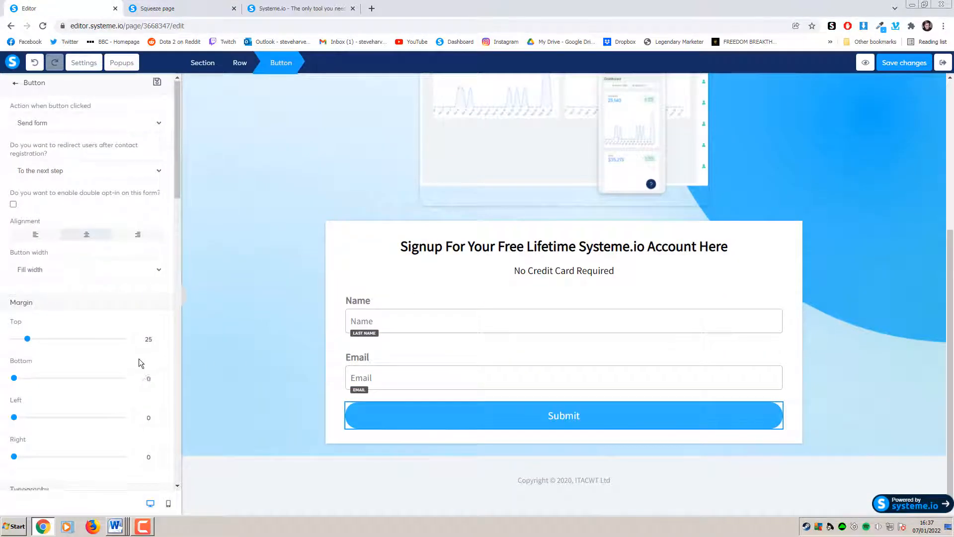
scroll(139, 359, down, 5)
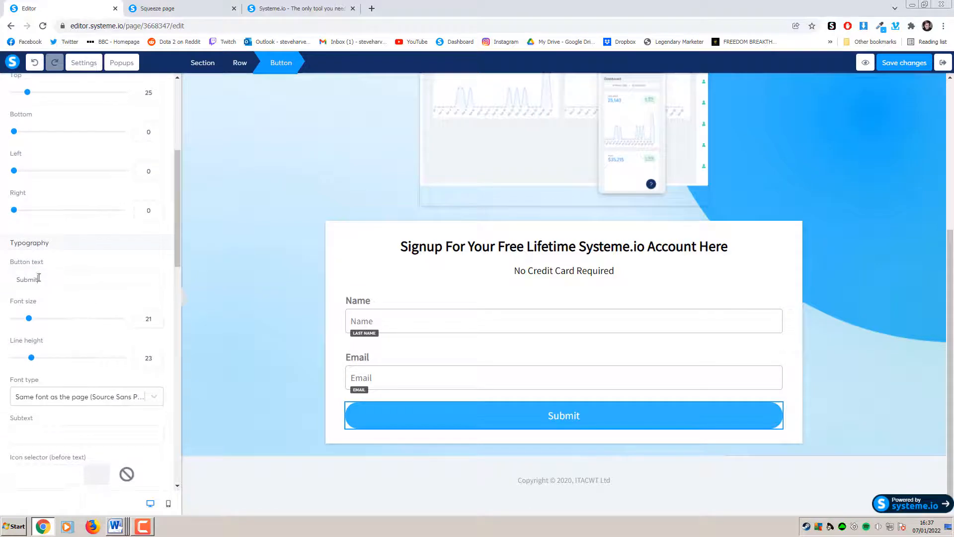
drag(39, 278, 5, 287)
text(GET)
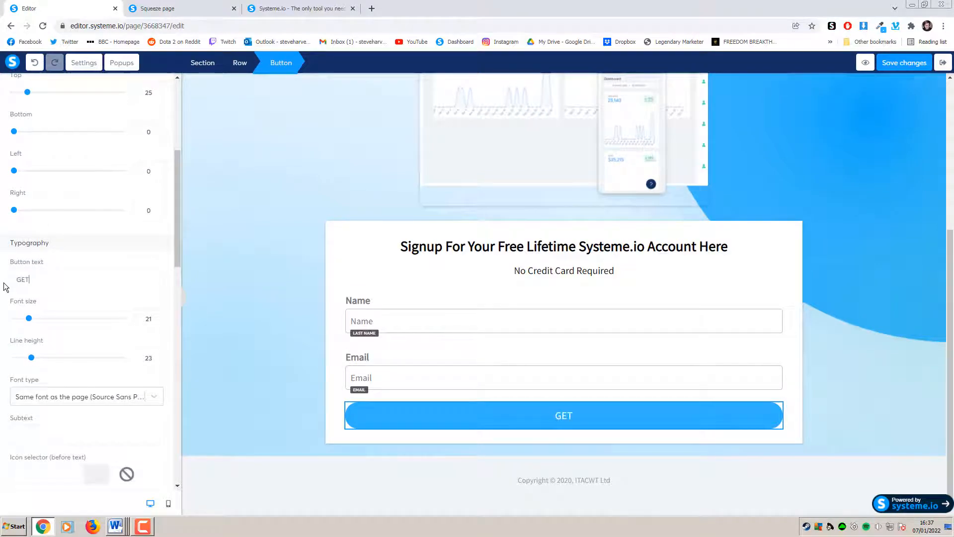
text( ACCESS N)OW)
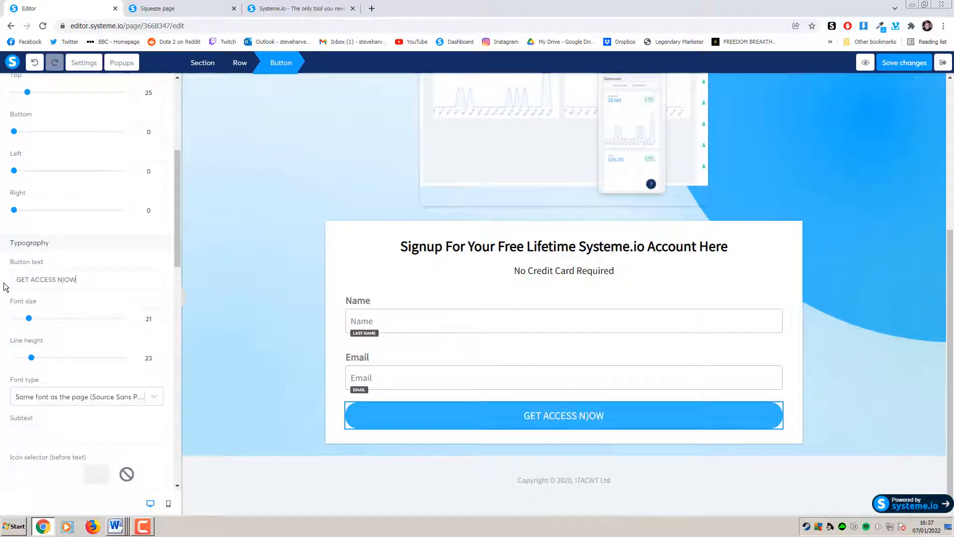
key(BackSpace)
key(BackSpace)
key(BackSpace)
text(OW)
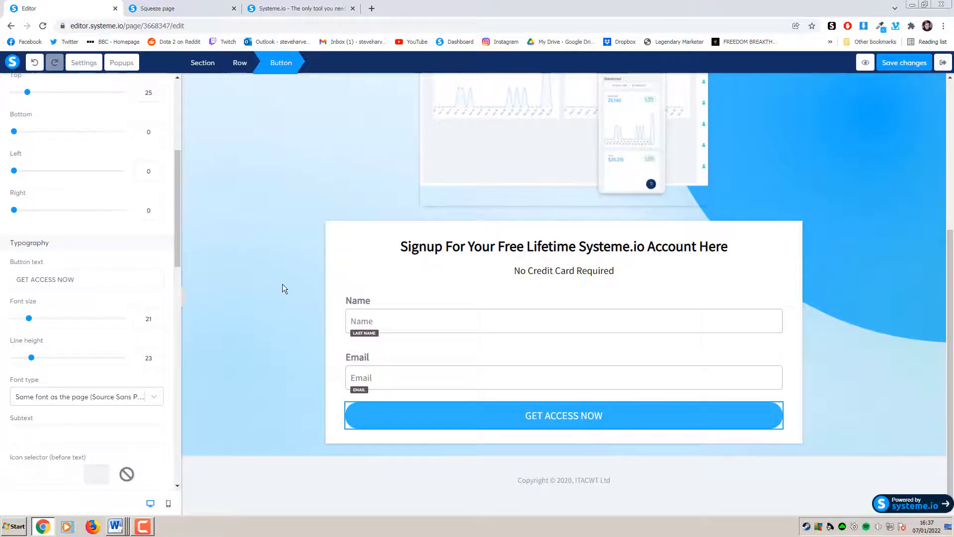
click(282, 288)
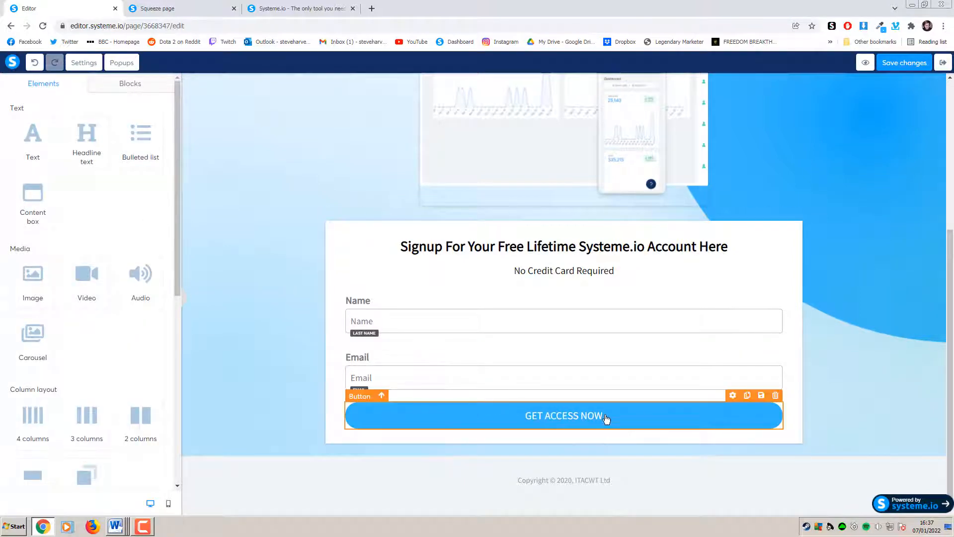
click(858, 363)
scroll(835, 352, up, 1)
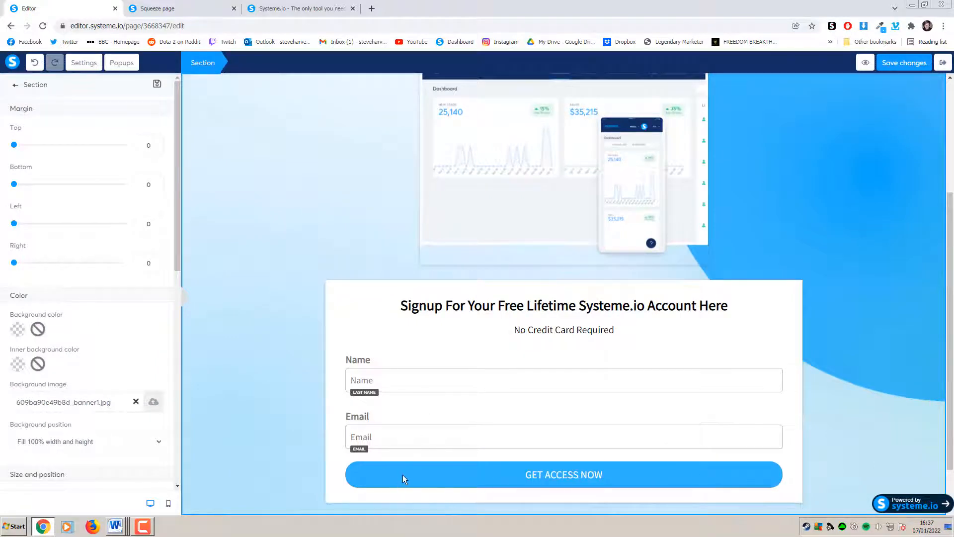
Set the GET ACCESS NOW button's width to Fluid so it fits its label
click(386, 473)
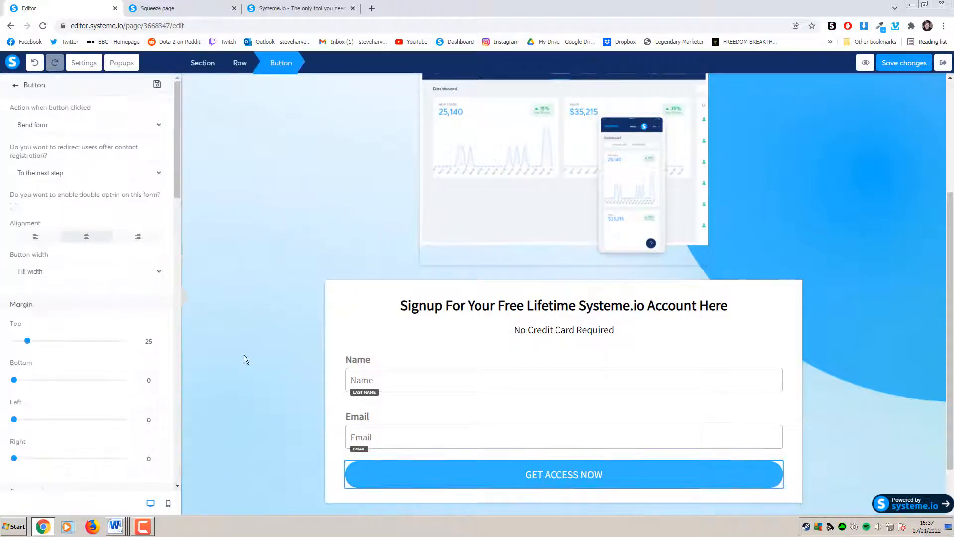
click(62, 273)
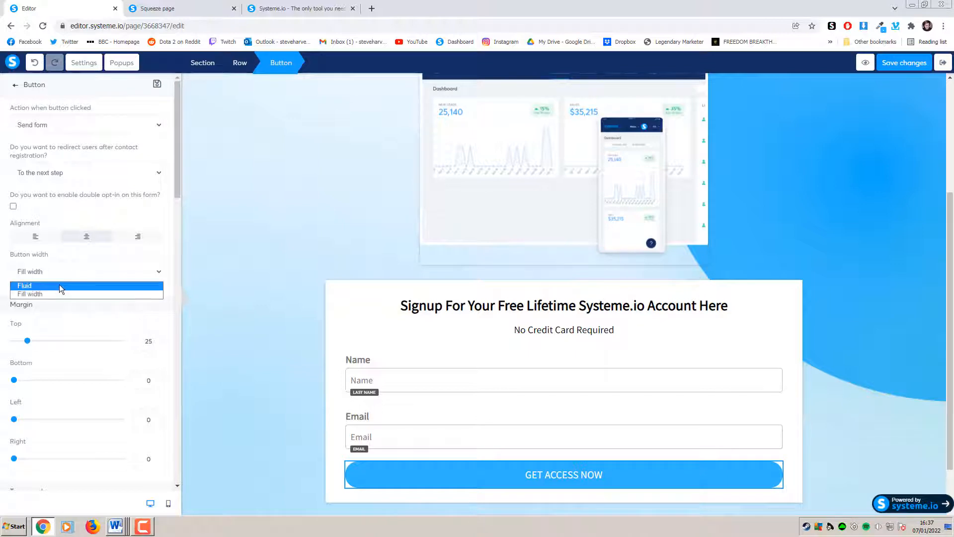
click(58, 285)
click(890, 318)
scroll(873, 321, down, 1)
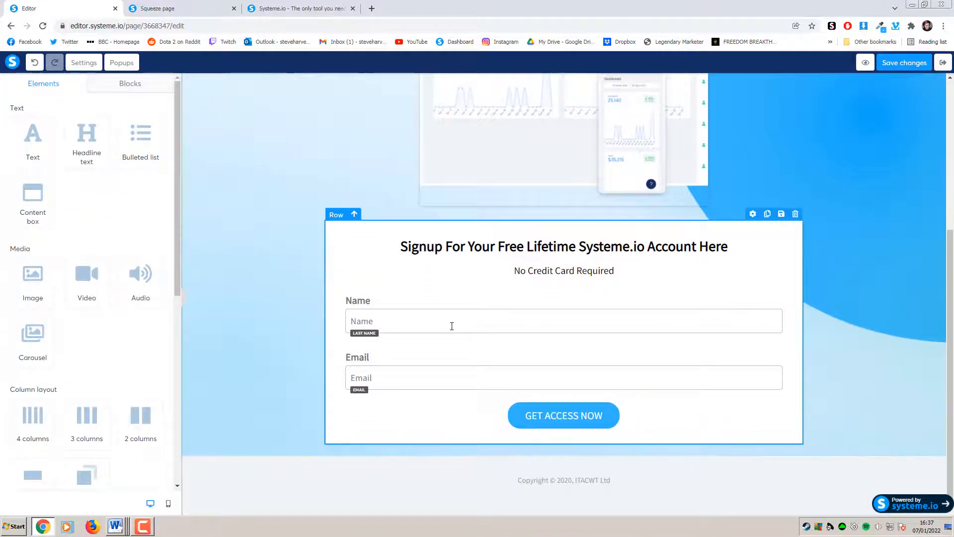
scroll(867, 311, up, 5)
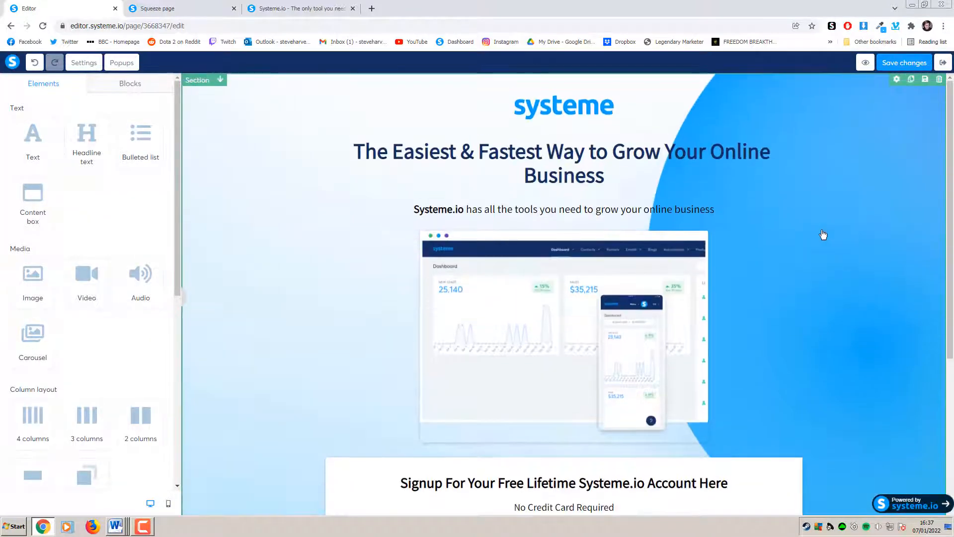
Scroll through the live squeeze page to review it
scroll(400, 381, down, 4)
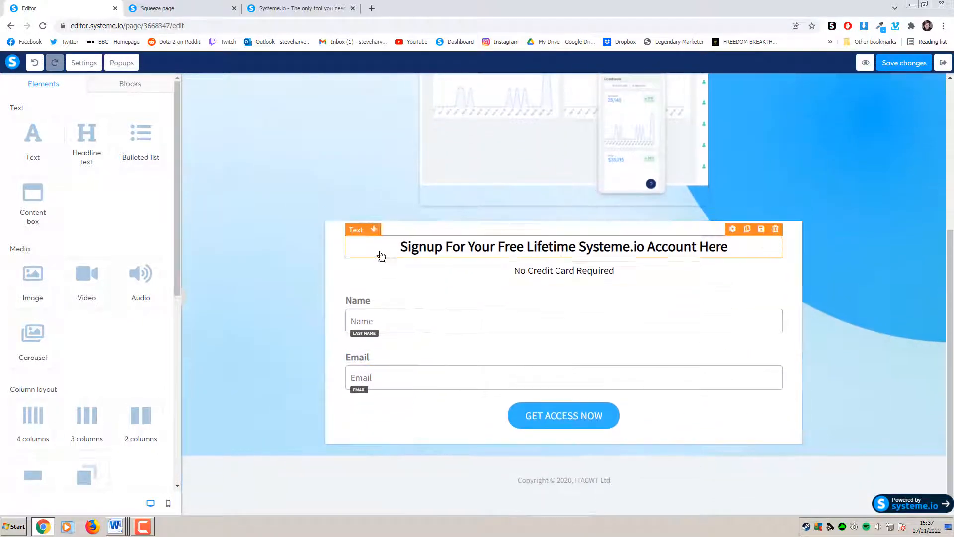
click(194, 9)
scroll(796, 239, up, 4)
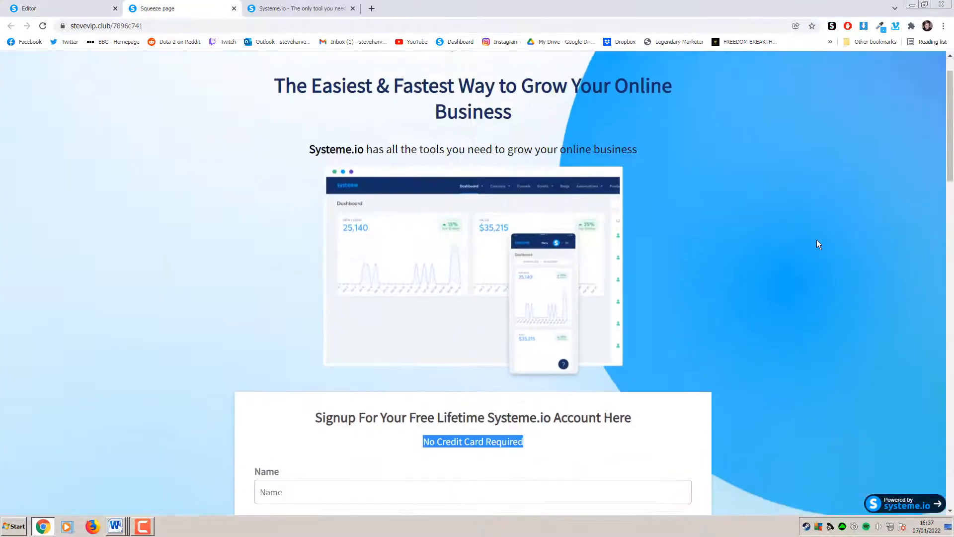
scroll(820, 239, up, 1)
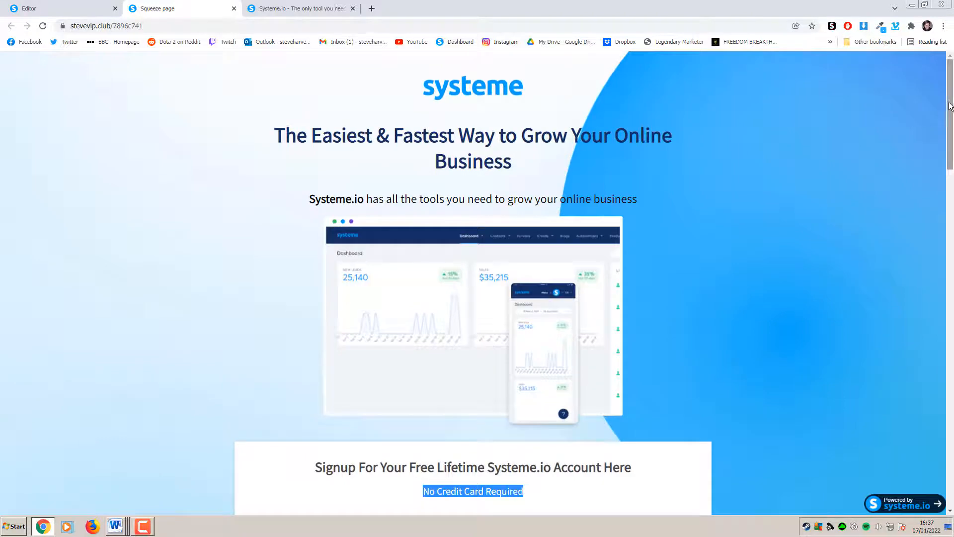
drag(950, 105, 934, 245)
click(827, 171)
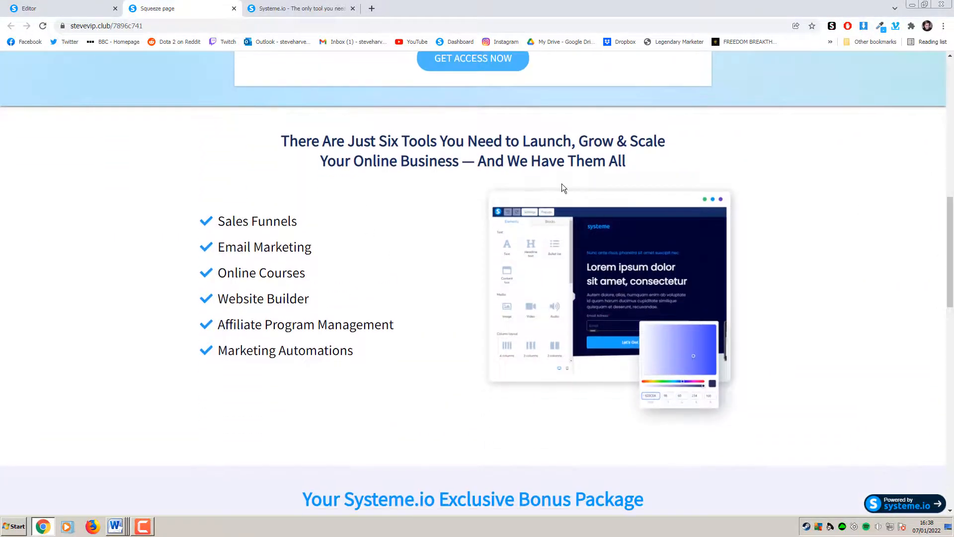
Scroll the systeme.io homepage to its six-tools section, Sales Funnels to Marketing Automations
click(300, 8)
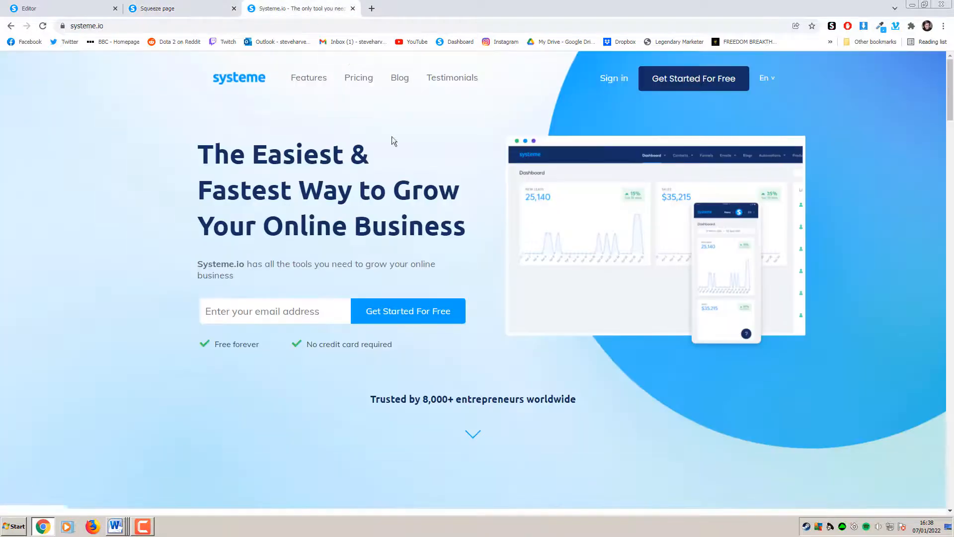
scroll(424, 239, down, 5)
scroll(423, 240, down, 5)
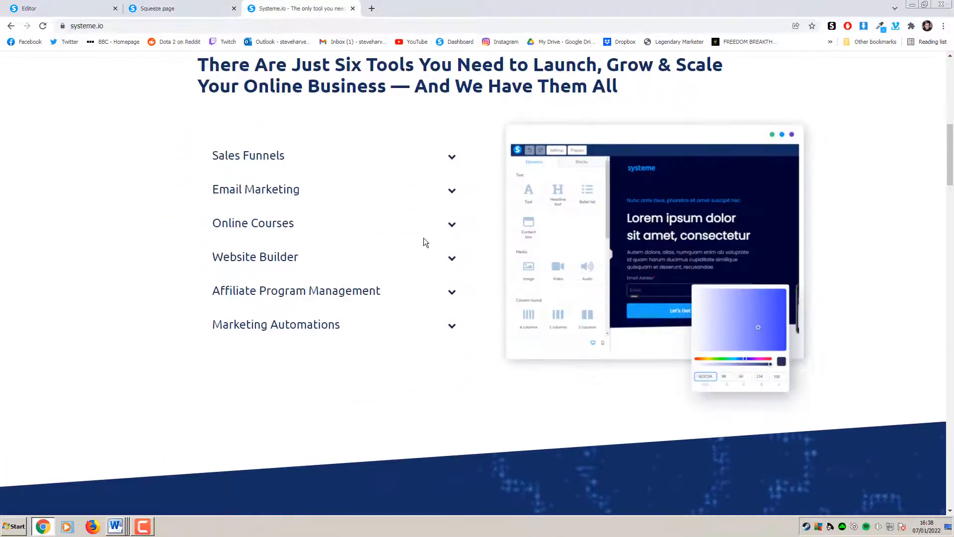
scroll(481, 219, up, 1)
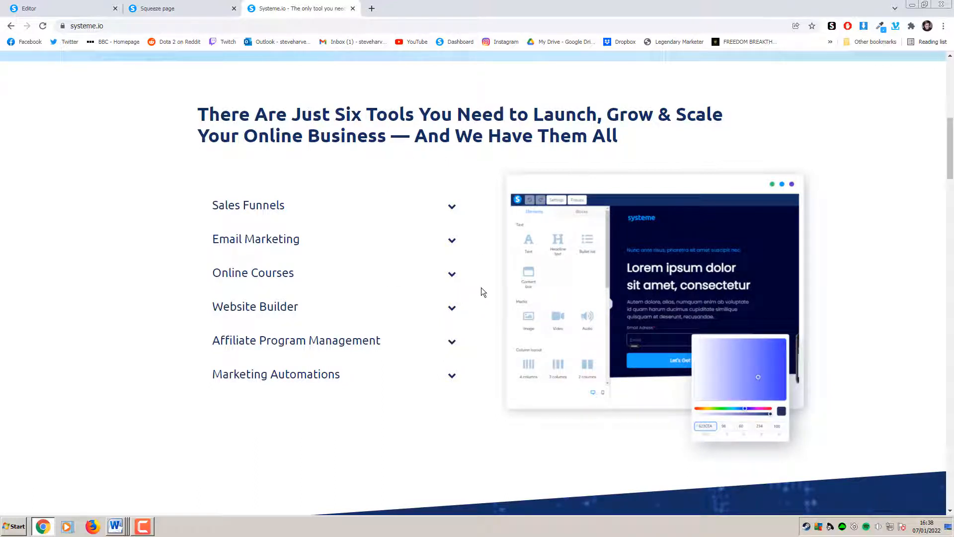
Drag a Section element into the page just below the signup form
click(92, 16)
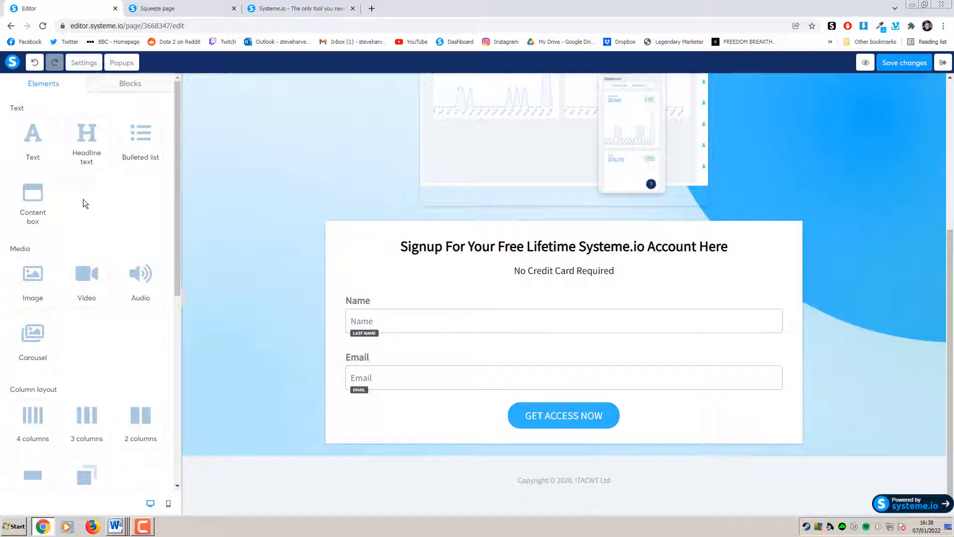
scroll(82, 199, down, 4)
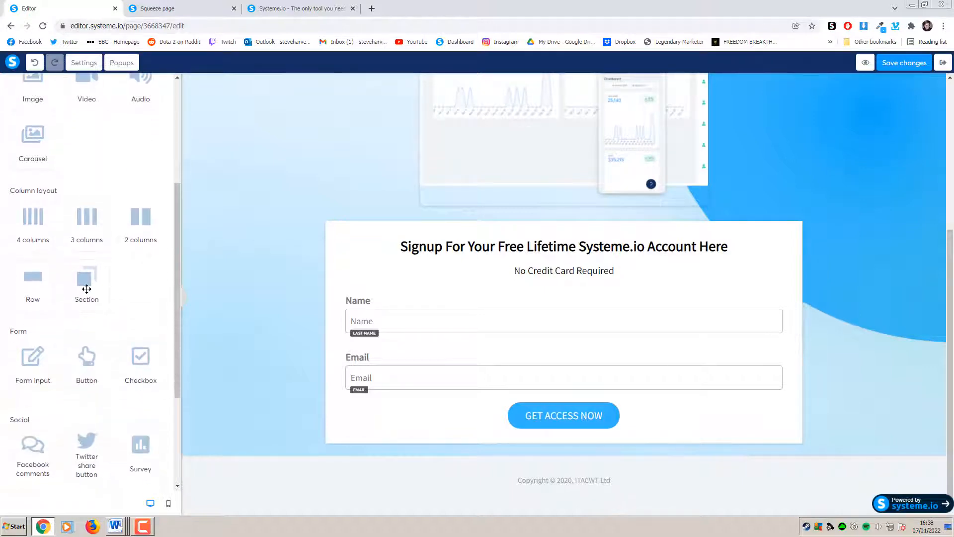
drag(86, 289, 548, 459)
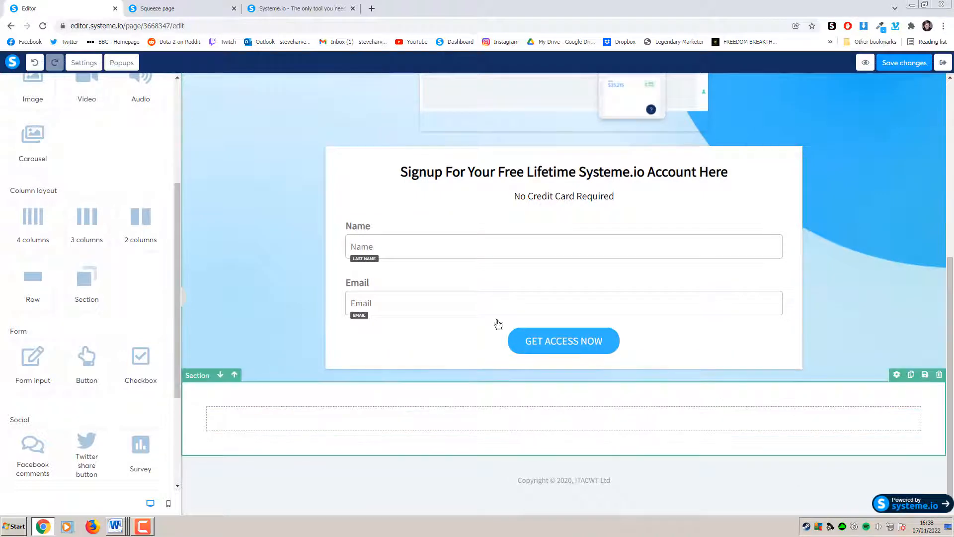
Review the six-tools heading and the Sales Funnels to Marketing Automations list on the reference page
click(195, 9)
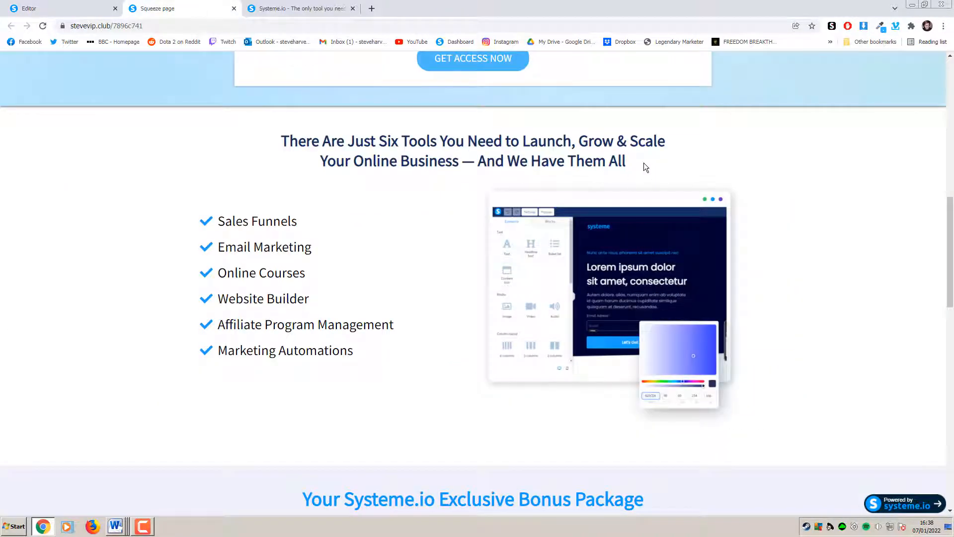
drag(644, 165, 266, 143)
click(267, 143)
drag(285, 200, 322, 338)
click(322, 338)
drag(279, 141, 632, 158)
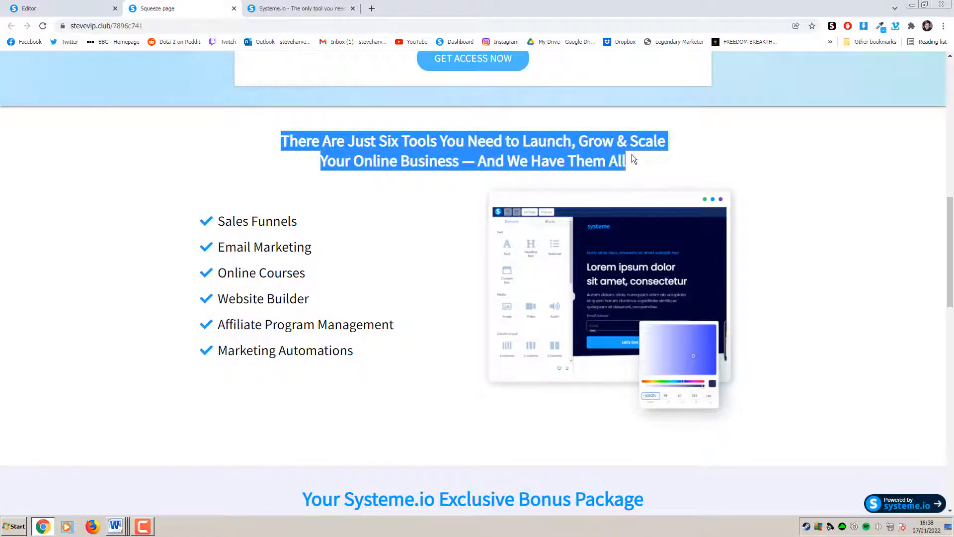
click(29, 8)
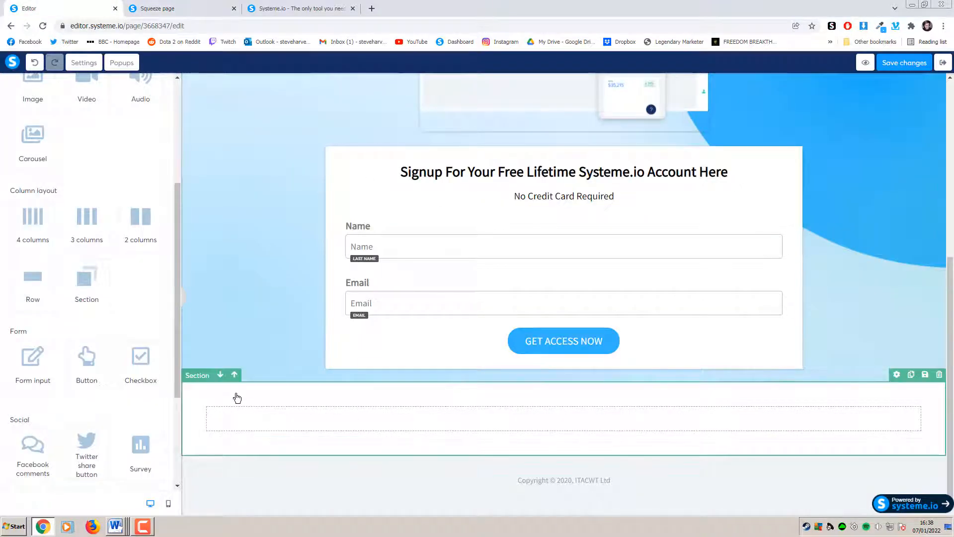
scroll(155, 323, up, 4)
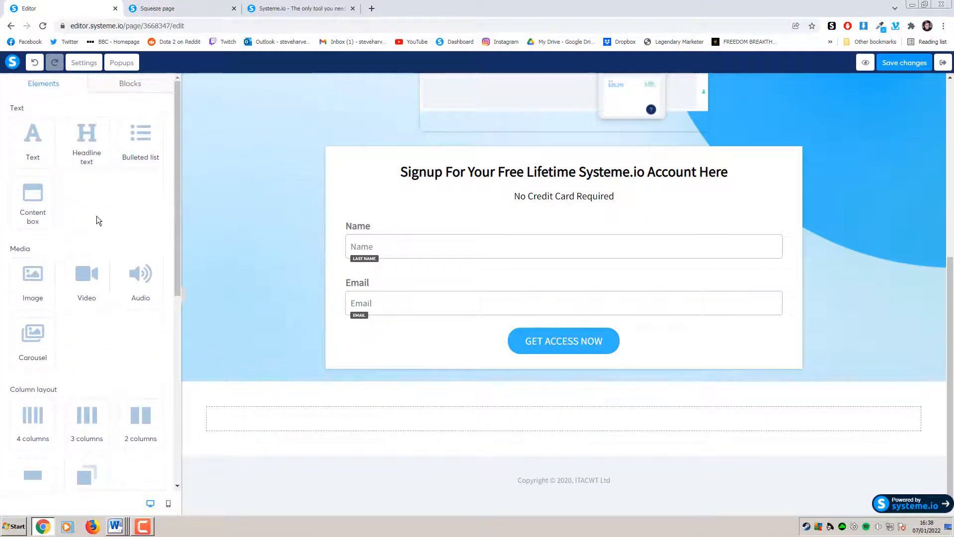
Drop a Headline element into the new empty section
drag(85, 136, 581, 432)
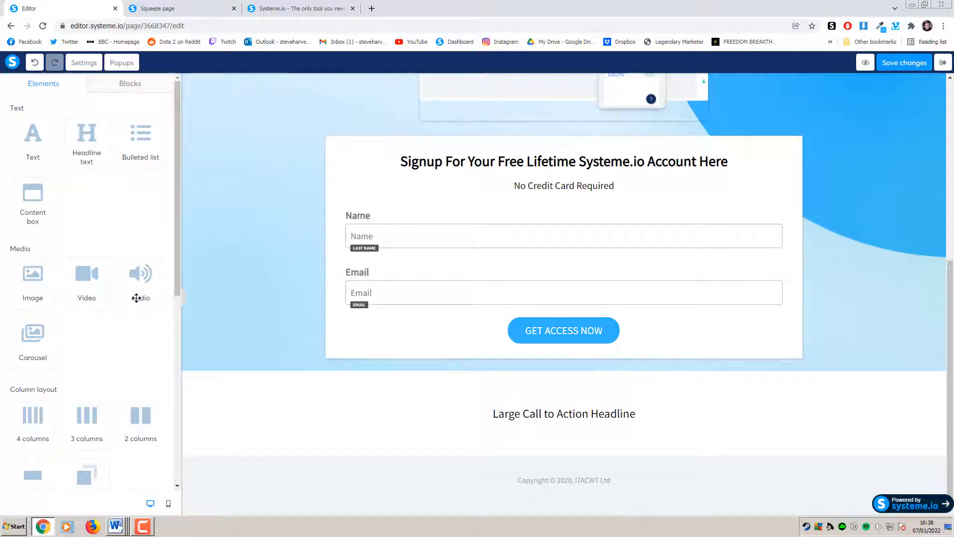
scroll(140, 308, down, 1)
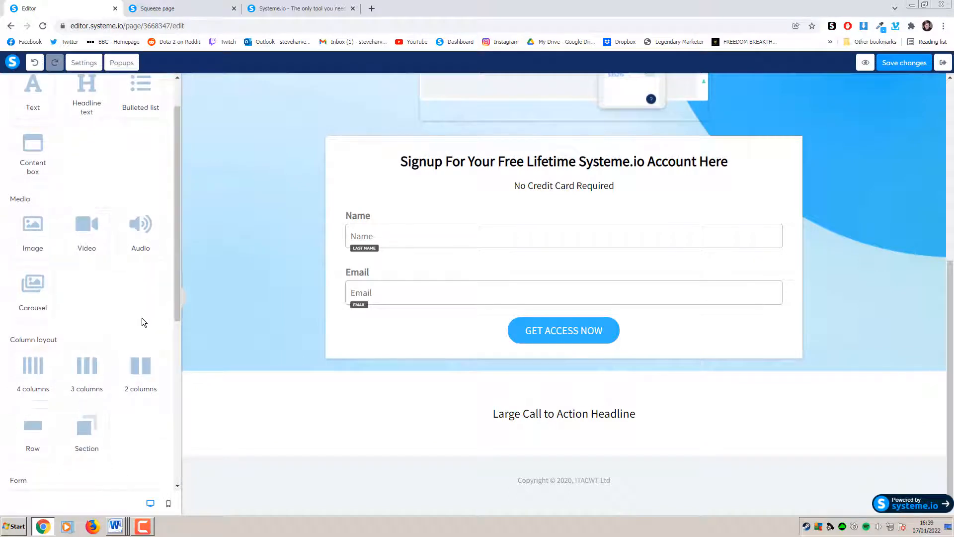
scroll(142, 318, down, 2)
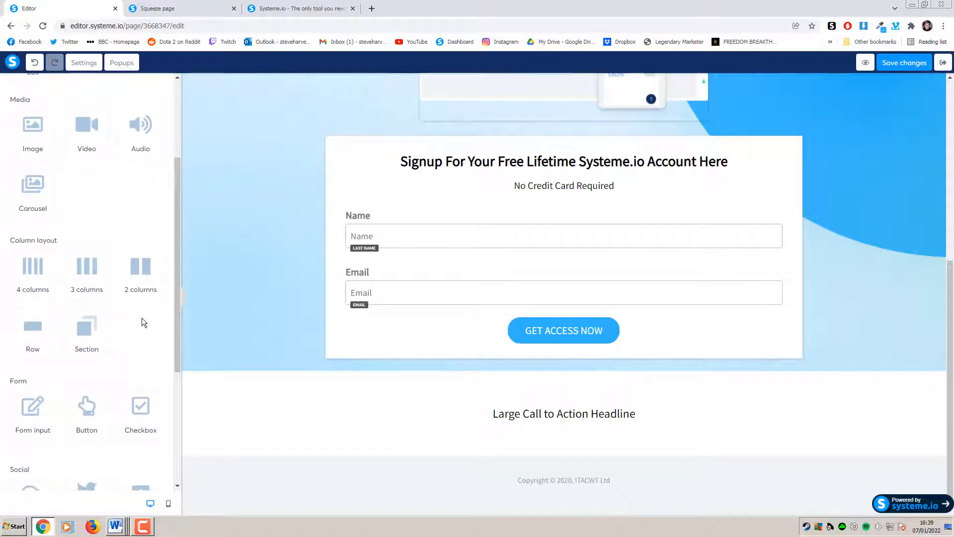
scroll(142, 322, down, 1)
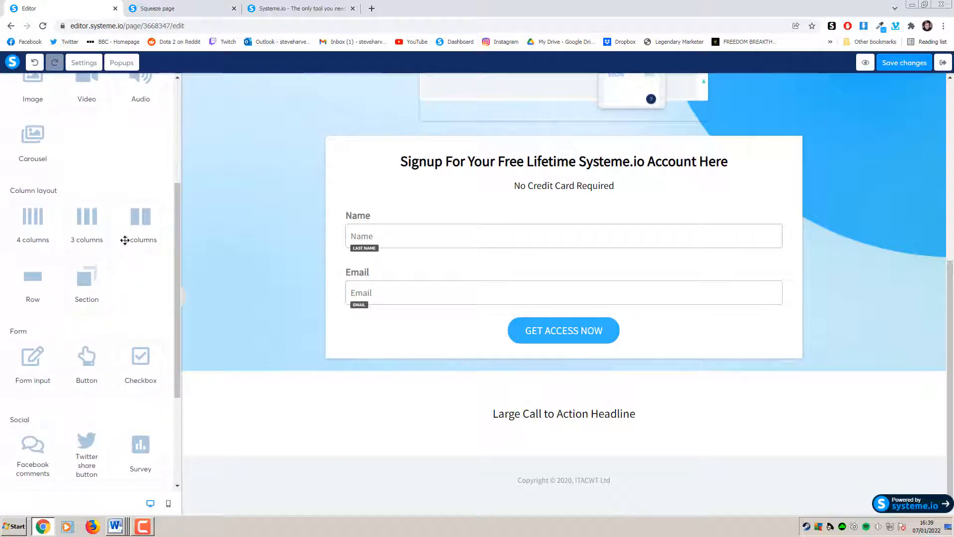
Add a two-column row with a bulleted list on the left and an image on the right
drag(134, 229, 552, 435)
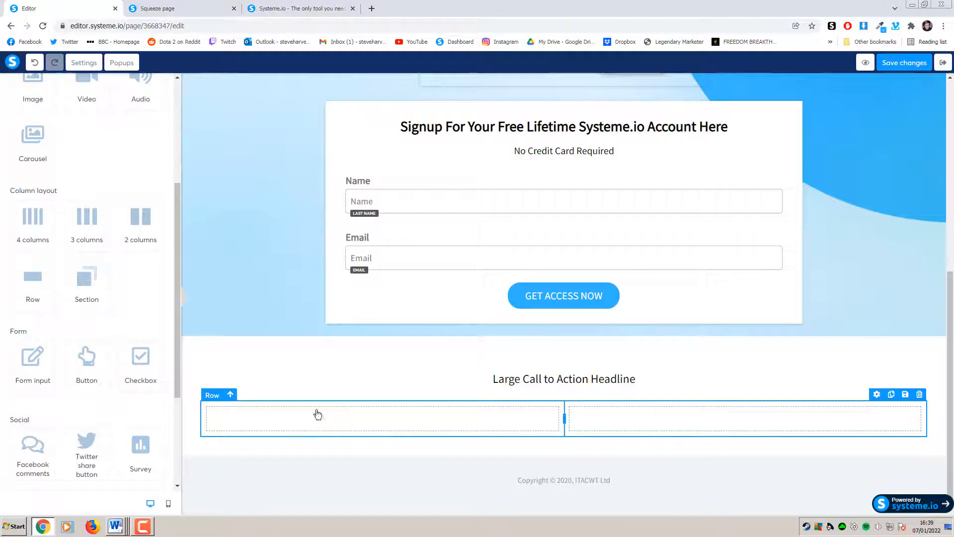
scroll(127, 352, up, 4)
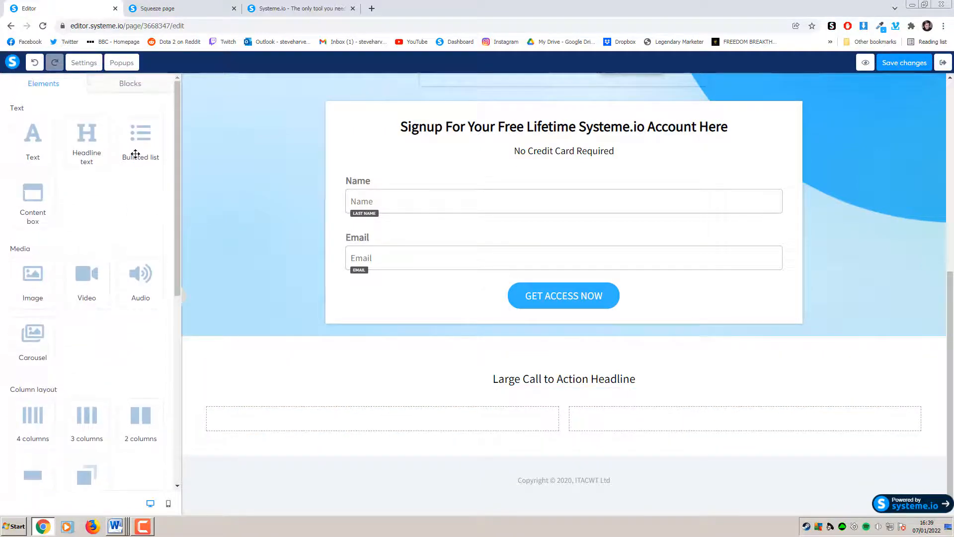
drag(135, 154, 347, 421)
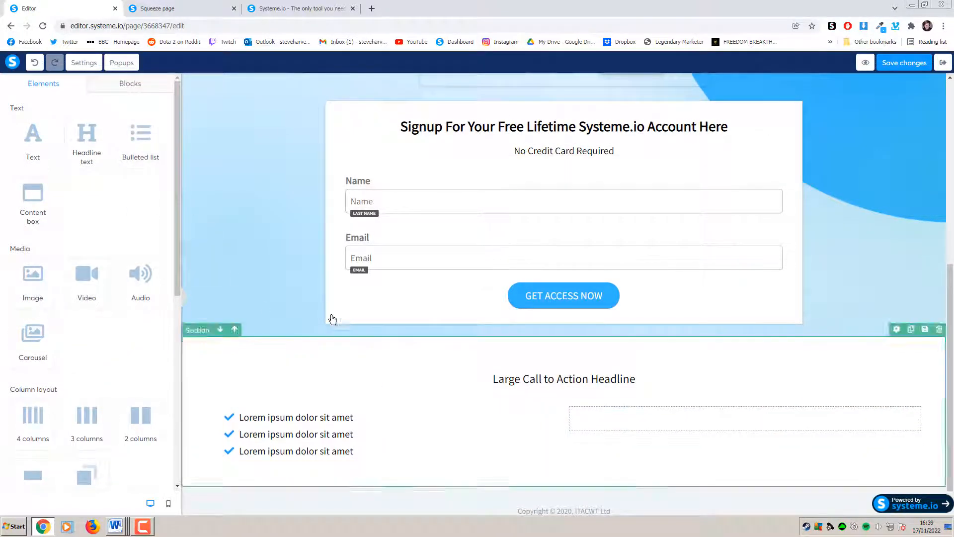
drag(32, 281, 677, 427)
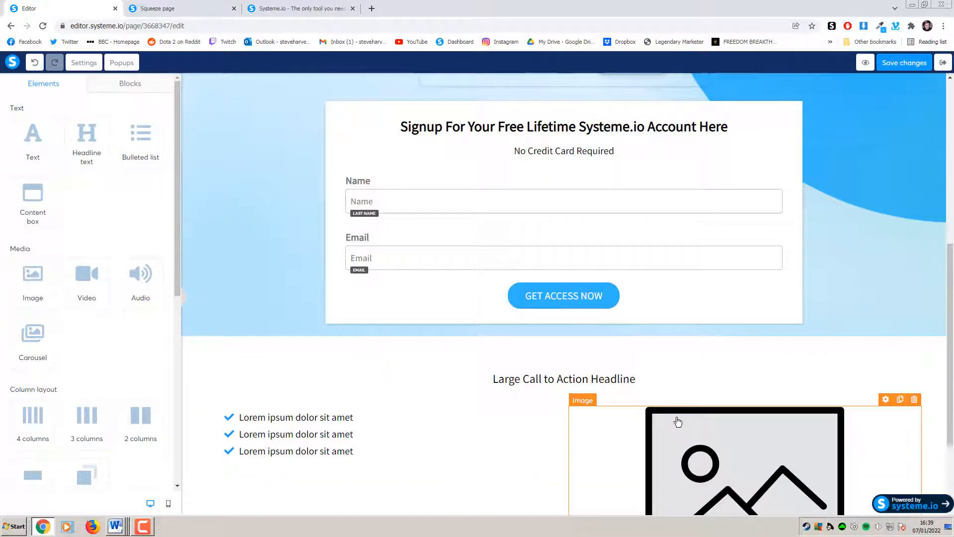
scroll(677, 421, down, 3)
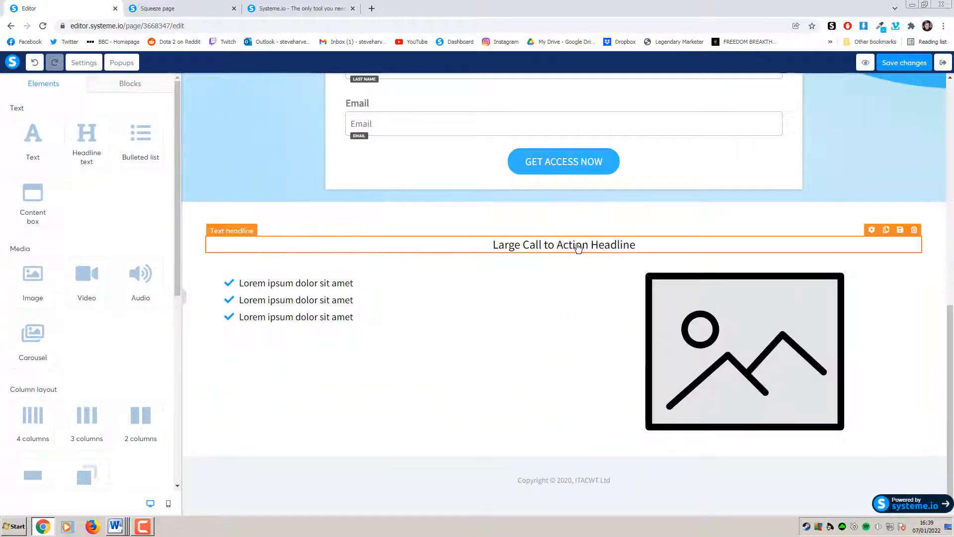
Replace the placeholder headline with the copied six-tools heading and raise its font size from 24 to 33
click(279, 10)
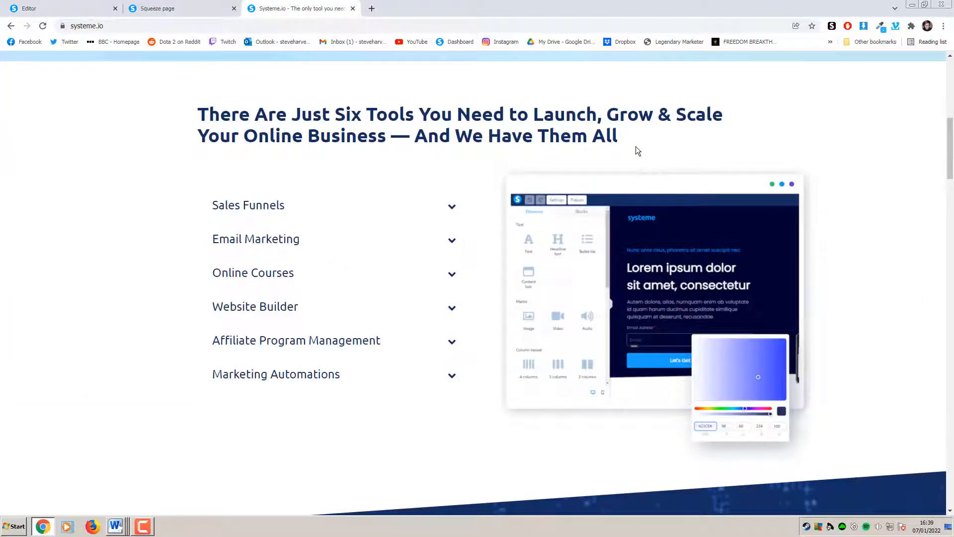
drag(636, 147, 177, 120)
key(ctrl+c)
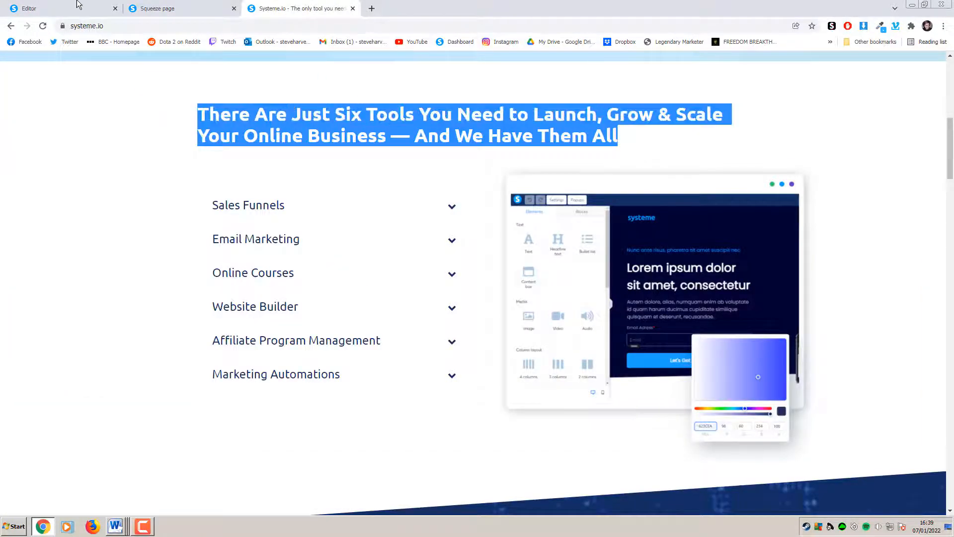
click(79, 7)
click(627, 245)
drag(661, 245, 468, 249)
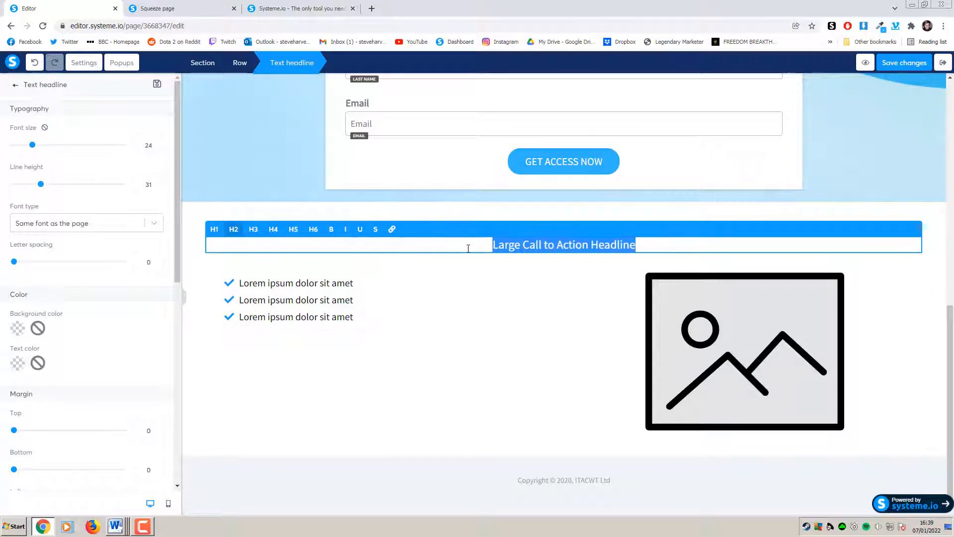
key(ctrl+v)
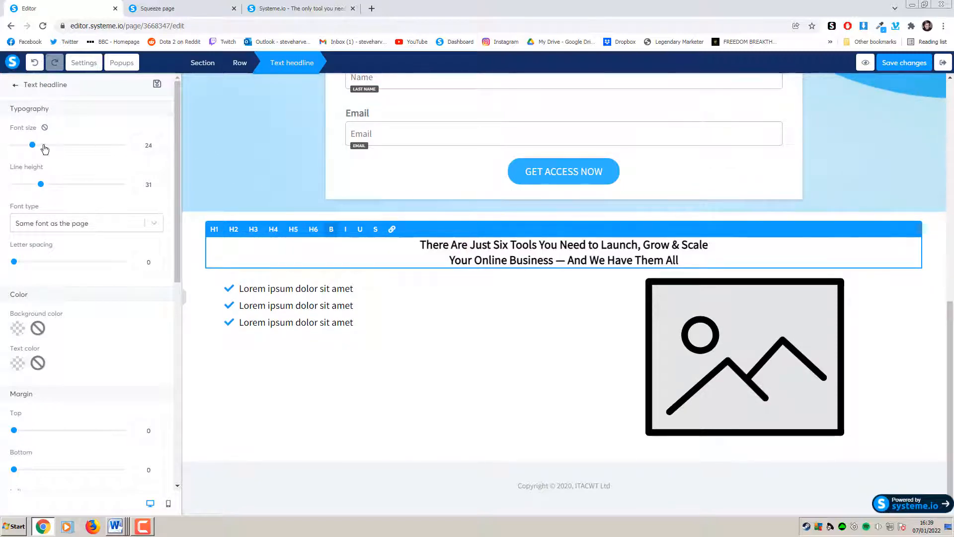
drag(32, 145, 44, 147)
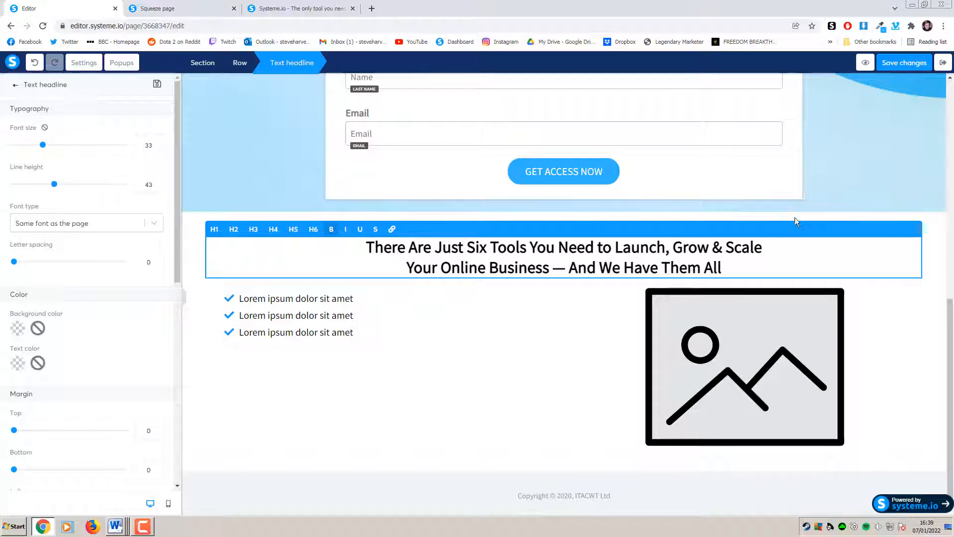
click(893, 297)
scroll(891, 279, up, 10)
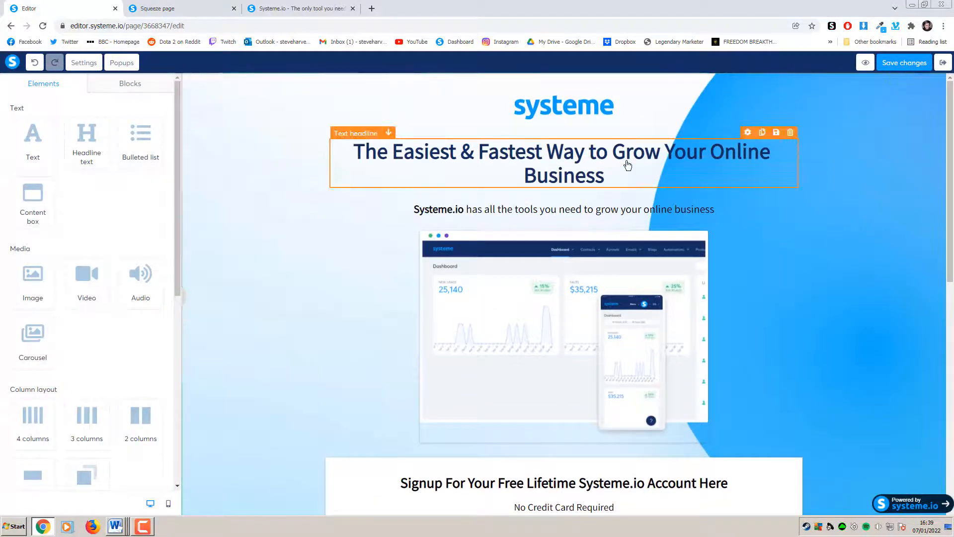
Copy the hero headline's navy text colour value, 142D63
double_click(606, 165)
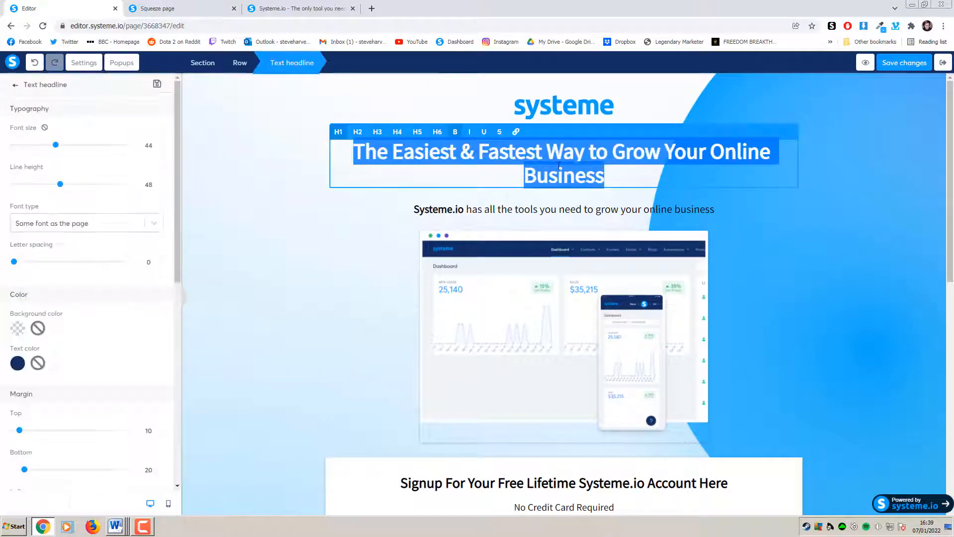
click(632, 175)
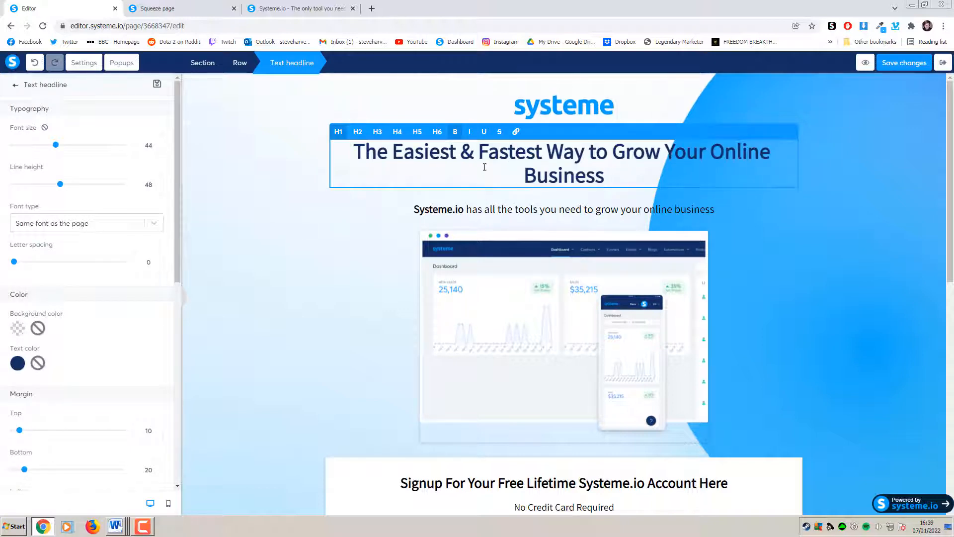
click(18, 364)
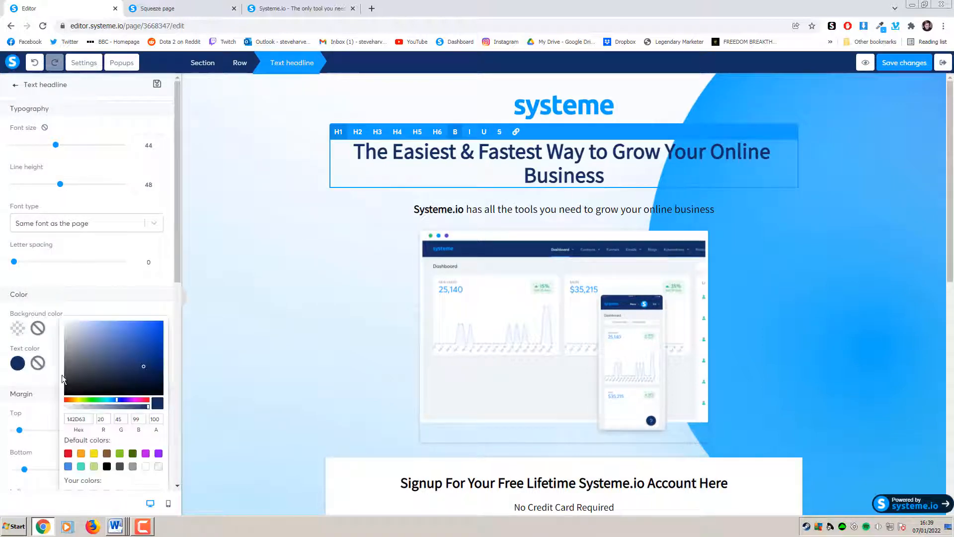
drag(90, 419, 59, 423)
click(115, 277)
click(323, 271)
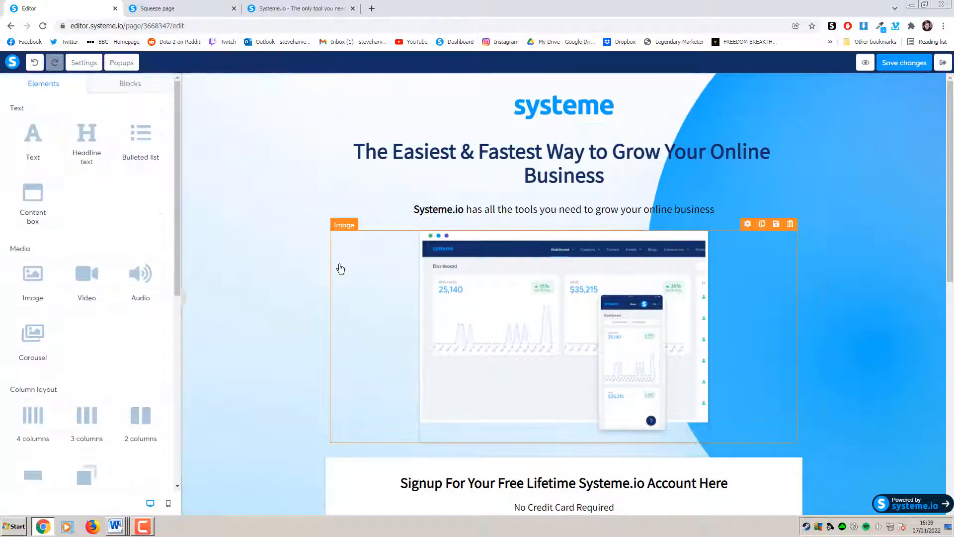
scroll(341, 270, down, 6)
scroll(341, 270, down, 3)
Apply the navy 142D63 text colour to the six-tools headline and preview the page
click(468, 249)
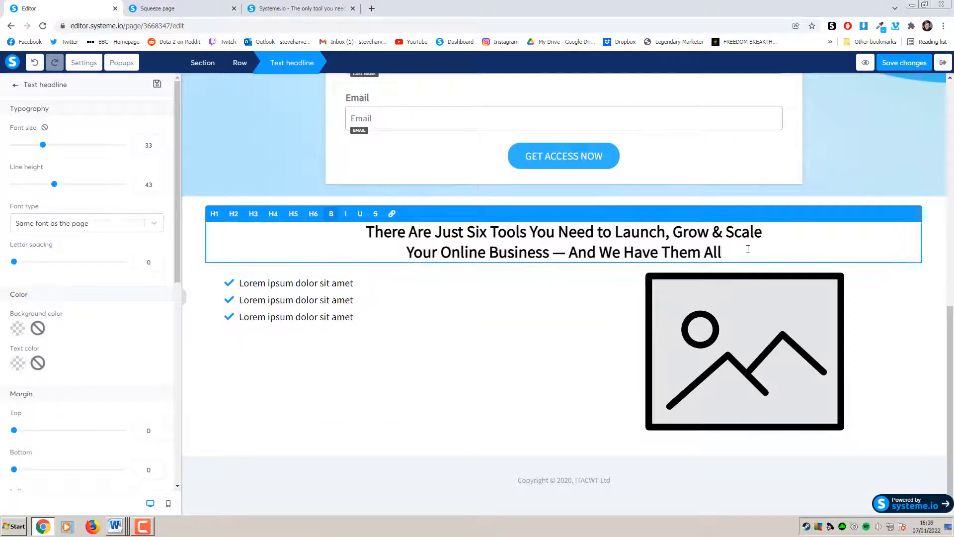
drag(746, 249, 345, 240)
click(18, 362)
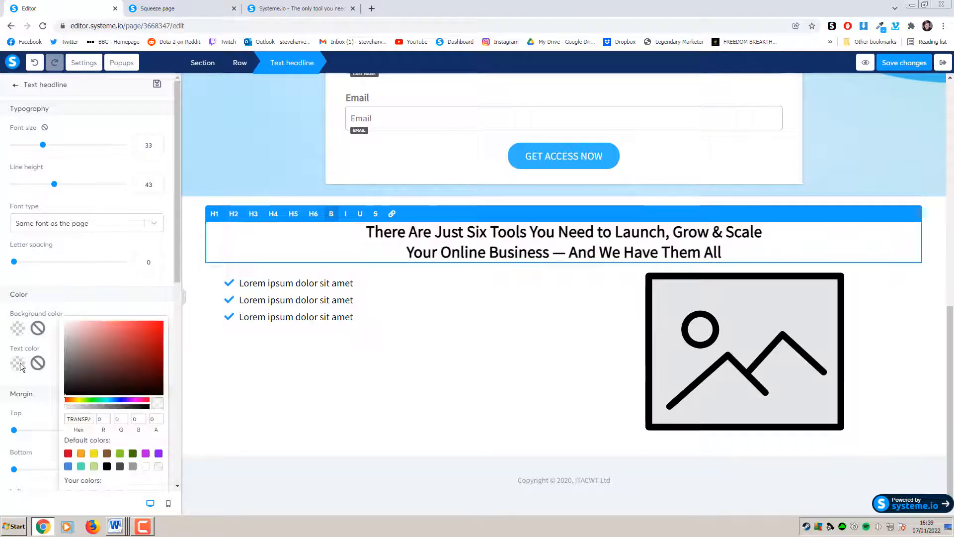
click(82, 419)
key(ctrl+a)
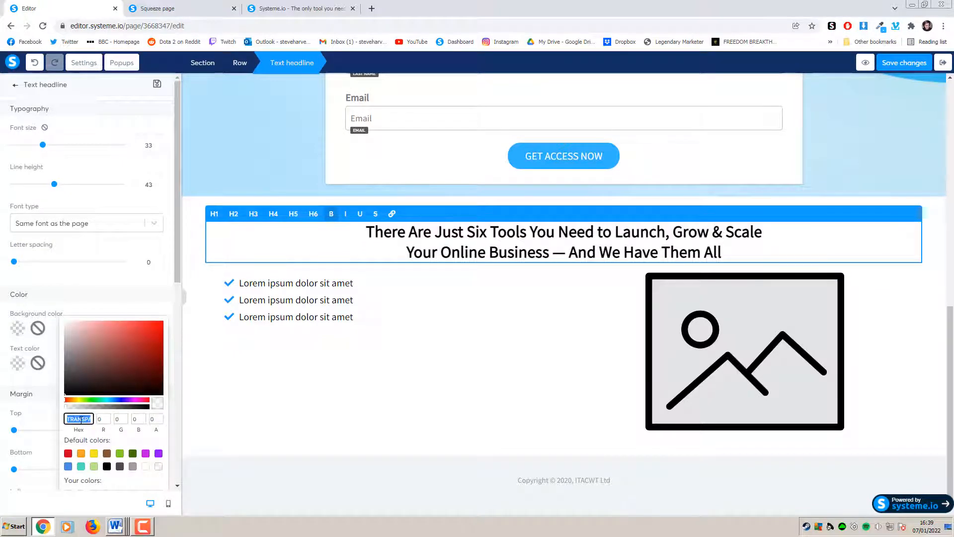
key(ctrl+v)
click(115, 286)
click(500, 343)
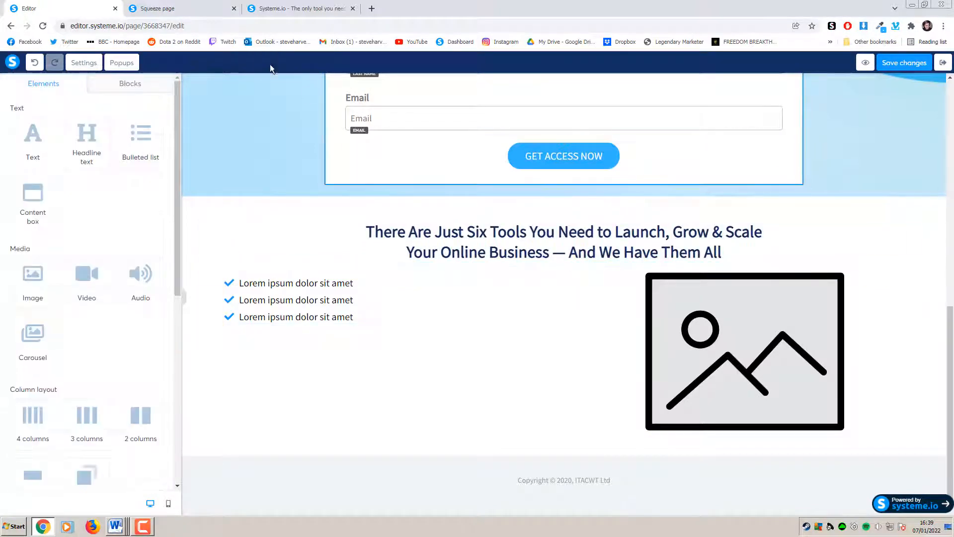
click(164, 9)
click(95, 15)
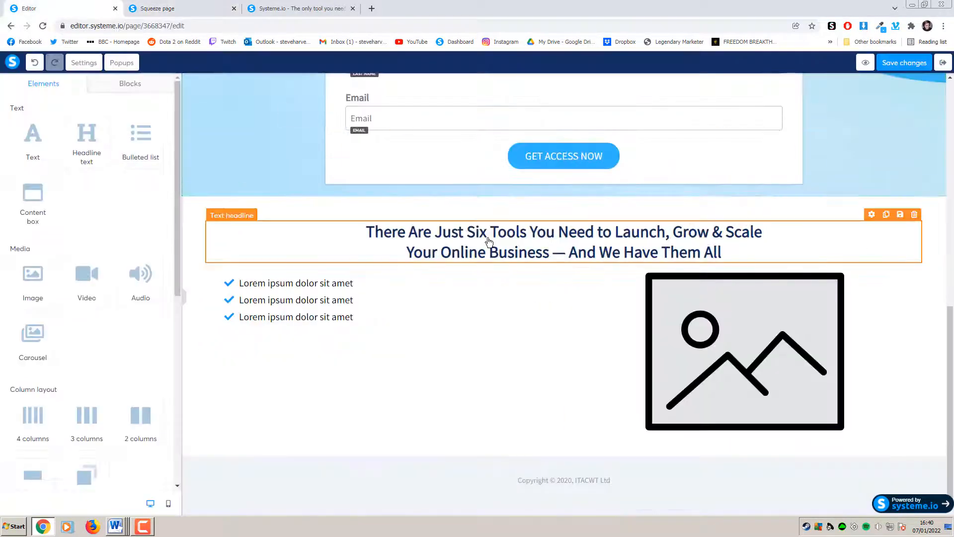
Give the six-tools headline a 14 px bottom margin
triple_click(486, 242)
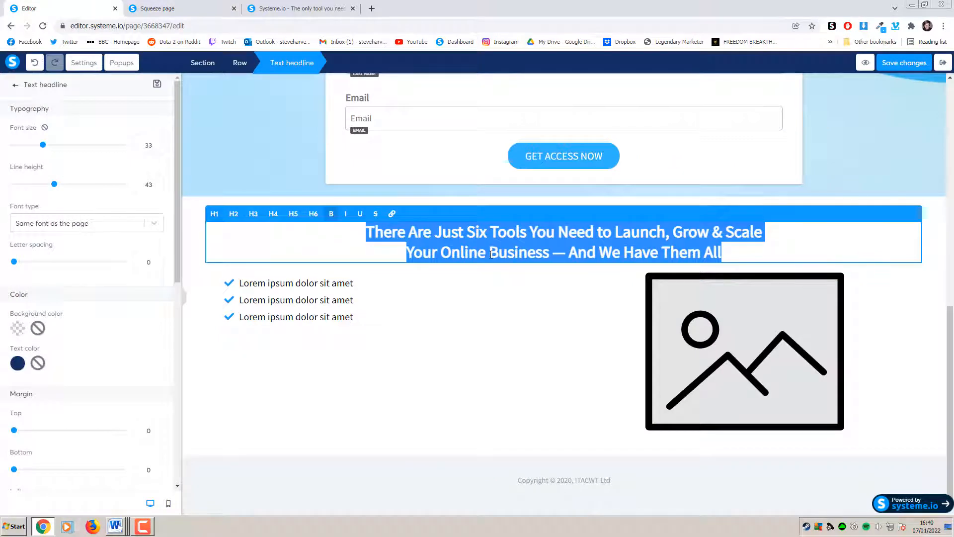
click(492, 252)
scroll(130, 323, down, 4)
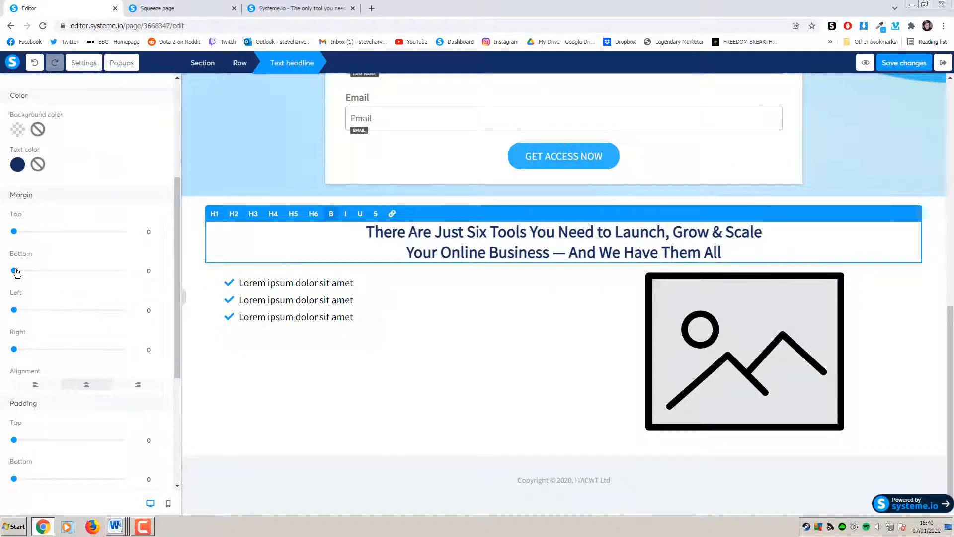
drag(15, 271, 26, 277)
click(523, 354)
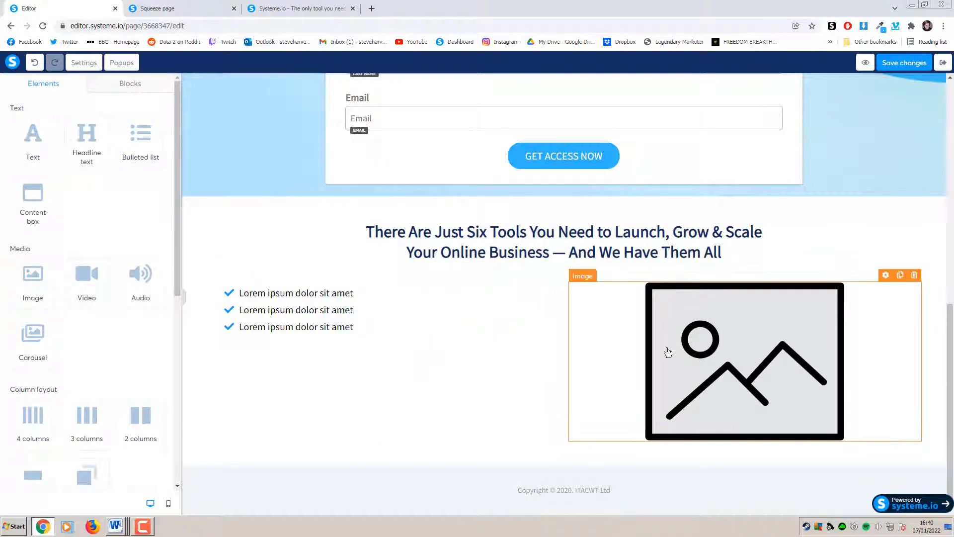
Swap the placeholder image for the saved 60b765e8f09b6_Groupe25523x1.png editor screenshot
click(719, 352)
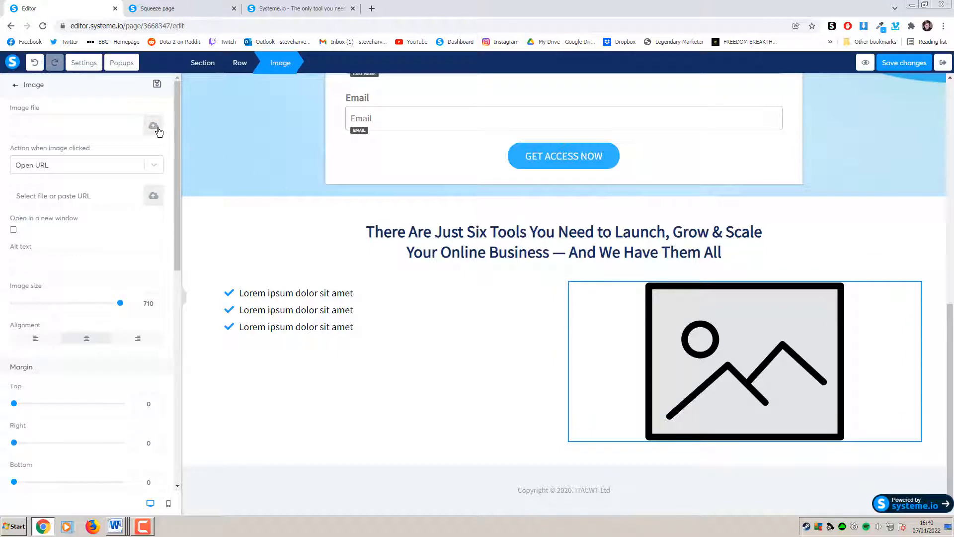
click(154, 127)
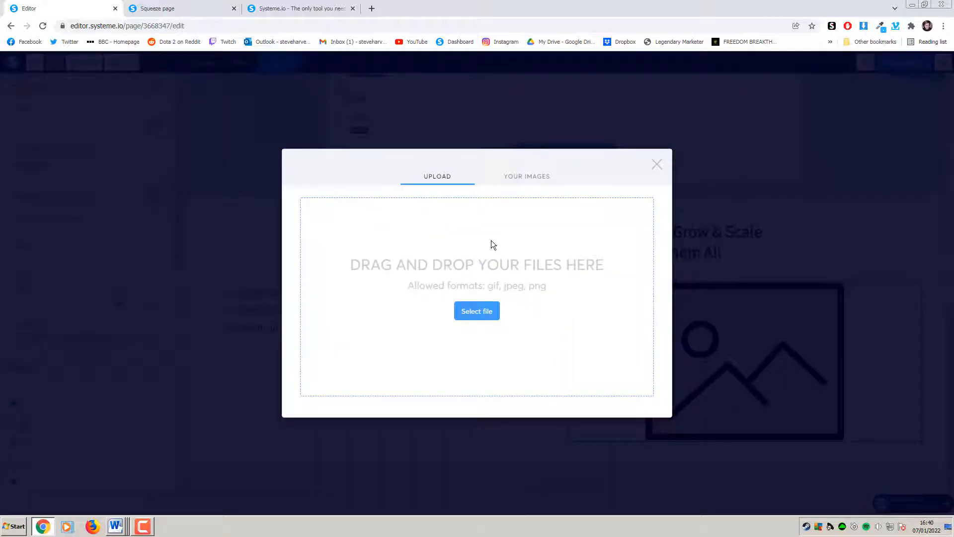
click(534, 179)
click(358, 208)
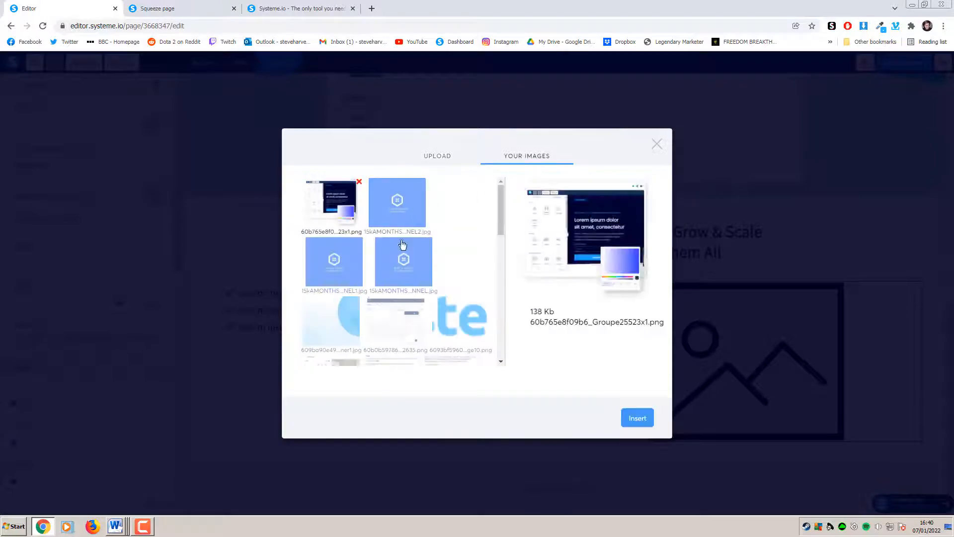
click(280, 8)
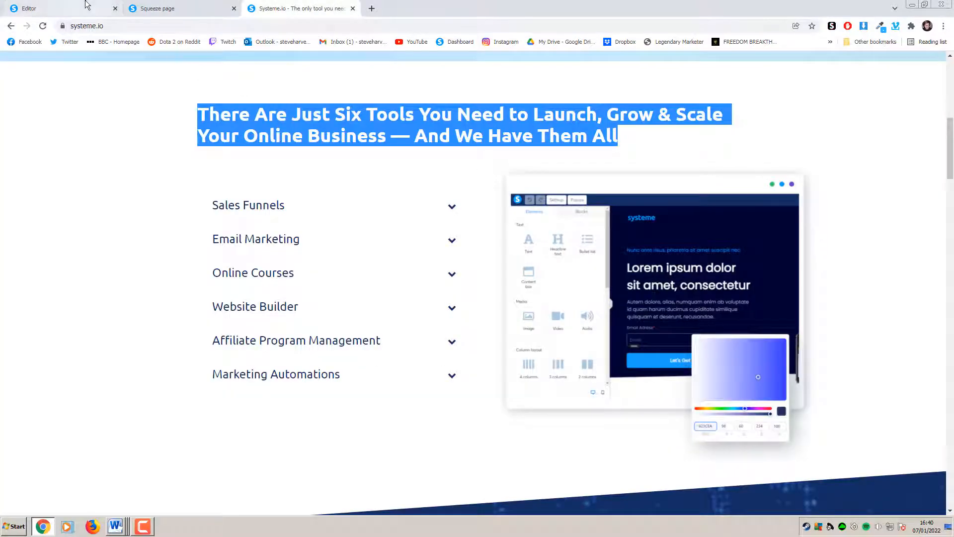
click(67, 8)
click(636, 416)
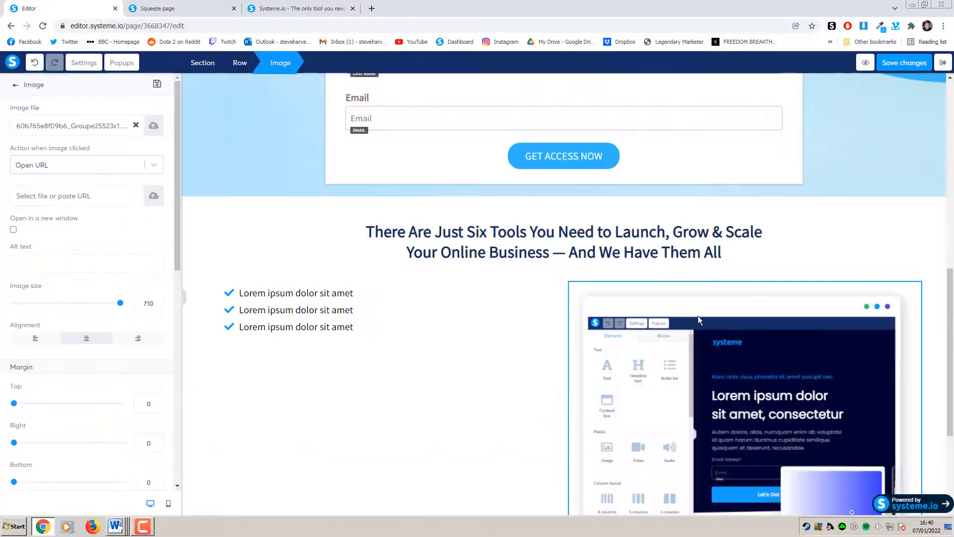
click(831, 230)
scroll(831, 230, down, 3)
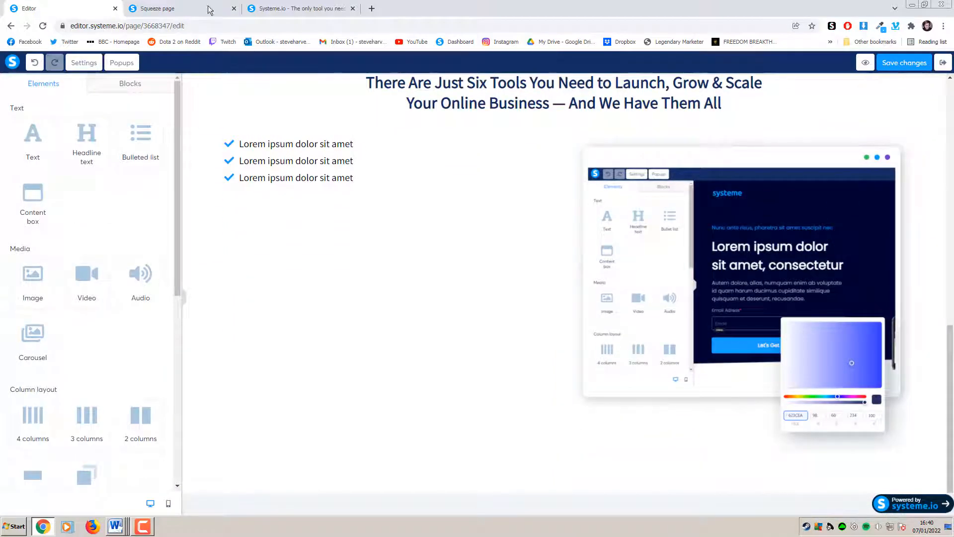
click(209, 10)
click(102, 11)
Shrink the editor screenshot's image size from 710 to about 498
scroll(216, 232, up, 1)
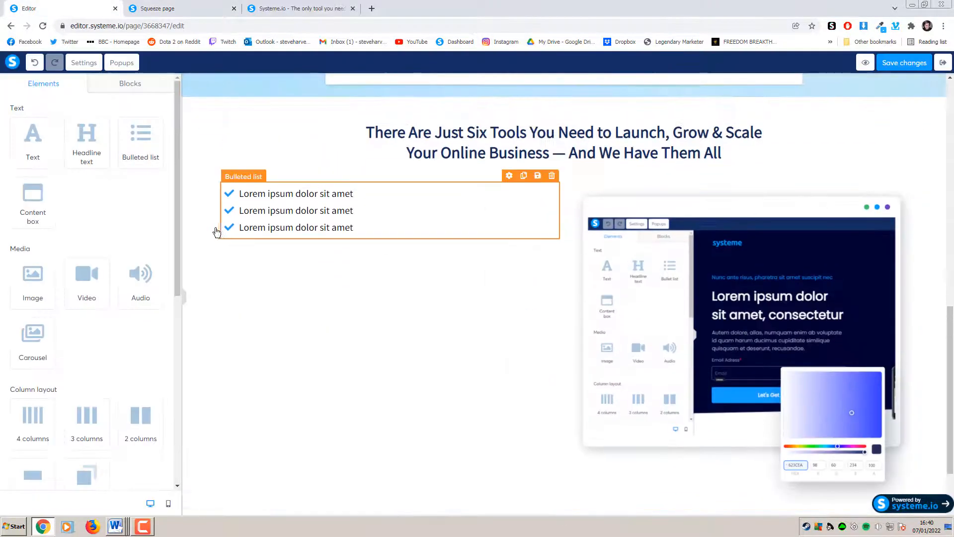
click(669, 303)
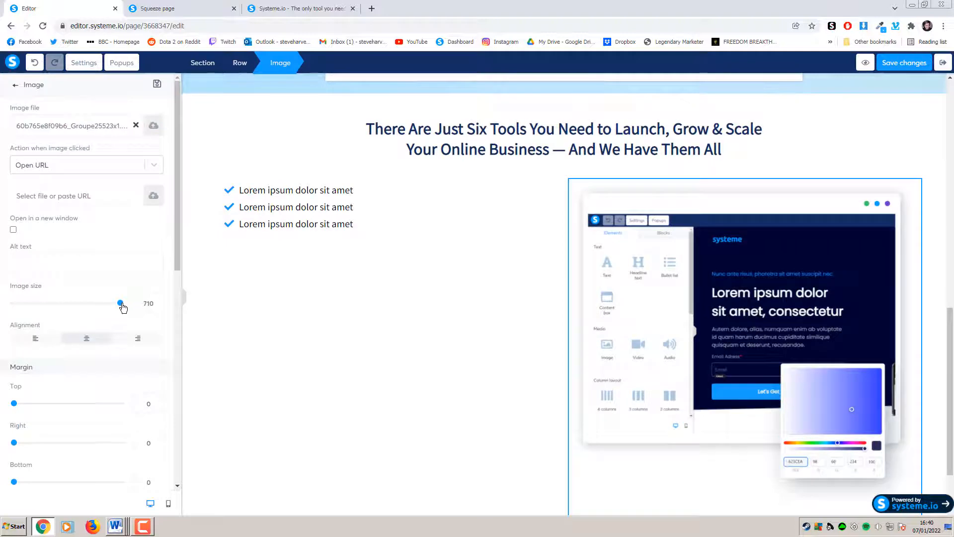
drag(123, 308, 90, 312)
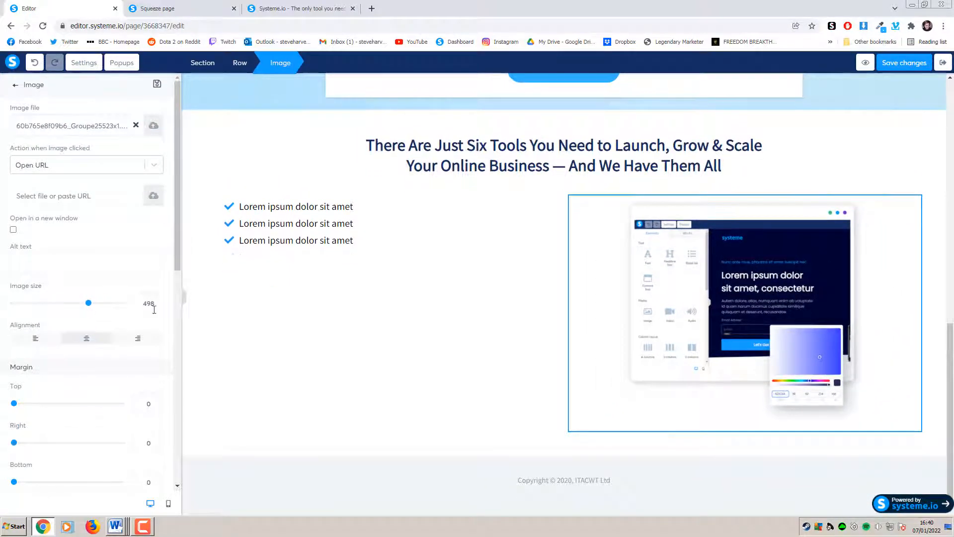
click(537, 272)
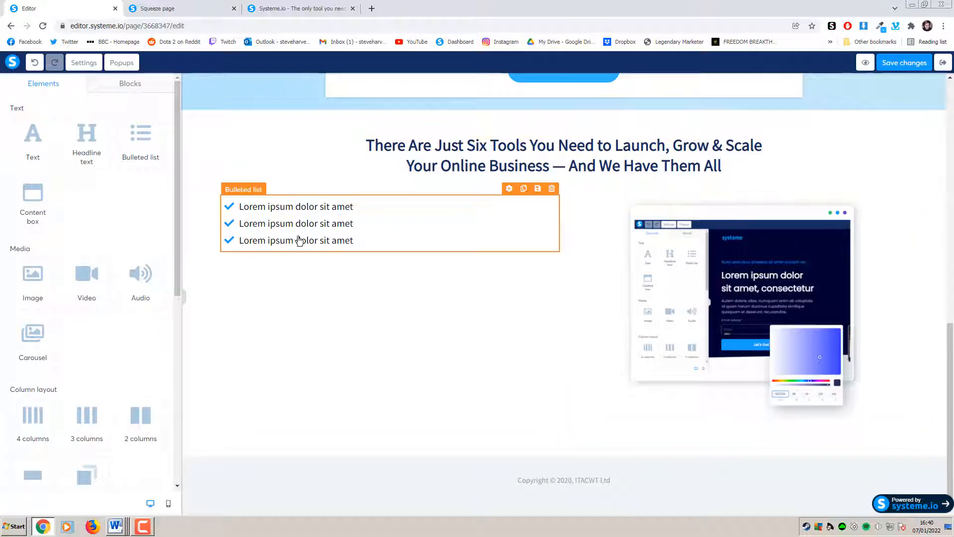
Paste the six copied tool titles over the bullets, then undo the badly formatted paste
click(294, 8)
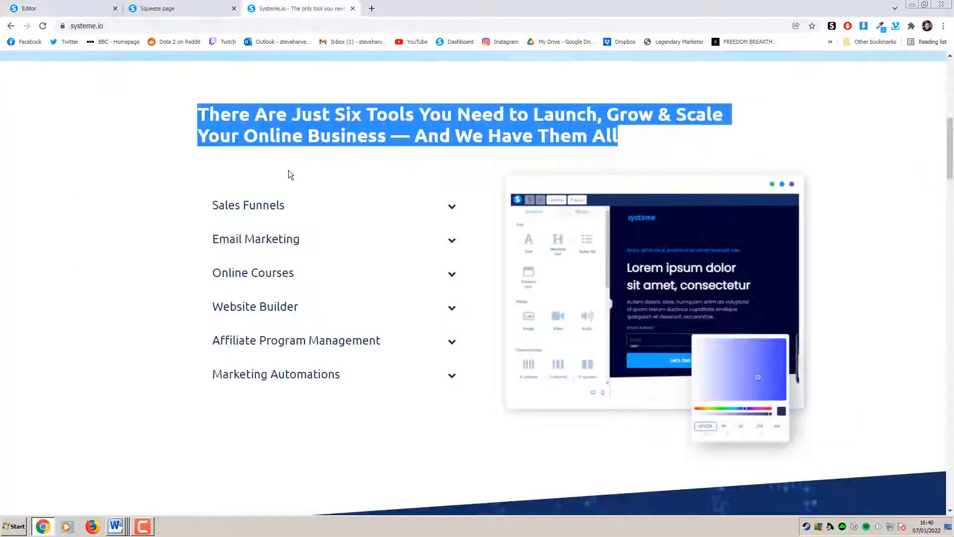
click(195, 215)
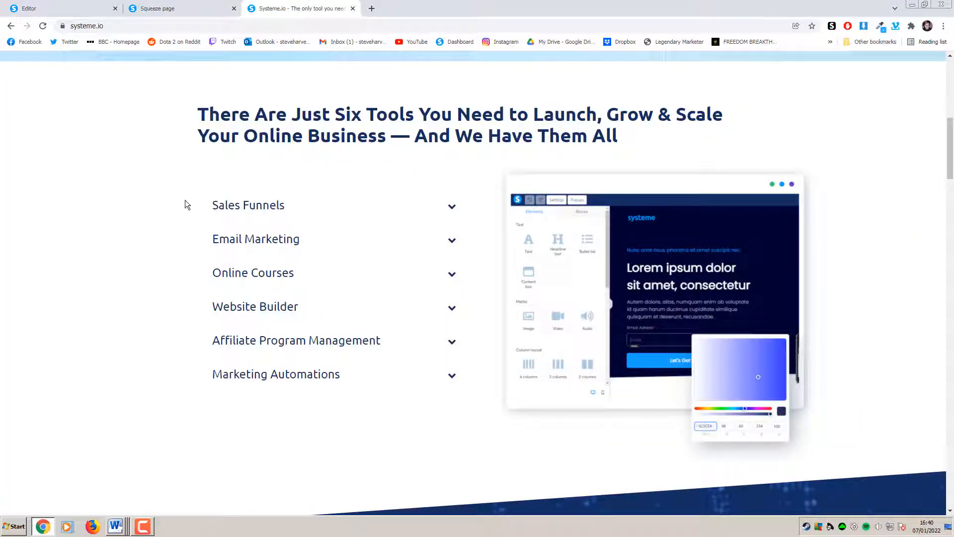
drag(195, 208, 355, 380)
key(ctrl+c)
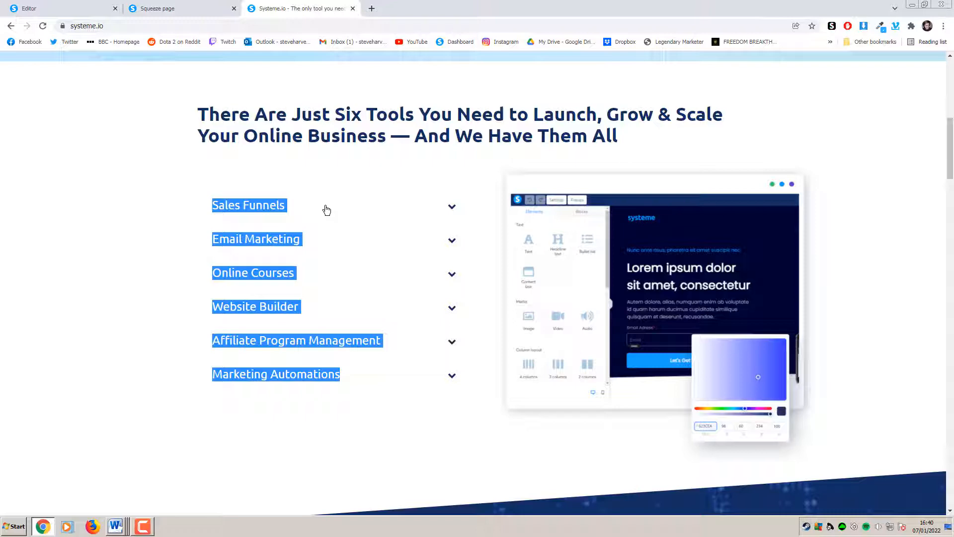
click(97, 8)
click(354, 235)
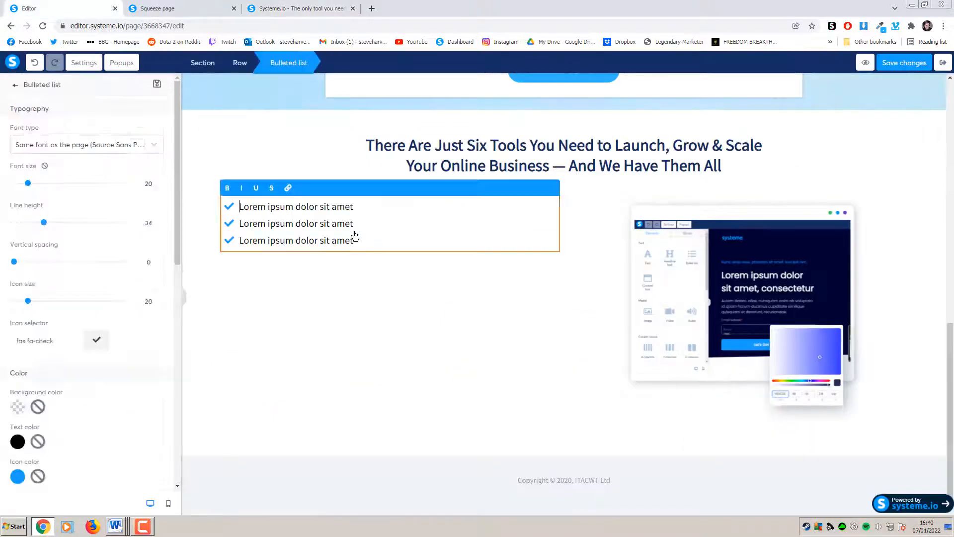
drag(355, 236, 233, 205)
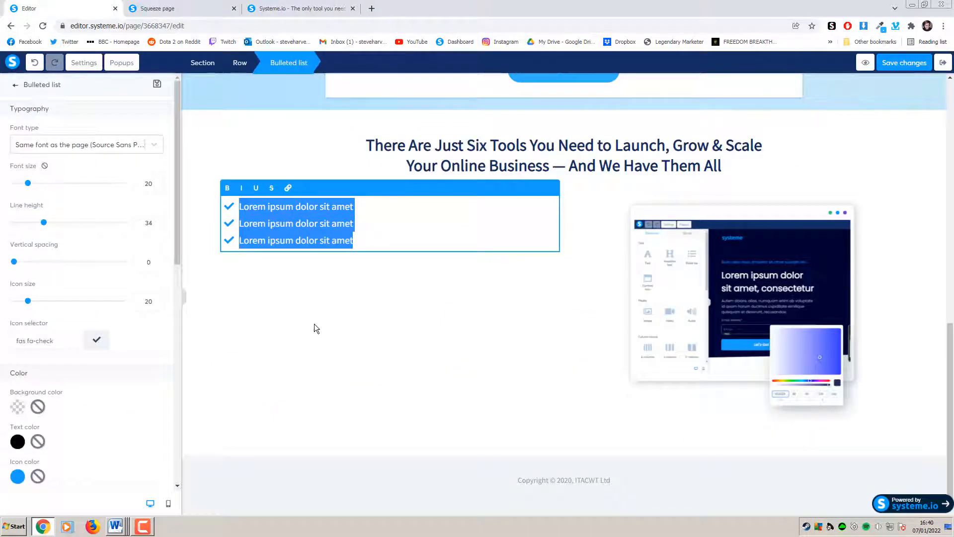
key(ctrl+v)
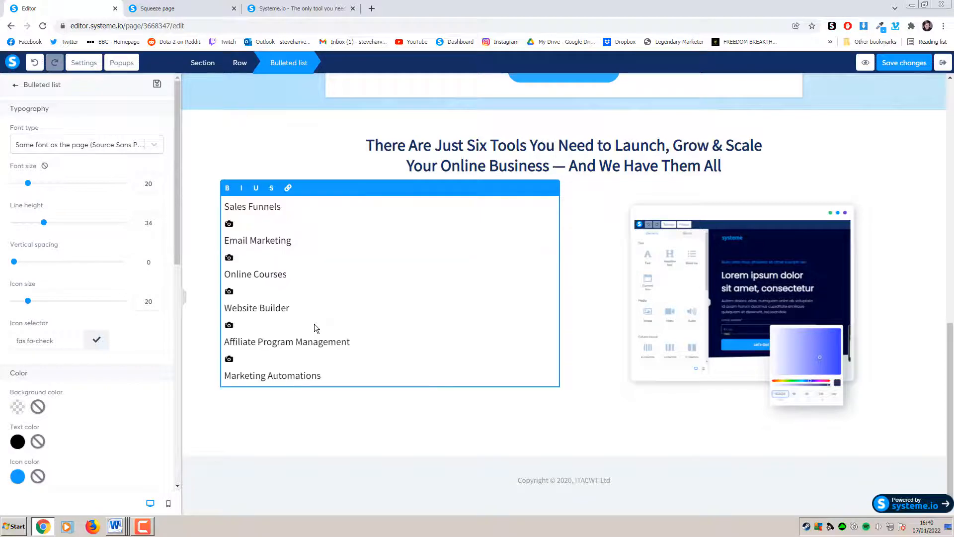
key(ctrl+z)
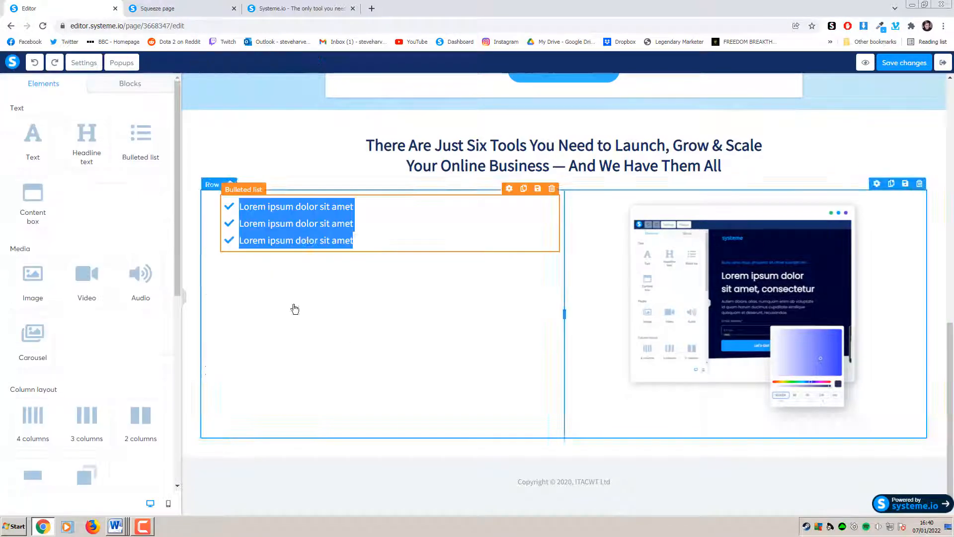
click(367, 214)
click(363, 205)
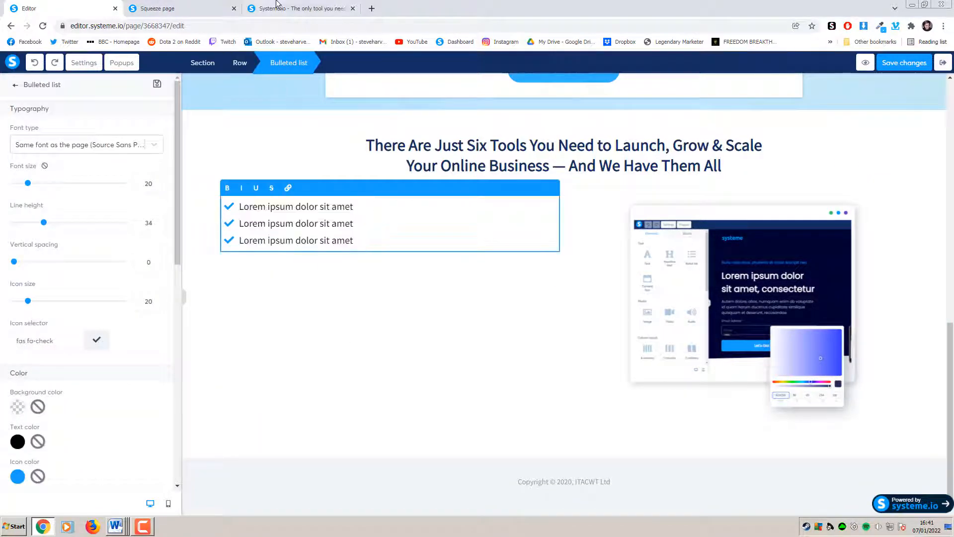
click(277, 8)
click(60, 8)
Retype the three bullets as Sales Funnels, Email Marketing and Online Courses
drag(354, 224, 239, 207)
drag(353, 207, 240, 207)
text(Sa)
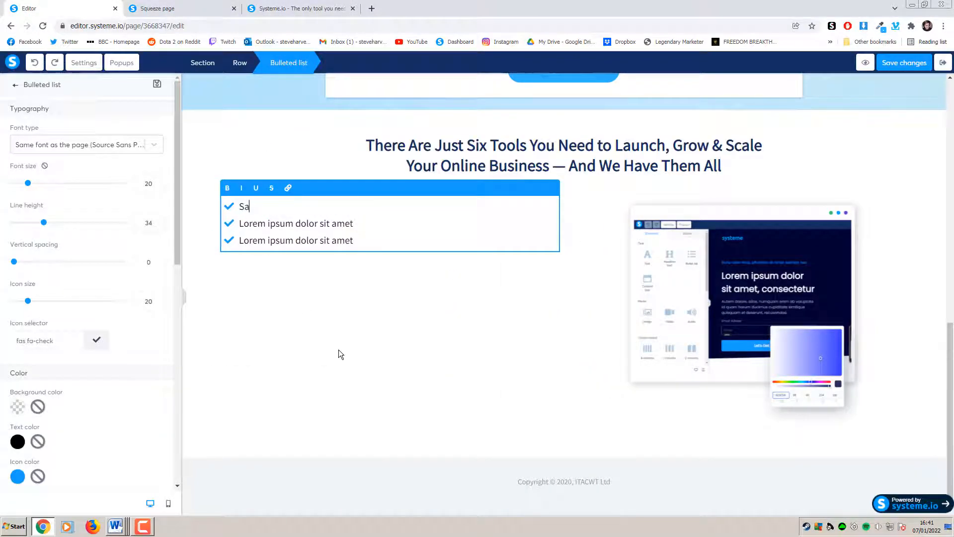
text(les Funnels)
click(257, 5)
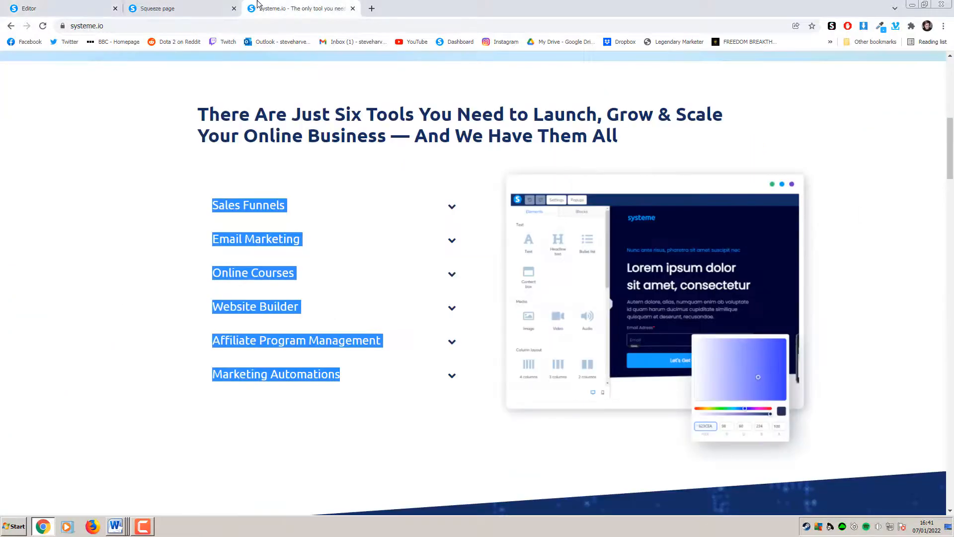
click(59, 8)
drag(385, 223, 231, 226)
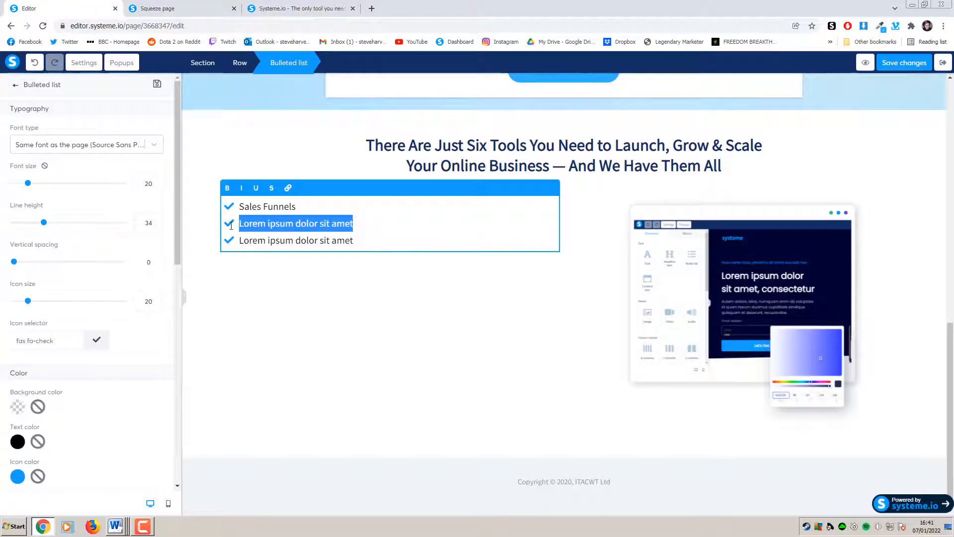
text(Email Marketing)
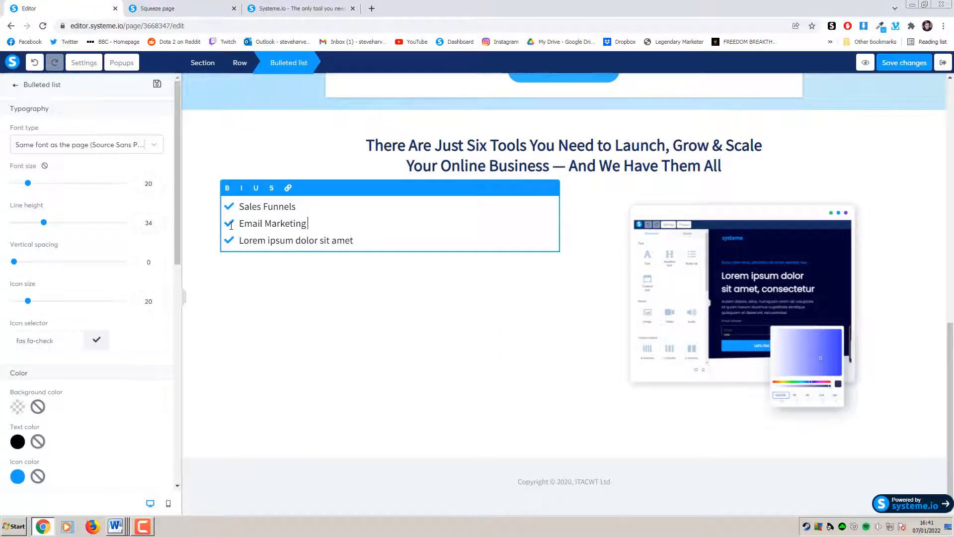
drag(354, 241, 238, 240)
text(O)
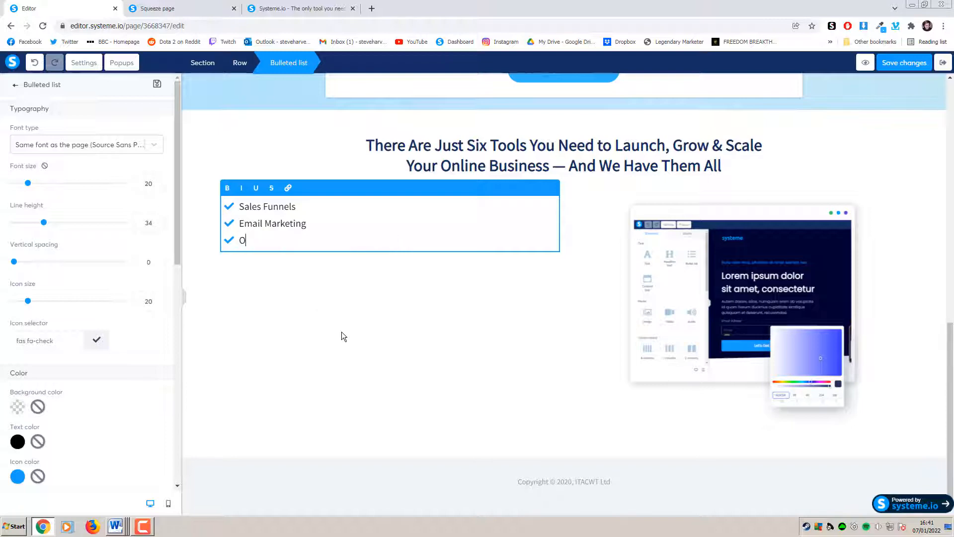
text(nline Courses)
Add bullets for Website Builder, Affiliate Program Management and Marketing Automations
key(Return)
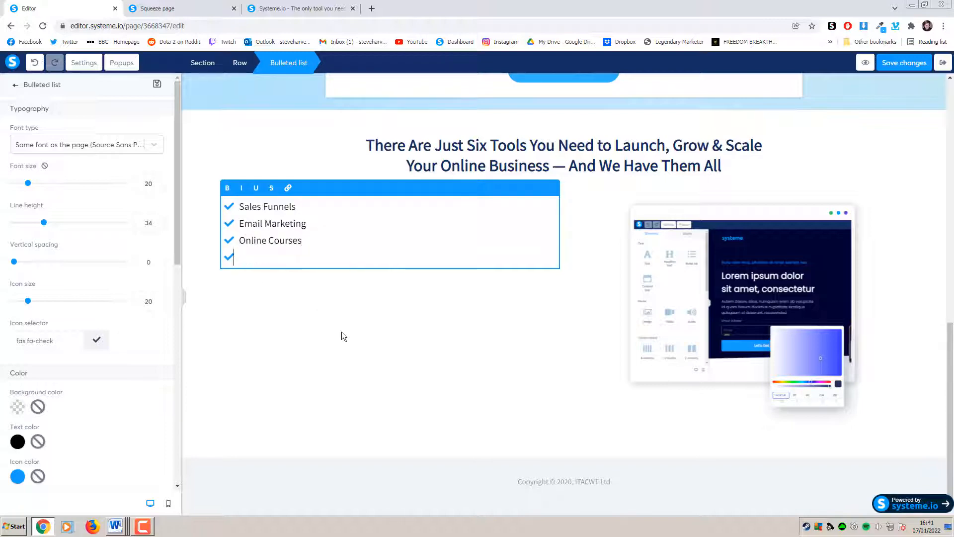
click(300, 8)
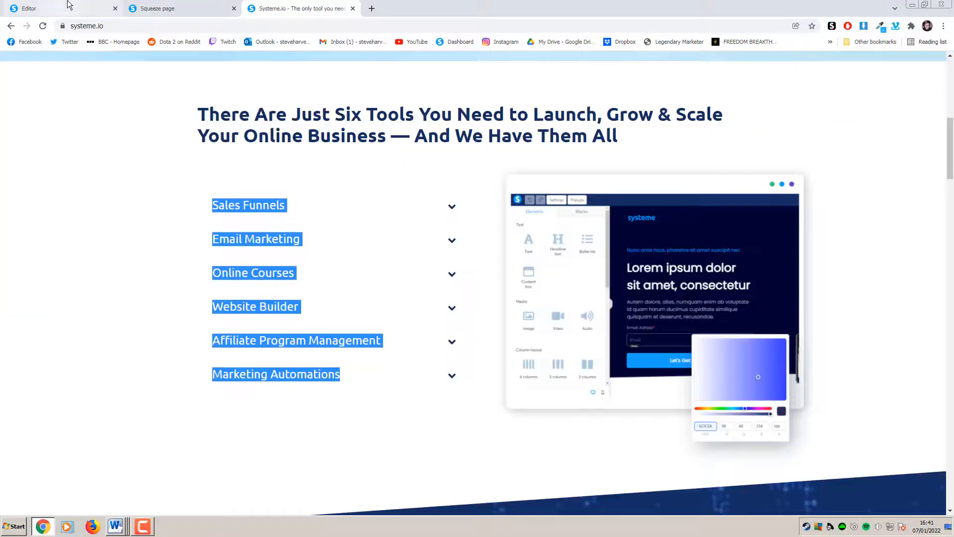
click(68, 7)
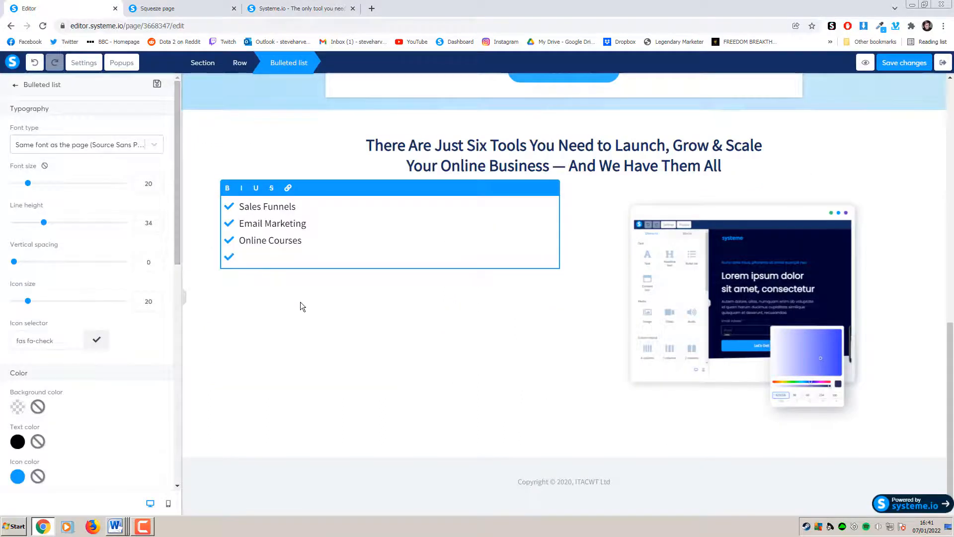
text(Website Bui)
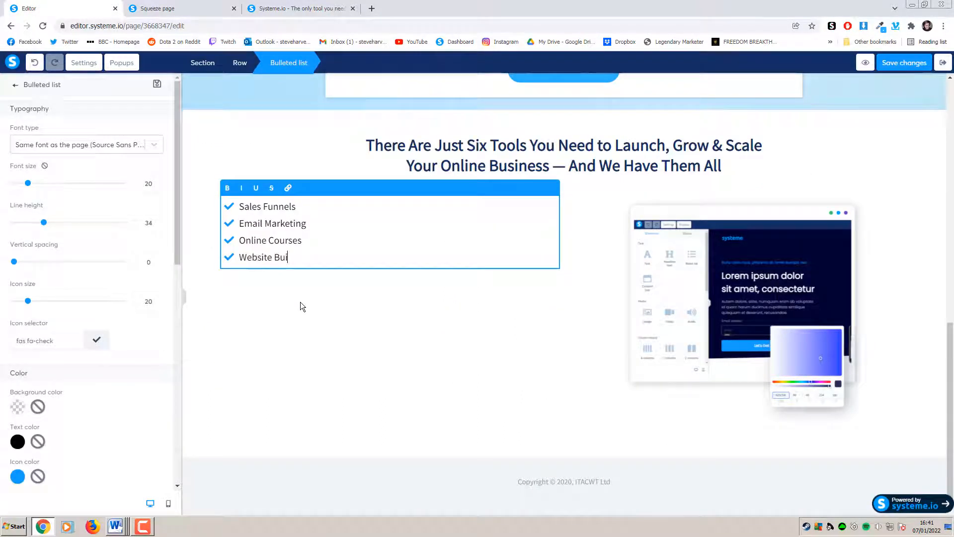
text(lder)
key(Return)
text(AFFI)
key(BackSpace)
key(BackSpace)
key(BackSpace)
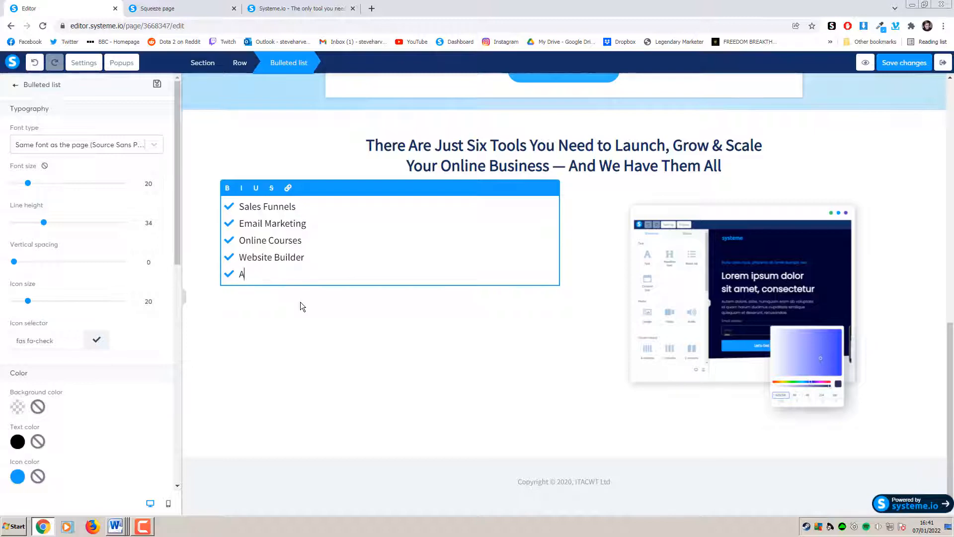
text(ffiliate Program )
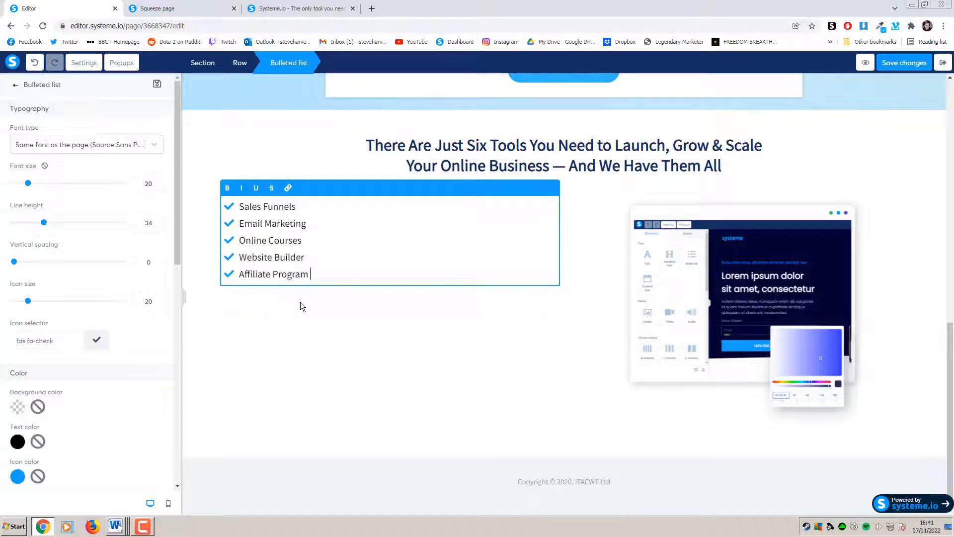
text(Management)
key(Return)
click(301, 7)
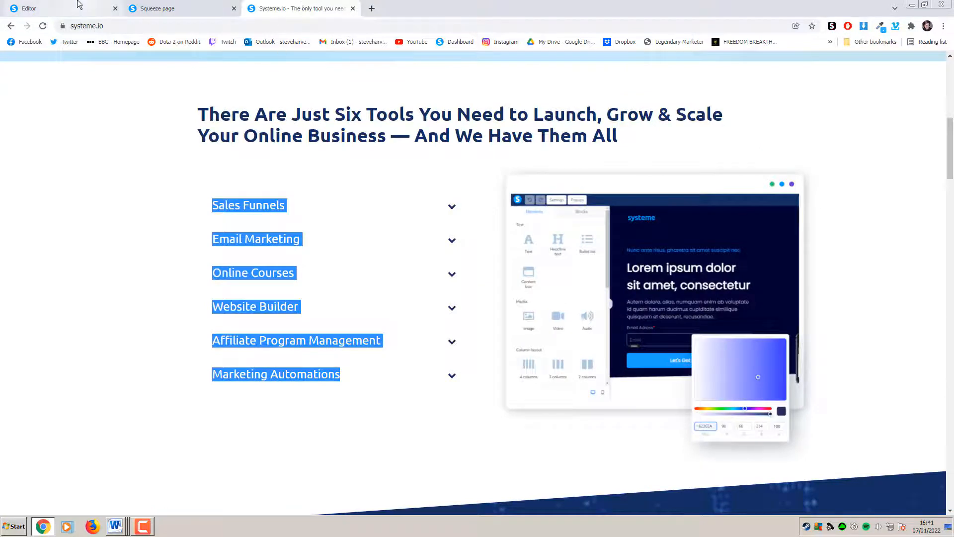
click(78, 5)
text(Marketing )
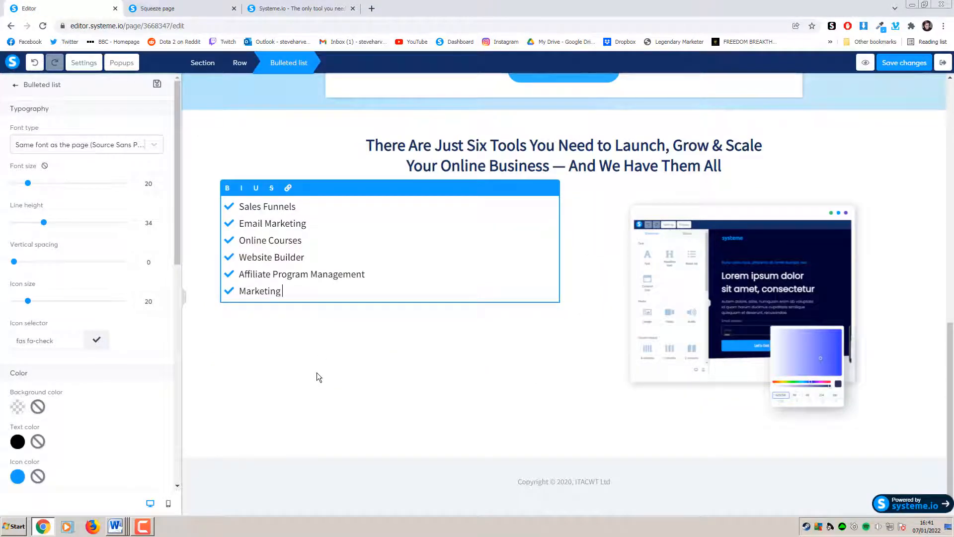
text(Automations)
click(417, 360)
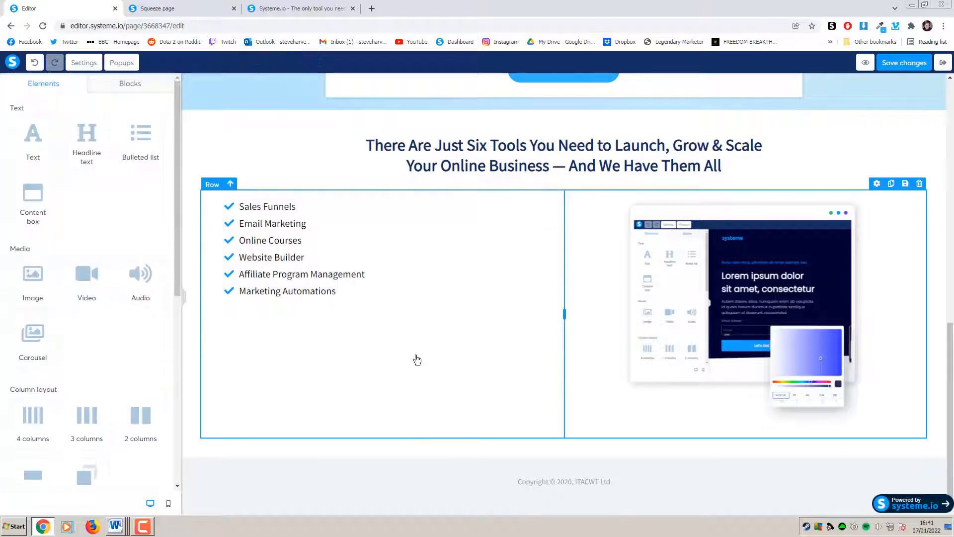
click(932, 182)
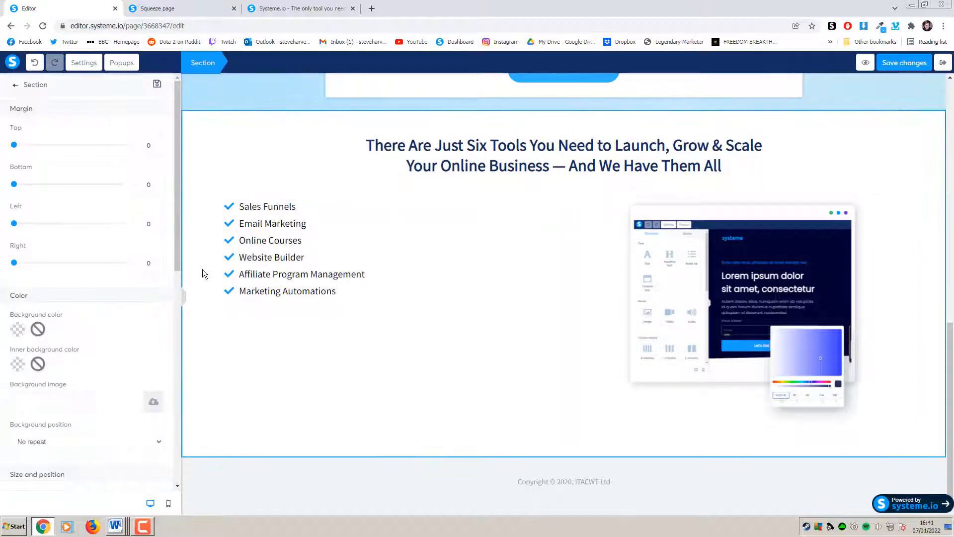
Set the six-tools section's content width to Medium and preview the published page
click(184, 297)
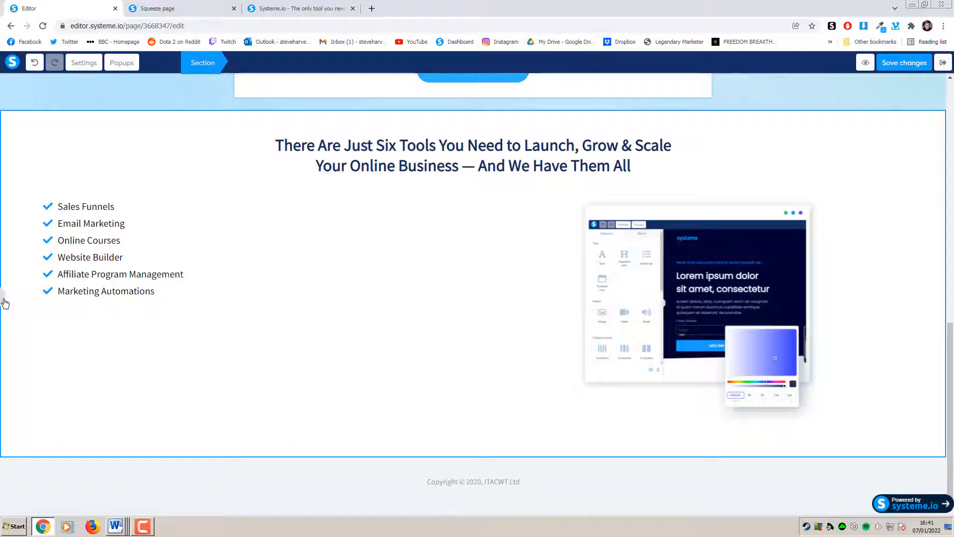
click(5, 303)
scroll(89, 323, down, 5)
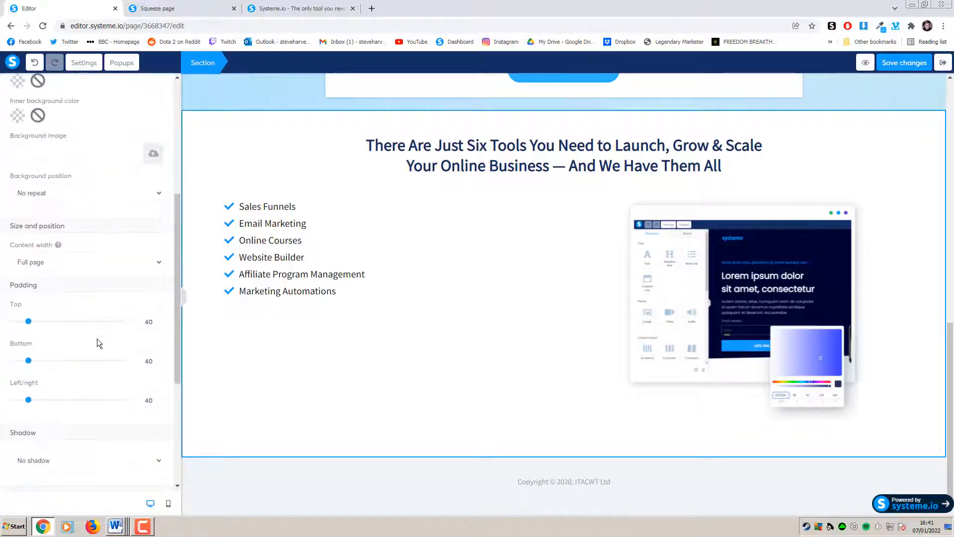
scroll(97, 338, up, 2)
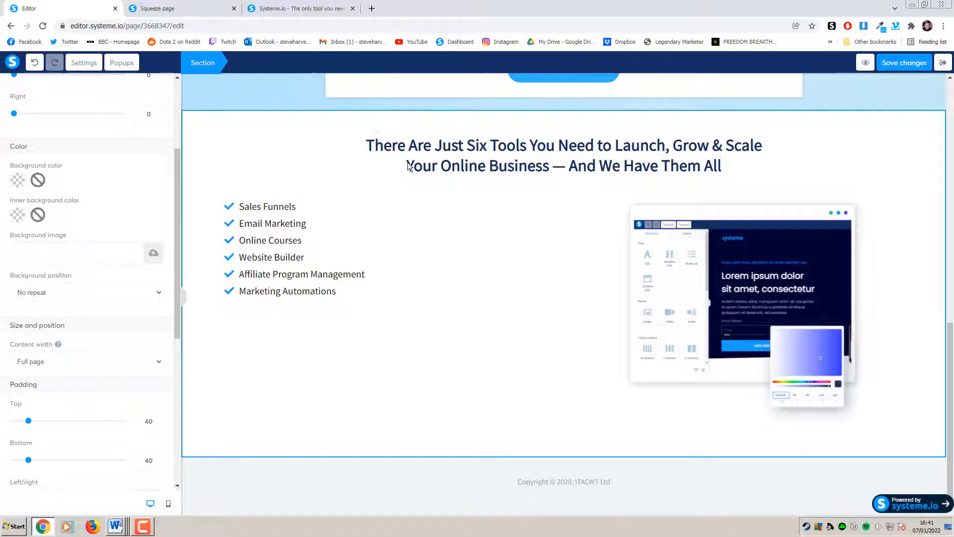
click(279, 119)
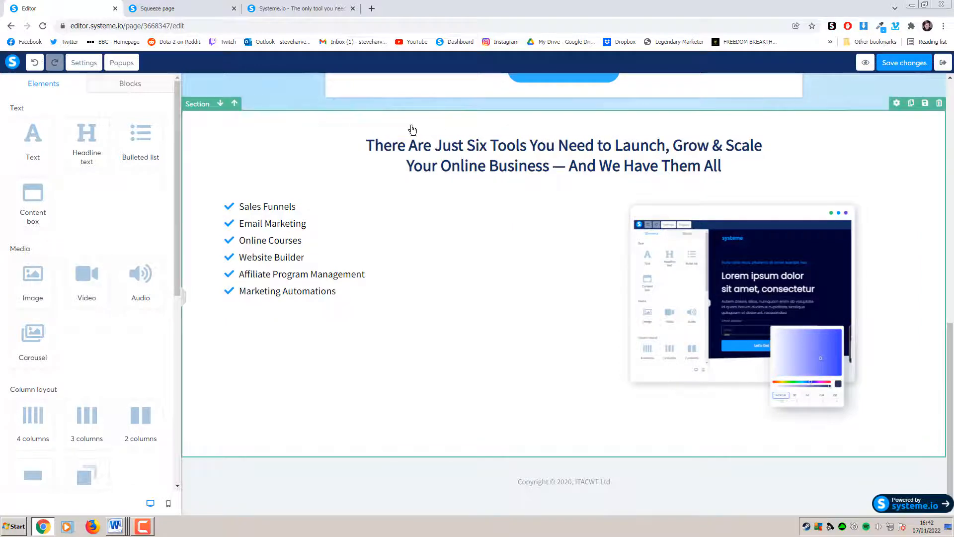
click(238, 122)
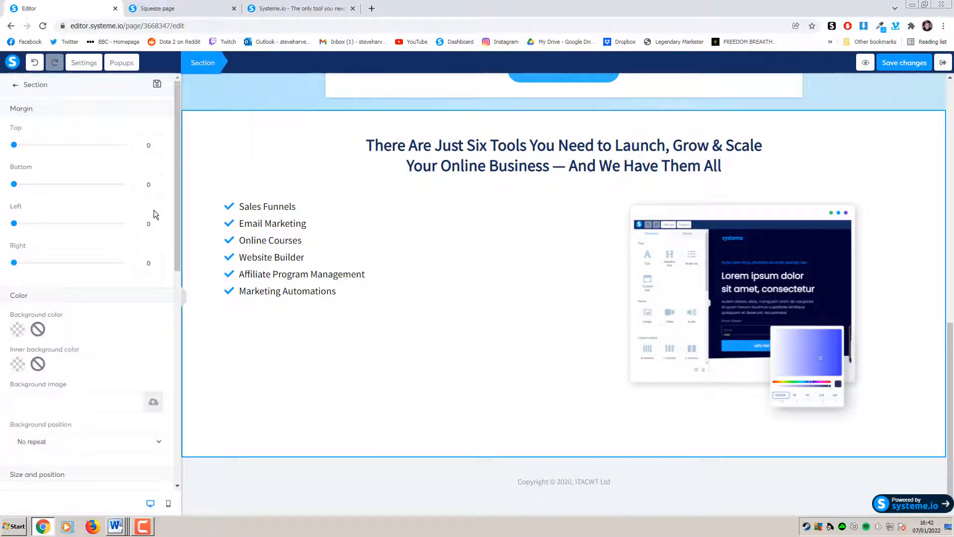
scroll(120, 276, down, 4)
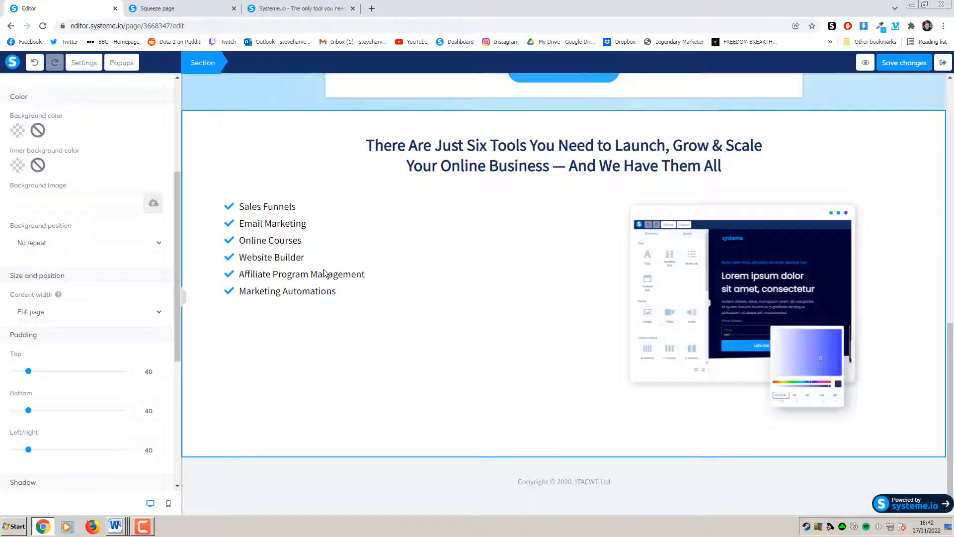
click(108, 315)
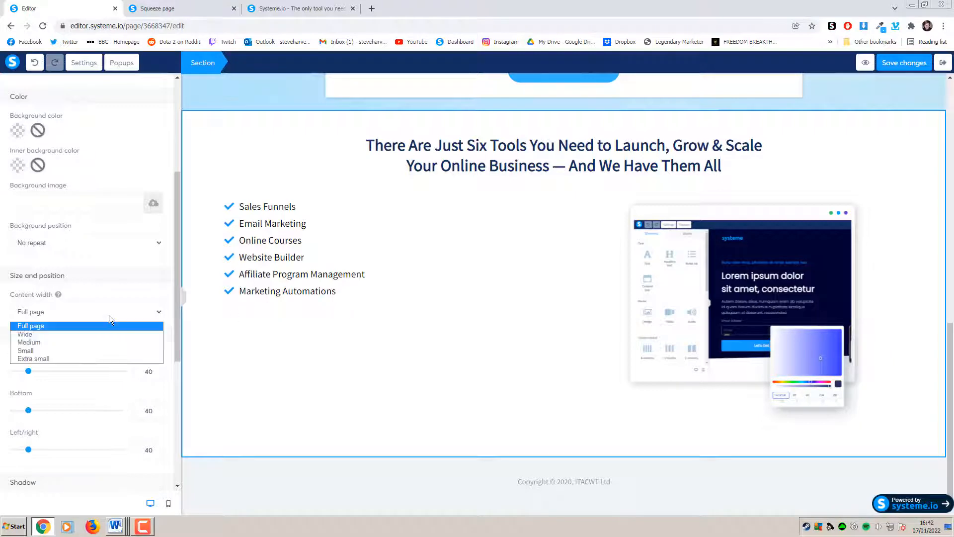
click(65, 342)
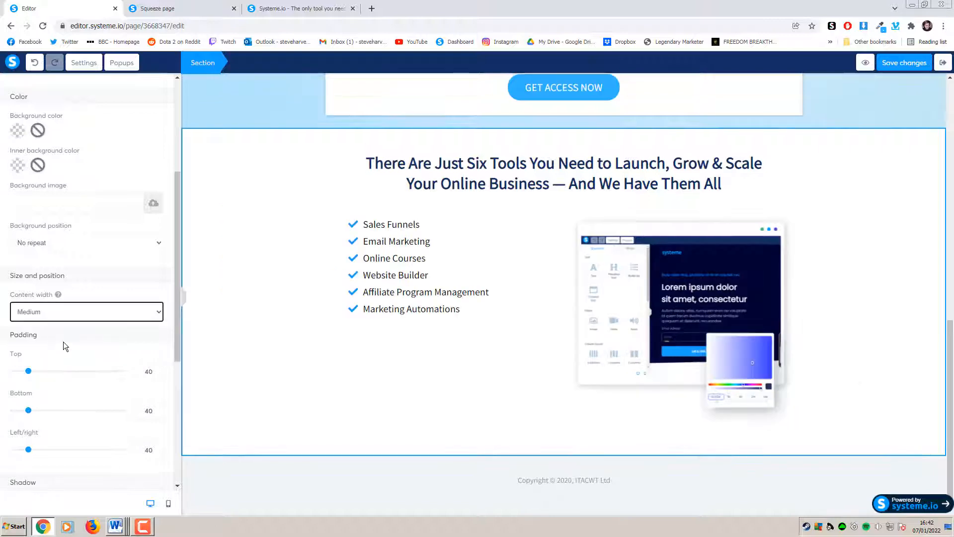
click(863, 304)
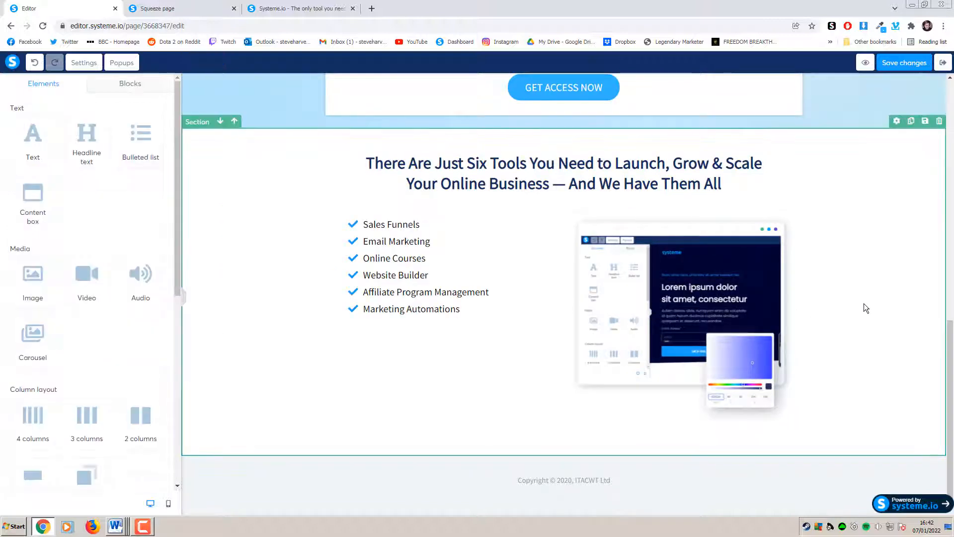
click(204, 5)
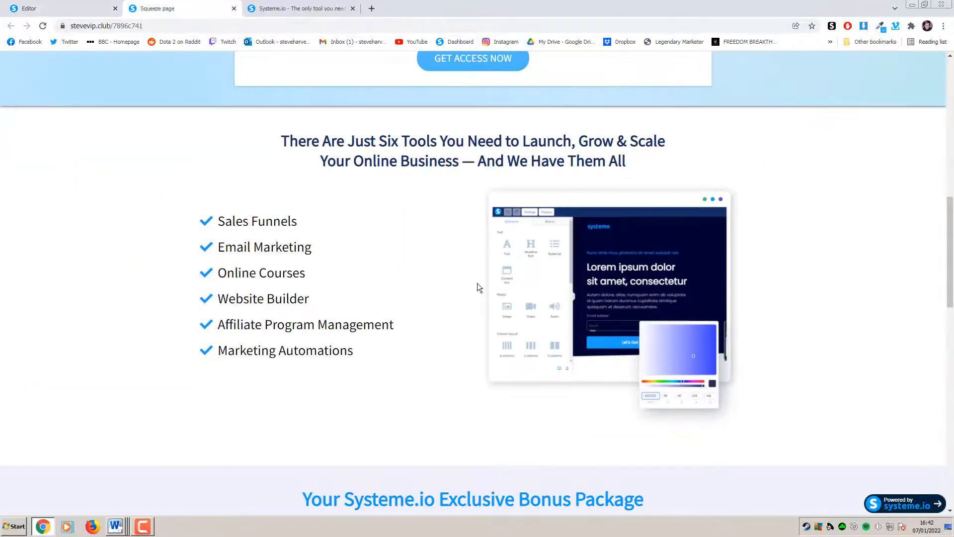
click(103, 5)
click(461, 262)
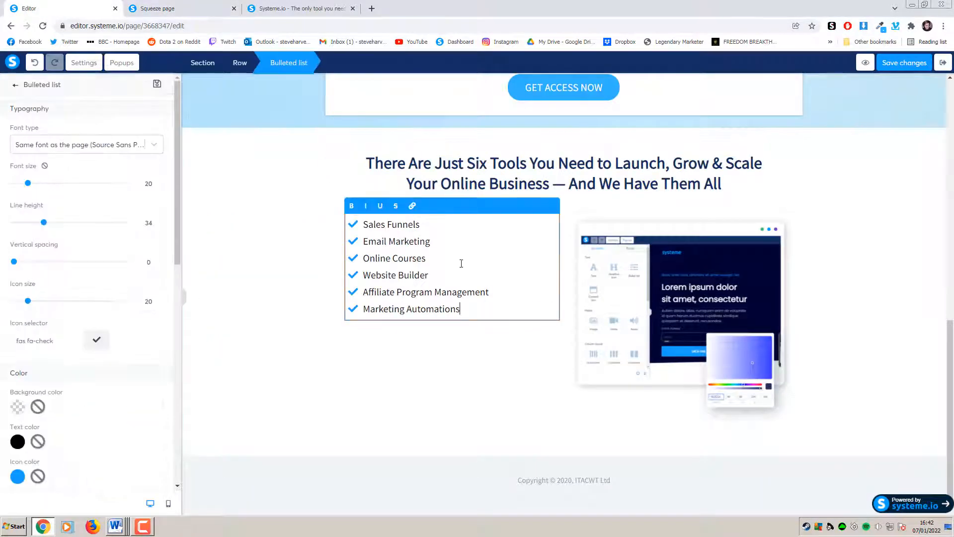
Set all six list items to font size 24 with line height 43
drag(462, 310, 323, 231)
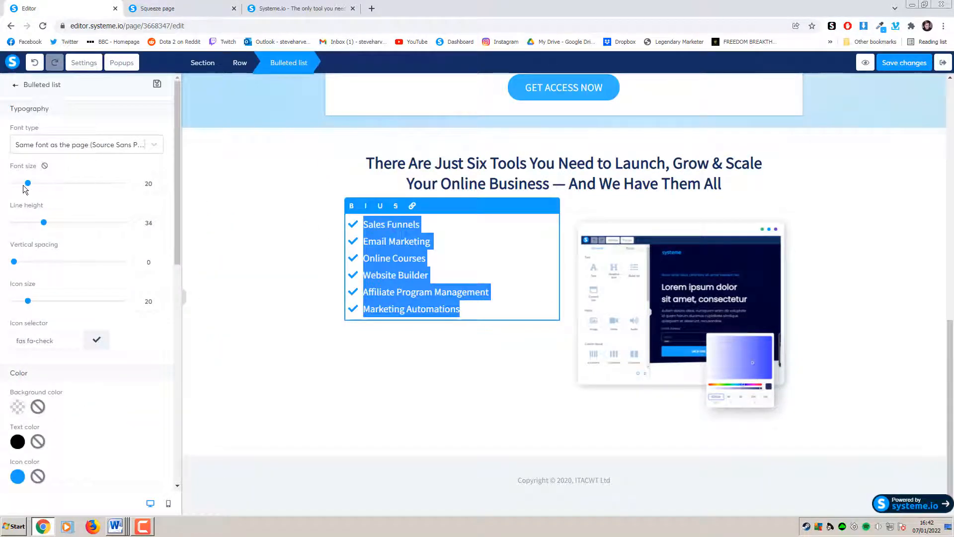
drag(27, 184, 33, 187)
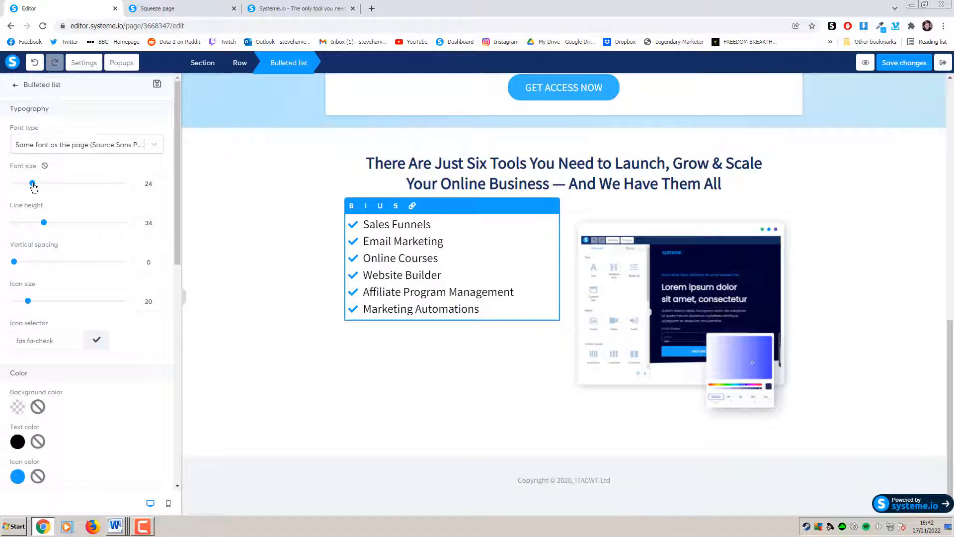
drag(47, 224, 58, 226)
click(275, 252)
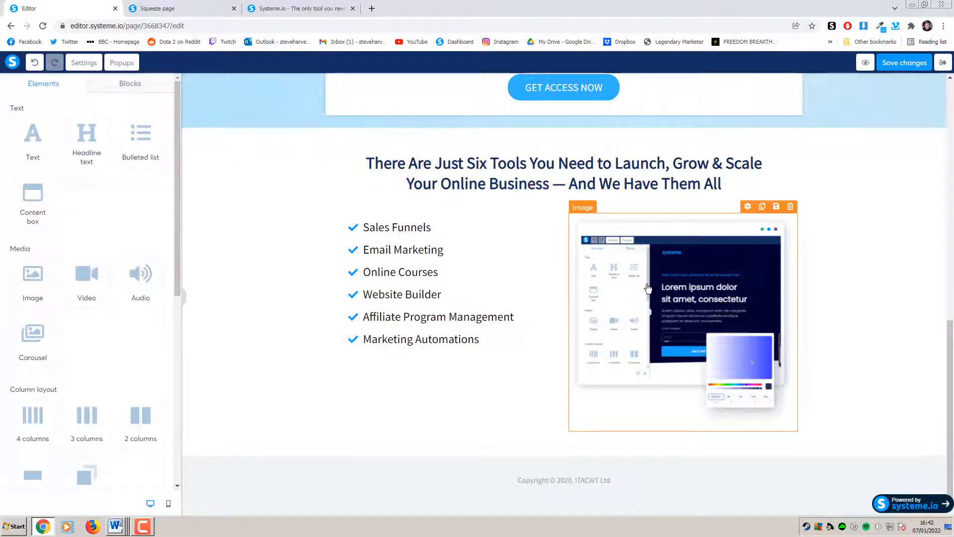
click(265, 9)
Switch the six-tools section's content width back to Wide
click(188, 4)
click(78, 4)
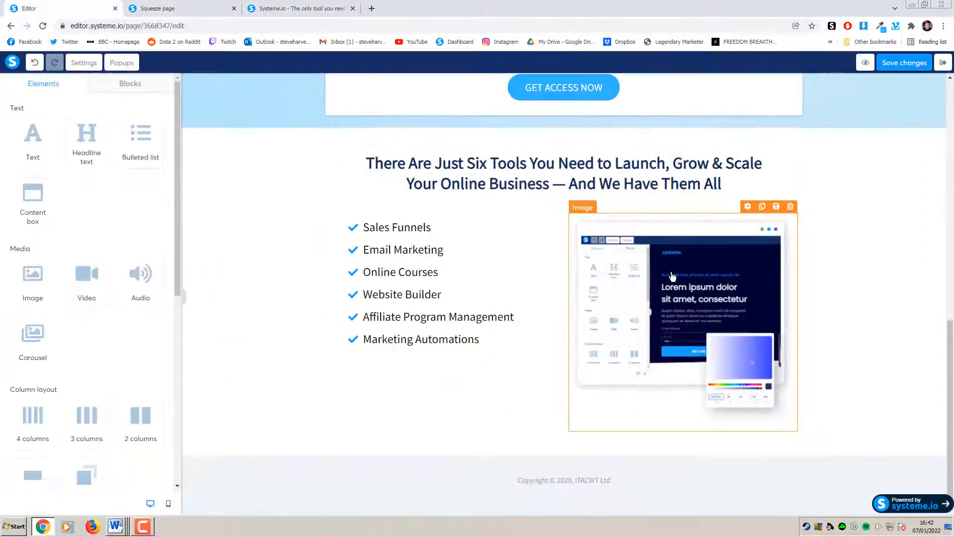
click(670, 273)
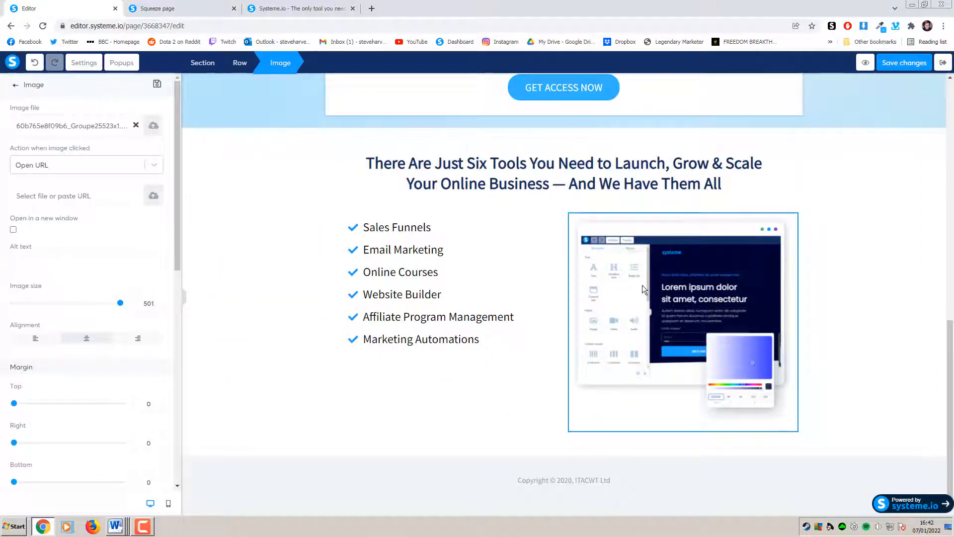
click(224, 287)
click(666, 303)
click(858, 290)
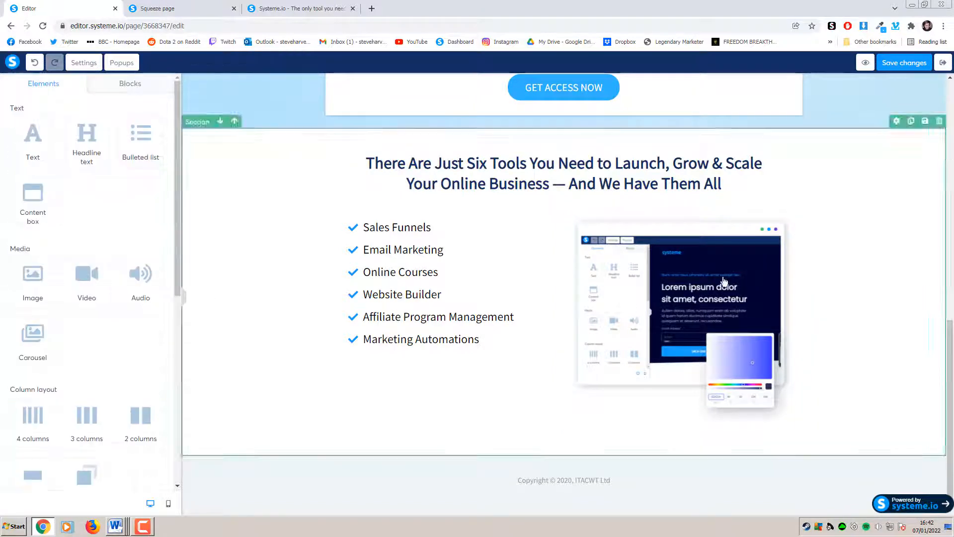
click(318, 166)
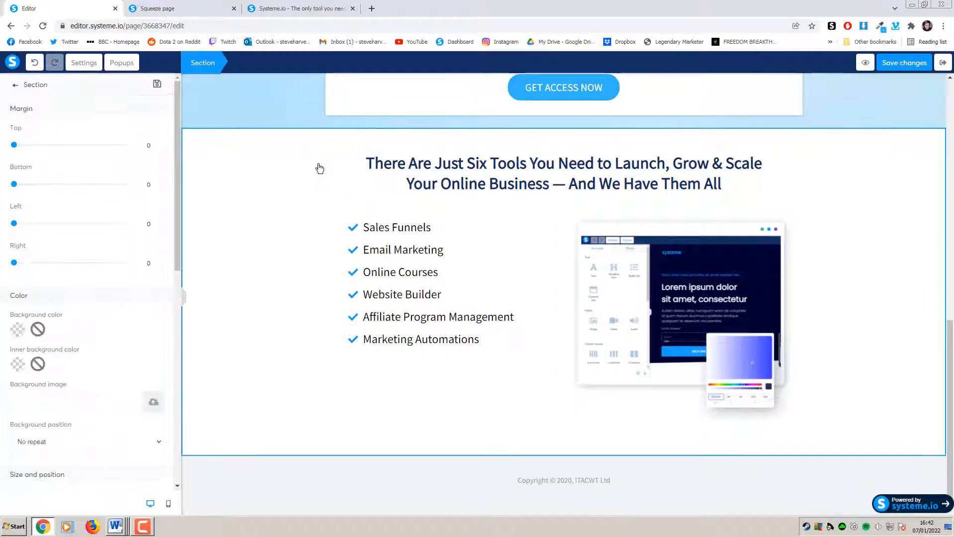
scroll(138, 322, down, 3)
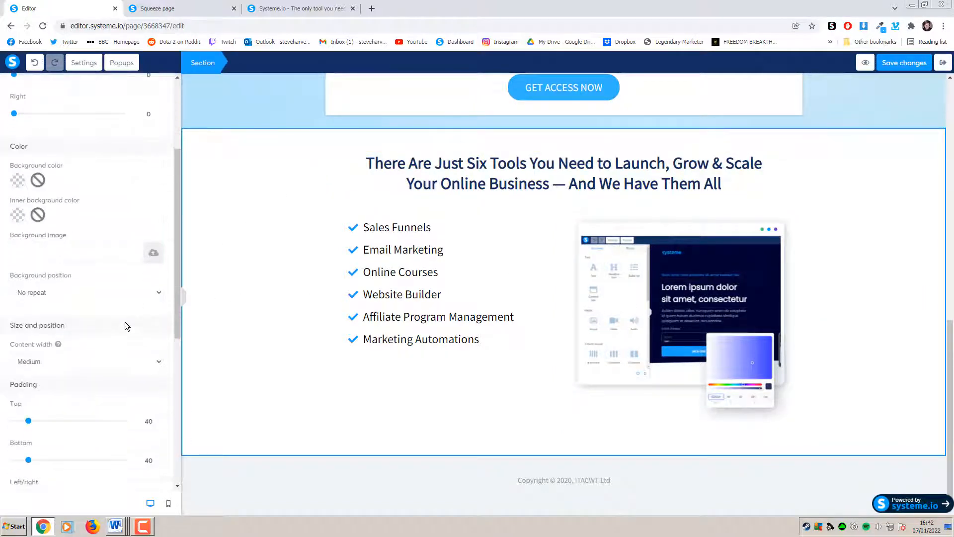
click(66, 363)
click(51, 381)
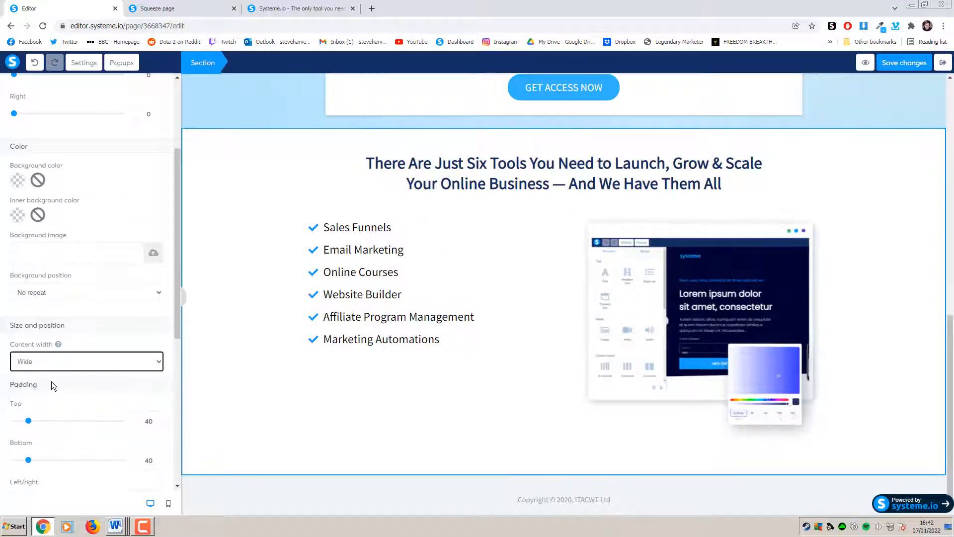
click(384, 374)
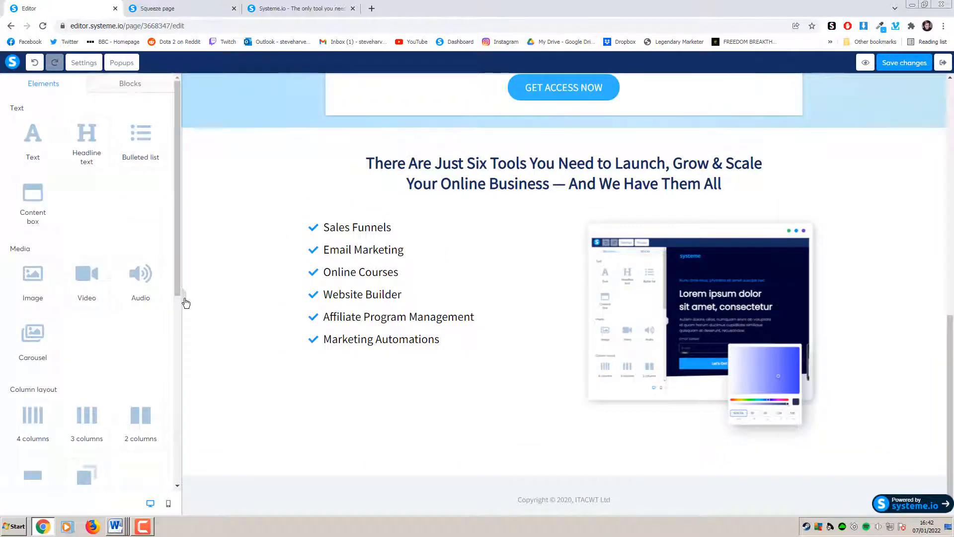
Enlarge the editor screenshot to image size 537
click(845, 336)
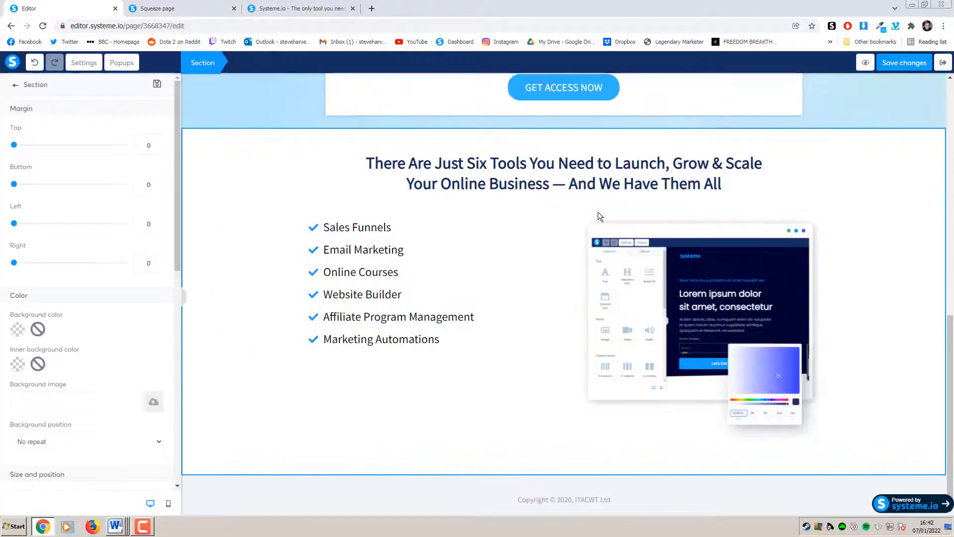
click(628, 290)
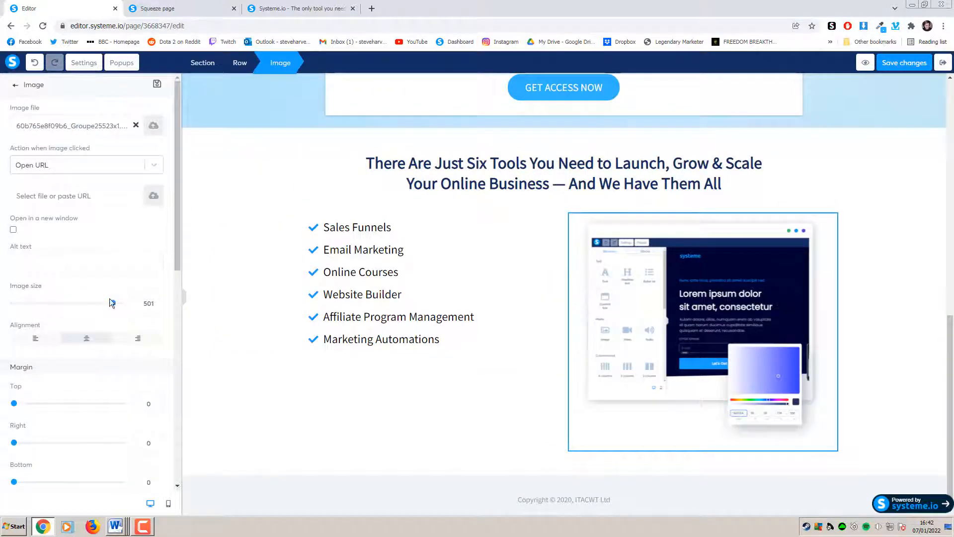
drag(115, 305, 121, 305)
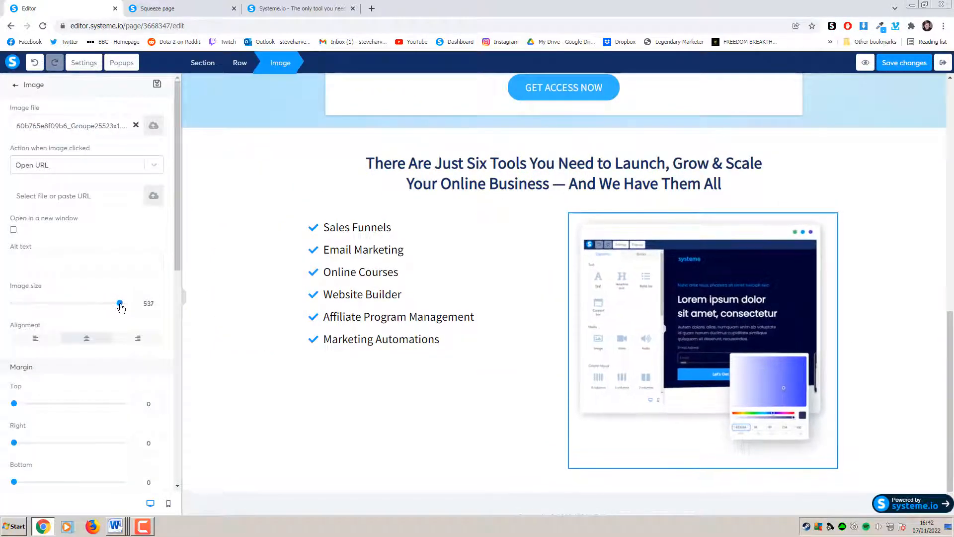
click(318, 368)
click(890, 315)
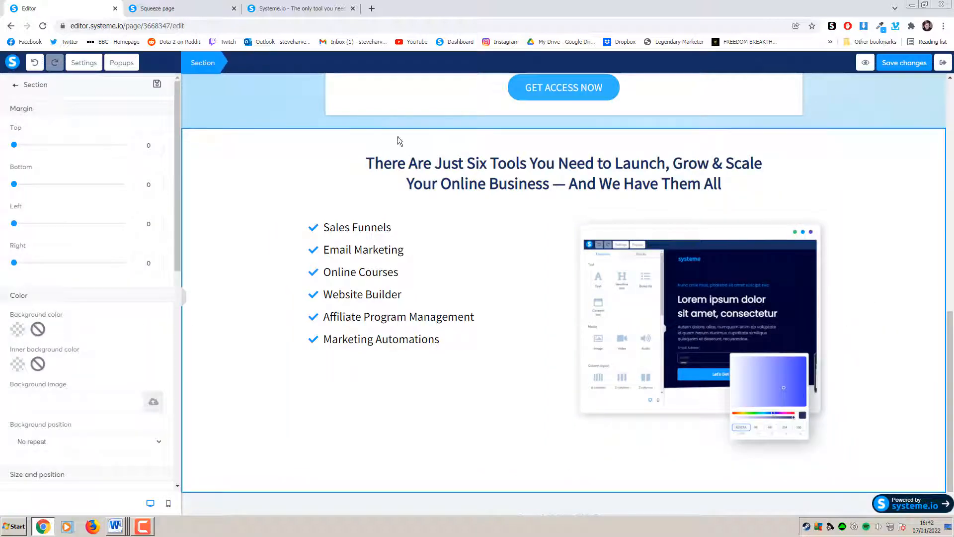
Glance at the live squeeze page, then select the six-tools section in the editor
click(175, 9)
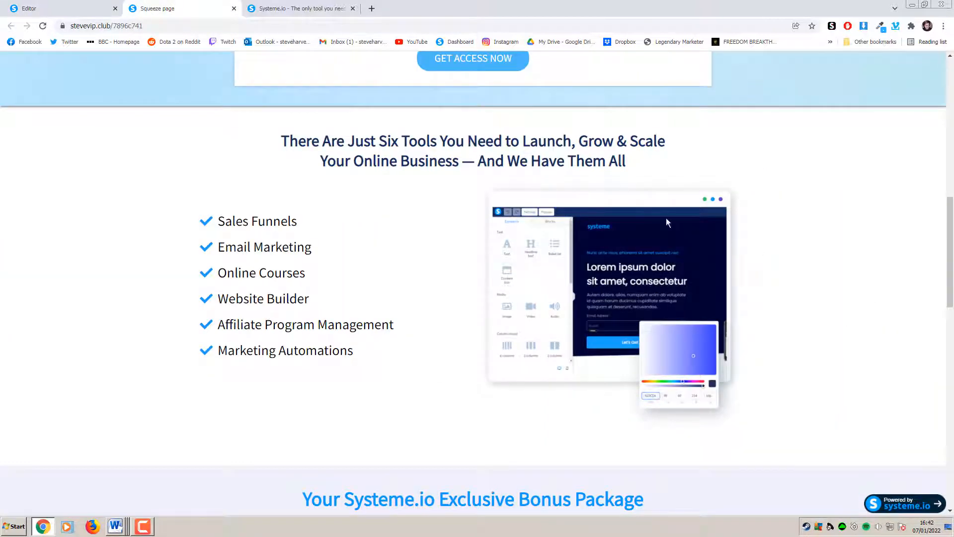
click(85, 10)
click(655, 239)
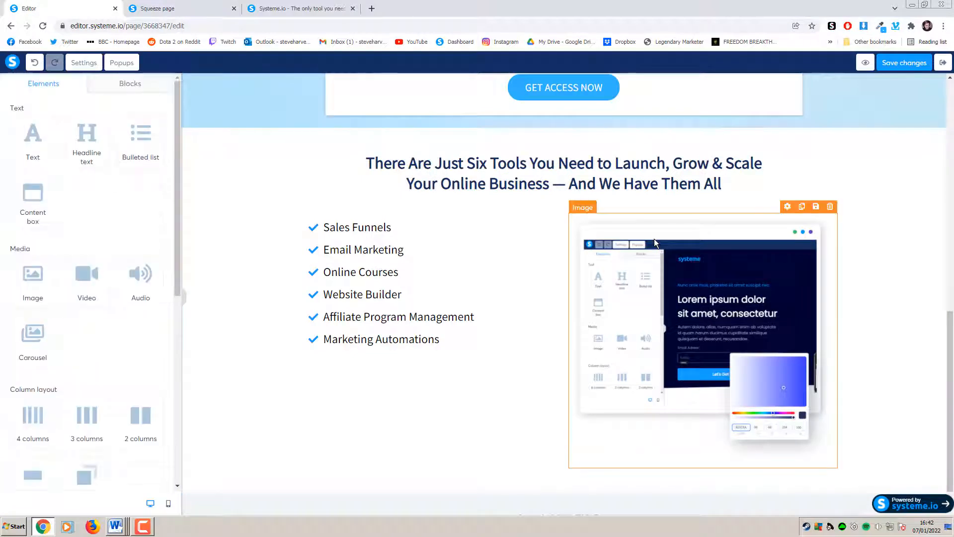
click(860, 243)
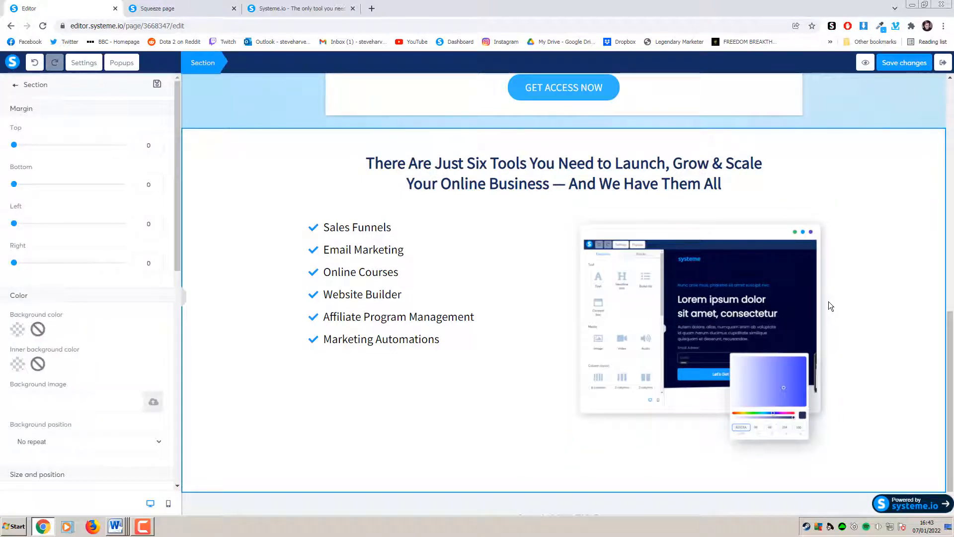
Scroll the live squeeze page down to the bonus cards, then return to the editor
click(203, 10)
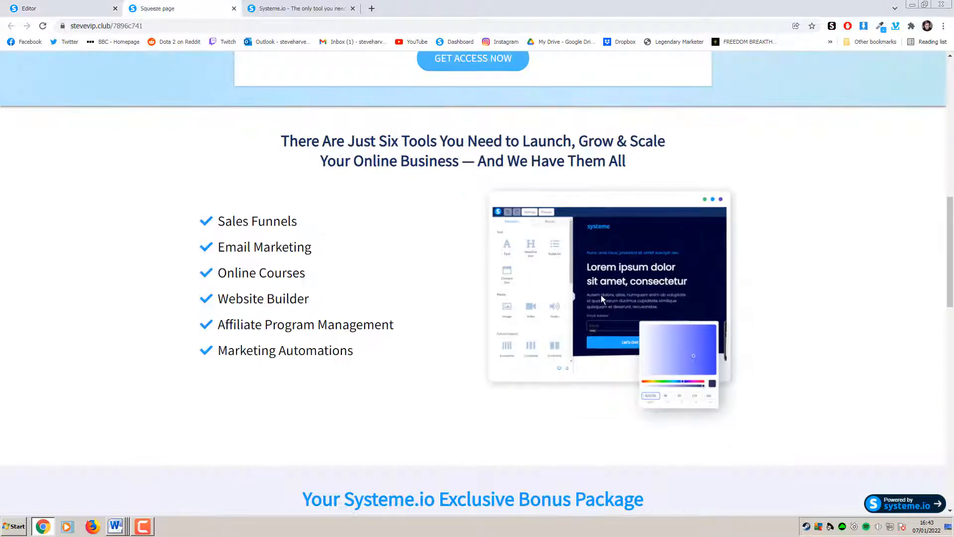
scroll(803, 254, down, 5)
scroll(802, 257, down, 3)
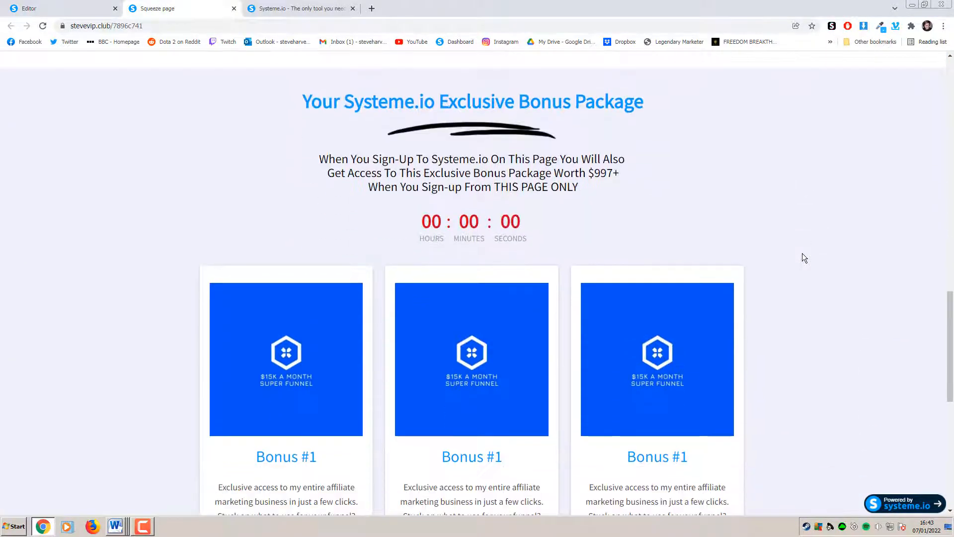
drag(951, 313, 934, 58)
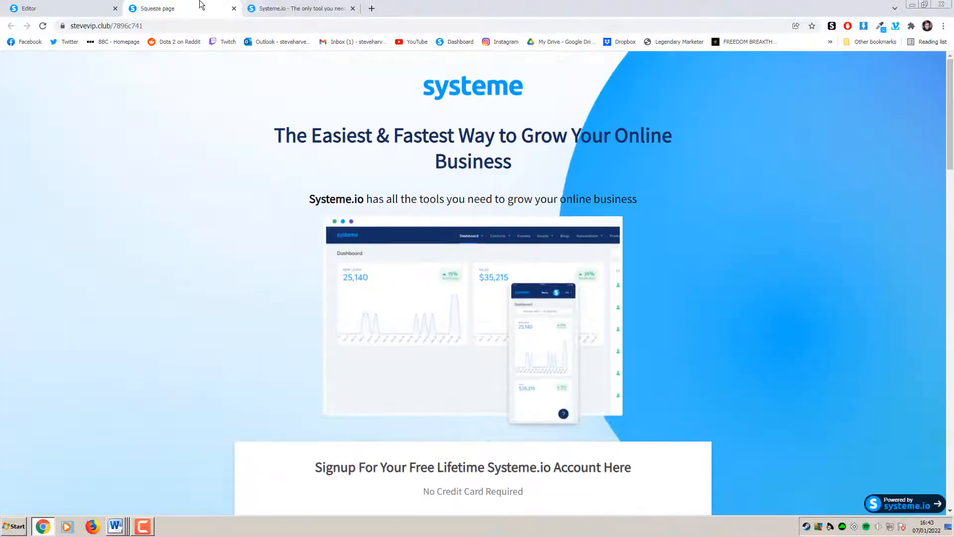
click(80, 8)
scroll(860, 273, up, 10)
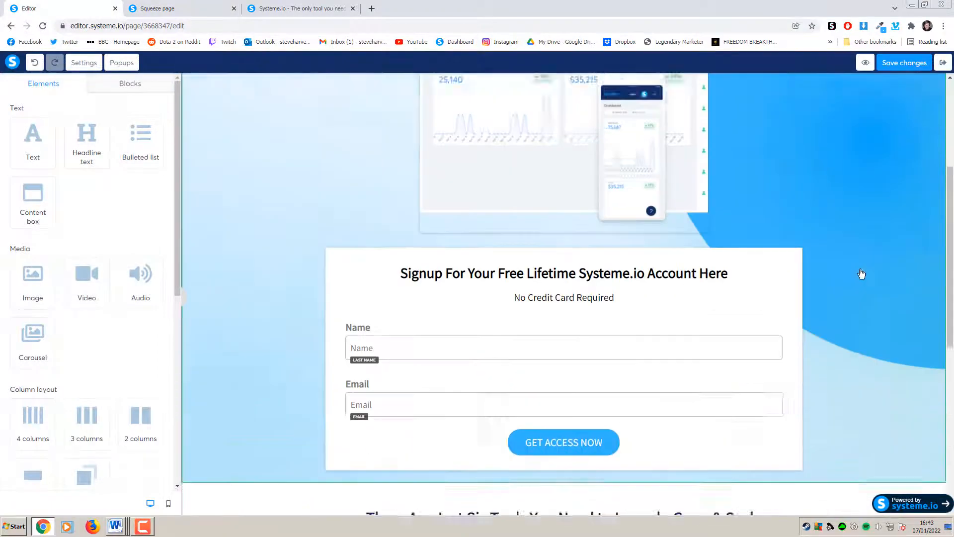
scroll(859, 235, down, 4)
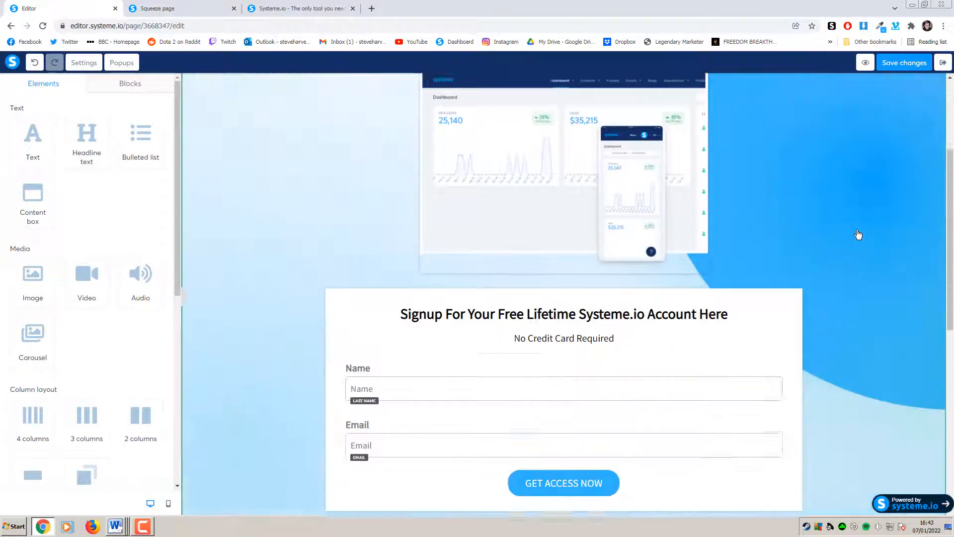
scroll(875, 226, up, 3)
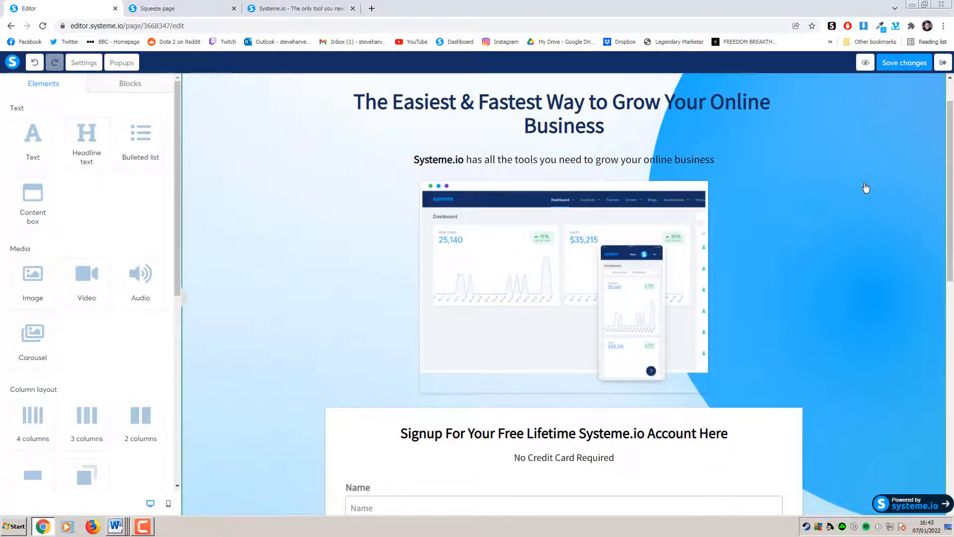
scroll(866, 189, down, 7)
scroll(866, 188, down, 4)
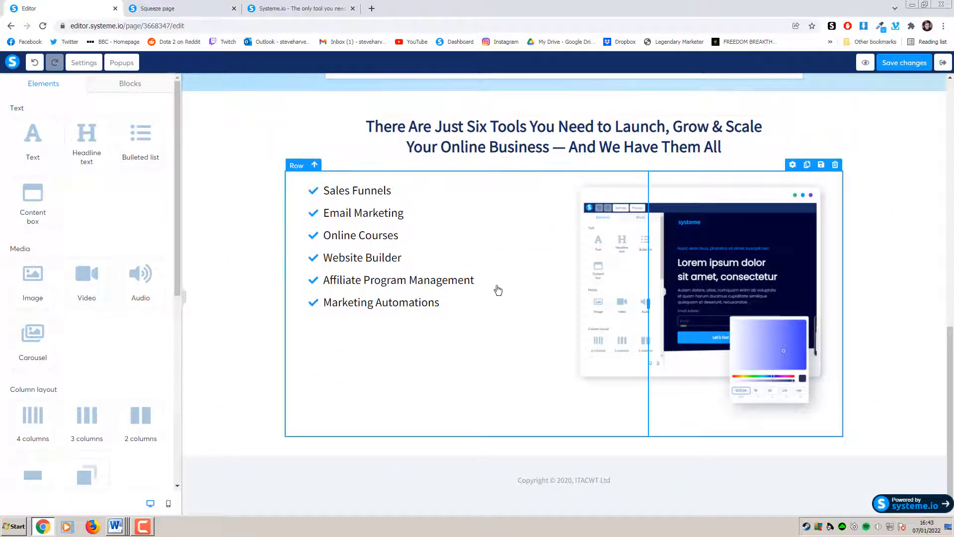
click(168, 503)
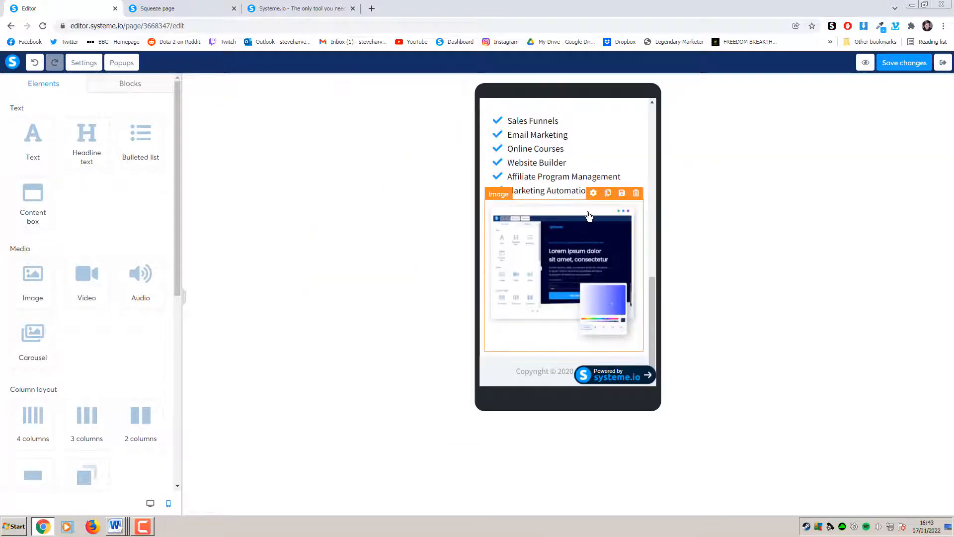
scroll(588, 214, up, 5)
scroll(589, 217, up, 5)
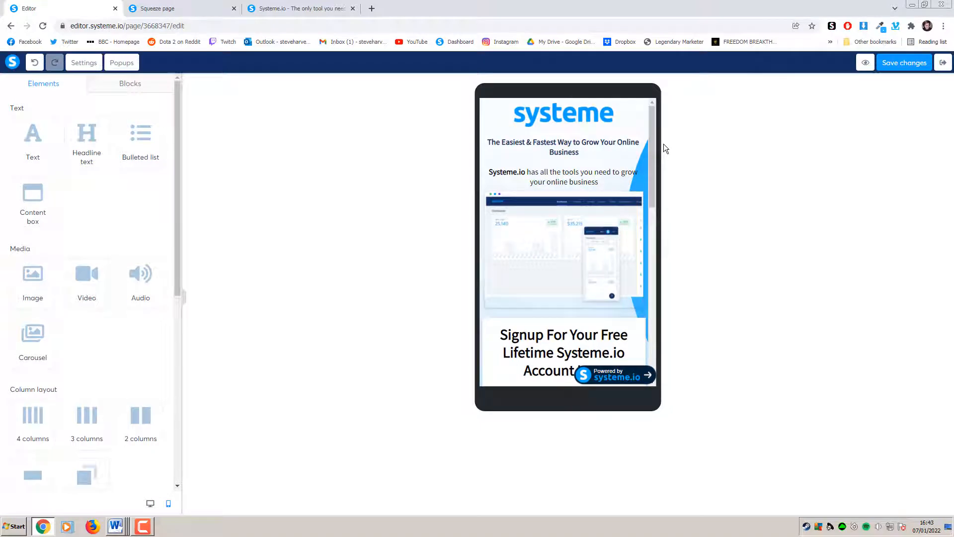
scroll(646, 187, down, 5)
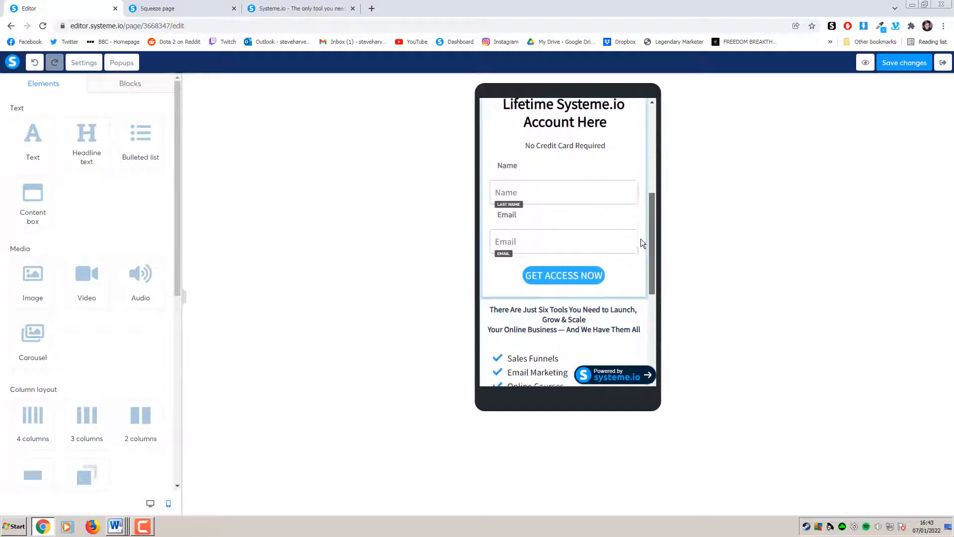
scroll(641, 242, down, 5)
scroll(634, 273, up, 10)
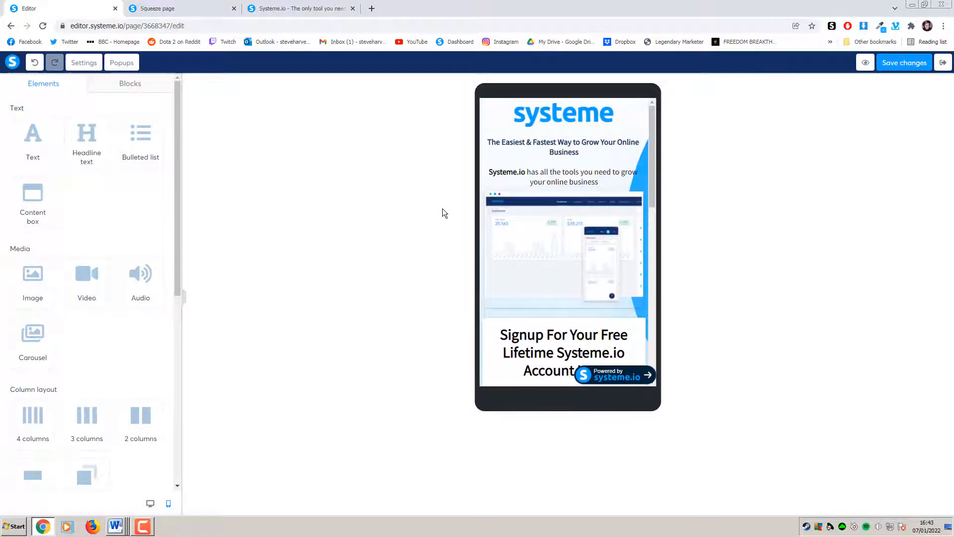
scroll(142, 351, down, 8)
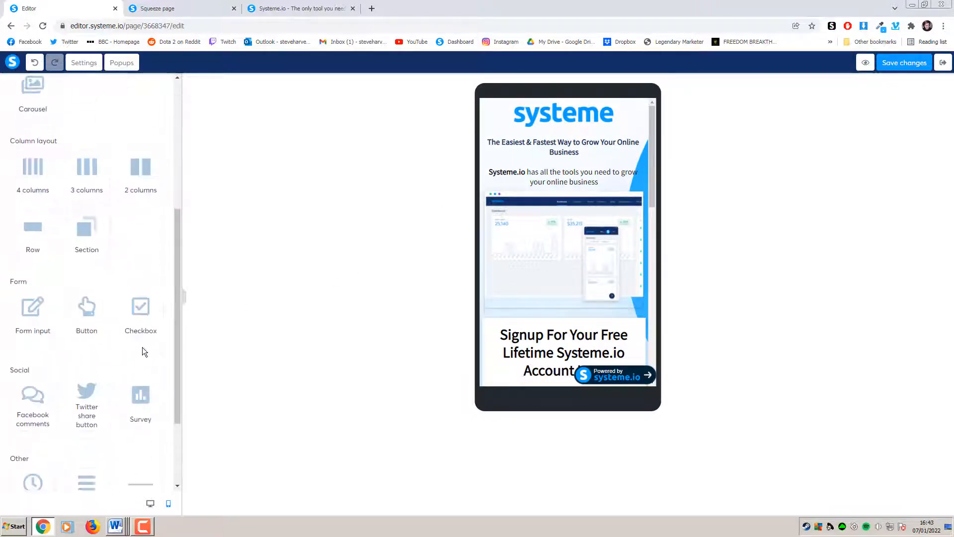
scroll(143, 363, up, 8)
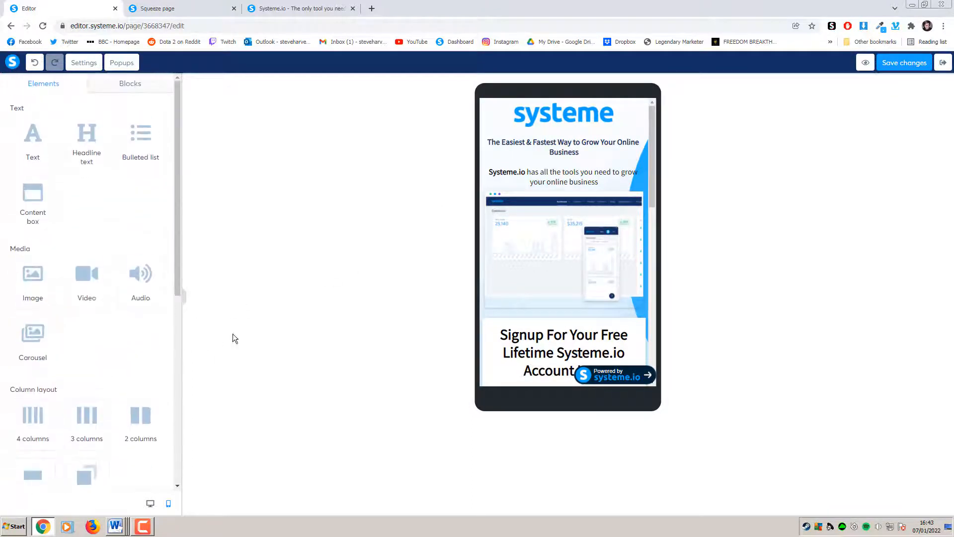
click(155, 503)
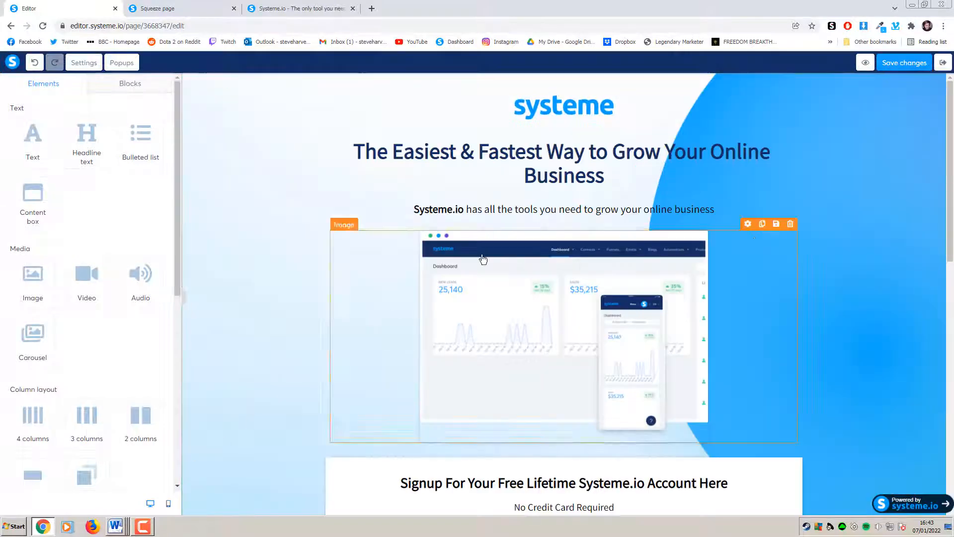
Scroll the canvas to the footer and bring up the Blocks library categories
scroll(937, 269, down, 10)
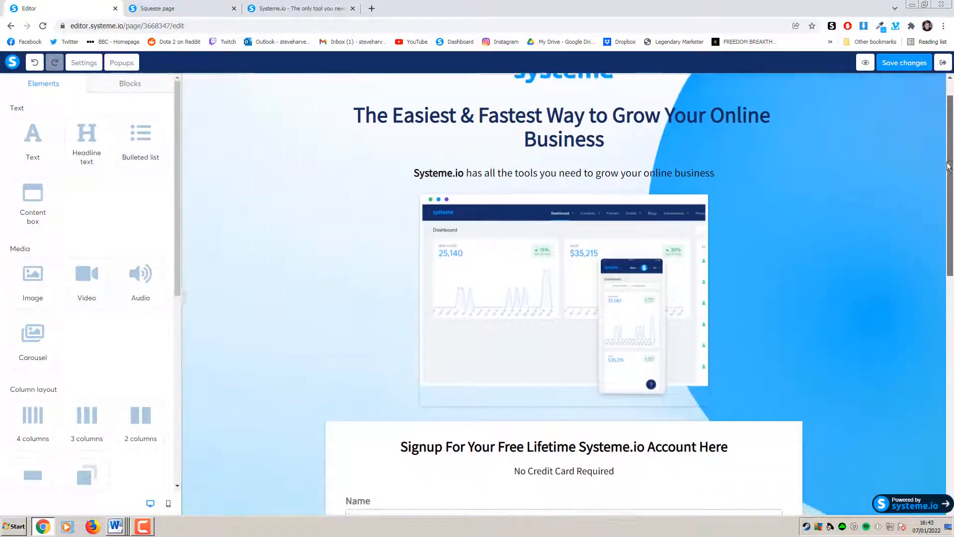
scroll(940, 363, down, 2)
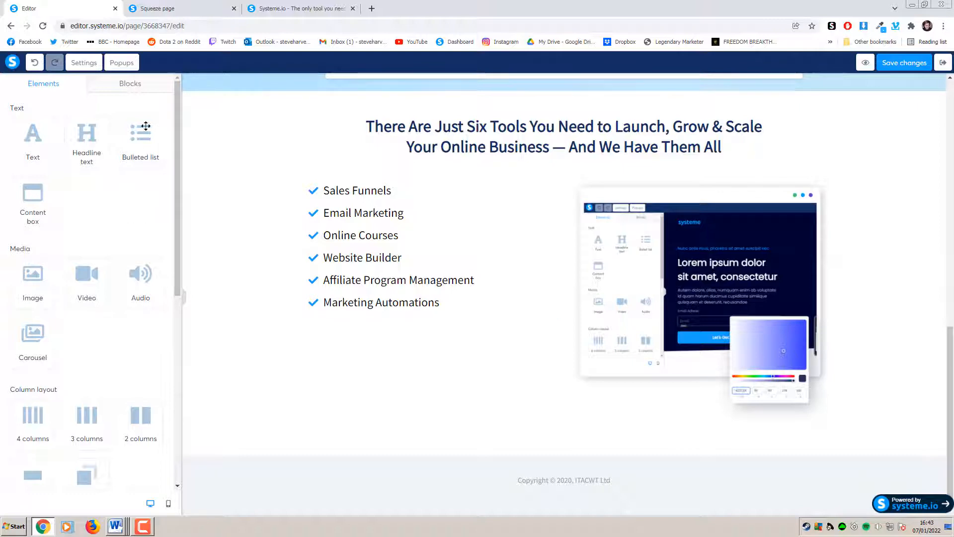
scroll(87, 359, down, 2)
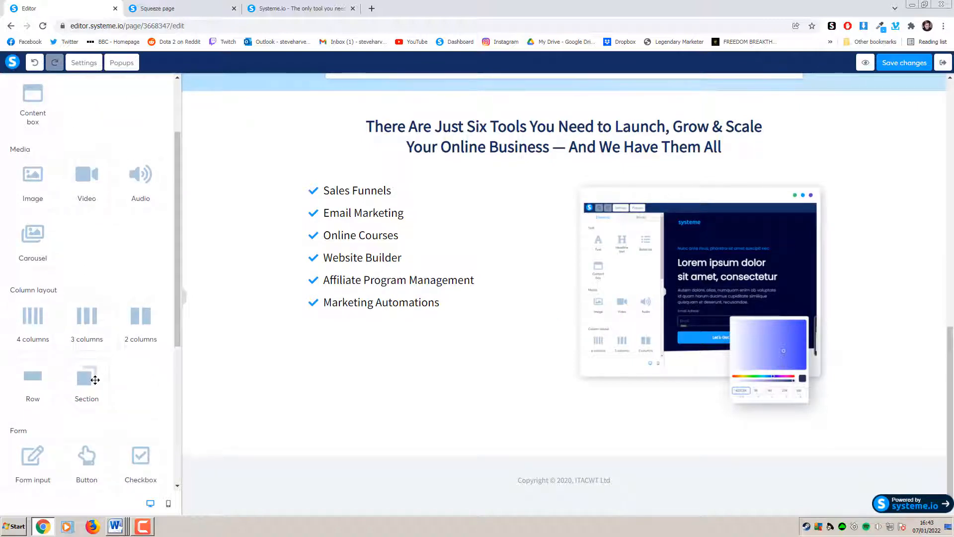
scroll(124, 122, up, 2)
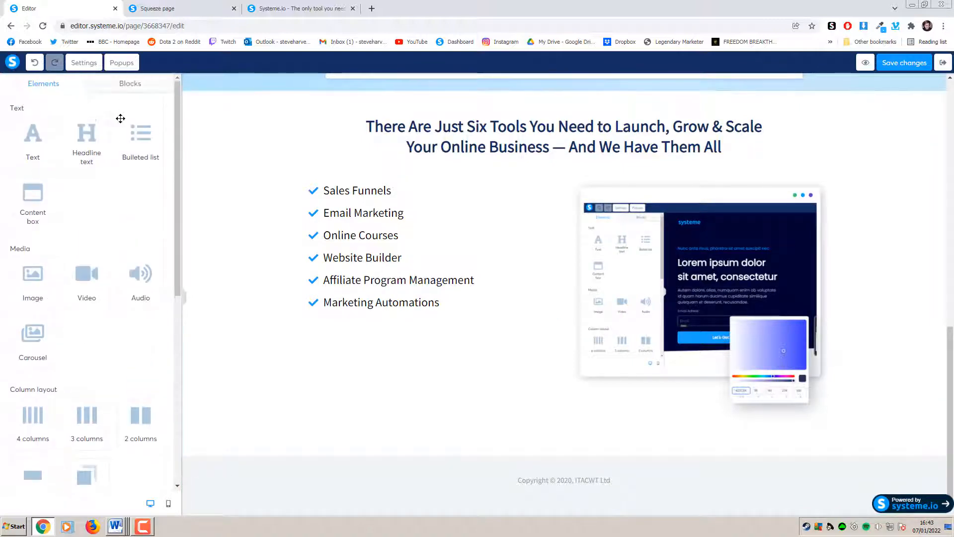
click(130, 84)
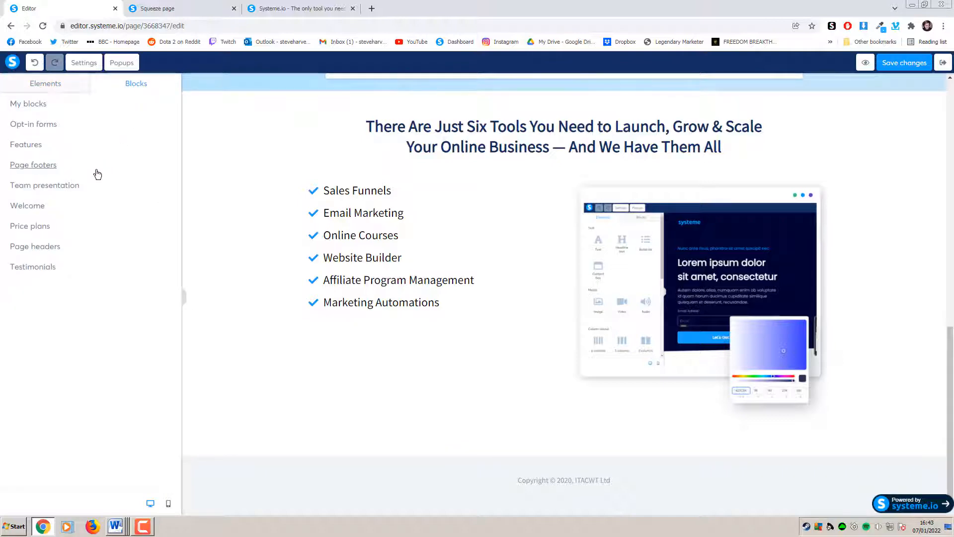
Browse the Price plan and Team presentation block categories
click(71, 229)
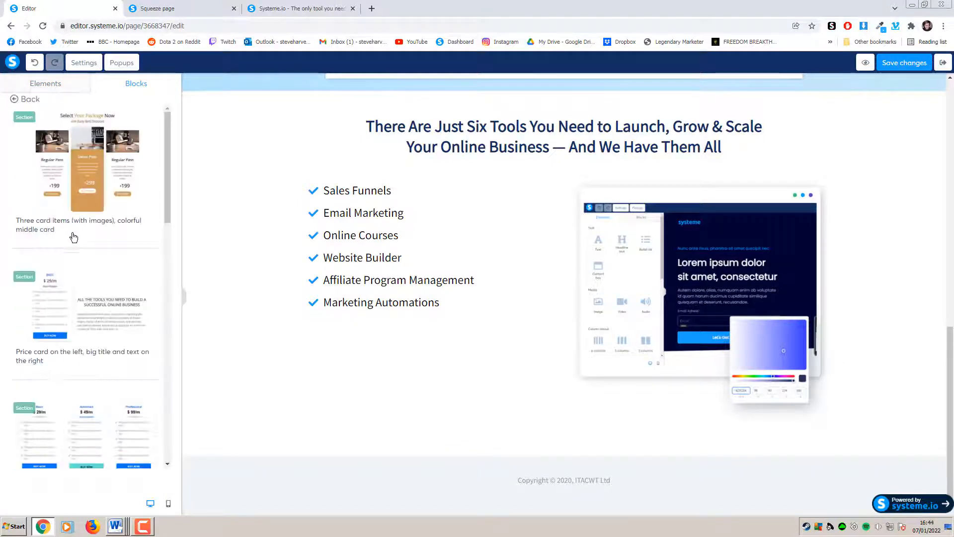
scroll(110, 281, down, 12)
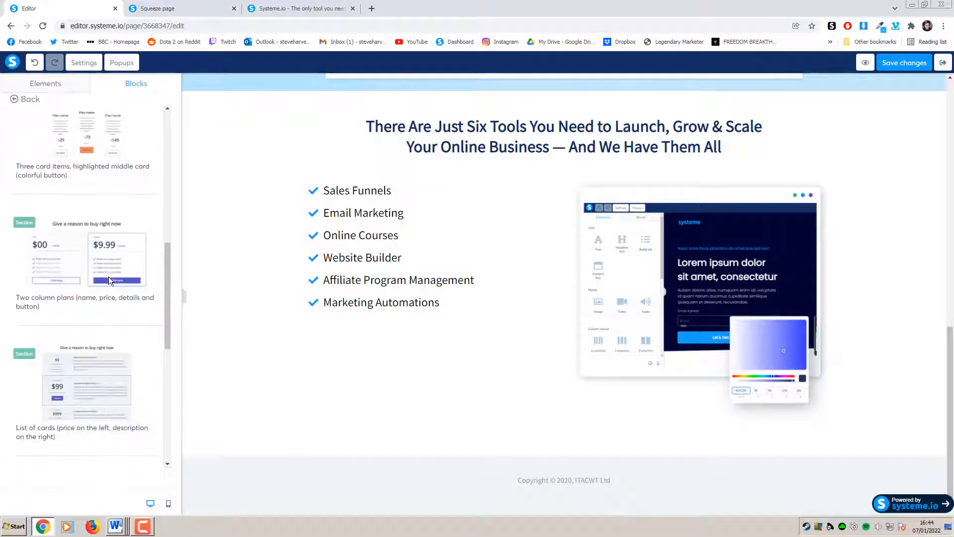
scroll(108, 277, down, 3)
scroll(39, 112, up, 2)
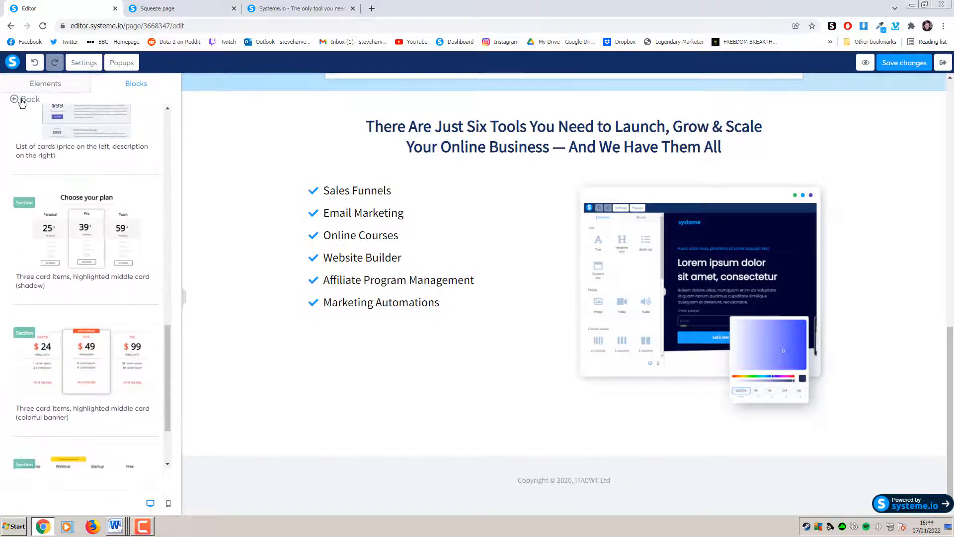
click(22, 101)
click(62, 186)
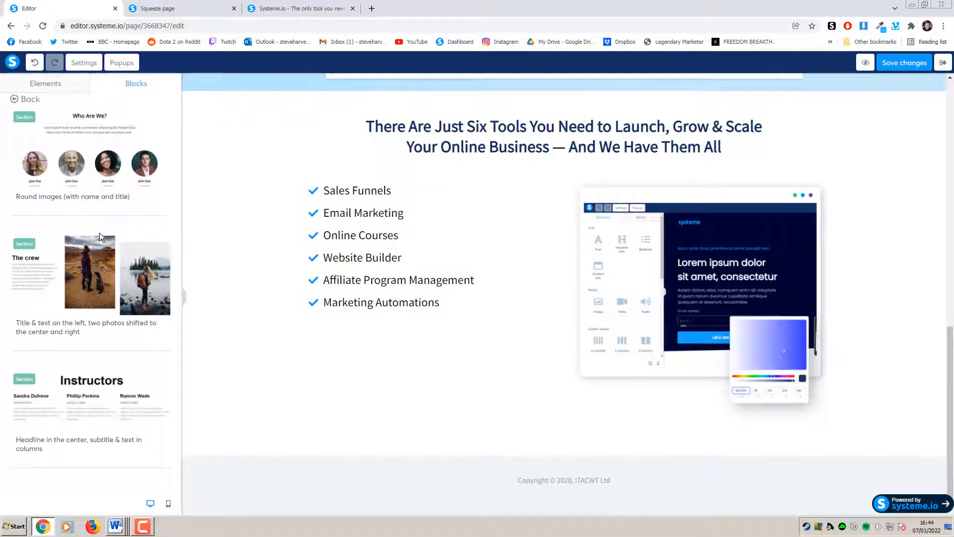
click(32, 101)
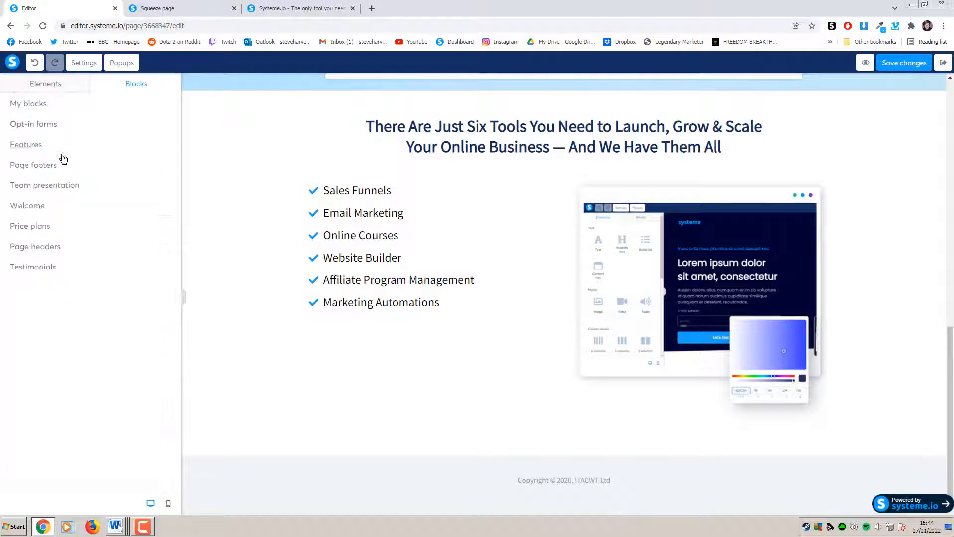
Drop the three-card 'They talk about us' Testimonials block above the footer
click(79, 267)
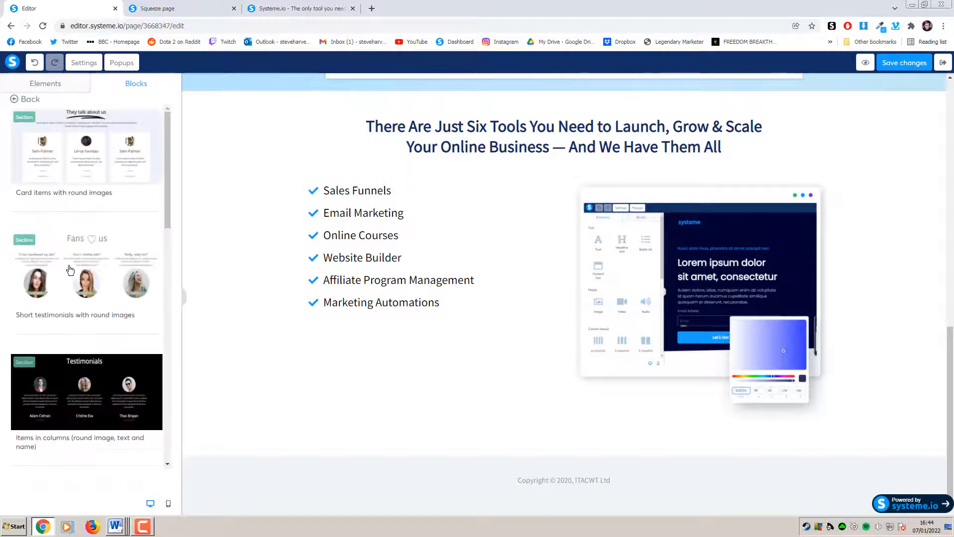
scroll(98, 272, down, 1)
scroll(97, 272, up, 1)
scroll(105, 275, down, 5)
scroll(105, 277, down, 5)
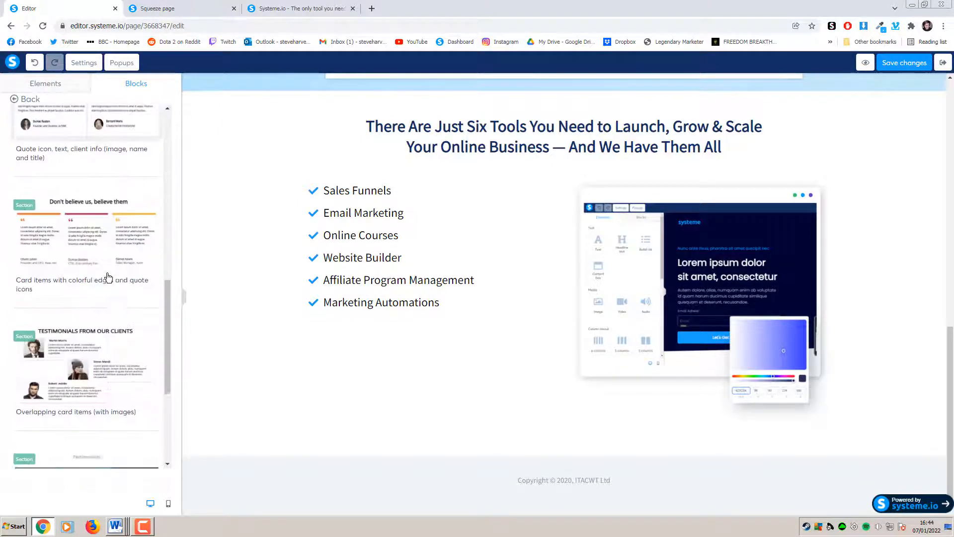
drag(169, 348, 175, 109)
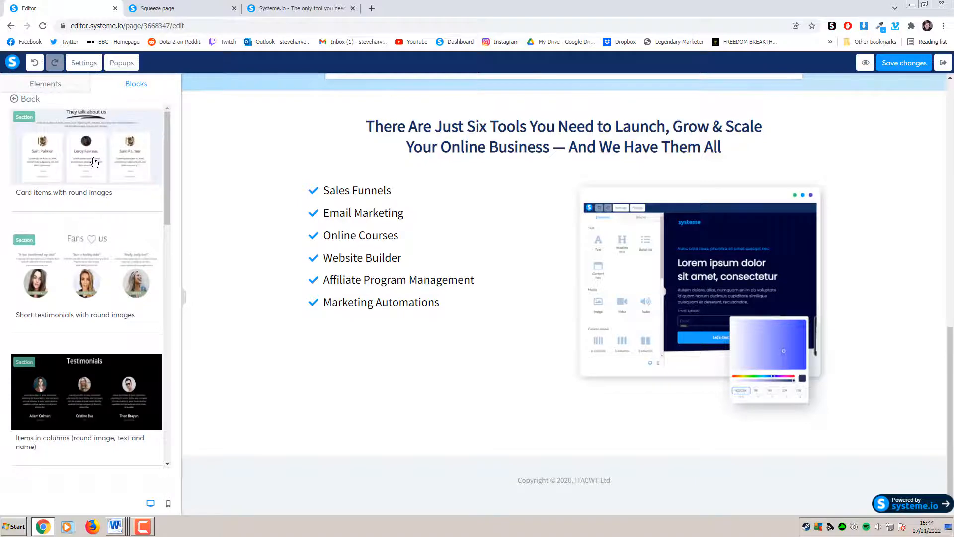
drag(95, 162, 573, 471)
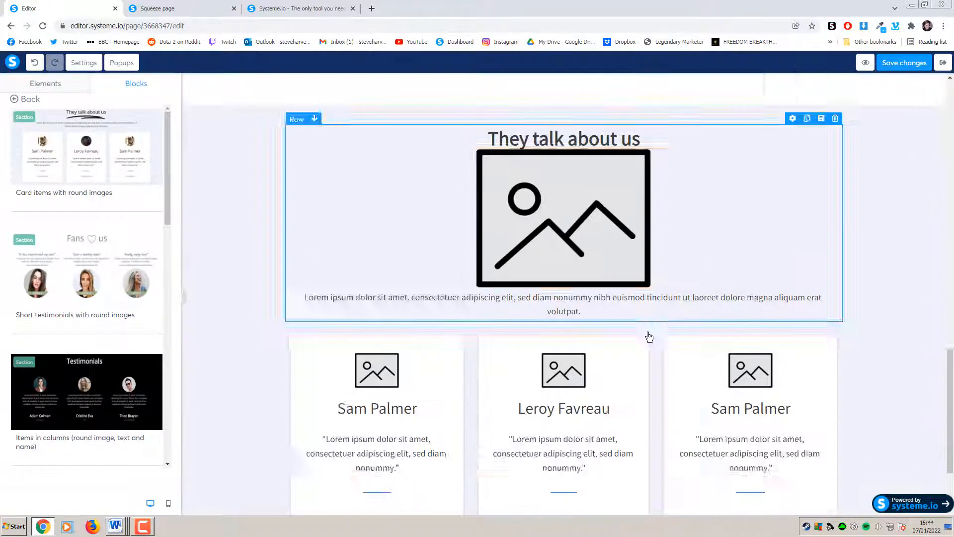
scroll(804, 313, up, 4)
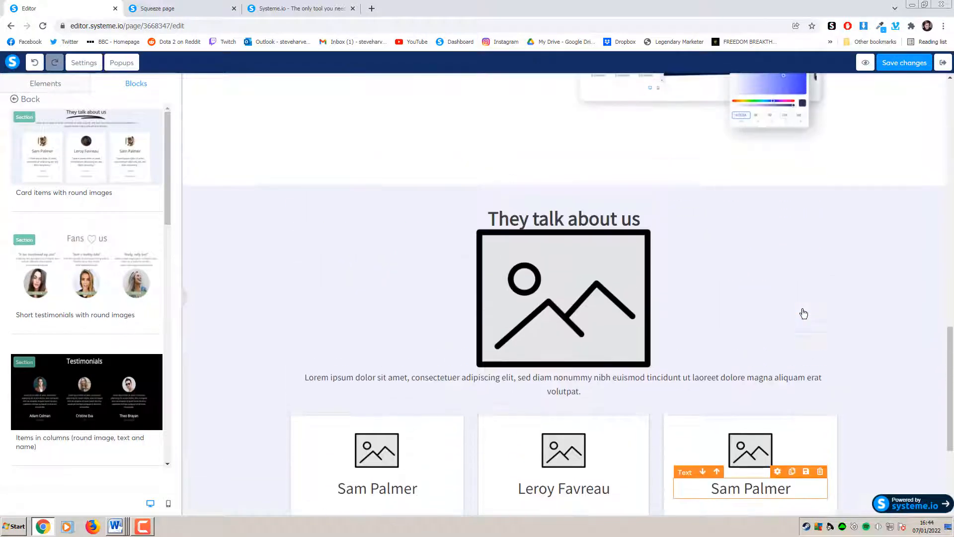
scroll(804, 313, down, 2)
scroll(803, 313, up, 1)
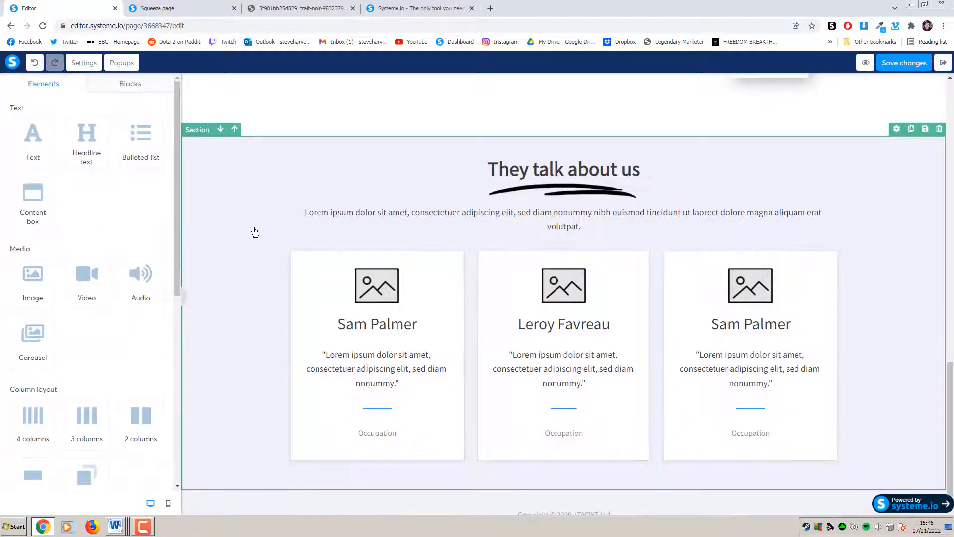
scroll(255, 233, down, 1)
scroll(255, 232, up, 1)
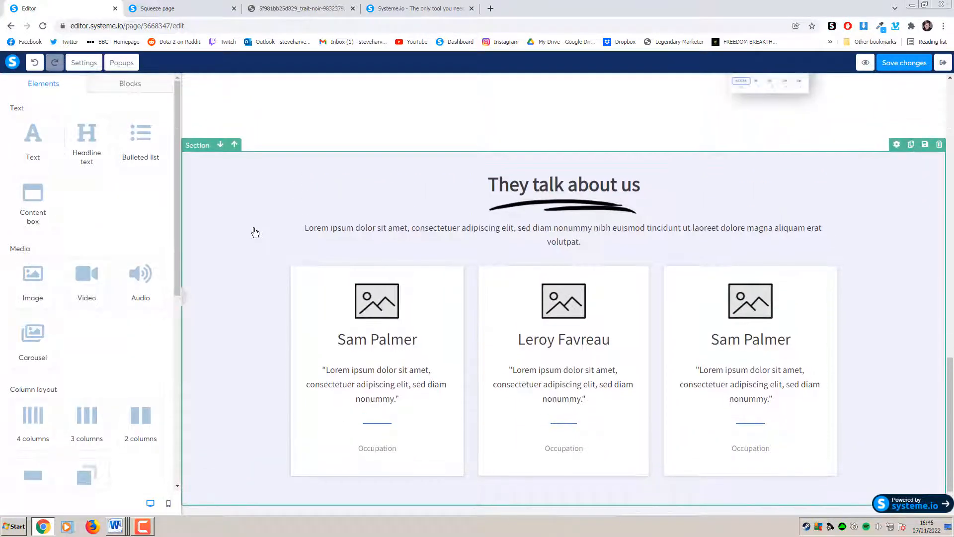
scroll(255, 233, down, 1)
Review the bonus section on the live page, then look over the editor's block and element lists
click(210, 10)
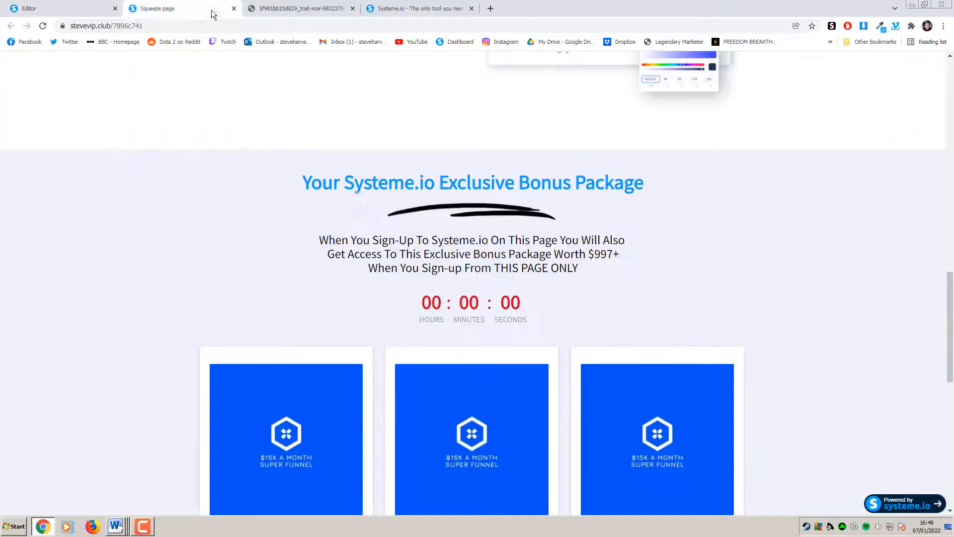
scroll(349, 235, down, 1)
scroll(553, 195, down, 5)
scroll(588, 255, up, 5)
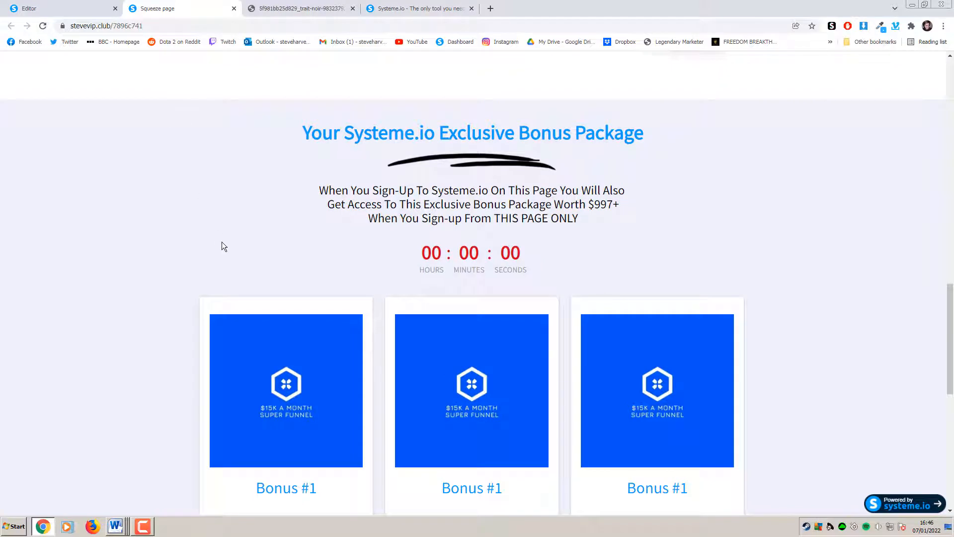
click(64, 8)
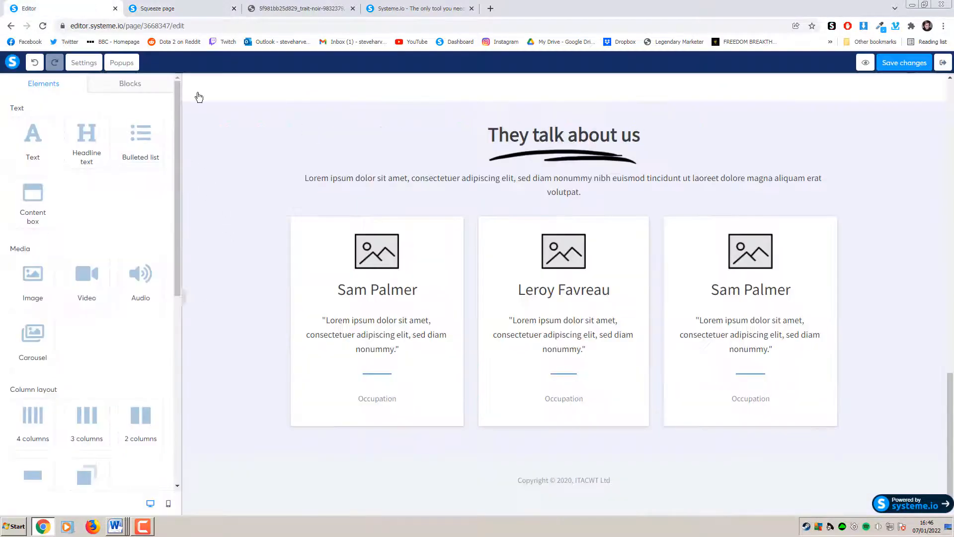
click(130, 82)
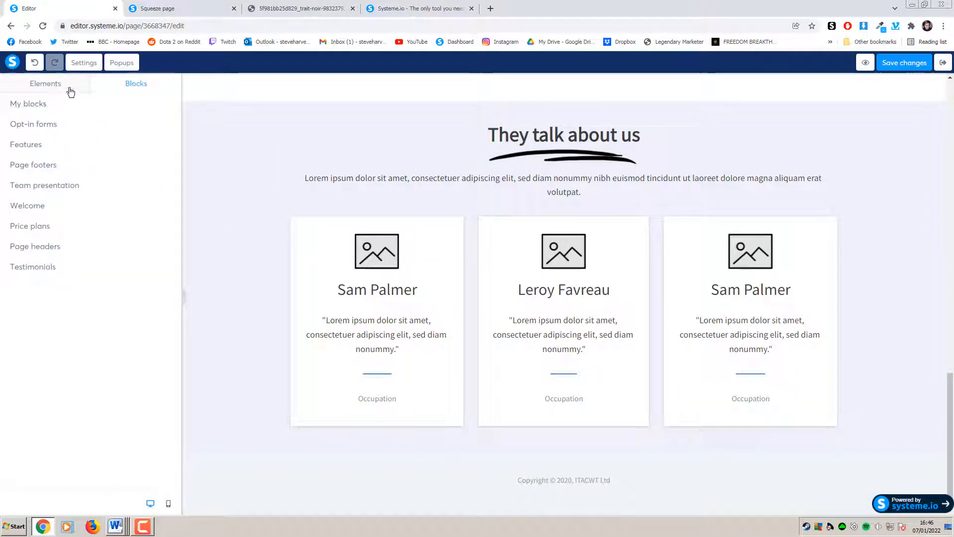
click(70, 89)
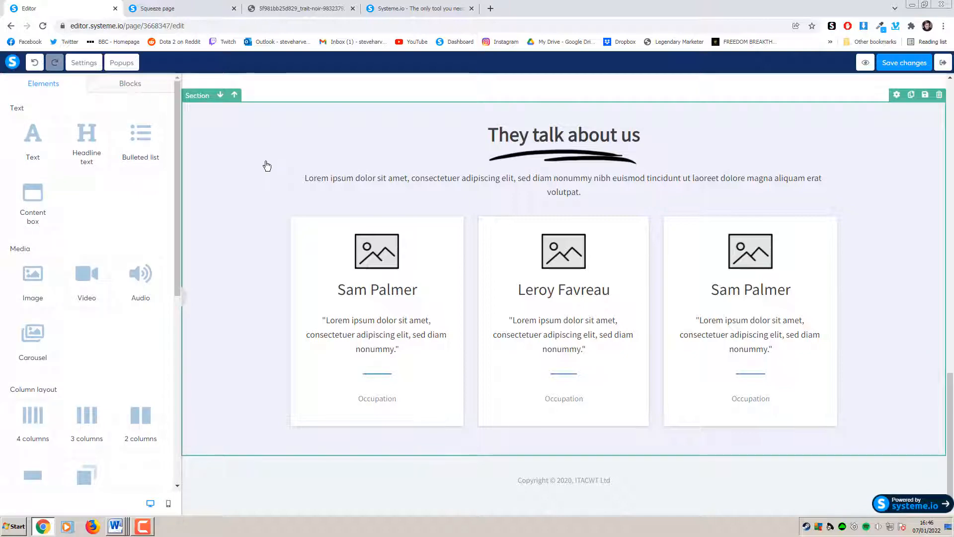
Copy 'Your Systeme.io Exclusive Bonus Package' from the live page and paste it over 'They talk about us'
click(199, 9)
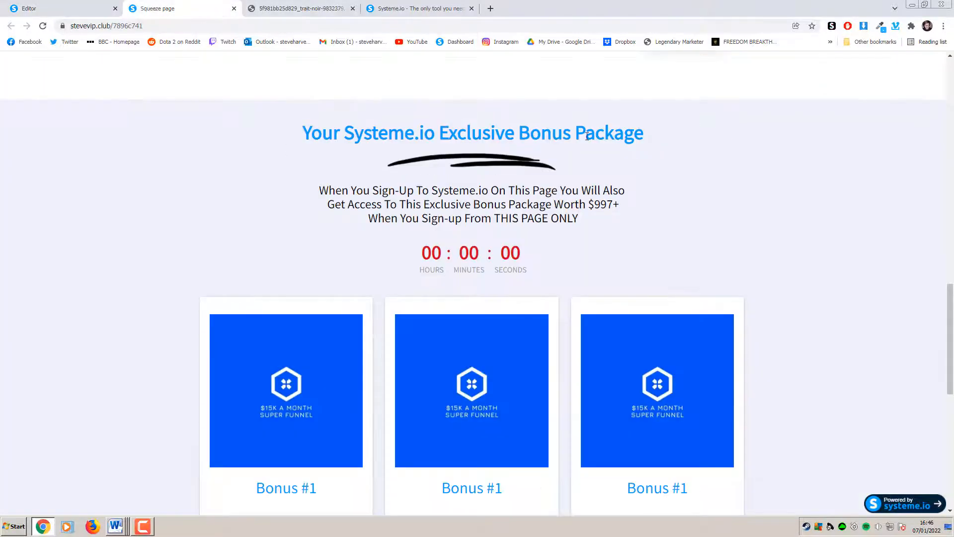
drag(619, 140, 301, 142)
key(ctrl+c)
click(79, 9)
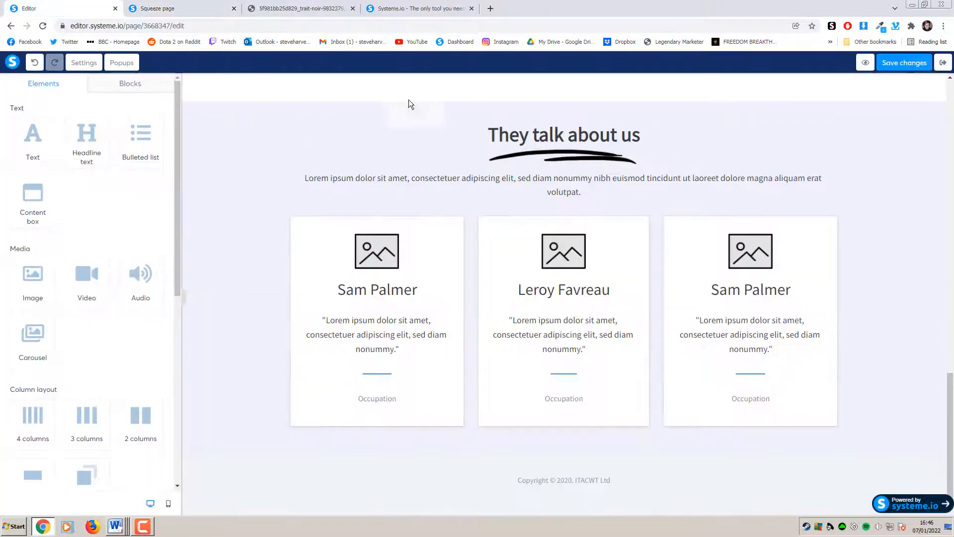
click(640, 138)
drag(640, 138, 452, 141)
key(ctrl+v)
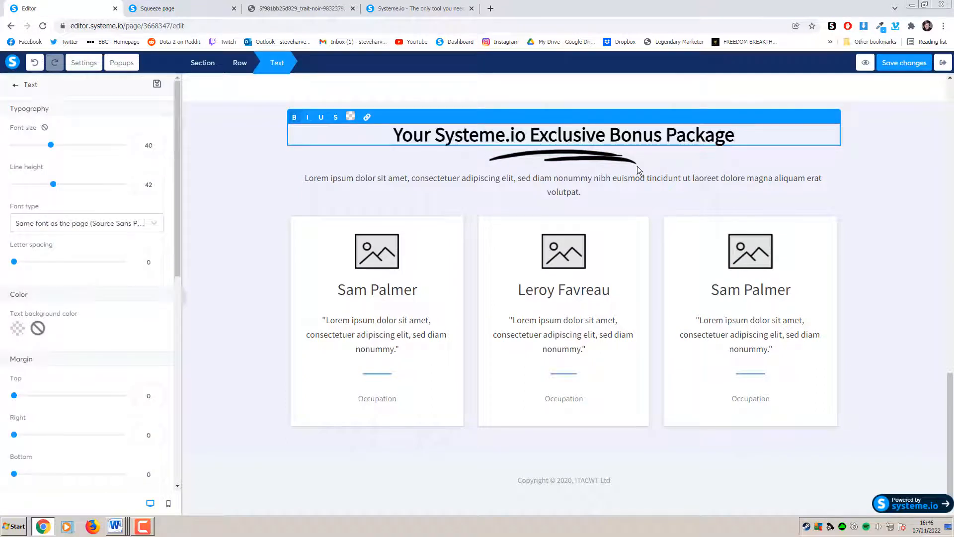
click(876, 188)
click(742, 135)
drag(742, 135, 389, 136)
click(803, 183)
scroll(768, 270, up, 15)
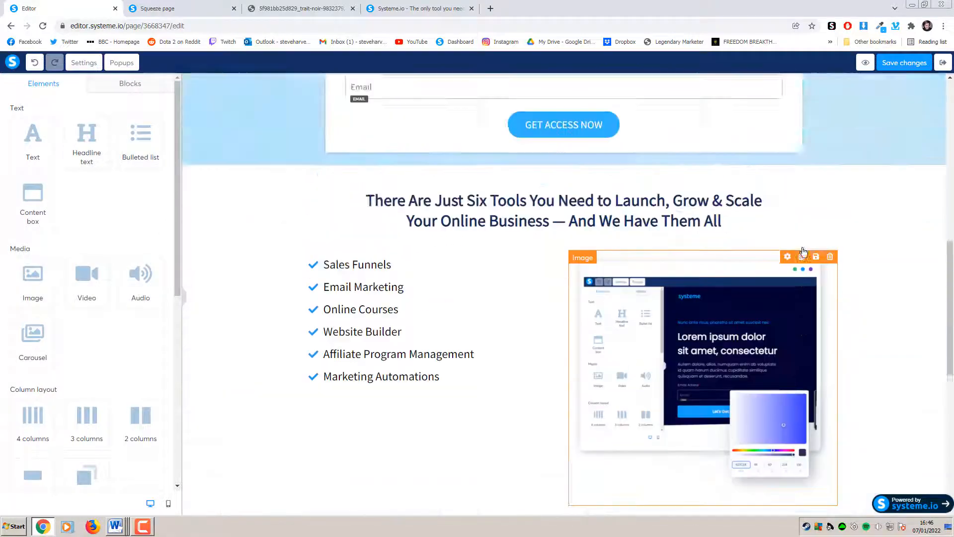
scroll(768, 271, down, 3)
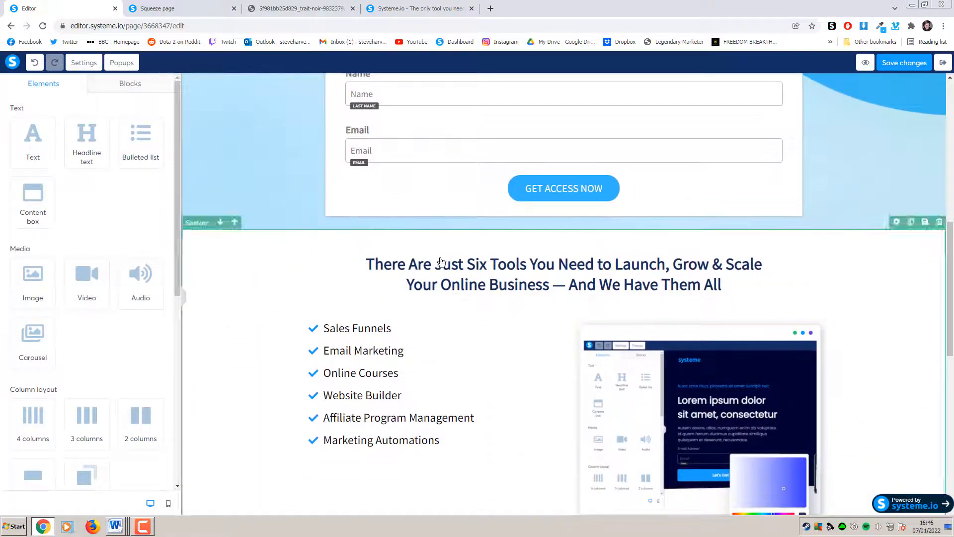
scroll(485, 288, up, 2)
scroll(485, 288, up, 7)
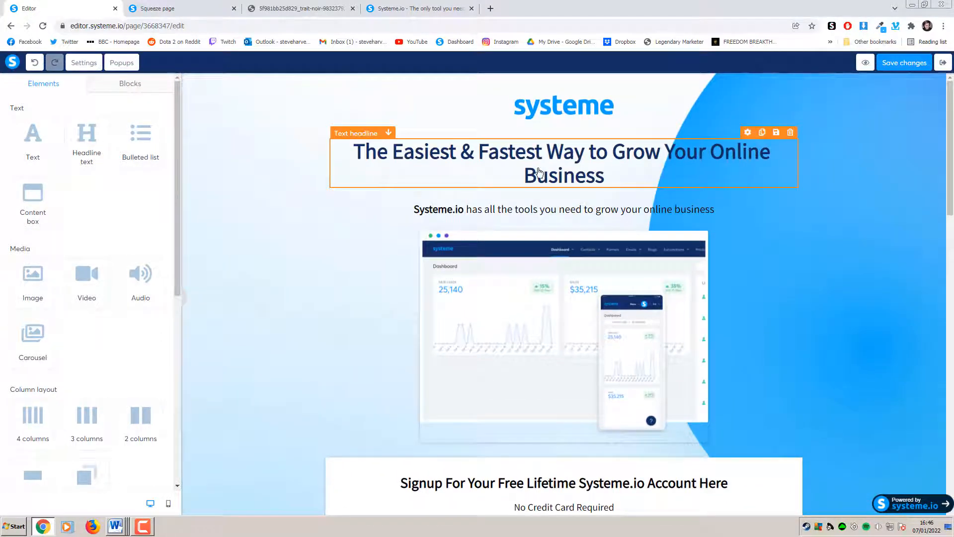
scroll(783, 220, down, 5)
scroll(803, 230, up, 4)
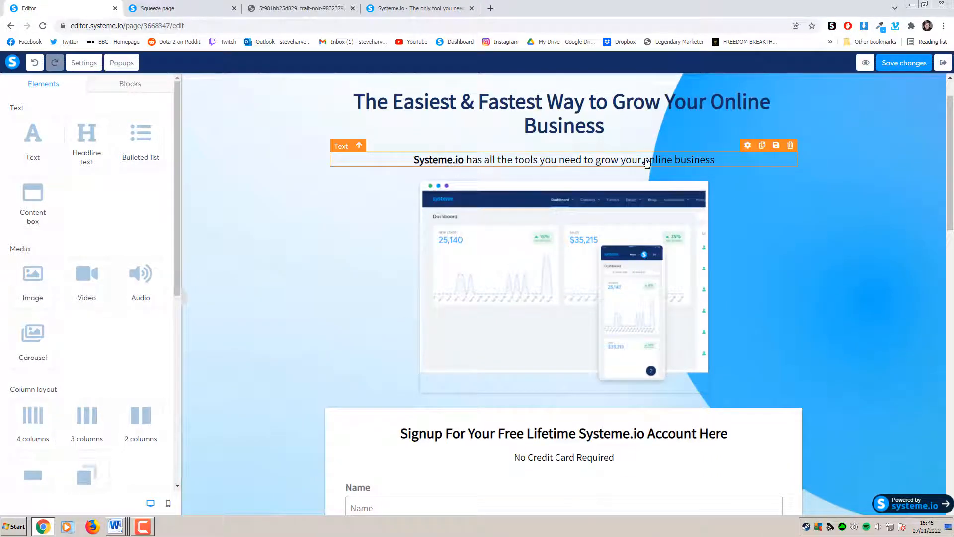
scroll(848, 273, down, 18)
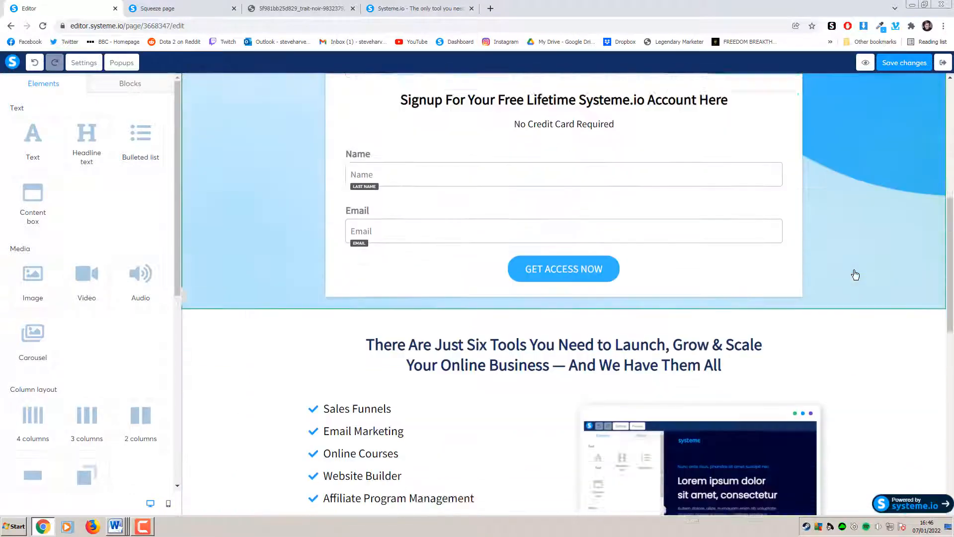
scroll(856, 275, up, 2)
scroll(847, 270, down, 2)
scroll(826, 253, up, 1)
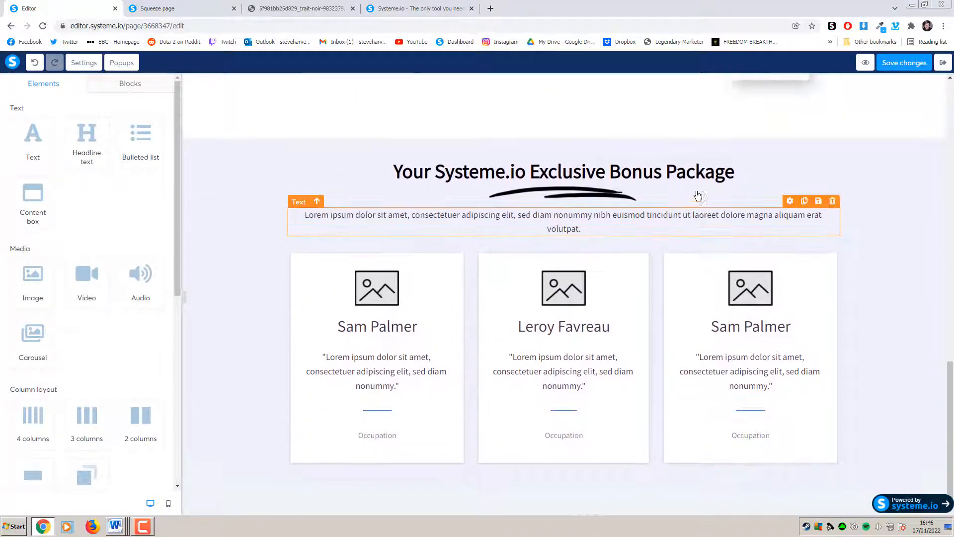
Color the bonus package heading #33B3FE, sampled with the eyedropper extension
click(766, 187)
drag(766, 187, 381, 186)
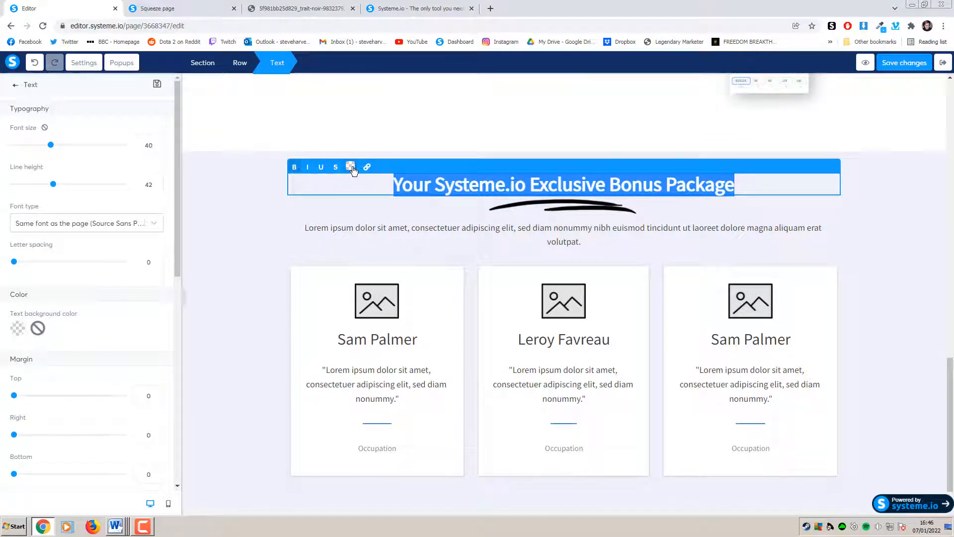
click(351, 168)
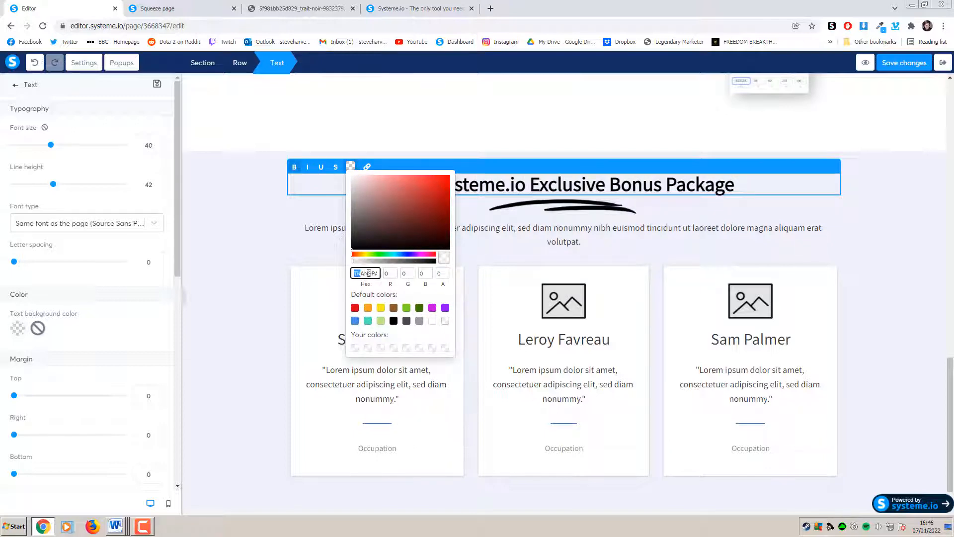
key(ctrl+z)
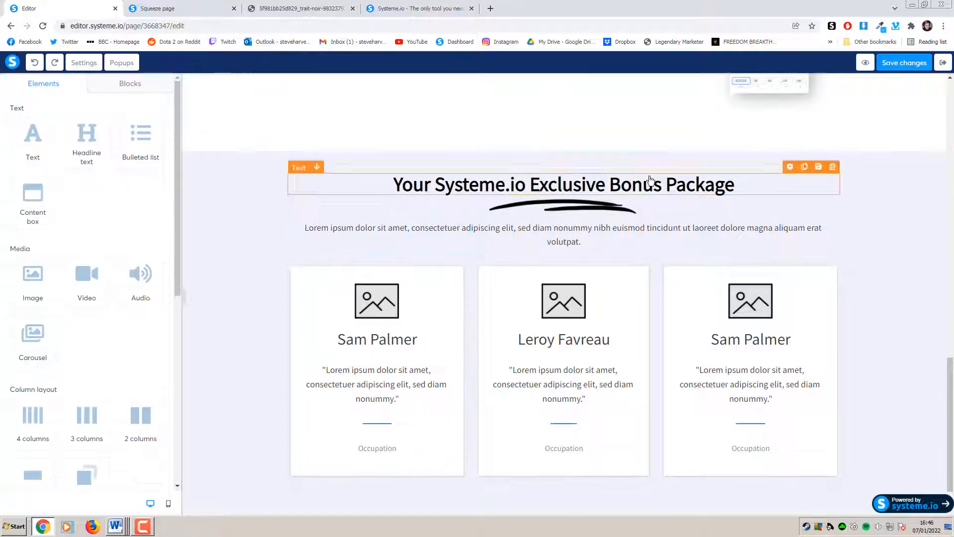
click(878, 23)
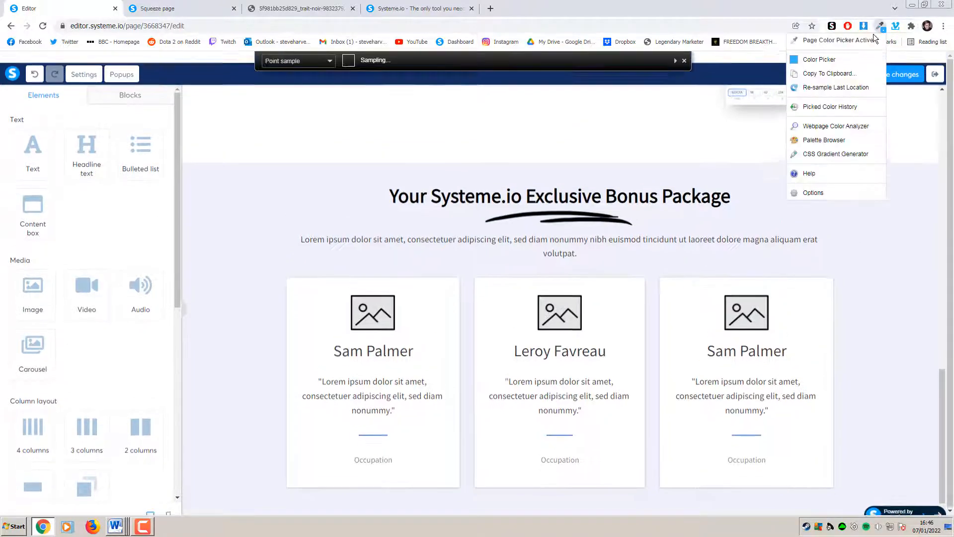
click(822, 75)
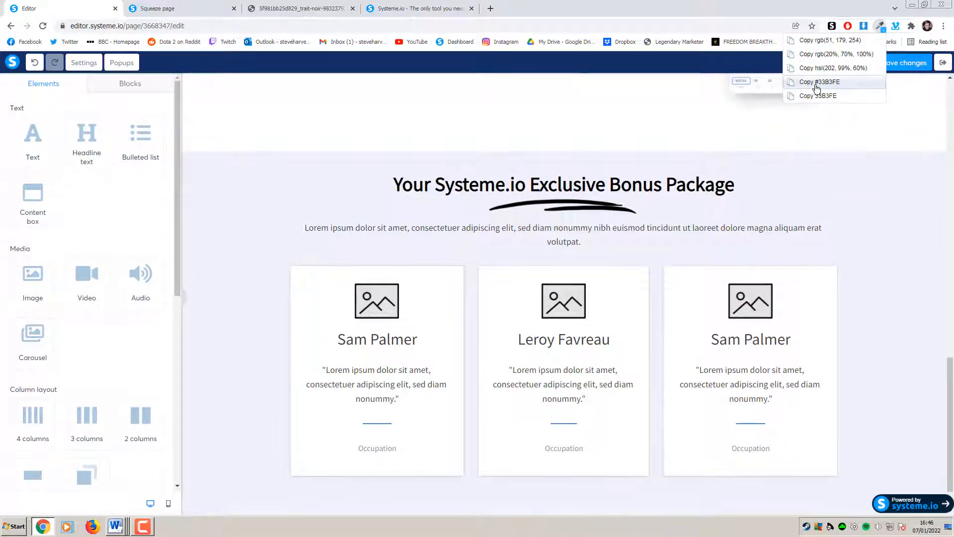
click(838, 82)
triple_click(489, 181)
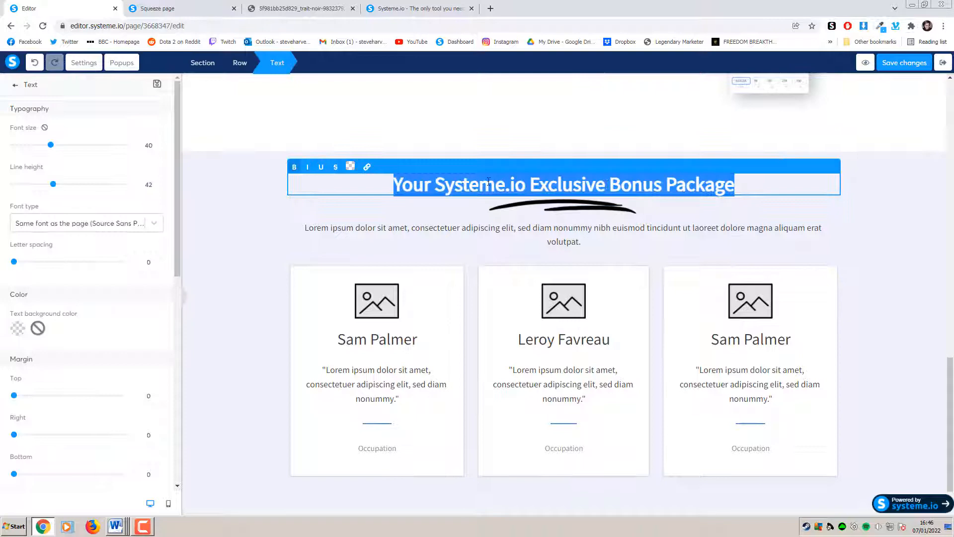
click(350, 167)
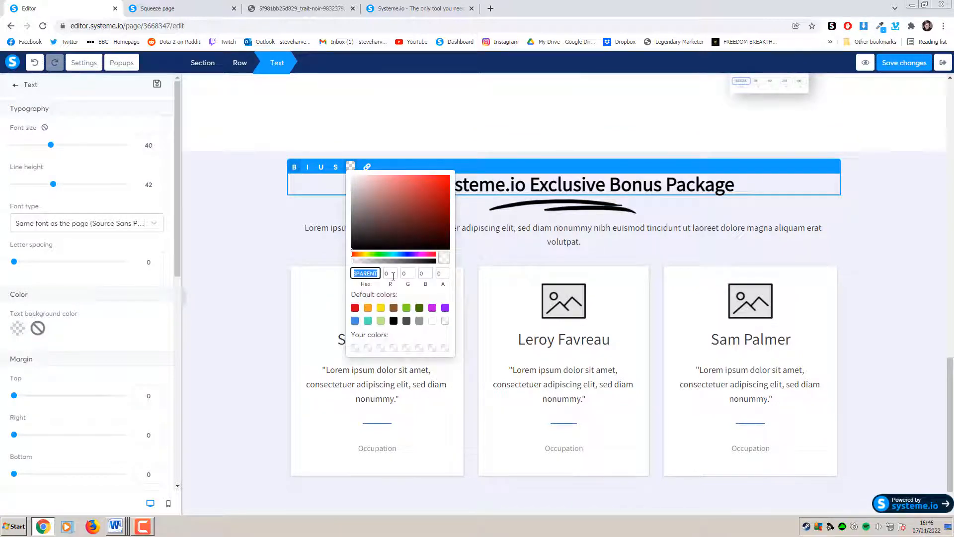
key(ctrl+v)
click(230, 255)
click(875, 247)
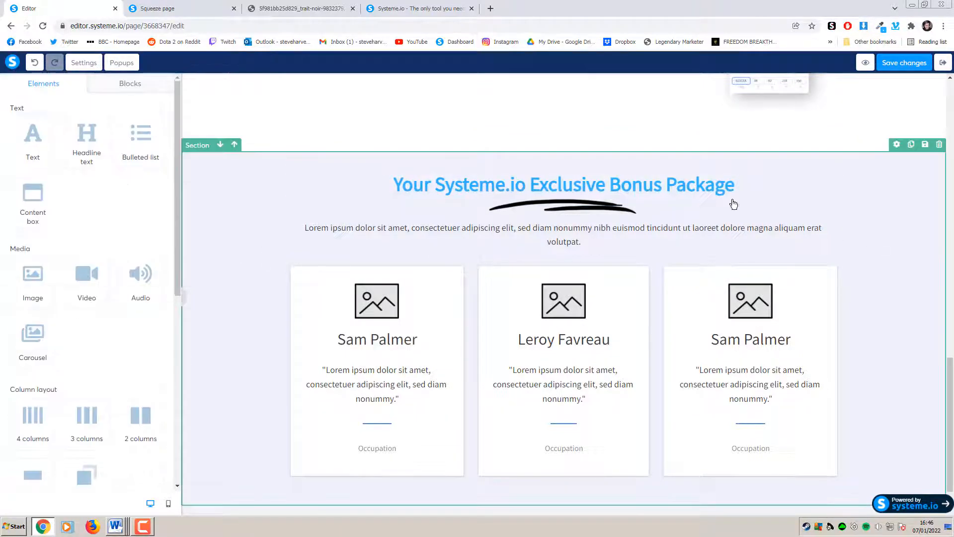
Give the heading a bottom margin of about 10, then copy the live page's bonus paragraph
click(174, 8)
click(95, 9)
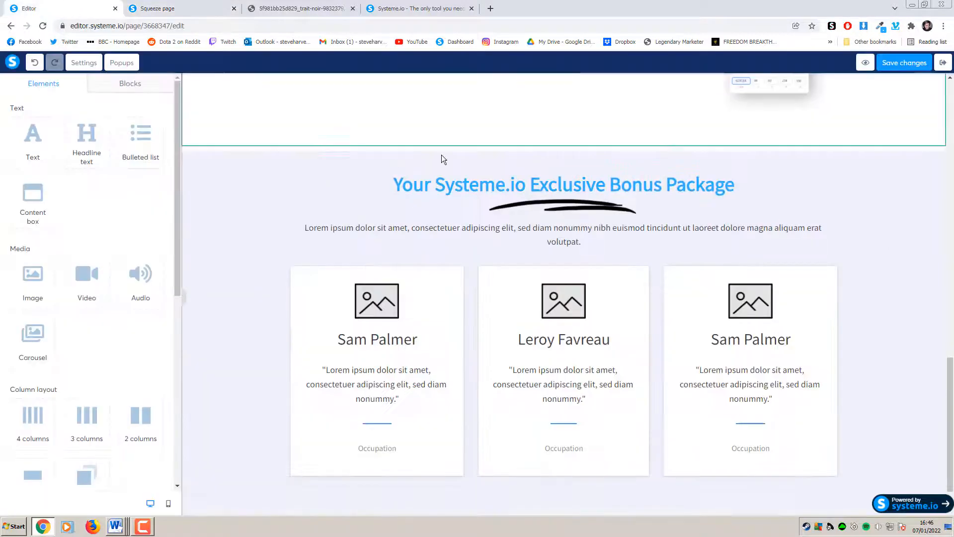
click(193, 7)
click(82, 9)
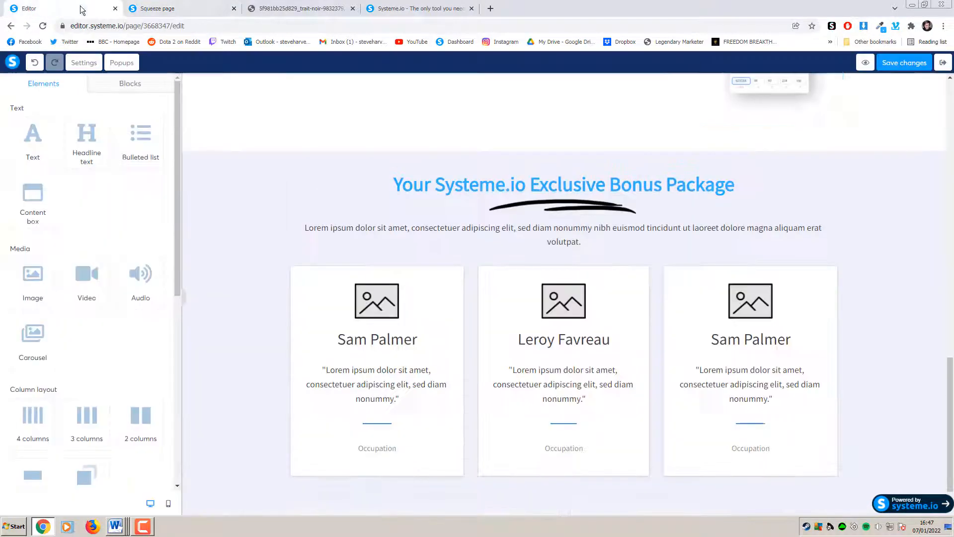
double_click(583, 195)
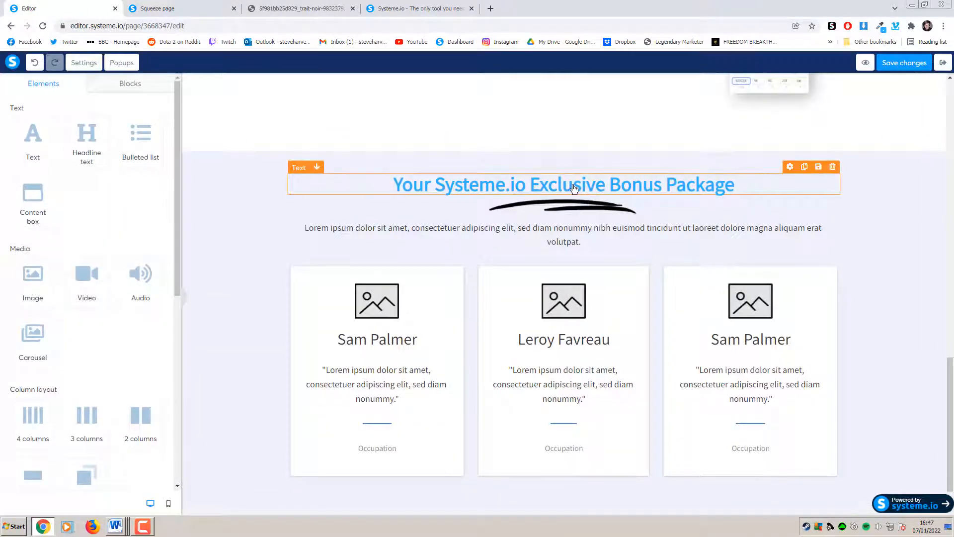
scroll(62, 278, down, 2)
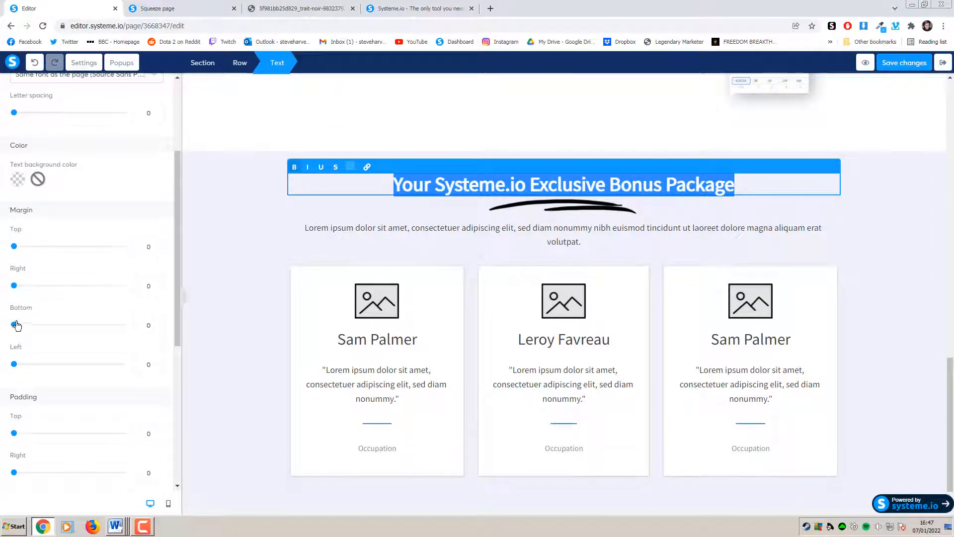
click(21, 325)
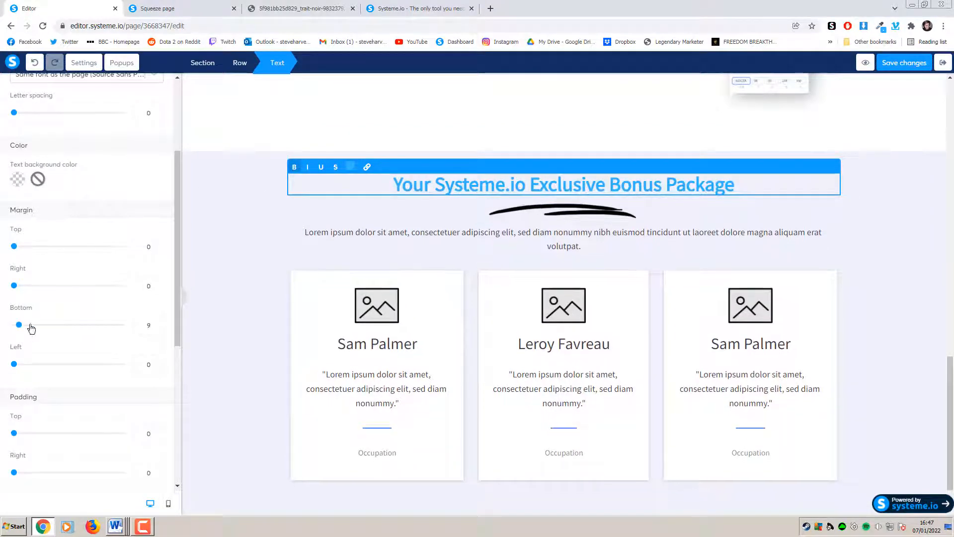
click(153, 325)
key(BackSpace)
text(0)
click(237, 297)
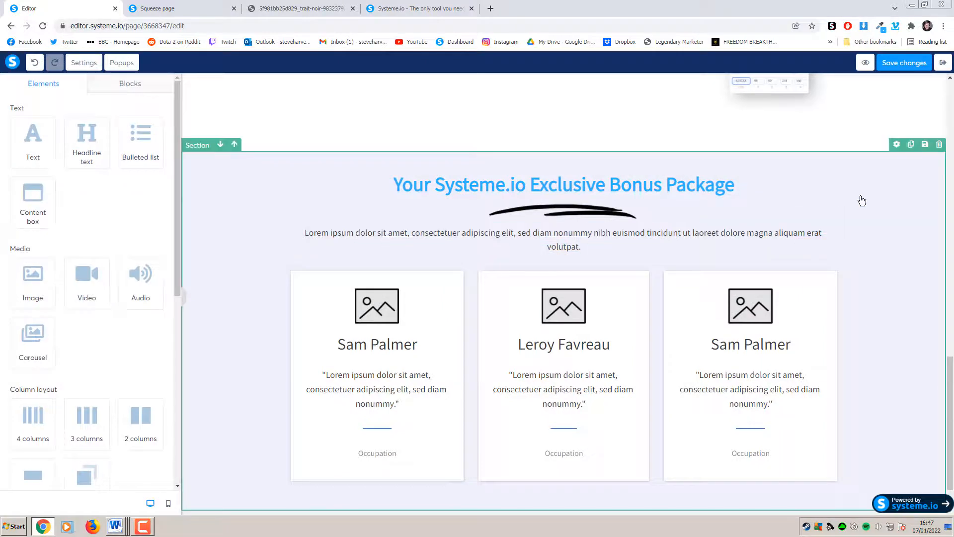
click(185, 6)
drag(579, 221, 323, 185)
Paste the bonus offer text over the lorem paragraph, at font size 23 with top margin 20
click(74, 9)
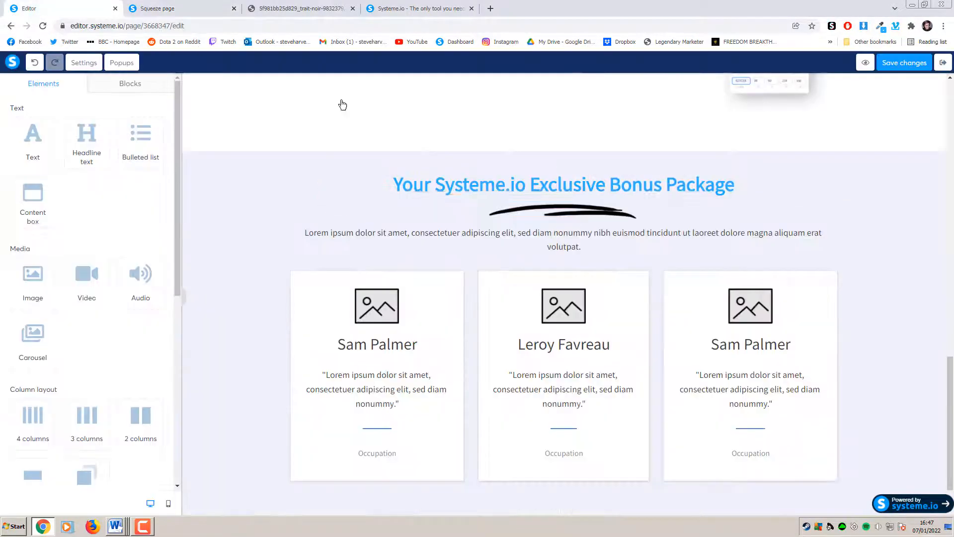
drag(592, 248, 301, 238)
key(ctrl+v)
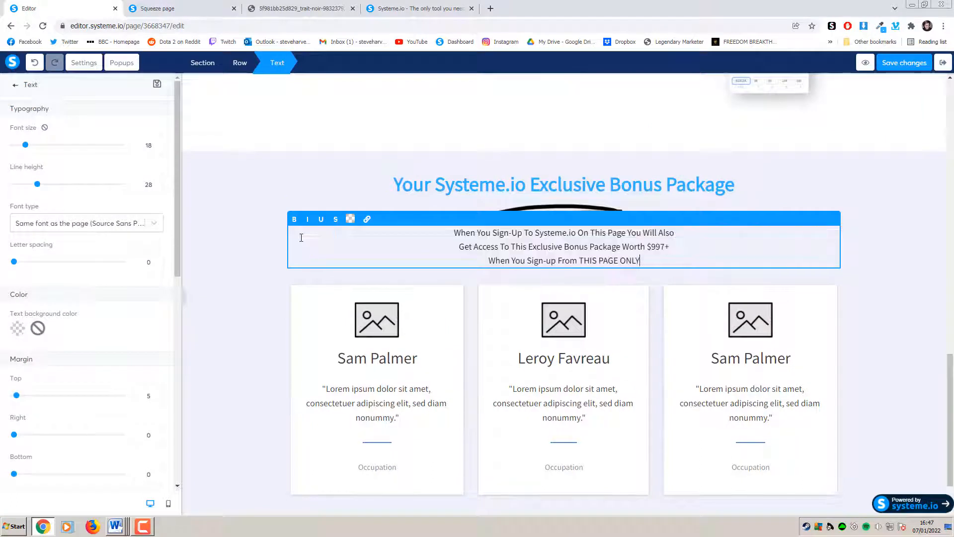
click(913, 234)
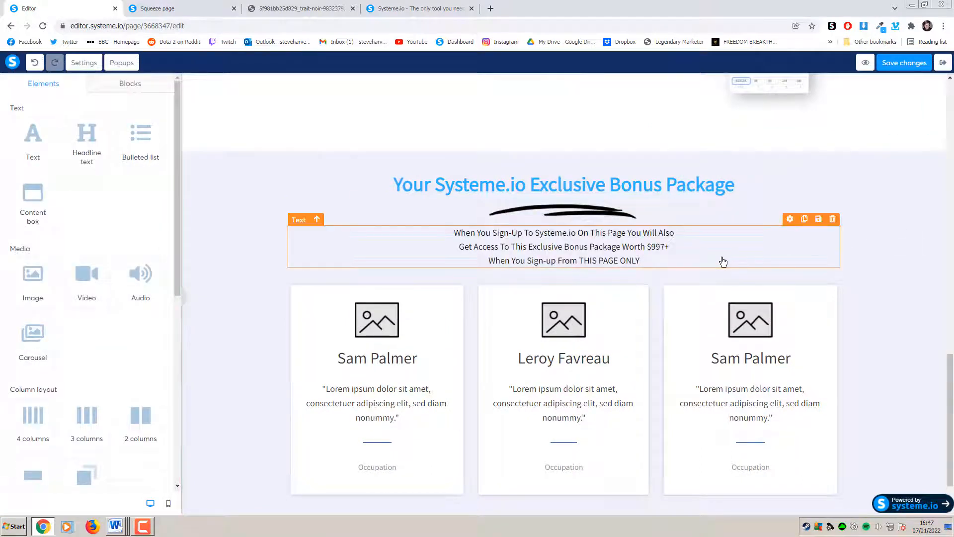
drag(716, 261, 440, 236)
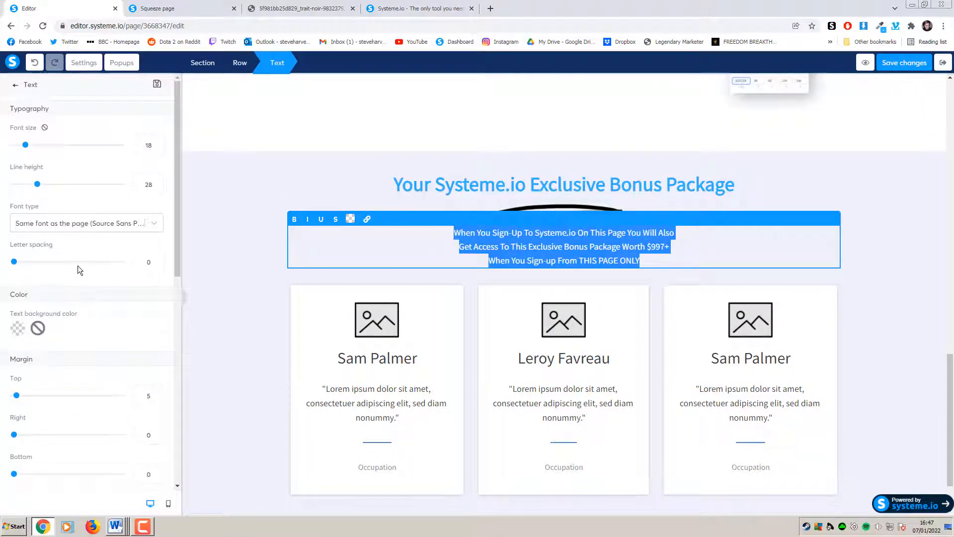
drag(26, 148, 32, 150)
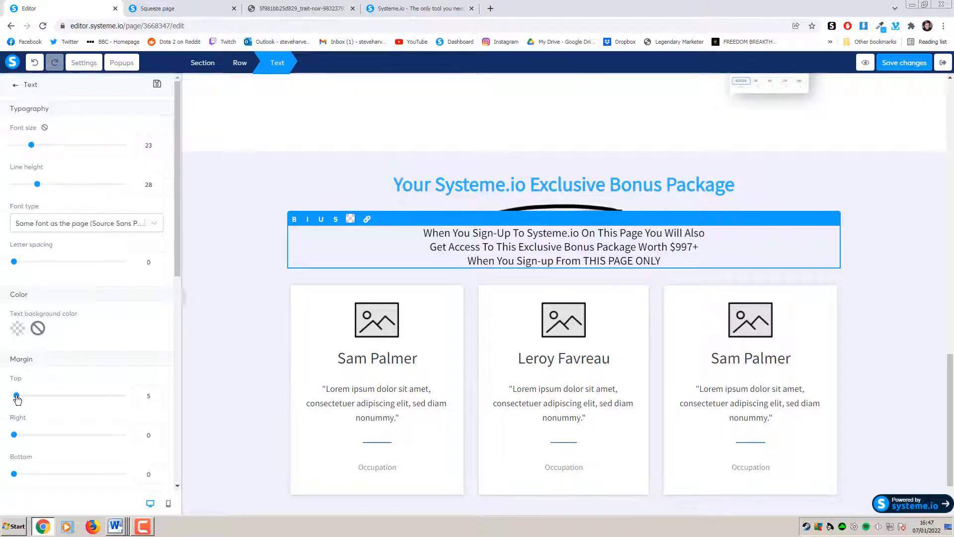
drag(16, 397, 25, 396)
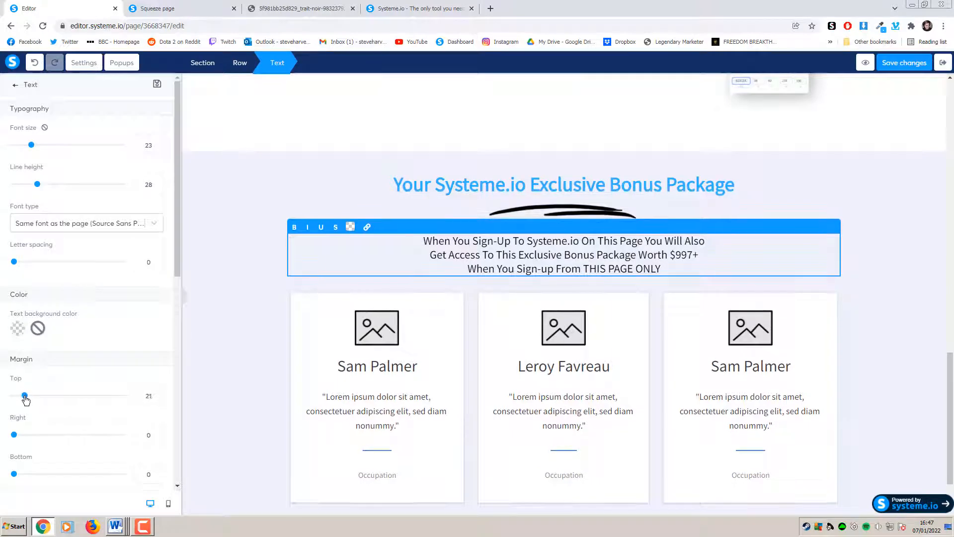
click(274, 304)
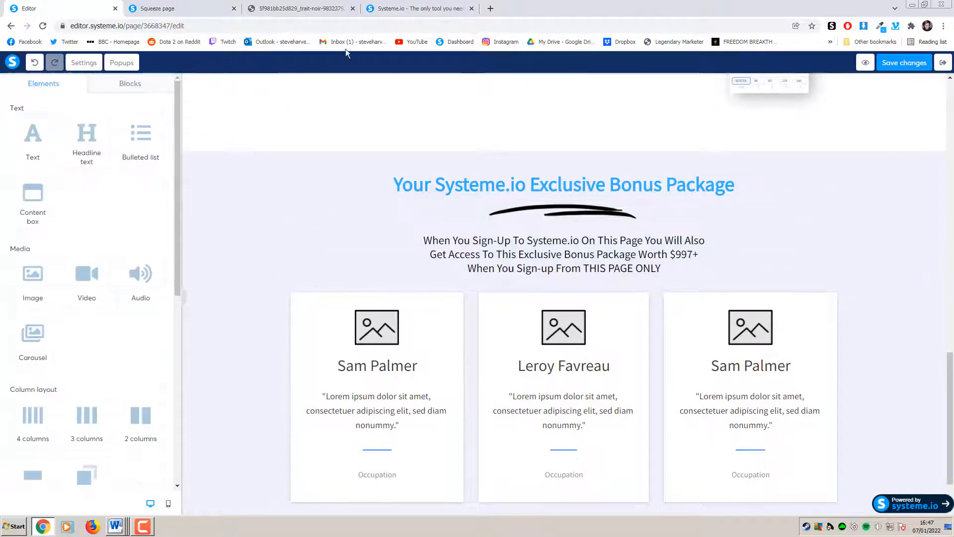
Check the three-line bonus paragraph against the live squeeze page
click(195, 6)
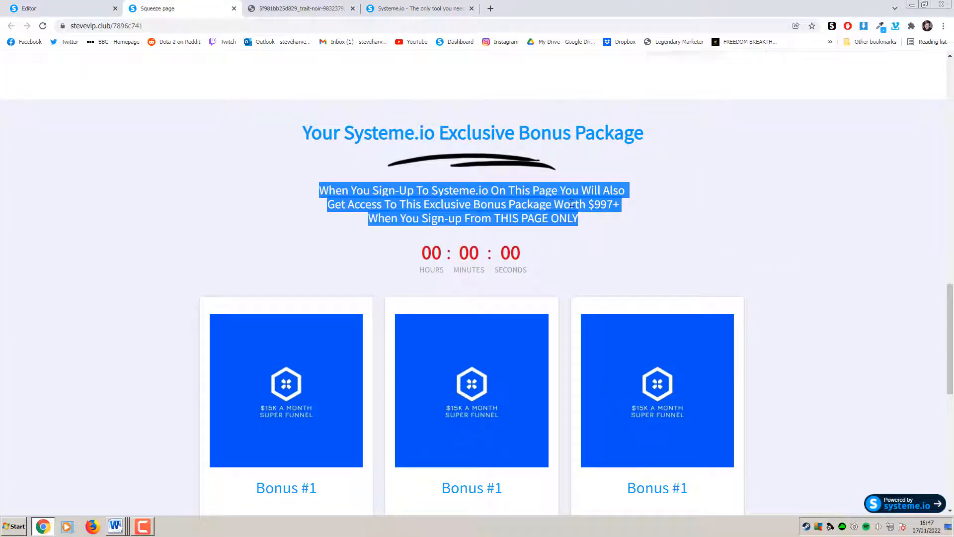
click(467, 180)
click(98, 9)
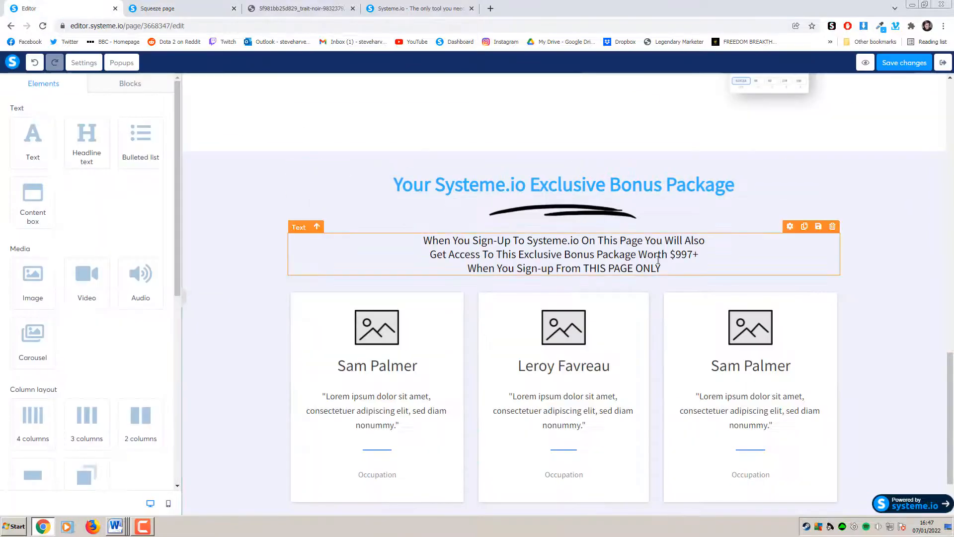
click(676, 266)
click(680, 269)
drag(681, 270, 411, 245)
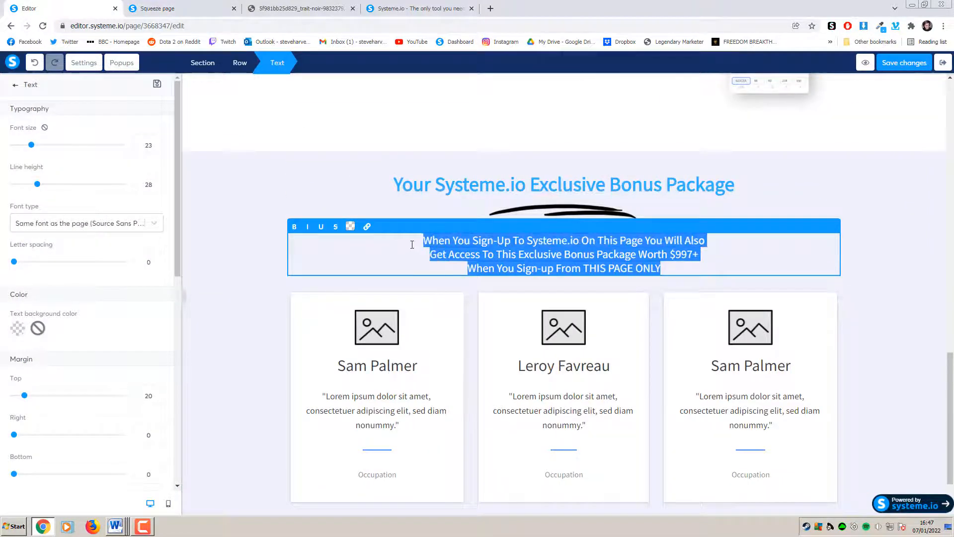
click(228, 202)
click(668, 269)
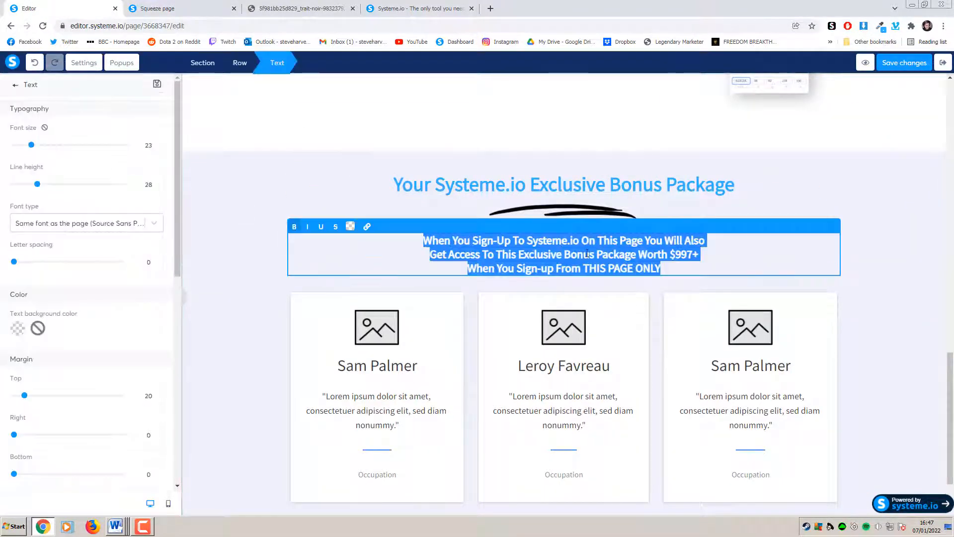
click(669, 269)
drag(668, 268, 420, 241)
click(295, 182)
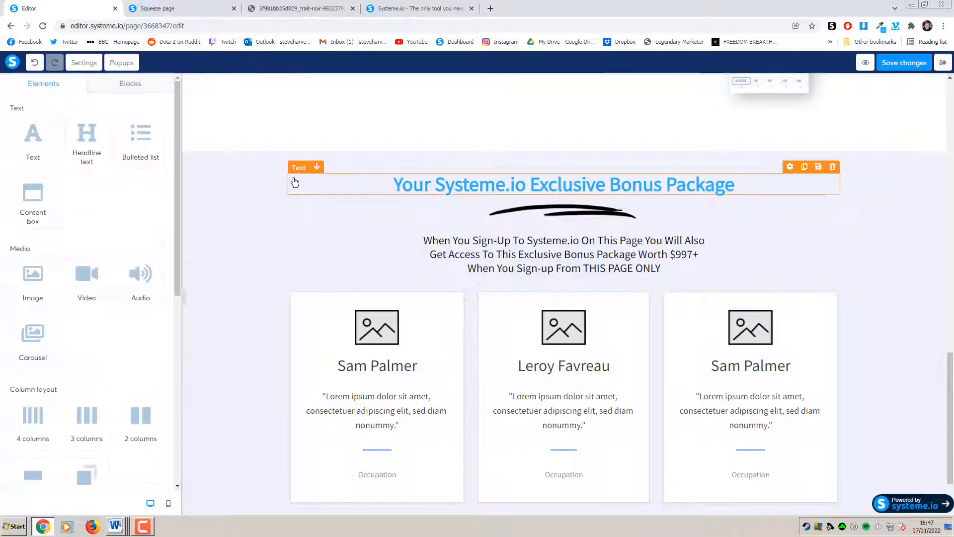
click(207, 5)
click(70, 5)
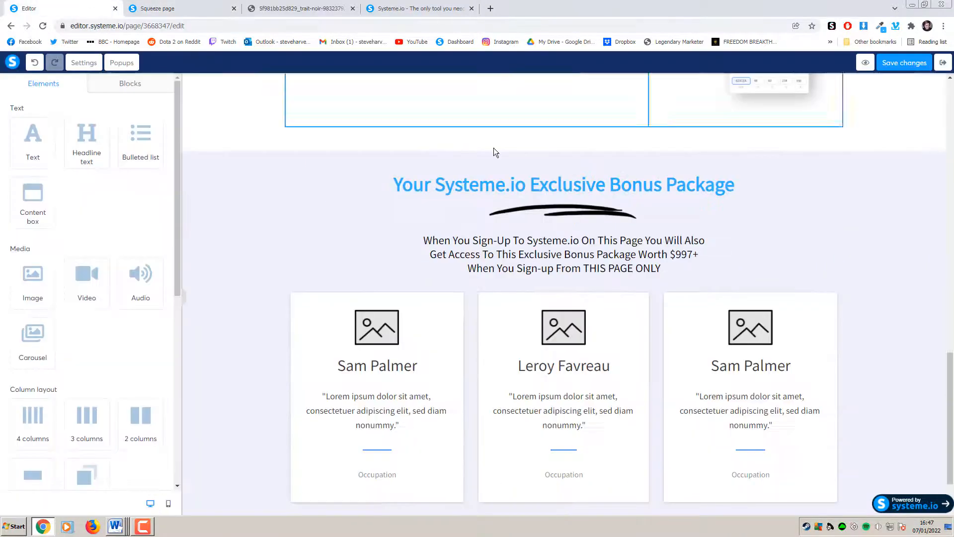
Set the brush-stroke image's top margin to 10
click(639, 213)
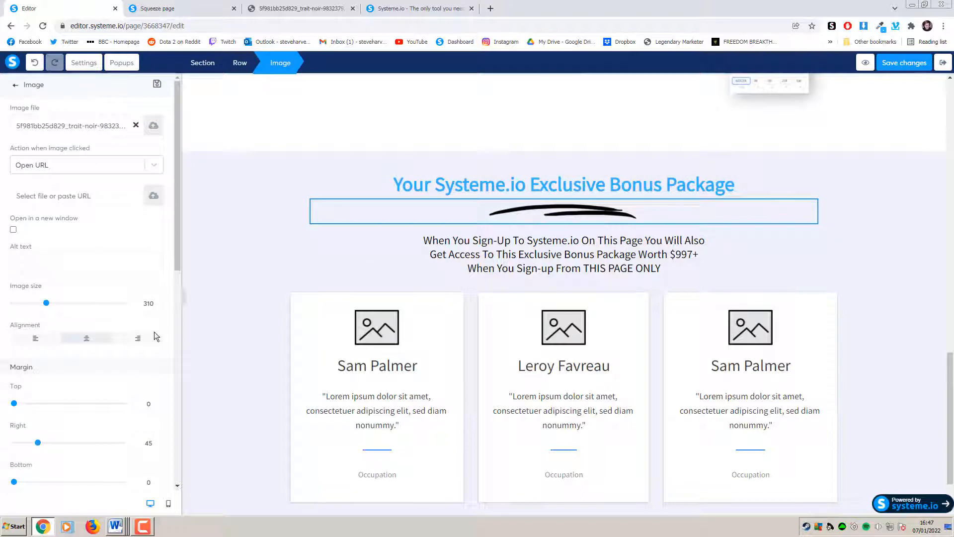
click(157, 400)
click(156, 401)
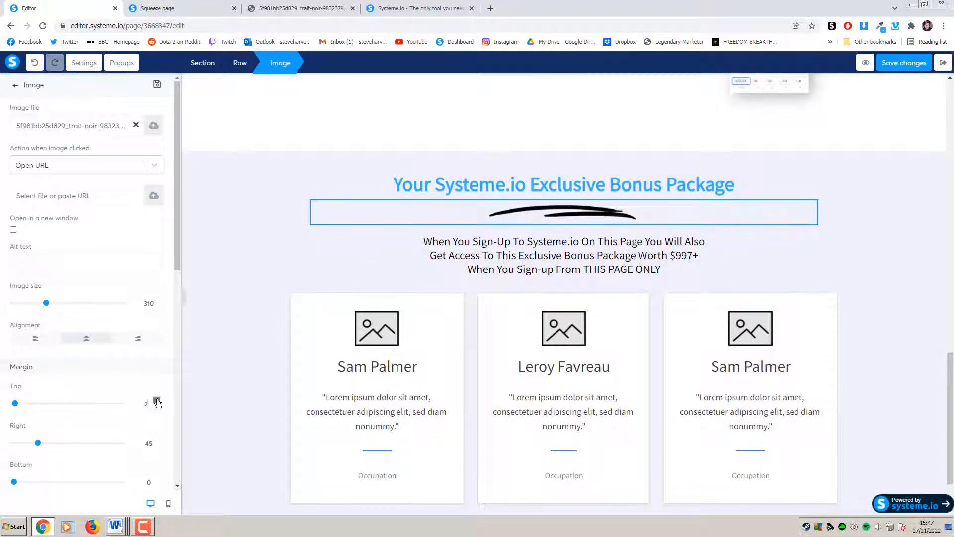
click(157, 400)
click(156, 400)
click(156, 400)
click(156, 400)
click(157, 400)
click(157, 400)
click(219, 368)
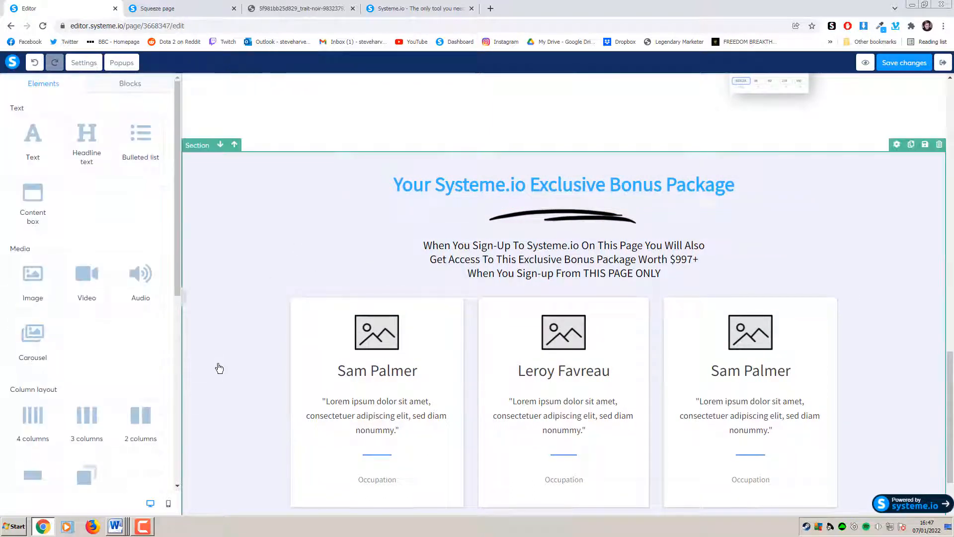
Inspect the live countdown, then place a Countdown element under the $997+ bonus text with size-43 digits
click(158, 9)
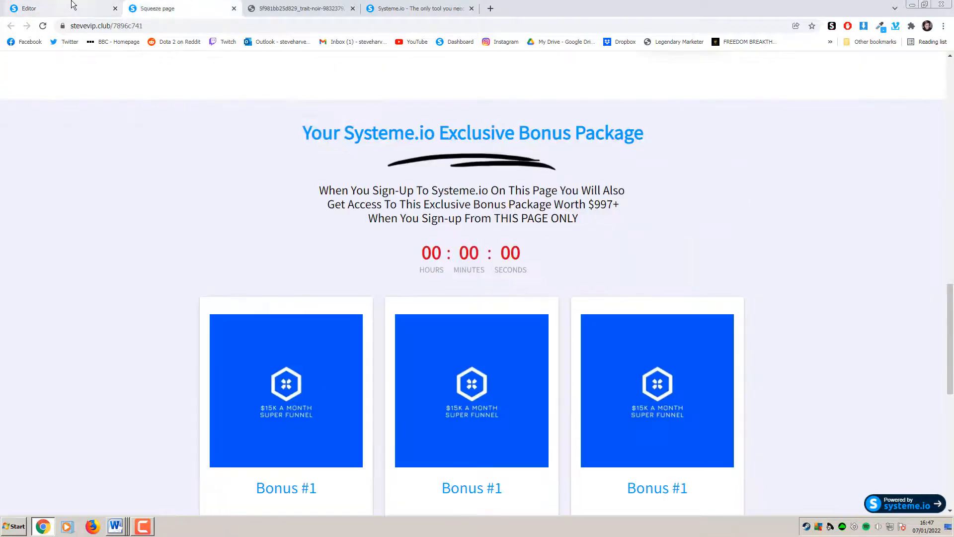
click(60, 8)
click(157, 8)
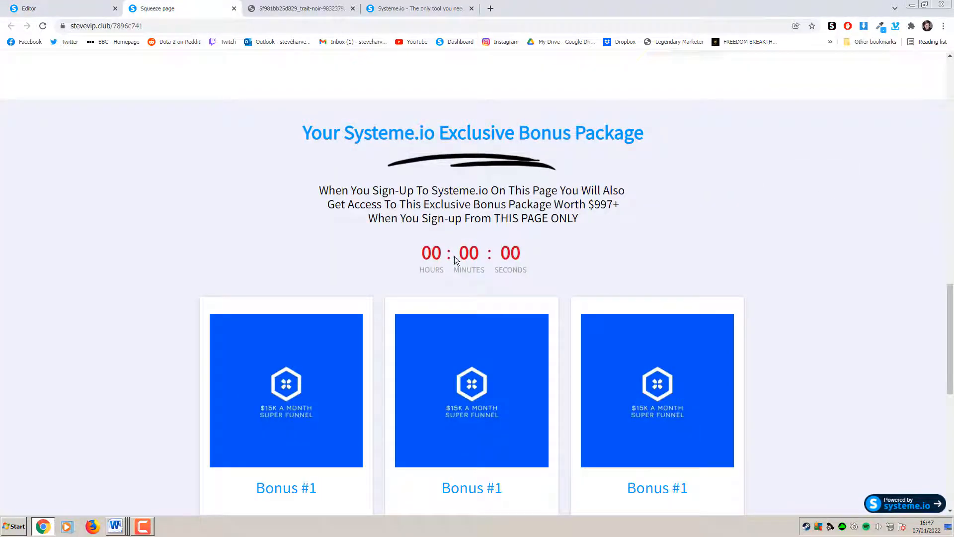
mouse_move(530, 267)
mouse_down()
mouse_move(421, 261)
mouse_move(539, 264)
mouse_up()
click(75, 9)
scroll(131, 271, down, 6)
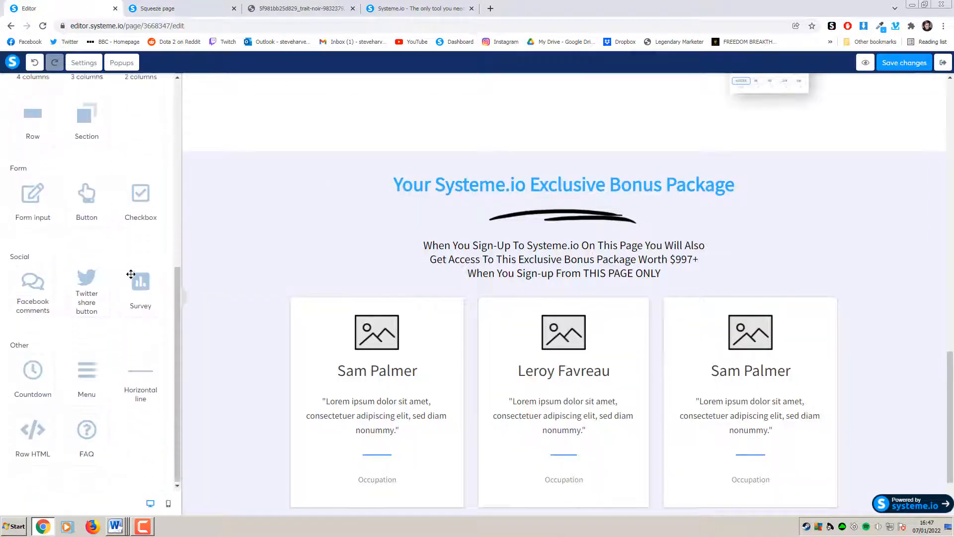
drag(153, 343, 710, 293)
click(691, 298)
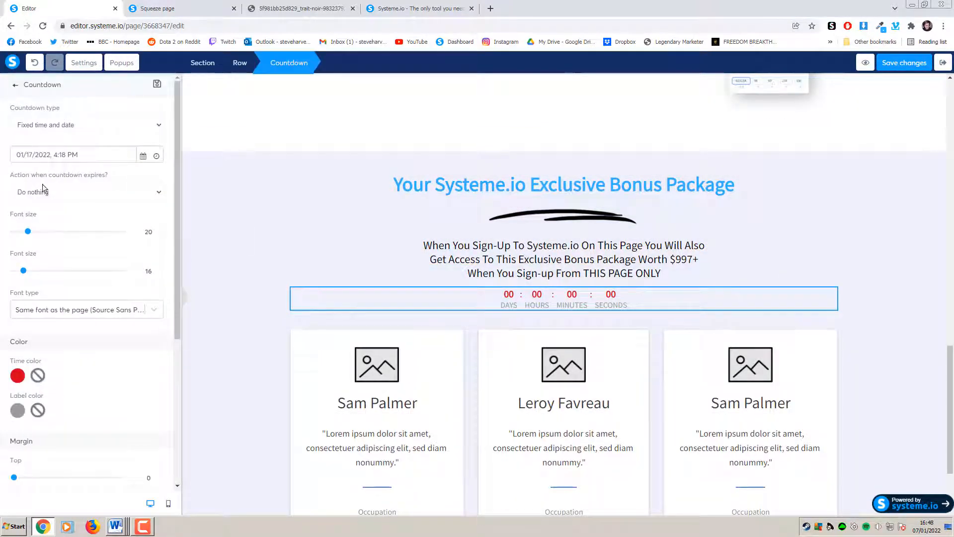
drag(31, 235, 56, 241)
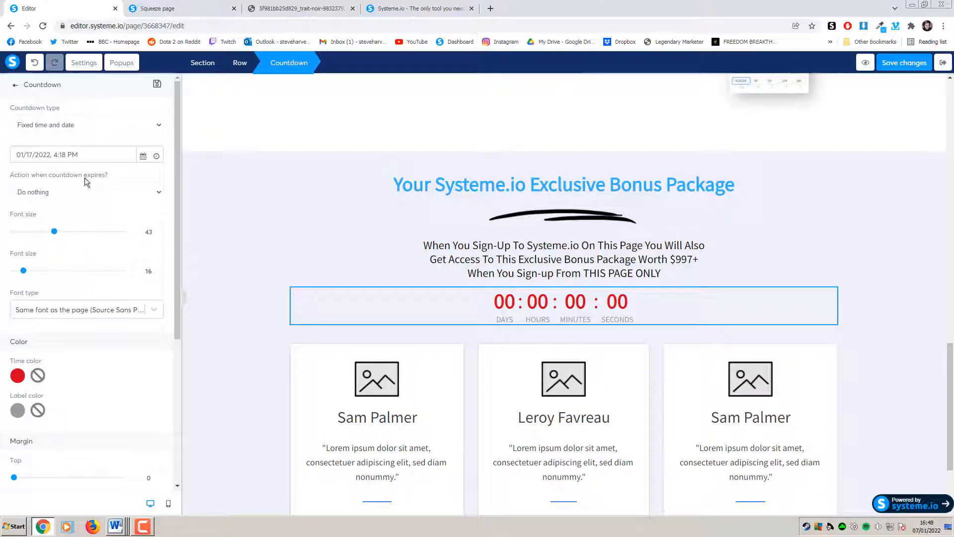
click(877, 243)
scroll(876, 245, down, 2)
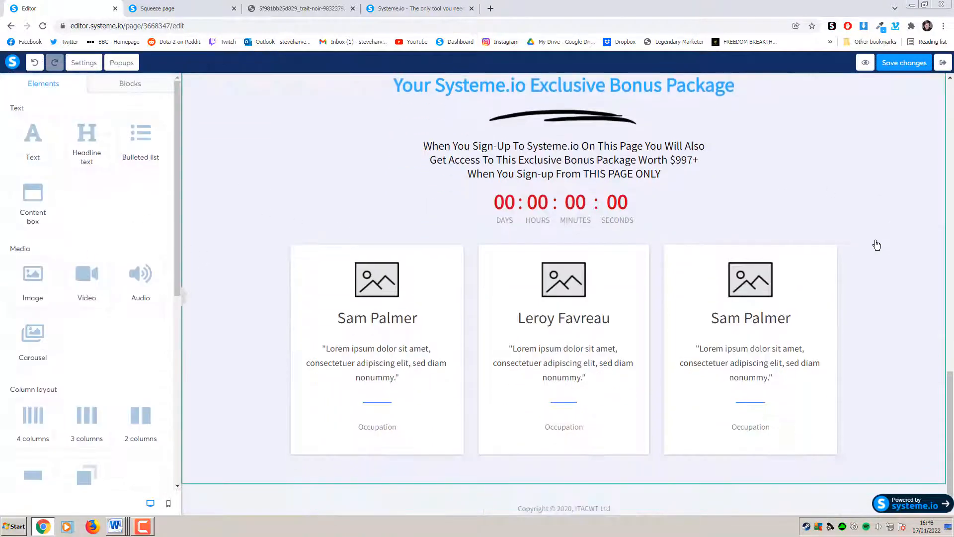
scroll(870, 246, down, 1)
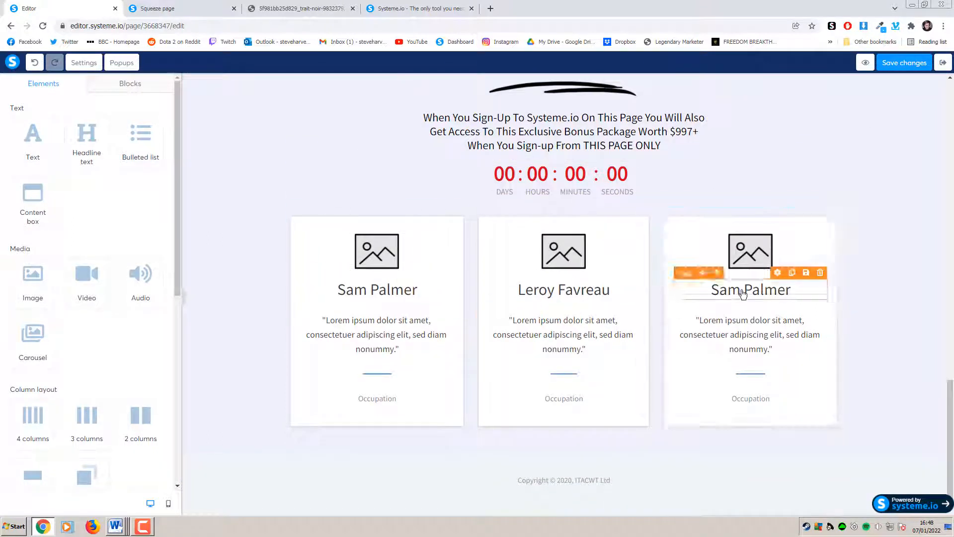
scroll(423, 348, up, 2)
scroll(547, 329, down, 2)
scroll(549, 327, down, 1)
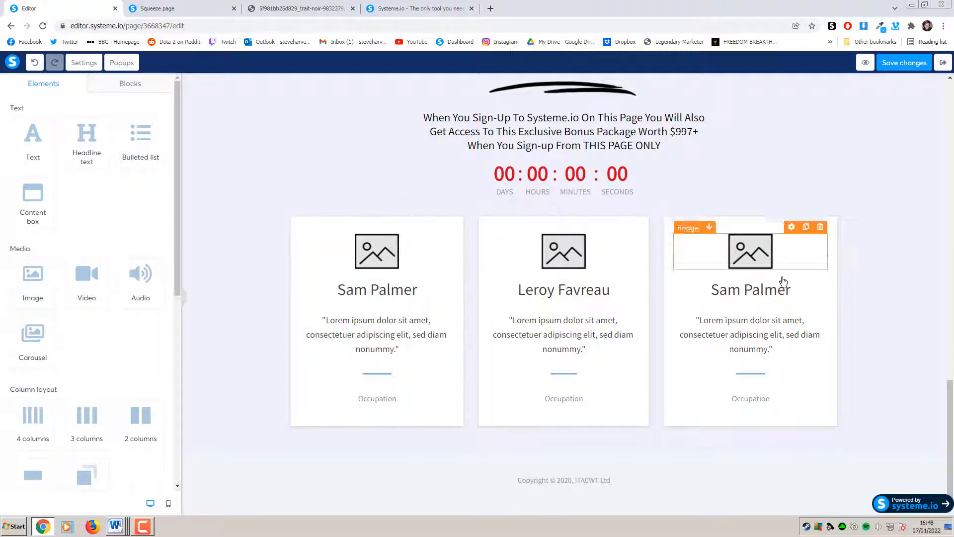
scroll(601, 195, up, 2)
scroll(878, 324, down, 2)
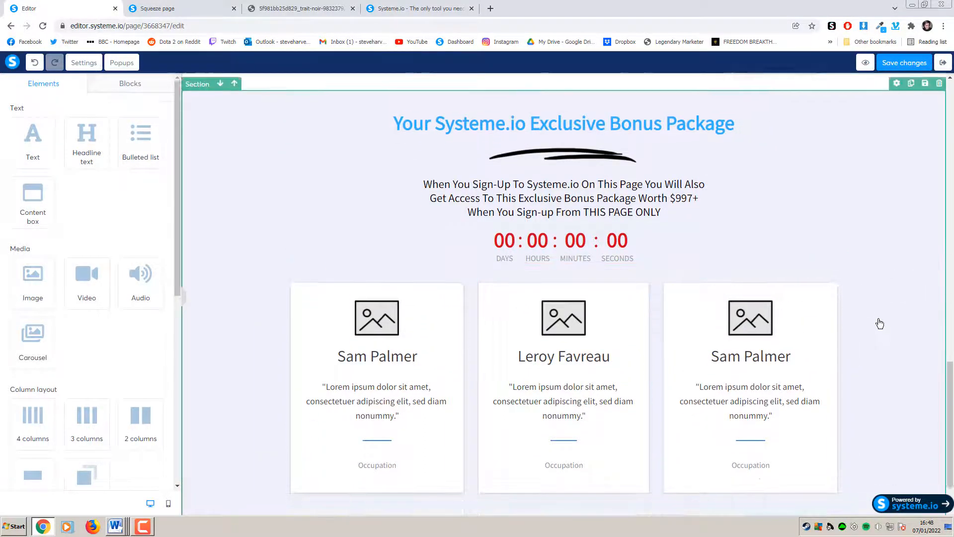
scroll(875, 305, up, 1)
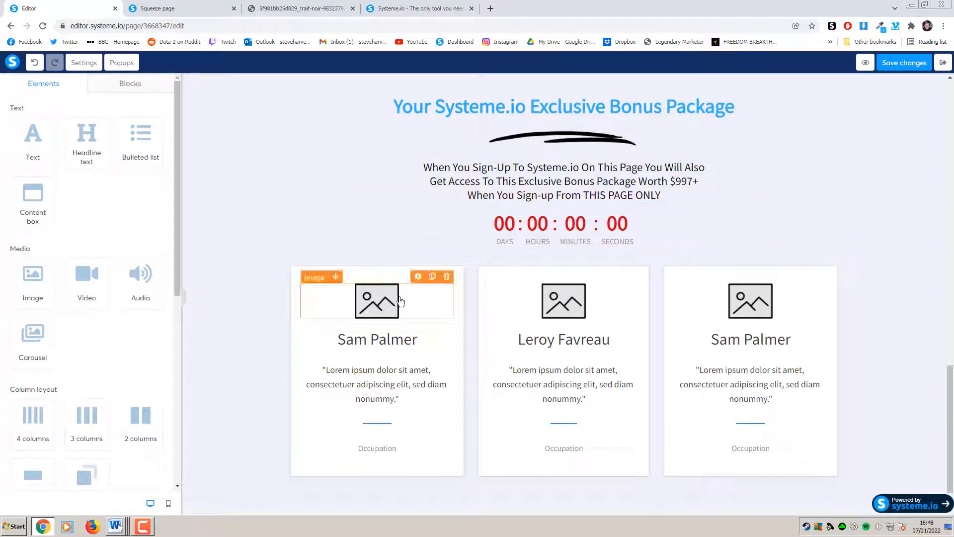
scroll(518, 333, down, 1)
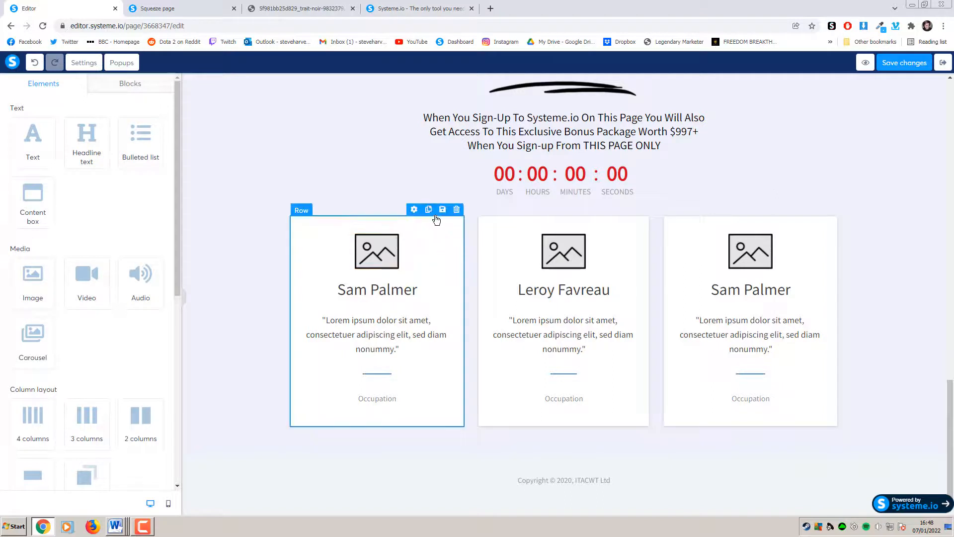
click(430, 210)
scroll(445, 360, down, 3)
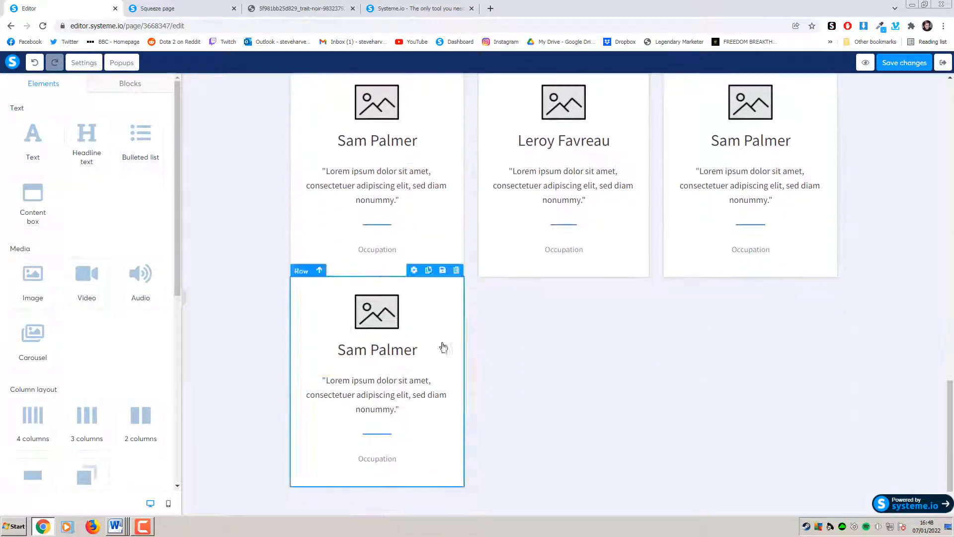
click(456, 270)
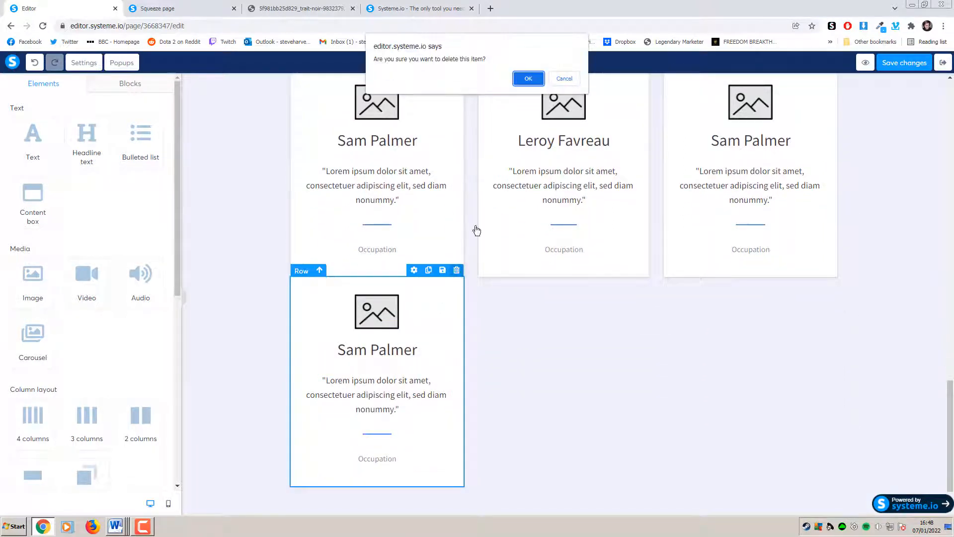
click(528, 78)
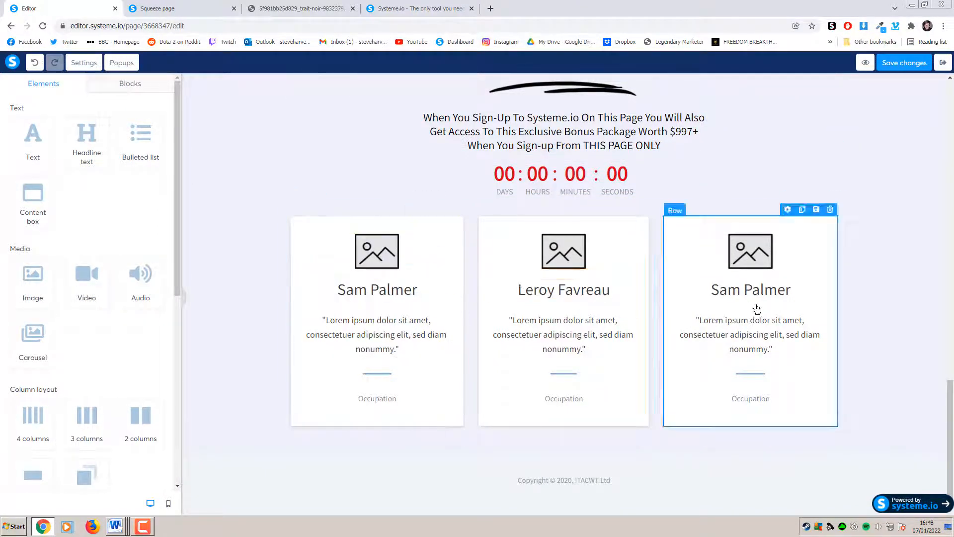
Retitle the first card 'Bonus 1' and delete its Occupation line
click(411, 294)
drag(420, 291, 348, 291)
text(B)
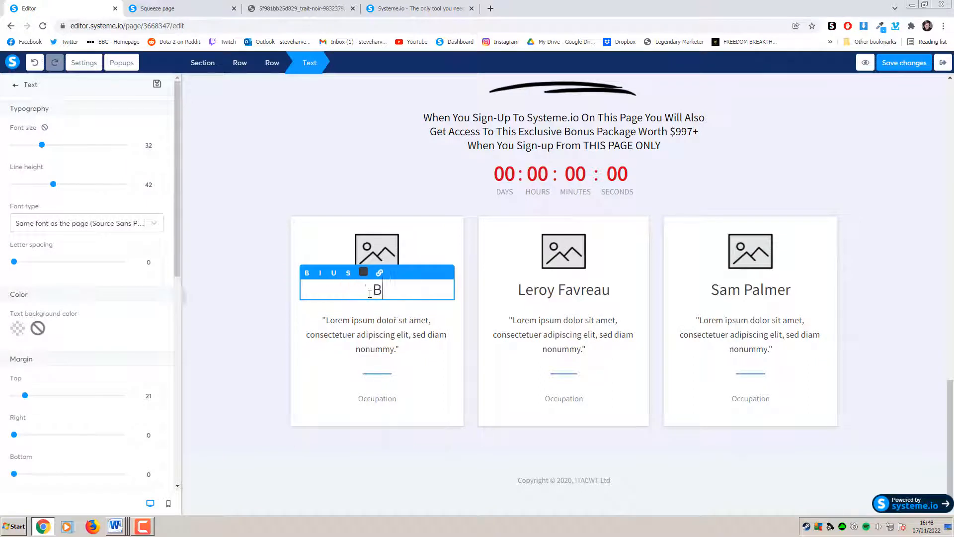
text(onus 1)
click(425, 321)
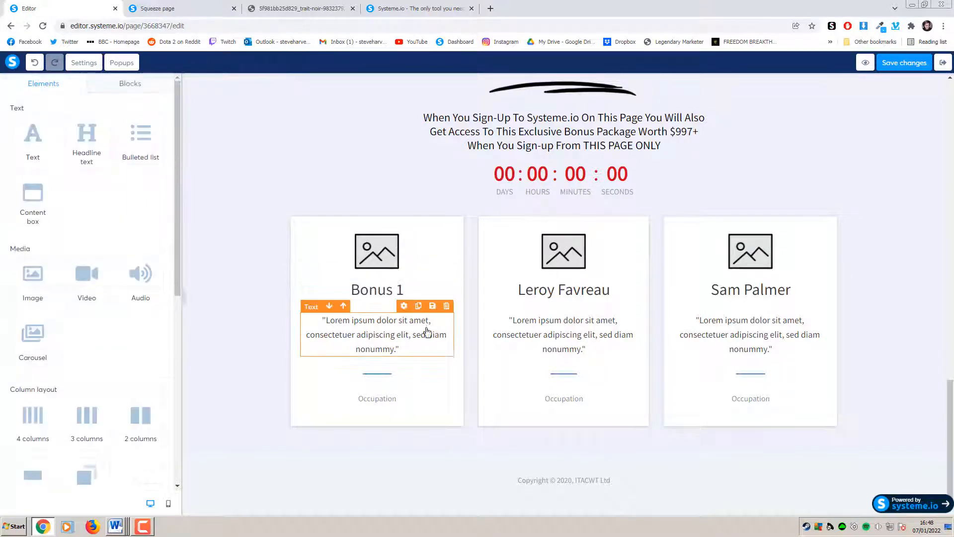
click(447, 384)
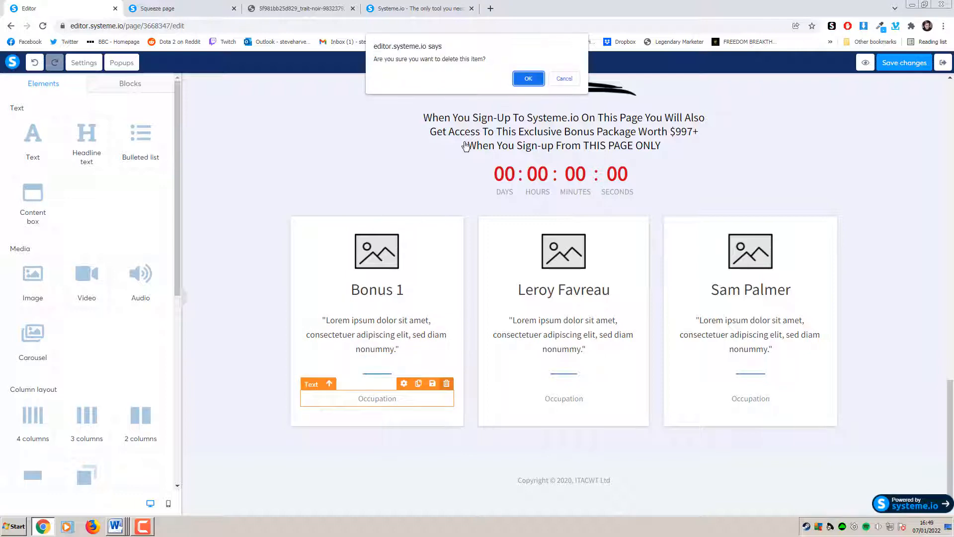
click(536, 83)
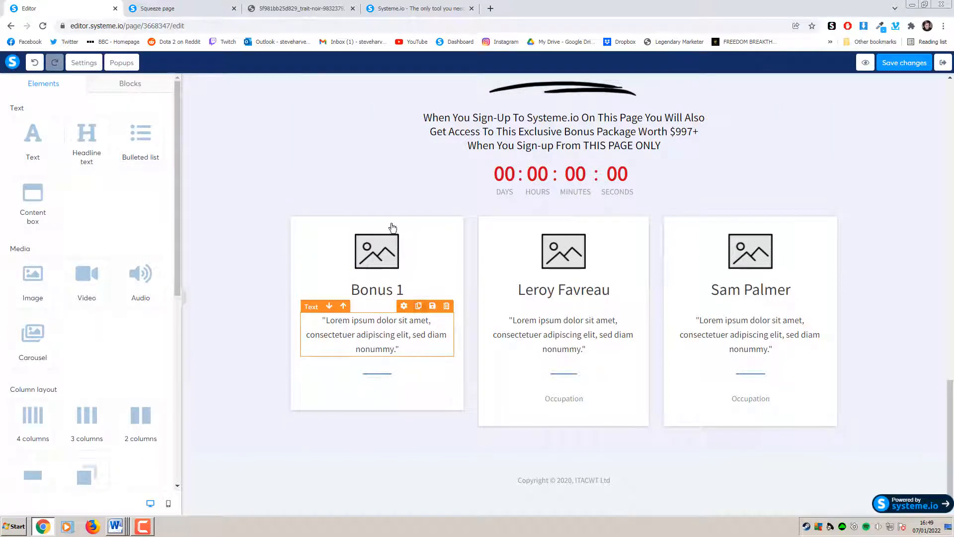
Copy the affiliate-access description from the live page and paste it over the card's lorem text
click(204, 5)
scroll(366, 287, down, 4)
drag(356, 378, 201, 324)
key(ctrl+c)
click(94, 8)
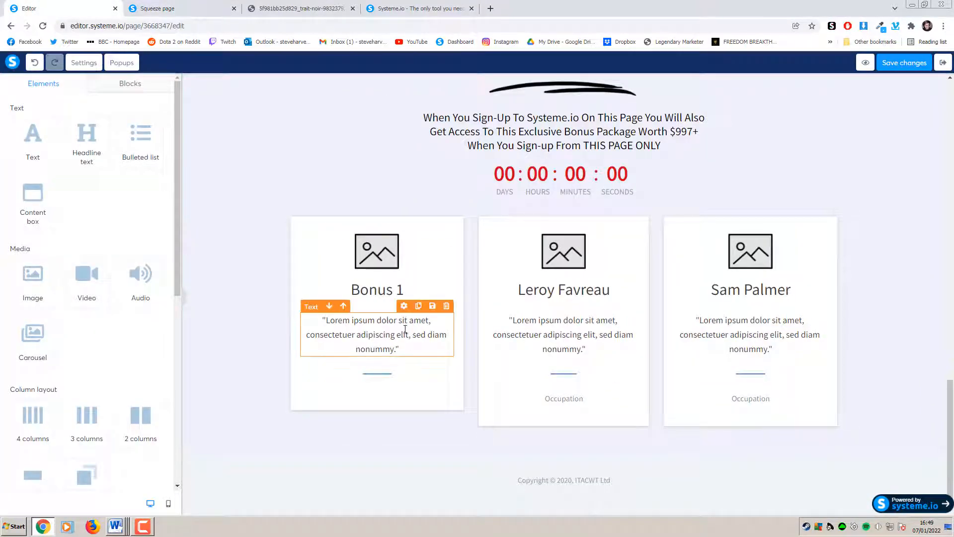
click(410, 350)
drag(395, 348, 309, 321)
key(ctrl+v)
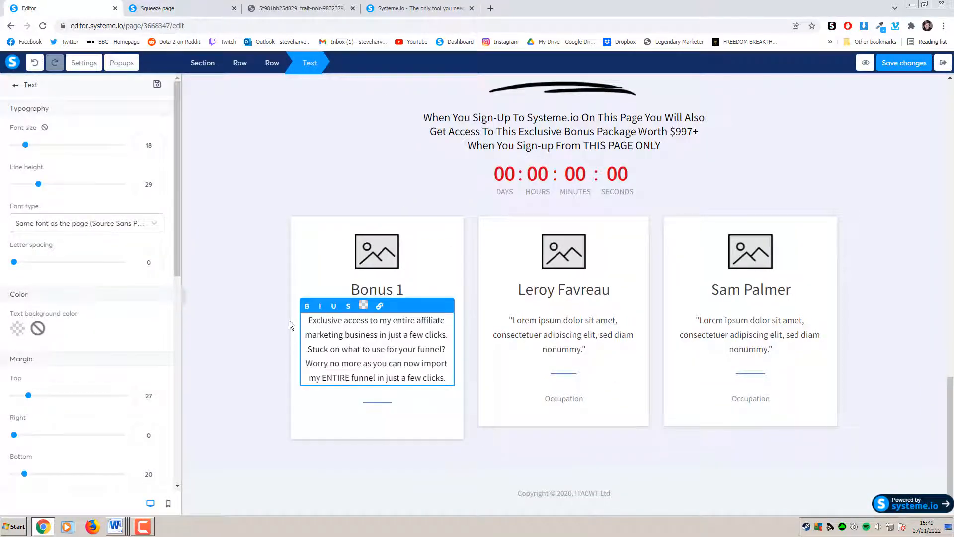
click(221, 318)
Make the 'Bonus 1' heading blue
click(404, 291)
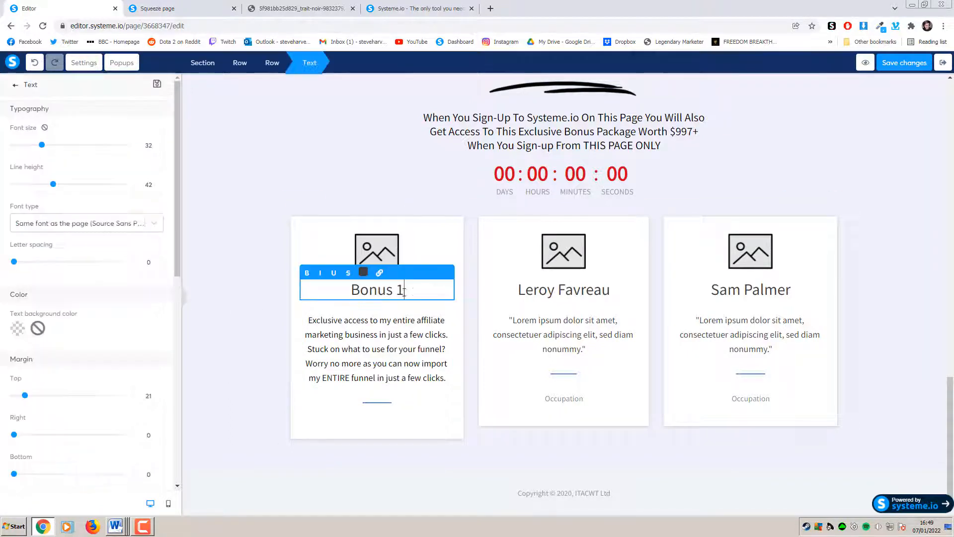
drag(407, 286, 356, 283)
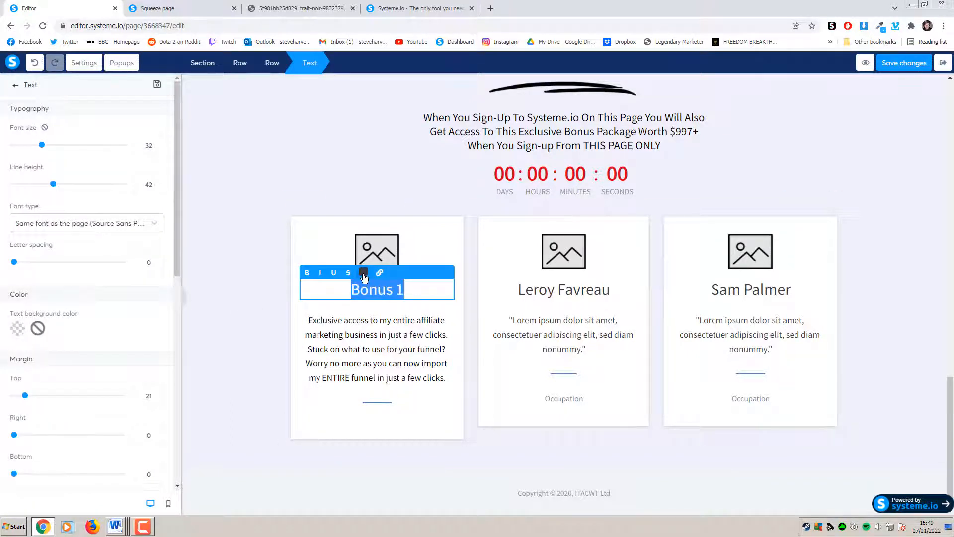
click(364, 273)
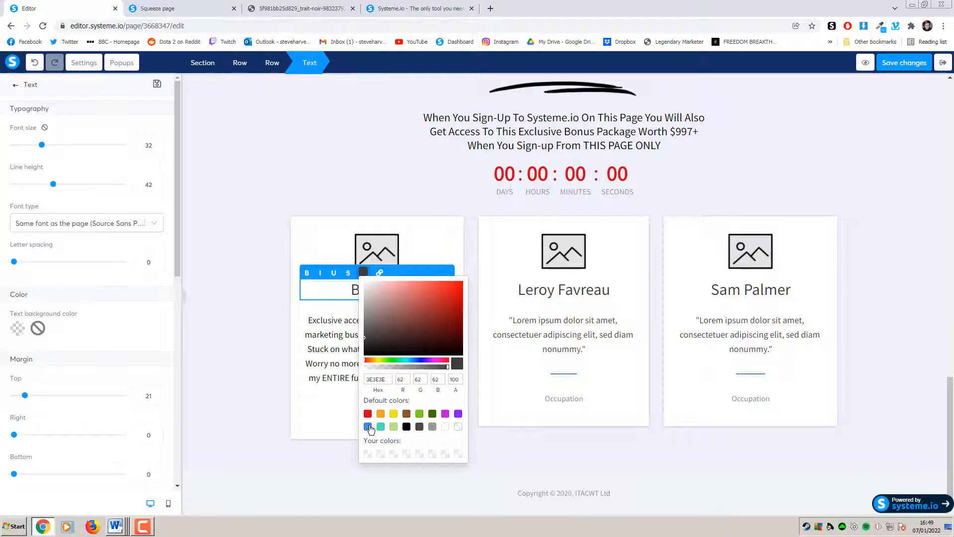
click(368, 427)
click(239, 348)
click(246, 256)
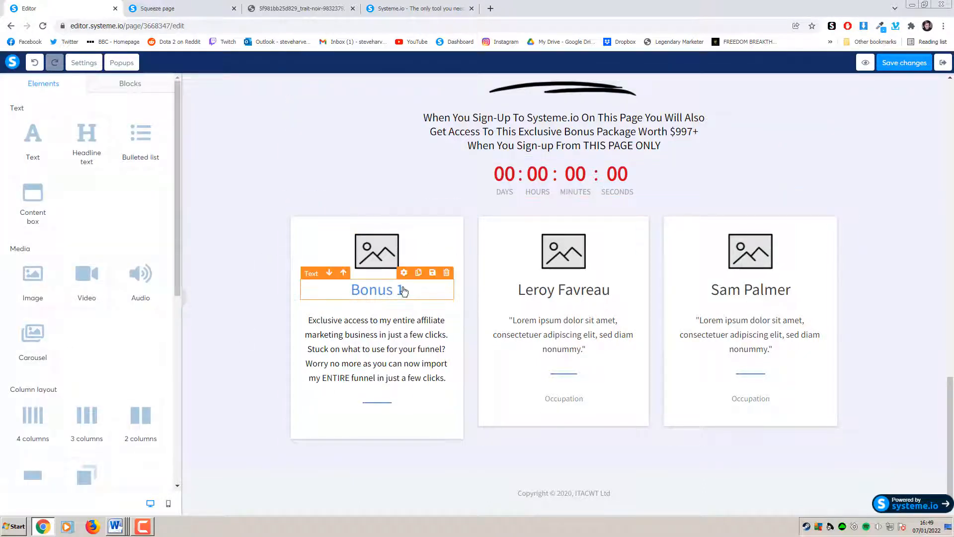
click(383, 255)
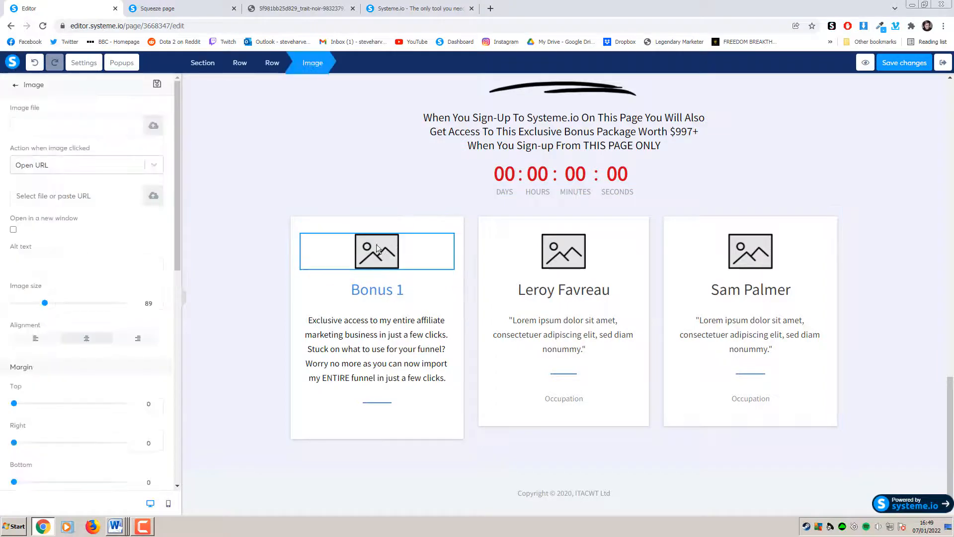
Insert the blue 3-Day Affiliate Bootcamp image from Your Images into the Bonus 1 card
click(153, 125)
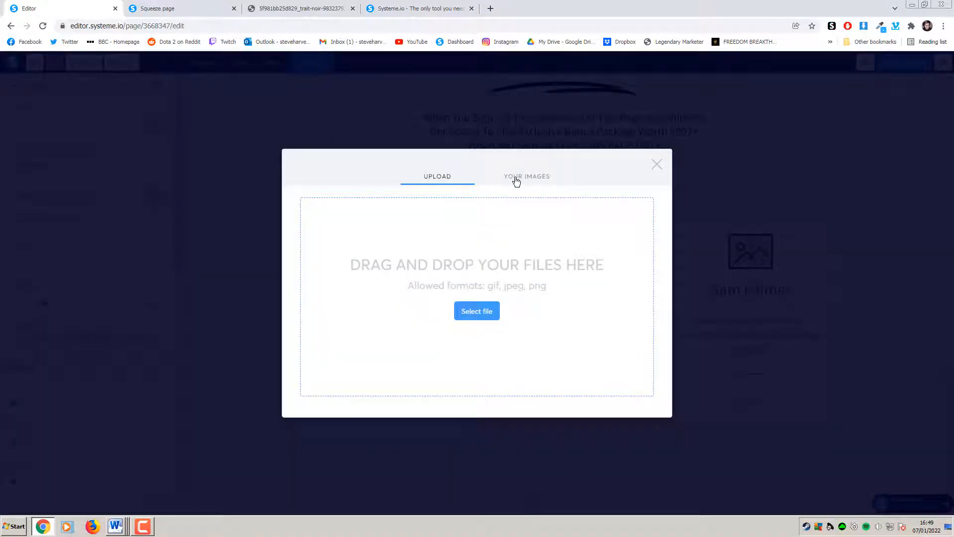
click(516, 181)
click(456, 213)
click(637, 416)
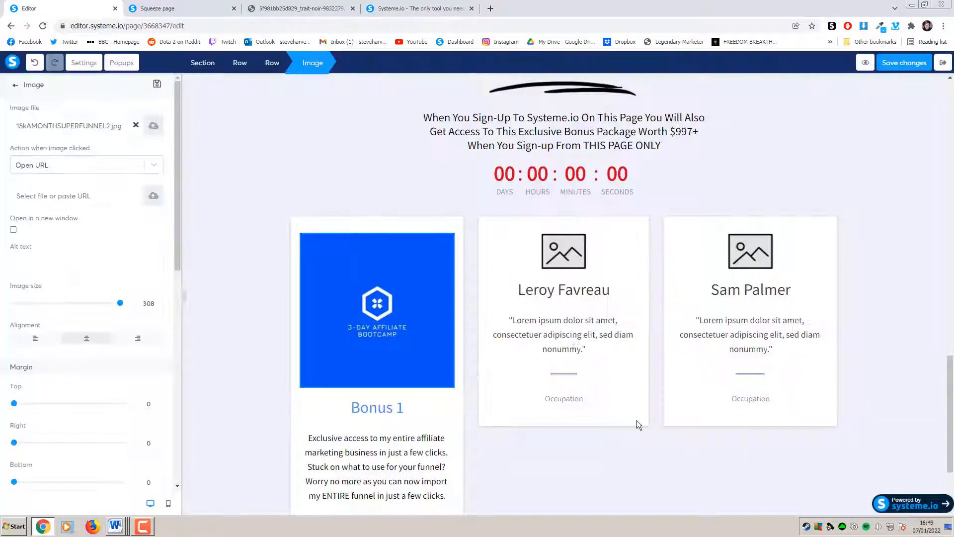
click(865, 301)
scroll(878, 294, down, 2)
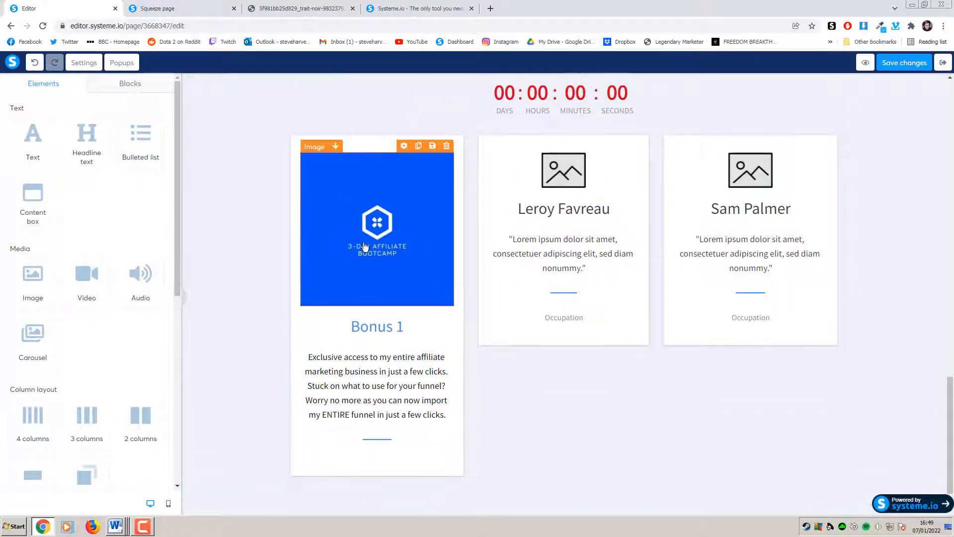
click(202, 14)
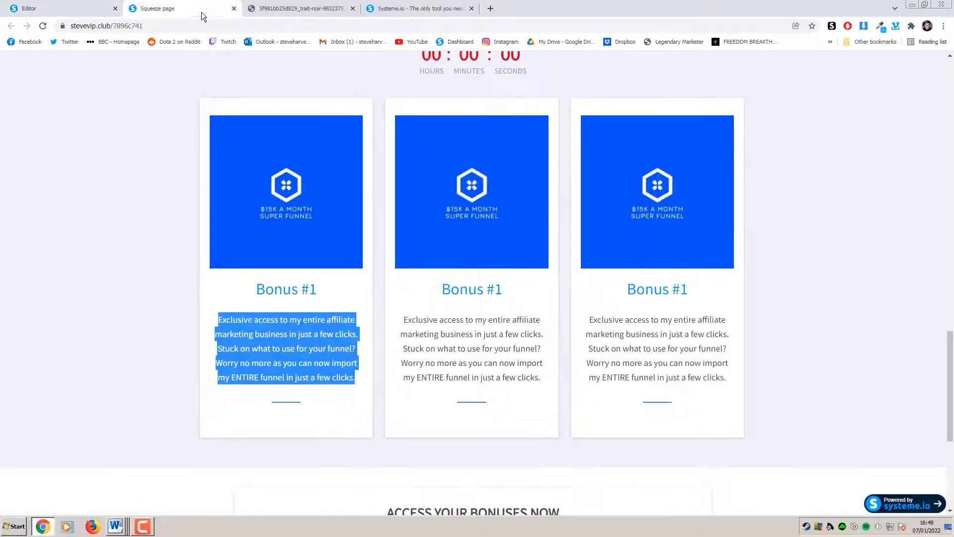
click(138, 241)
click(98, 7)
Duplicate the Bonus 1 card and delete the middle lorem-quote placeholder card
scroll(447, 198, up, 3)
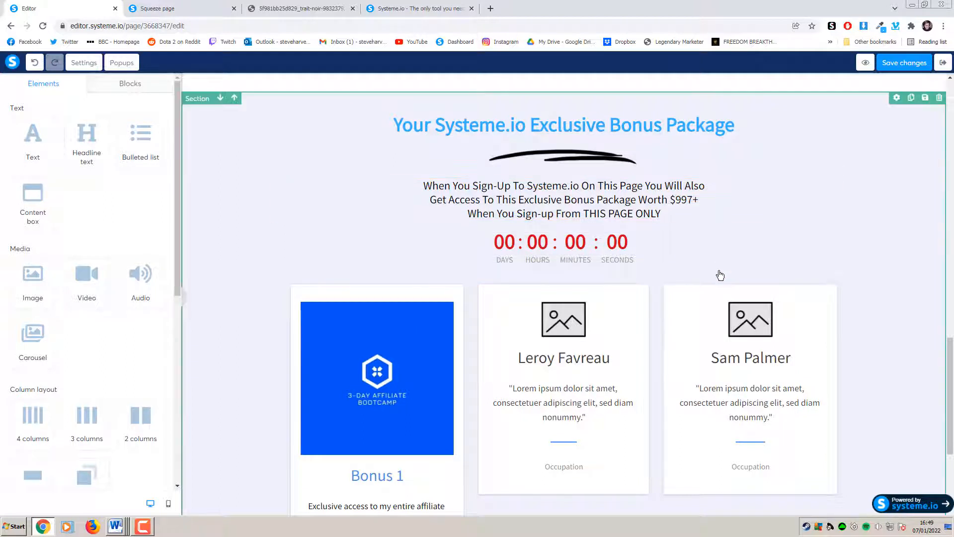
scroll(622, 255, down, 4)
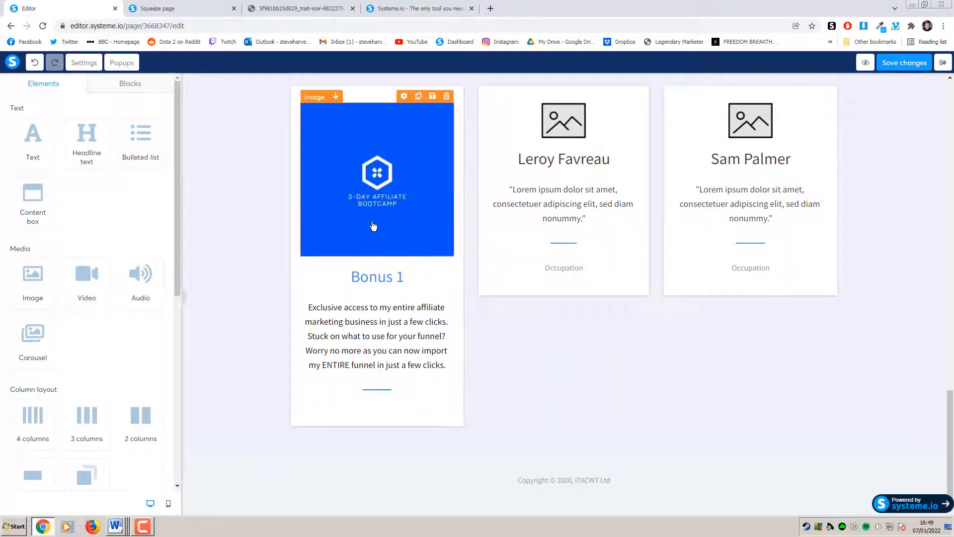
scroll(602, 318, up, 1)
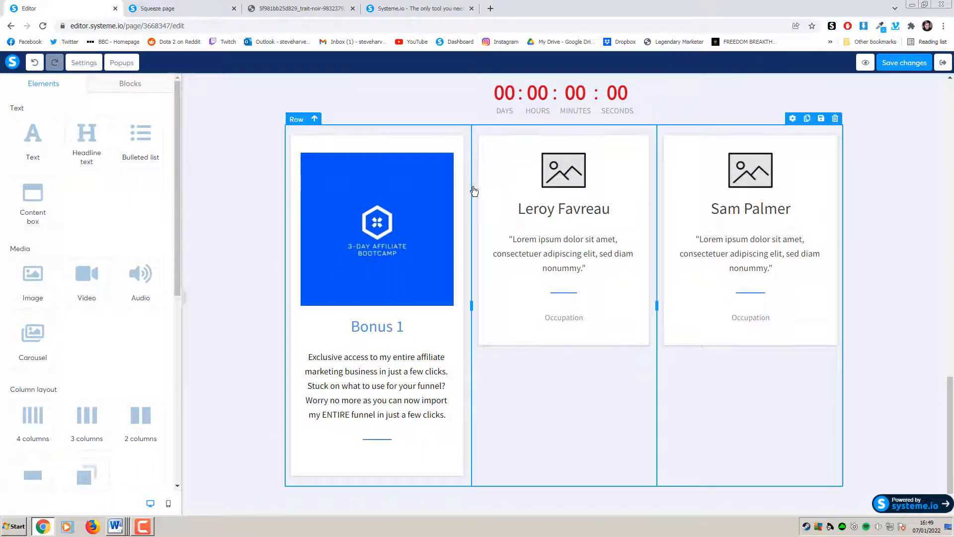
click(430, 130)
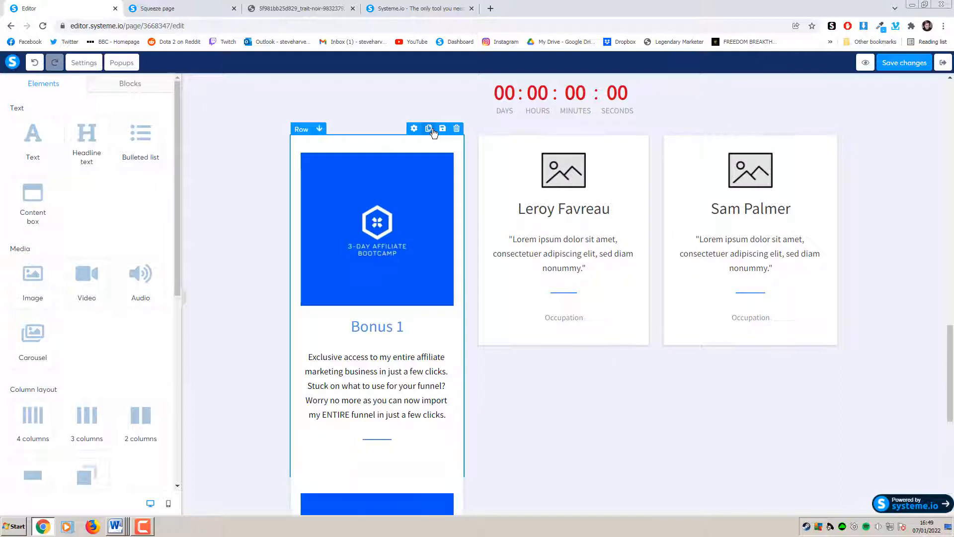
click(643, 129)
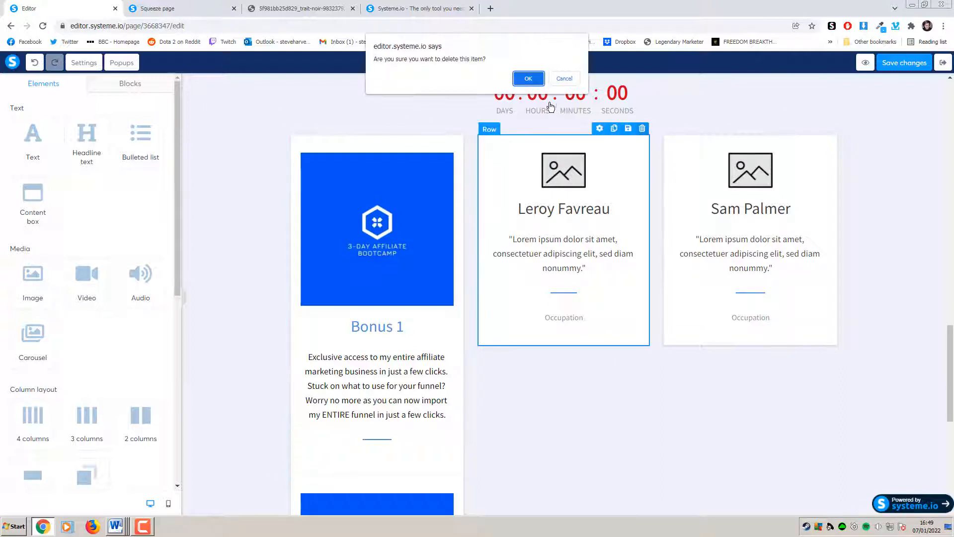
click(527, 78)
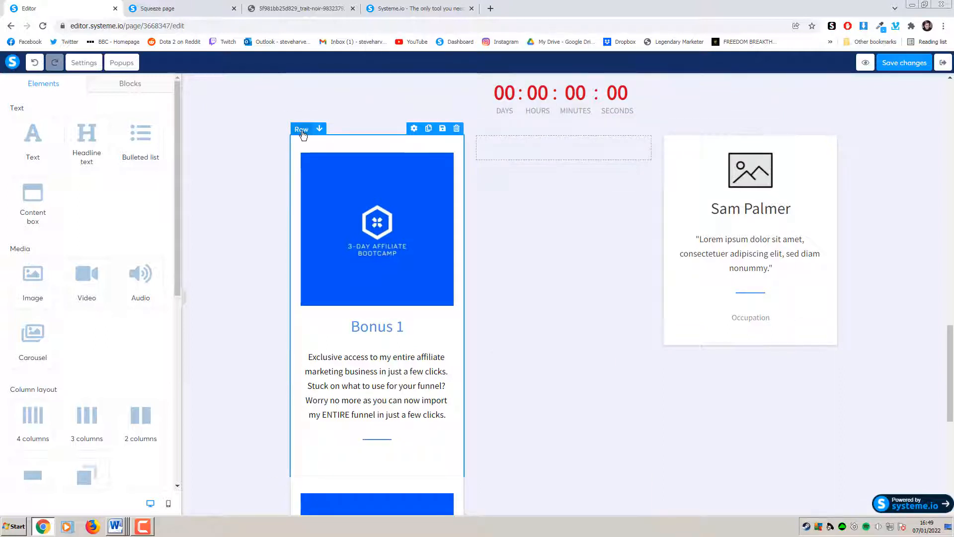
Move the Bonus 1 copy into the middle column and delete the right placeholder card
drag(302, 135, 498, 149)
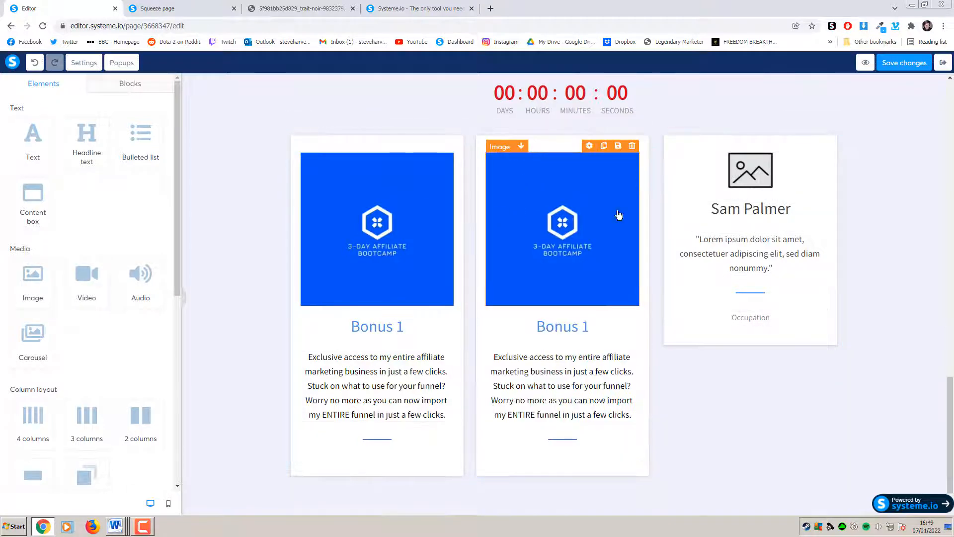
click(831, 130)
click(527, 78)
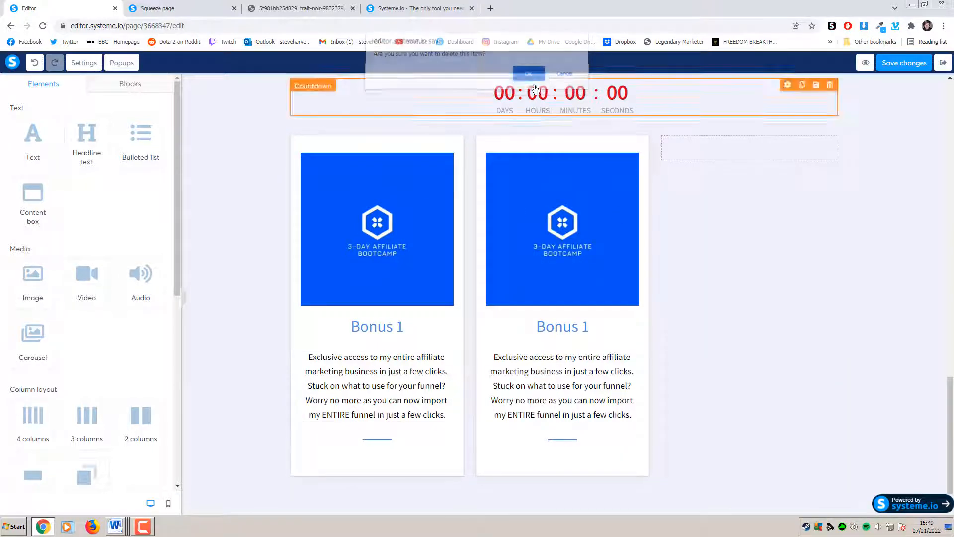
Duplicate the middle Bonus 1 card and move the copy into the right column
click(614, 129)
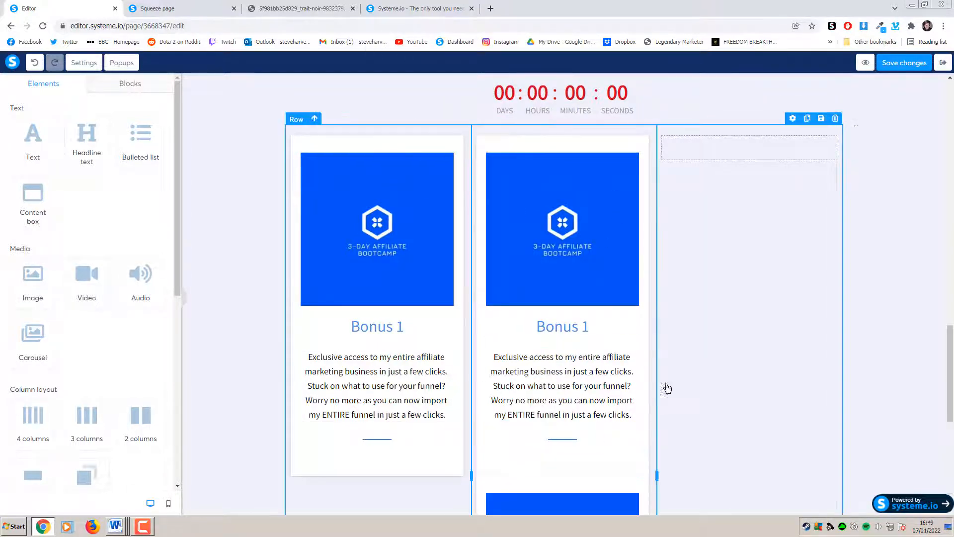
scroll(666, 388, down, 3)
scroll(539, 367, up, 3)
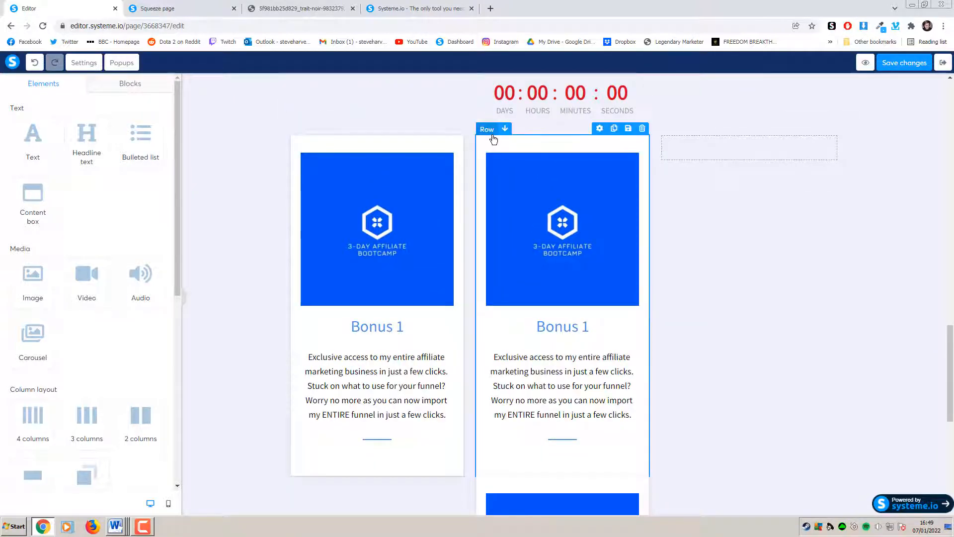
drag(494, 140, 716, 161)
scroll(833, 309, up, 5)
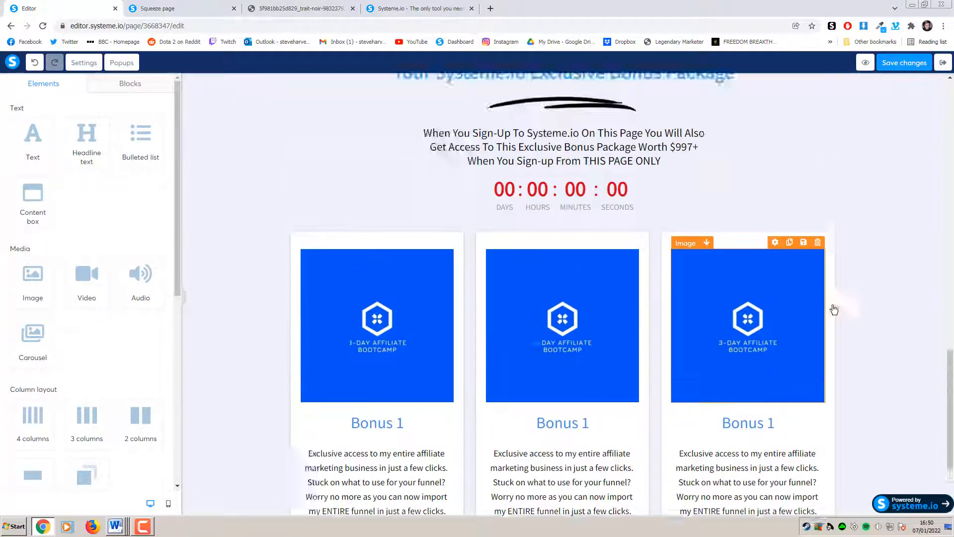
scroll(845, 323, down, 6)
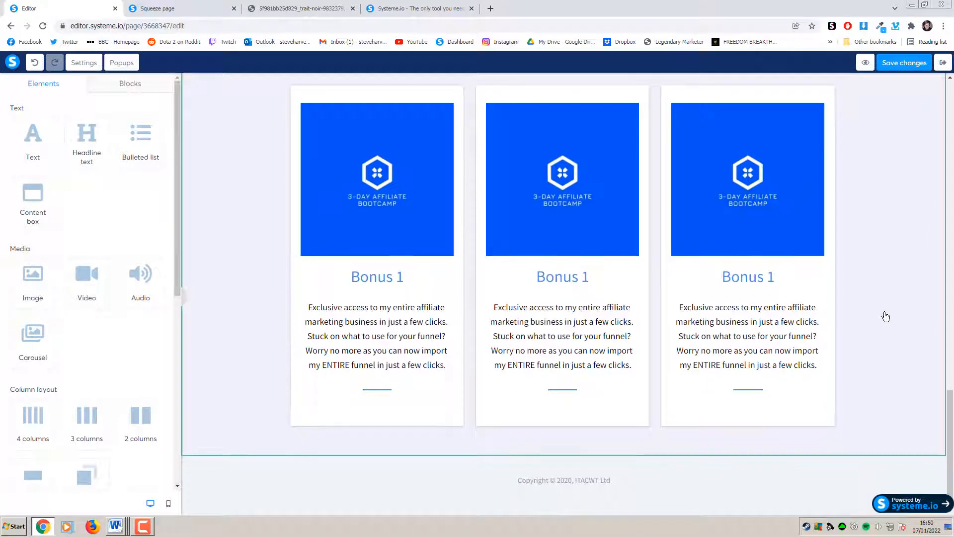
scroll(855, 278, up, 1)
scroll(872, 273, up, 4)
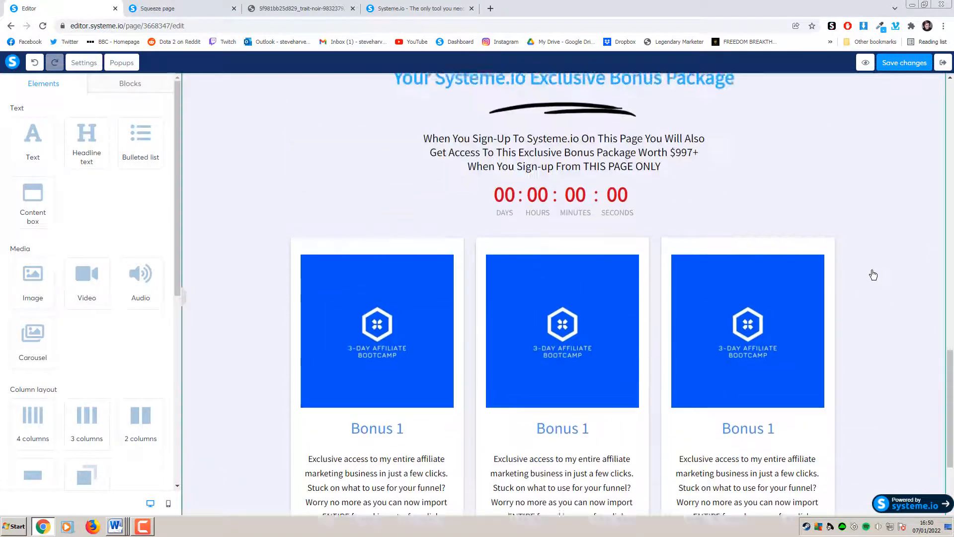
scroll(874, 275, down, 3)
scroll(874, 275, down, 3)
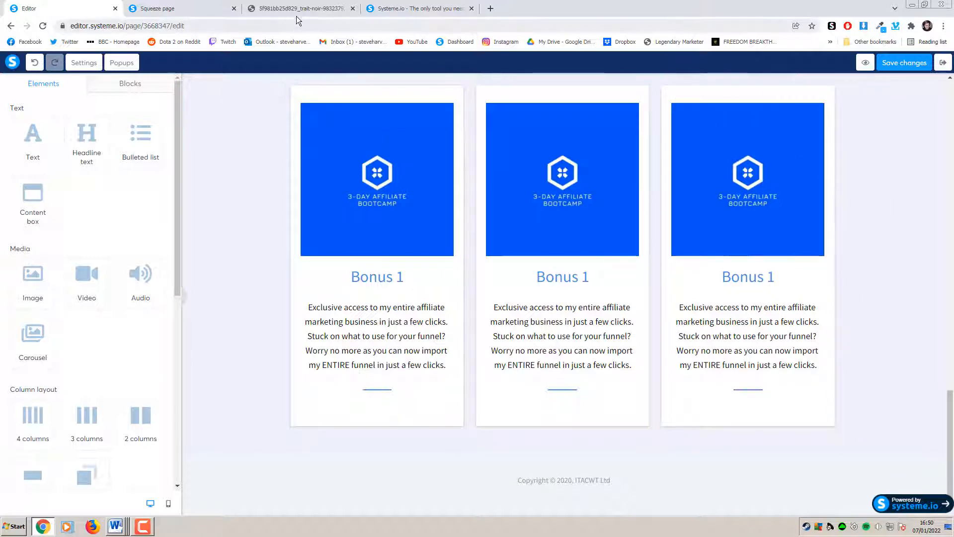
click(216, 9)
scroll(837, 251, down, 3)
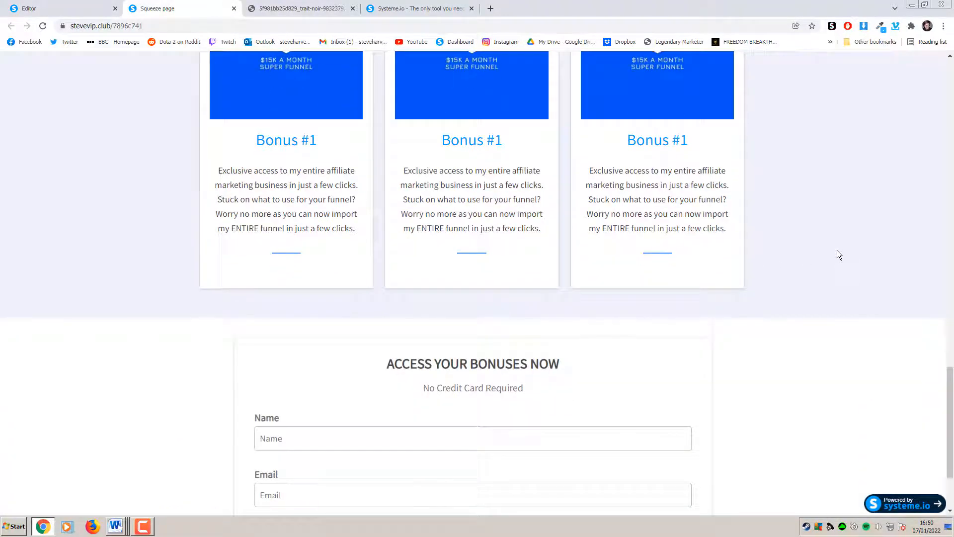
scroll(837, 252, down, 3)
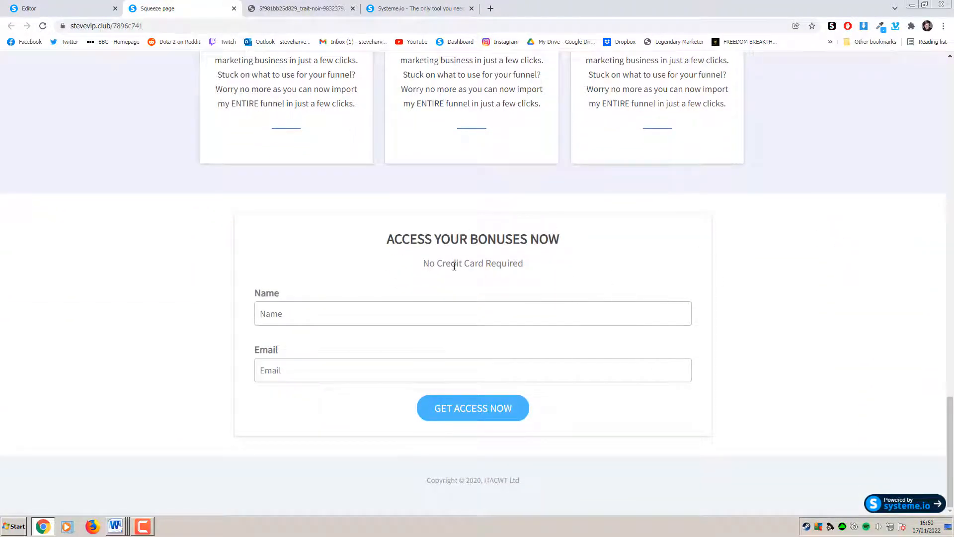
drag(616, 377, 603, 422)
click(301, 204)
click(153, 73)
click(79, 8)
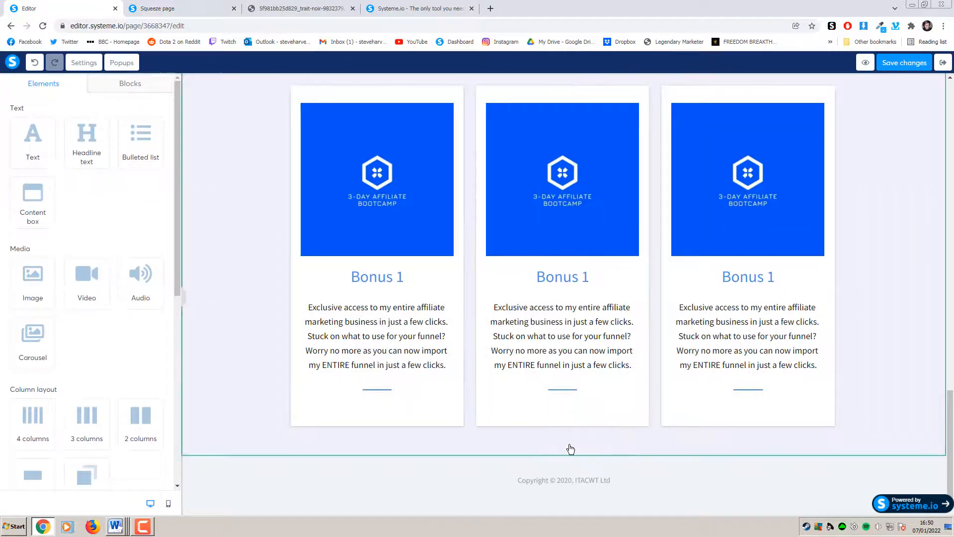
scroll(571, 449, up, 8)
scroll(592, 420, down, 8)
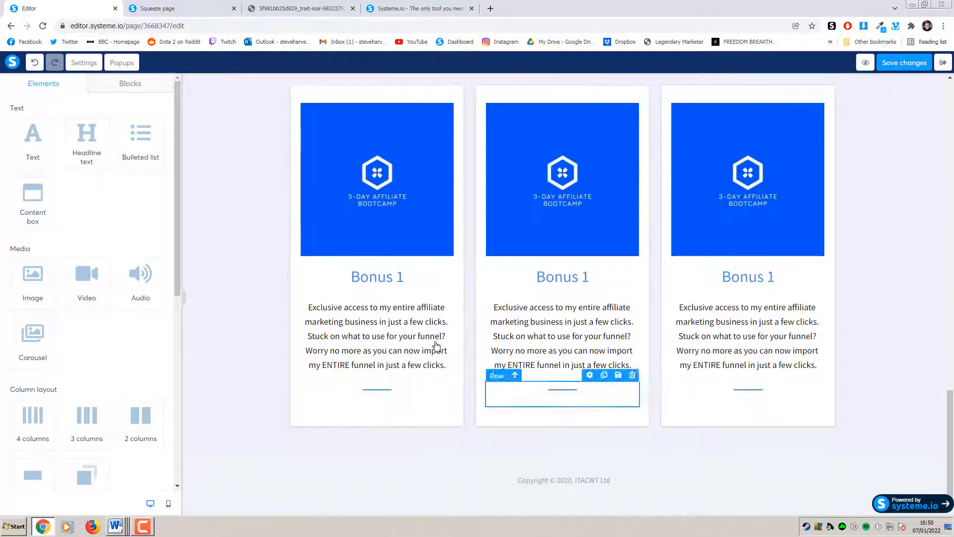
scroll(133, 332, down, 2)
scroll(133, 329, up, 2)
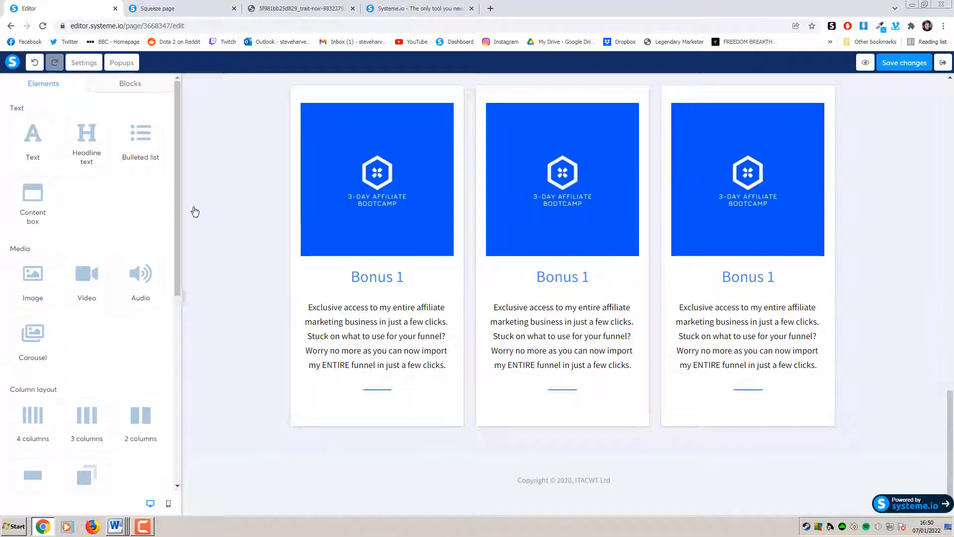
scroll(526, 272, up, 10)
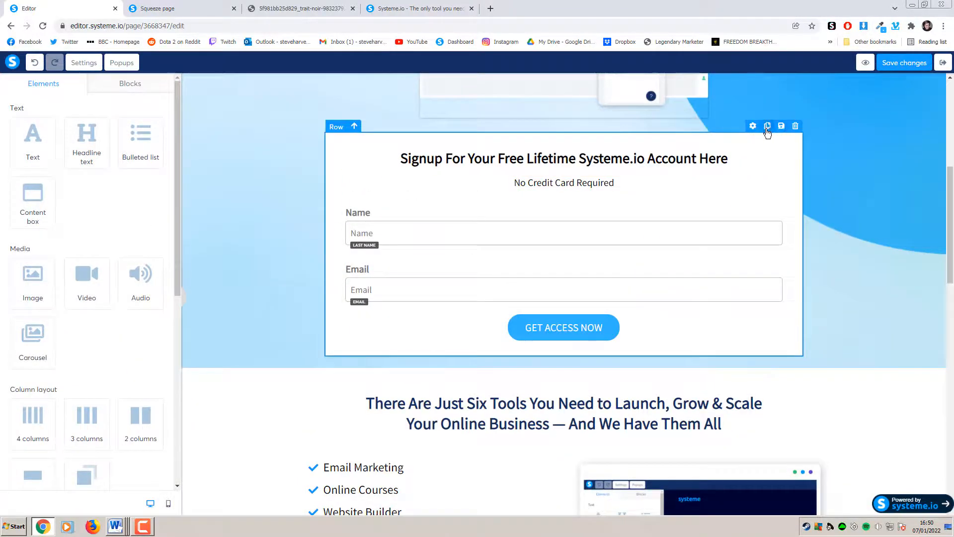
Duplicate the signup form row and place the copy below the bonus cards, above the footer
click(768, 126)
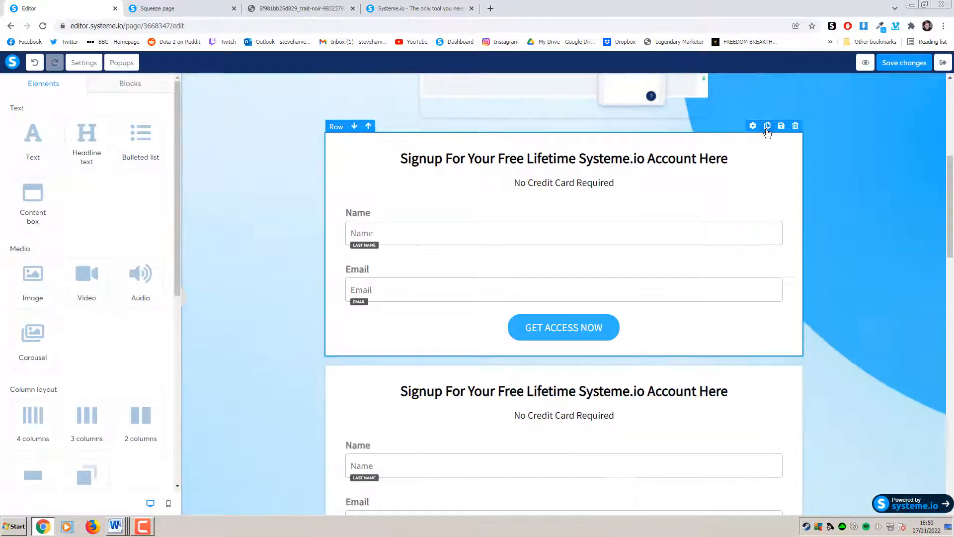
scroll(827, 254, down, 3)
scroll(602, 231, down, 2)
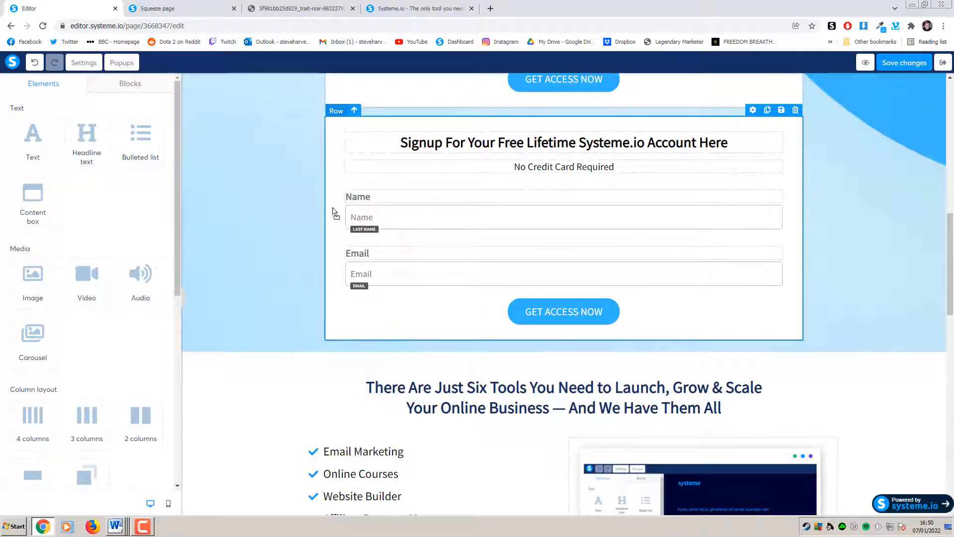
scroll(331, 499, down, 8)
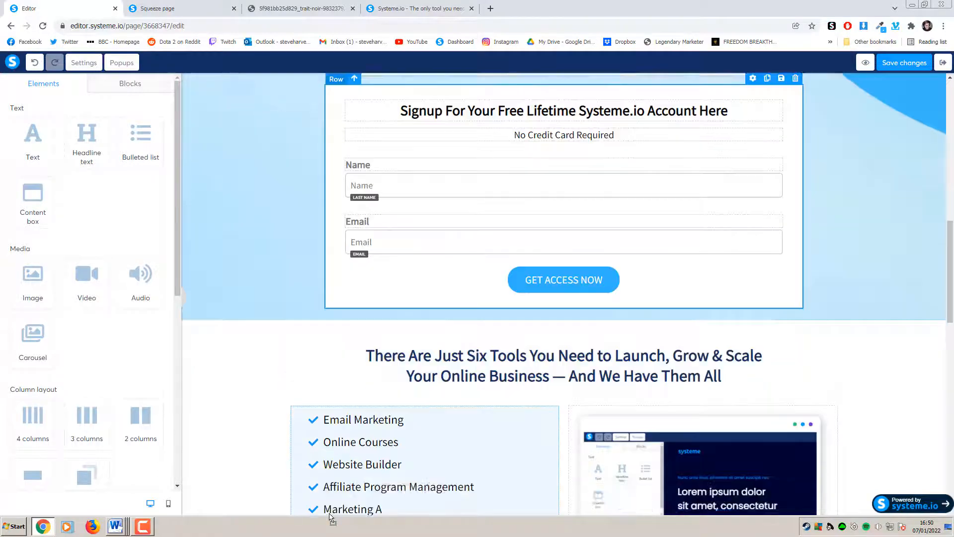
scroll(330, 503, down, 8)
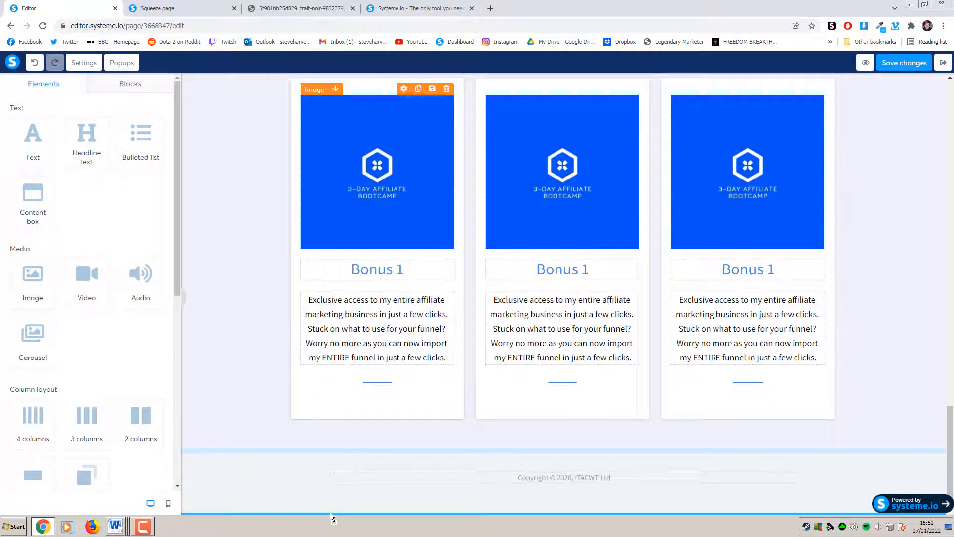
drag(520, 457, 527, 453)
scroll(616, 369, down, 1)
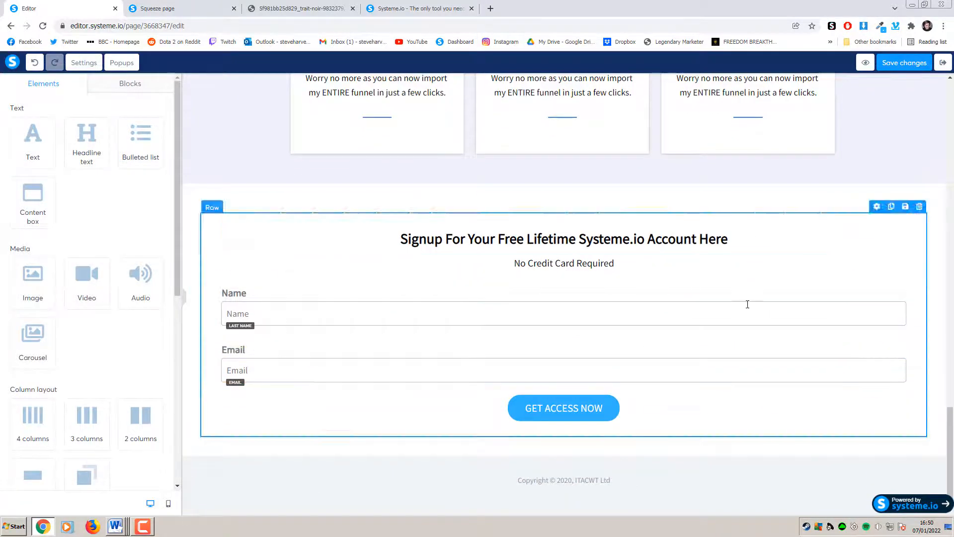
scroll(761, 375, up, 20)
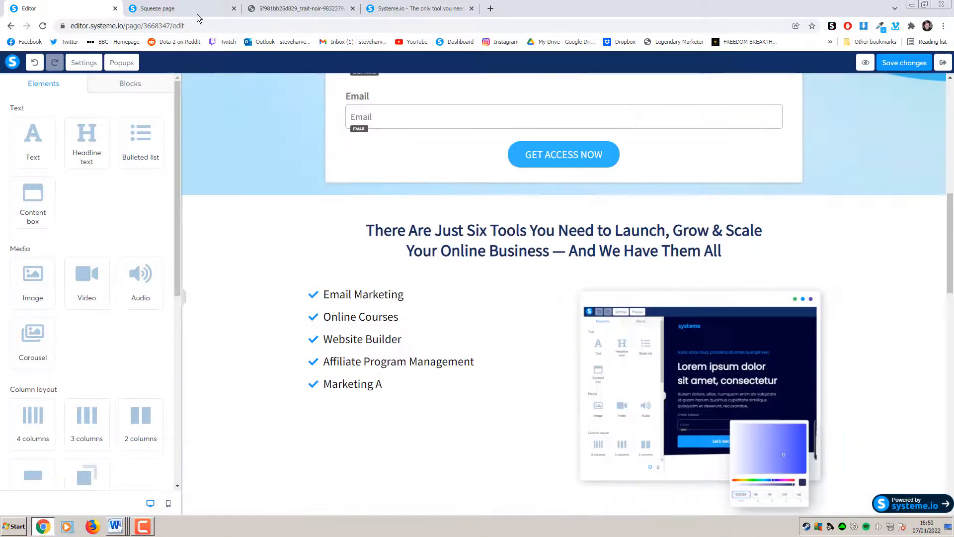
click(197, 14)
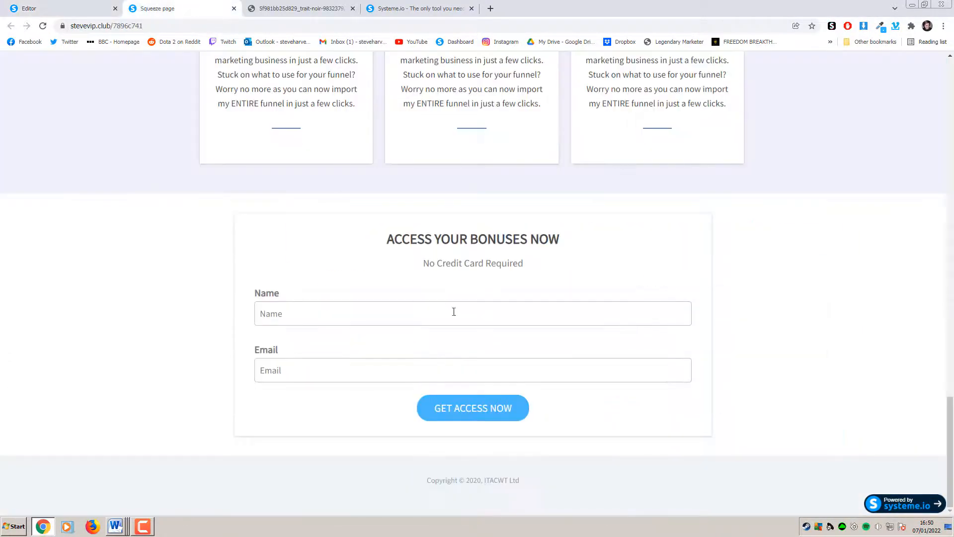
click(74, 8)
scroll(543, 315, down, 20)
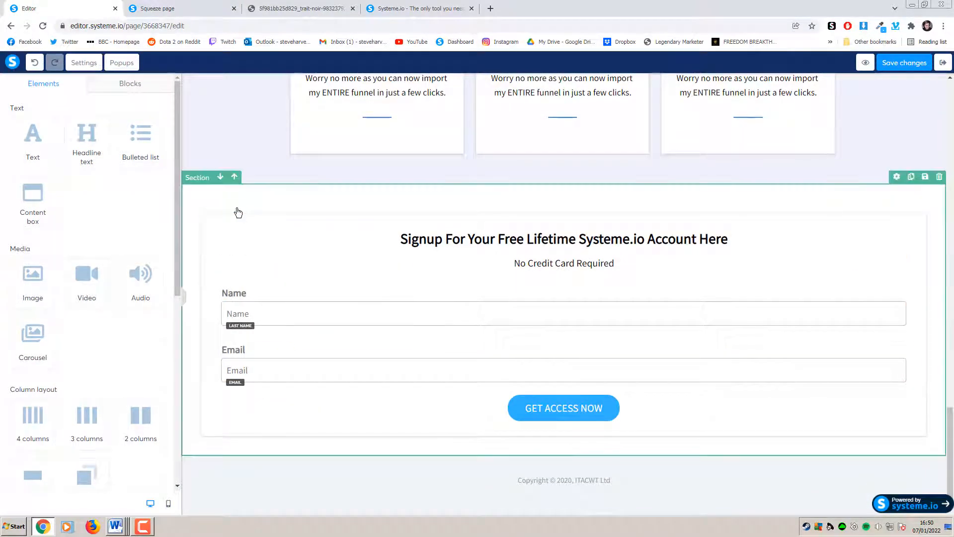
Change the bottom signup section's content width from Wide to Medium to match the upper form
click(196, 185)
scroll(121, 290, down, 5)
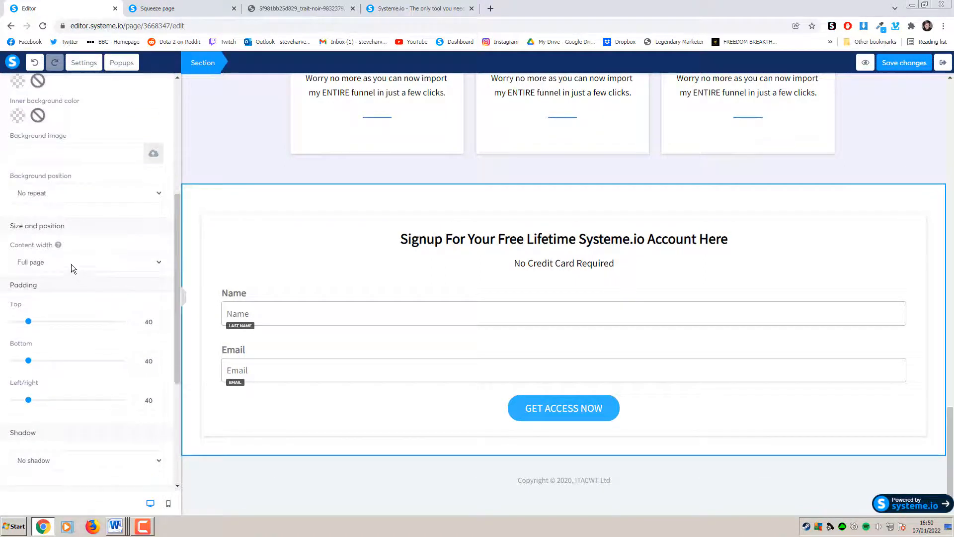
click(50, 264)
click(49, 282)
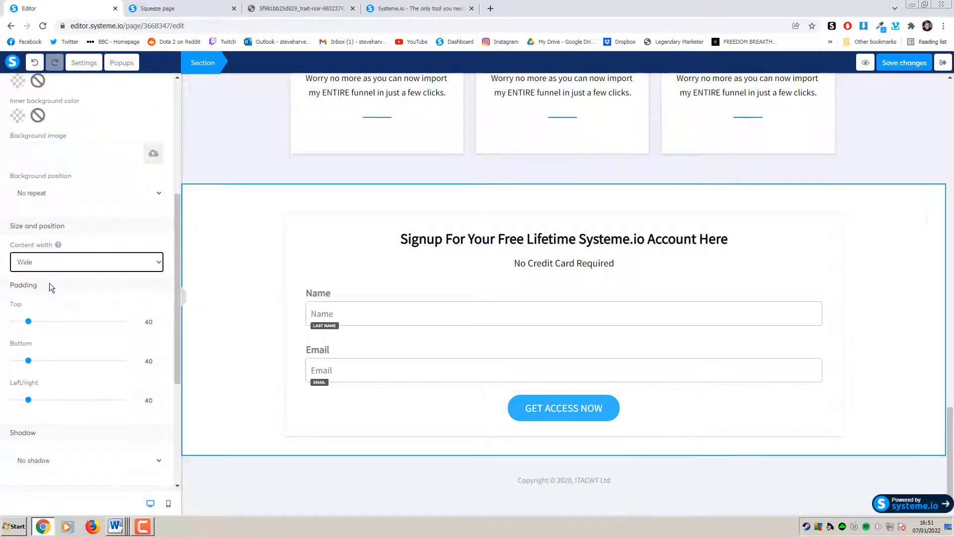
click(74, 264)
click(53, 288)
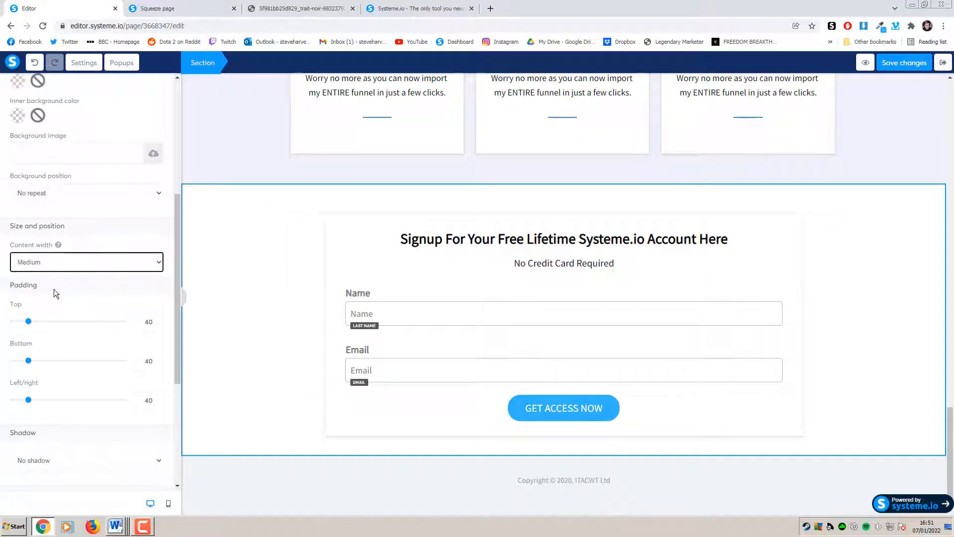
click(249, 384)
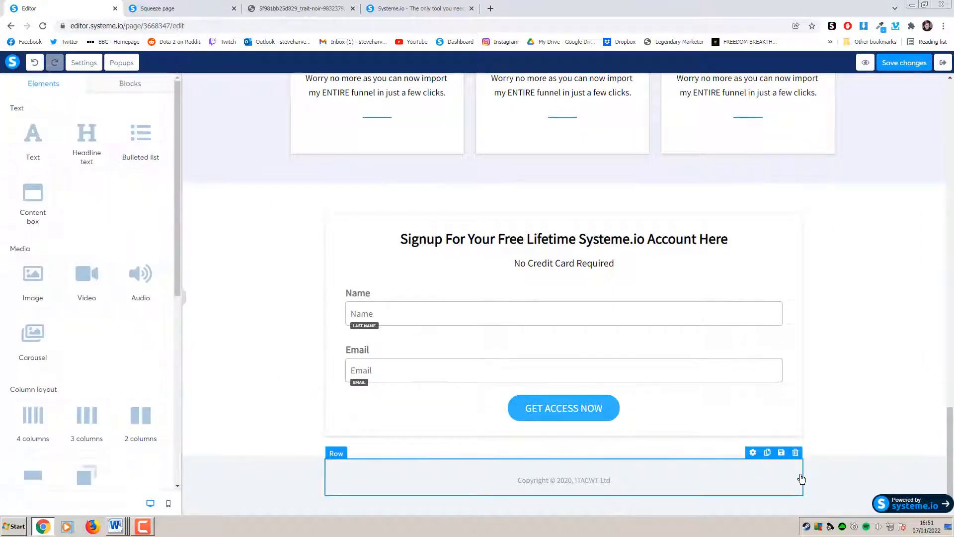
click(850, 376)
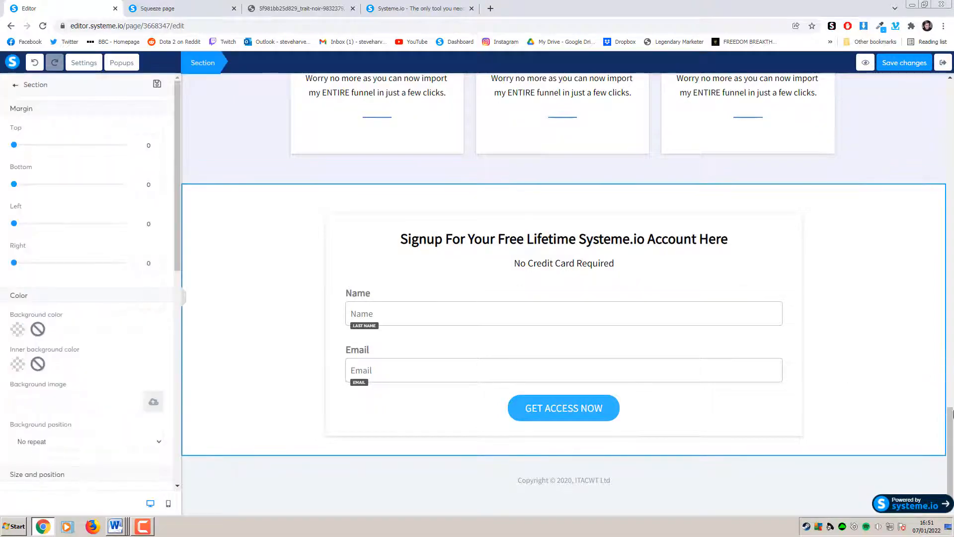
drag(951, 426, 929, 420)
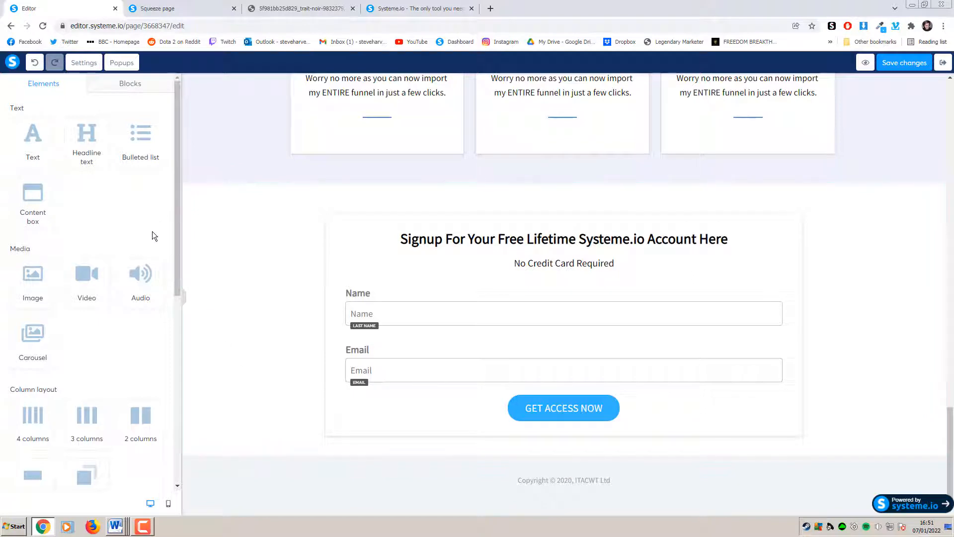
Add a Menu element to the footer above the copyright line and centre its items
scroll(153, 233, down, 7)
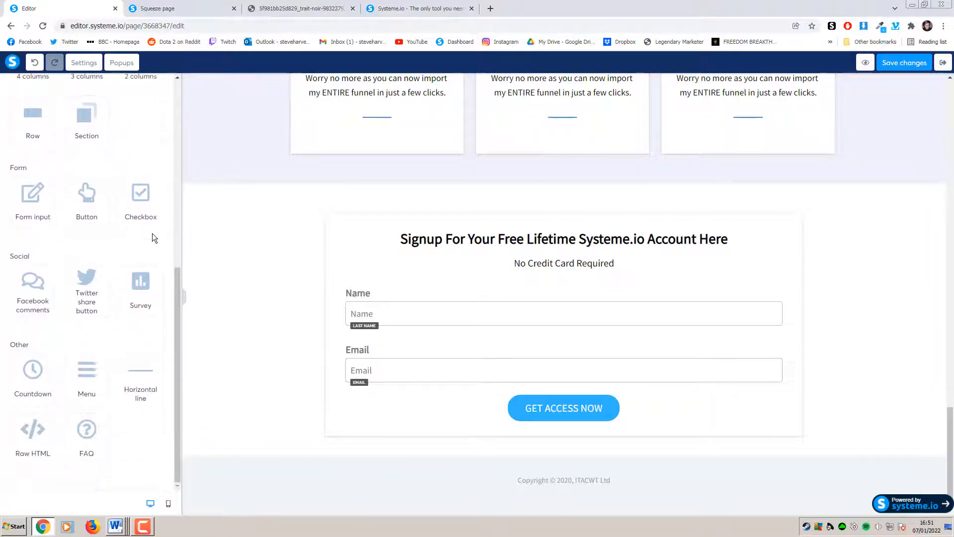
drag(86, 373, 389, 487)
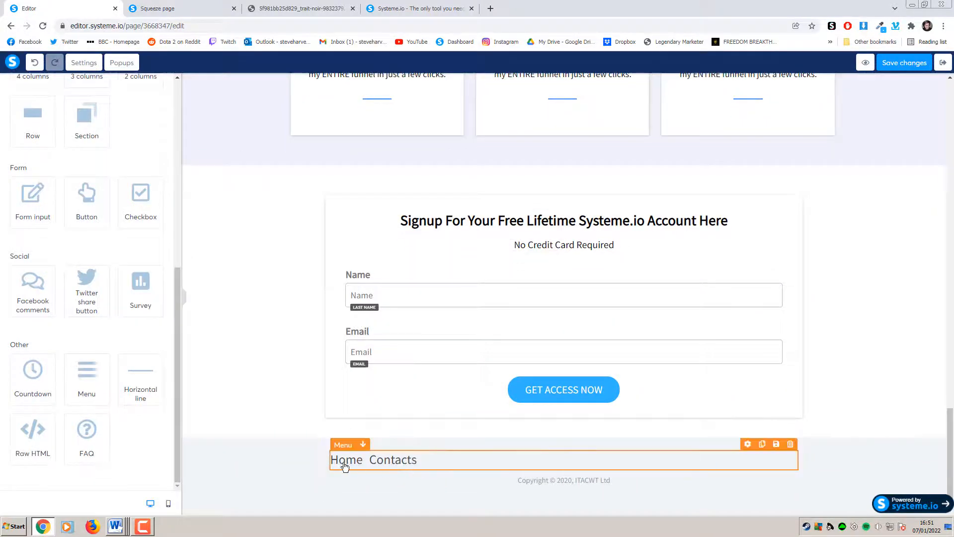
click(345, 465)
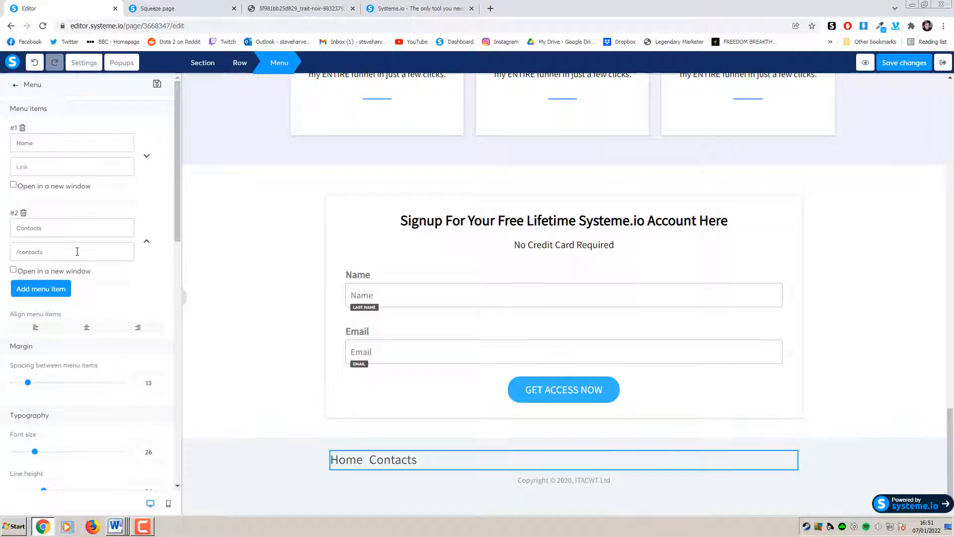
click(441, 459)
click(440, 459)
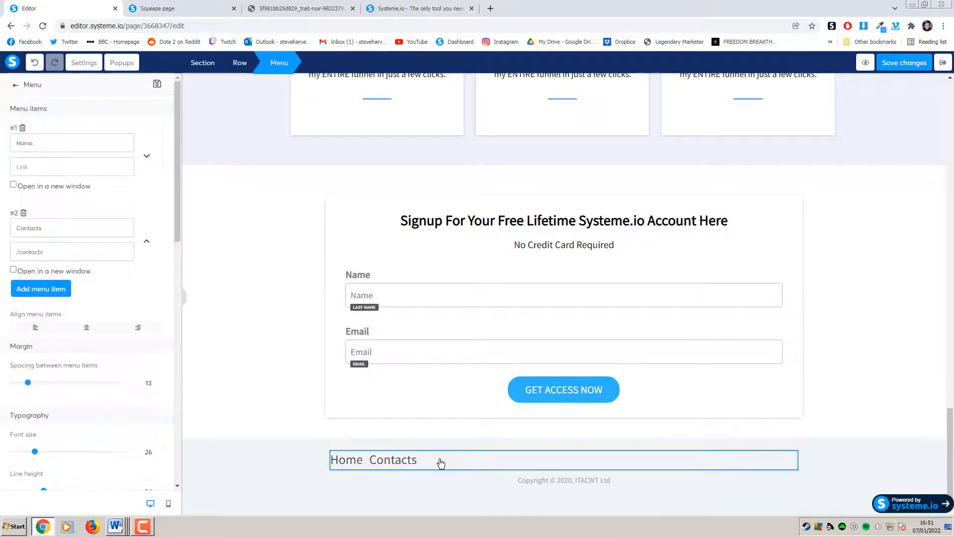
click(87, 327)
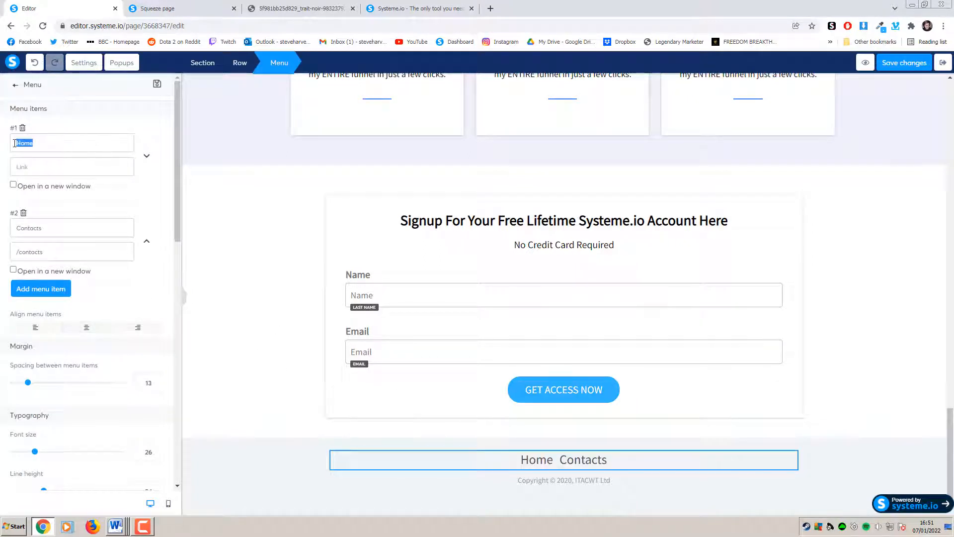
Rename the menu items Home and Contacts to TOS and Privacy, then save the page
text(Tos)
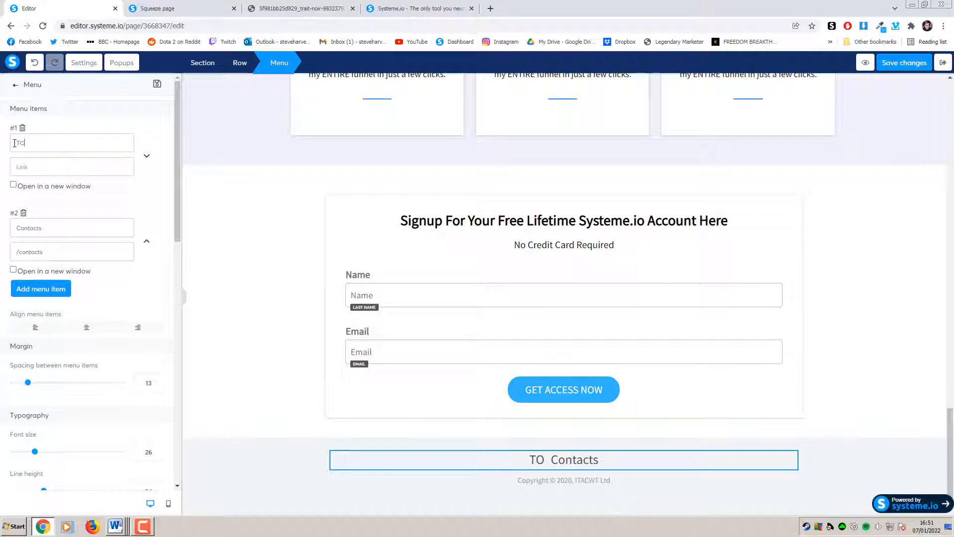
drag(47, 228, 3, 231)
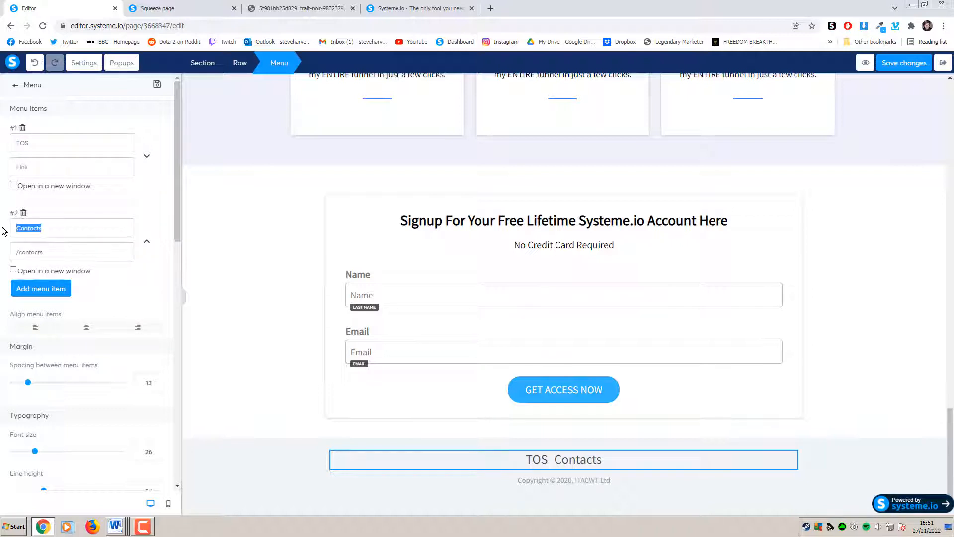
text(Privacy)
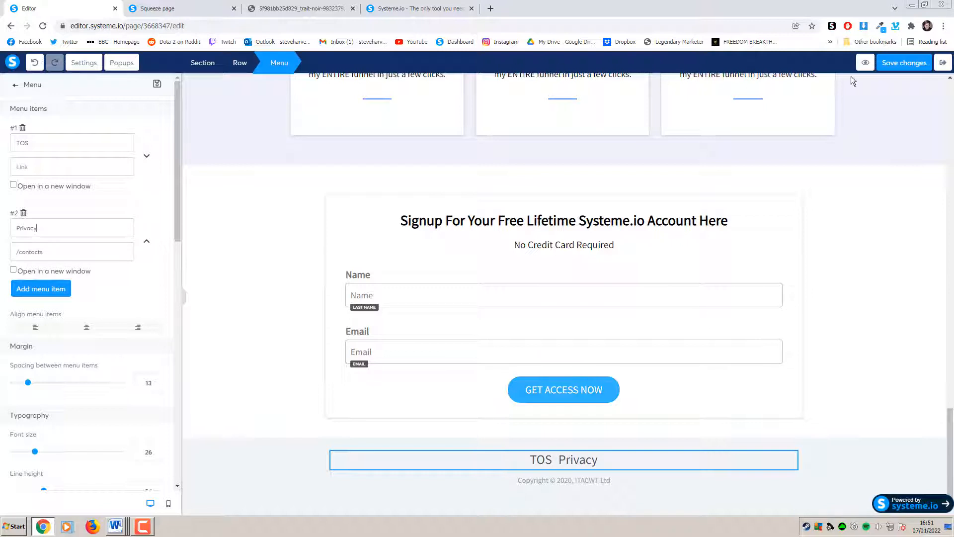
click(895, 63)
click(249, 391)
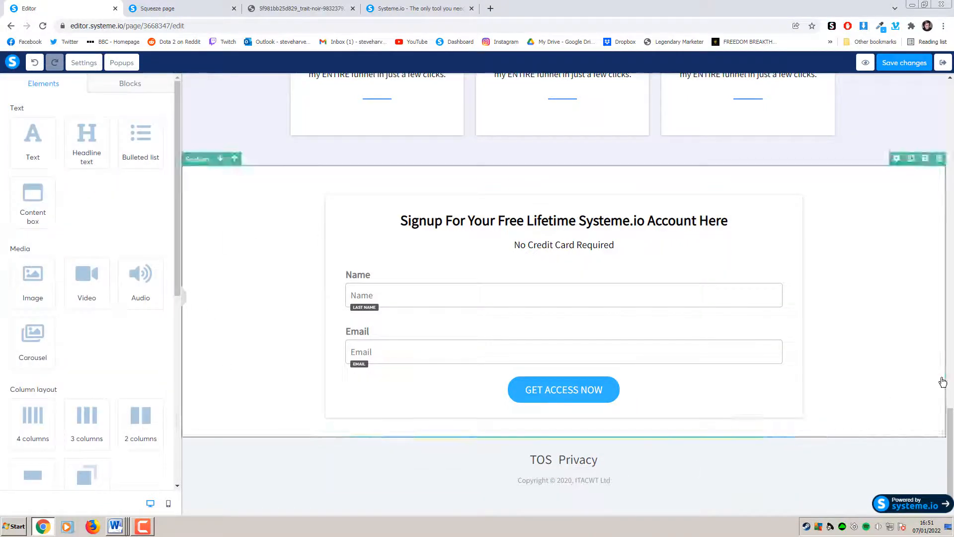
scroll(942, 374, up, 3)
drag(942, 374, 920, 89)
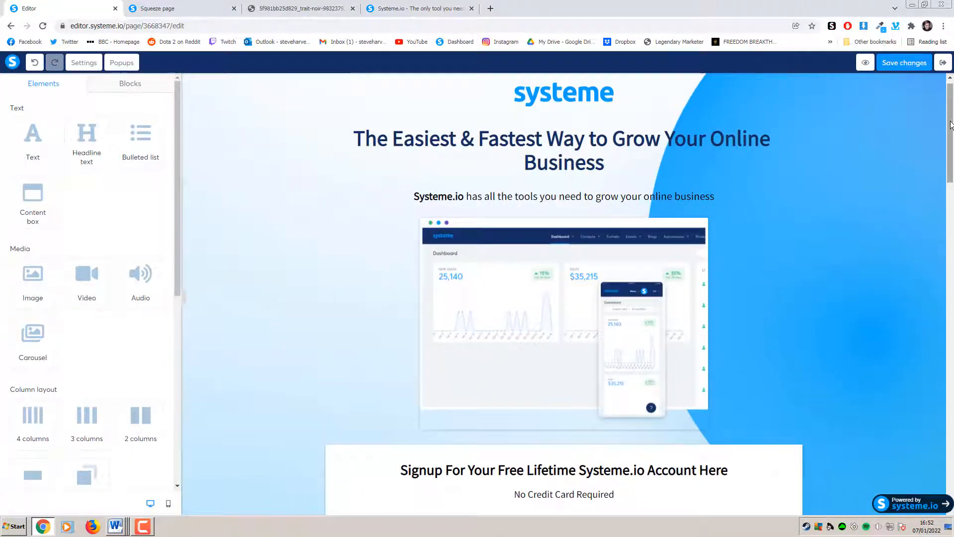
drag(951, 125, 952, 199)
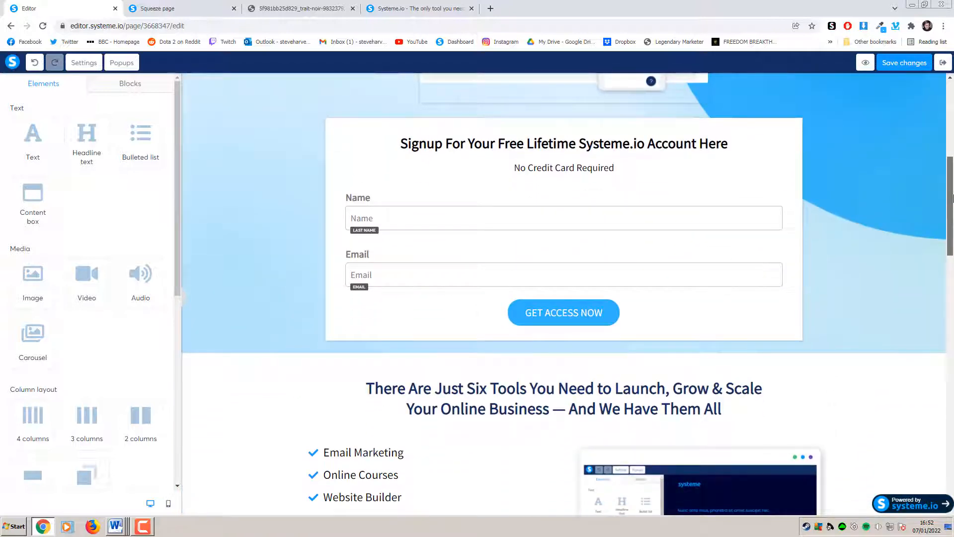
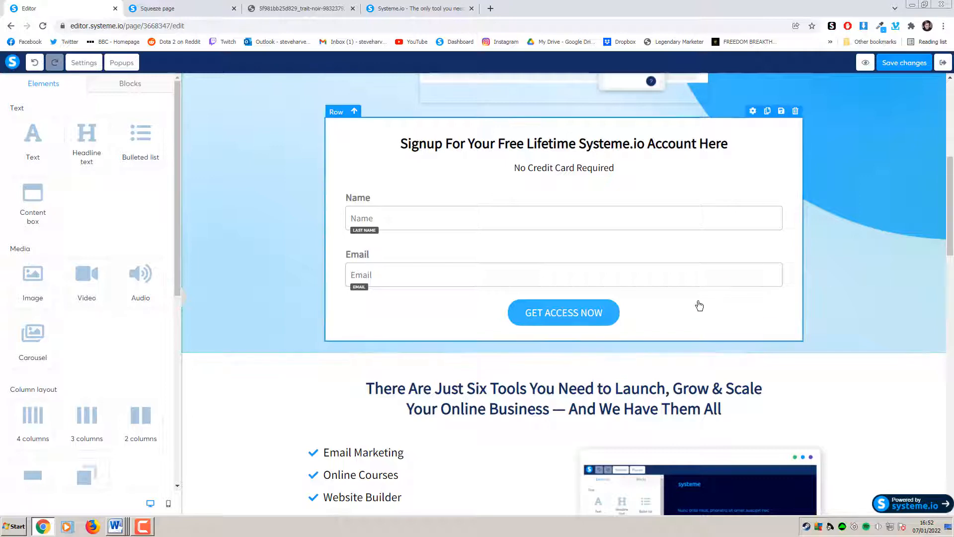
Switch to the mobile layout and enlarge the top headline to font size 33
click(169, 504)
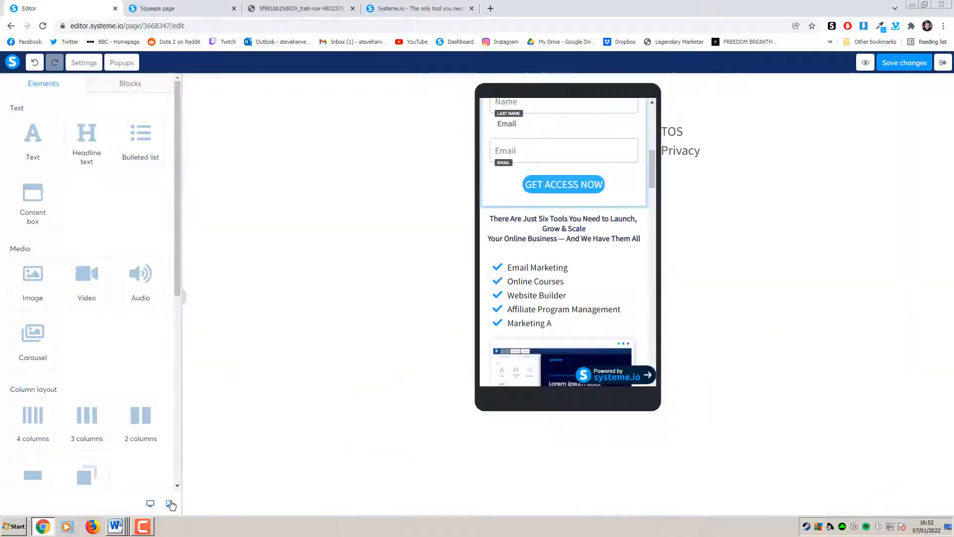
drag(651, 178, 663, 112)
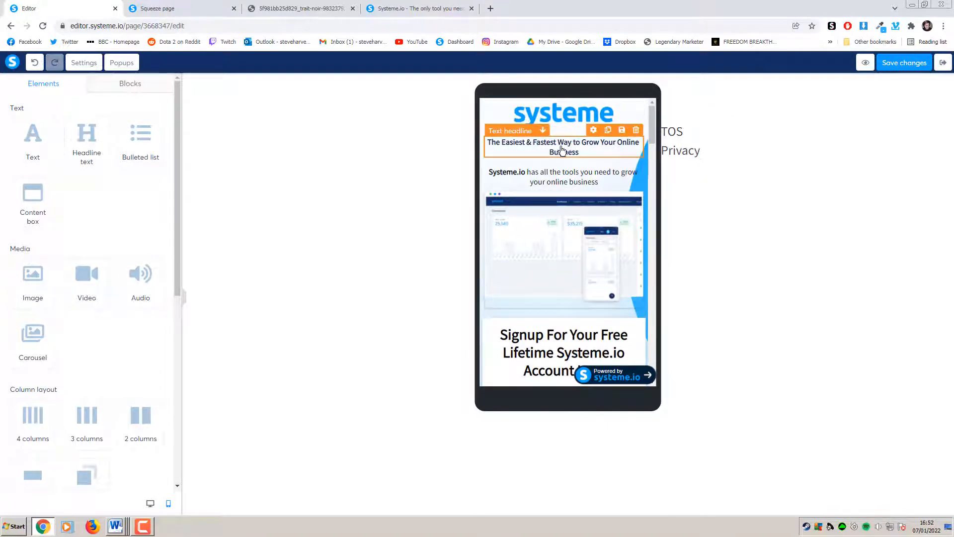
click(585, 152)
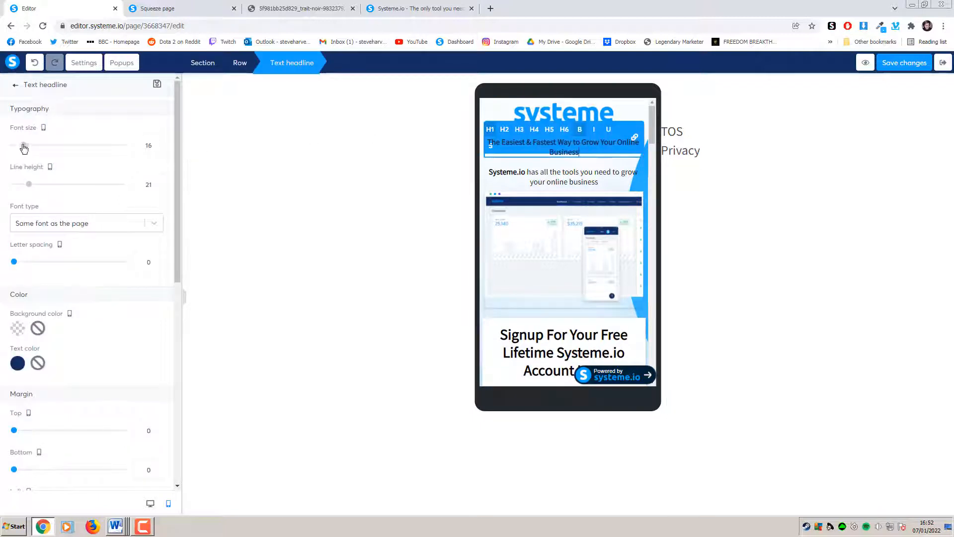
drag(24, 145, 43, 145)
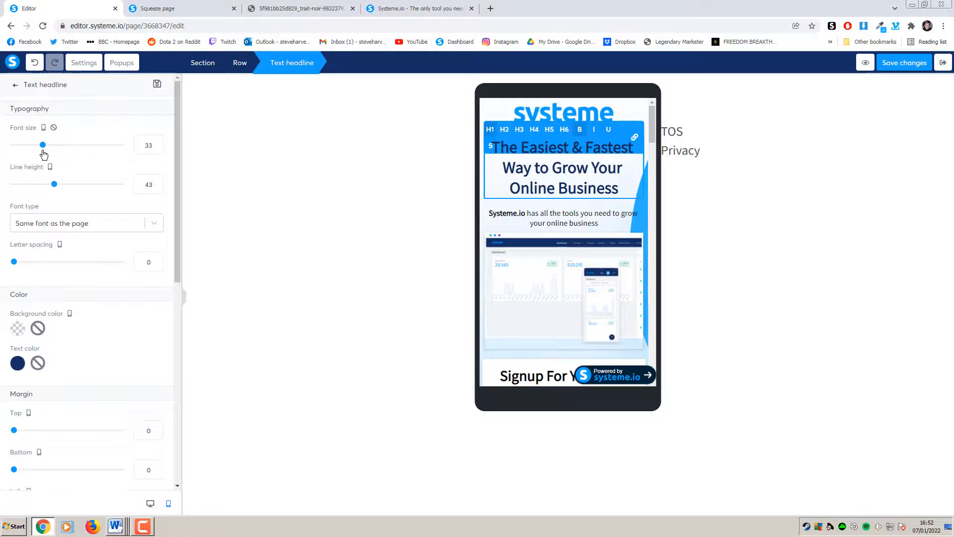
click(710, 212)
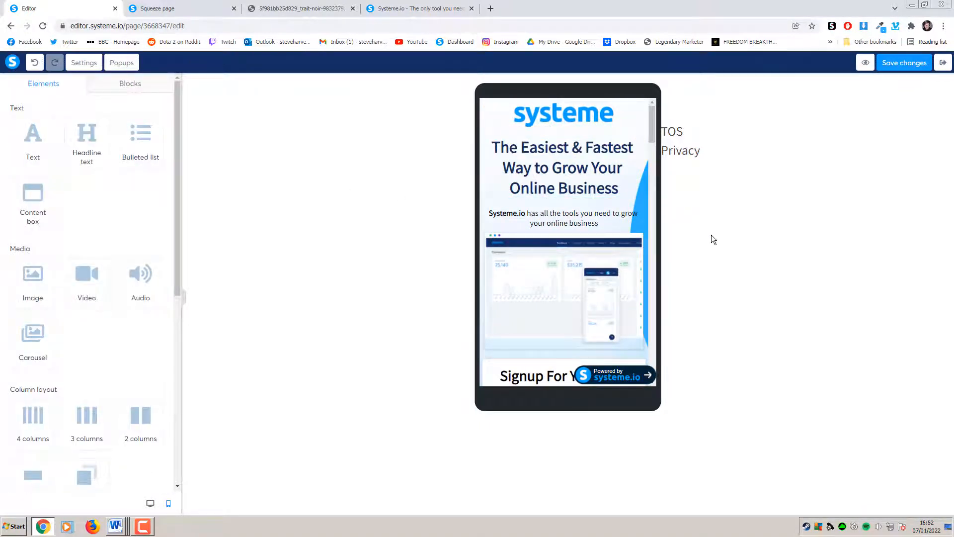
Enlarge the Six Tools headline to size 25 and give it a top margin of 35
scroll(649, 225, down, 2)
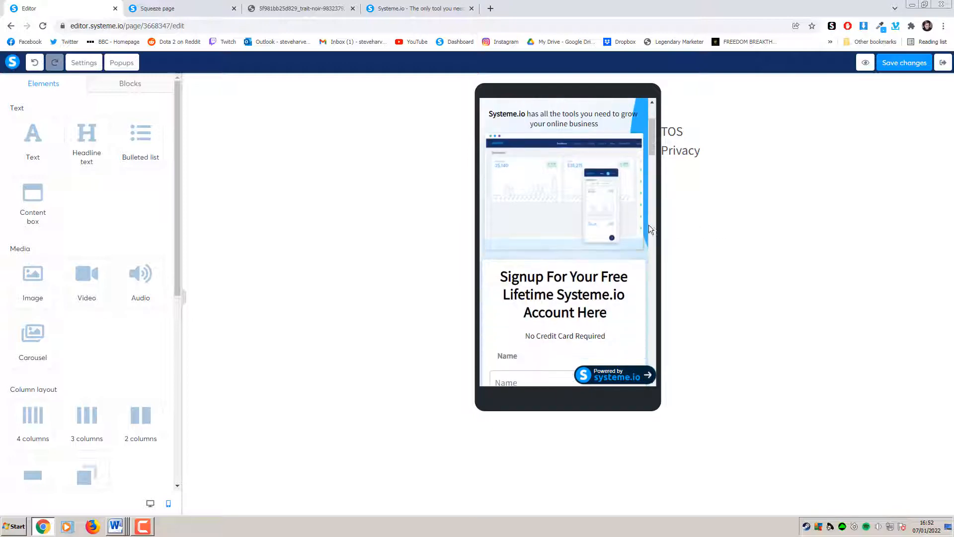
scroll(613, 233, down, 2)
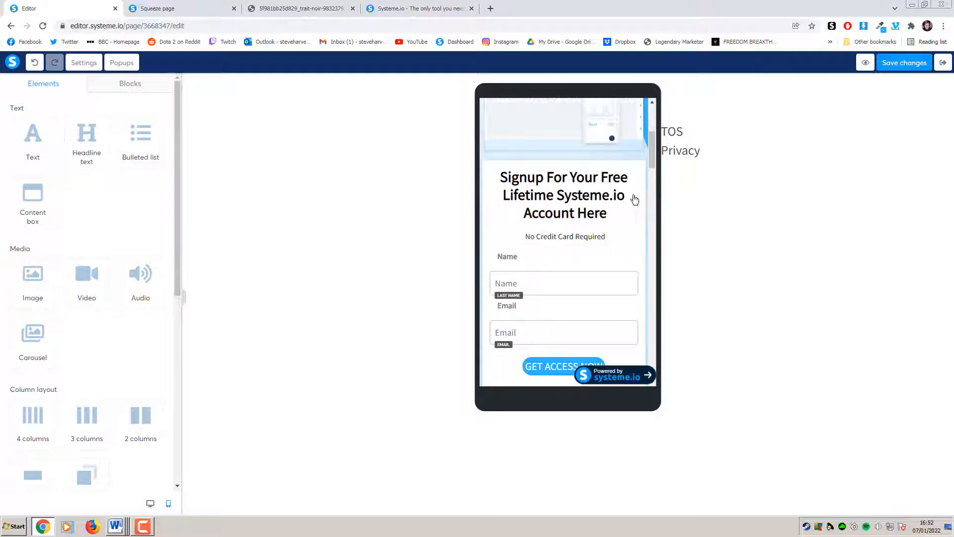
scroll(633, 199, down, 3)
scroll(629, 213, up, 4)
scroll(630, 218, up, 3)
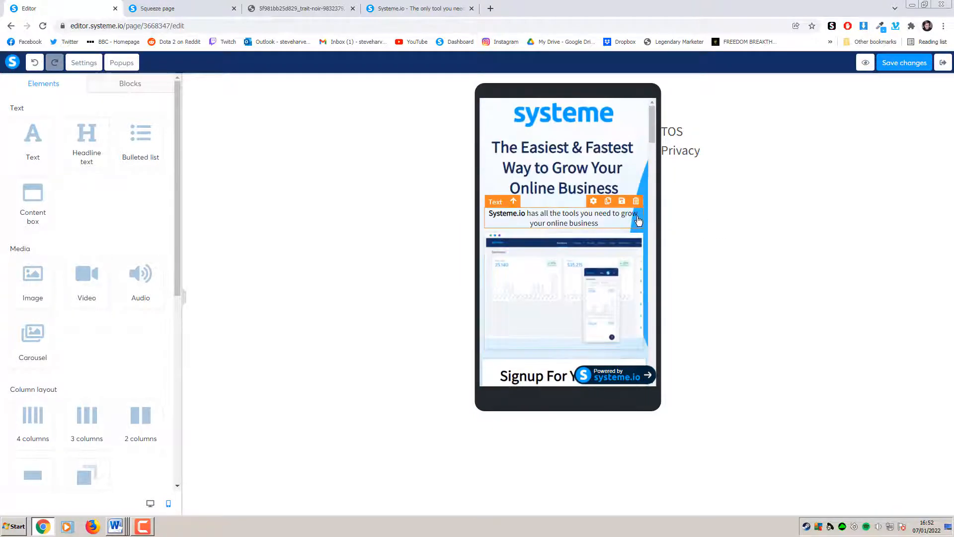
scroll(633, 207, down, 5)
scroll(633, 209, down, 1)
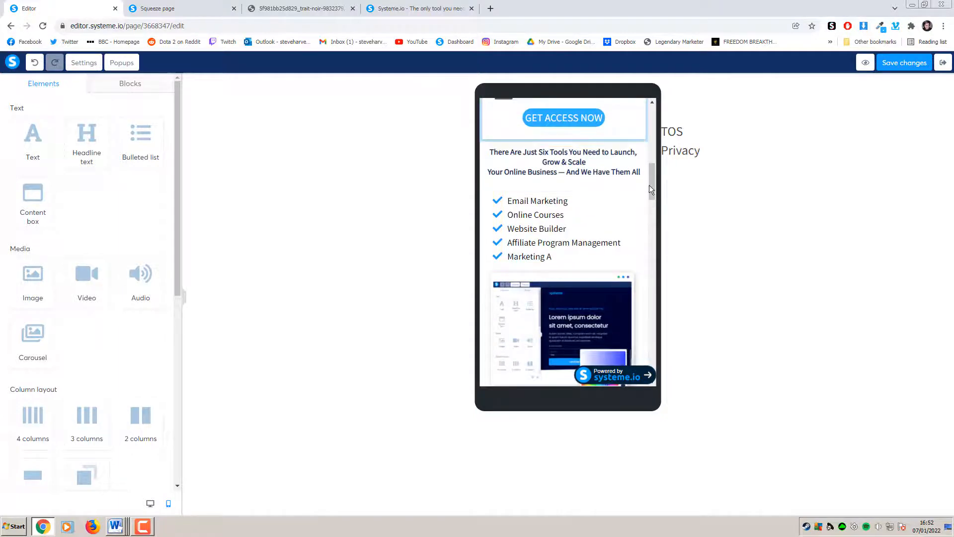
click(596, 171)
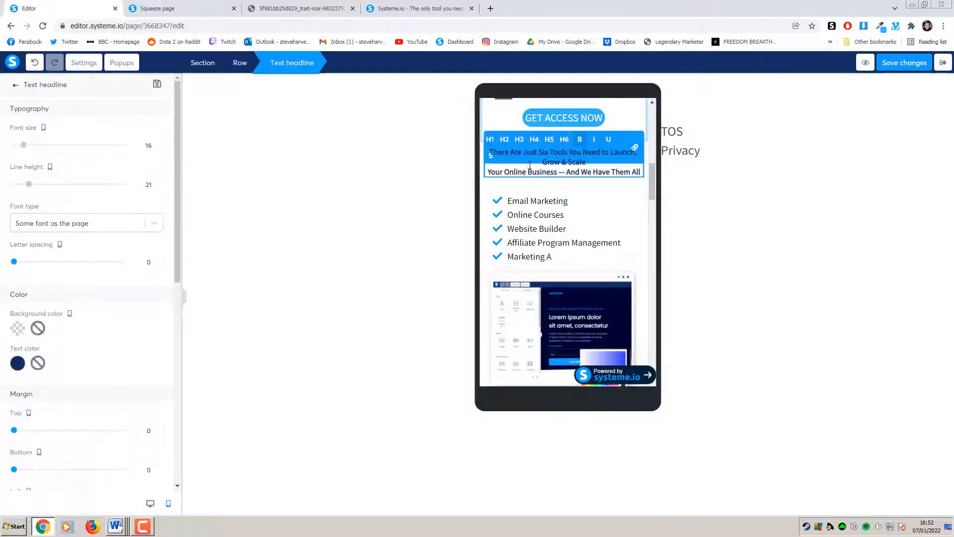
scroll(85, 274, down, 3)
drag(14, 282, 35, 285)
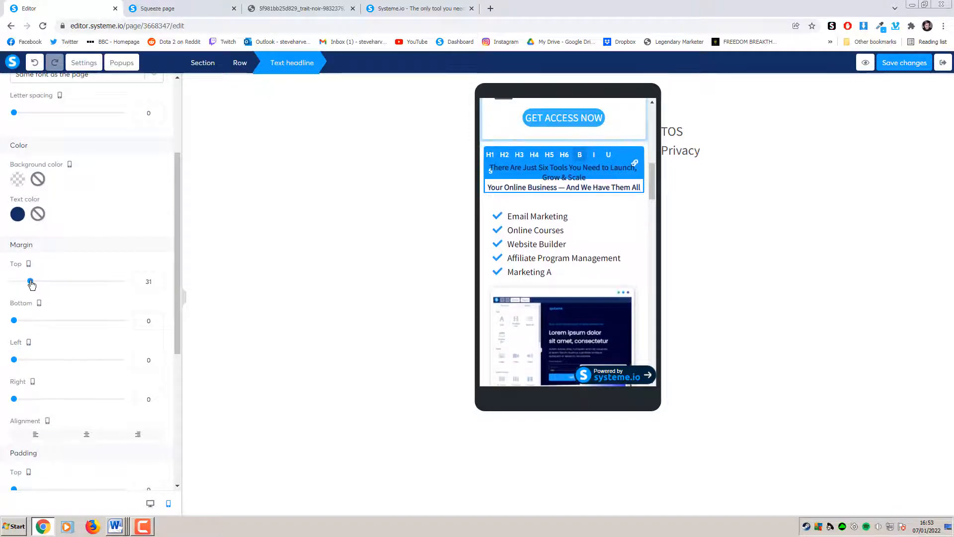
click(156, 279)
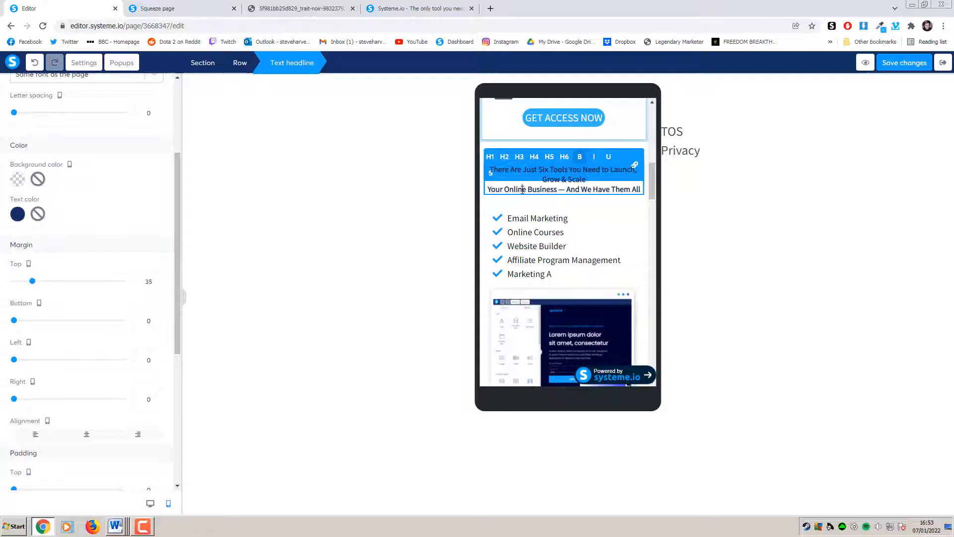
scroll(138, 237, up, 3)
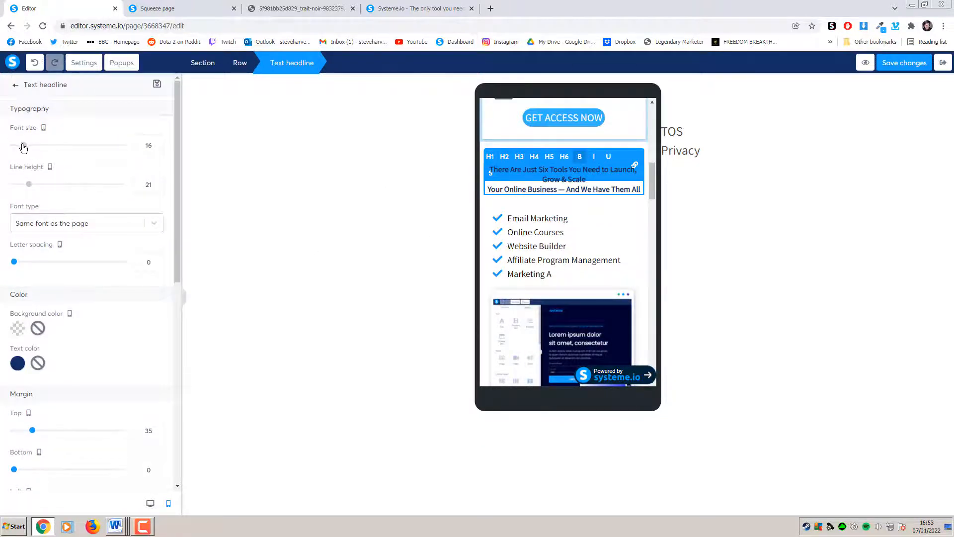
mouse_move(24, 144)
mouse_down()
mouse_move(40, 144)
mouse_move(35, 154)
mouse_up()
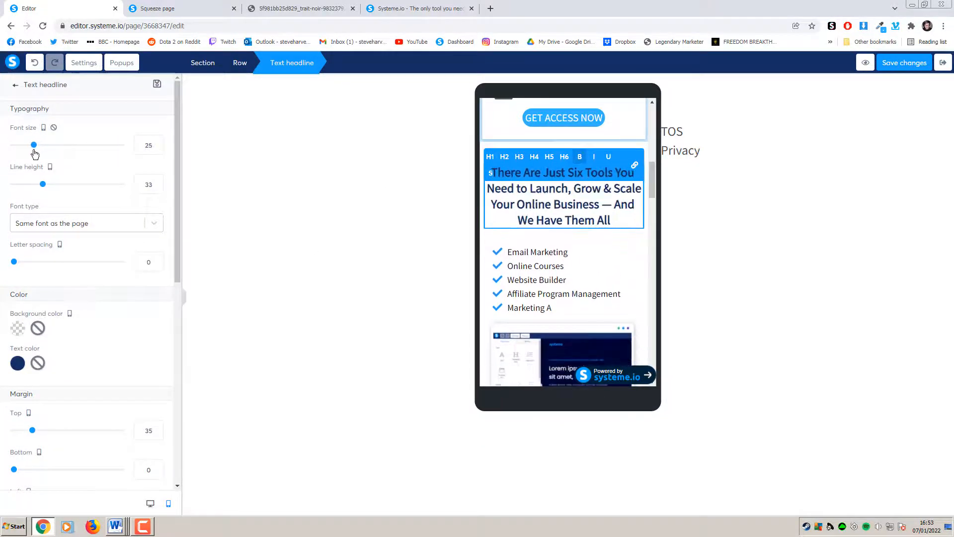
click(721, 238)
drag(652, 193, 652, 245)
Increase the font size of the bonus package description text
click(576, 179)
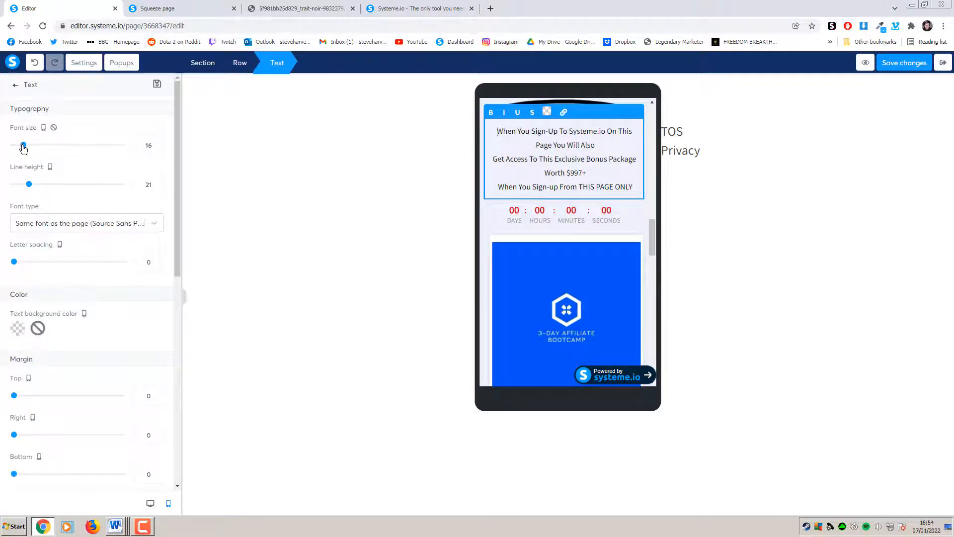
drag(23, 145, 28, 145)
click(240, 162)
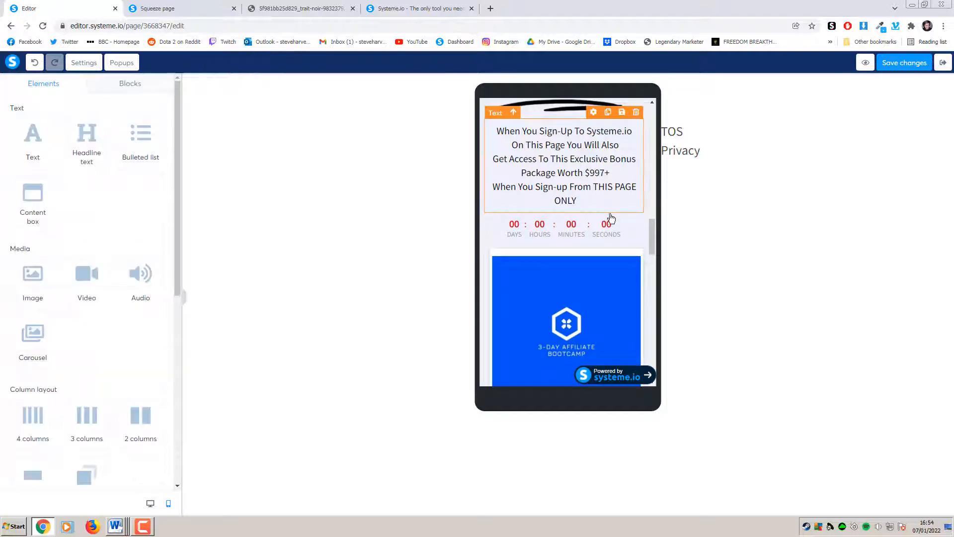
drag(655, 233, 652, 264)
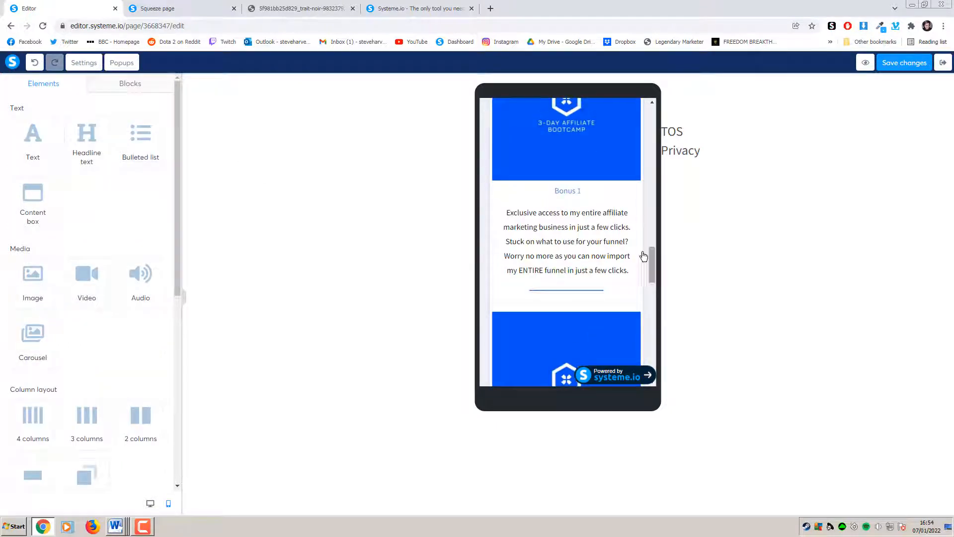
Enlarge each small Bonus 1 heading to font size 34
click(569, 192)
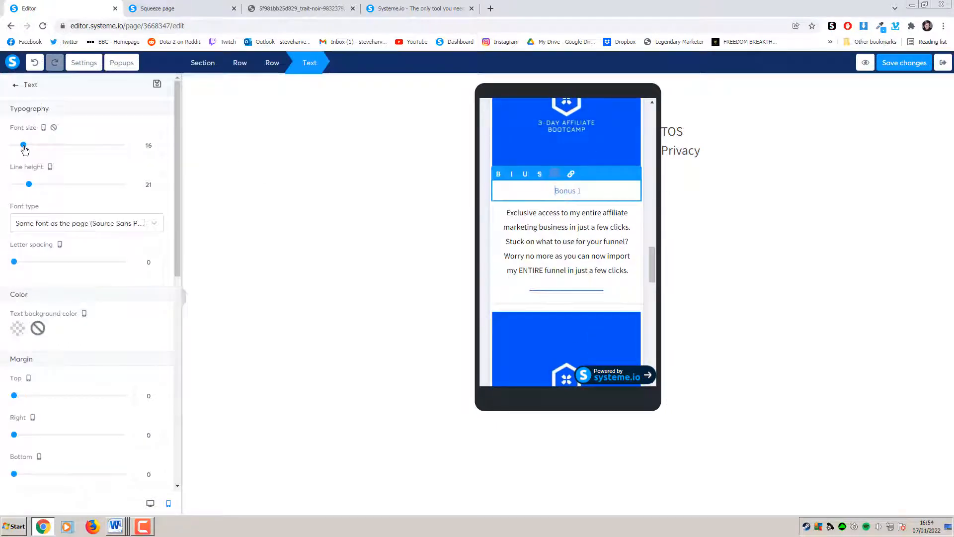
drag(23, 147, 44, 146)
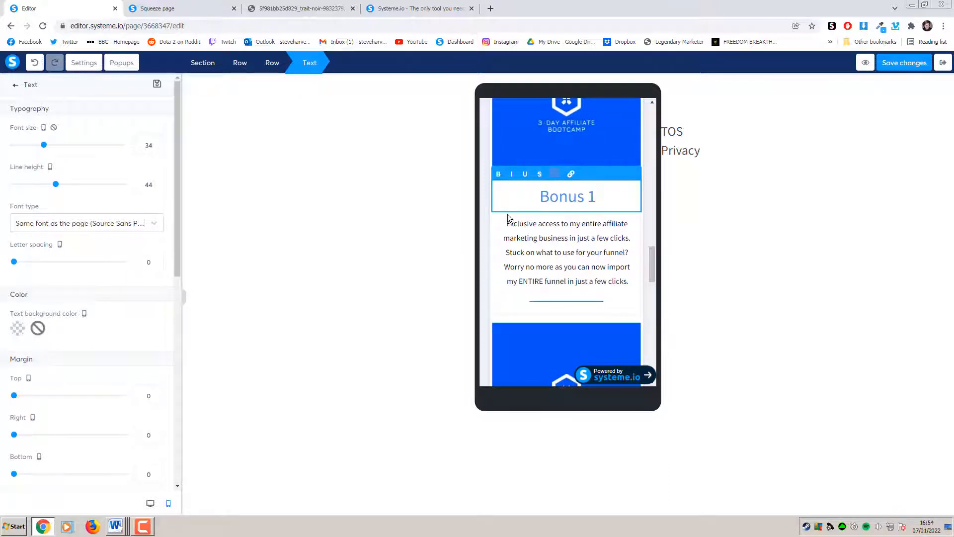
drag(652, 256, 652, 289)
click(574, 215)
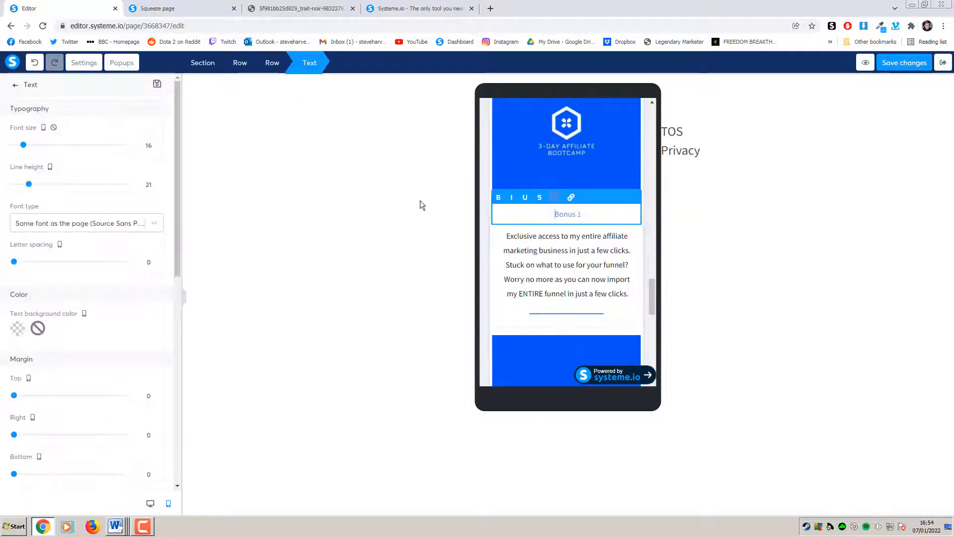
drag(24, 145, 43, 146)
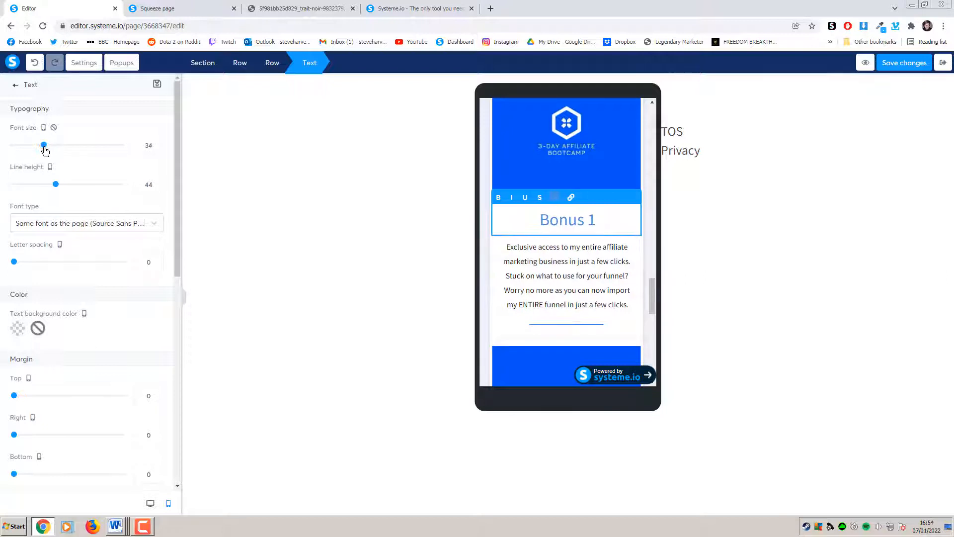
drag(653, 281, 651, 335)
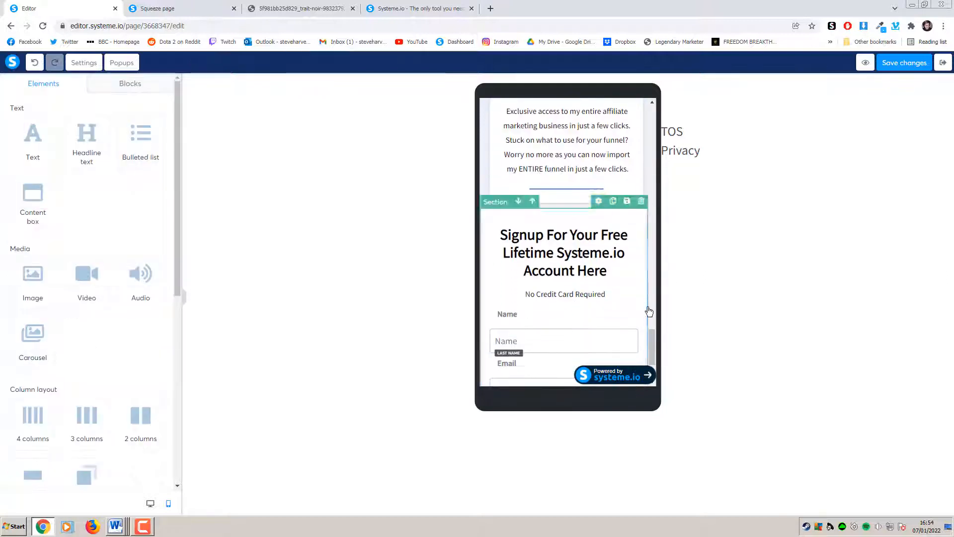
scroll(634, 266, up, 2)
click(566, 190)
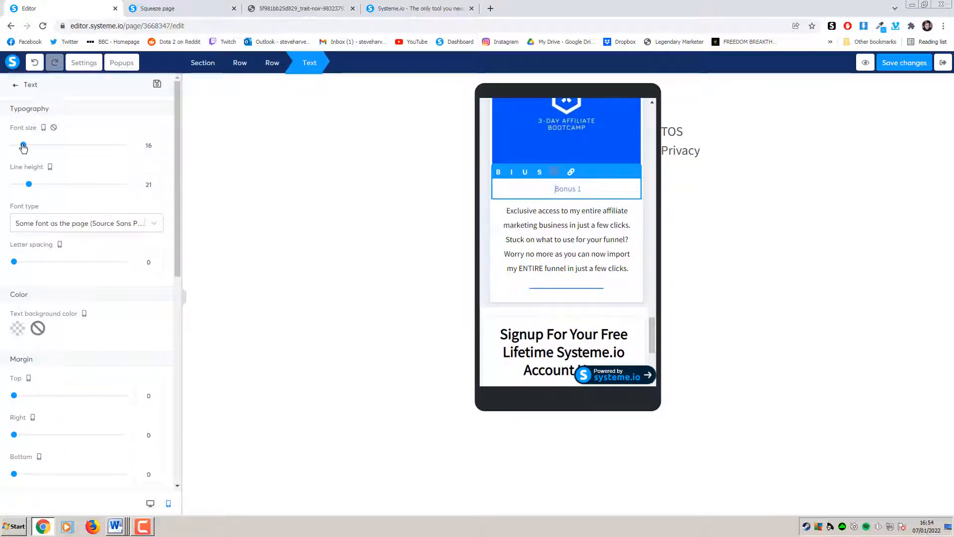
drag(24, 145, 39, 146)
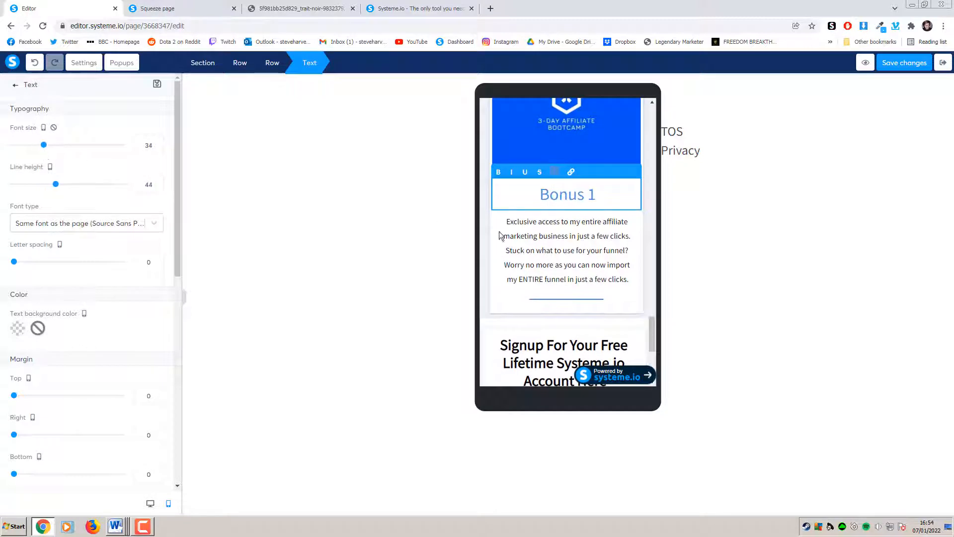
click(621, 308)
drag(652, 333, 652, 355)
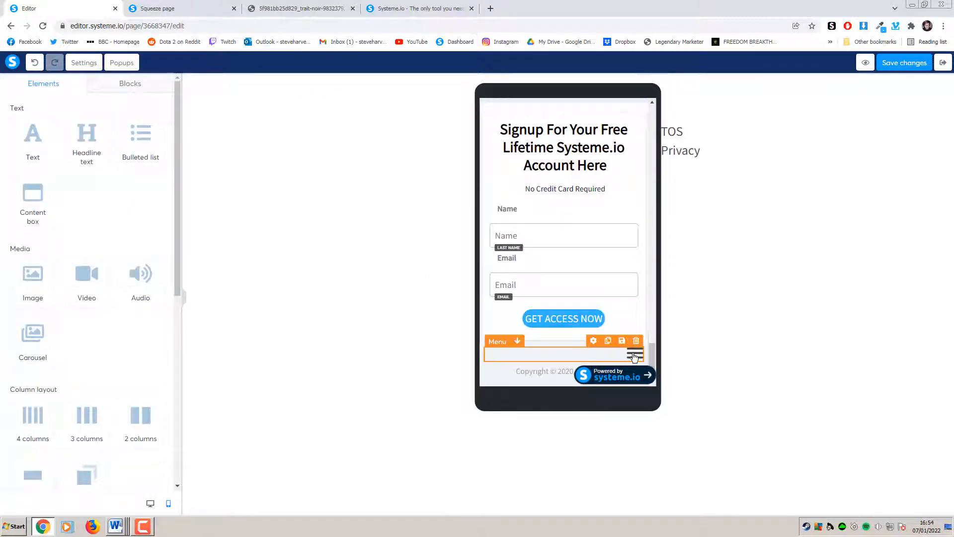
Give the GET ACCESS NOW button side padding 30 and raise its top and bottom padding
drag(652, 351, 642, 139)
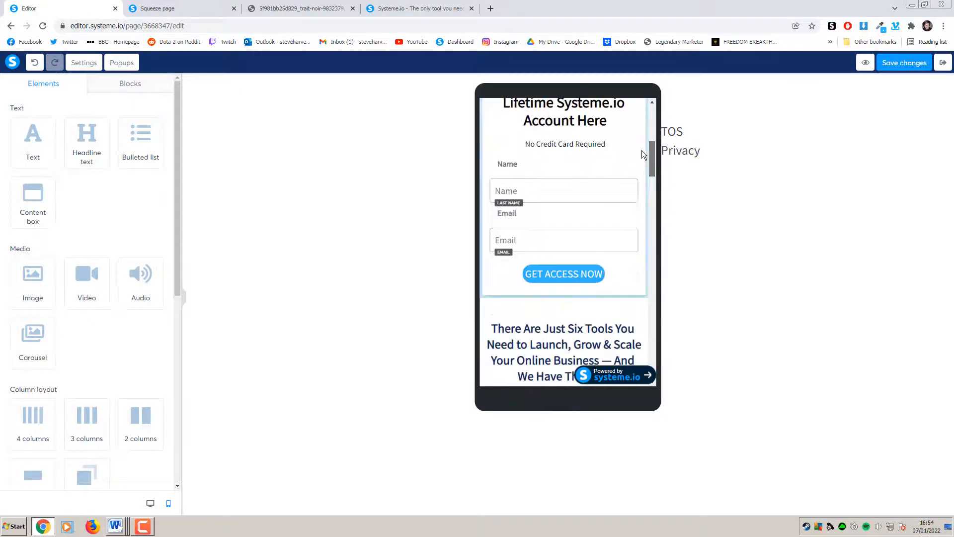
mouse_move(648, 181)
mouse_down()
mouse_move(644, 121)
mouse_move(651, 167)
mouse_up()
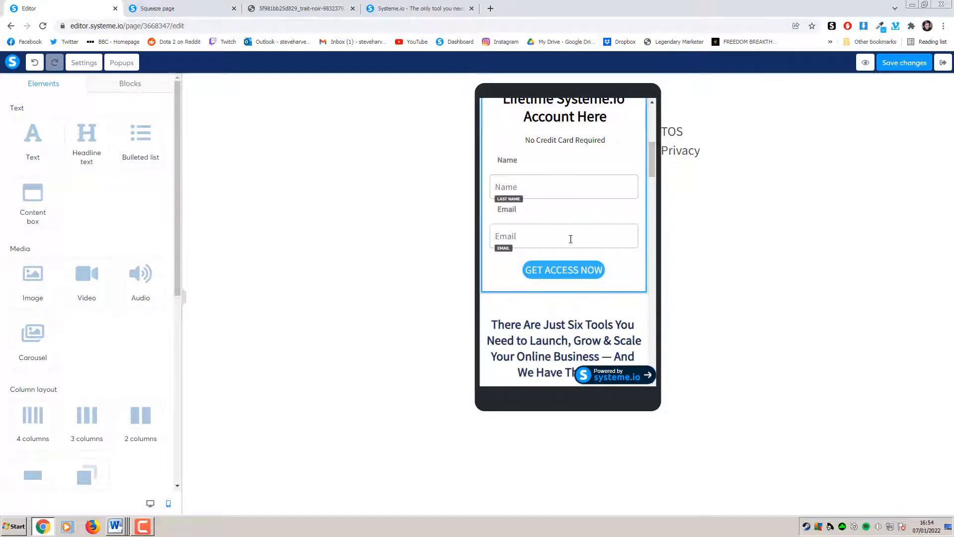
click(547, 269)
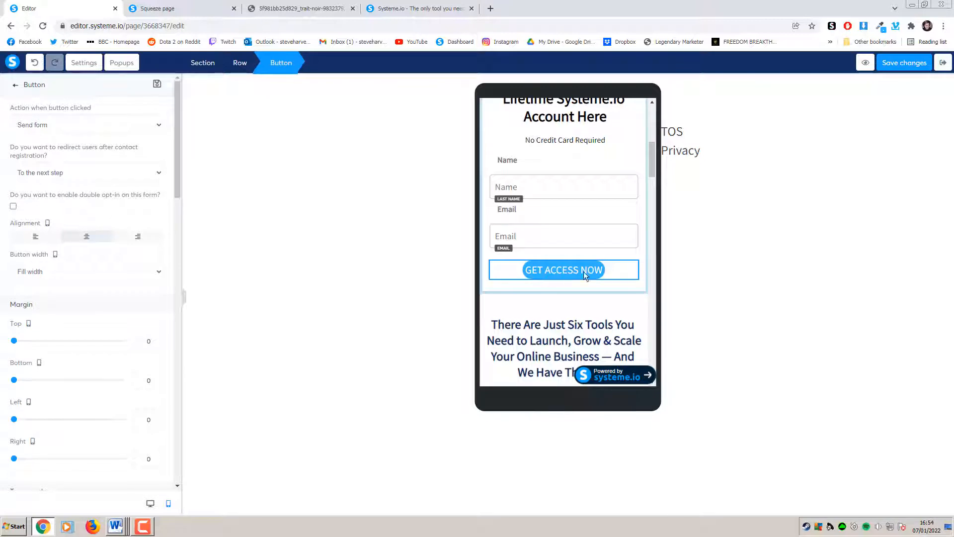
scroll(159, 325, down, 9)
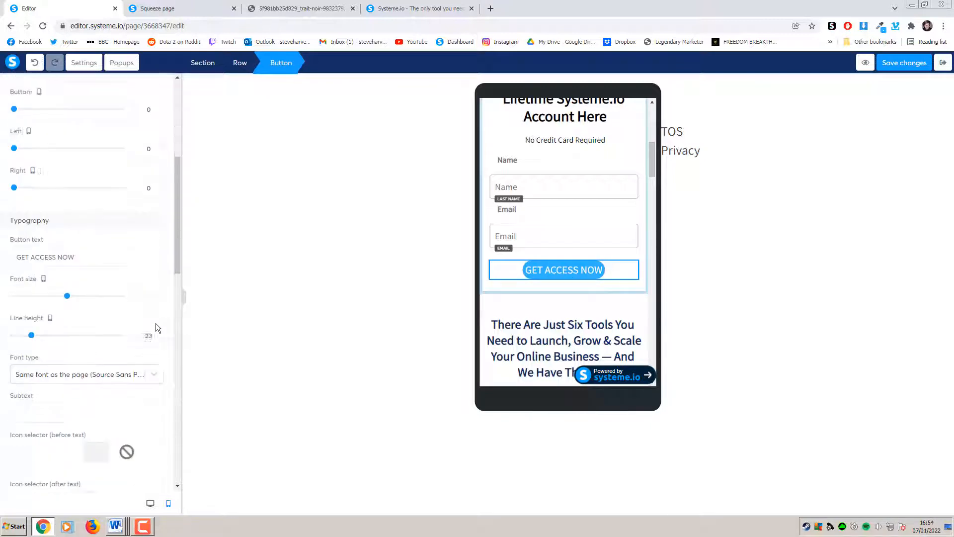
scroll(156, 324, down, 6)
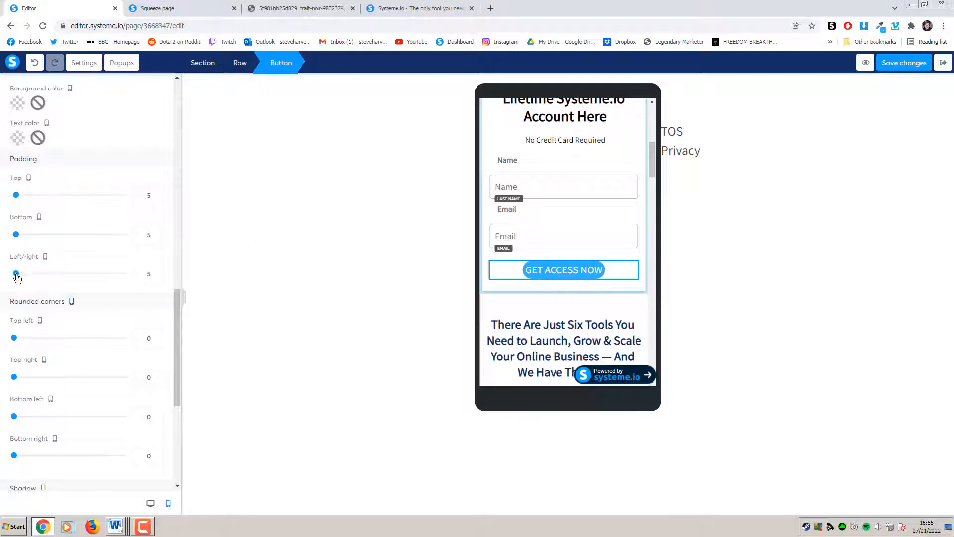
drag(16, 275, 25, 275)
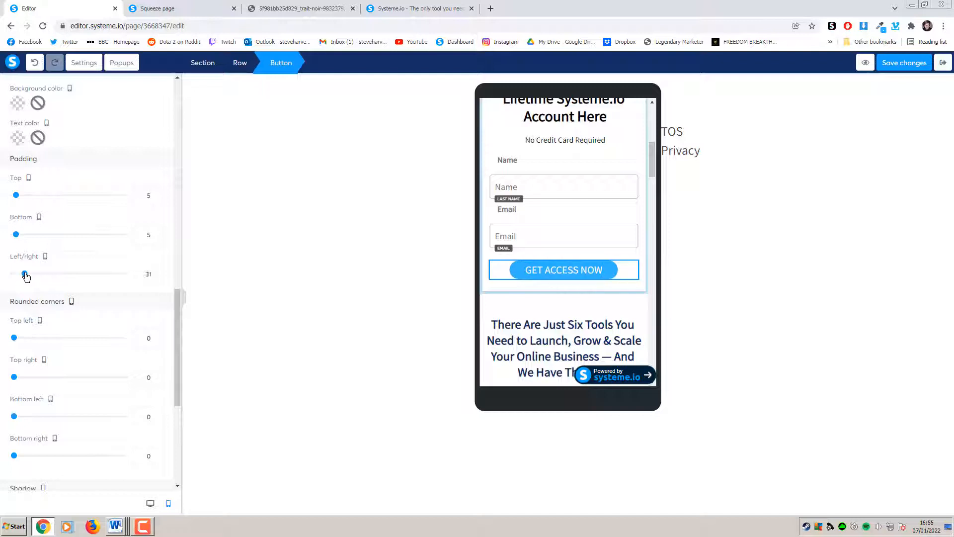
click(156, 277)
click(157, 232)
click(158, 232)
click(158, 232)
click(157, 232)
click(158, 233)
click(157, 194)
click(157, 194)
click(156, 194)
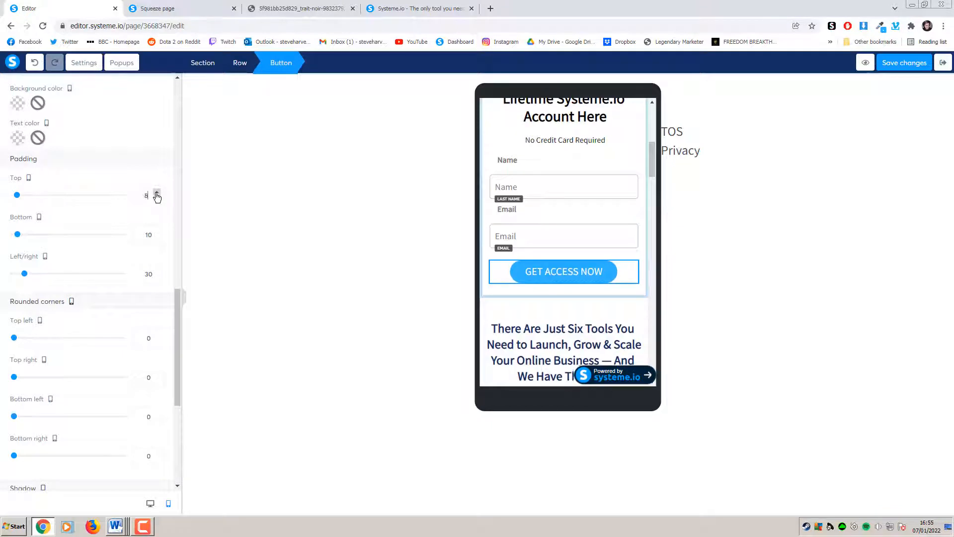
click(156, 193)
click(156, 193)
click(282, 211)
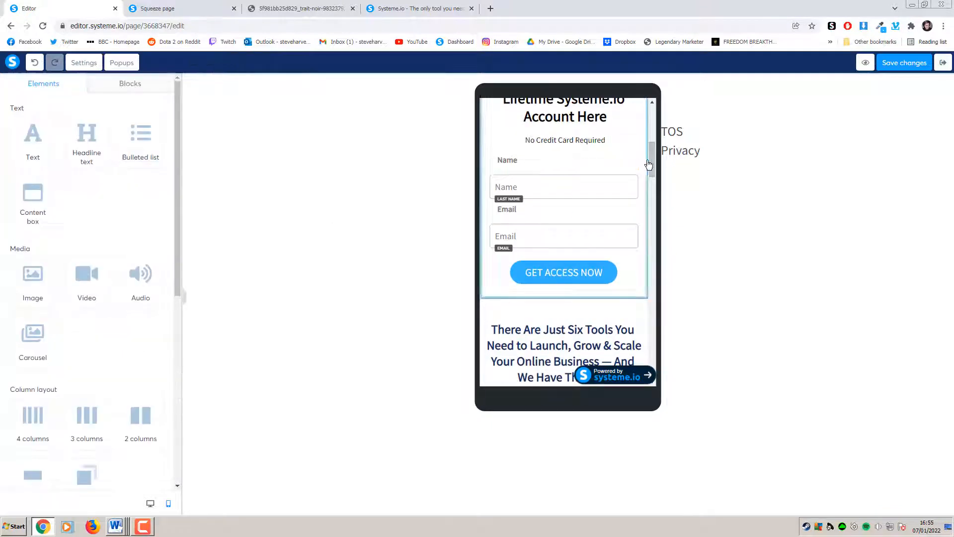
drag(649, 164, 668, 379)
Set the GET ACCESS NOW button padding to 10 top and bottom, 30 left and right
click(517, 318)
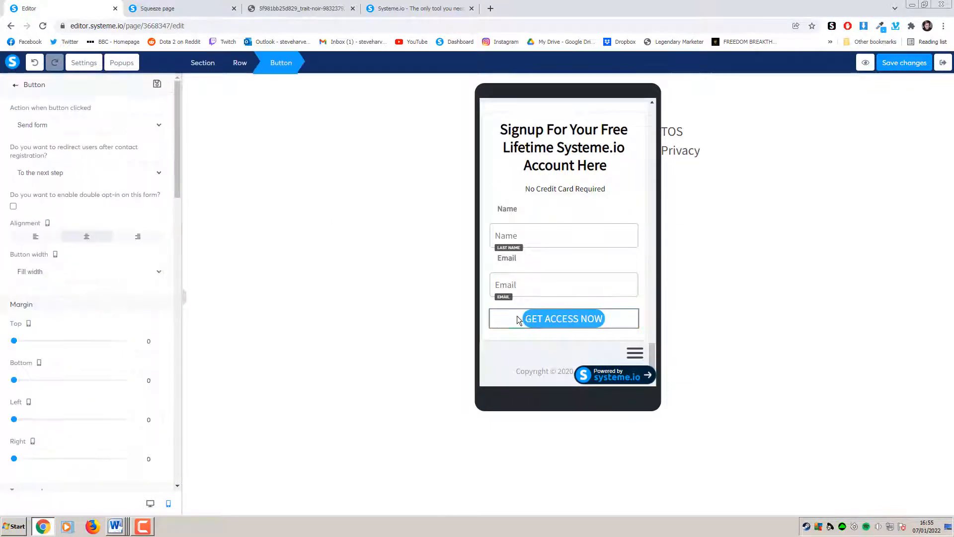
scroll(122, 284, down, 10)
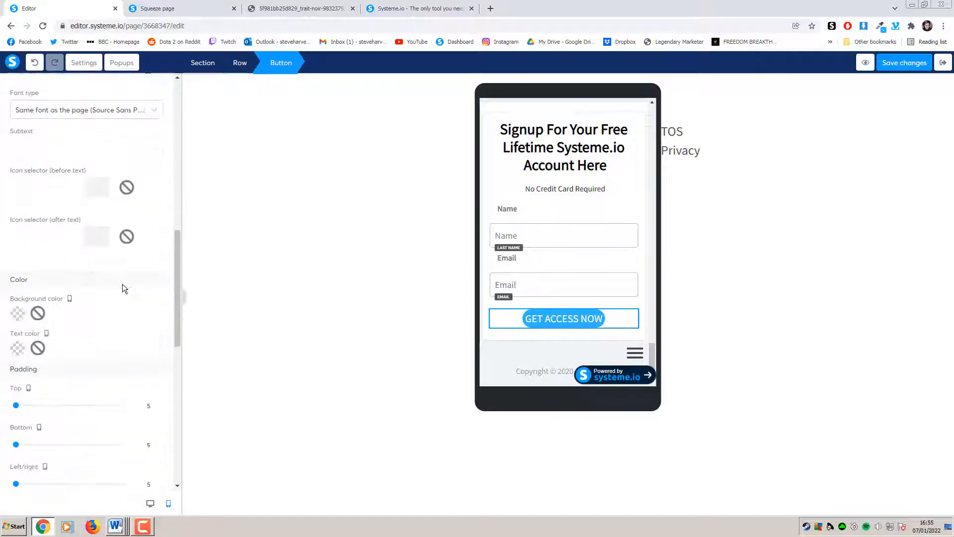
scroll(123, 288, down, 3)
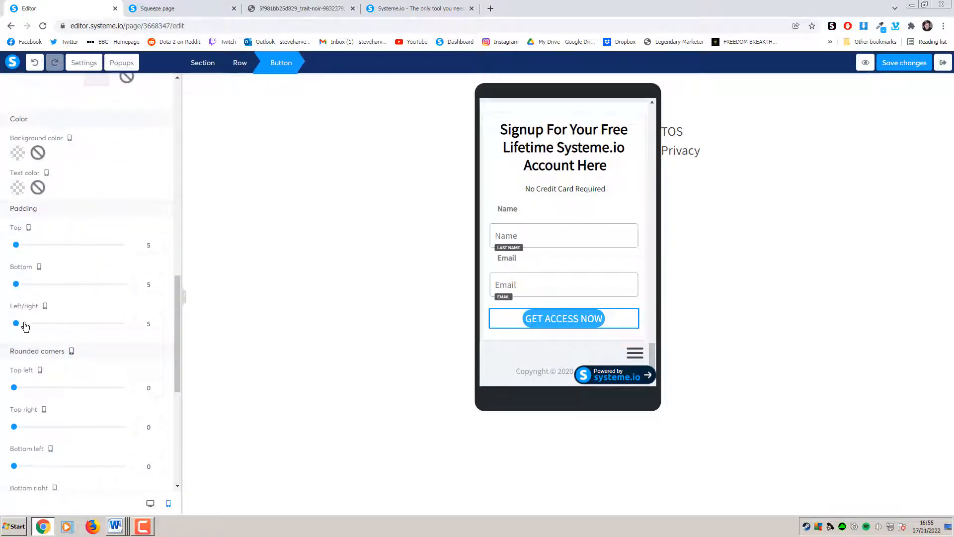
drag(18, 326, 25, 324)
click(158, 327)
click(157, 243)
click(157, 243)
click(157, 242)
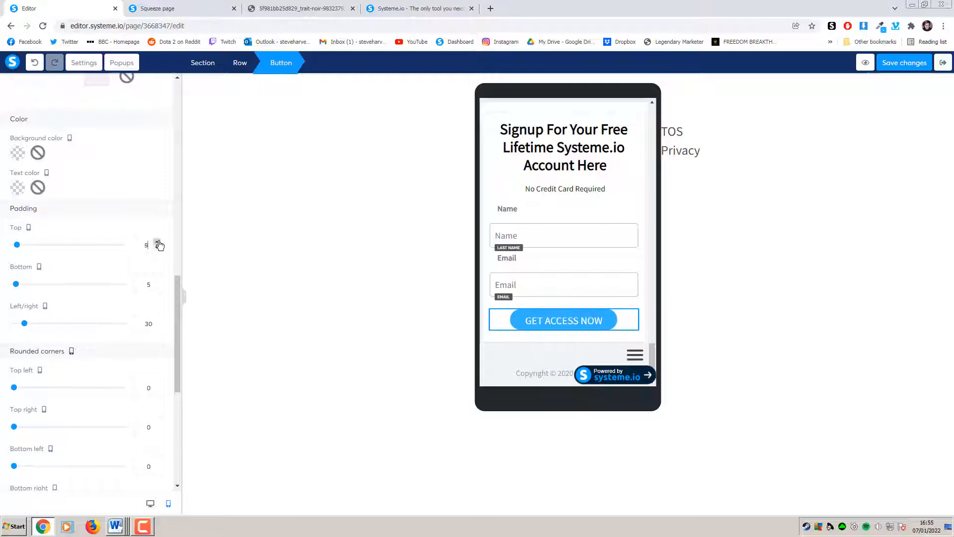
click(157, 242)
click(157, 242)
click(157, 281)
click(157, 282)
click(156, 282)
click(157, 282)
click(157, 282)
click(348, 276)
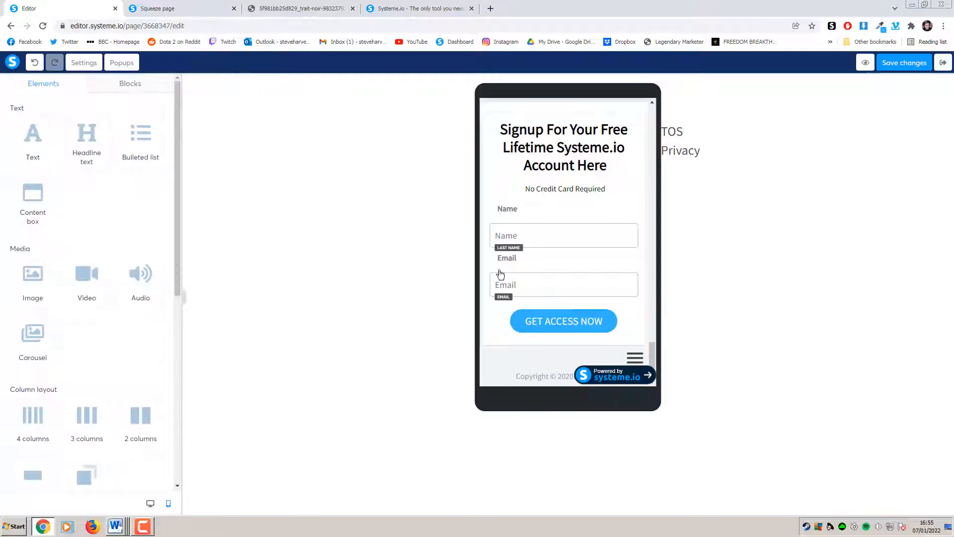
mouse_move(651, 358)
mouse_down()
mouse_move(653, 315)
mouse_move(657, 371)
mouse_up()
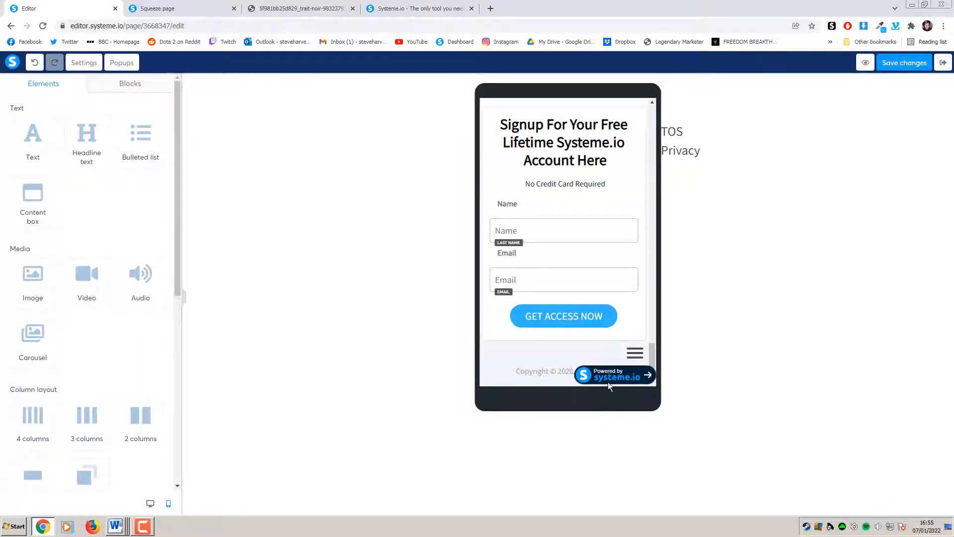
drag(653, 359, 649, 115)
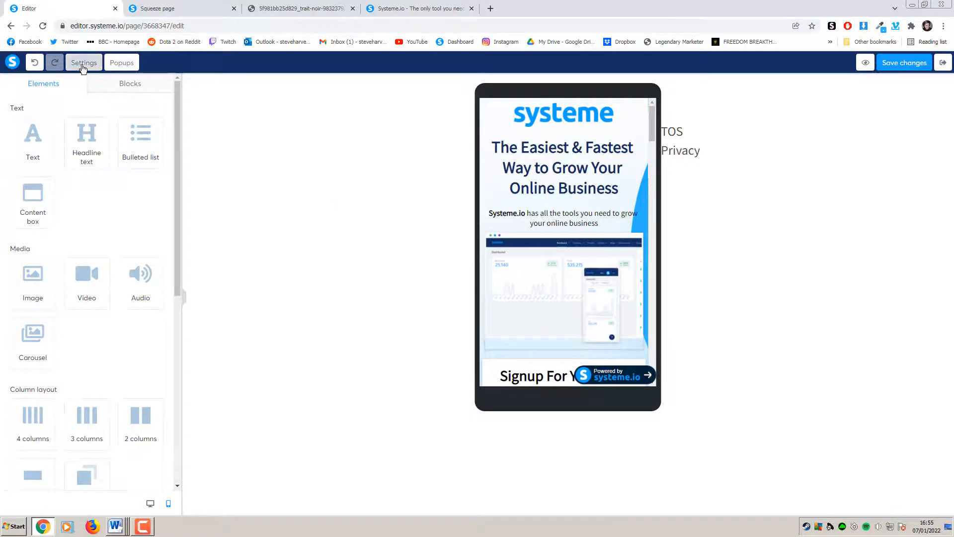
Open the page Settings panel, save, and browse its typography, background and SEO options
click(84, 62)
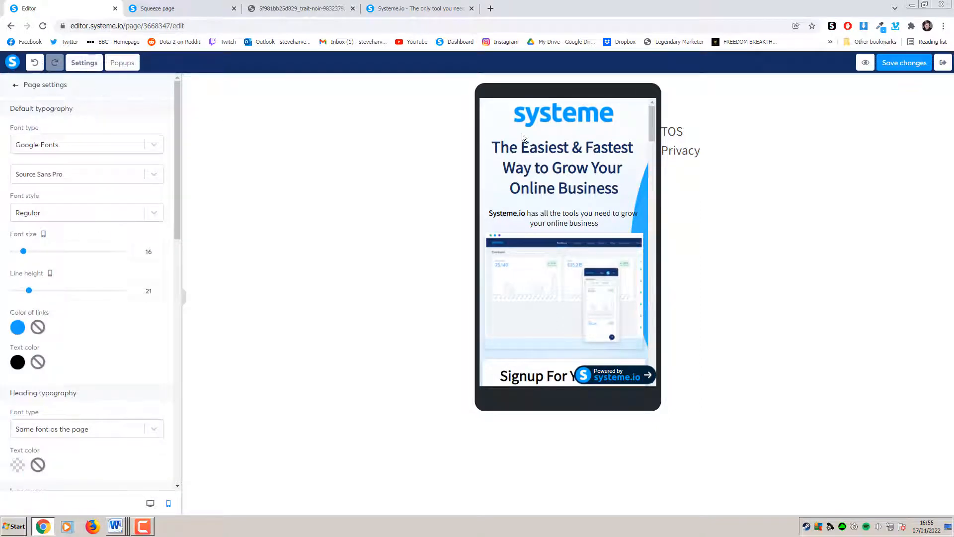
click(910, 63)
scroll(180, 222, down, 1)
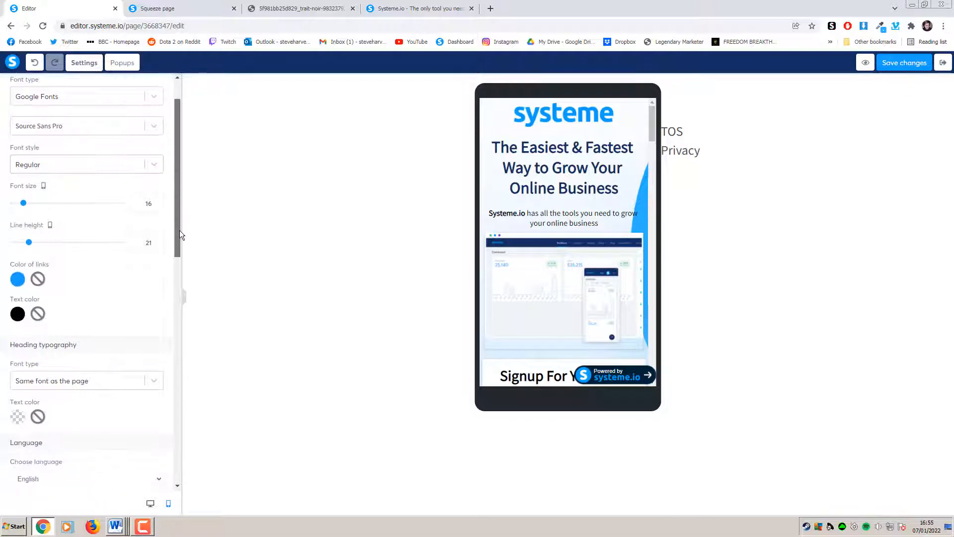
scroll(174, 219, down, 1)
scroll(176, 235, down, 1)
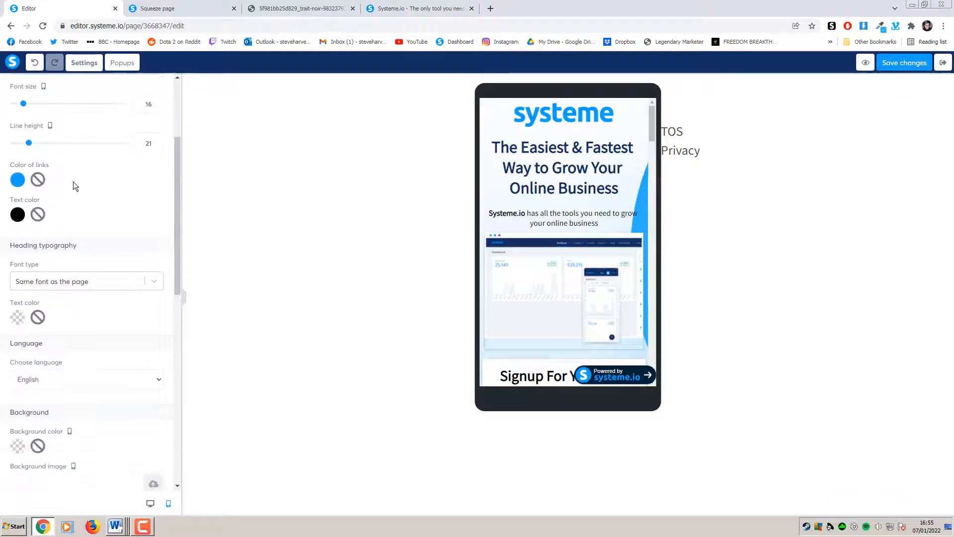
drag(177, 232, 138, 120)
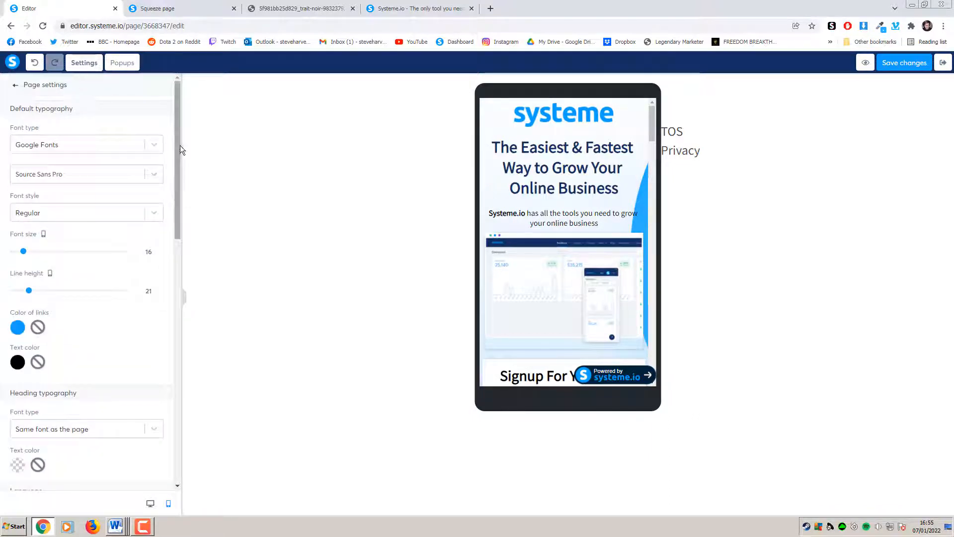
mouse_move(178, 147)
mouse_down()
mouse_move(177, 156)
mouse_move(176, 139)
mouse_up()
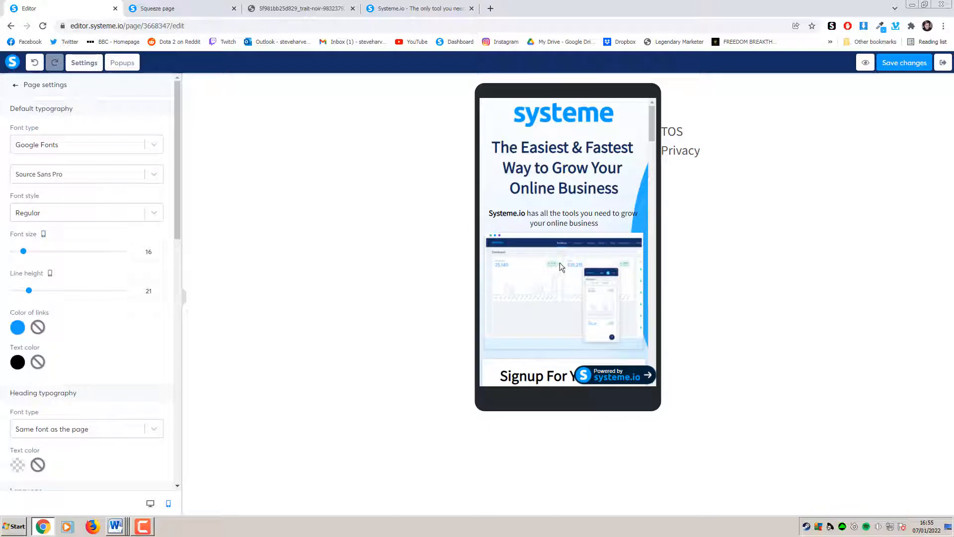
mouse_move(652, 128)
mouse_down()
mouse_move(652, 161)
mouse_move(651, 115)
mouse_up()
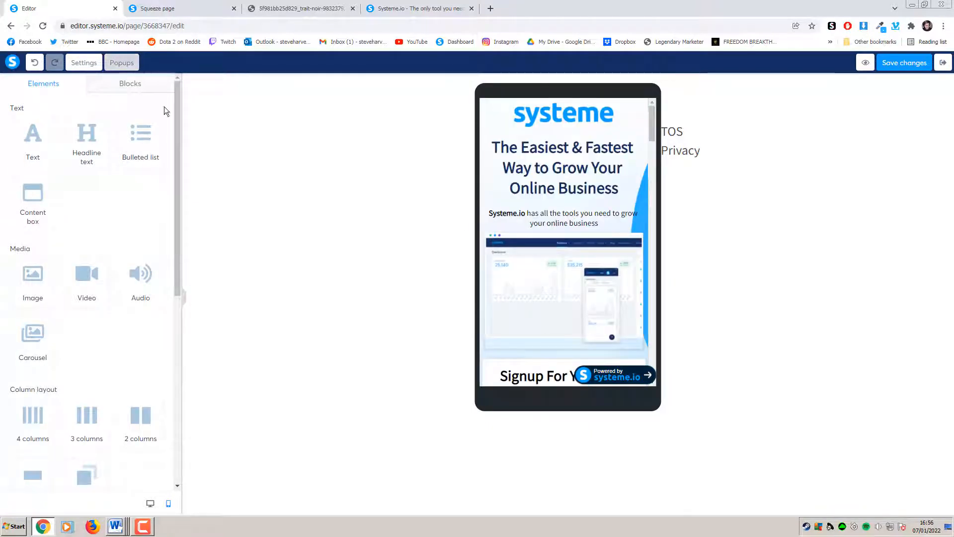
Reopen page Settings and toggle the affiliate badge off and back on
click(84, 62)
drag(177, 139, 165, 390)
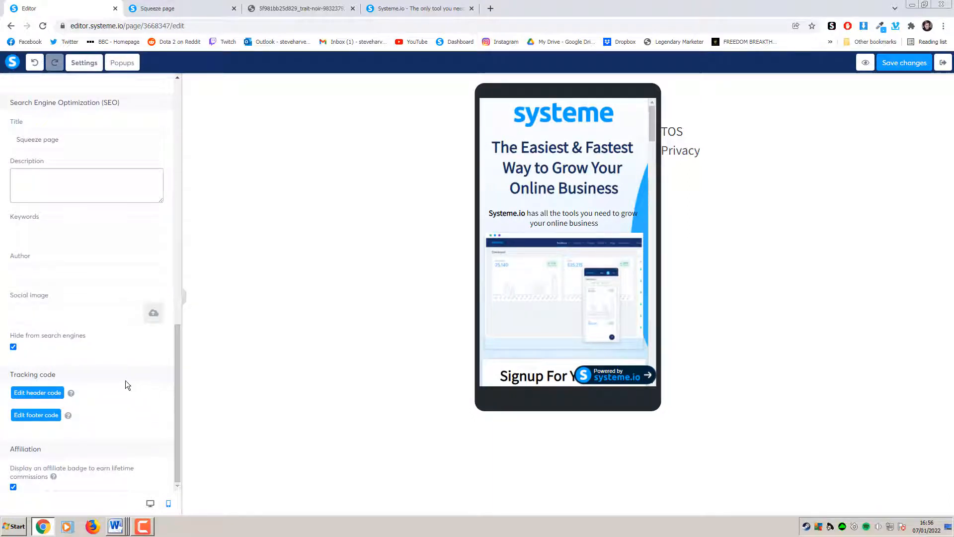
click(13, 487)
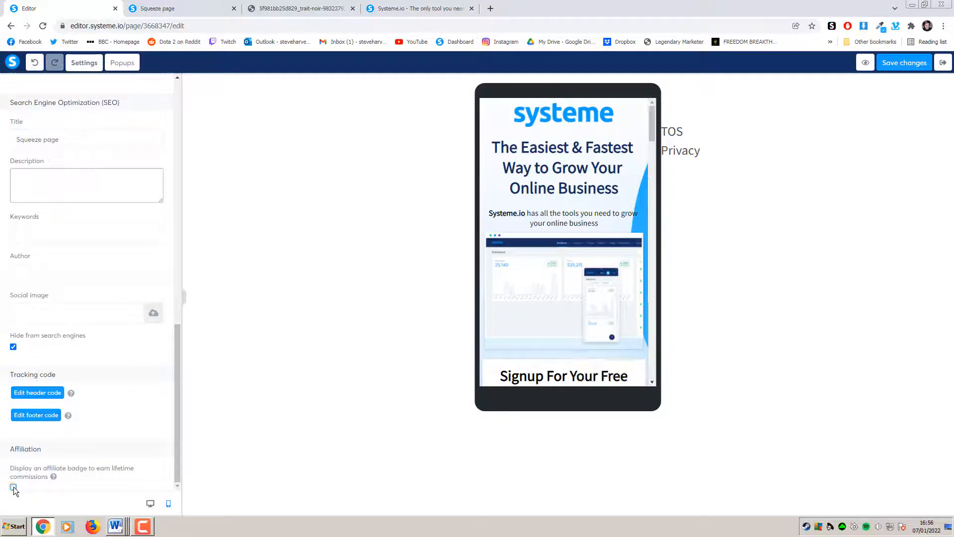
click(13, 487)
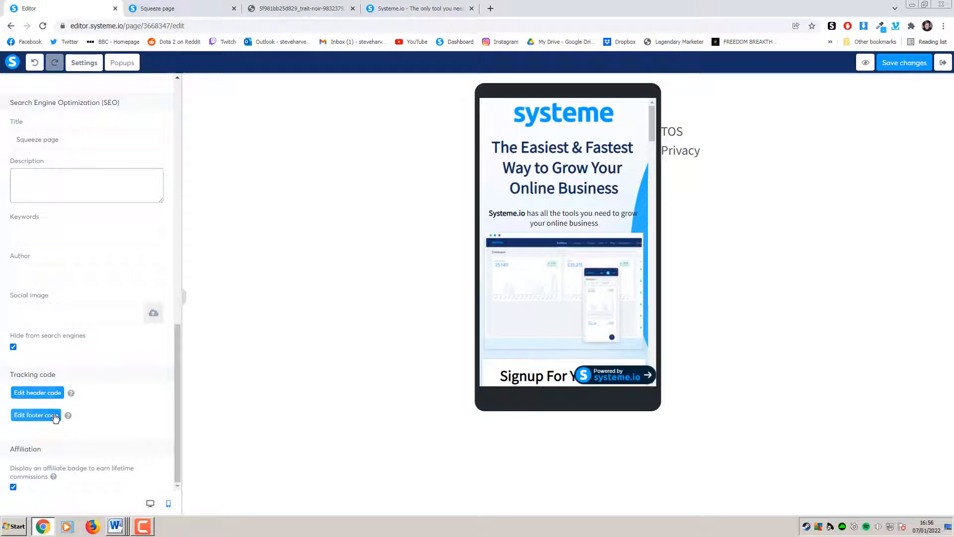
scroll(87, 387, up, 2)
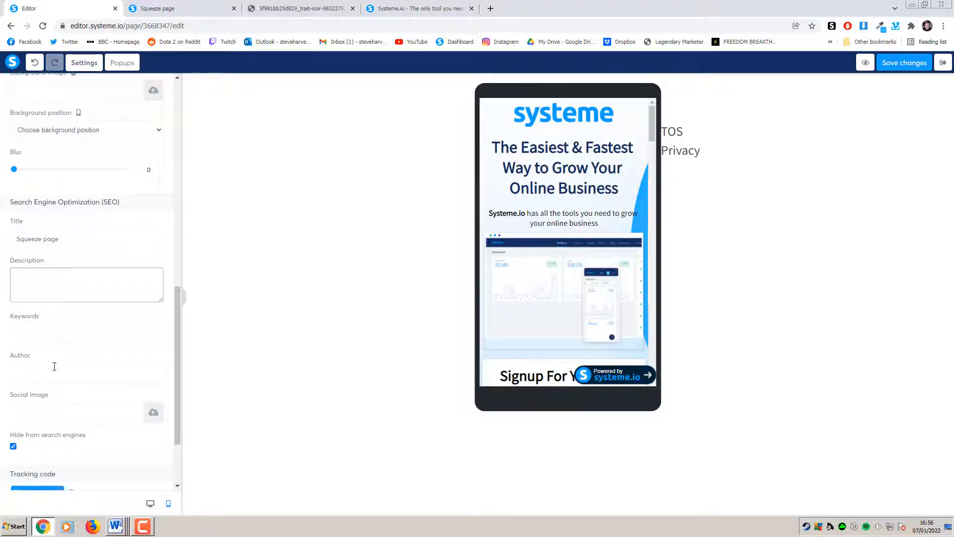
scroll(85, 341, up, 3)
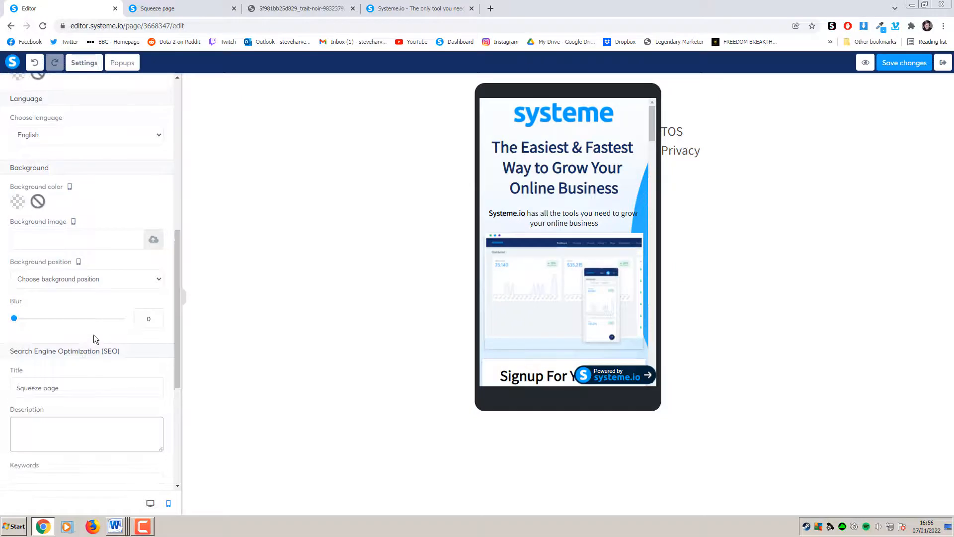
scroll(94, 334, up, 7)
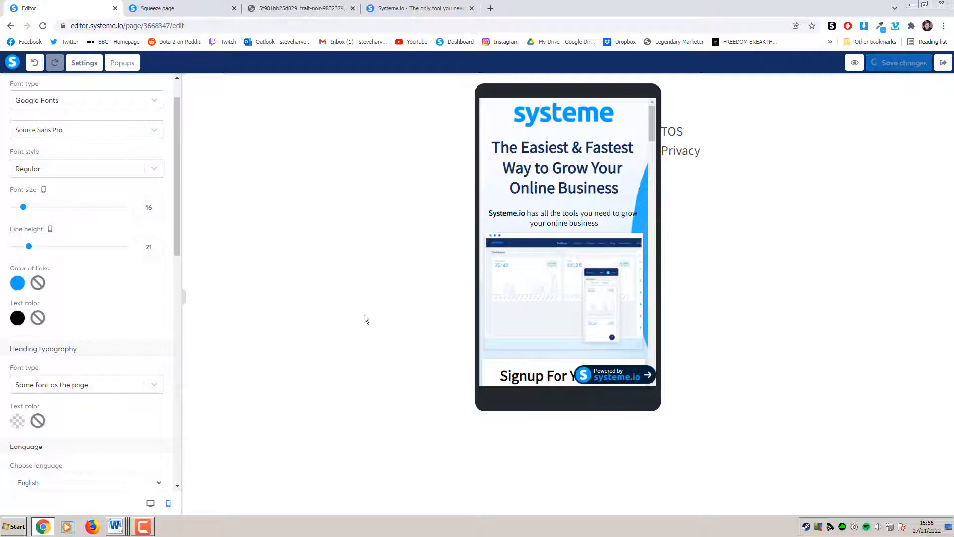
Switch the preview to the desktop layout, save, and scroll down to the signup form
click(151, 504)
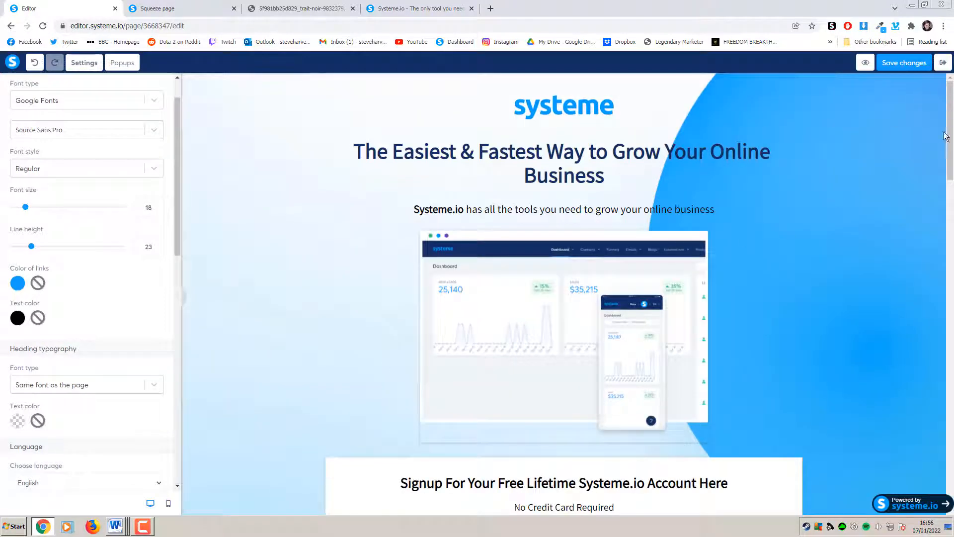
drag(950, 180, 873, 154)
click(890, 63)
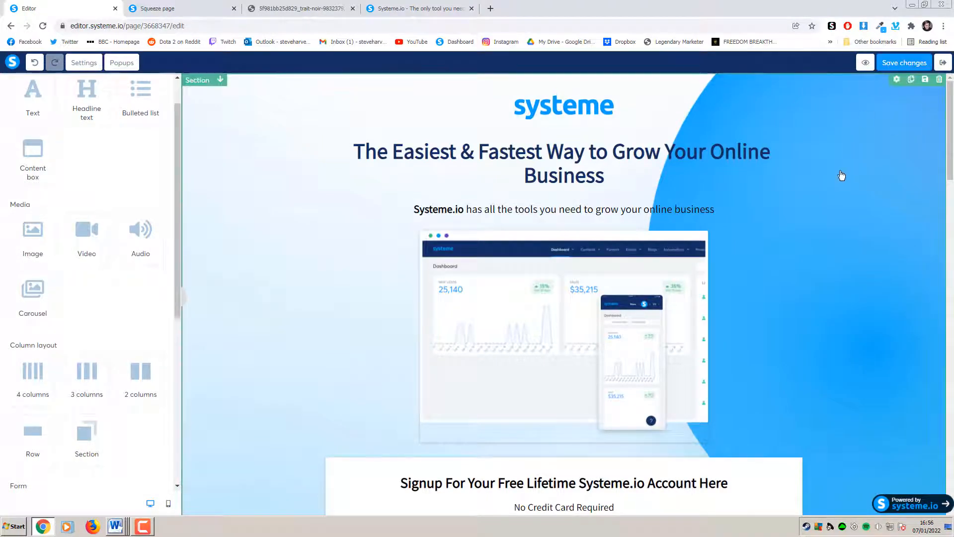
click(837, 202)
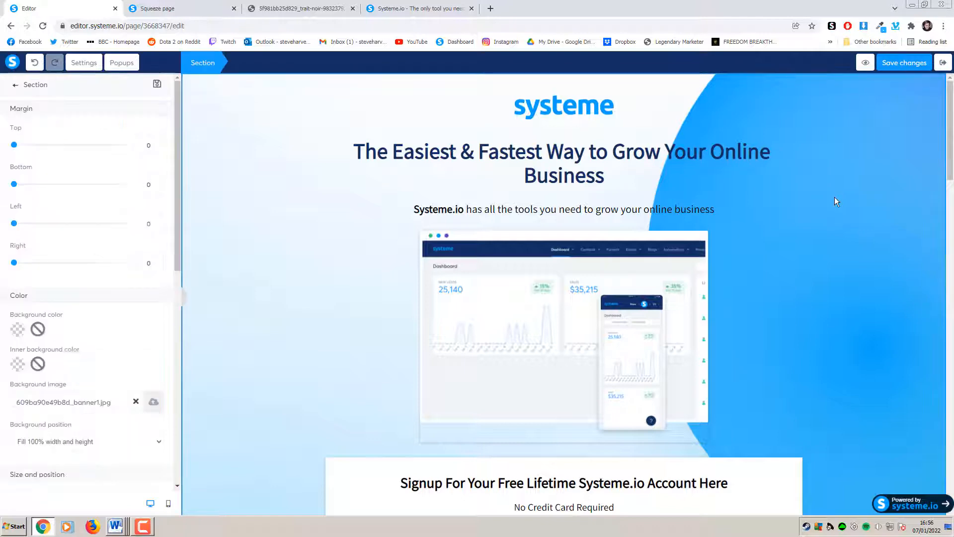
click(858, 184)
scroll(858, 185, down, 5)
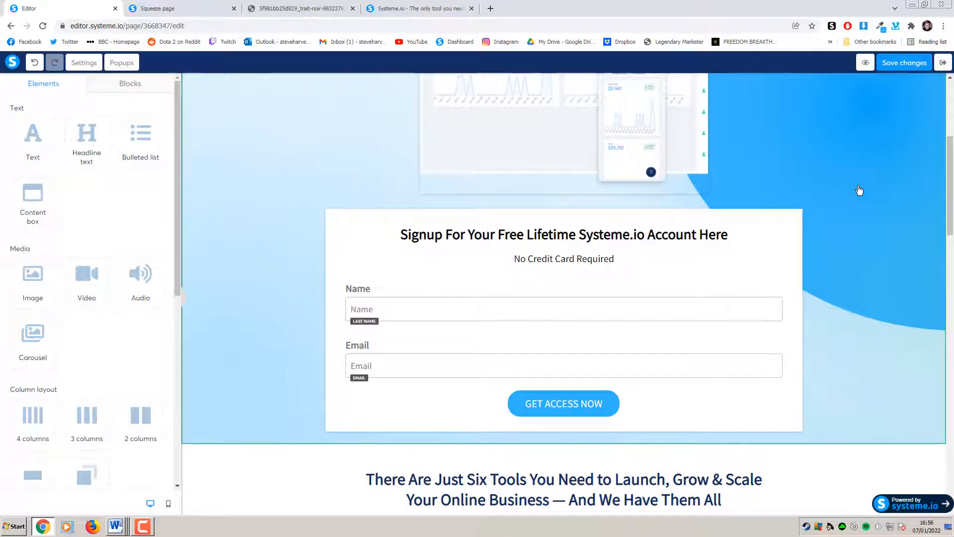
scroll(860, 190, up, 5)
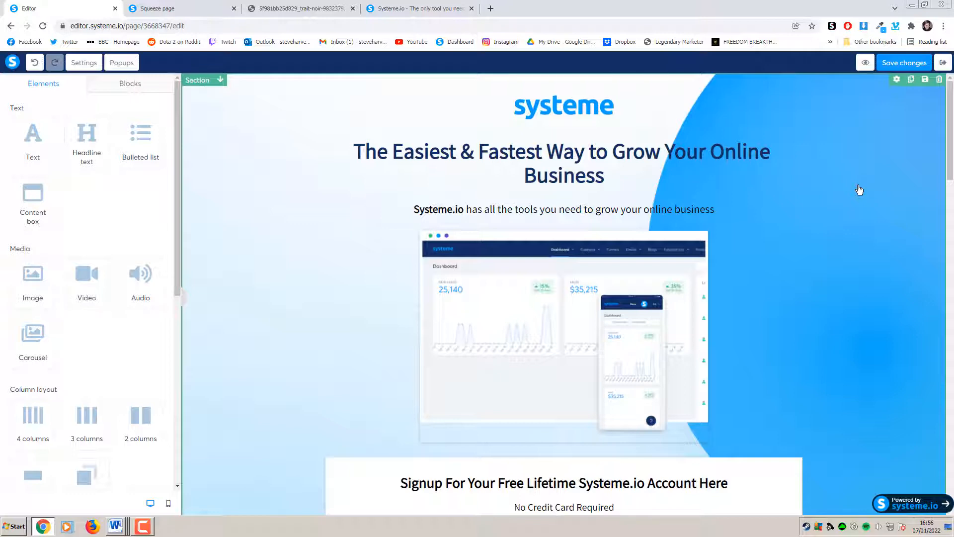
scroll(859, 190, down, 6)
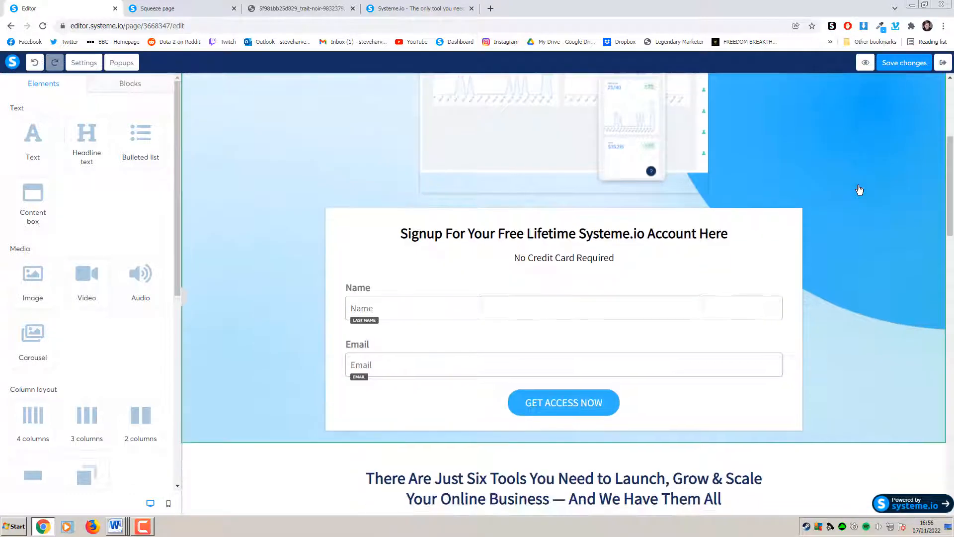
Change the signup form's Name field input type from Last name to First name
click(394, 260)
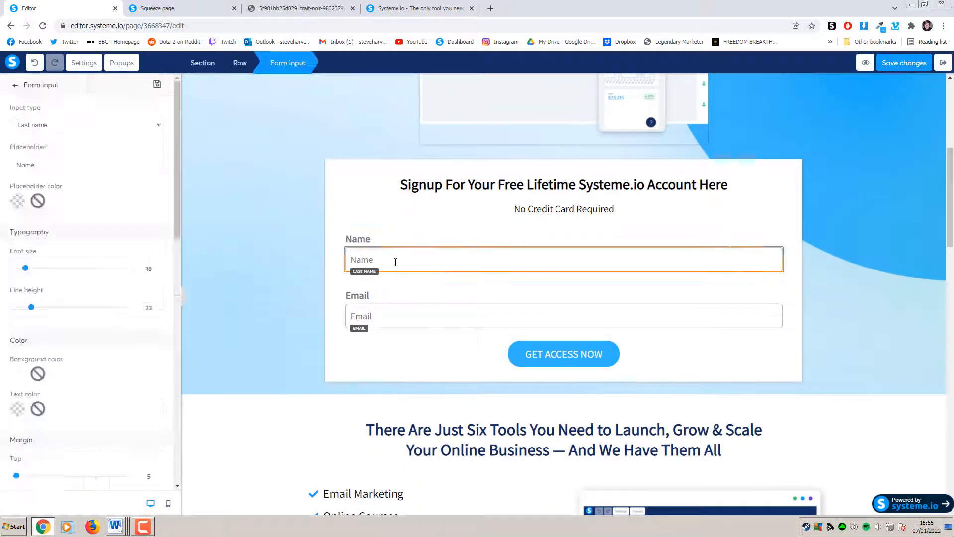
click(99, 127)
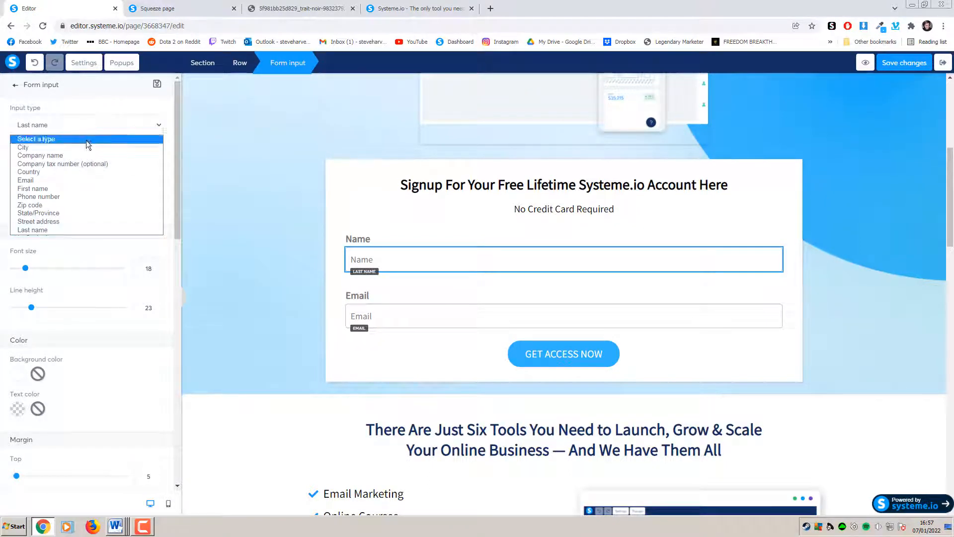
click(56, 189)
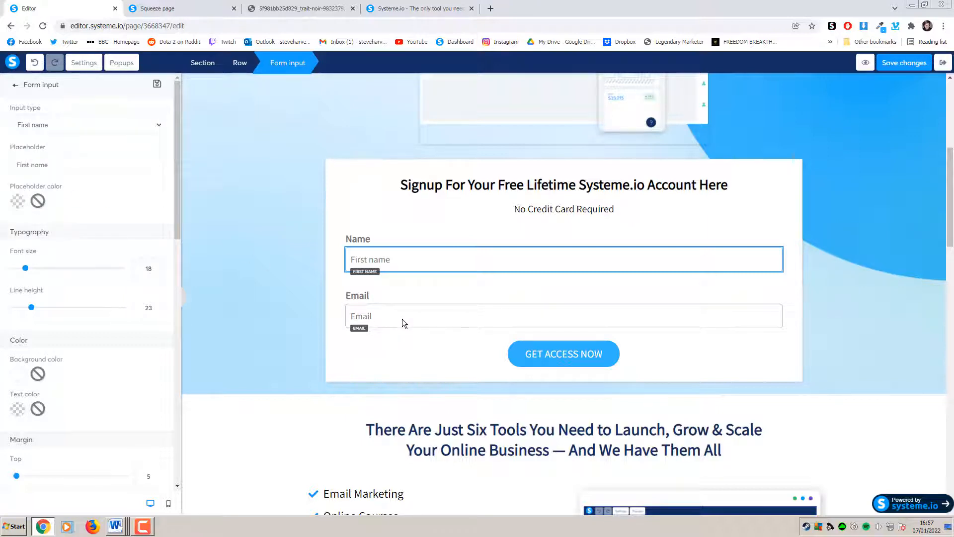
click(272, 333)
scroll(273, 335, down, 8)
scroll(273, 335, down, 10)
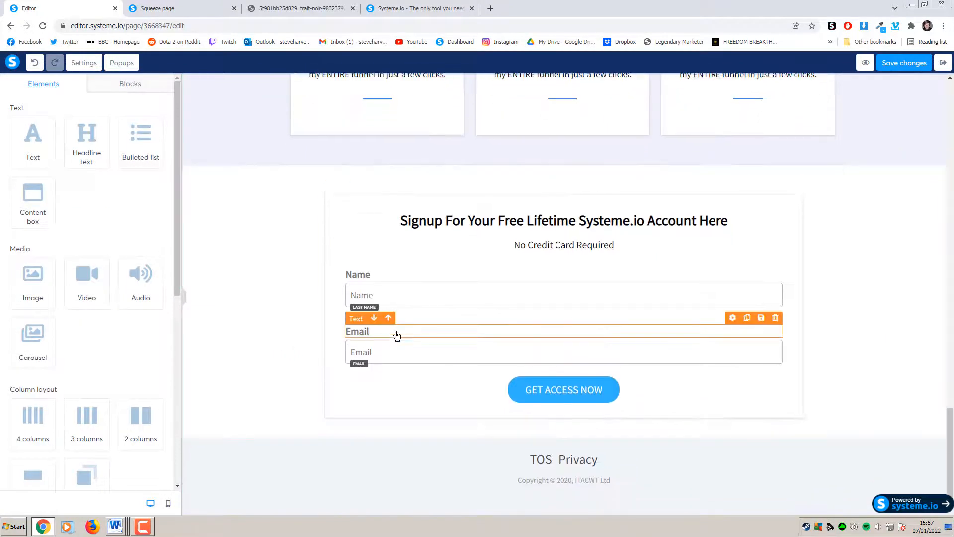
click(417, 303)
click(75, 125)
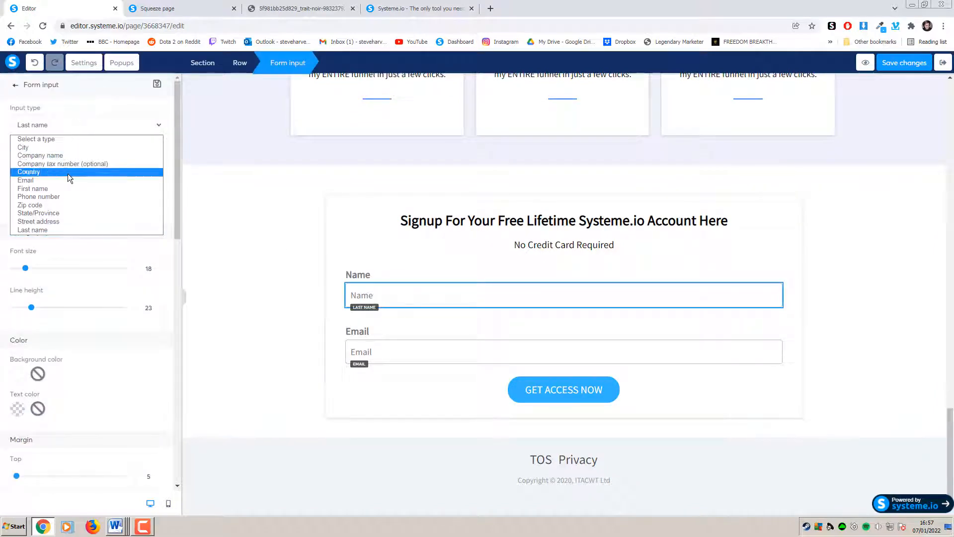
click(63, 189)
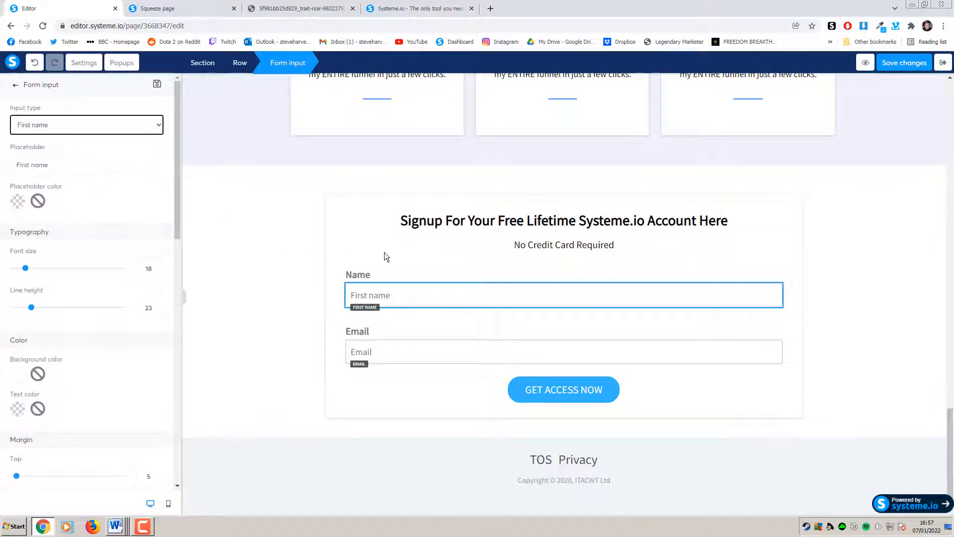
click(94, 131)
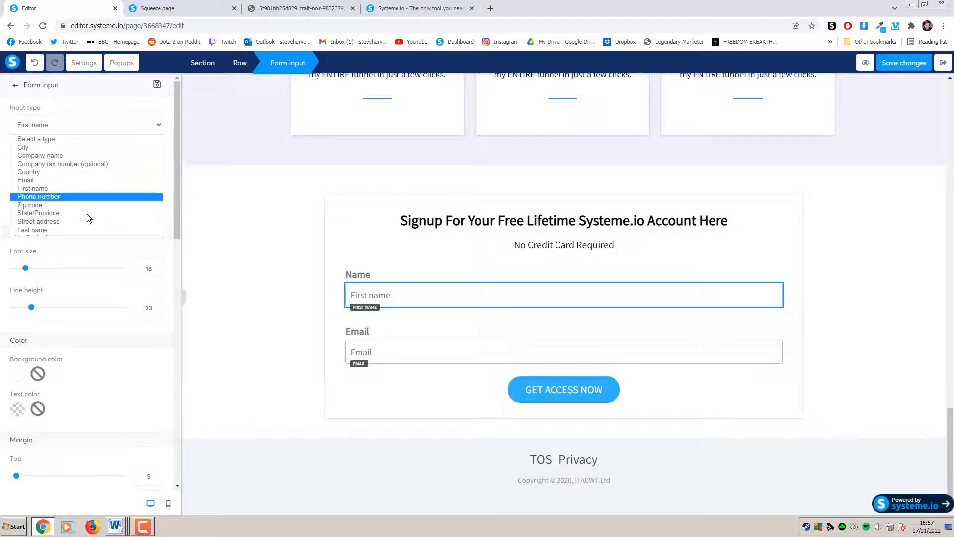
click(333, 250)
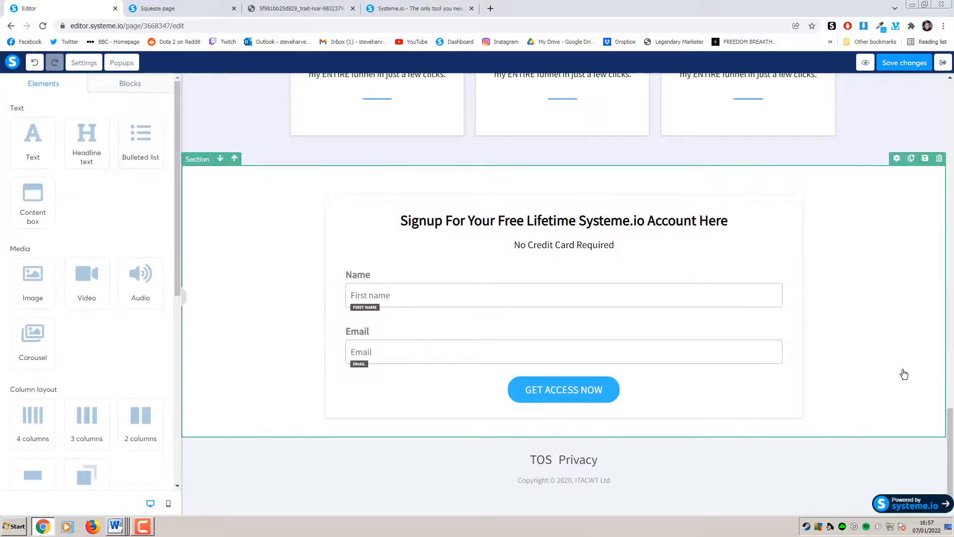
scroll(952, 414, up, 1)
drag(952, 414, 952, 166)
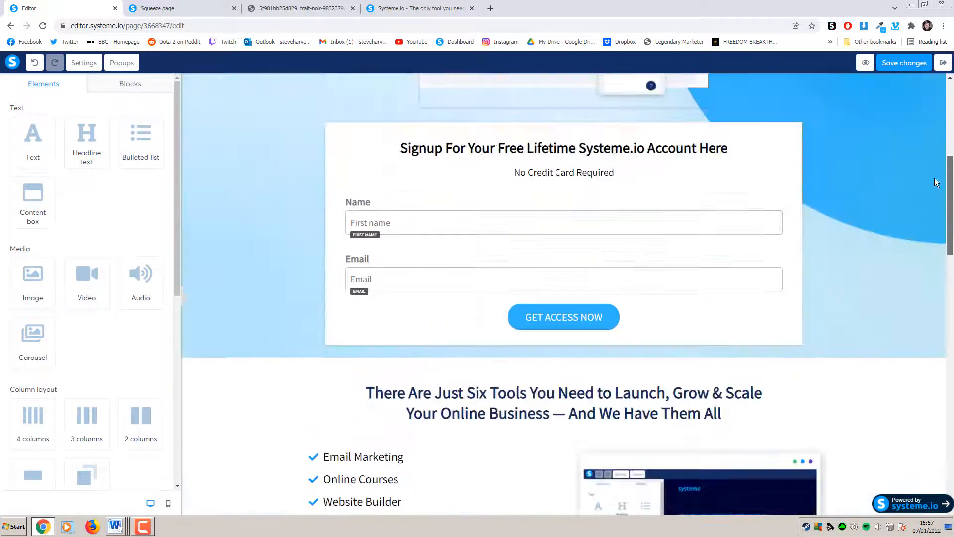
Set the GET ACCESS NOW button action to Send form, redirecting to the next step
click(512, 323)
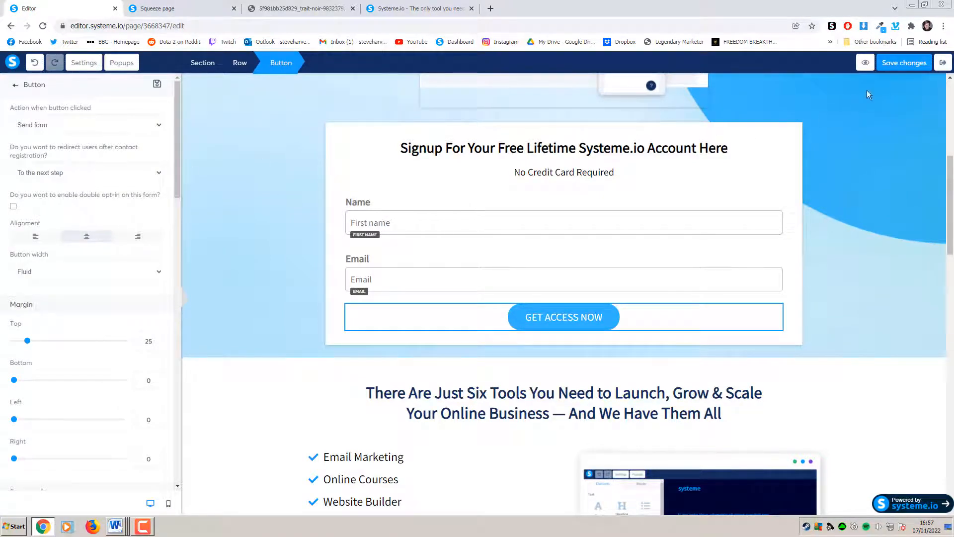
click(900, 64)
click(101, 125)
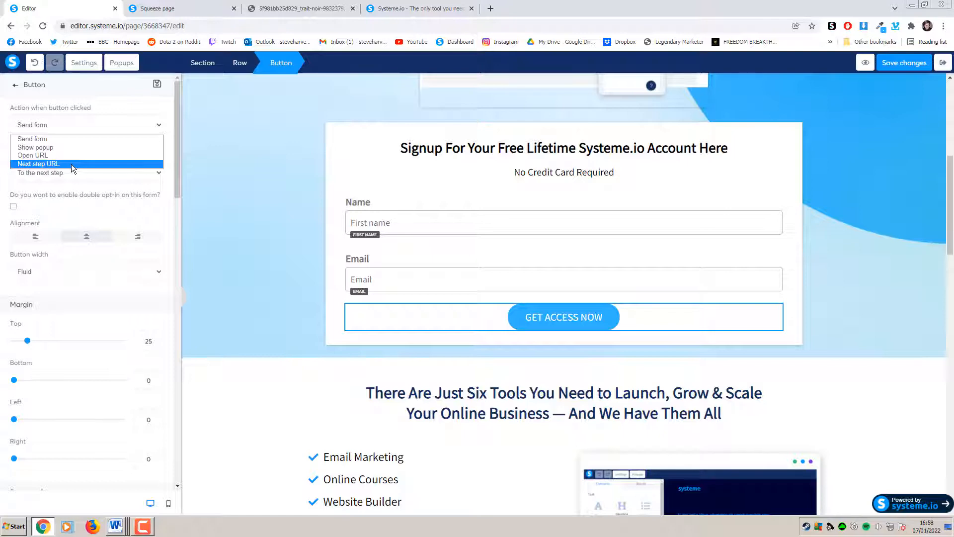
click(79, 138)
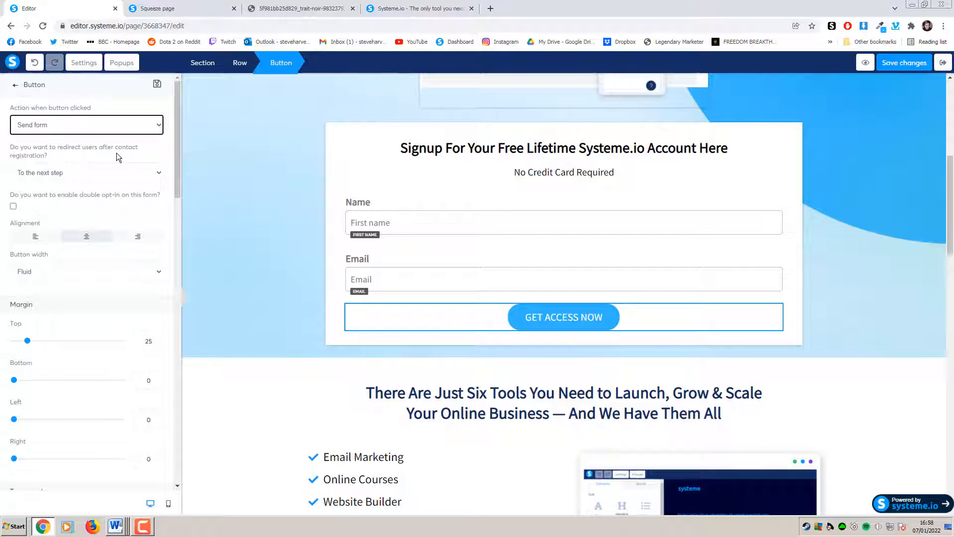
click(127, 171)
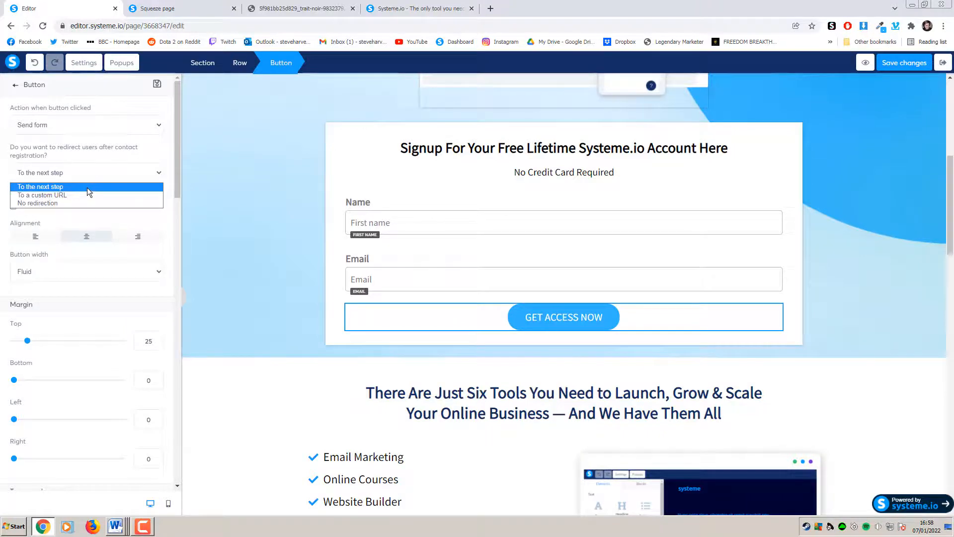
click(87, 186)
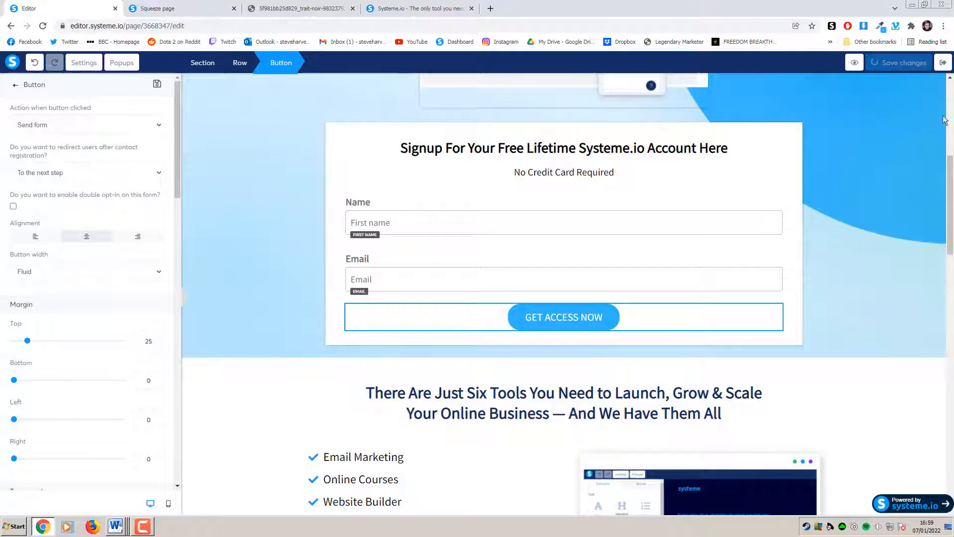
Reselect the GET ACCESS NOW button and save the squeeze page
drag(950, 244, 950, 487)
click(551, 398)
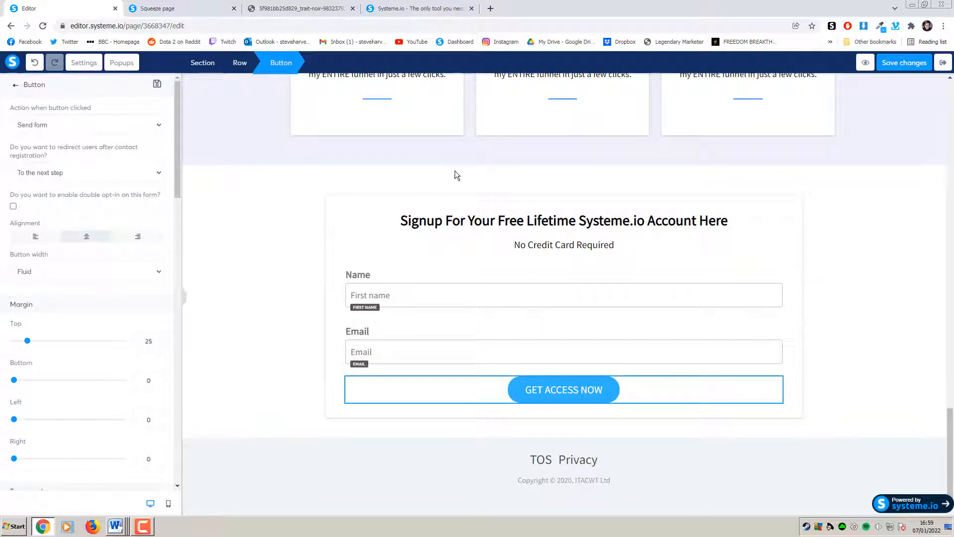
click(905, 63)
click(904, 66)
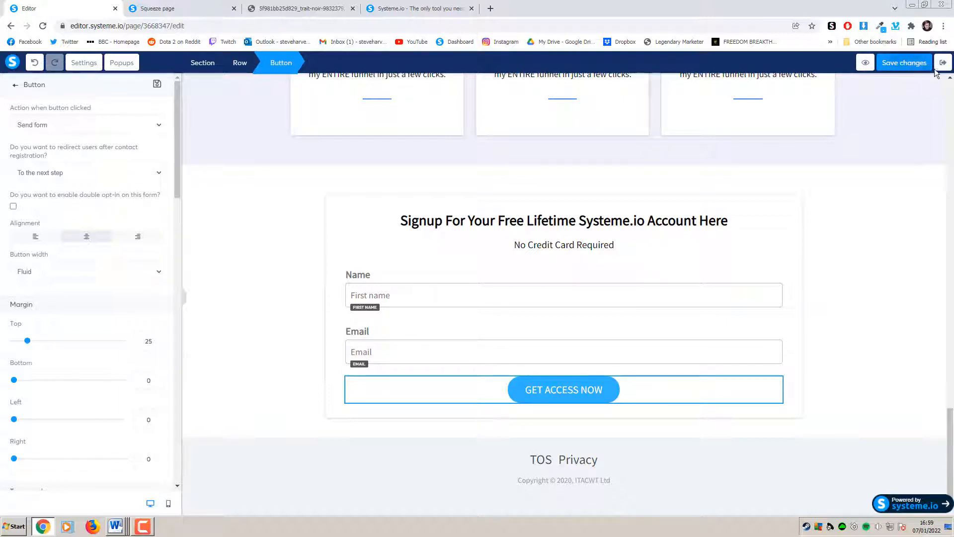
Exit the editor, copy the Systeme Bonus Page URL, and paste it into a new tab
click(944, 64)
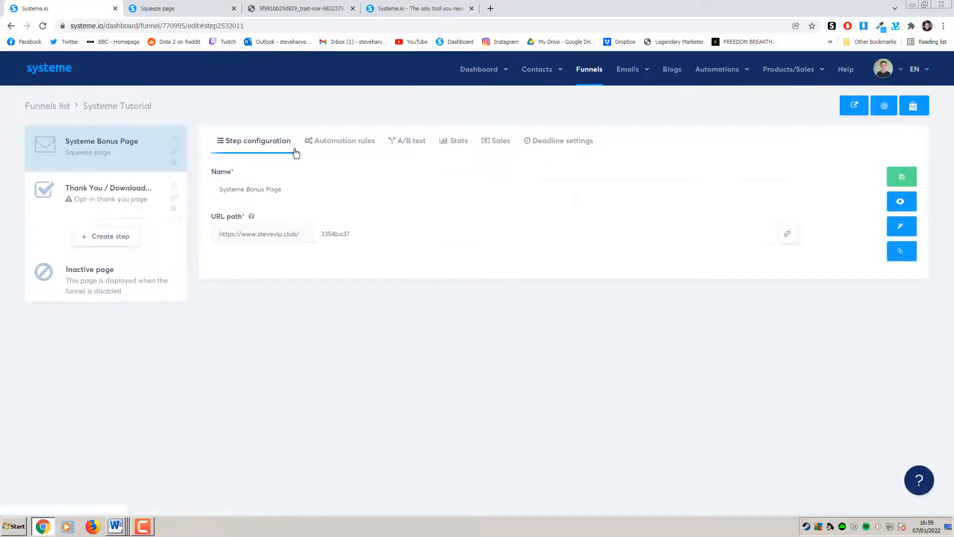
click(152, 191)
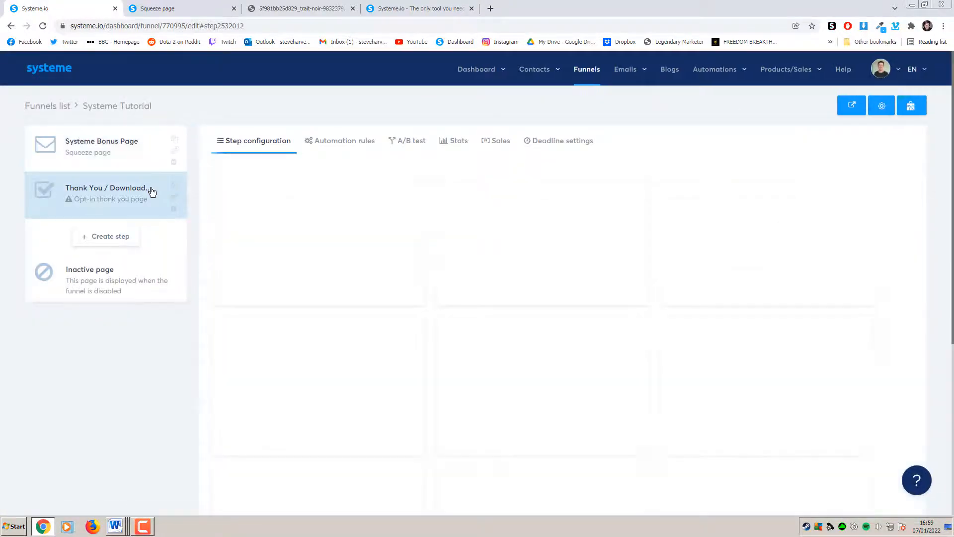
scroll(304, 301, down, 4)
scroll(305, 302, up, 4)
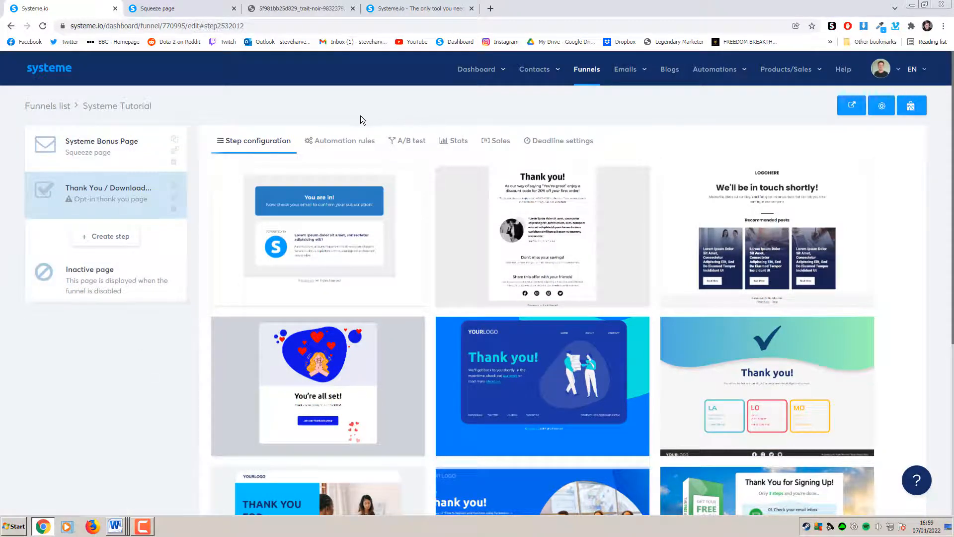
click(102, 145)
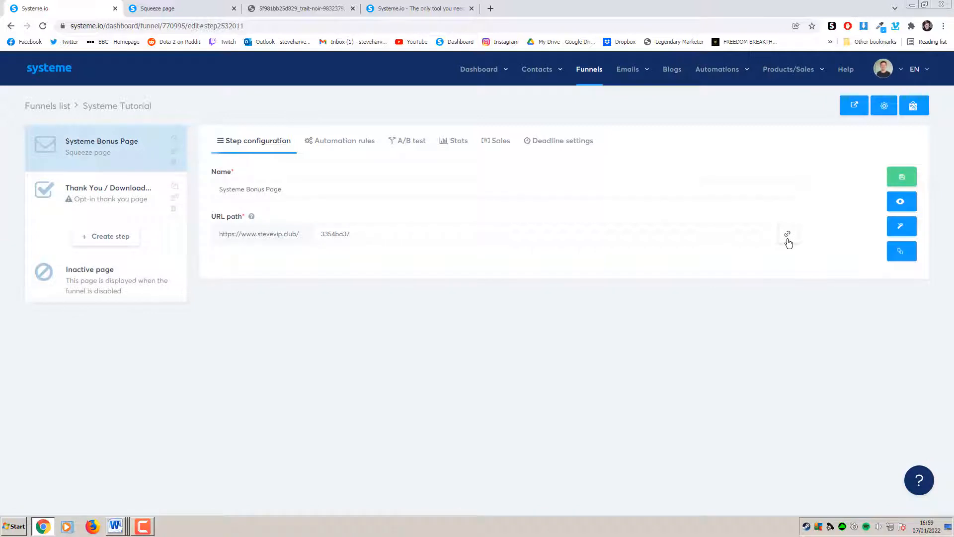
click(788, 238)
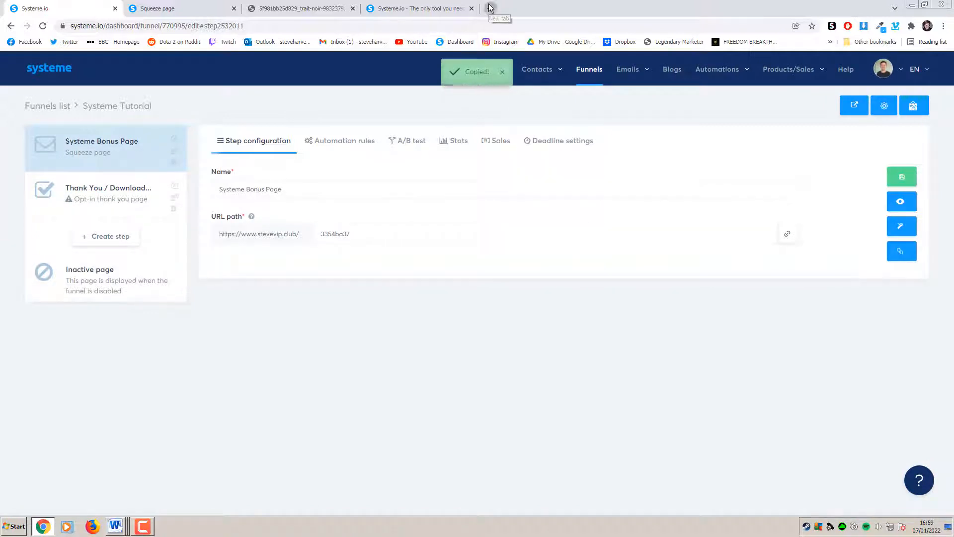
click(490, 8)
key(ctrl+v)
Load the live squeeze page and enter an e-mail address into its signup form
key(Return)
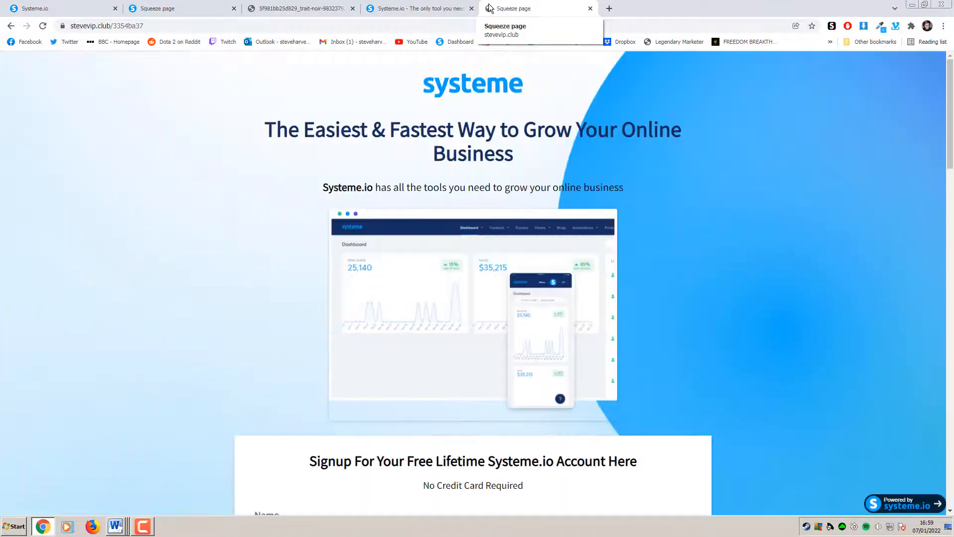
mouse_move(951, 109)
mouse_down()
mouse_move(952, 410)
mouse_move(950, 102)
mouse_up()
scroll(811, 201, down, 2)
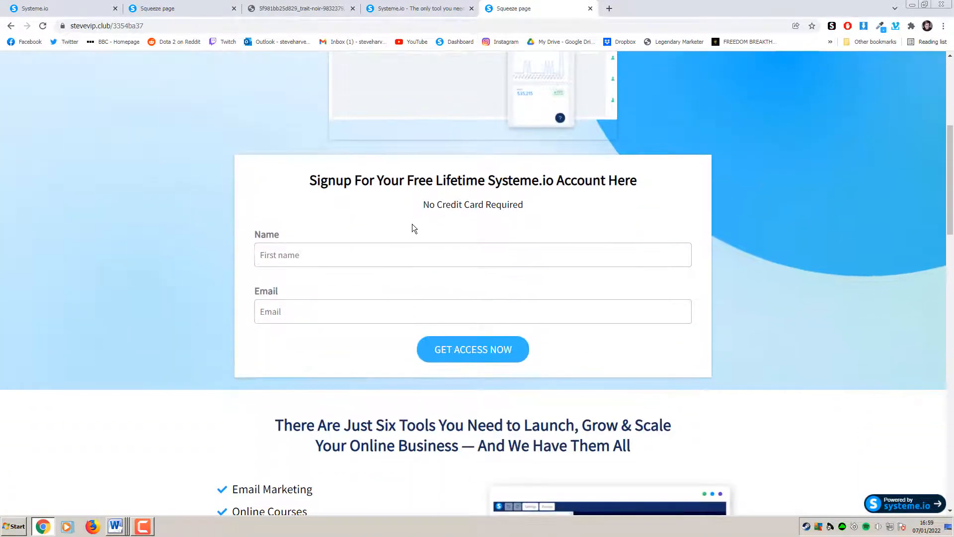
click(358, 254)
text(steve)
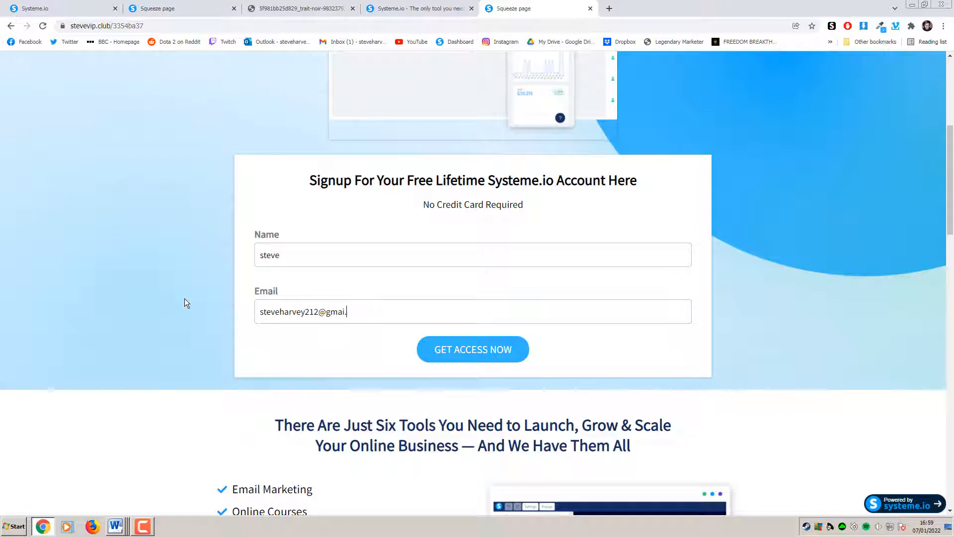
Pick a thank-you gallery template for the Thank You / Download Page step and save it
click(60, 10)
click(111, 192)
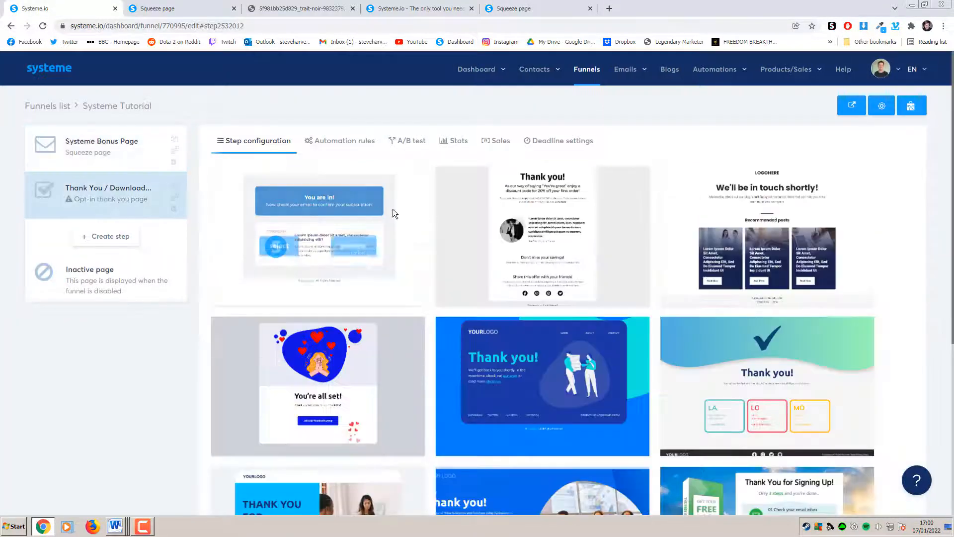
scroll(606, 318, down, 4)
scroll(594, 367, up, 2)
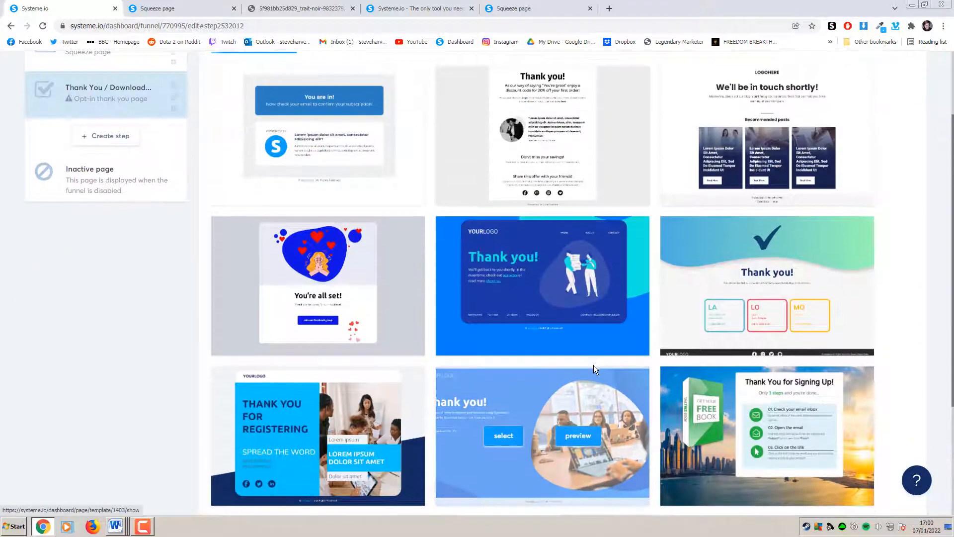
scroll(594, 368, down, 3)
click(284, 422)
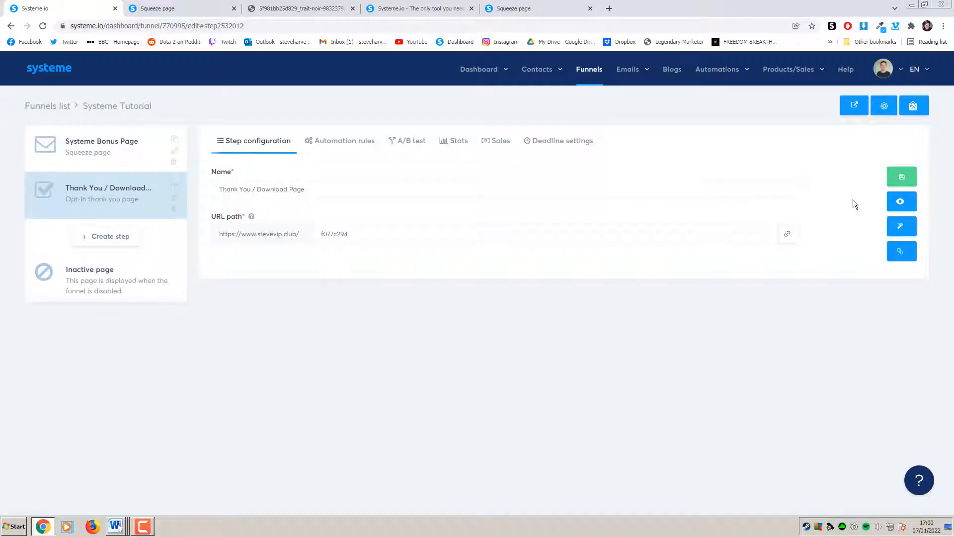
click(901, 177)
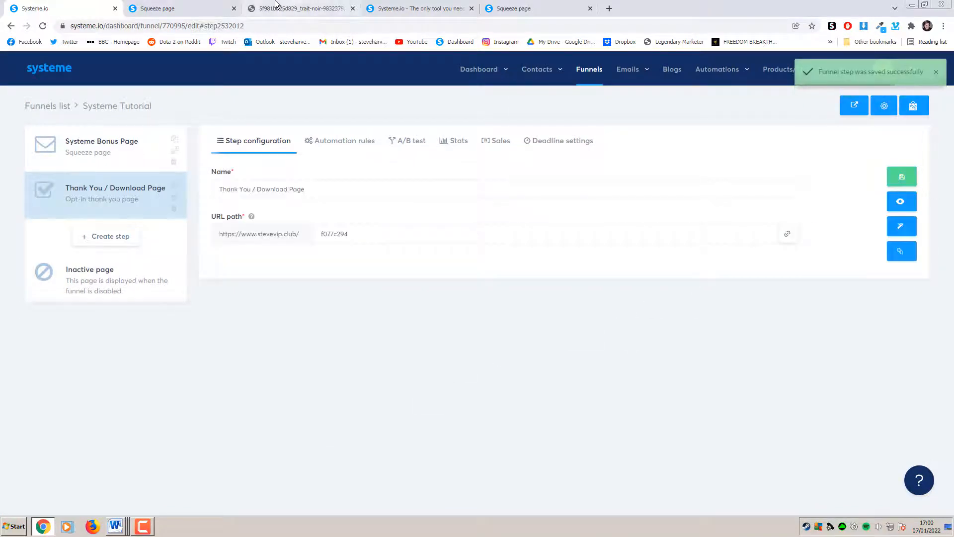
Reload the live squeeze page and submit its signup form with a name and email address
click(497, 8)
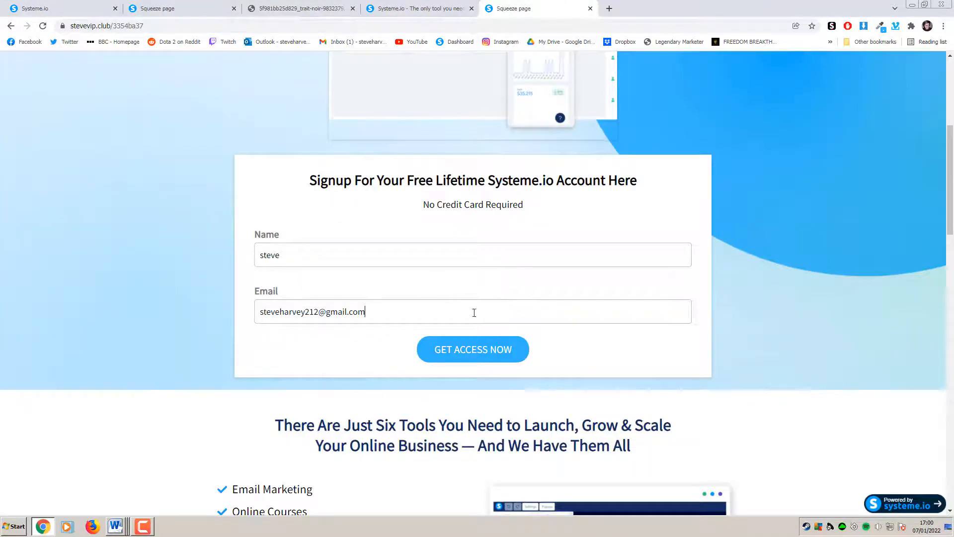
click(283, 32)
key(Return)
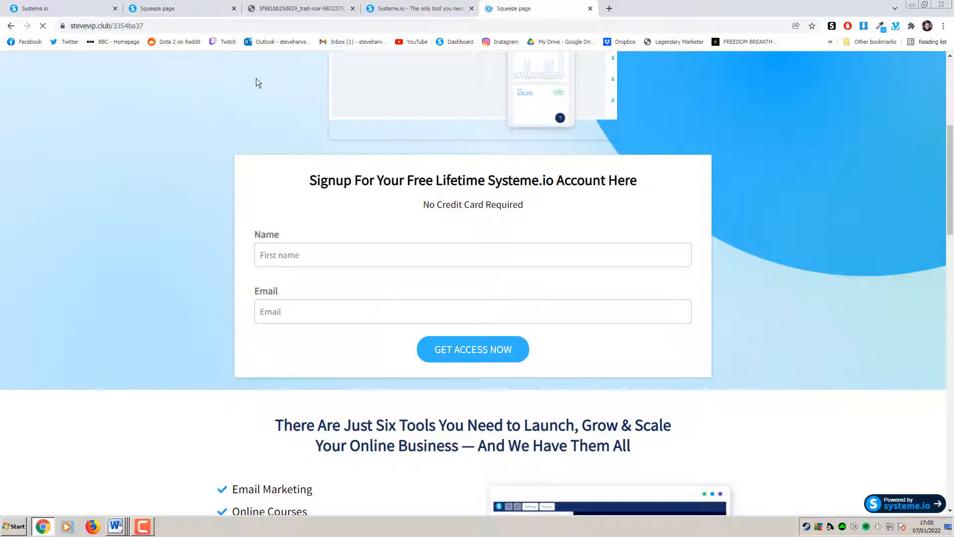
text(steve)
key(Tab)
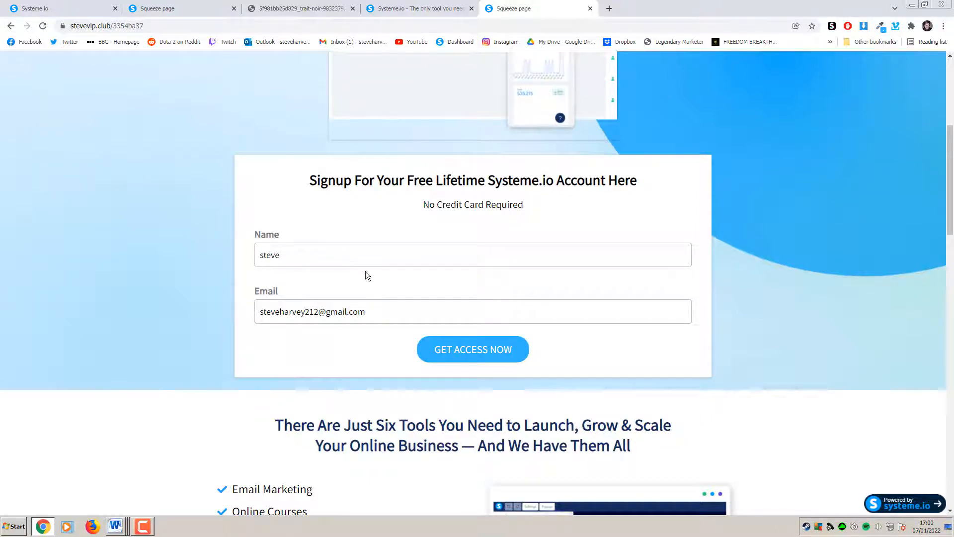
click(437, 352)
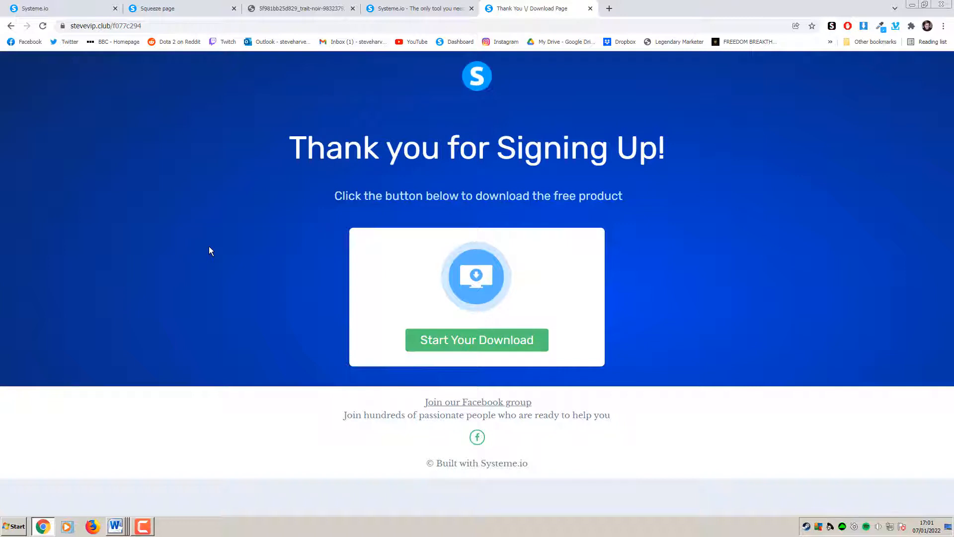
Check that the new signup appears in the Contacts list
click(99, 9)
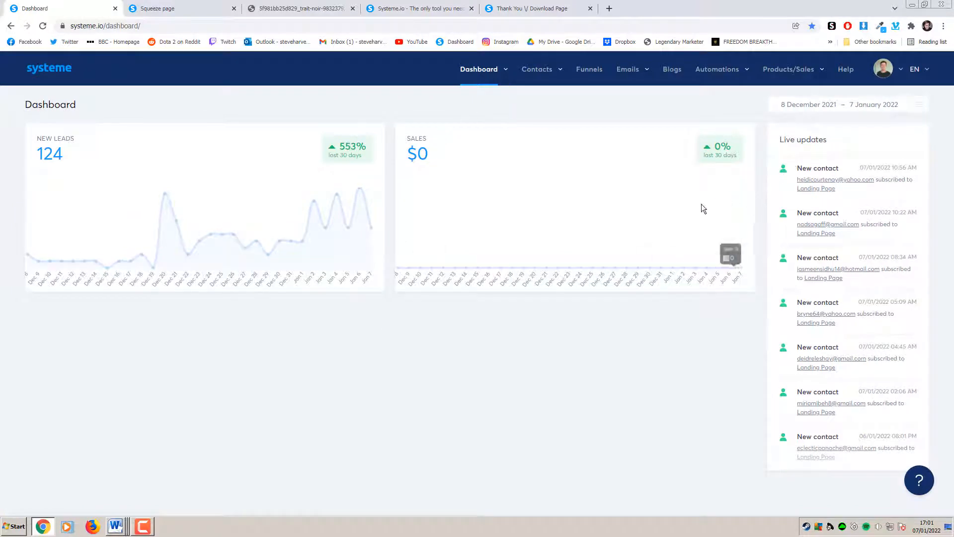
mouse_move(537, 76)
click(541, 94)
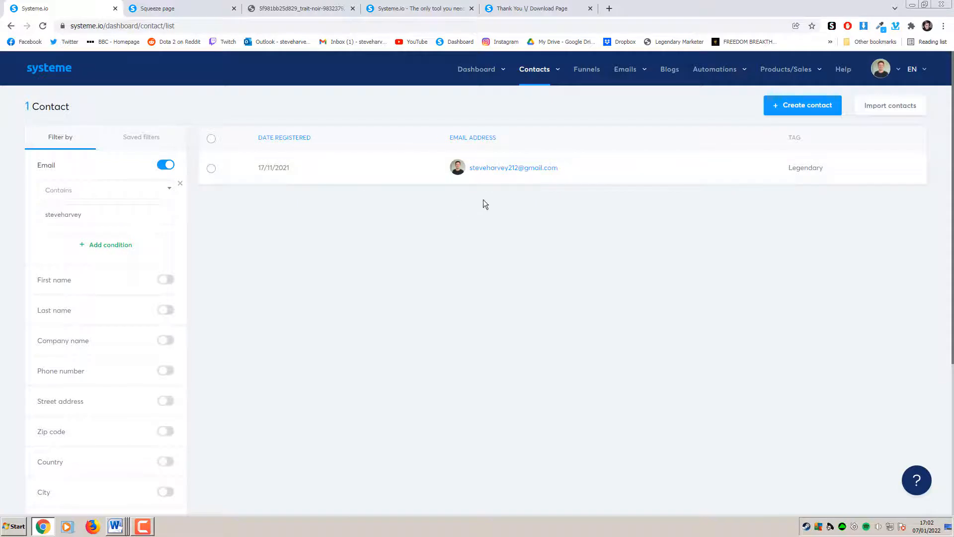
Go back to the Systeme.io dashboard and bring up the Funnels list
click(49, 68)
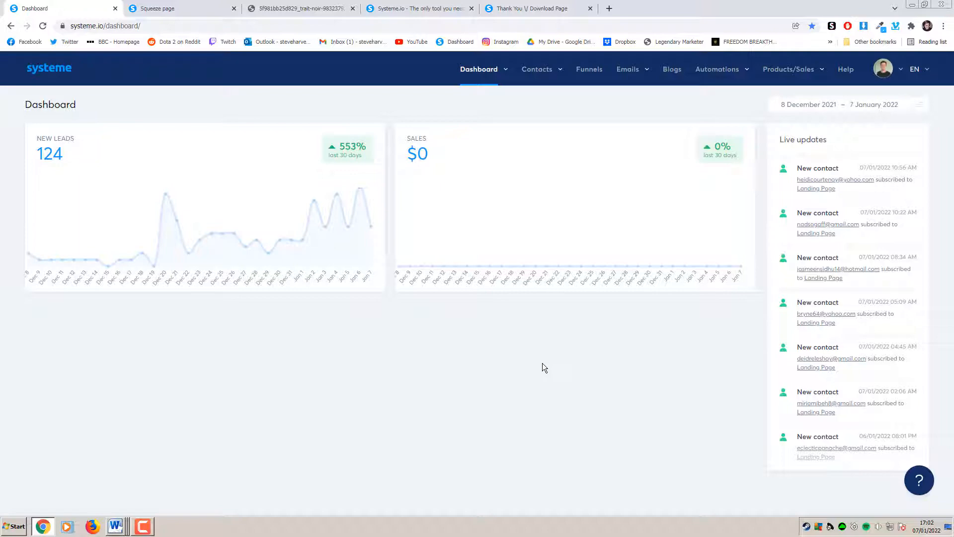
click(438, 9)
click(538, 5)
click(440, 7)
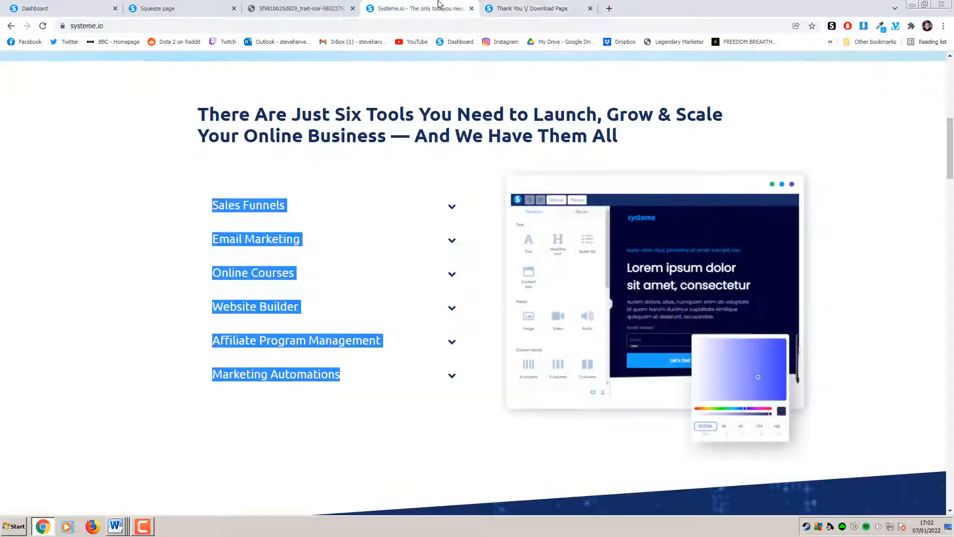
click(82, 8)
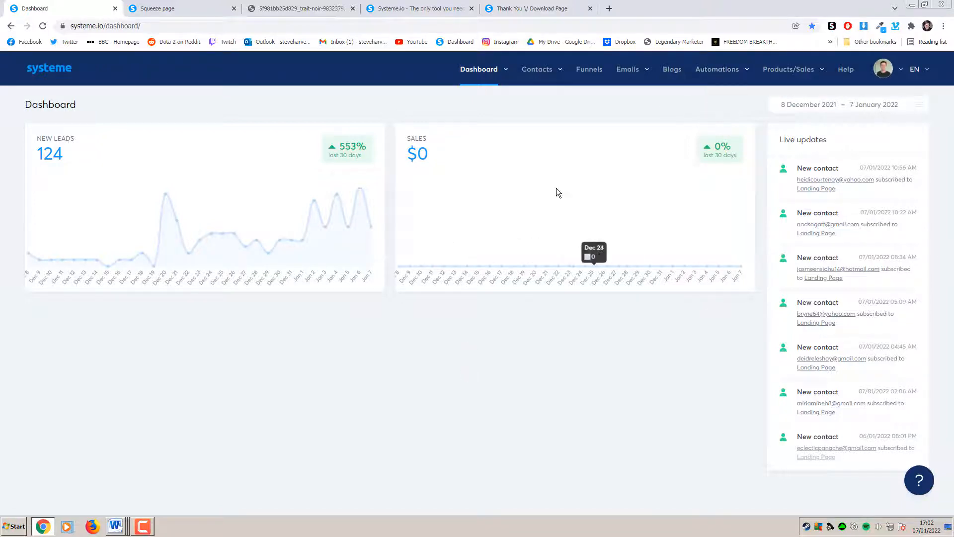
click(596, 77)
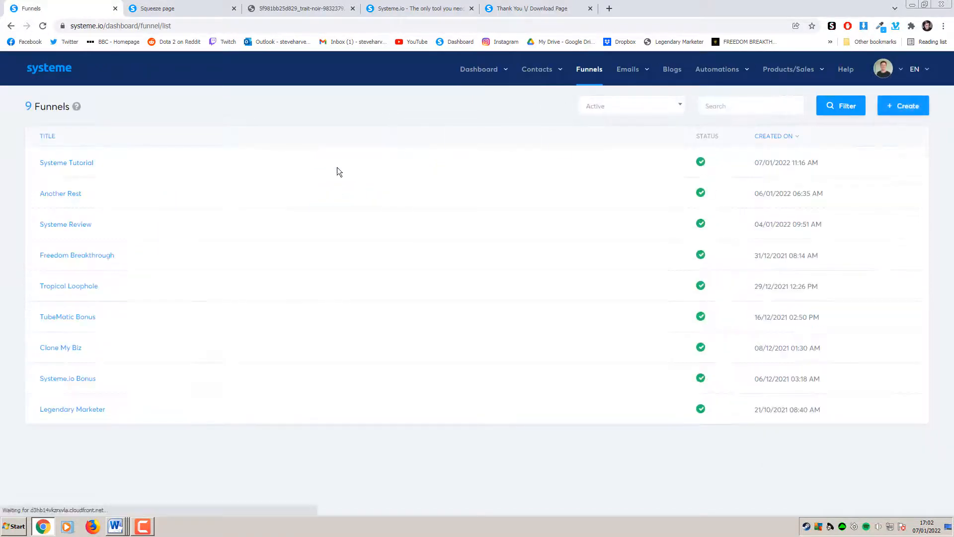
Open the Systeme Tutorial funnel's Thank You / Download page in the page editor
click(80, 164)
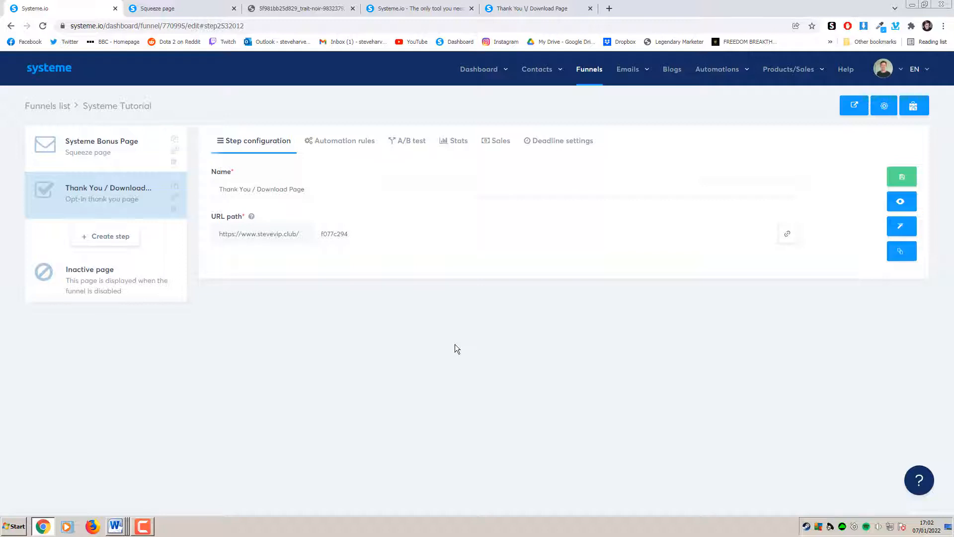
mouse_move(630, 74)
click(902, 229)
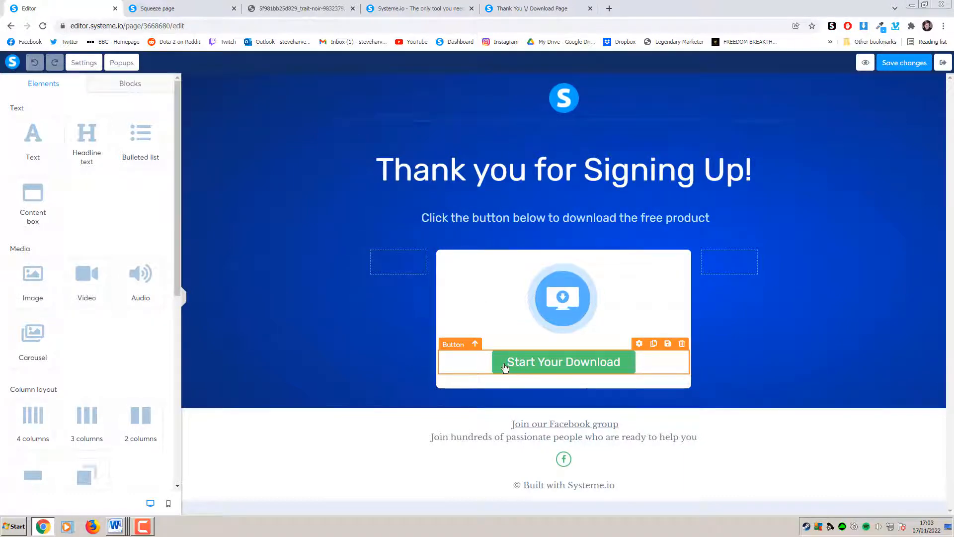
Set the Start Your Download button's action when clicked to Open URL
click(525, 367)
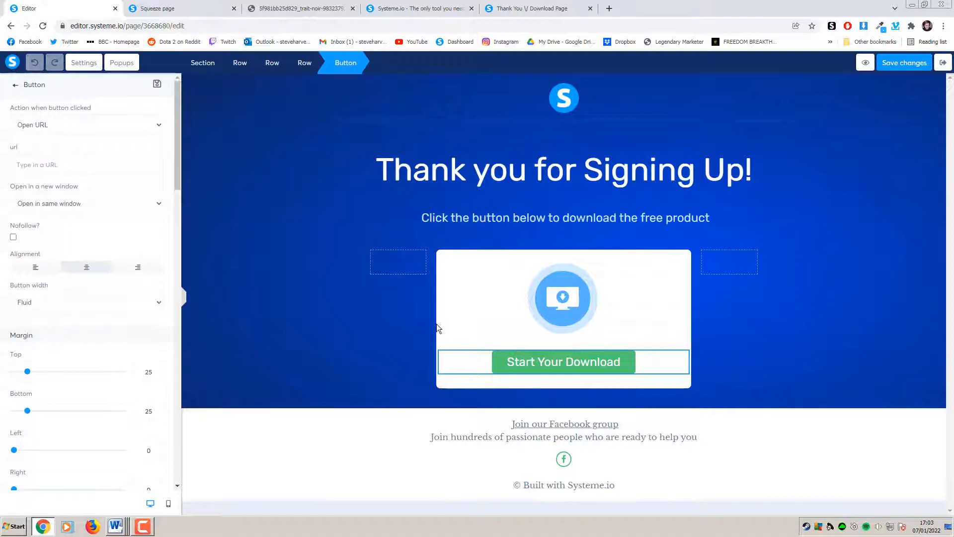
click(71, 124)
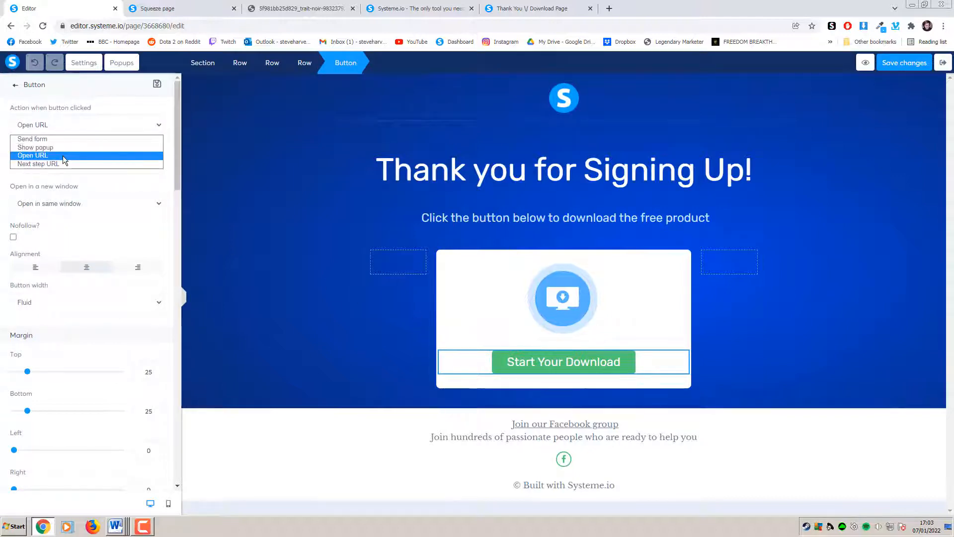
click(63, 155)
click(38, 165)
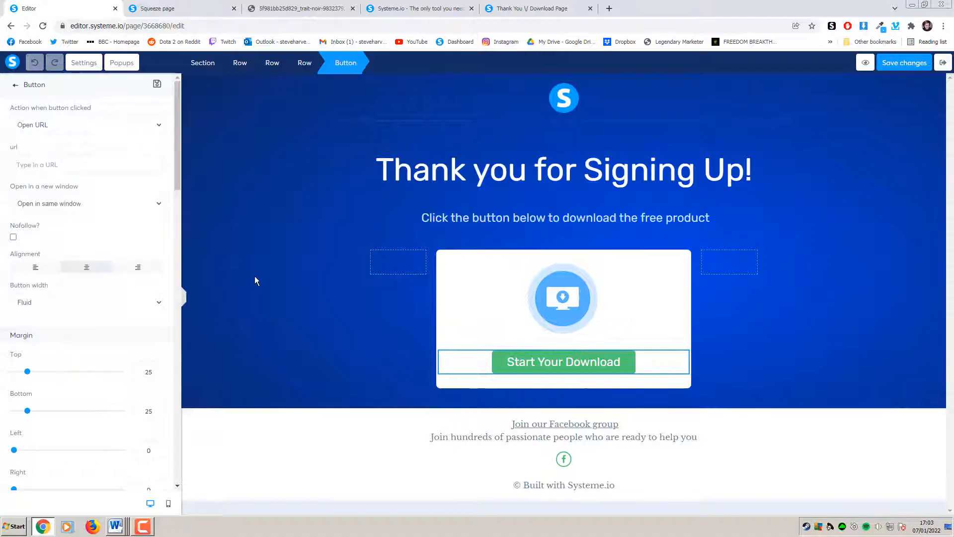
Save the Thank You page and exit the editor to the funnel step settings
click(315, 419)
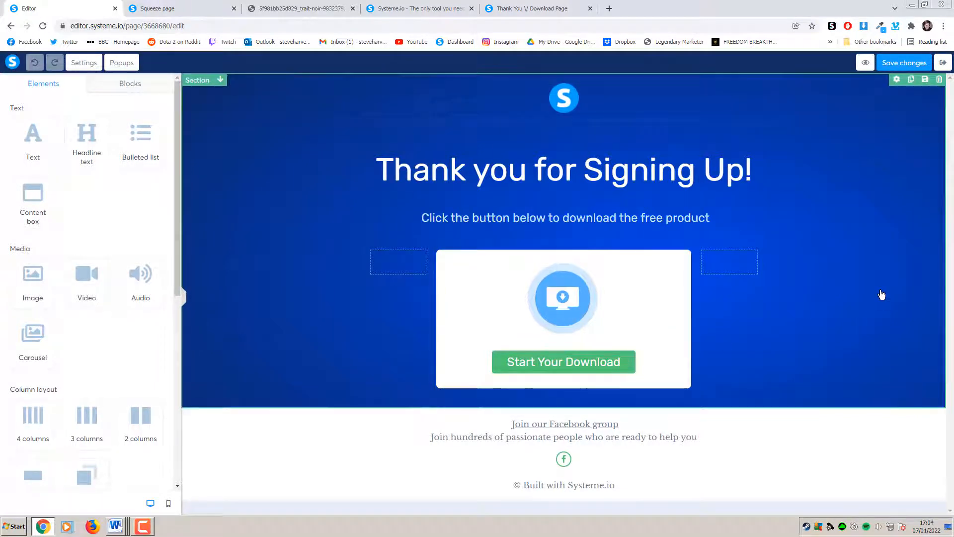
click(908, 69)
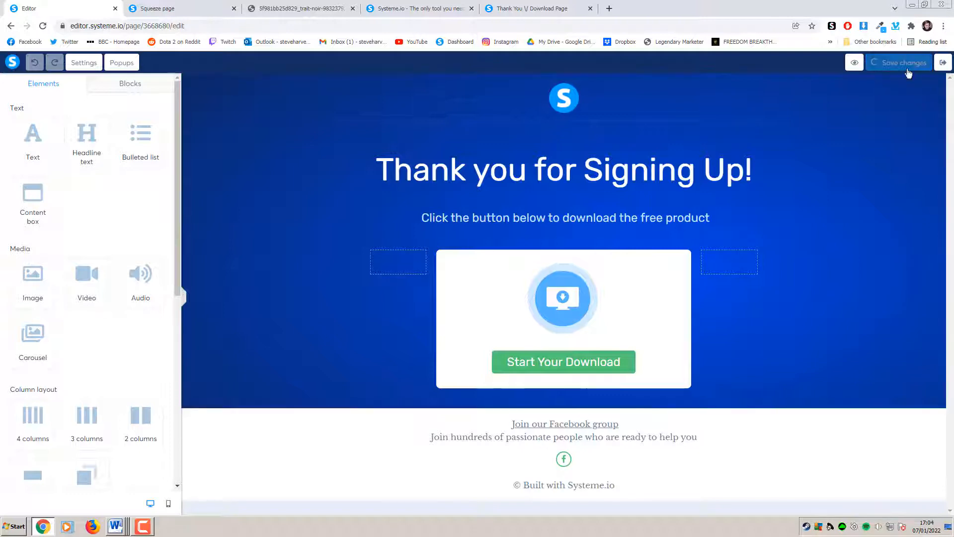
click(943, 63)
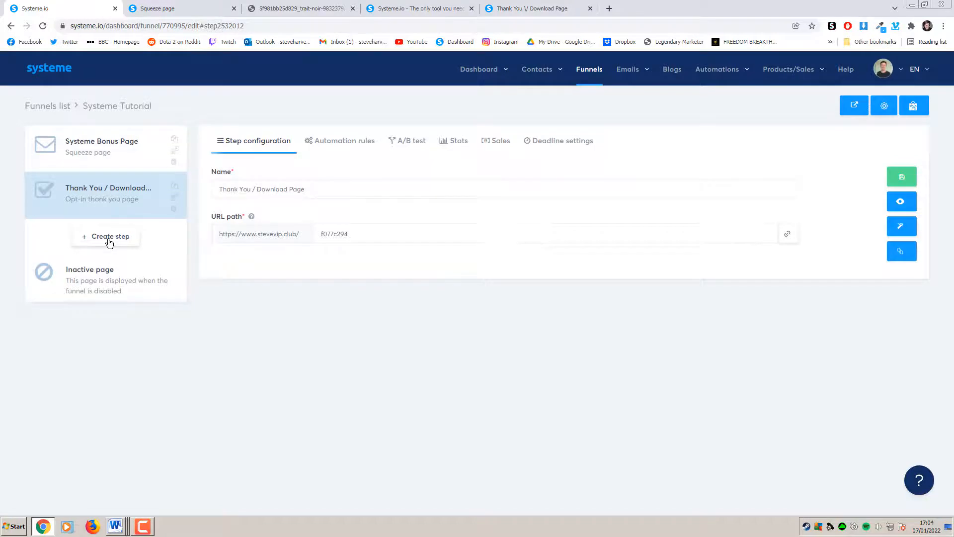
Start a new funnel step, then cancel the Create new step modal
click(110, 242)
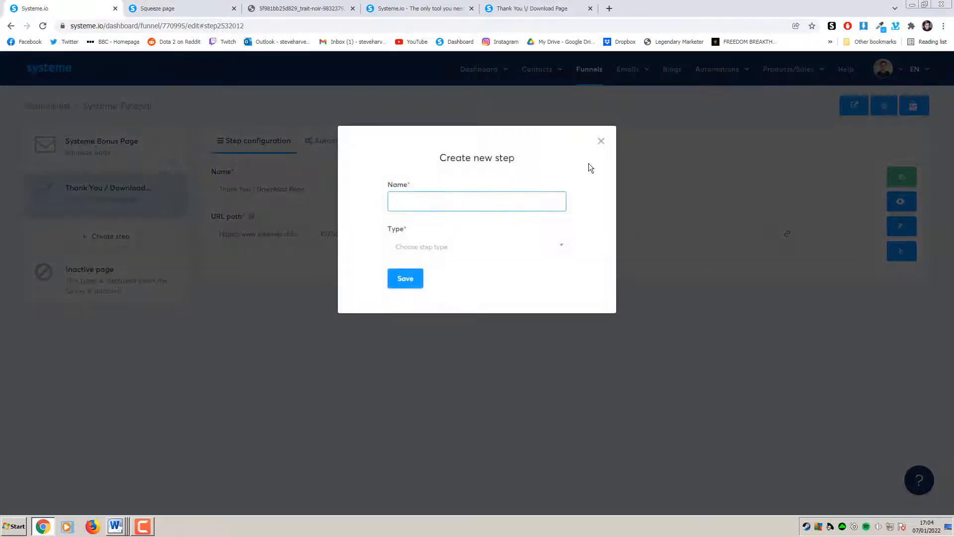
click(601, 141)
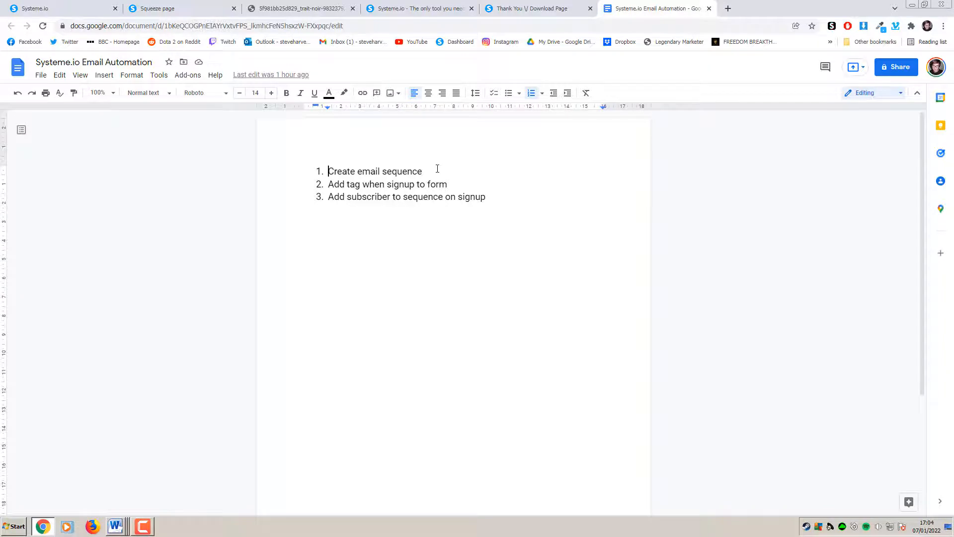
Review the checklist items, including Create email sequence and Add tag when signup to form, then return to Systeme.io
drag(438, 169, 326, 171)
click(388, 217)
drag(454, 184, 328, 184)
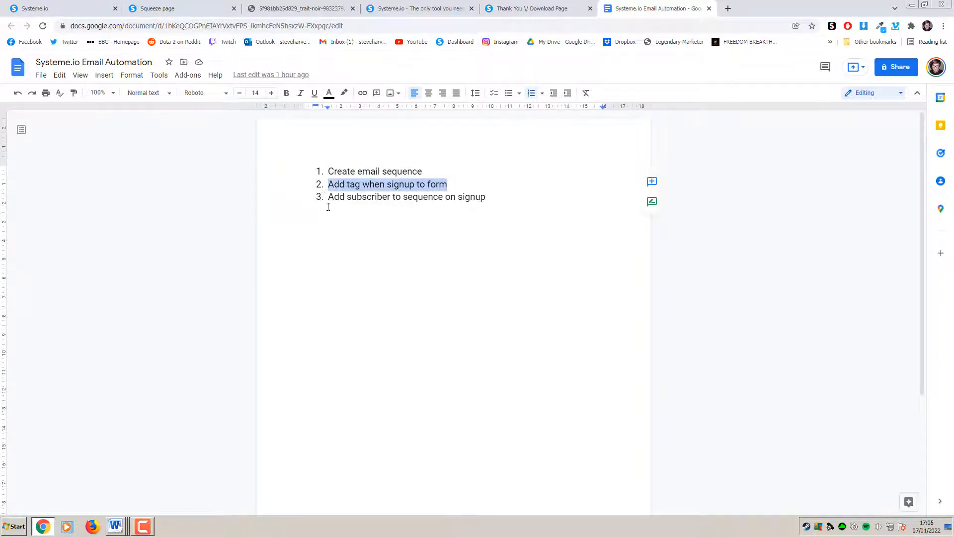
click(343, 237)
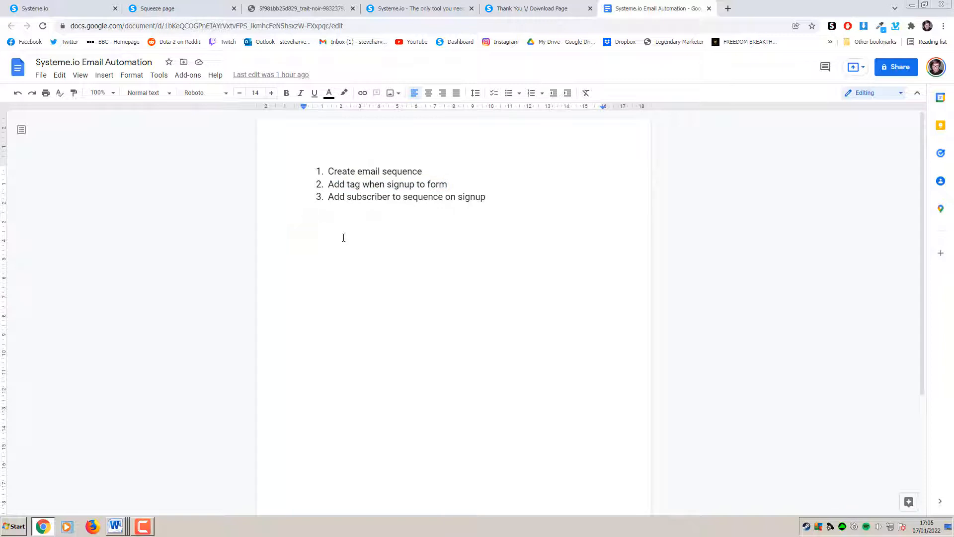
drag(491, 199, 319, 215)
click(366, 245)
click(102, 11)
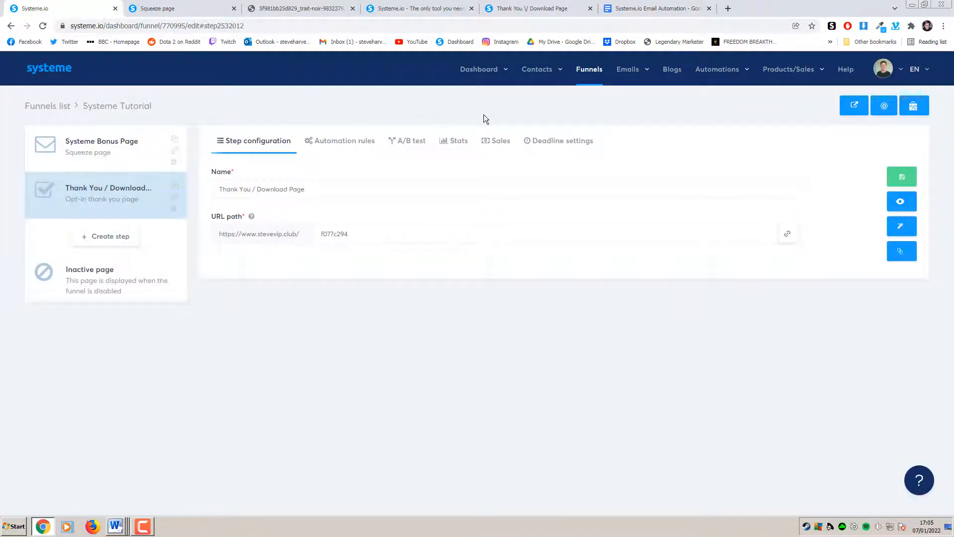
Create a contact tag named 'System Bonus Signup' under Contacts > Tags
mouse_move(541, 76)
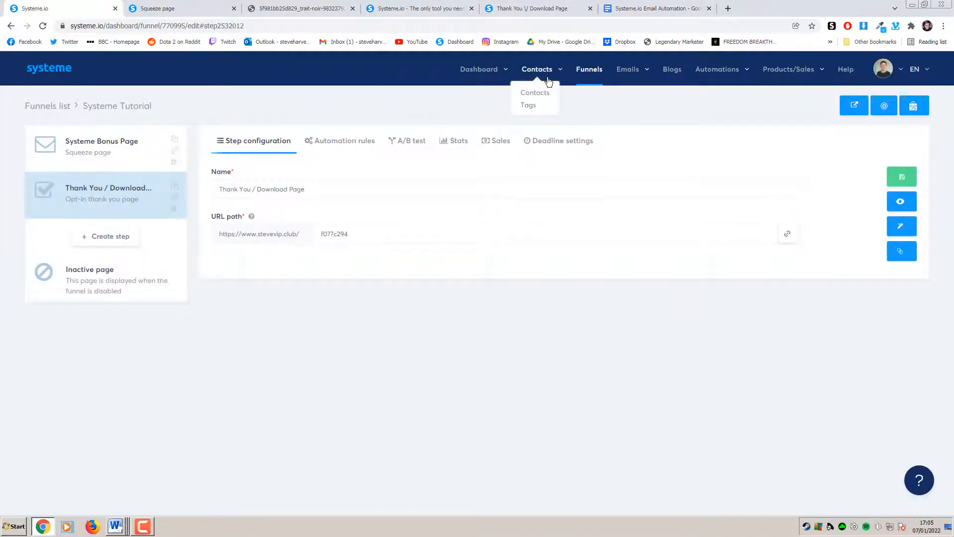
click(531, 106)
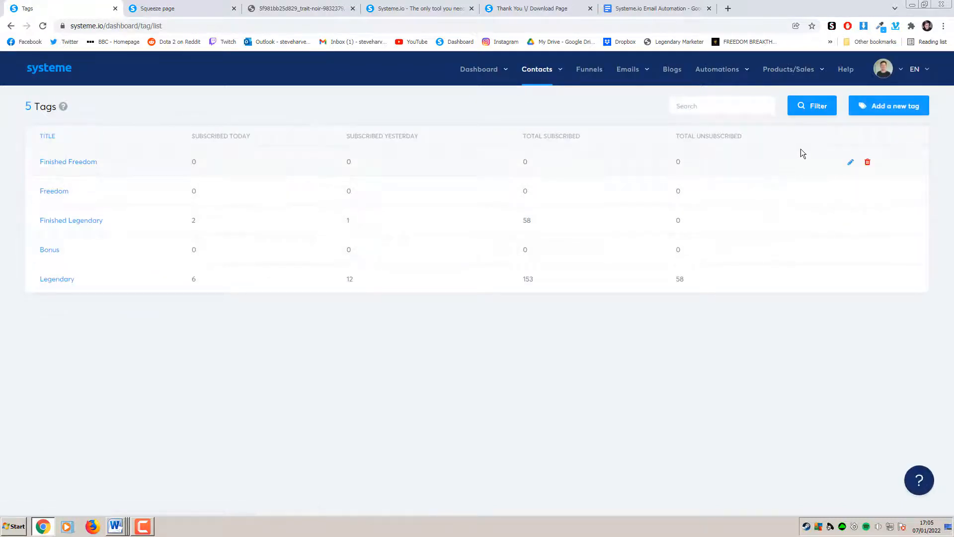
click(884, 114)
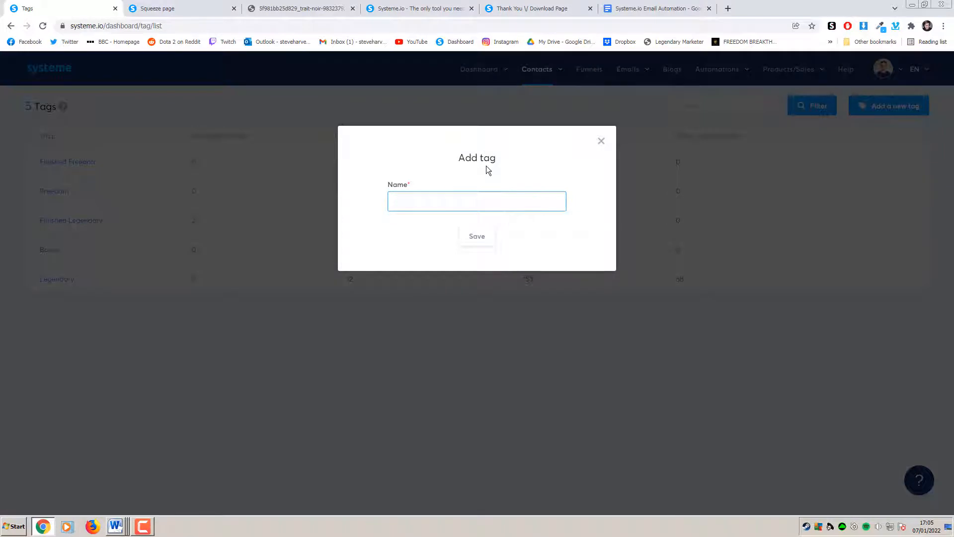
text(System Bonus Signu)
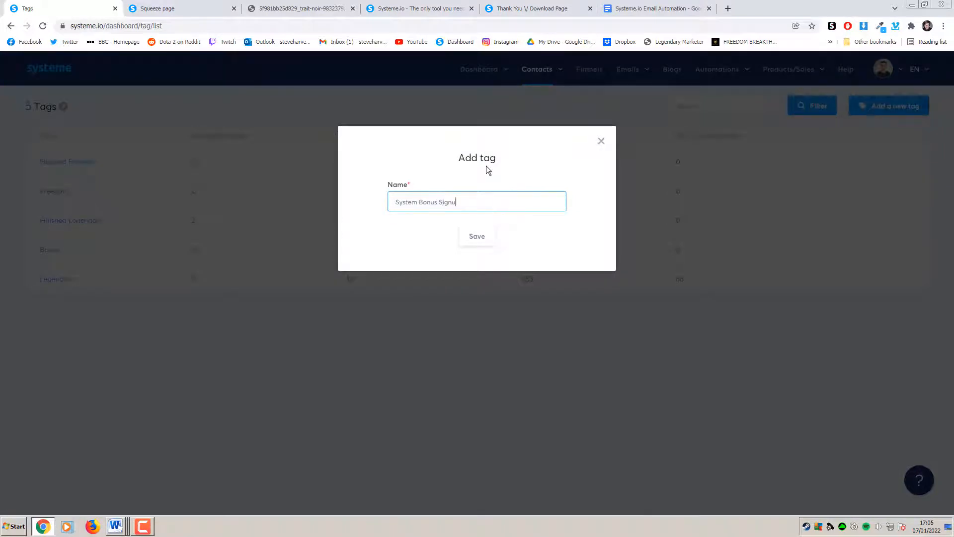
text(p)
click(477, 237)
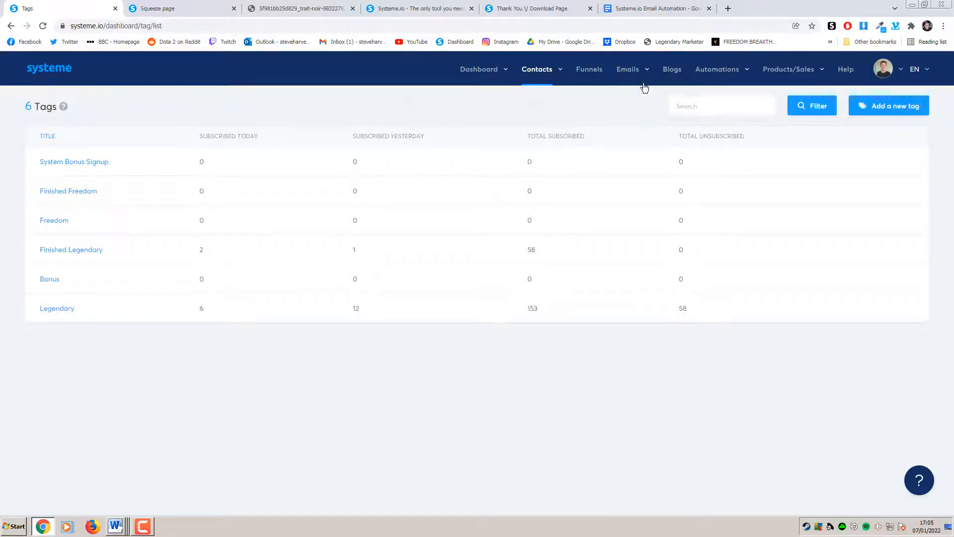
mouse_move(631, 74)
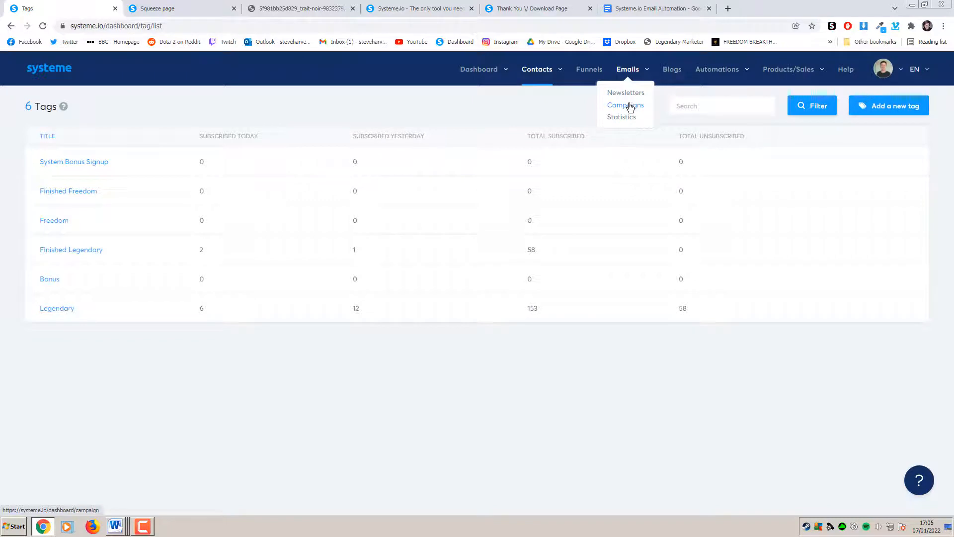
Create the 'Systeme Signup Sequence' email campaign under Emails > Campaigns and open it
click(631, 106)
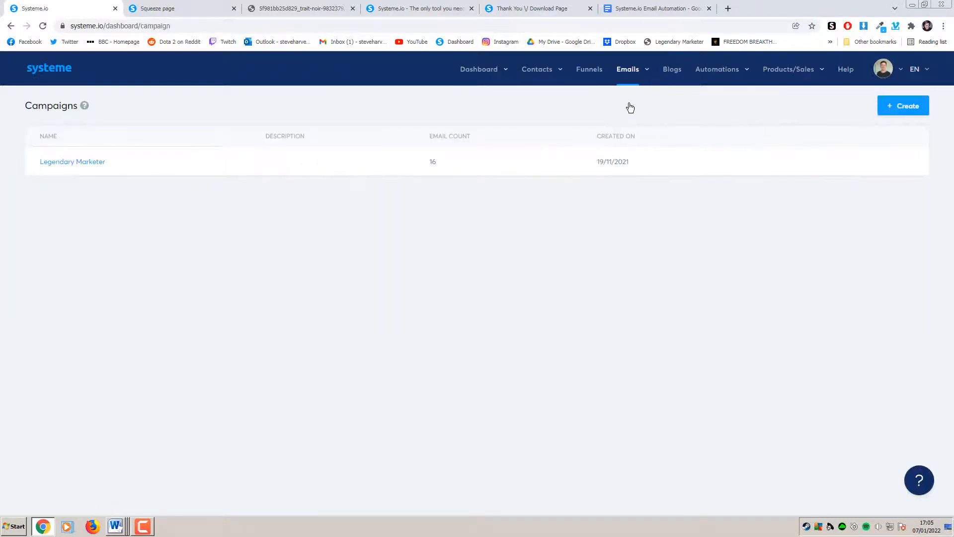
click(910, 110)
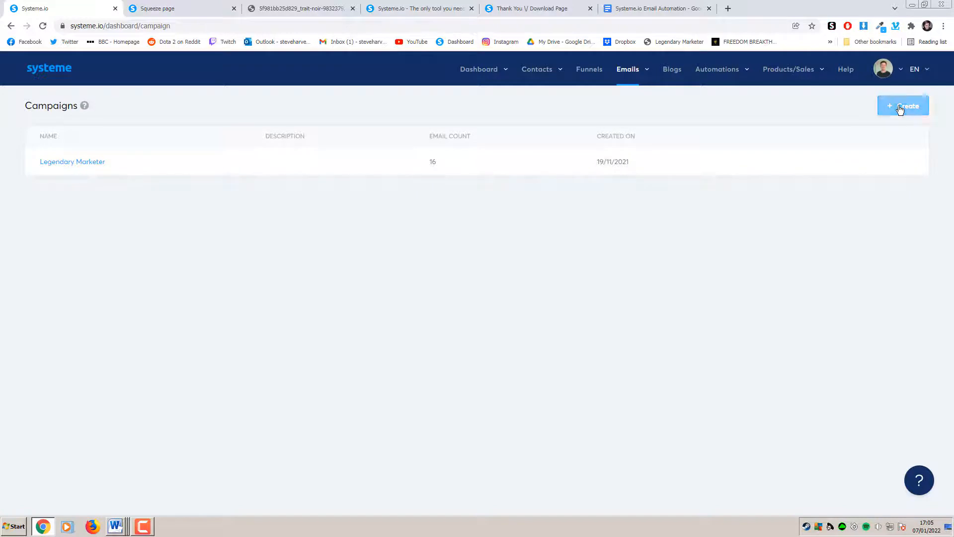
text(Syste)
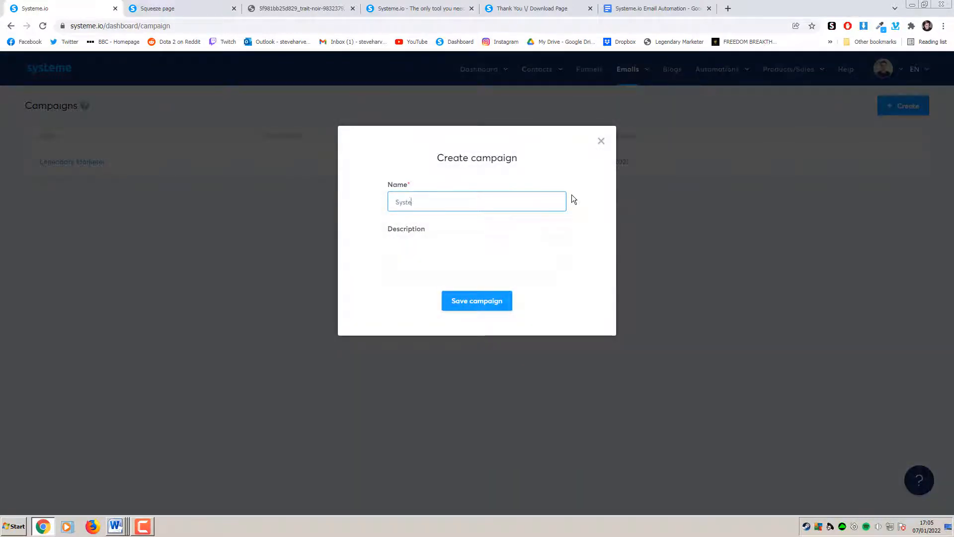
text(me Sign)
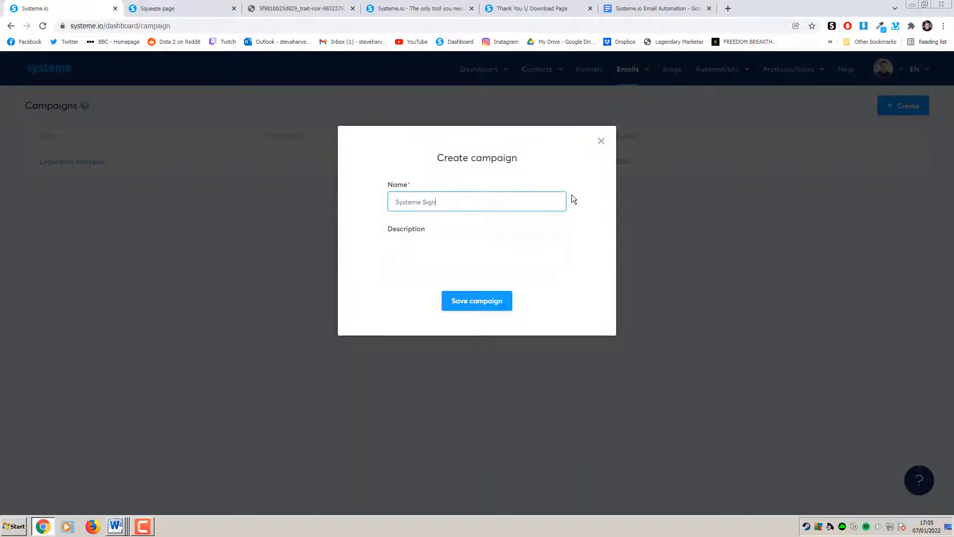
text(up Sequence)
click(489, 309)
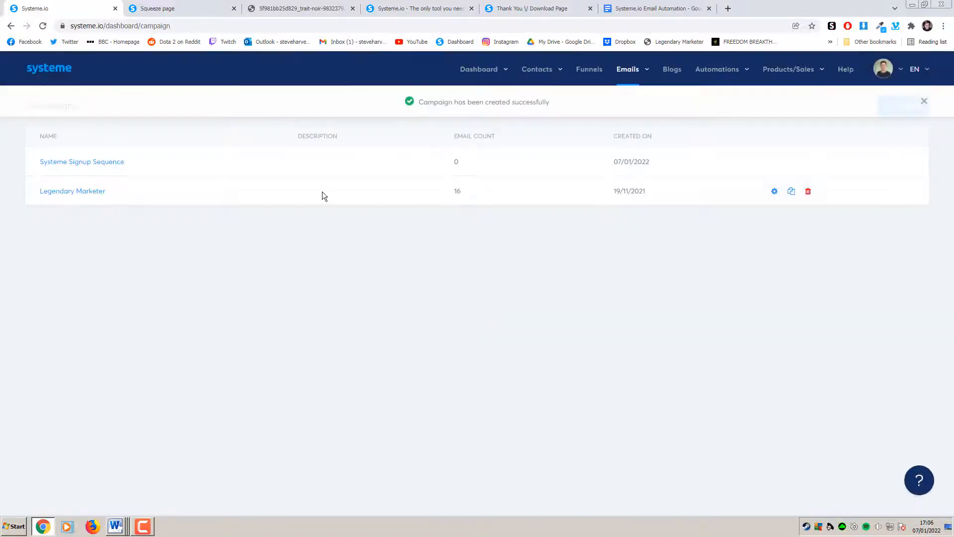
click(116, 165)
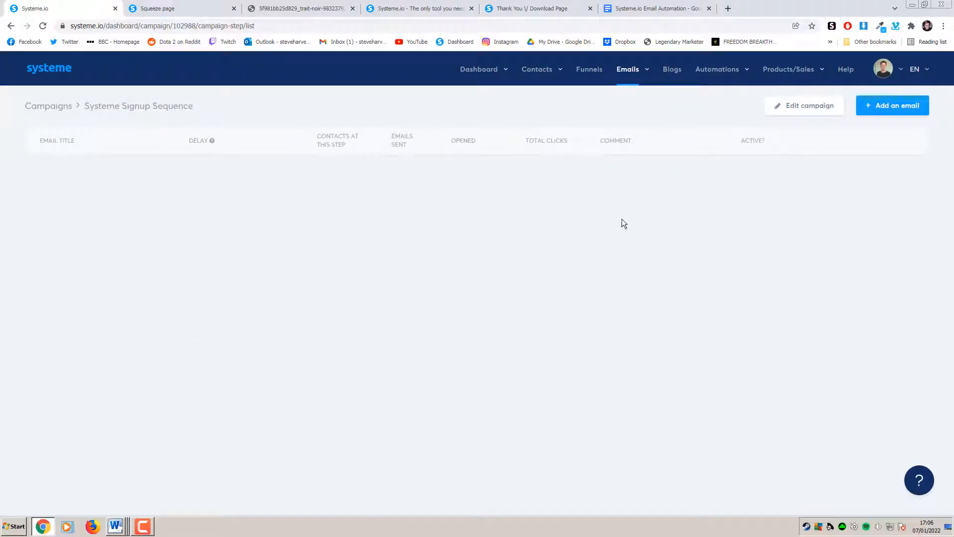
Add an email with subject 'Welcome to Systeme' using the visual editor and laptop-photo template
click(880, 111)
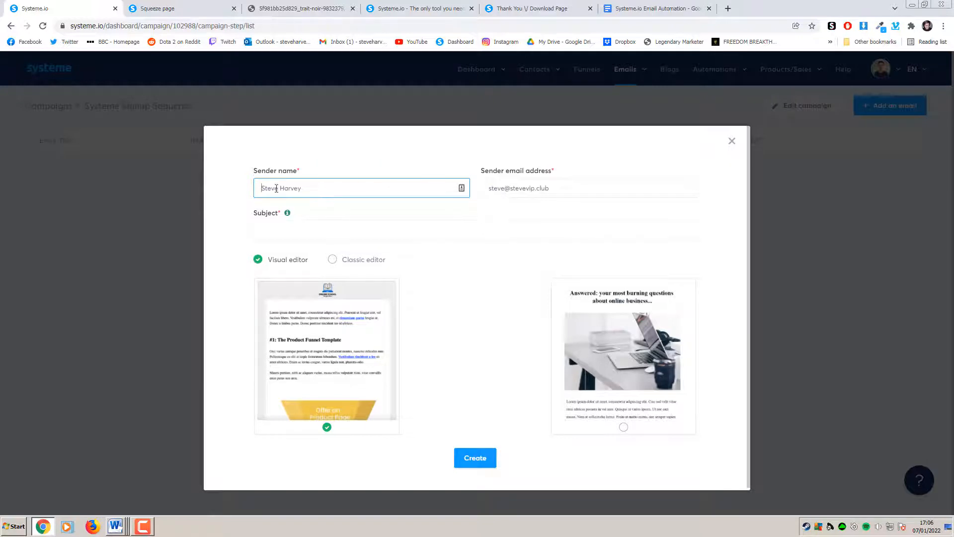
click(337, 225)
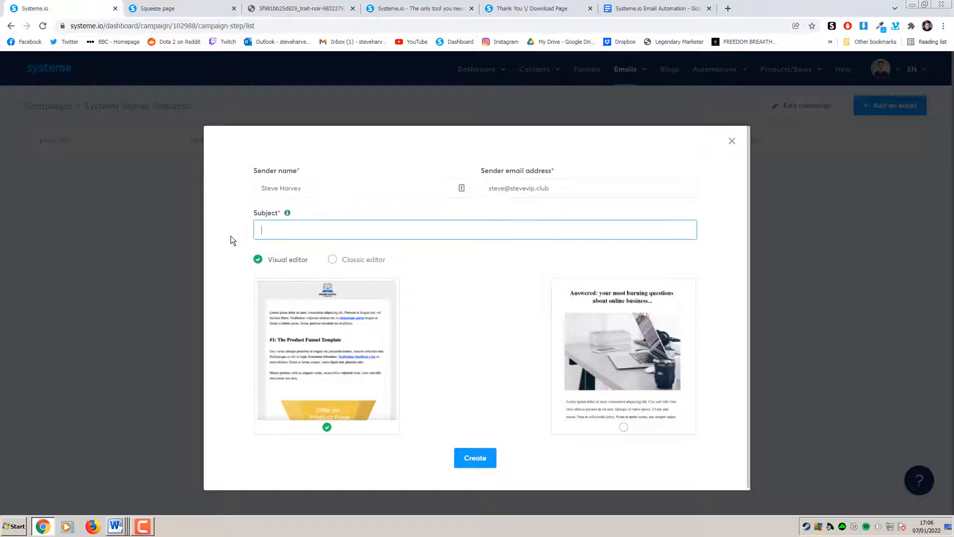
text(Welcome to Systeme)
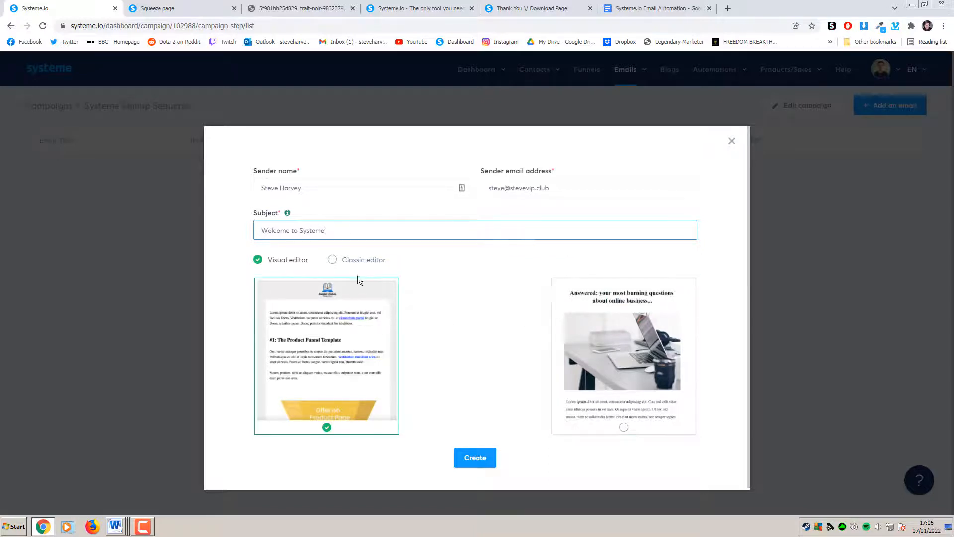
click(359, 260)
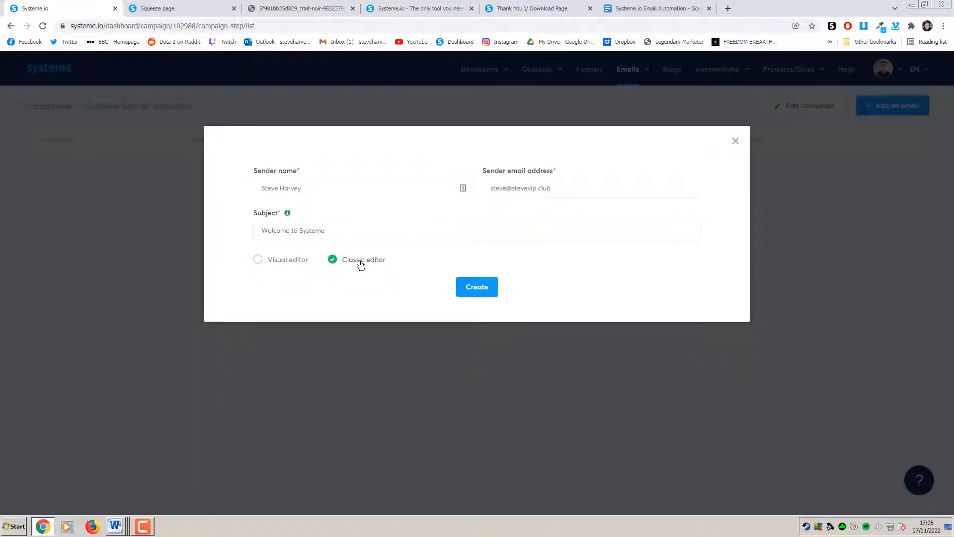
click(279, 261)
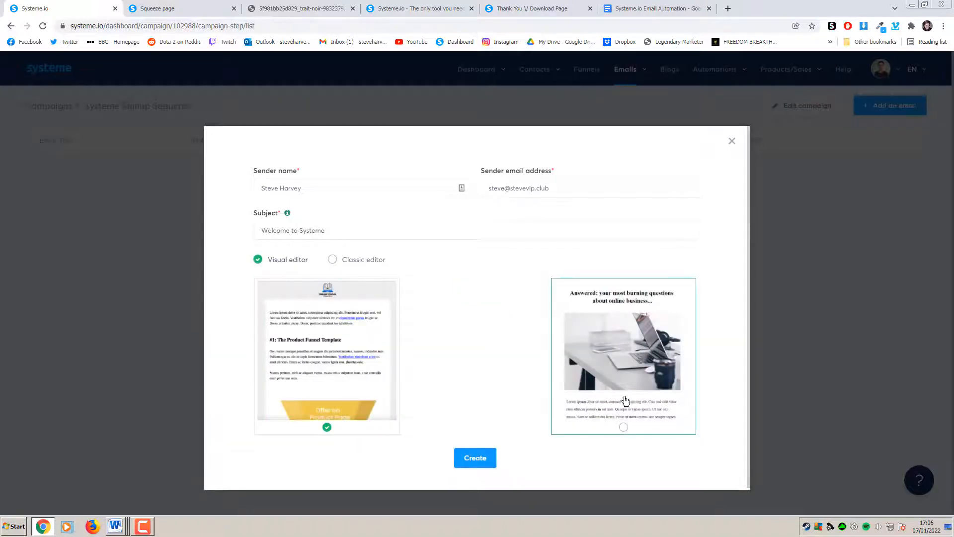
click(624, 428)
click(484, 458)
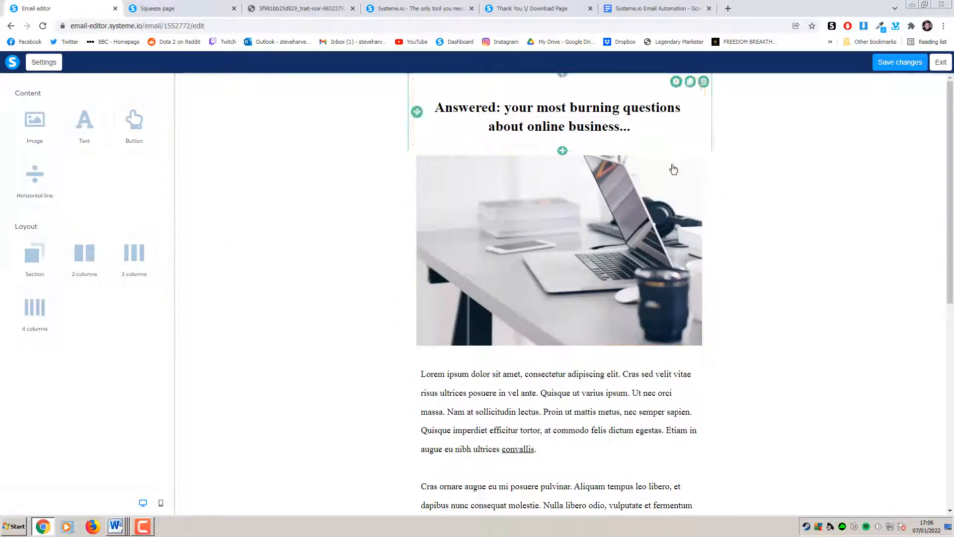
Delete the laptop photo and its empty row from the welcome email, then save
click(696, 164)
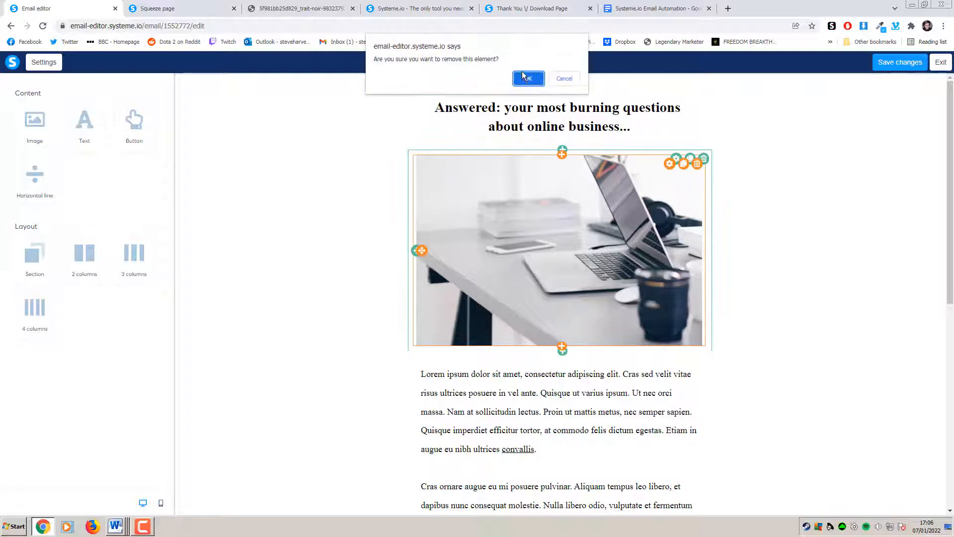
click(521, 75)
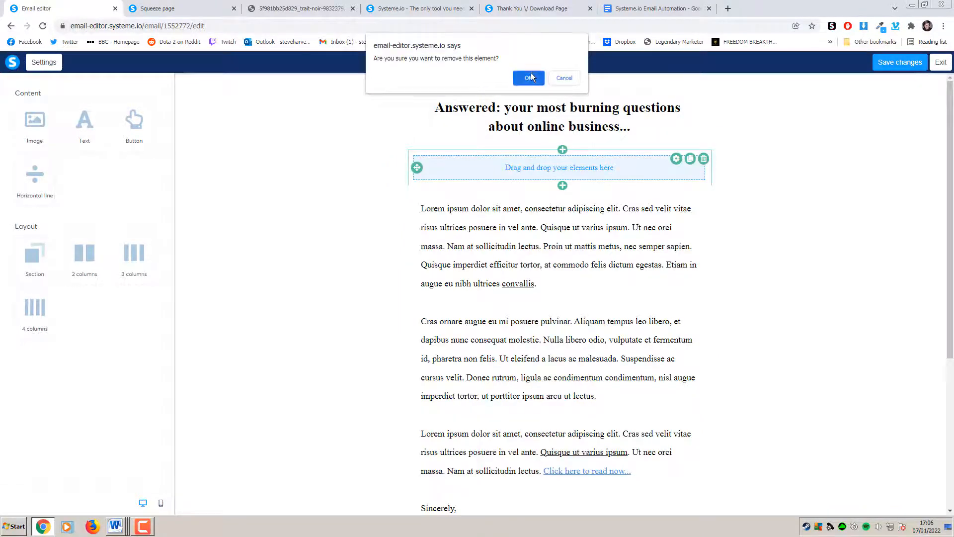
key(Return)
scroll(619, 234, down, 4)
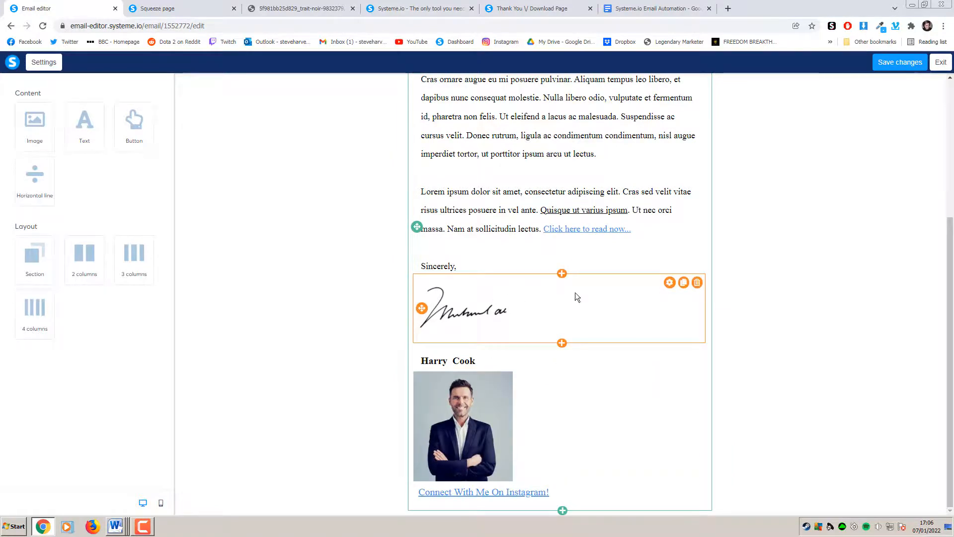
scroll(632, 278, up, 5)
click(898, 63)
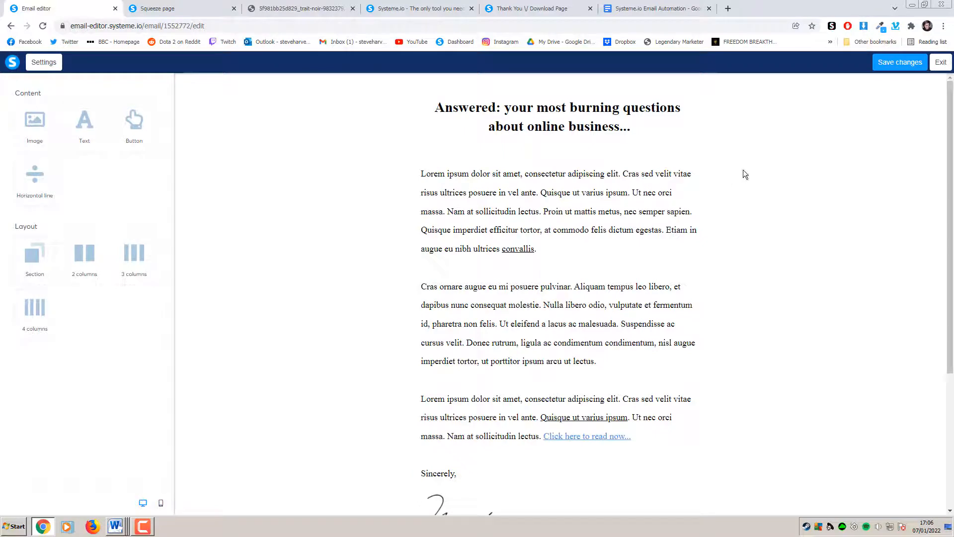
Exit the editor and publish the Welcome to Systeme email with a 1-hour delay
click(947, 66)
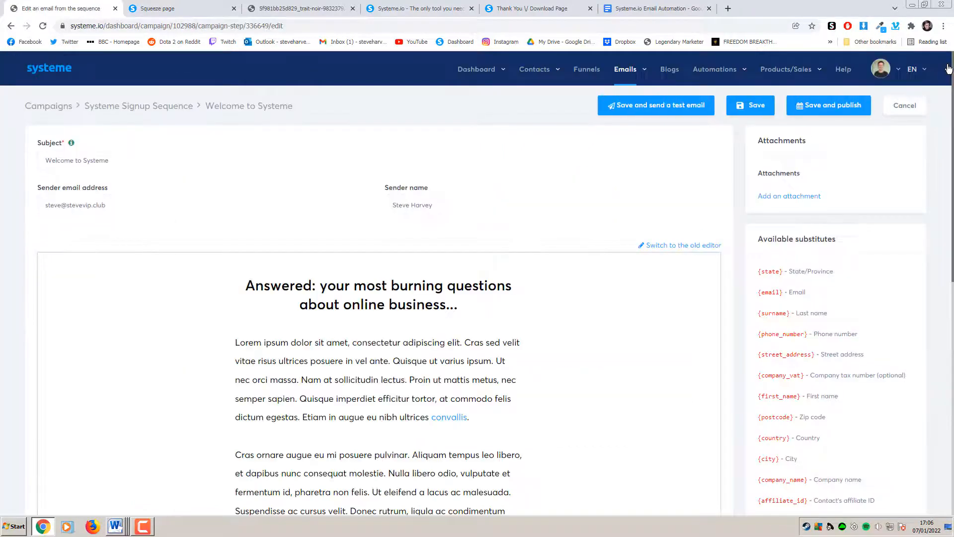
scroll(500, 268, down, 1)
scroll(500, 268, down, 4)
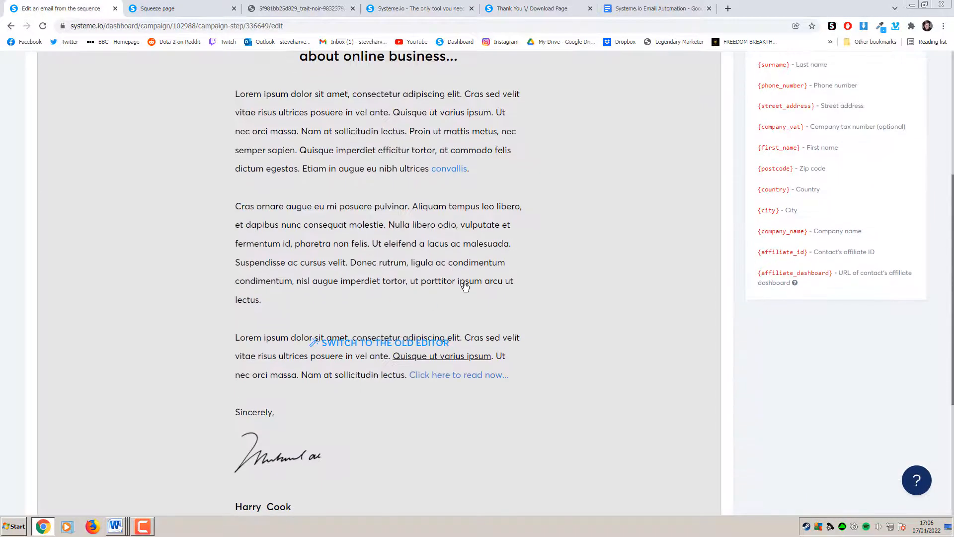
scroll(467, 283, up, 5)
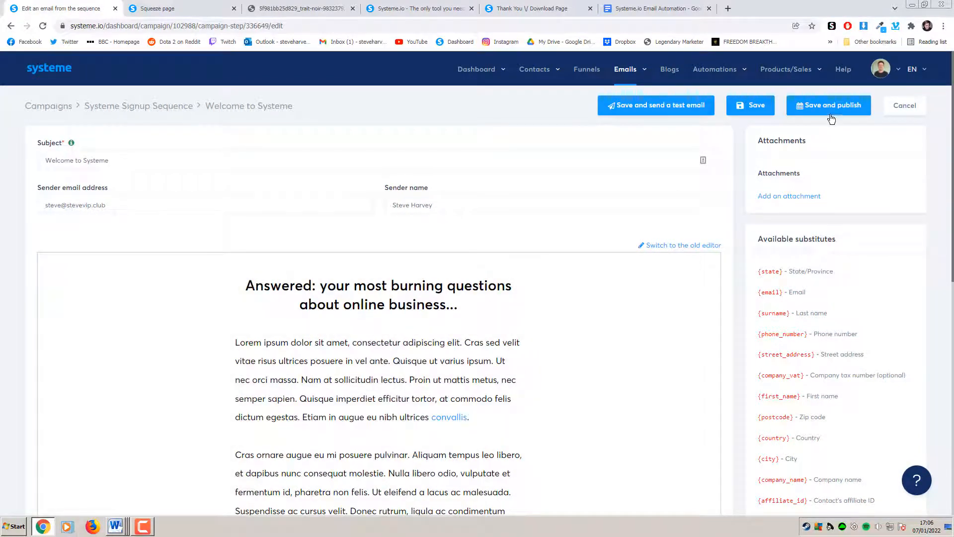
click(832, 115)
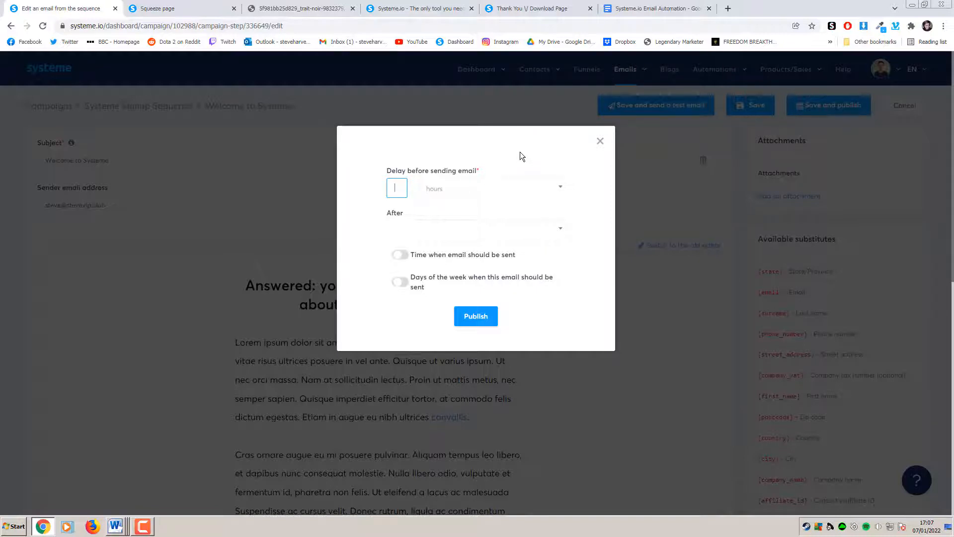
click(502, 188)
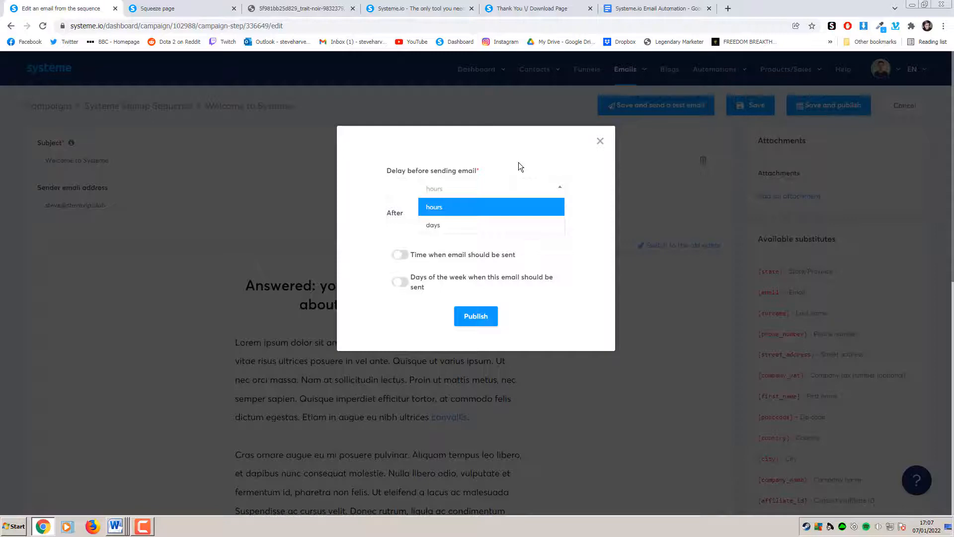
click(400, 188)
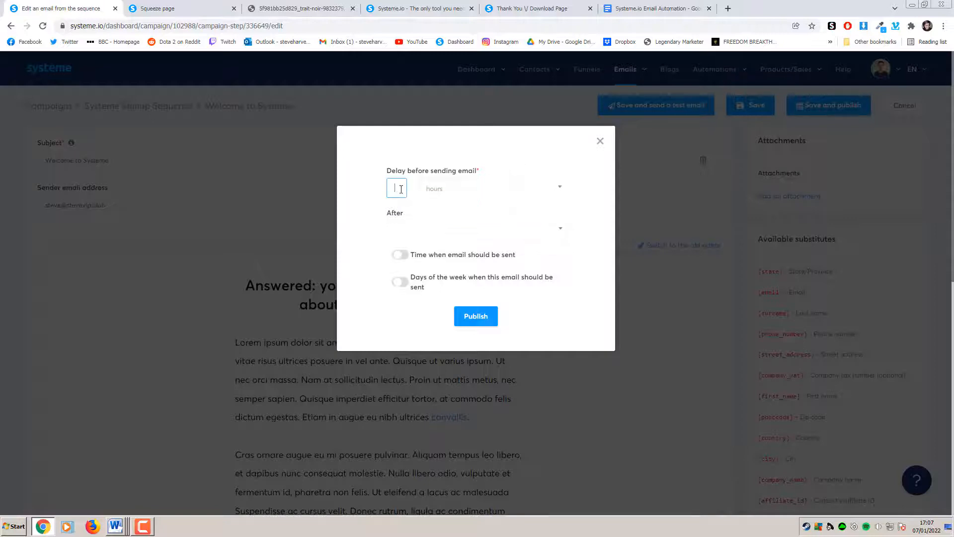
text(1)
click(467, 195)
click(468, 197)
click(484, 318)
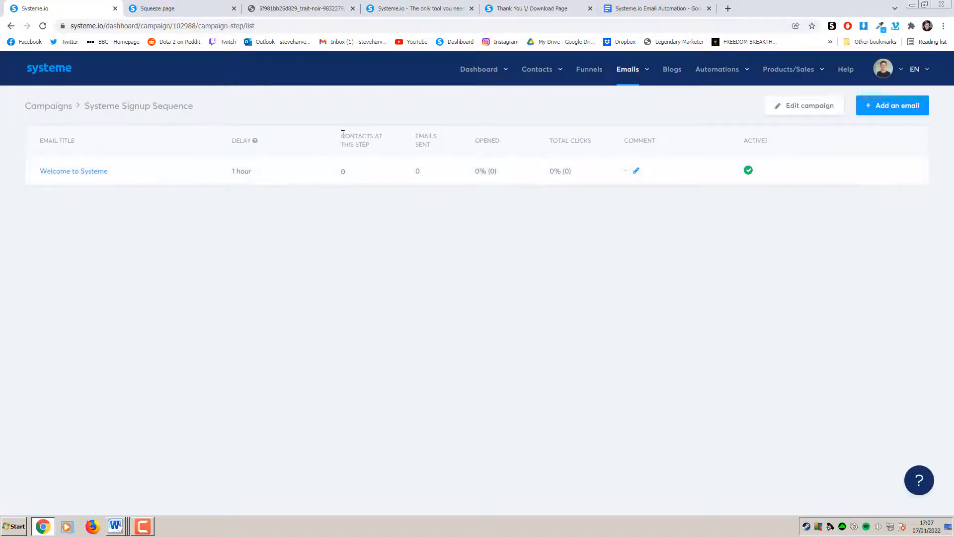
Add a sequence email with subject '2nd Chain Main' using the laptop-photo template
drag(343, 134, 383, 149)
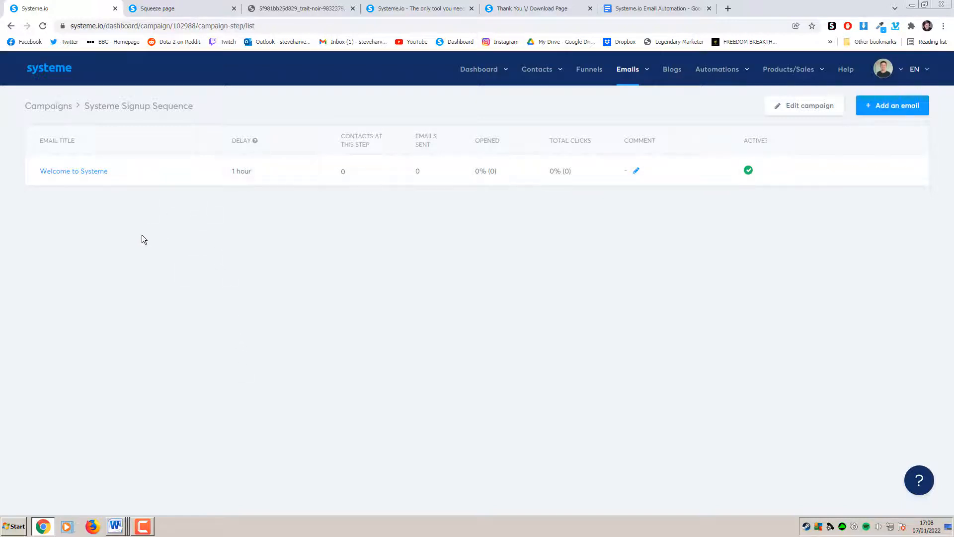
click(888, 110)
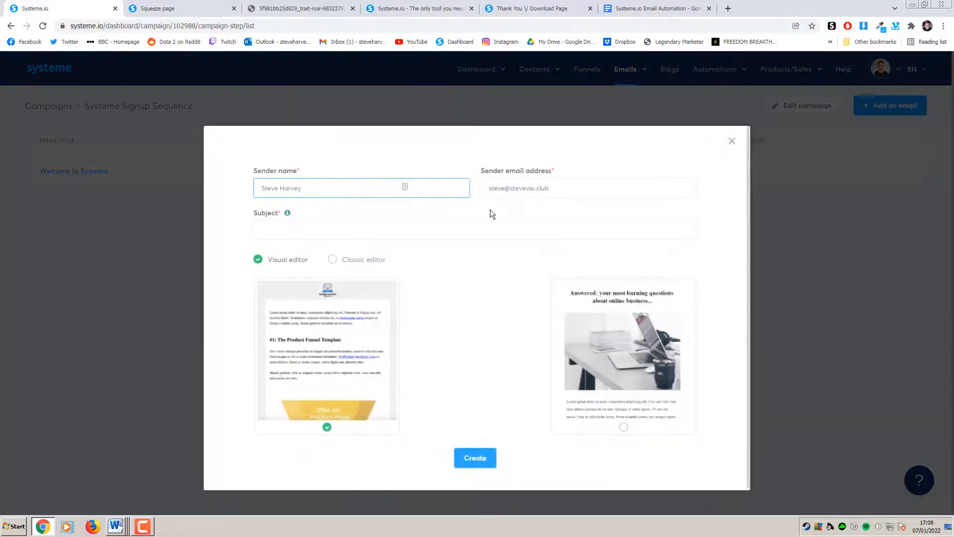
click(387, 232)
text(2nd )
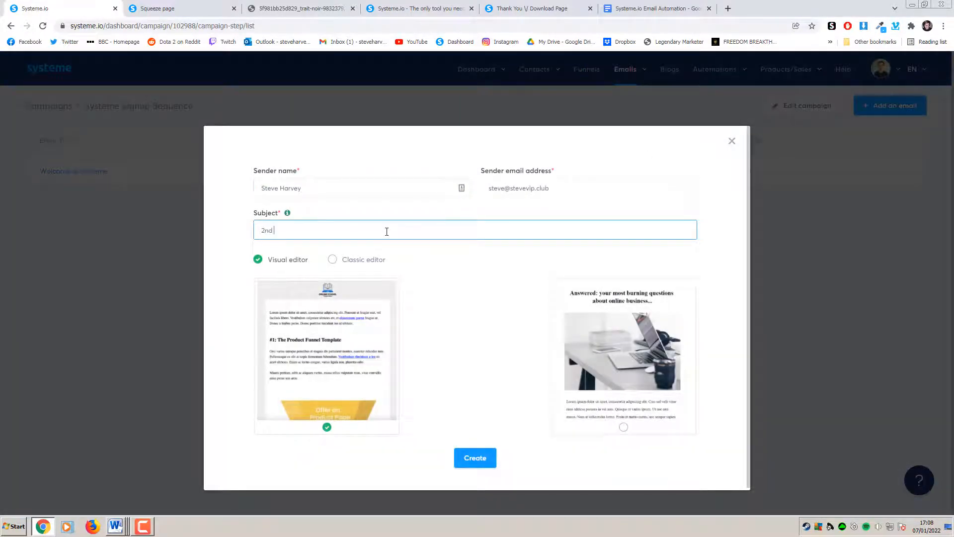
text(Chain Main)
click(651, 428)
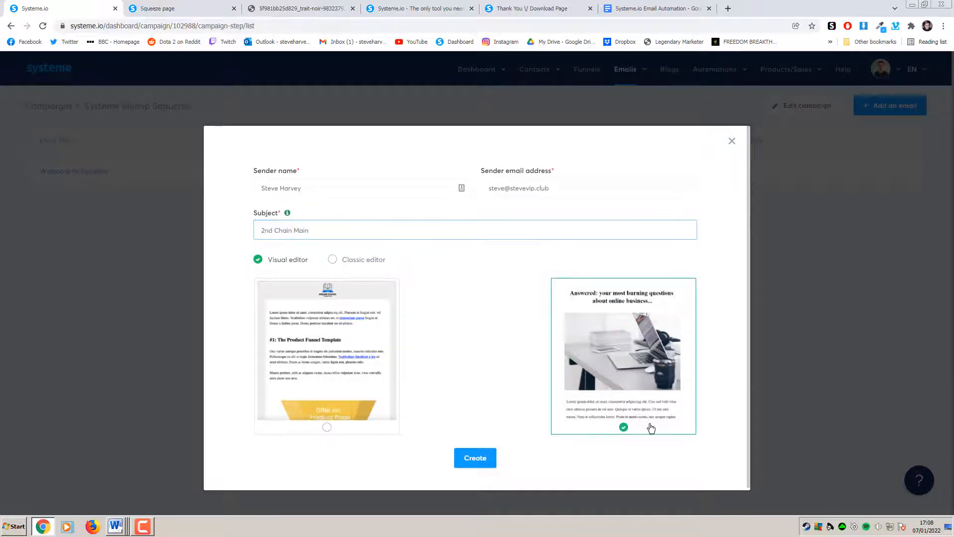
click(478, 462)
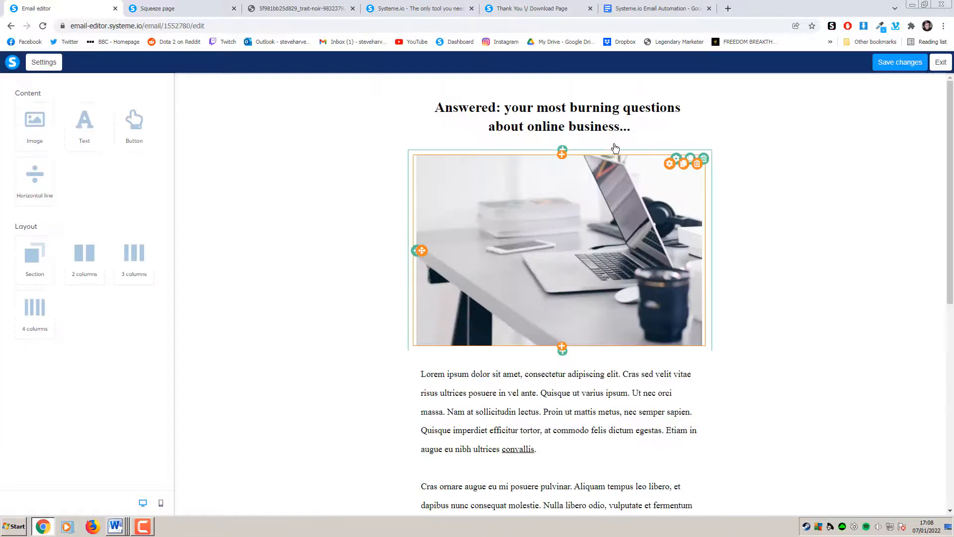
Replace the email heading with 'THis is the second mail' and save the changes
click(642, 127)
drag(645, 142, 421, 129)
text(TH)
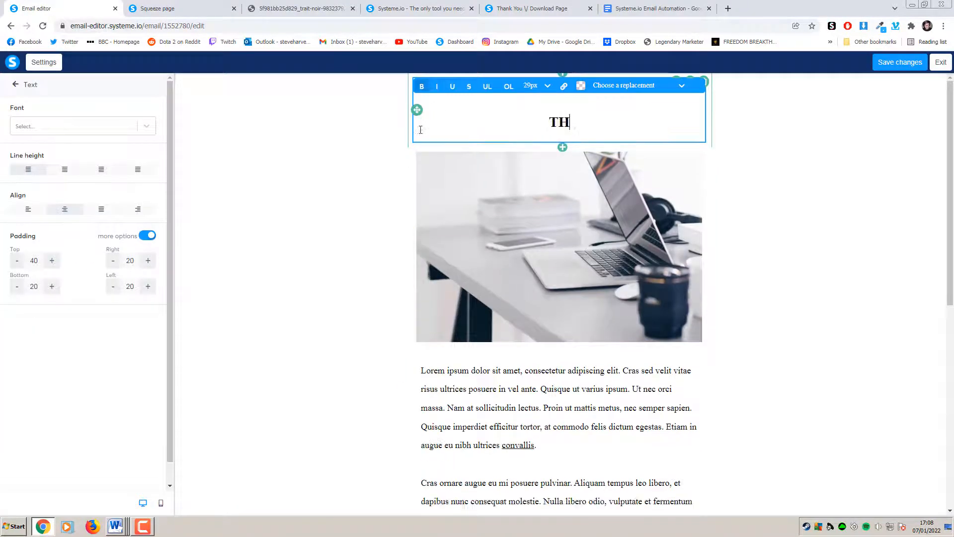
text(is is the second mail)
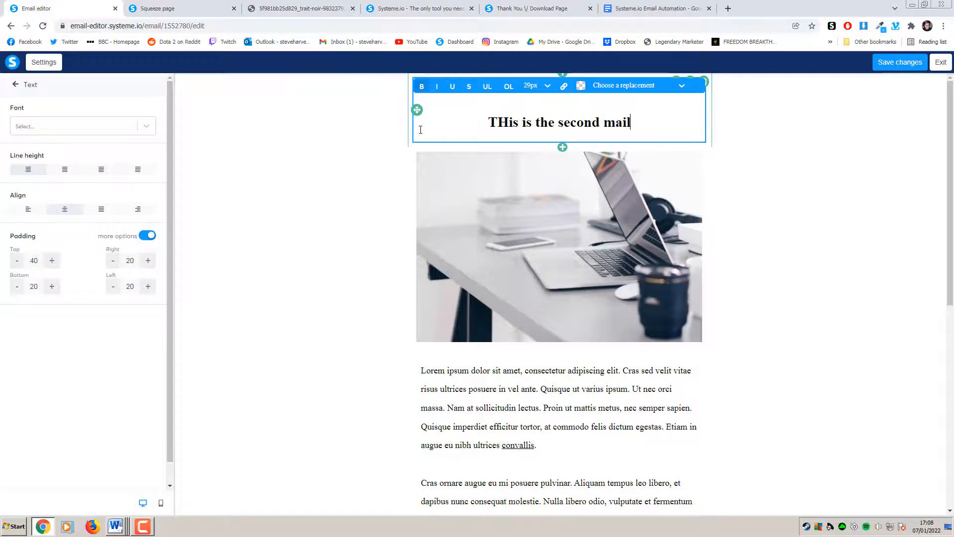
click(825, 162)
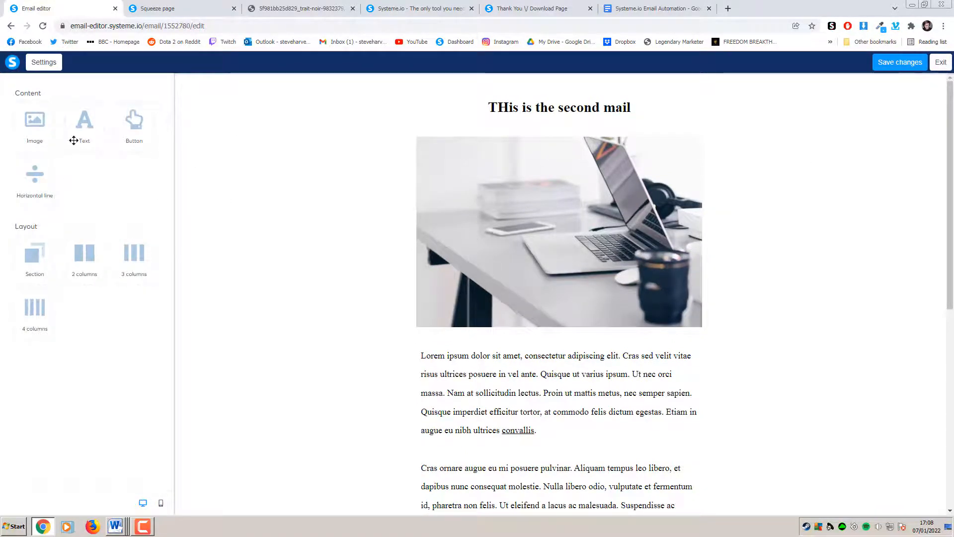
click(941, 62)
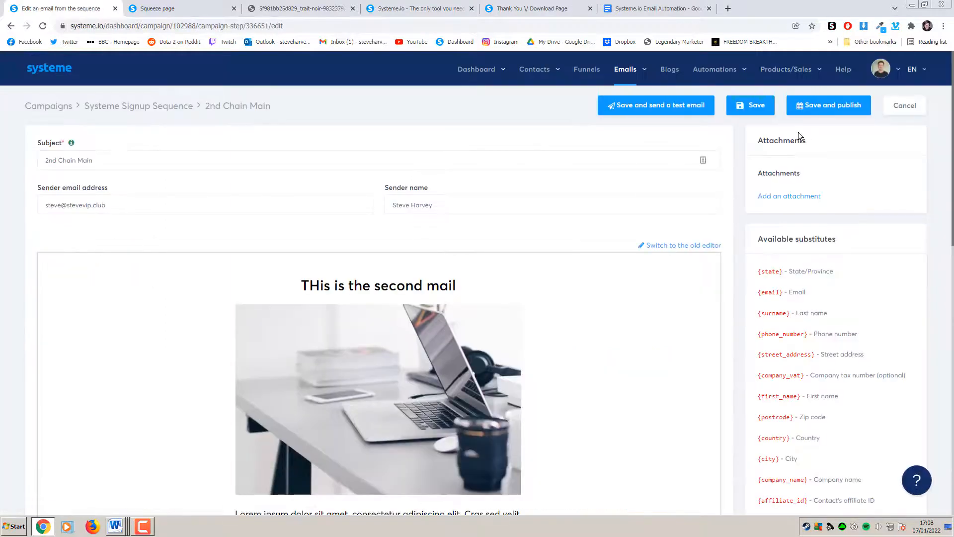
Publish 2nd Chain Main with a 1-day delay after Welcome to Systeme
click(821, 114)
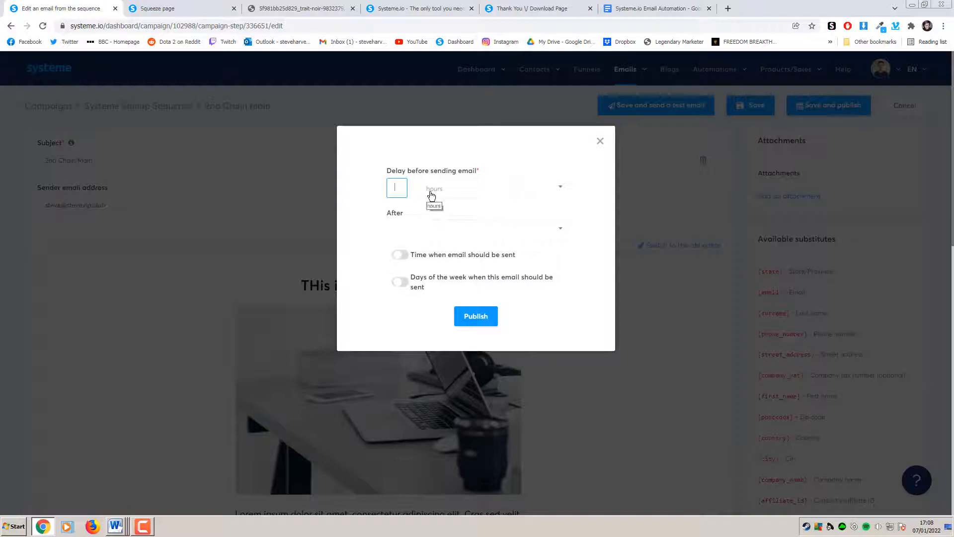
text(1)
click(453, 193)
click(443, 222)
click(414, 230)
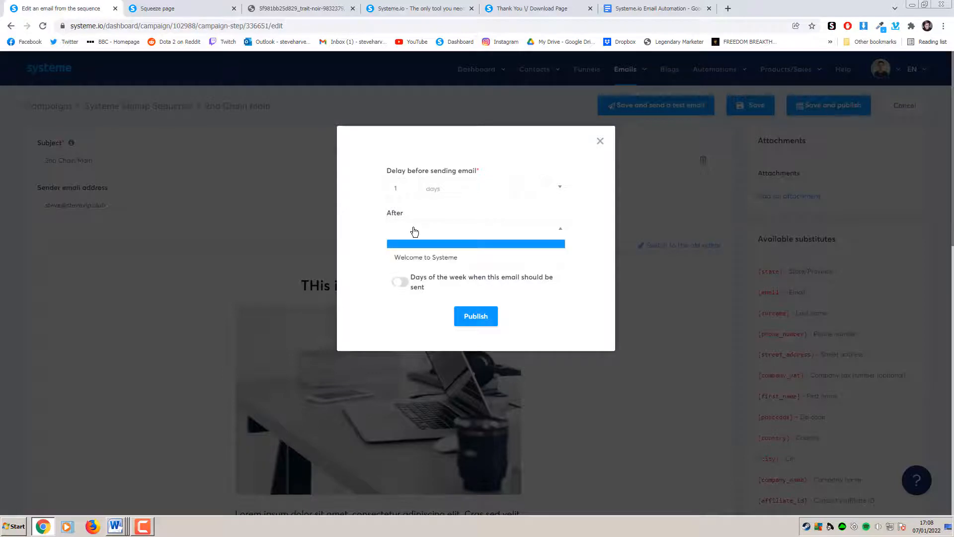
click(416, 243)
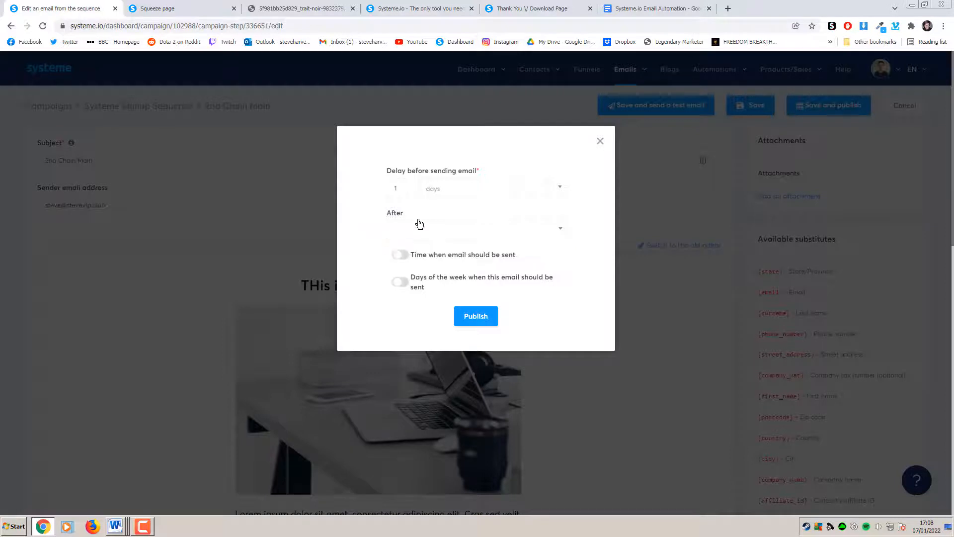
click(420, 229)
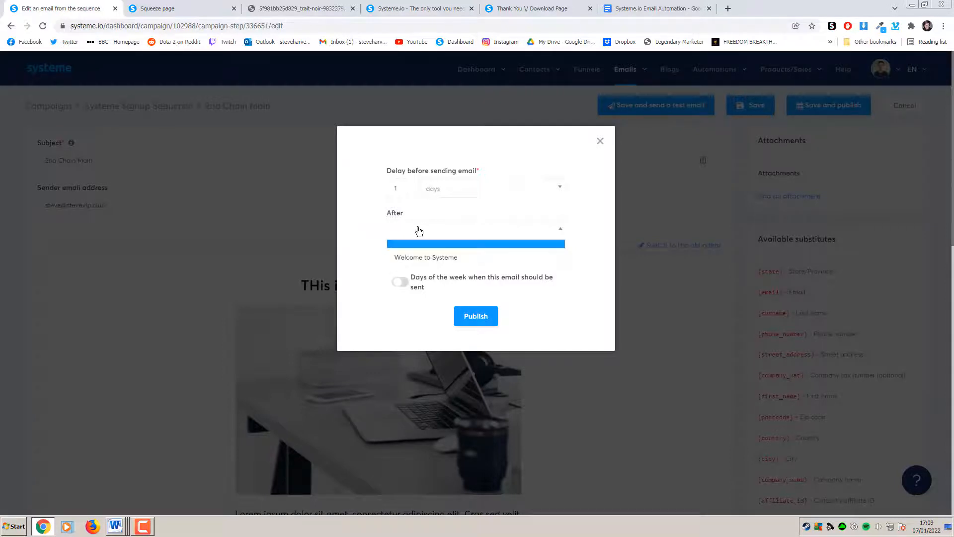
click(439, 256)
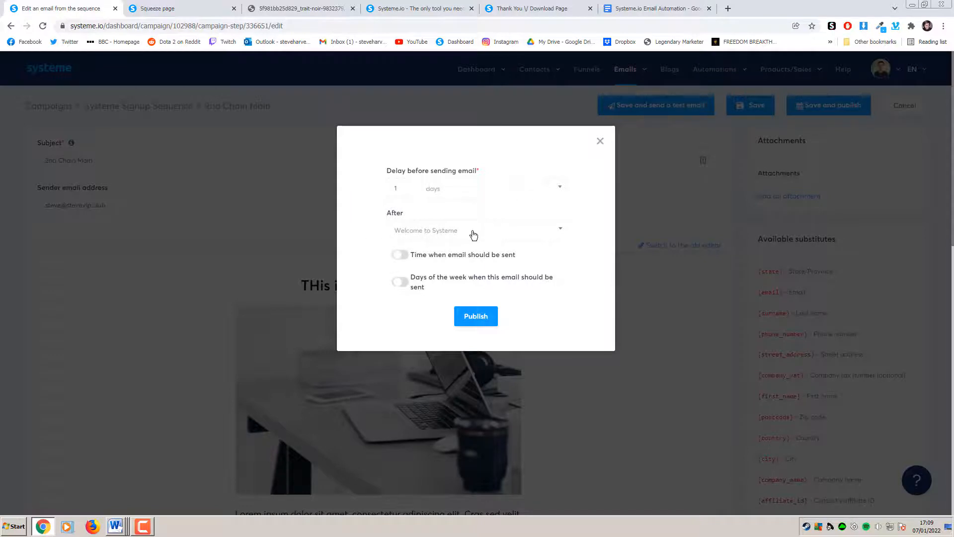
click(473, 316)
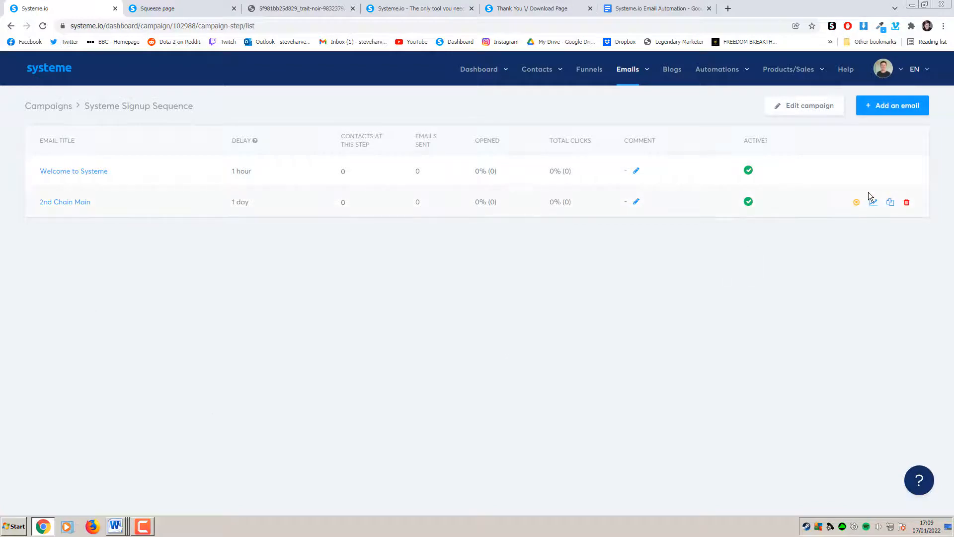
Duplicate 2nd Chain Main and publish the copy 1 day after 2nd Chain Main
click(892, 206)
click(462, 316)
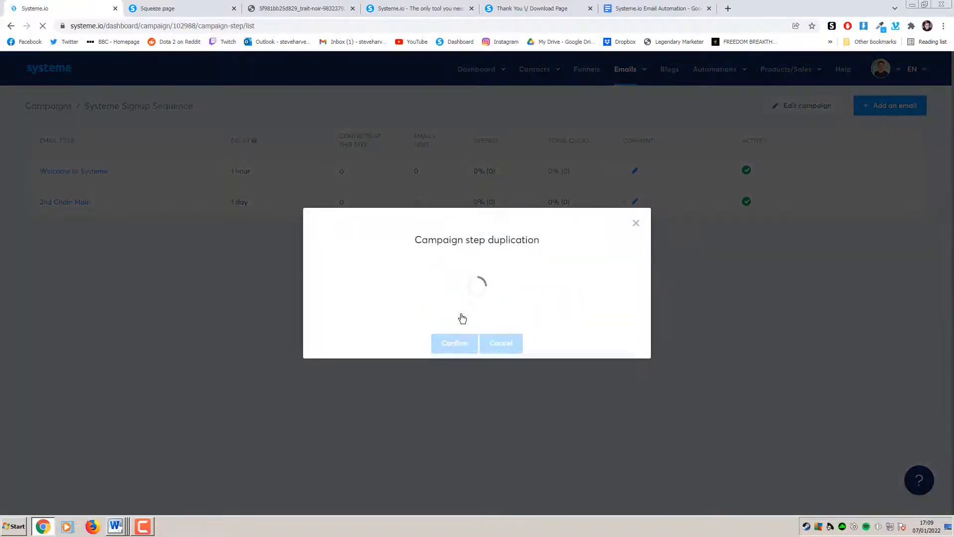
click(811, 105)
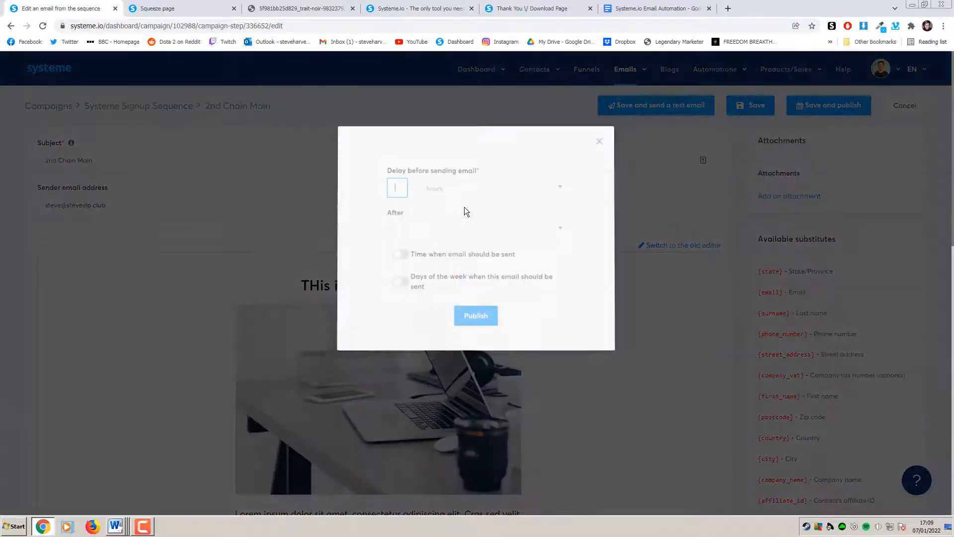
text(1)
click(464, 193)
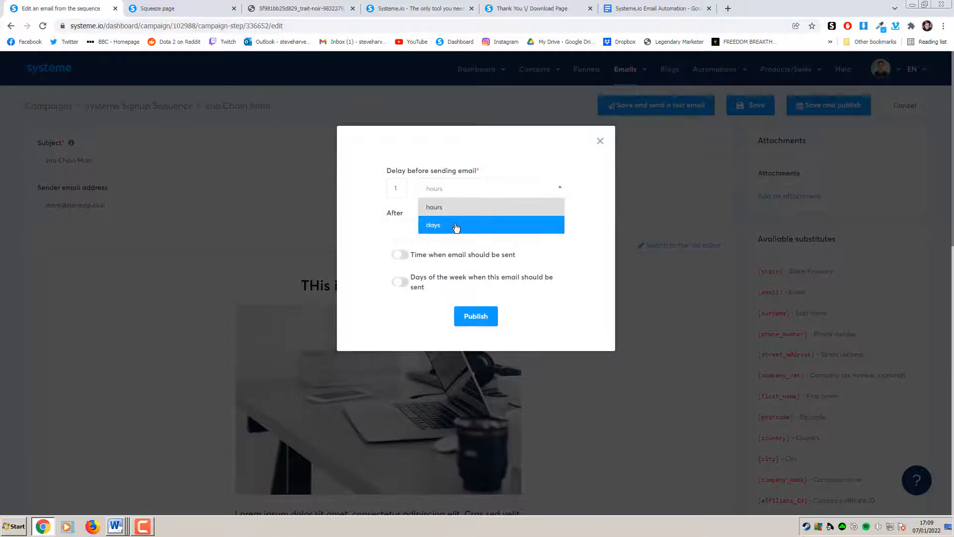
click(454, 226)
click(401, 233)
click(441, 275)
click(475, 317)
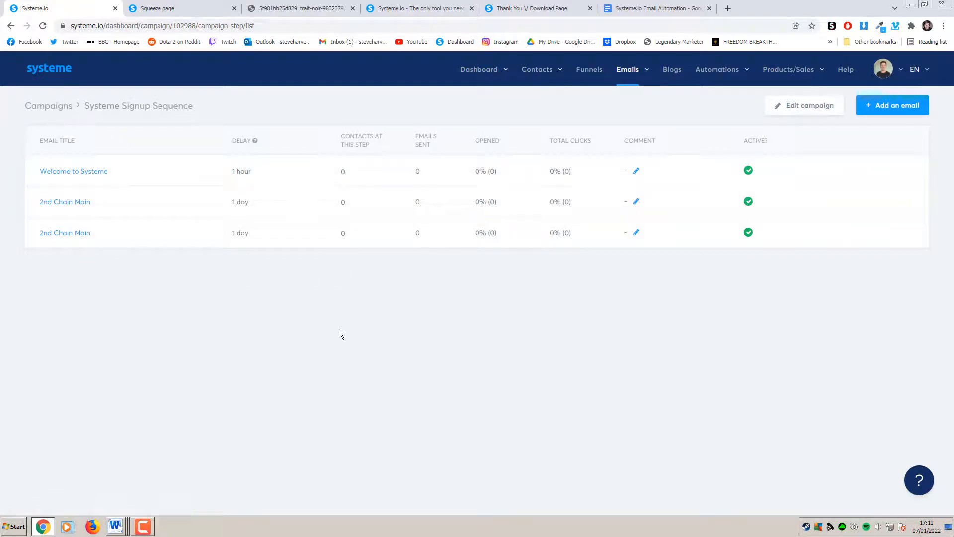
mouse_move(721, 71)
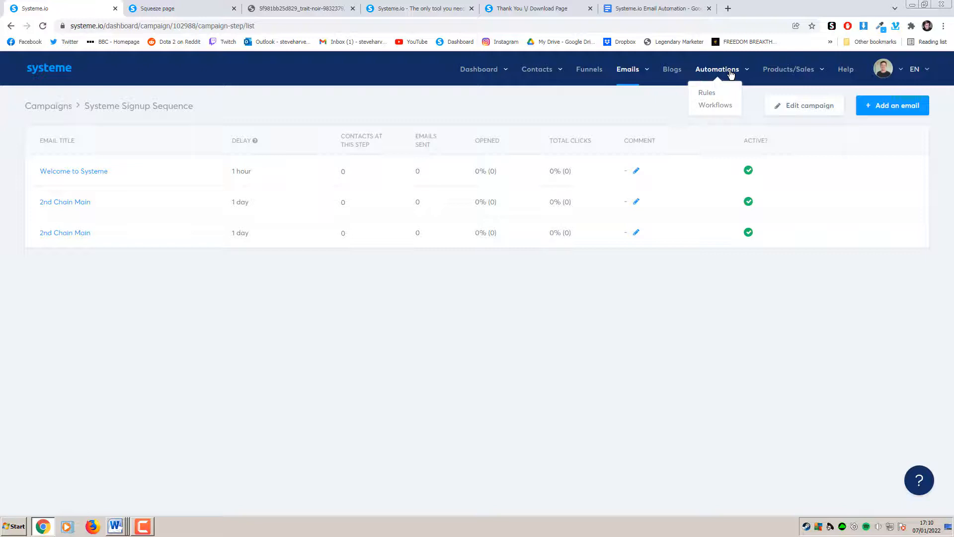
Create the 'Systeme Bonus Signup' workflow under Automations > Workflows and open it
click(706, 93)
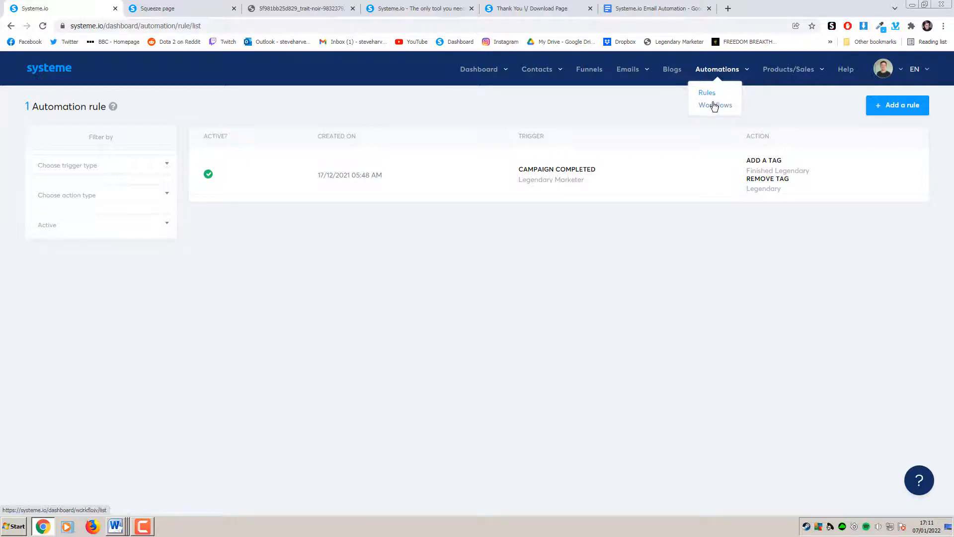
click(714, 105)
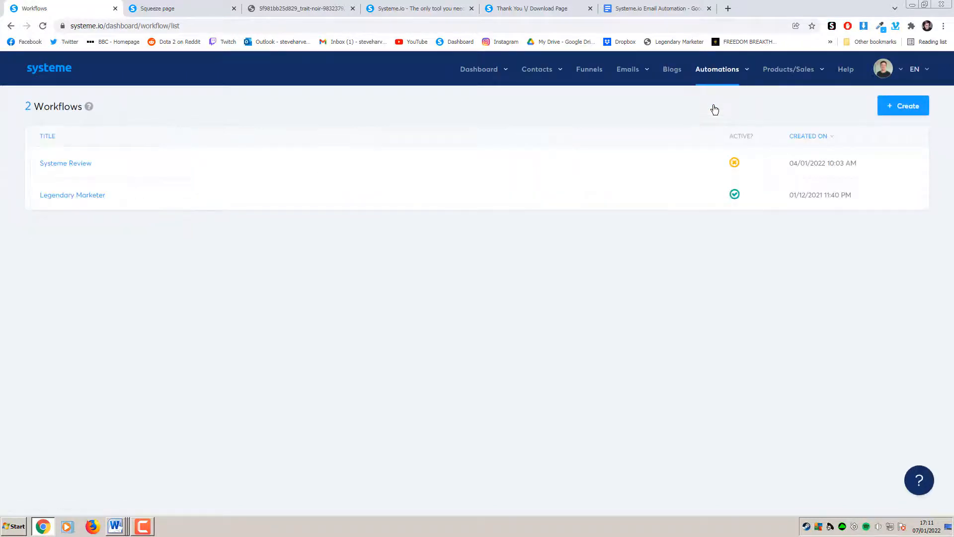
click(903, 107)
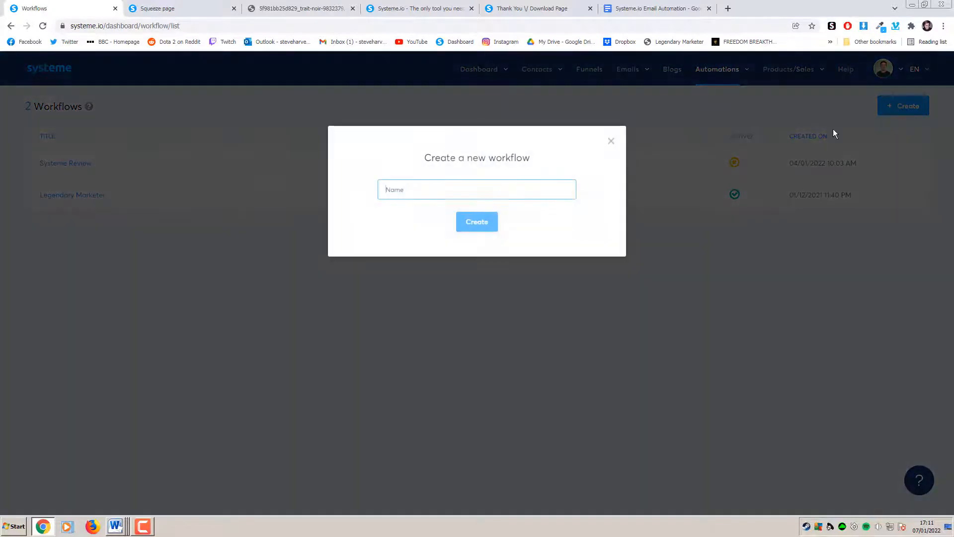
text(Systeme )
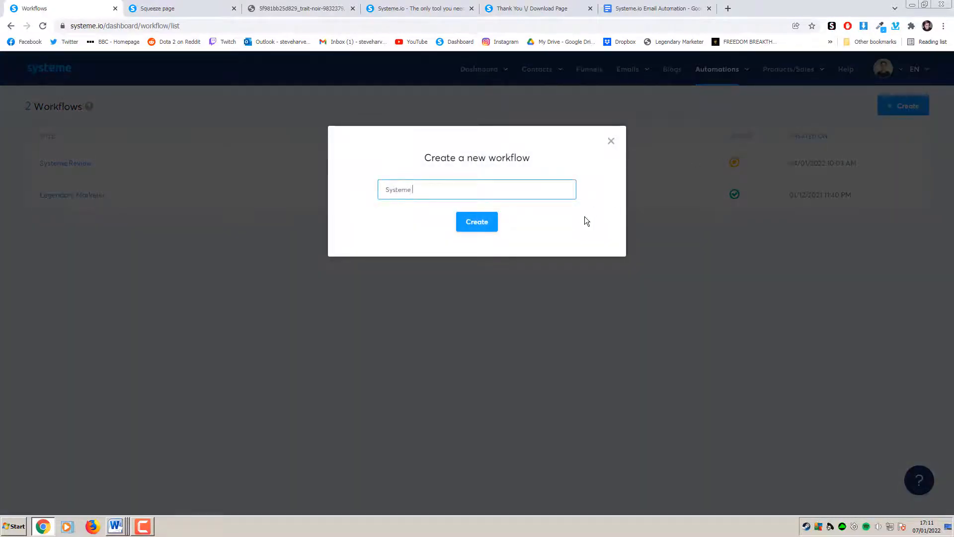
text(Bonus Signup)
click(497, 226)
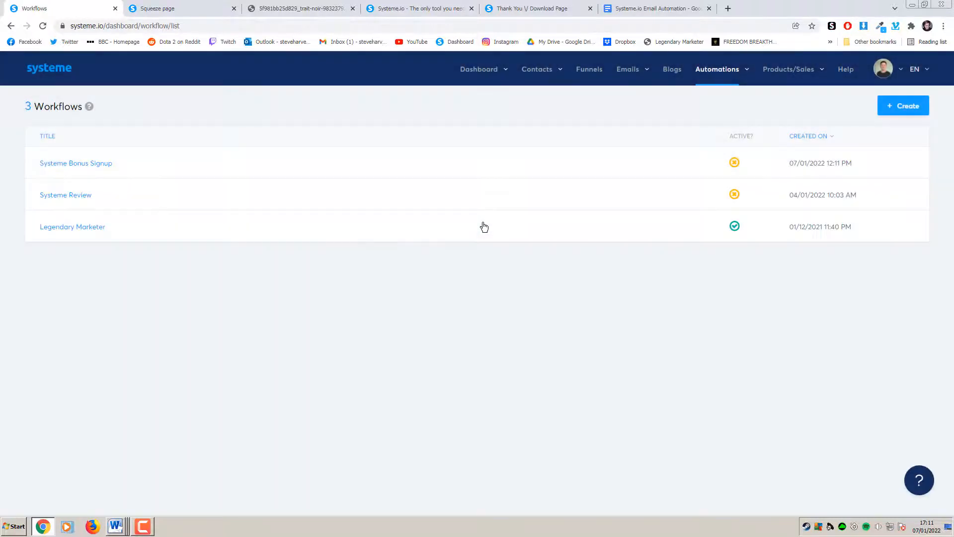
click(102, 164)
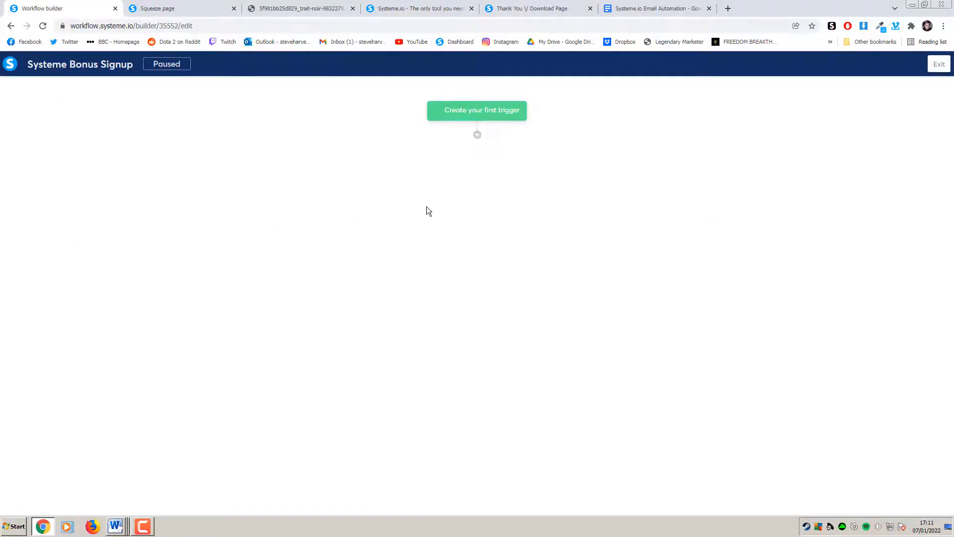
Add a Funnel form subscribed trigger for the Systeme Bonus Page form
click(184, 8)
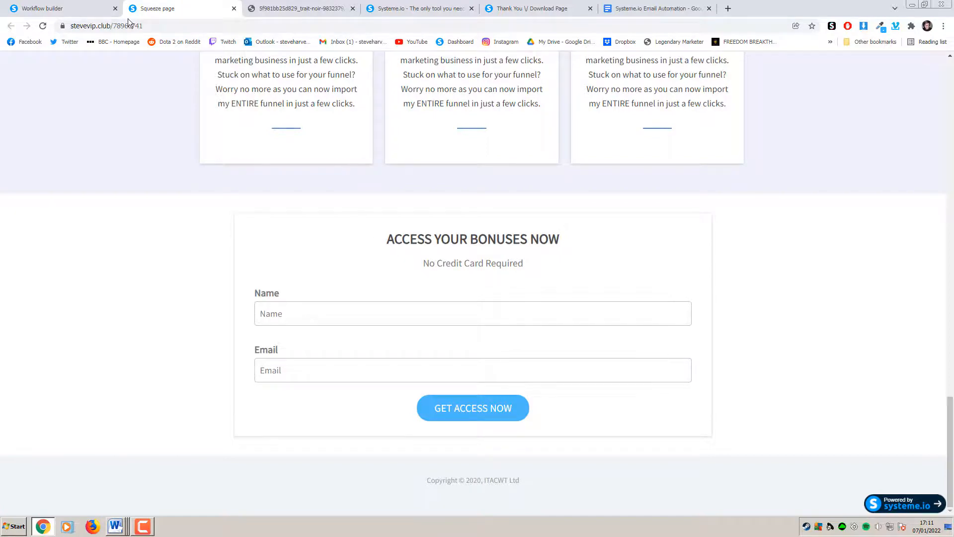
click(92, 9)
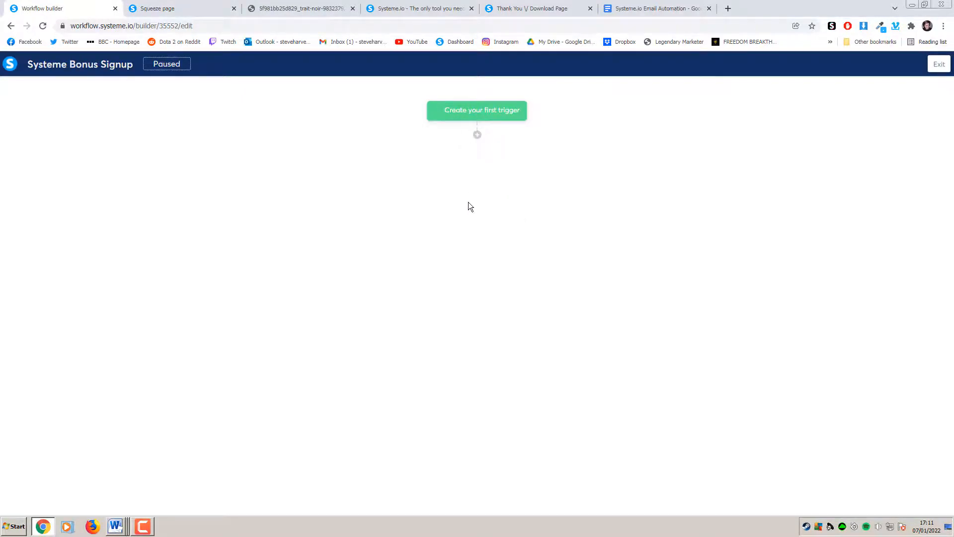
click(489, 120)
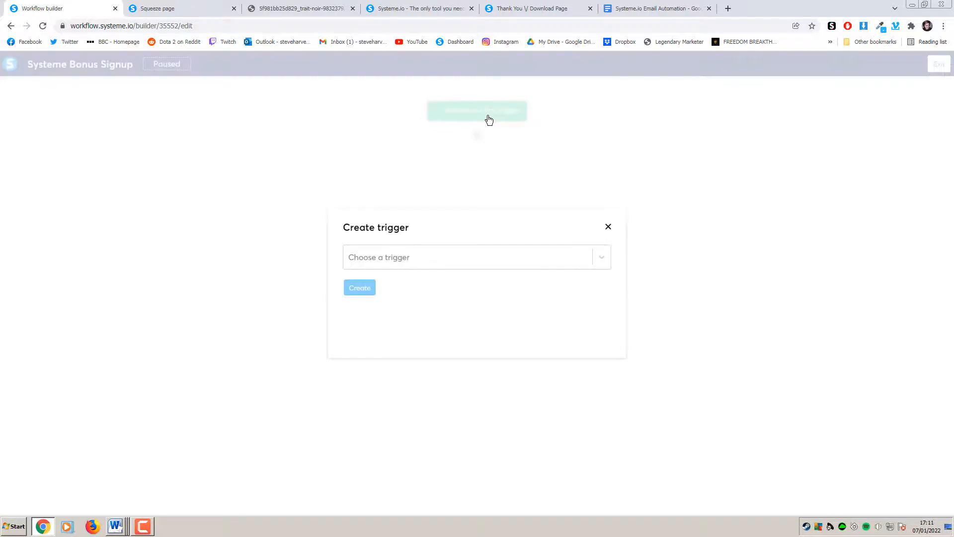
click(458, 256)
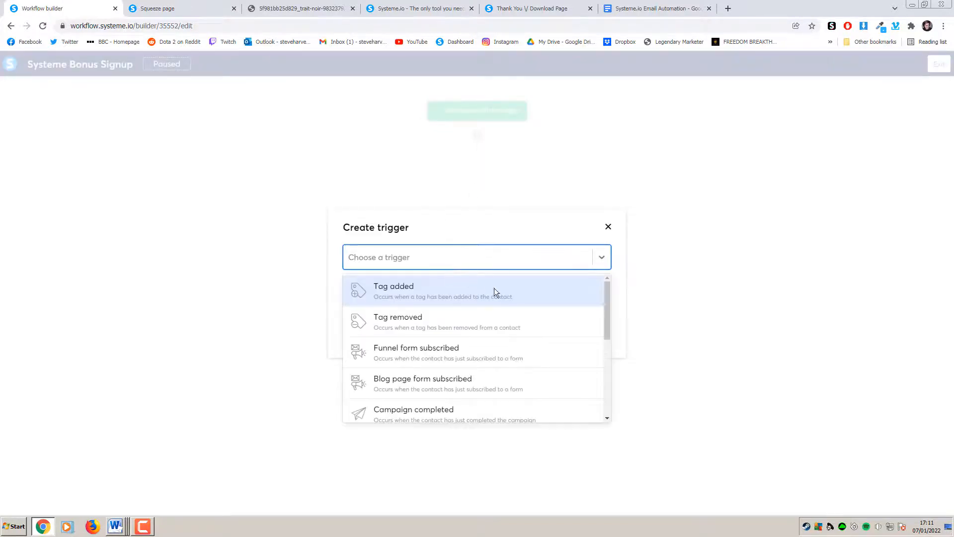
scroll(607, 316, down, 1)
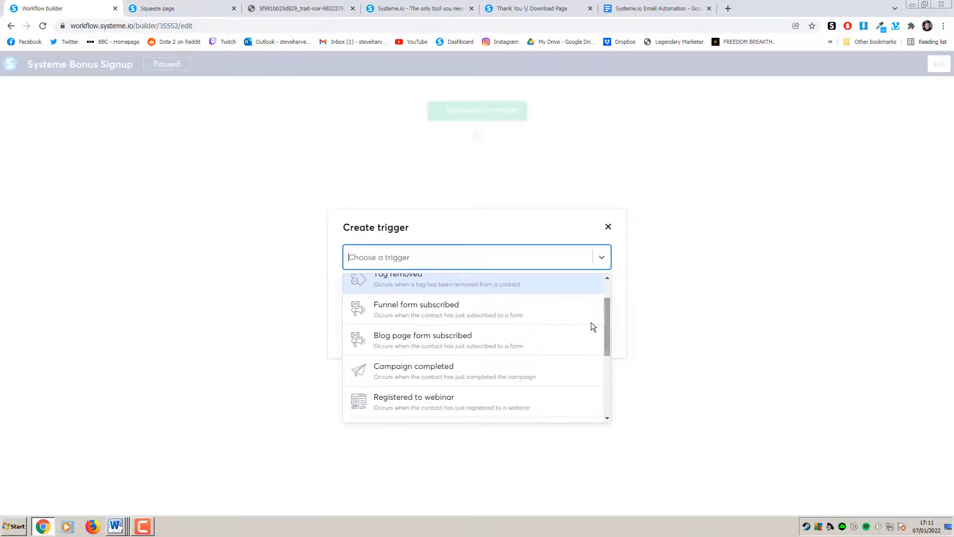
click(450, 306)
click(488, 297)
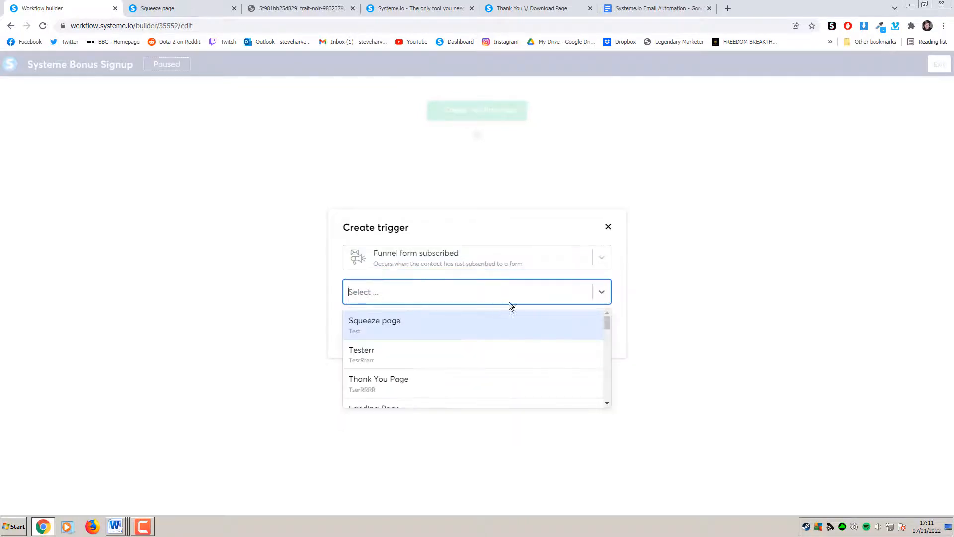
drag(606, 324, 607, 401)
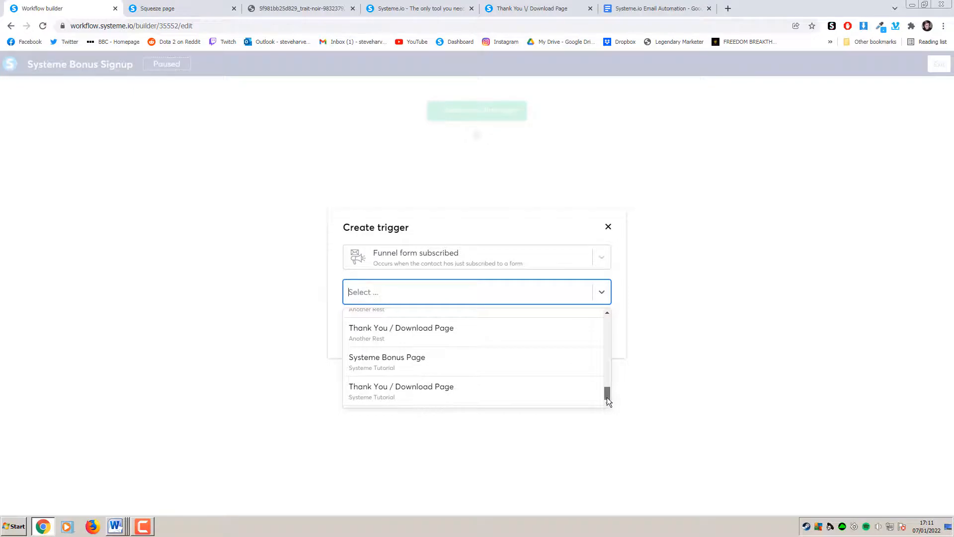
click(399, 364)
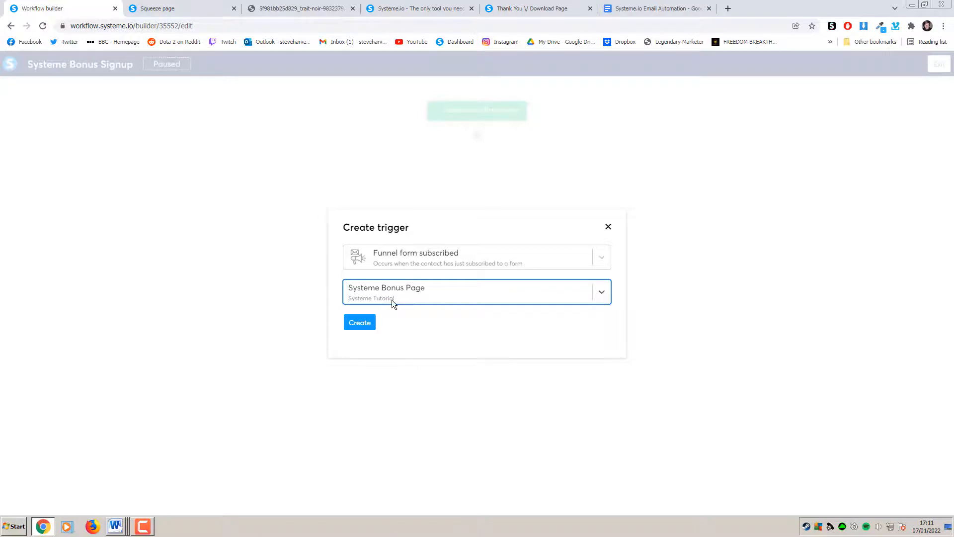
click(369, 324)
Add an action after the trigger applying the System Bonus Signup tag
mouse_move(432, 124)
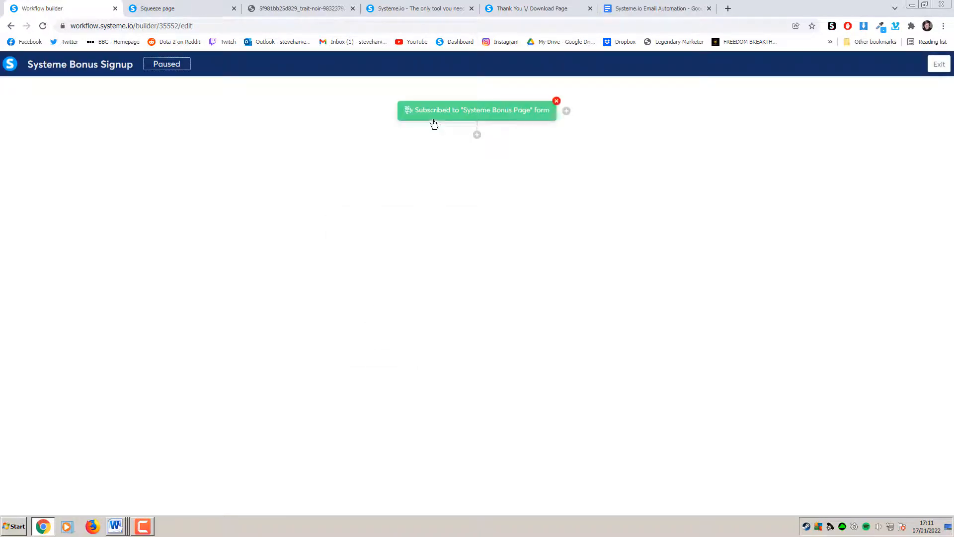
key(ctrl+Tab)
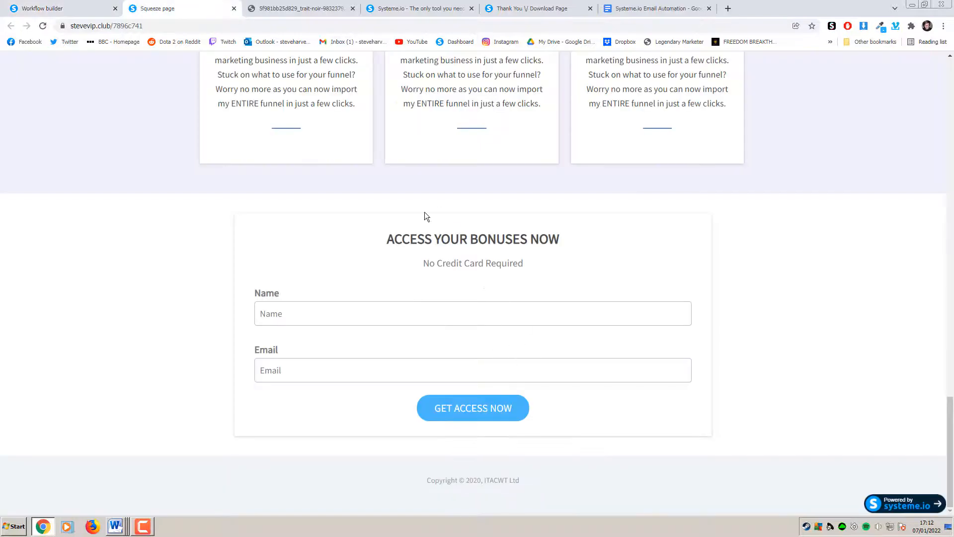
key(ctrl+shift+Tab)
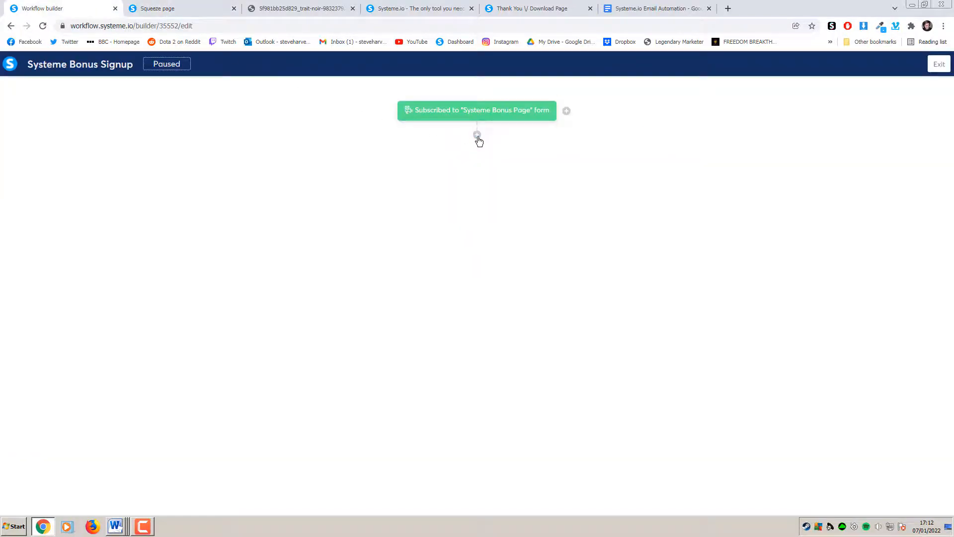
click(477, 136)
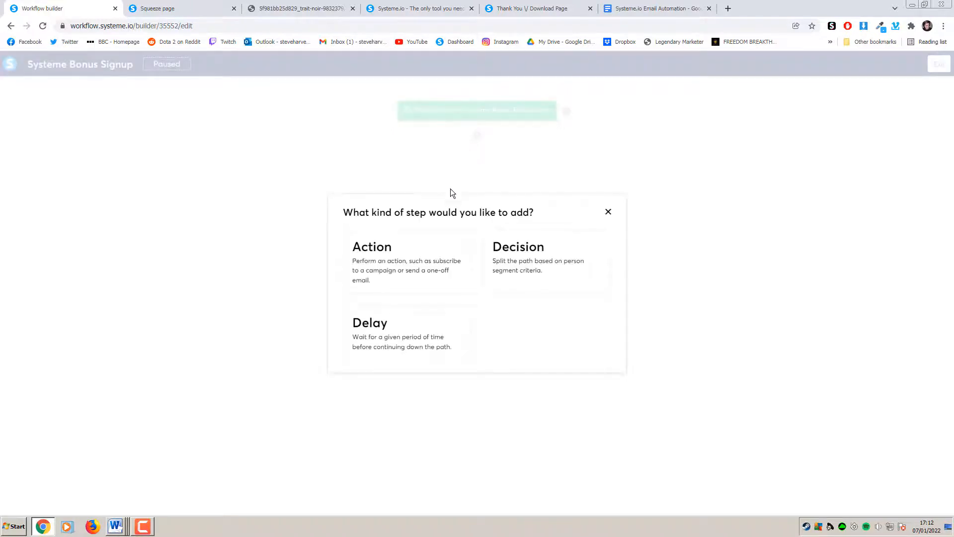
click(423, 264)
click(422, 260)
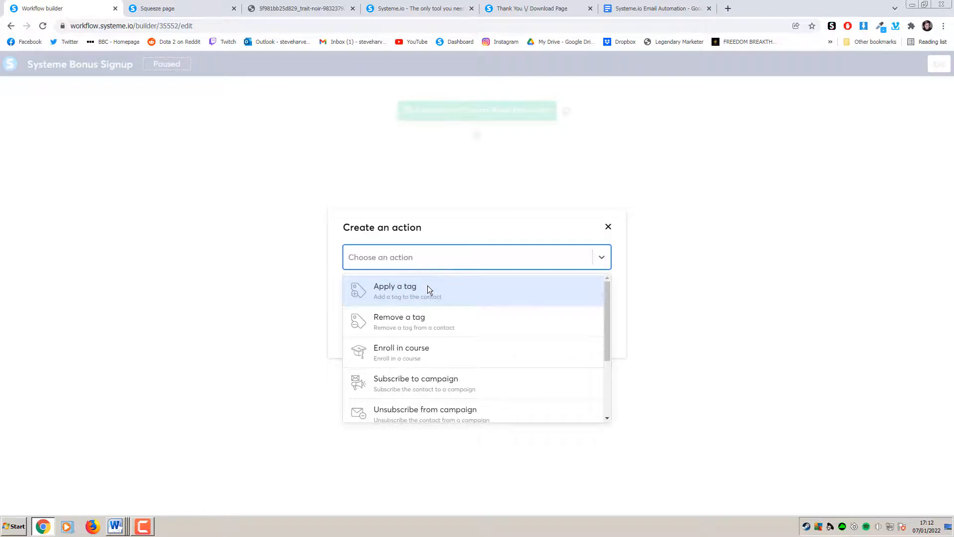
click(442, 297)
click(449, 288)
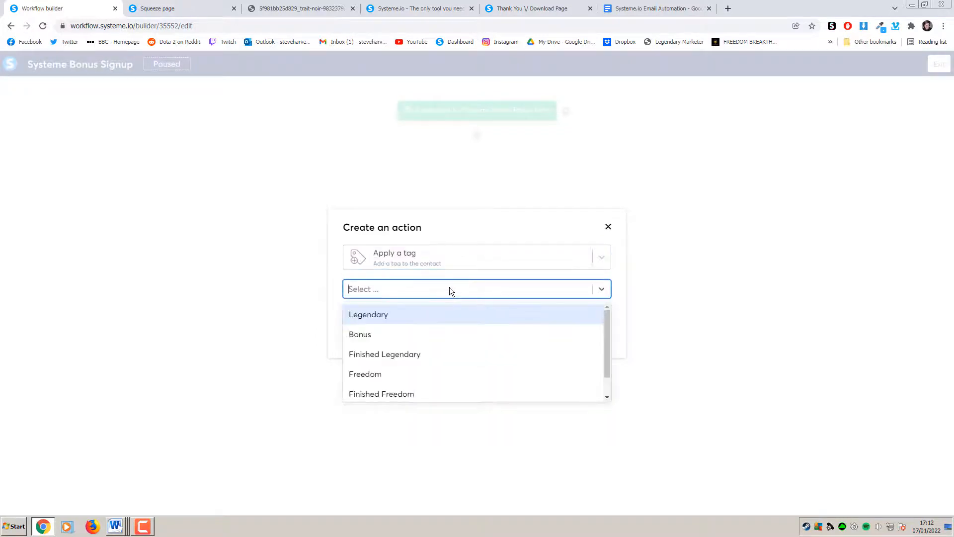
scroll(433, 348, down, 1)
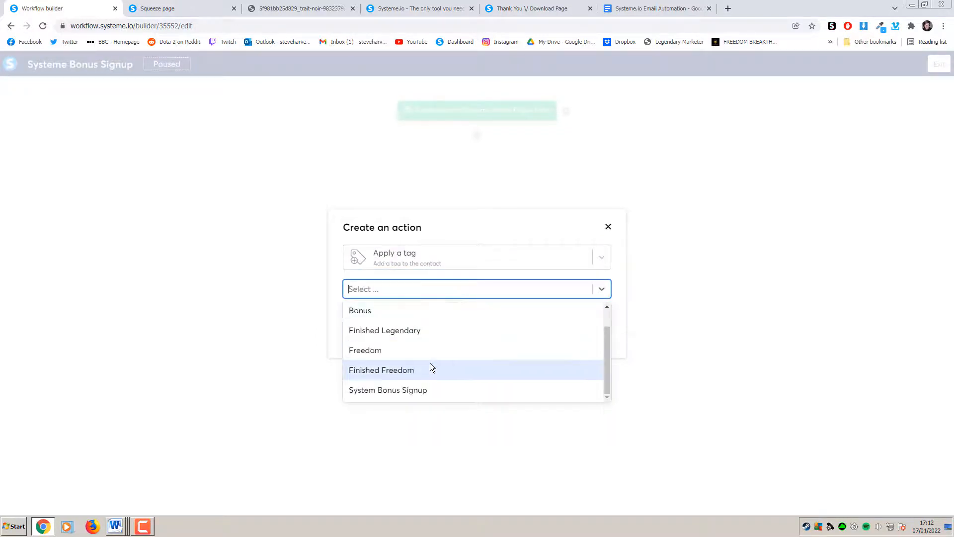
click(429, 390)
click(367, 323)
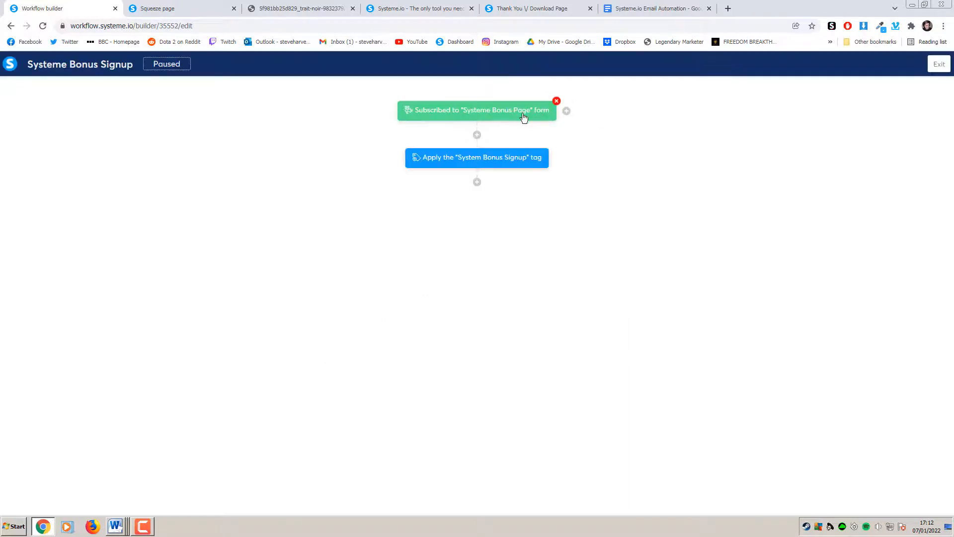
Add an action subscribing contacts to the Systeme Signup Sequence campaign, then exit
click(210, 11)
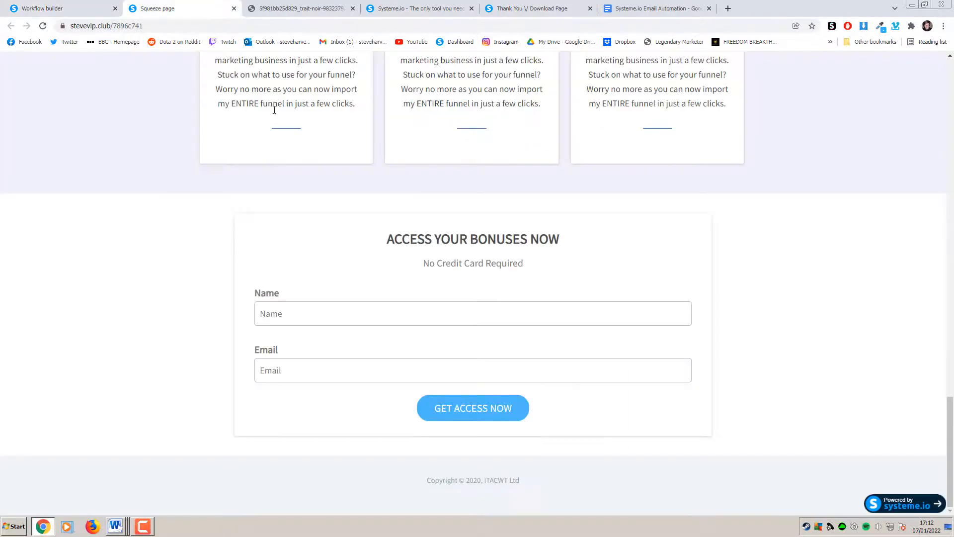
click(82, 8)
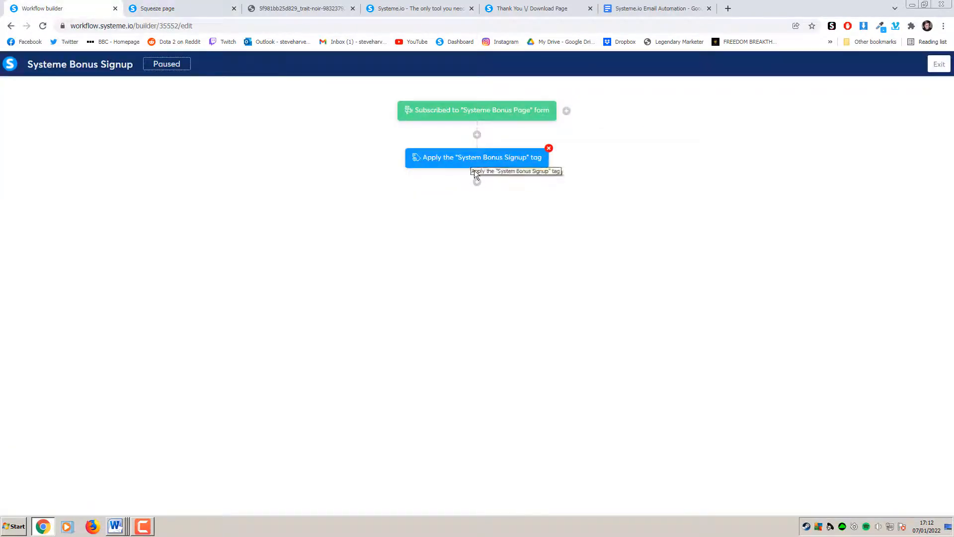
click(477, 182)
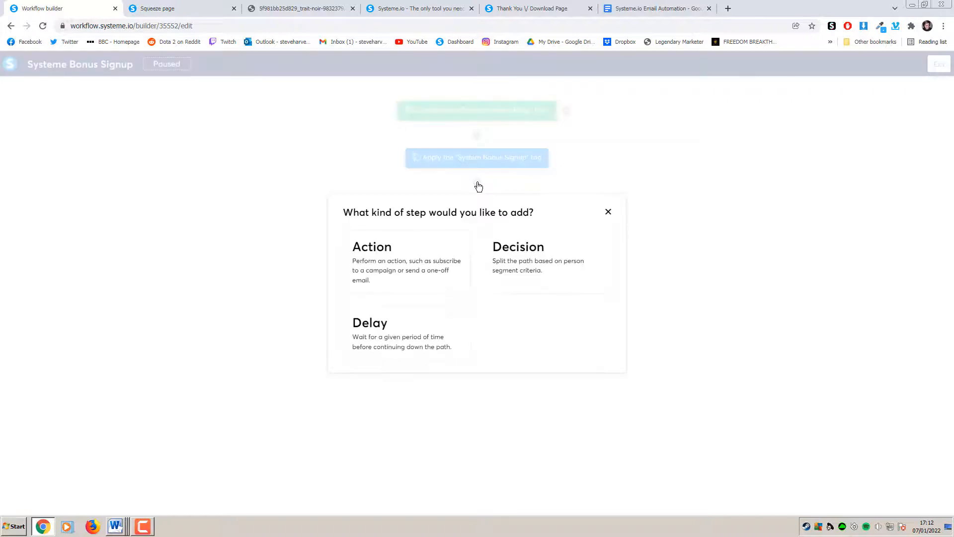
click(425, 259)
click(440, 251)
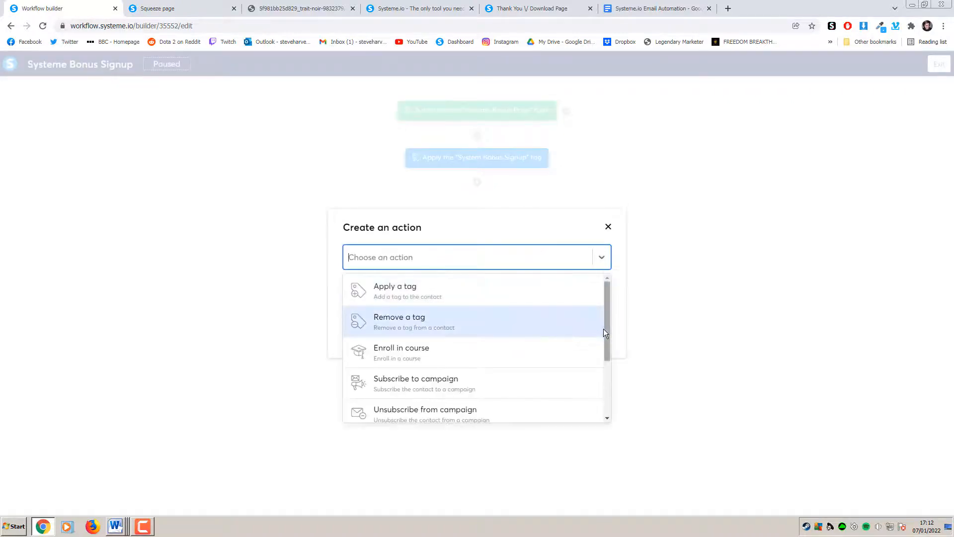
drag(607, 337, 609, 362)
click(493, 339)
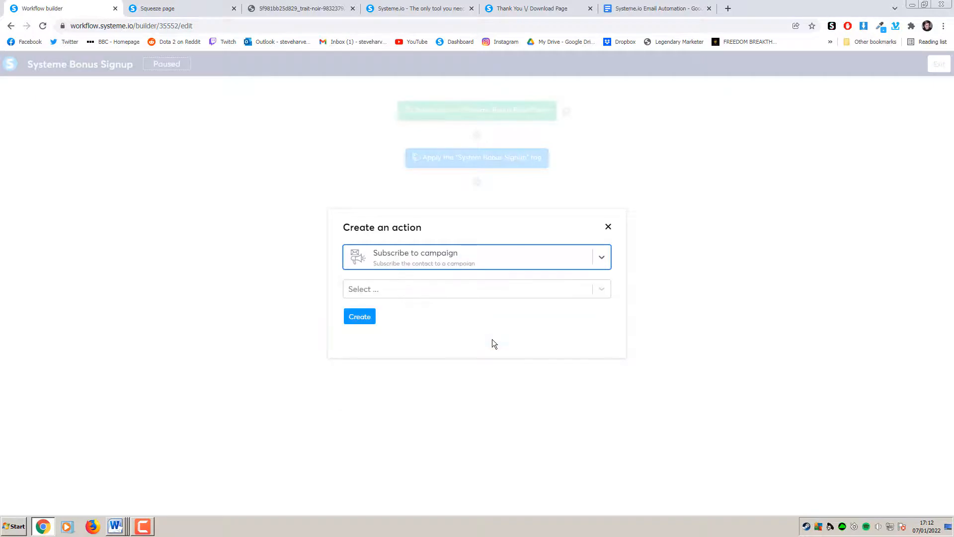
click(467, 289)
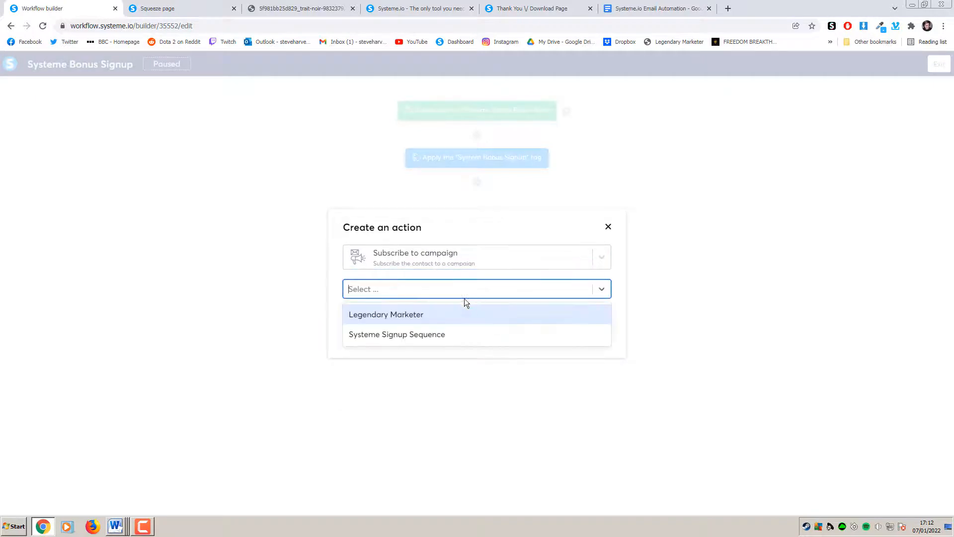
click(445, 335)
click(360, 317)
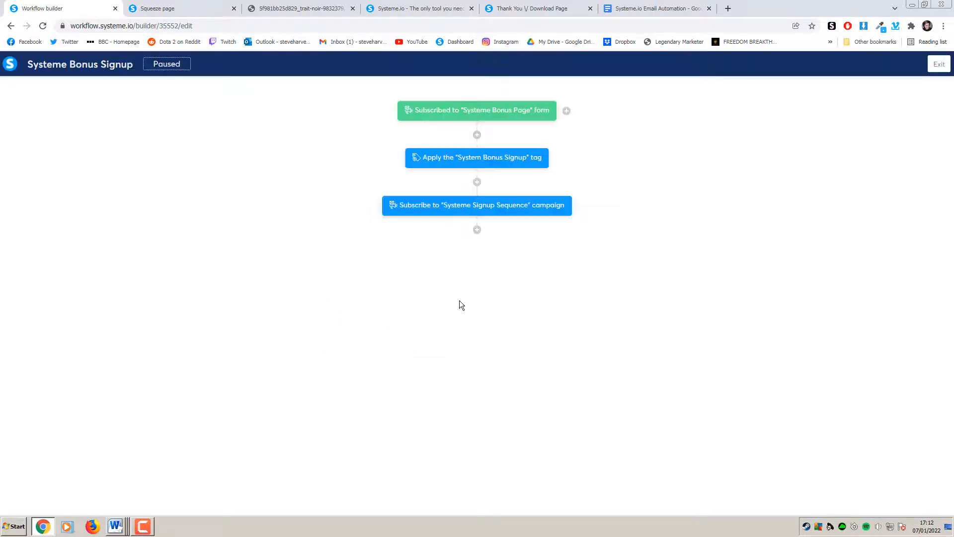
click(938, 64)
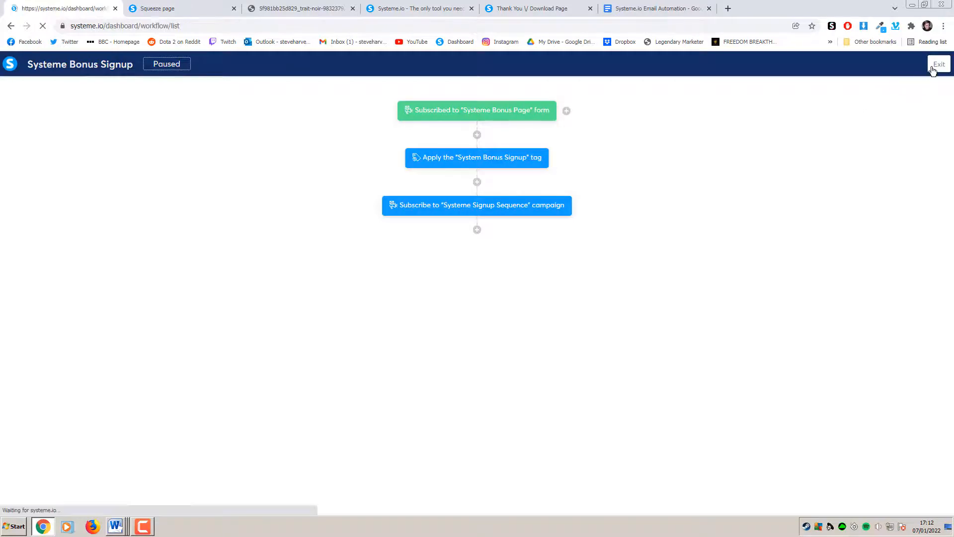
mouse_move(874, 167)
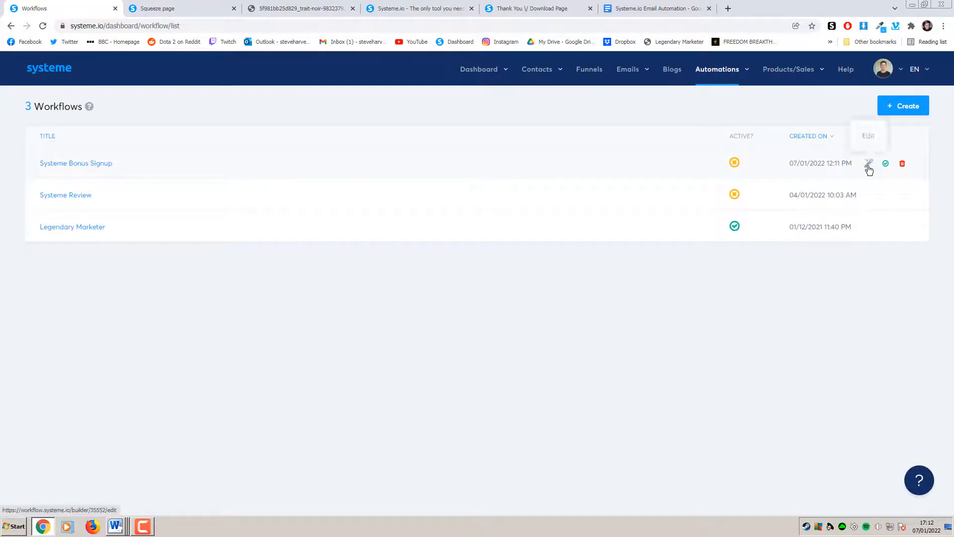
click(887, 165)
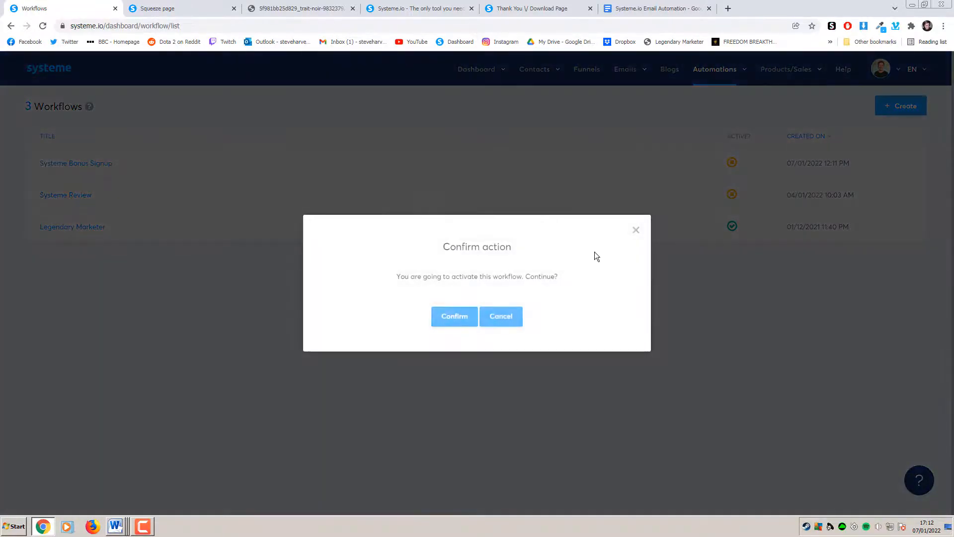
click(469, 322)
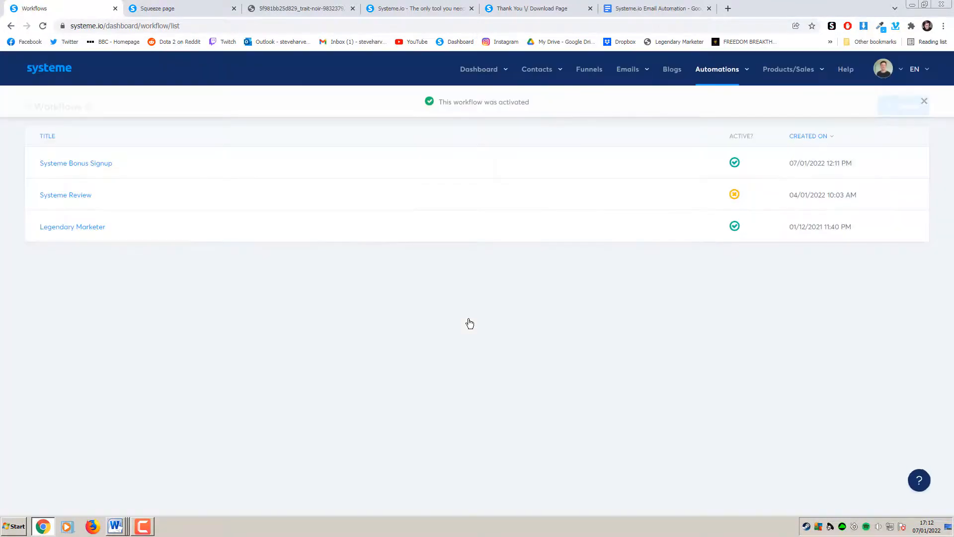
click(217, 7)
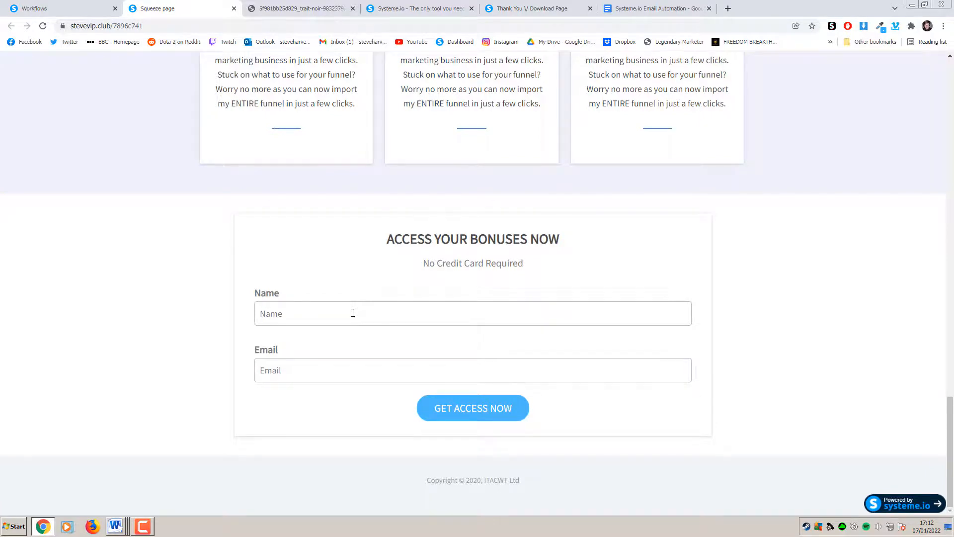
click(75, 8)
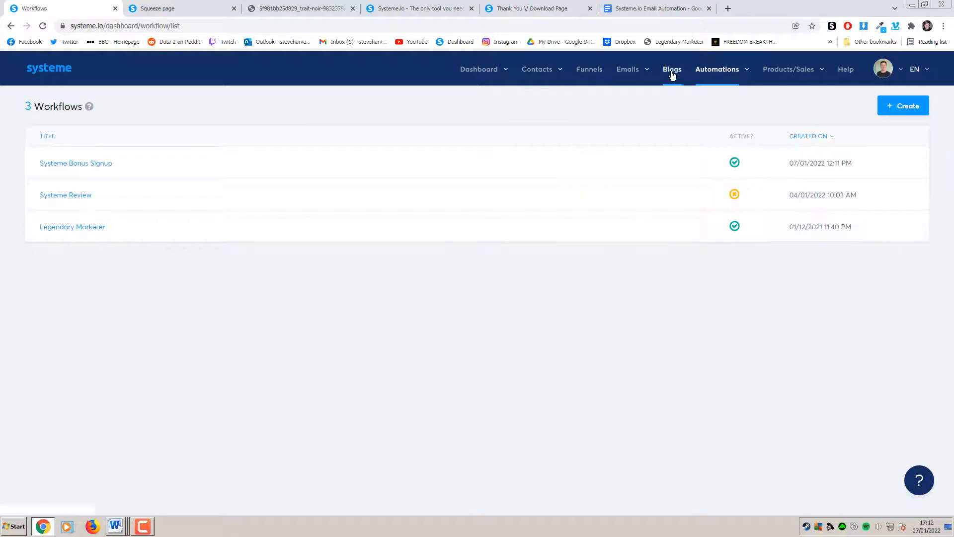
mouse_move(710, 73)
mouse_move(628, 72)
click(622, 107)
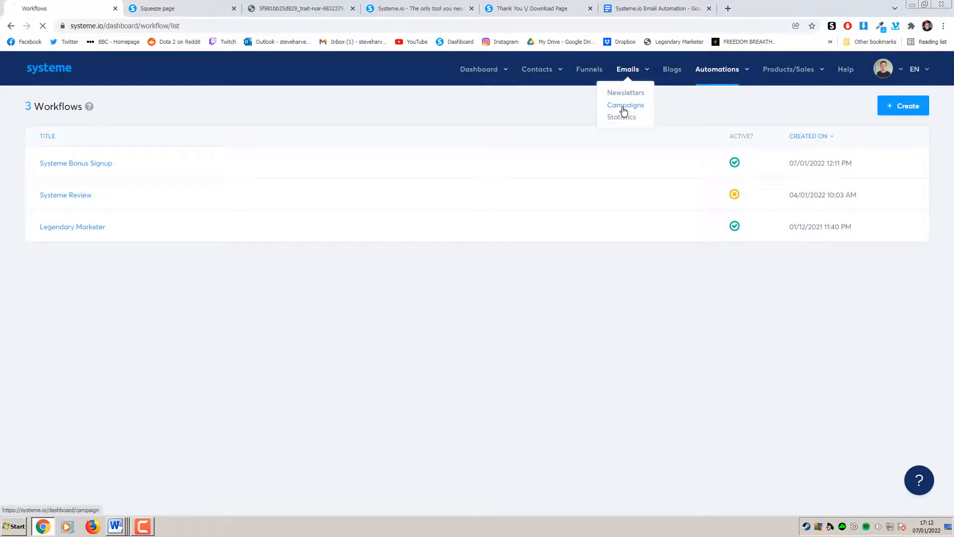
click(107, 162)
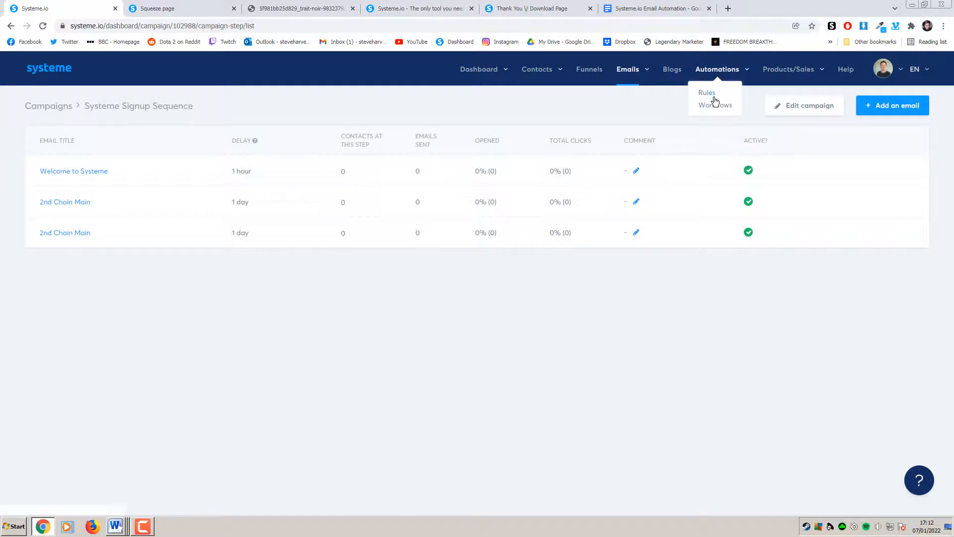
click(714, 106)
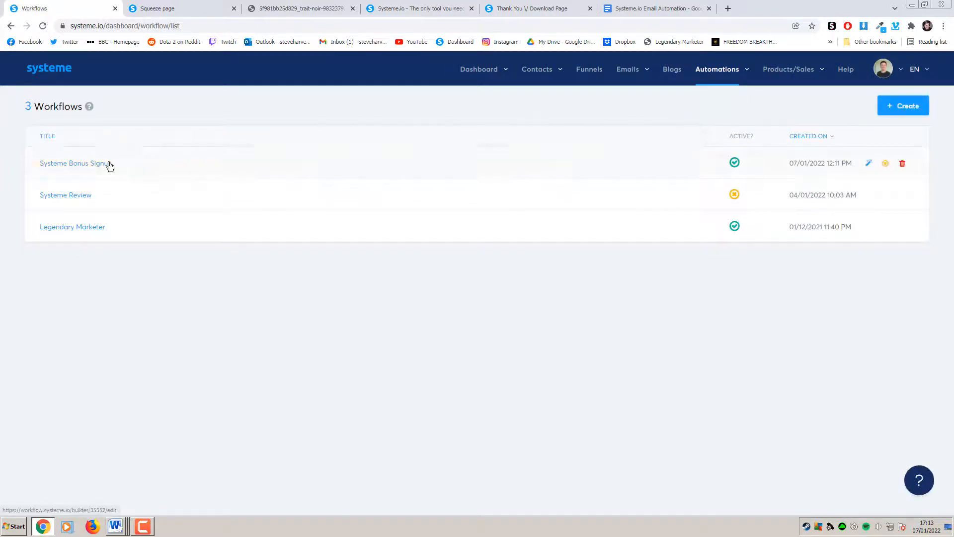
click(106, 163)
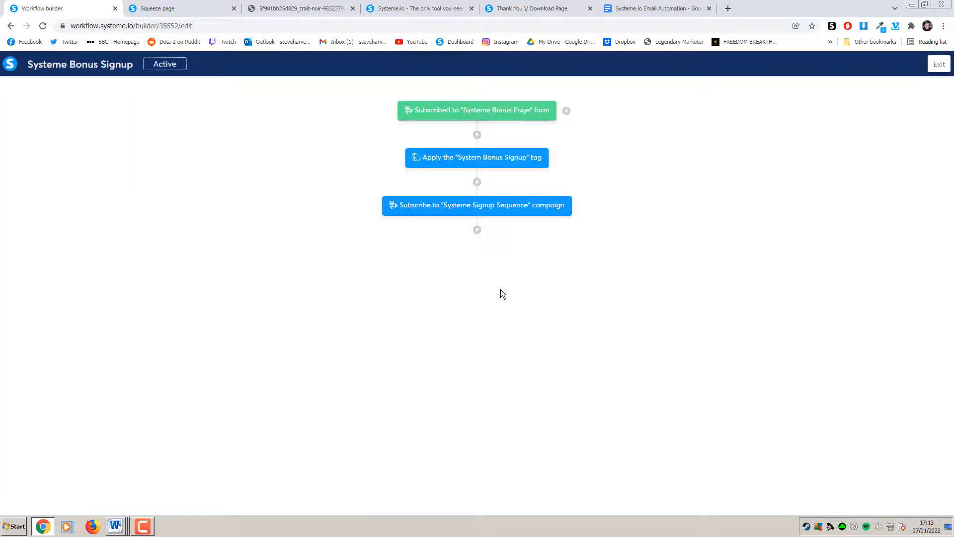
click(938, 65)
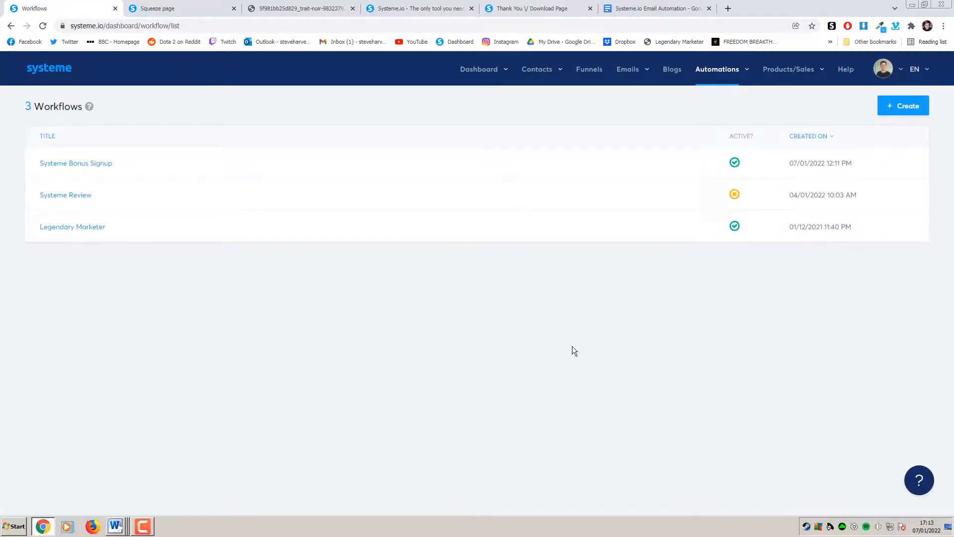
Open the Systeme Tutorial funnel and select its Systeme Bonus Page step
click(204, 8)
scroll(813, 233, up, 15)
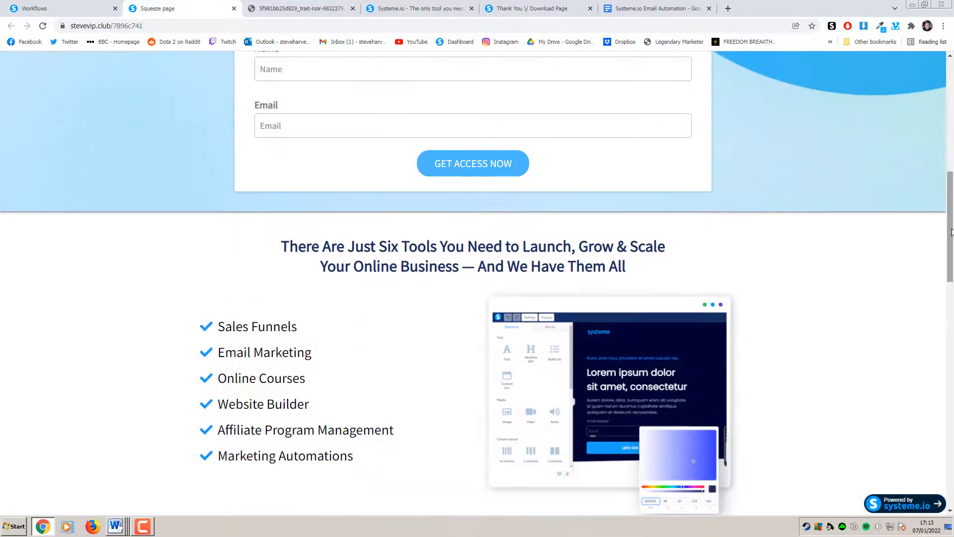
drag(951, 236, 952, 110)
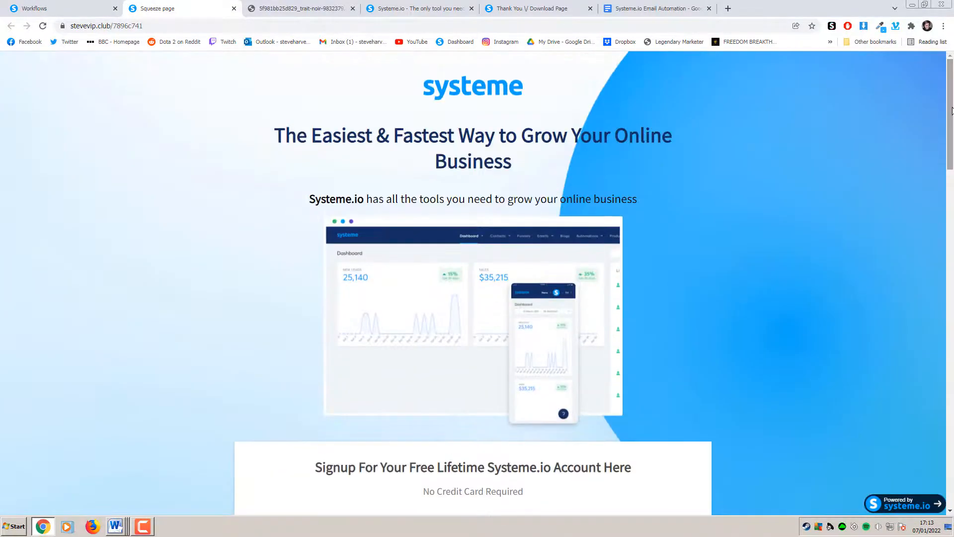
click(96, 11)
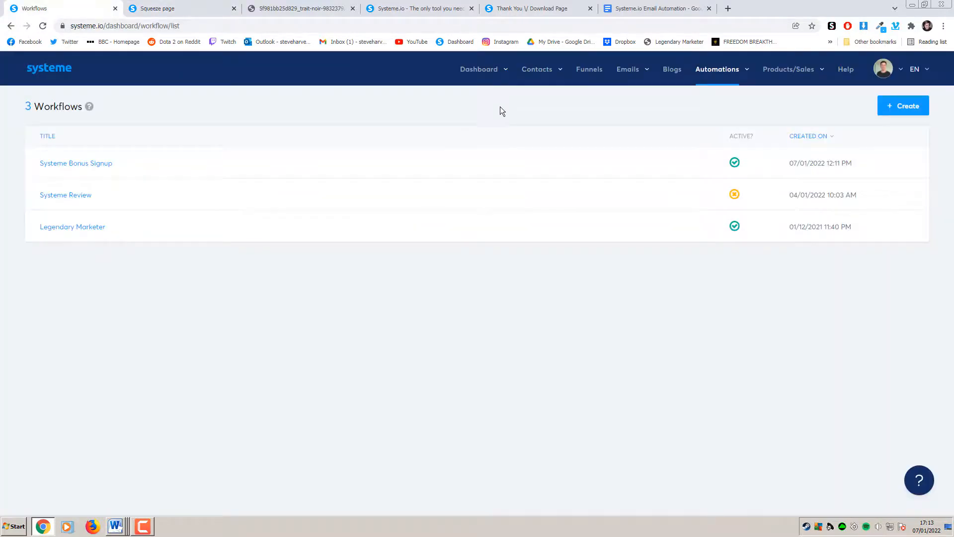
click(589, 69)
mouse_move(646, 92)
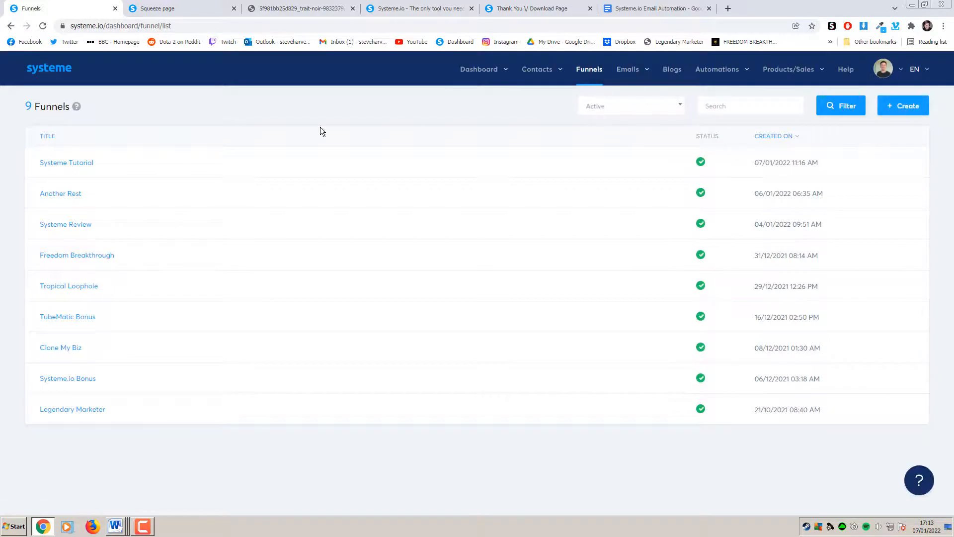
click(88, 163)
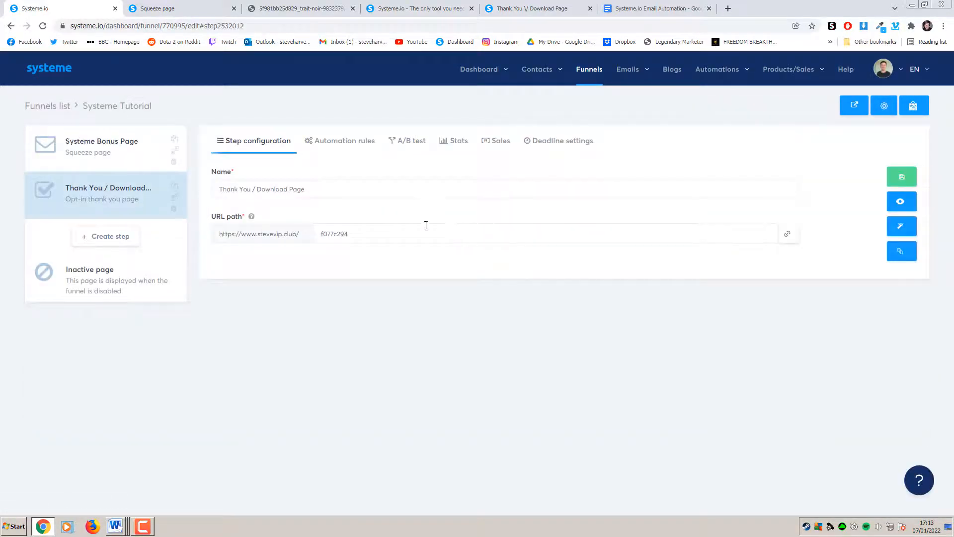
click(137, 165)
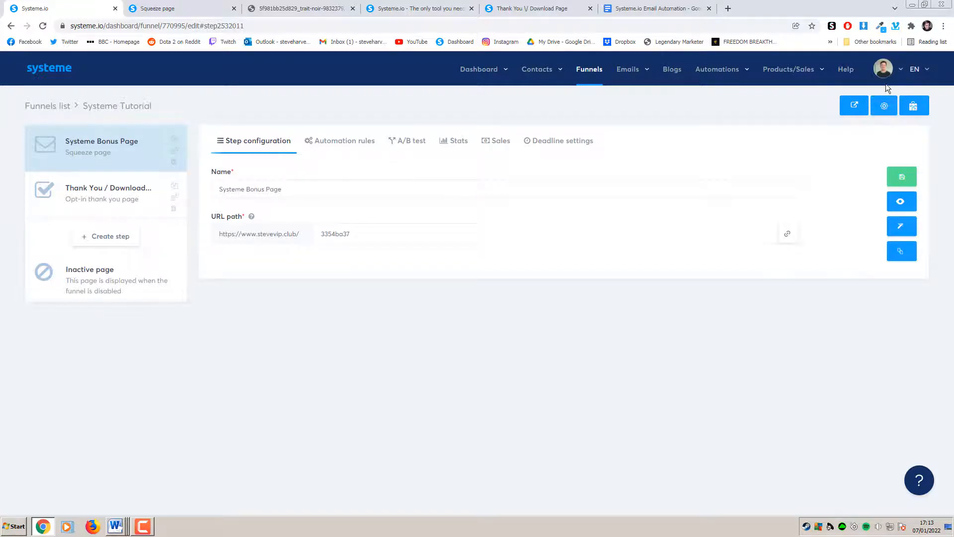
click(901, 73)
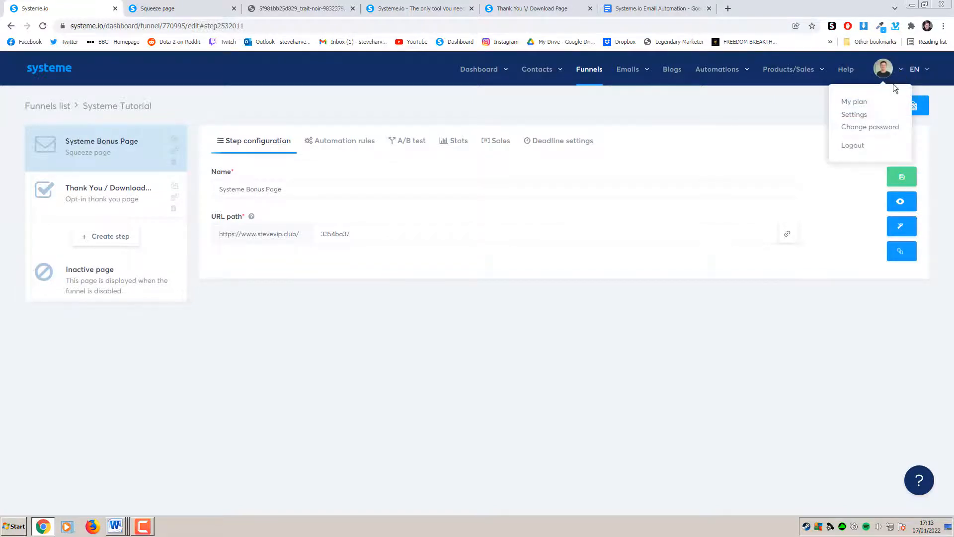
Open Settings > Custom domains to view the account's domains and their status
click(863, 116)
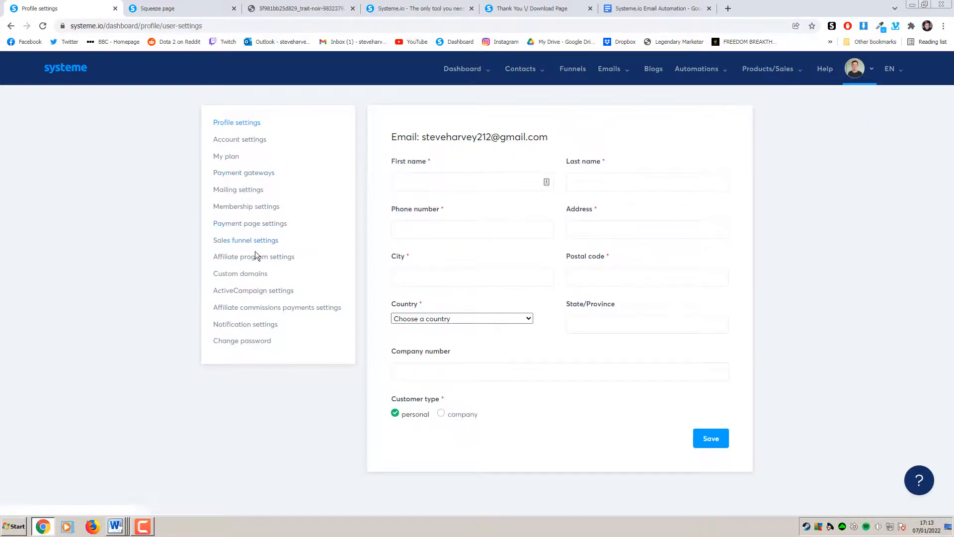
click(256, 273)
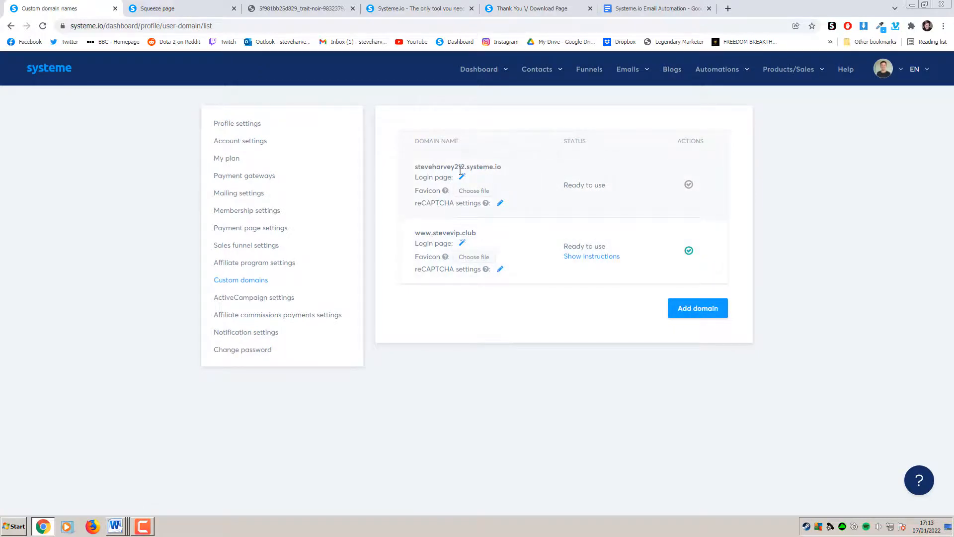
drag(466, 168, 423, 169)
View Namecheap's Domain List with affiliate23.com and the other registered domains
click(484, 165)
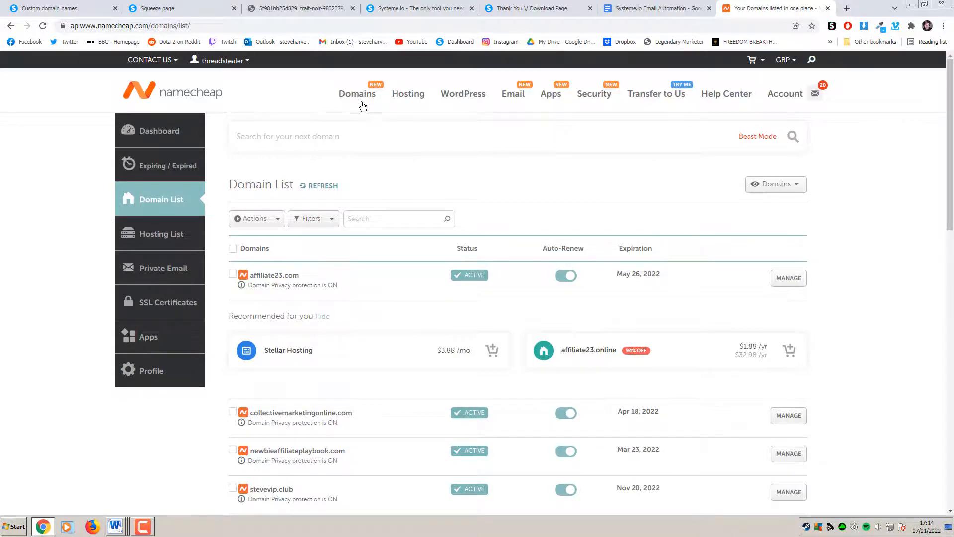
mouse_move(360, 102)
click(89, 10)
click(671, 302)
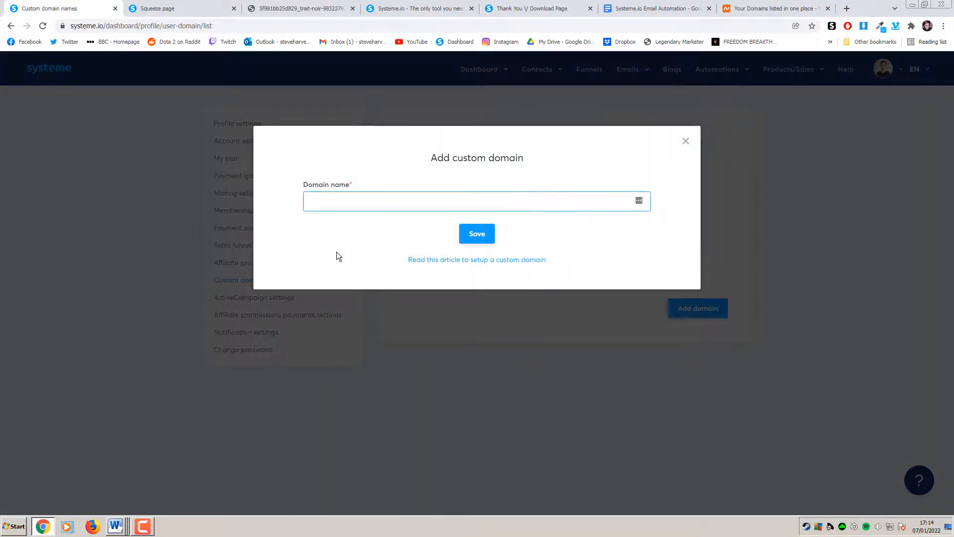
text(www.affiliate23.com)
click(478, 235)
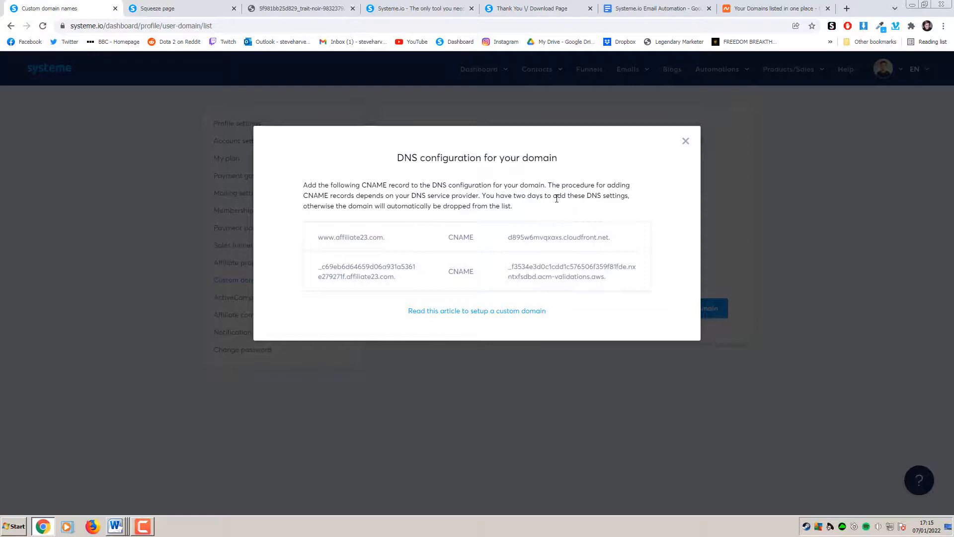
click(761, 14)
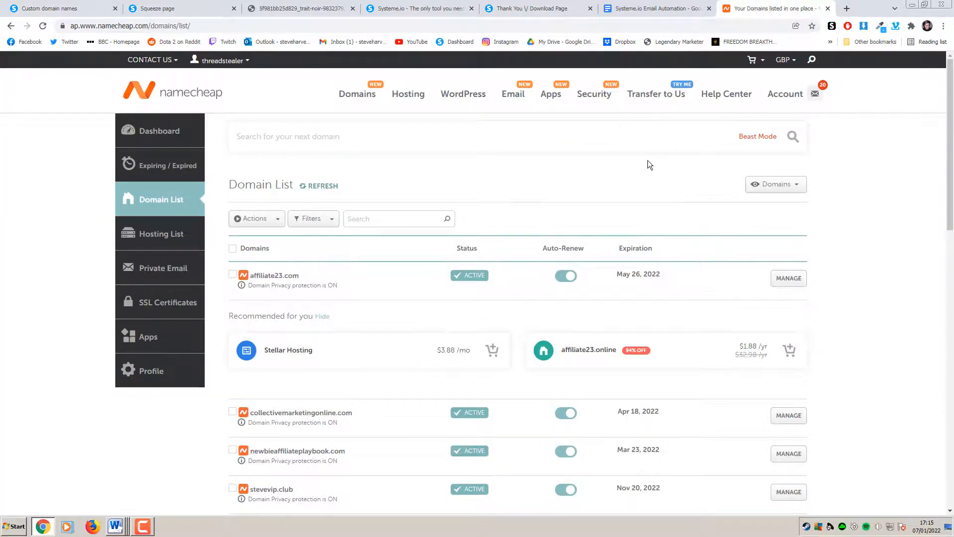
Delete the www CNAME and URL Redirect host records from affiliate23.com's Advanced DNS
click(789, 278)
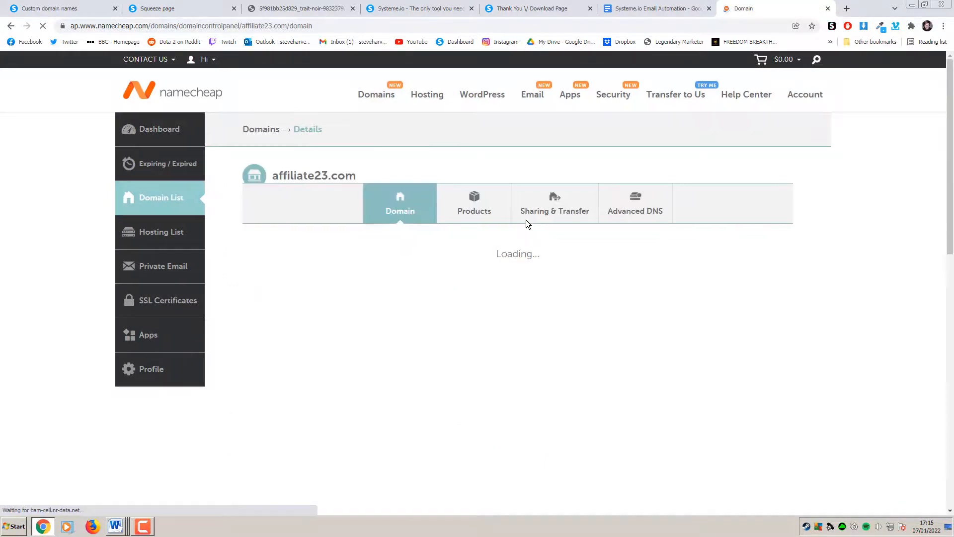
click(630, 216)
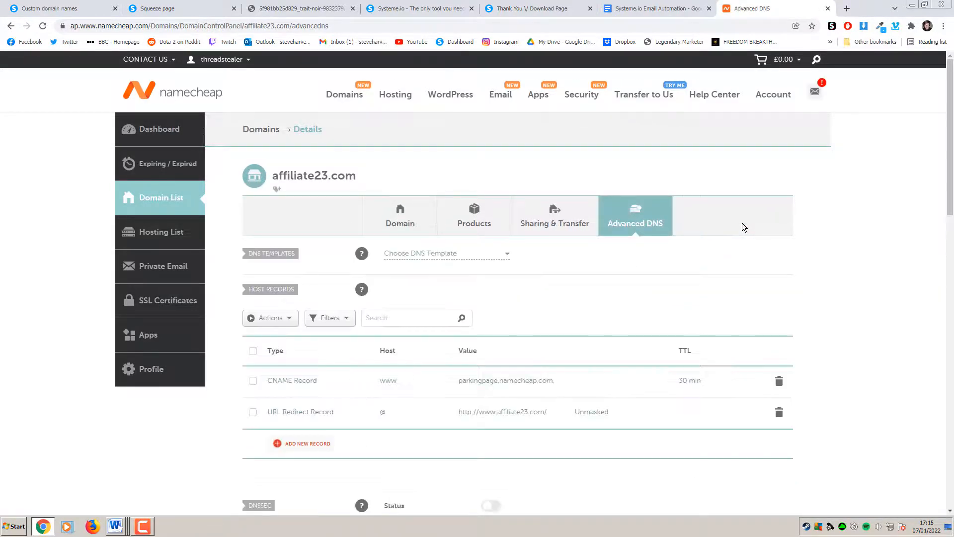
scroll(692, 238, down, 3)
scroll(436, 245, up, 1)
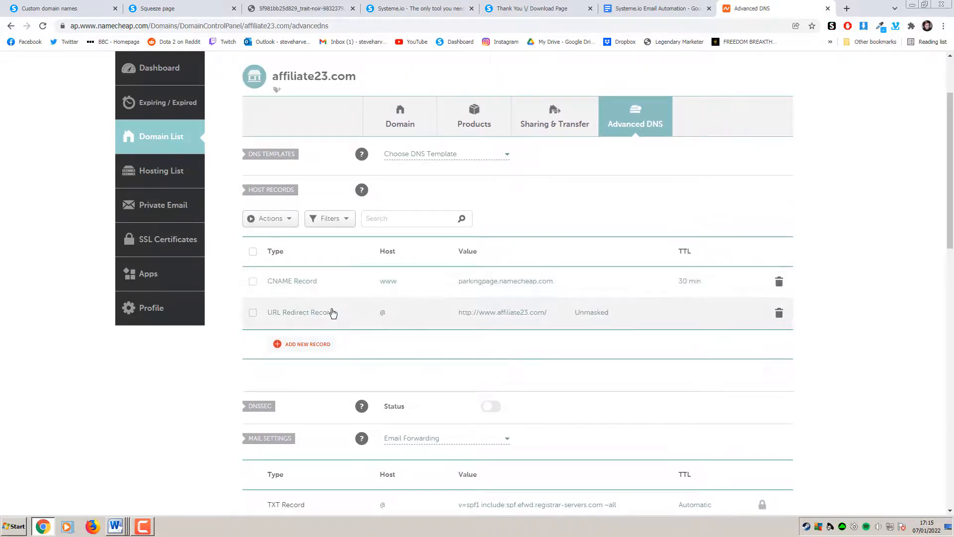
click(787, 284)
click(737, 333)
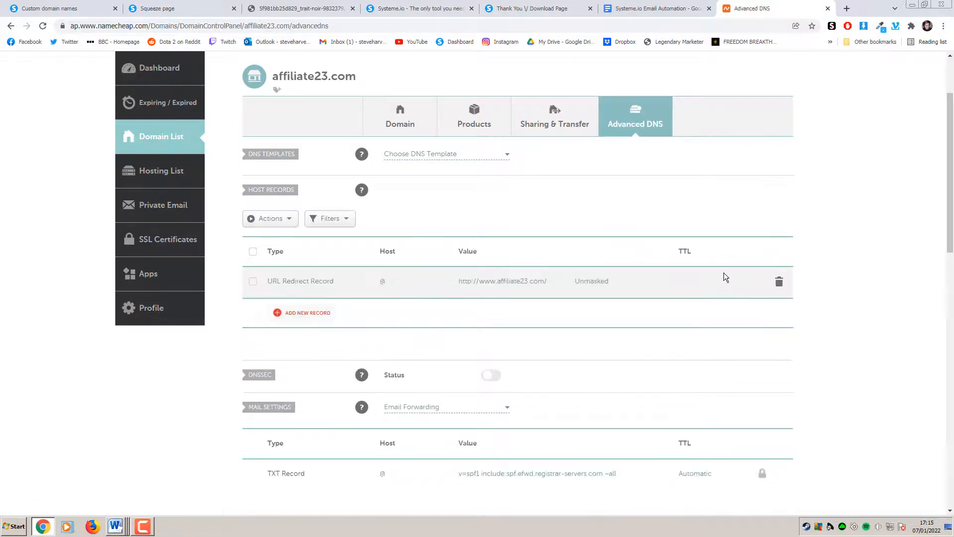
click(779, 282)
click(734, 327)
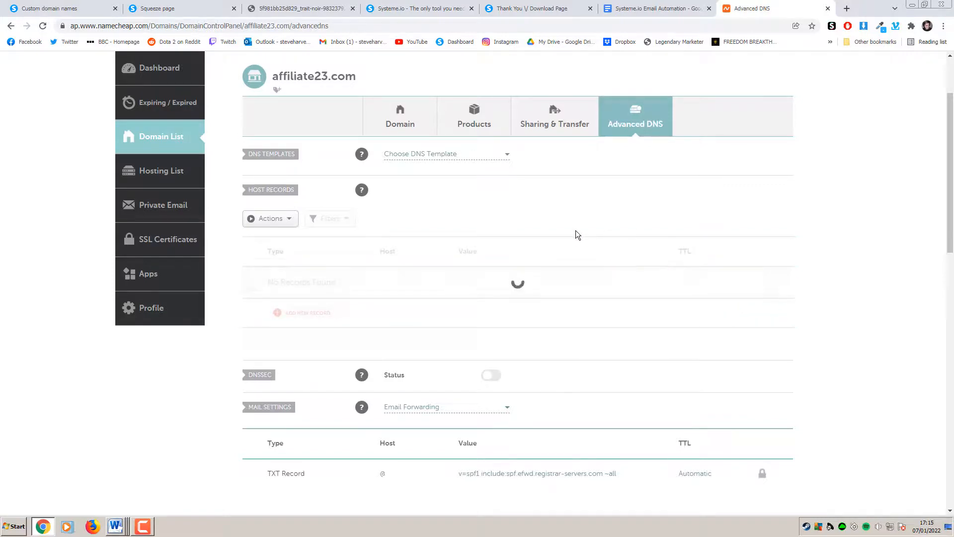
Copy the first CNAME target from Systeme.io and start a new Namecheap host record
click(90, 9)
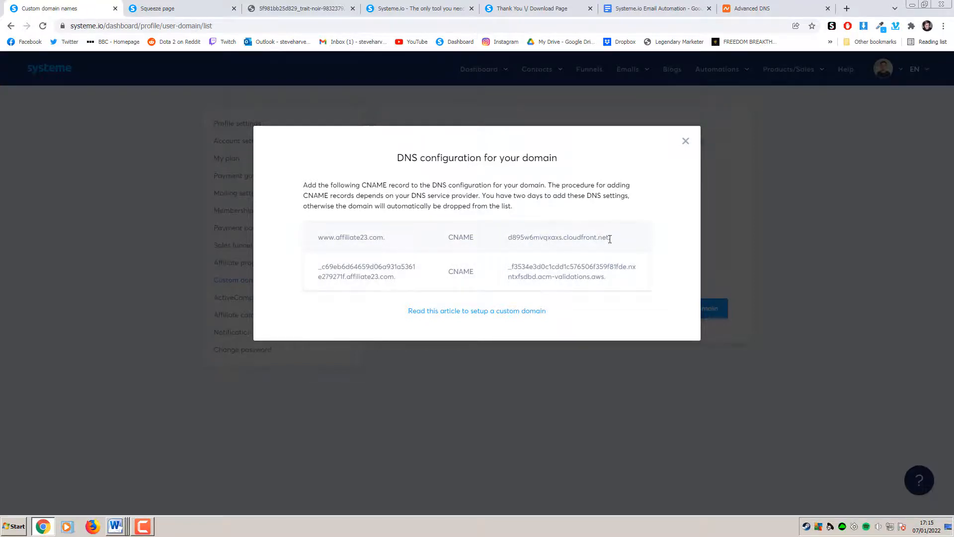
drag(620, 237, 510, 241)
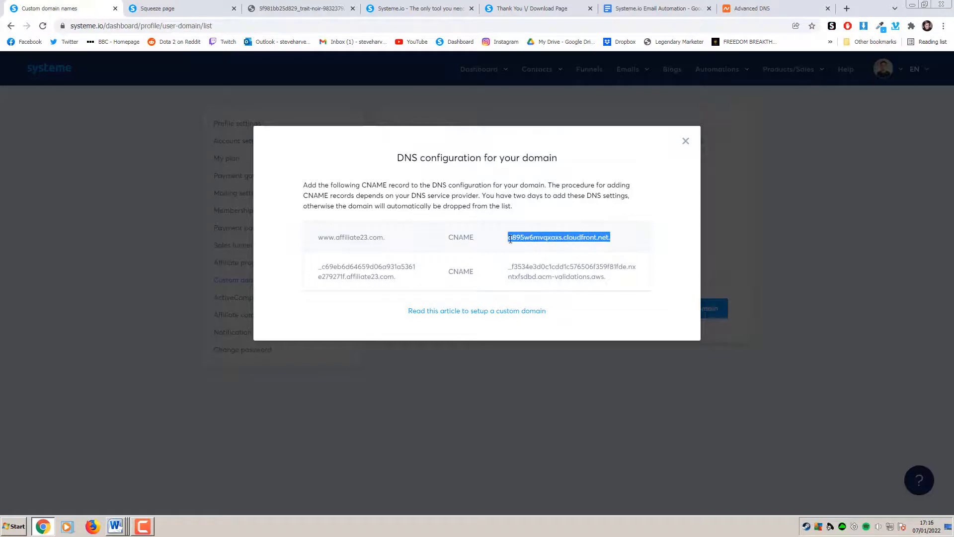
click(593, 232)
drag(622, 238, 511, 241)
click(612, 239)
drag(612, 237, 507, 238)
click(745, 9)
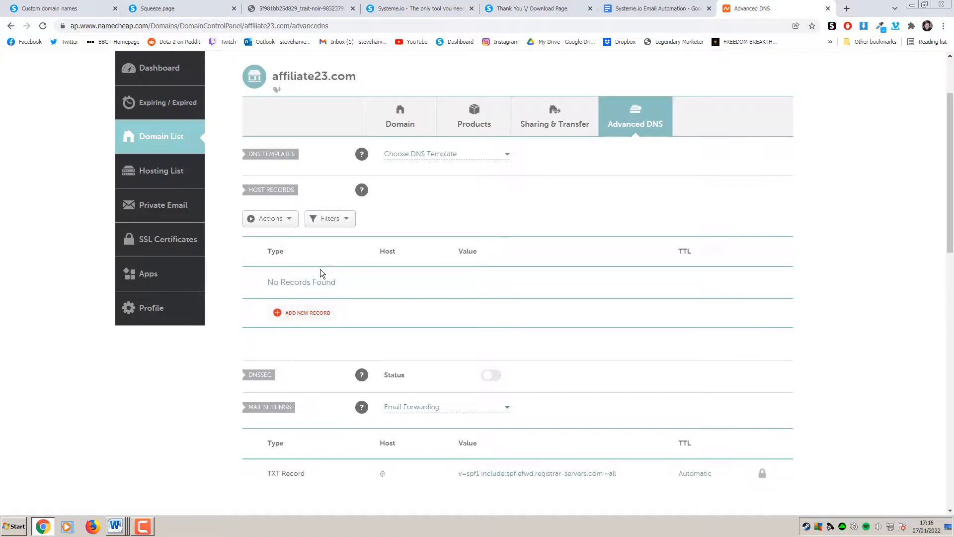
click(311, 314)
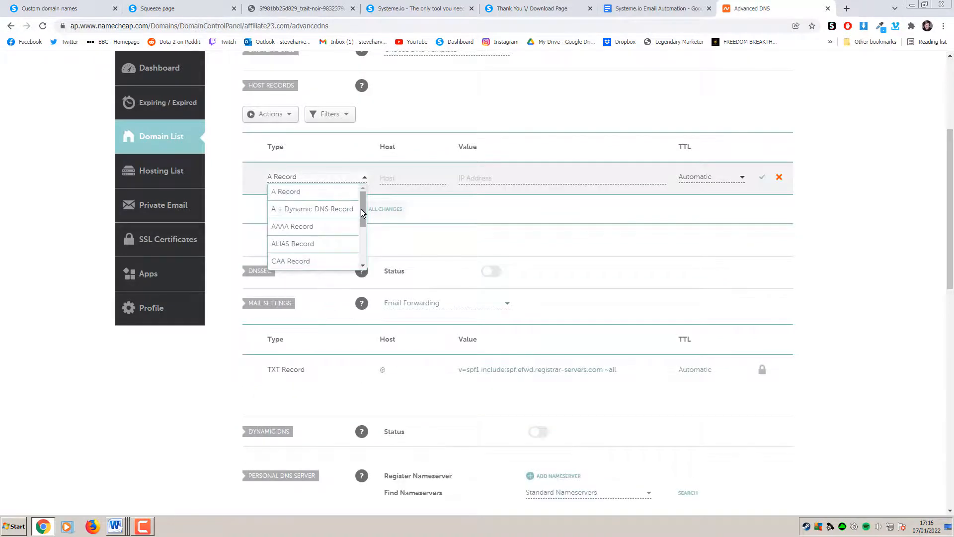
Make the new record a CNAME with value d895w6mvqxaxs.cloudfront.net
drag(361, 208, 360, 228)
click(343, 234)
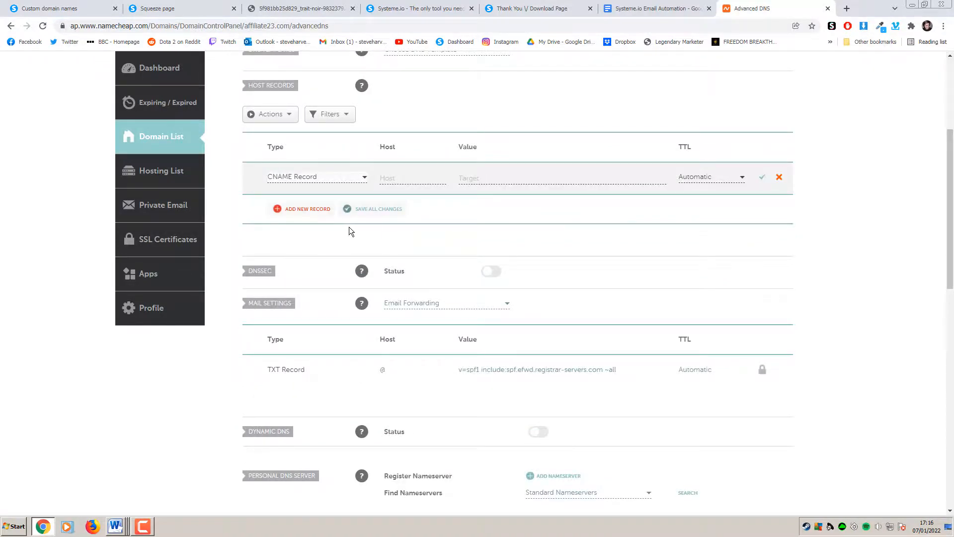
click(499, 177)
text(d895w6mvqaxs.cloudfront.net.)
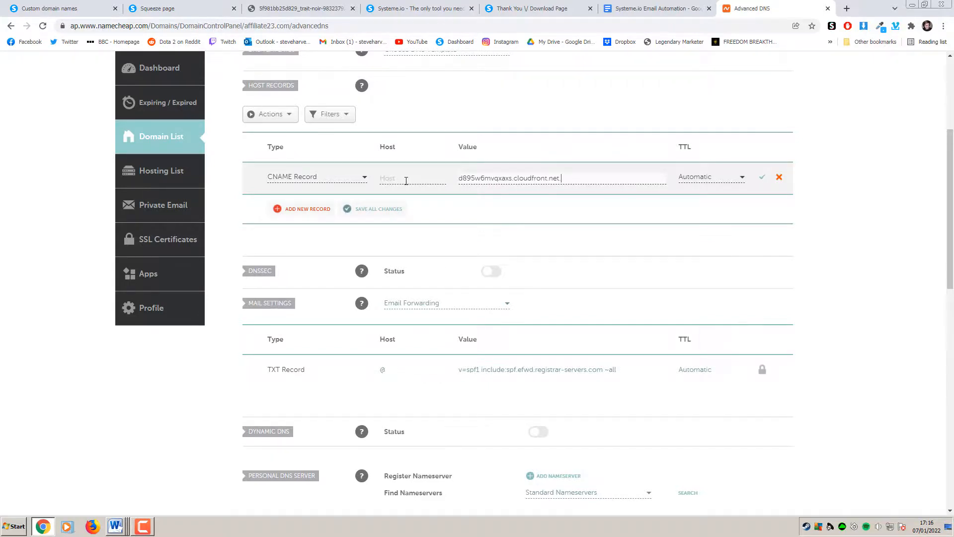
Set the CNAME record's host to www and save it
click(50, 9)
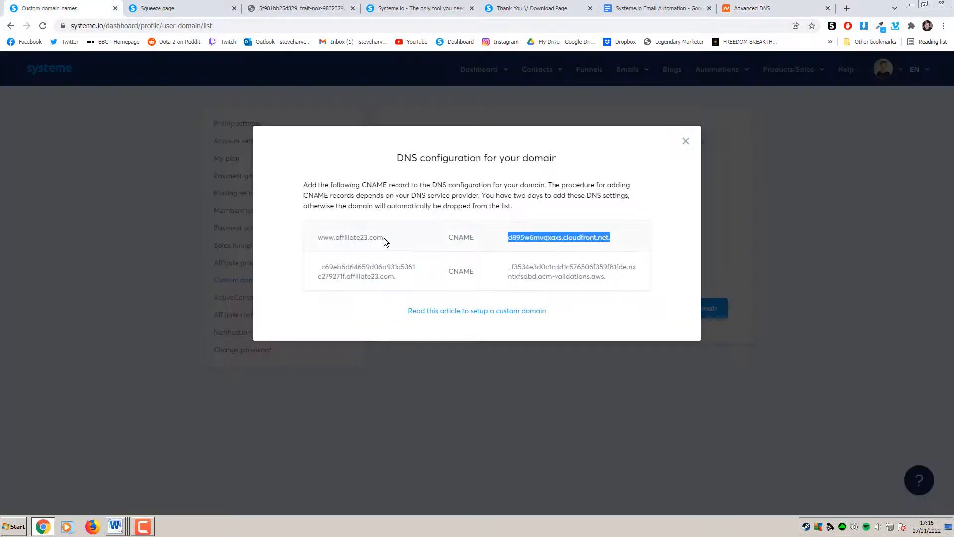
click(762, 6)
click(409, 178)
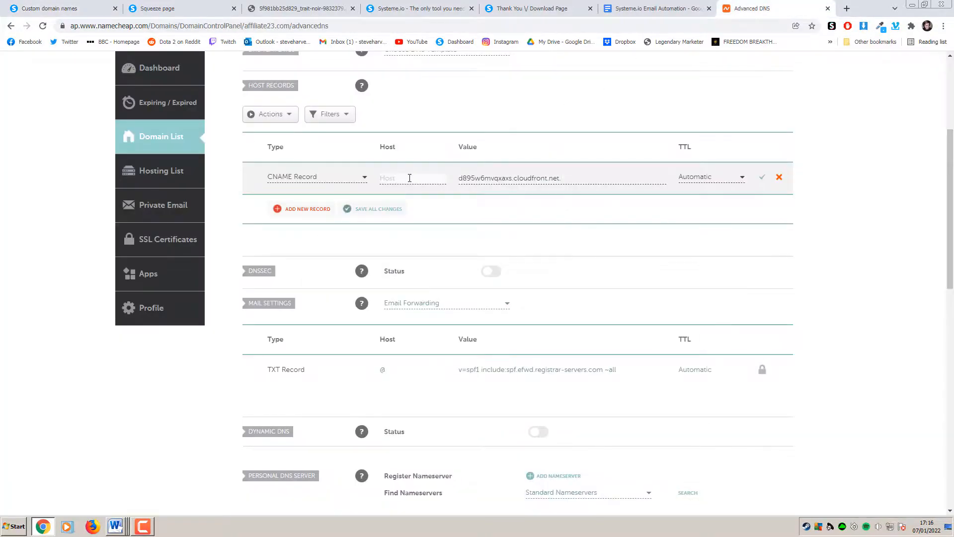
text(www)
click(763, 180)
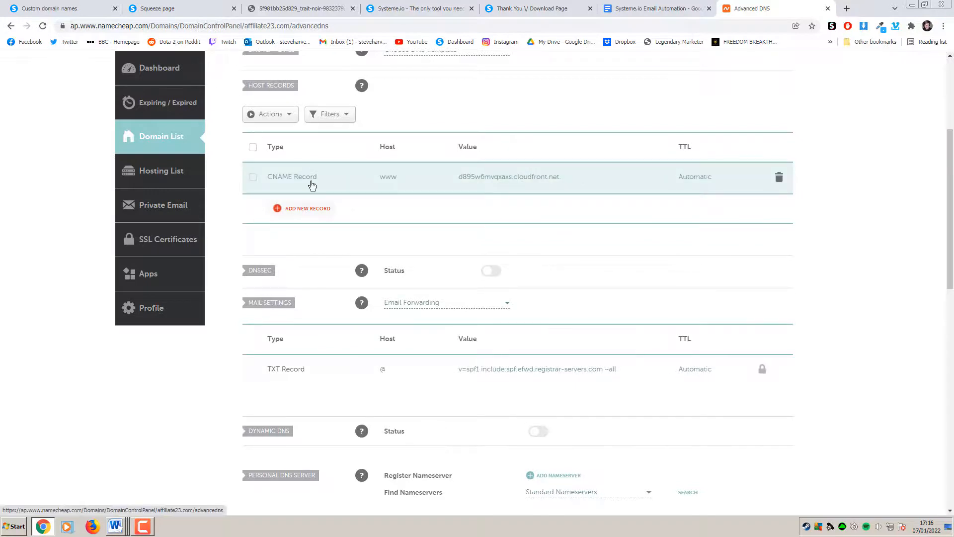
click(313, 208)
Add a second CNAME record with the acm-validations.aws target copied from Systeme.io
scroll(320, 286, down, 2)
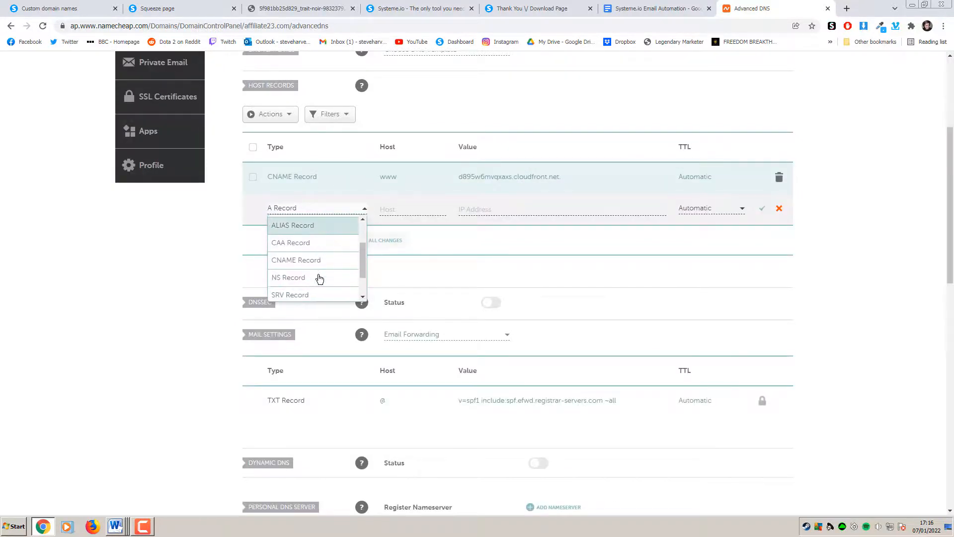
click(319, 262)
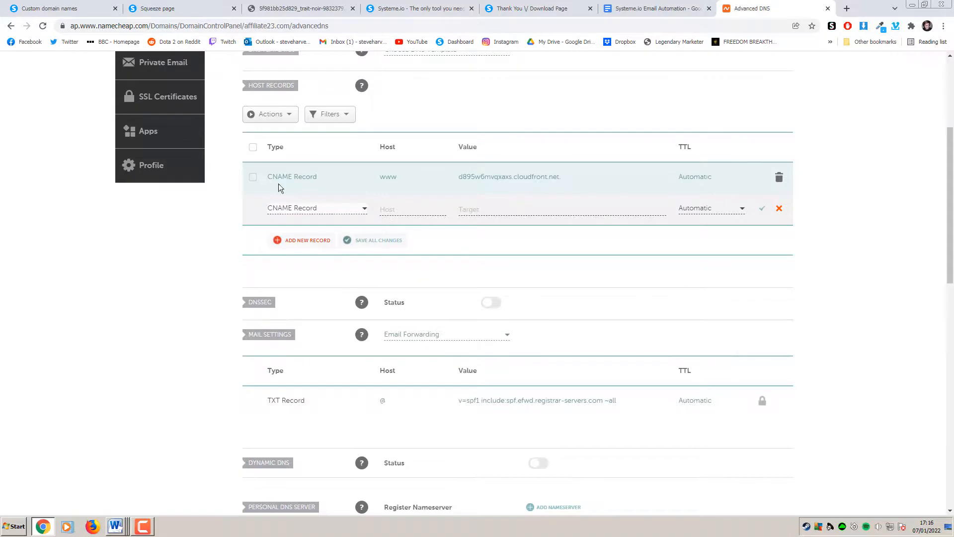
click(75, 10)
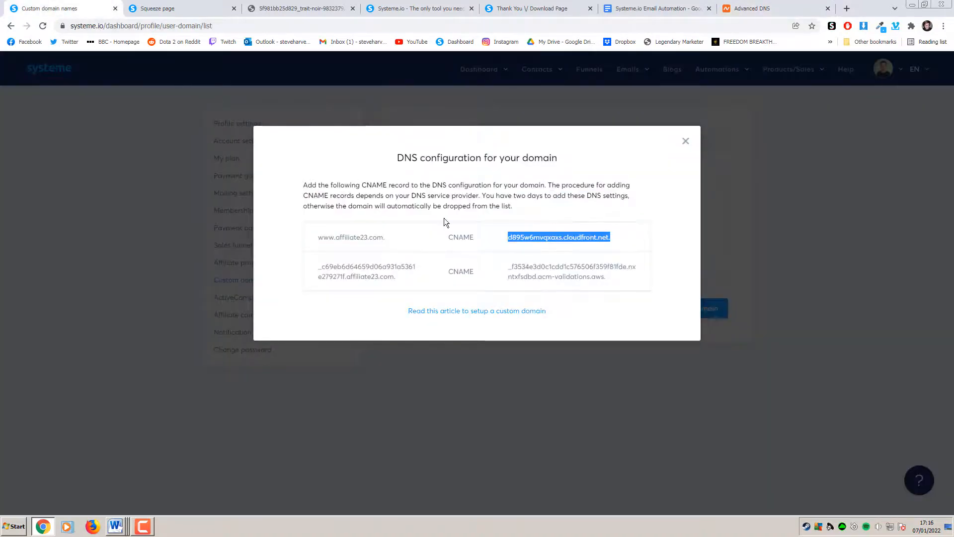
drag(617, 276, 509, 265)
key(ctrl+c)
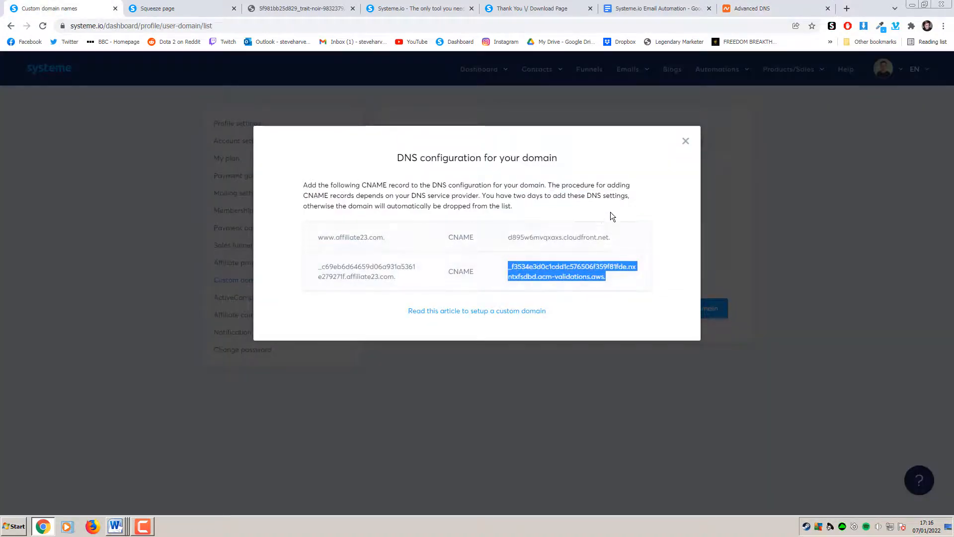
click(755, 9)
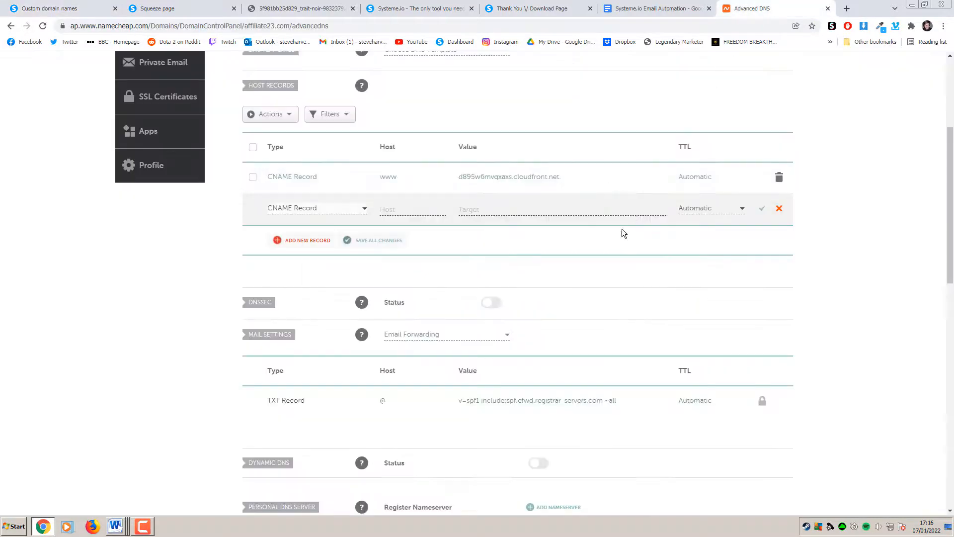
click(503, 213)
key(ctrl+v)
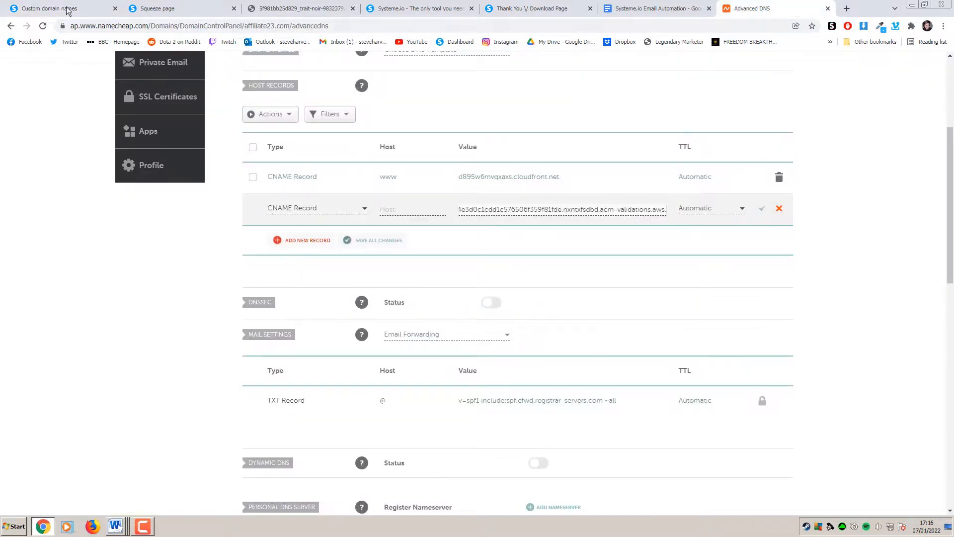
Paste the long validation host into the record, save it, and close Systeme.io's DNS instructions
click(68, 10)
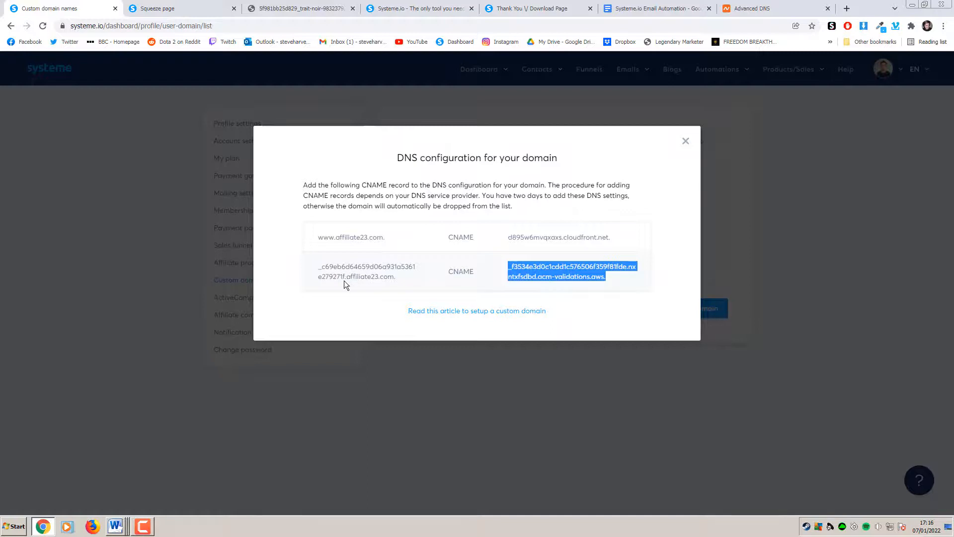
click(573, 250)
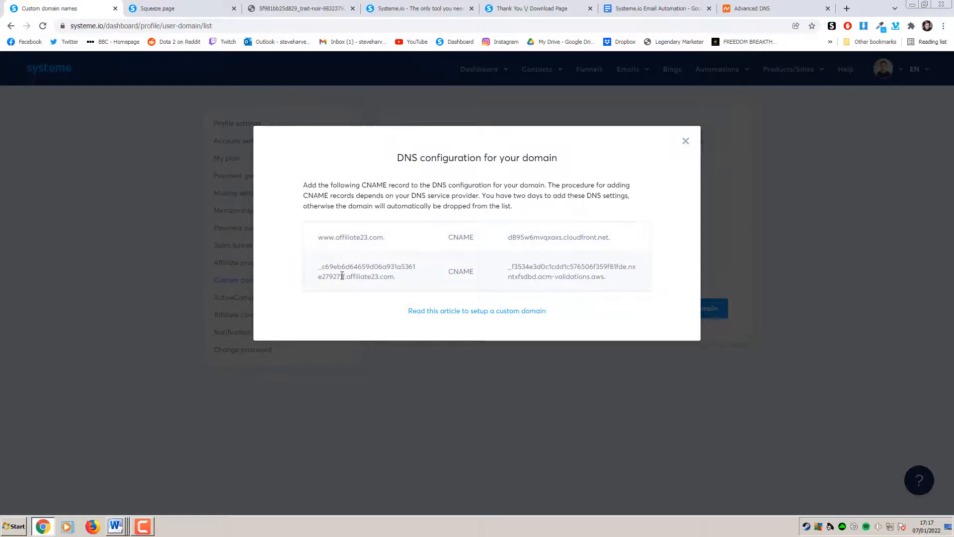
mouse_move(325, 277)
mouse_down()
mouse_move(343, 279)
mouse_move(318, 269)
mouse_up()
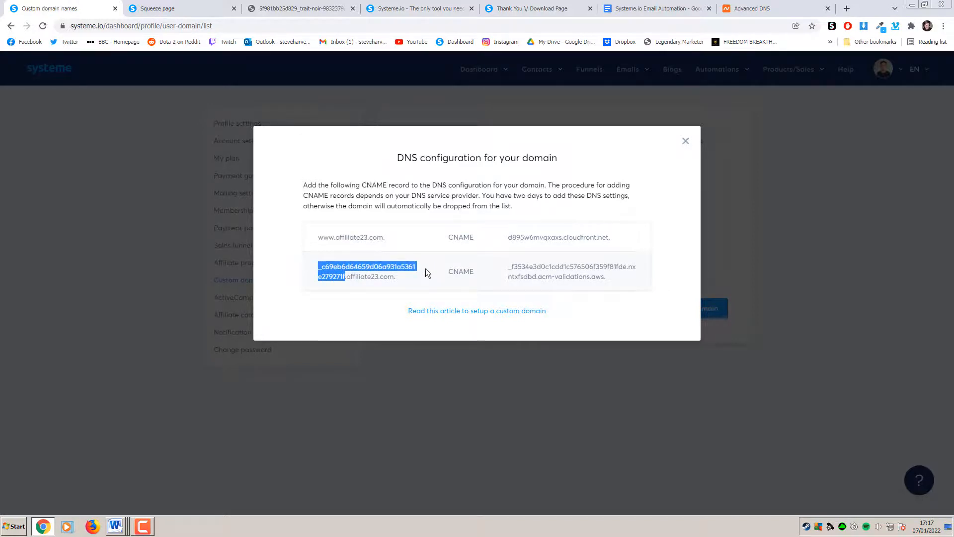
click(753, 9)
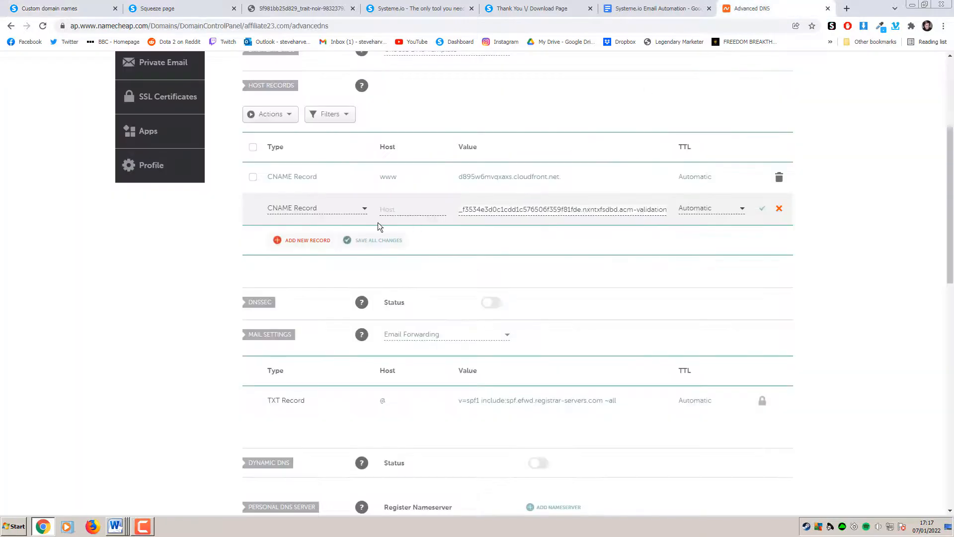
click(432, 209)
key(ctrl+v)
click(763, 210)
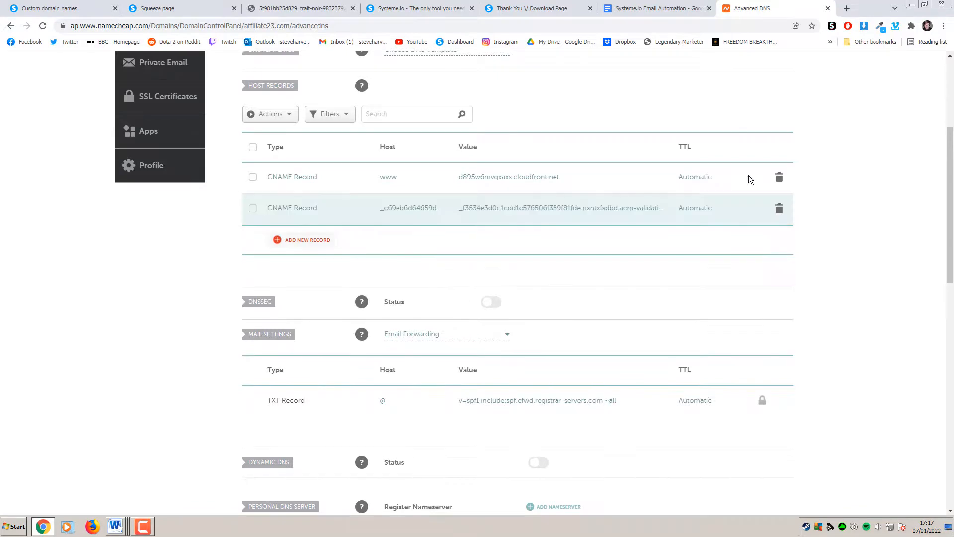
click(65, 9)
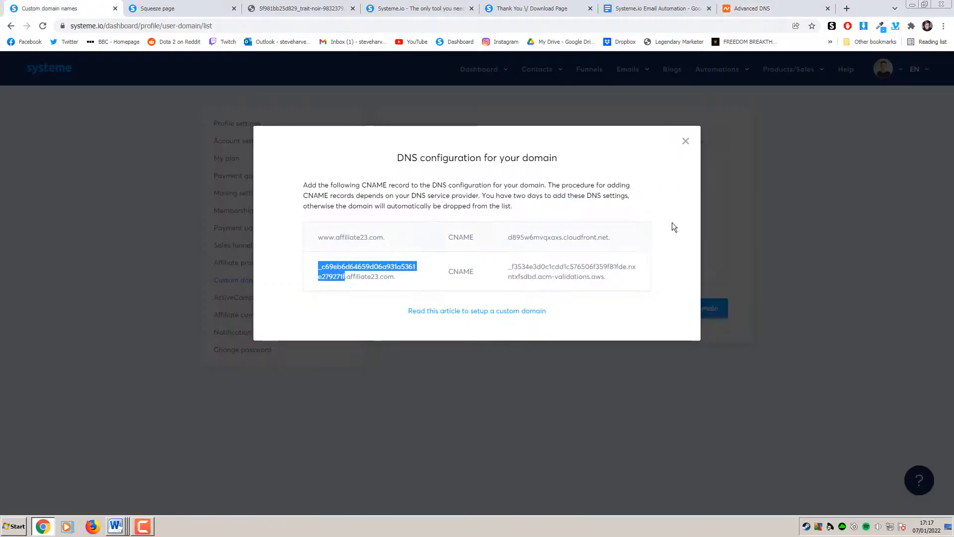
click(686, 141)
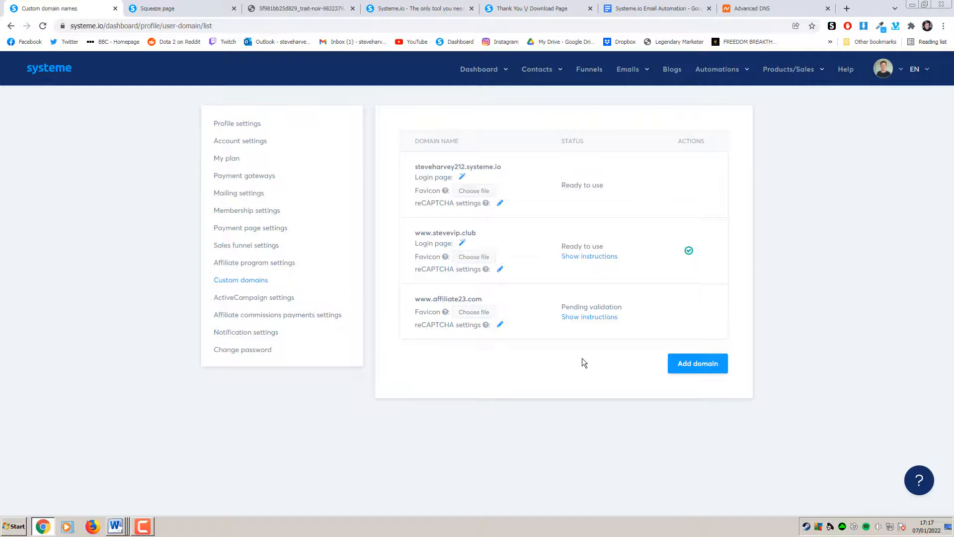
Check the saved records in Namecheap, then go to Systeme.io's funnels list
click(753, 8)
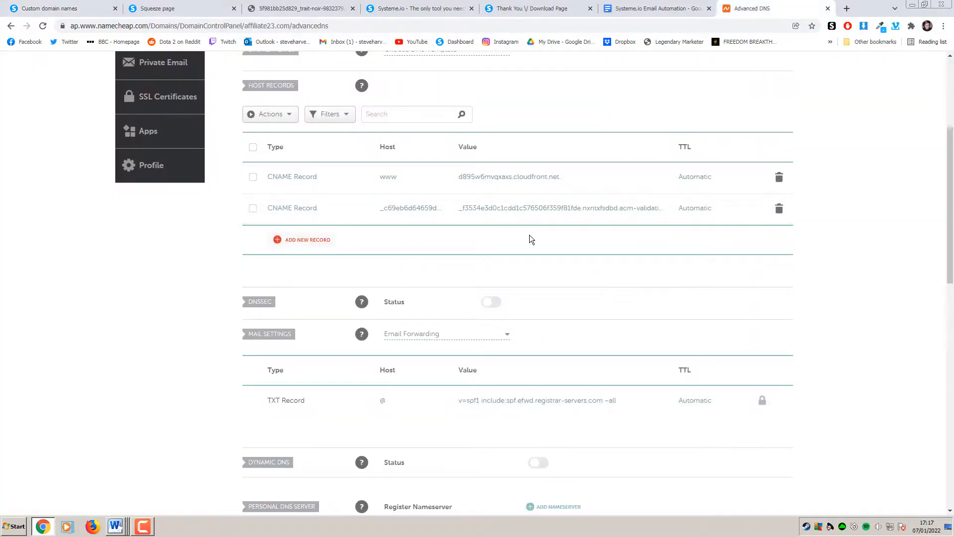
click(103, 8)
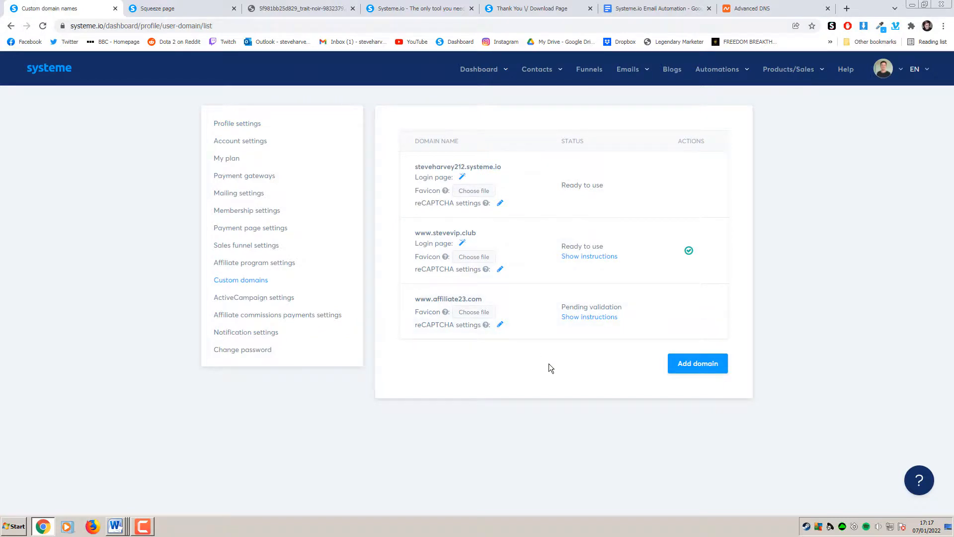
click(590, 75)
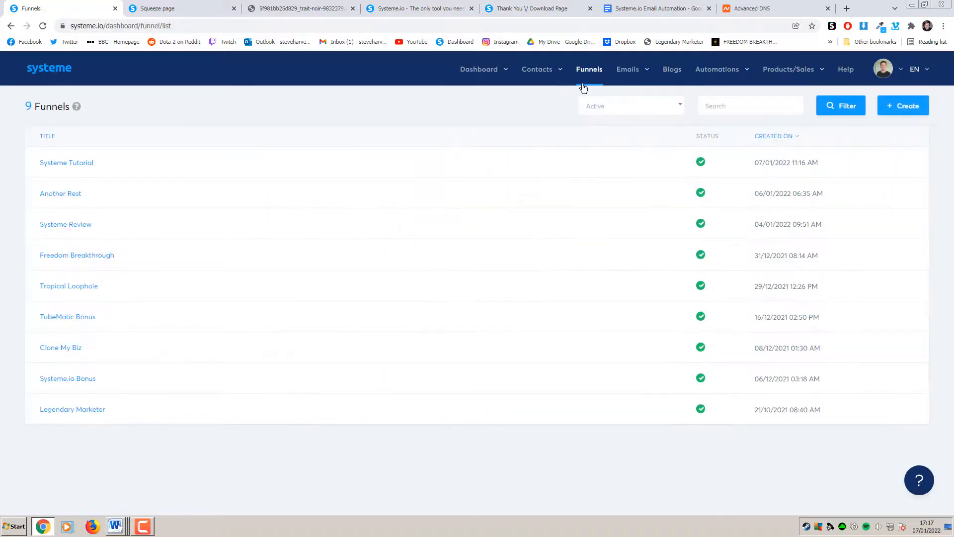
Look at the domain options available when creating a funnel, then cancel without creating one
click(70, 162)
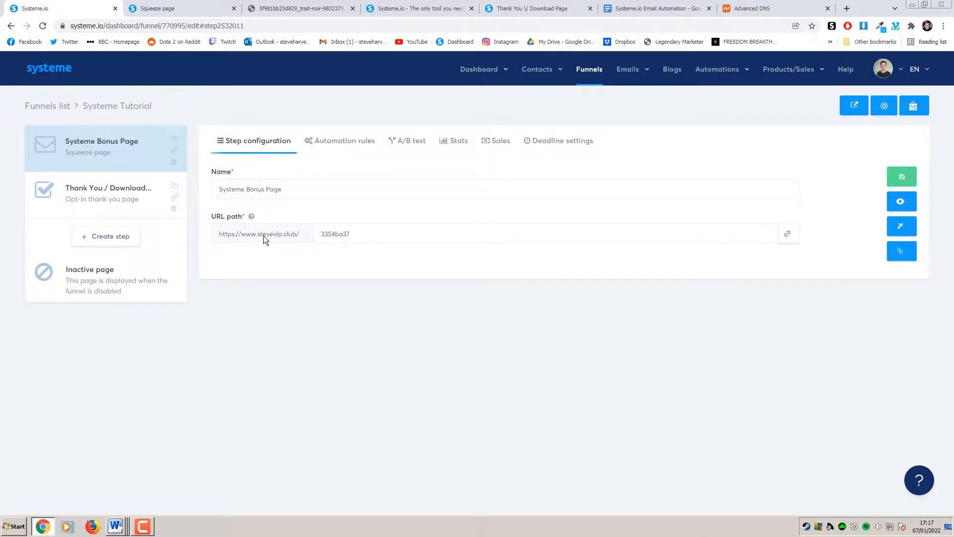
click(66, 106)
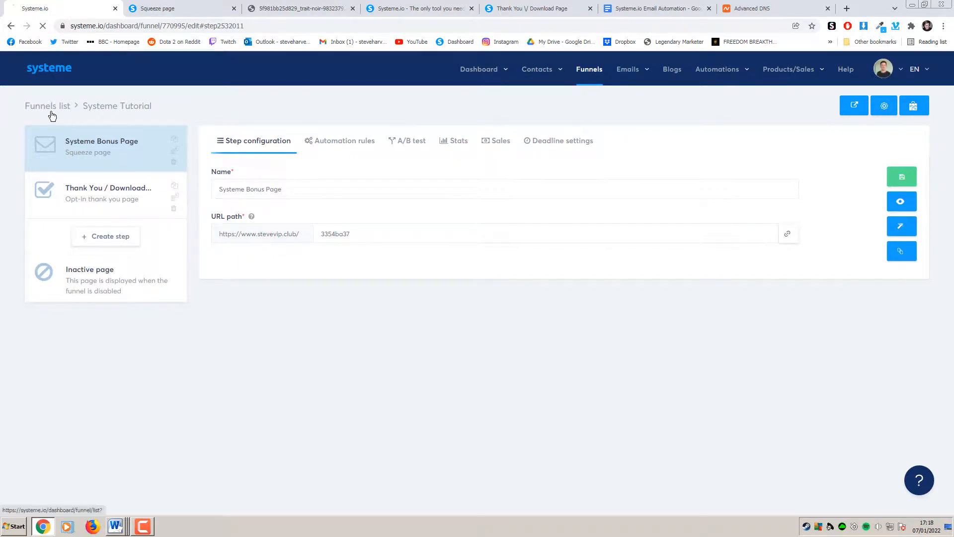
click(912, 108)
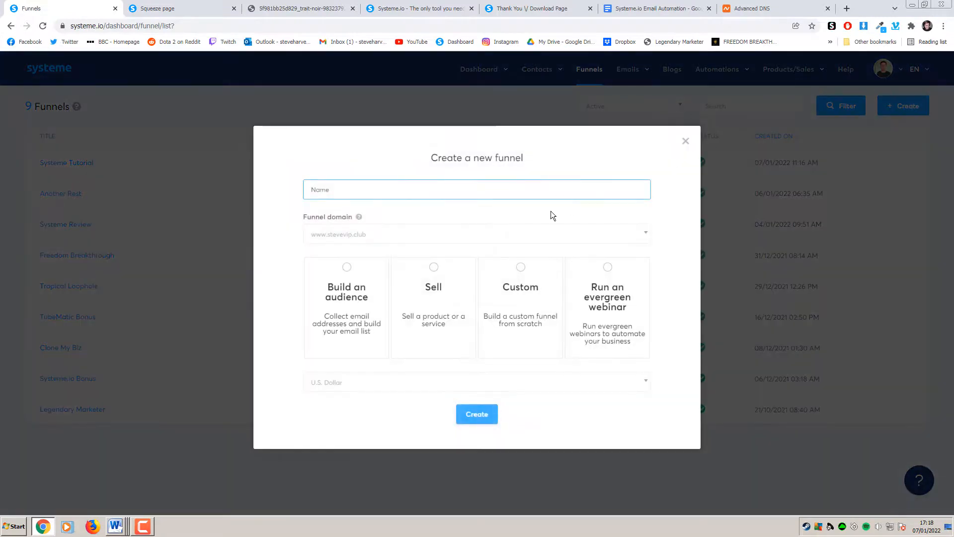
click(425, 239)
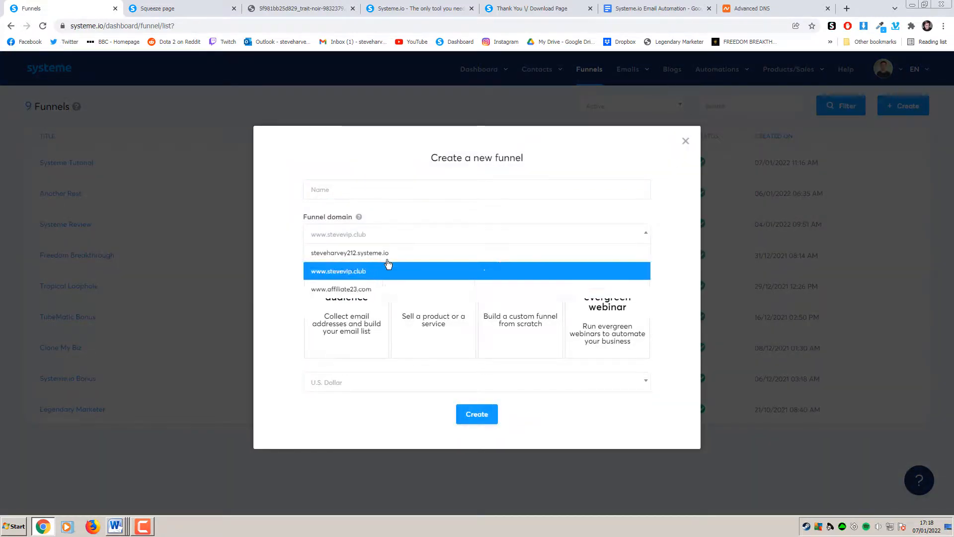
click(464, 204)
click(685, 144)
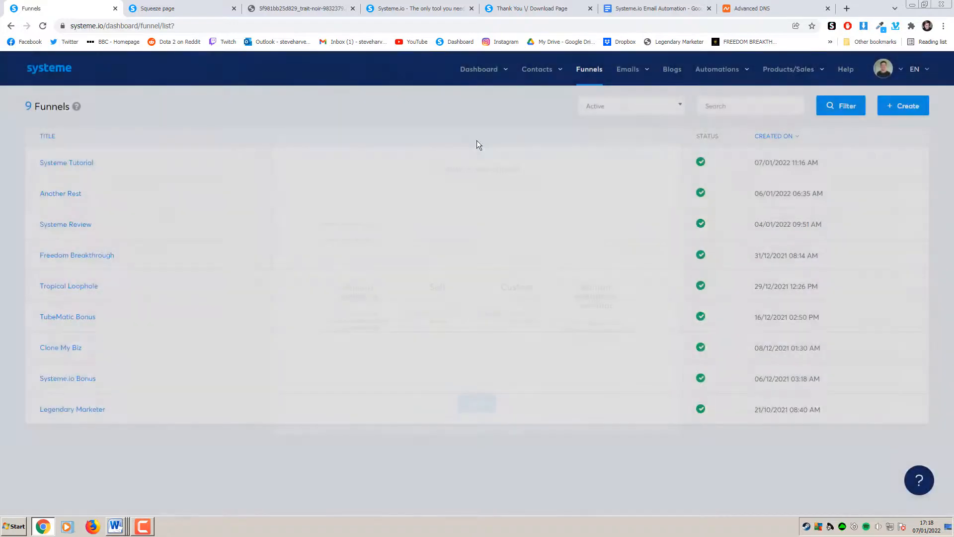
Change the Systeme Tutorial squeeze page's URL path to bonuses
click(413, 162)
double_click(362, 239)
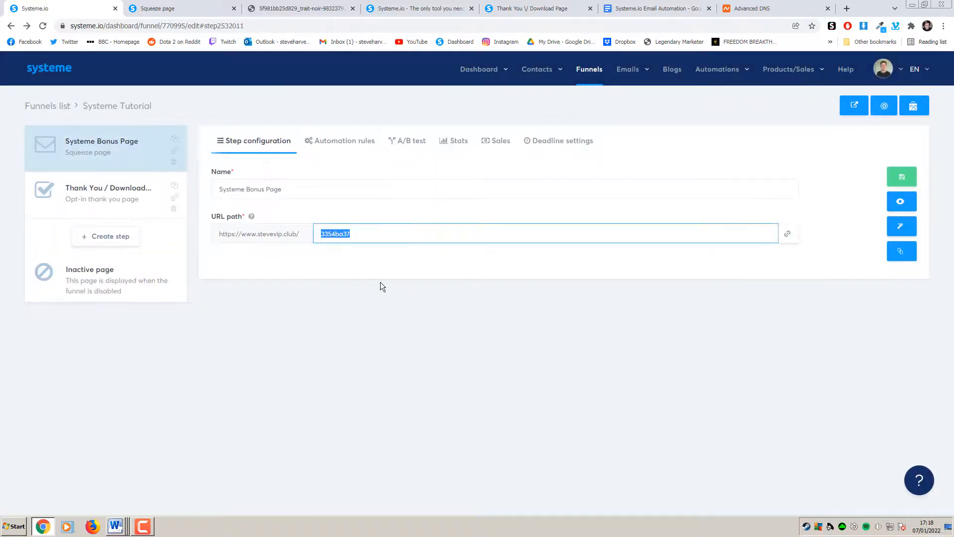
text(bonuses)
click(403, 306)
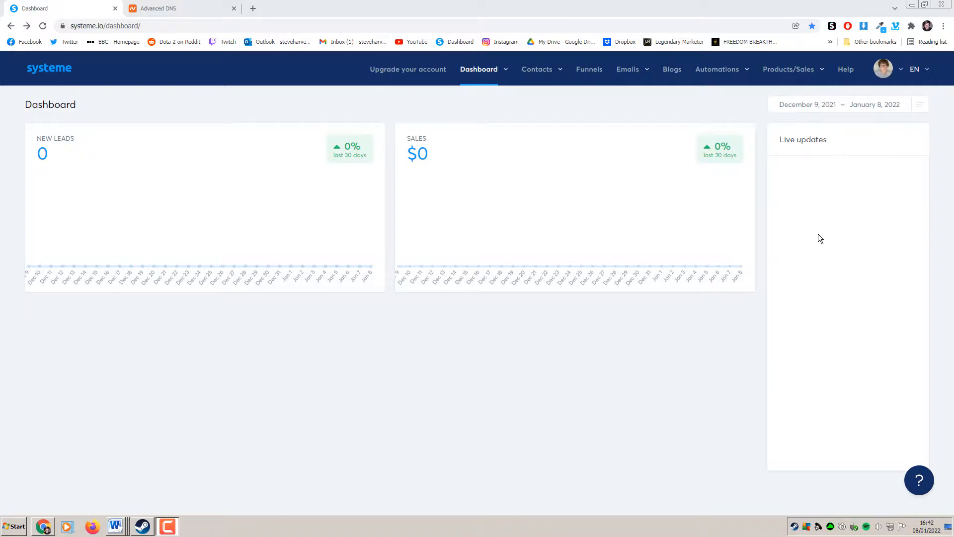
Go to Mailing settings through the avatar menu's account Settings
mouse_move(637, 74)
mouse_move(903, 72)
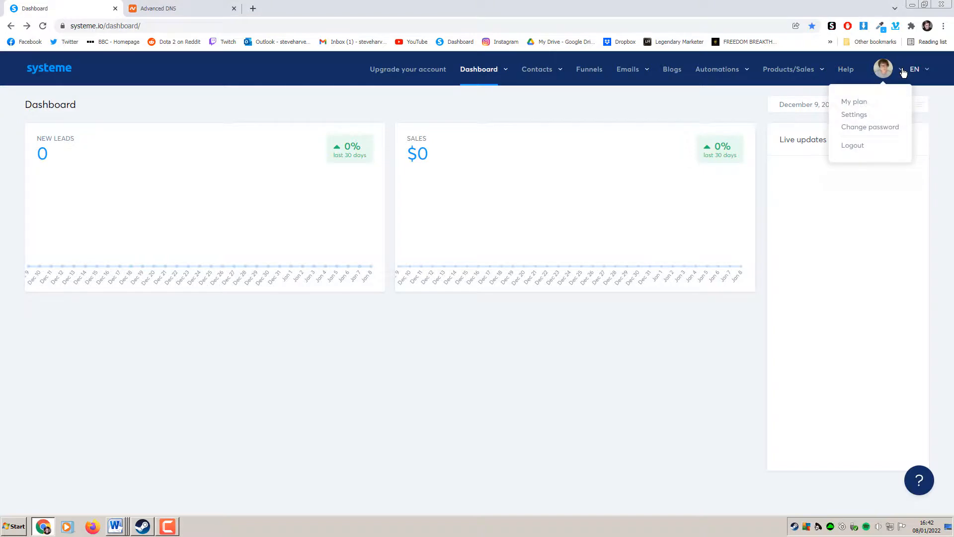
click(875, 114)
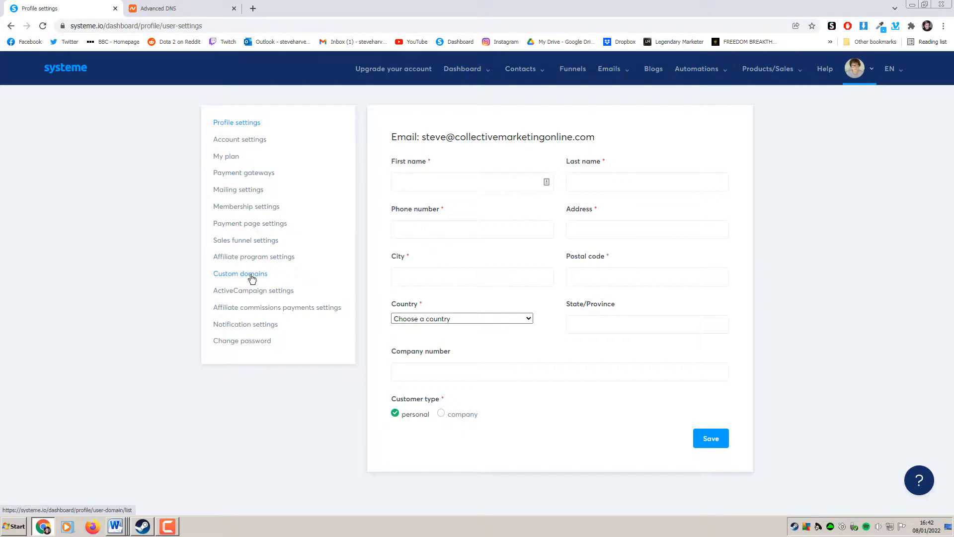
click(255, 193)
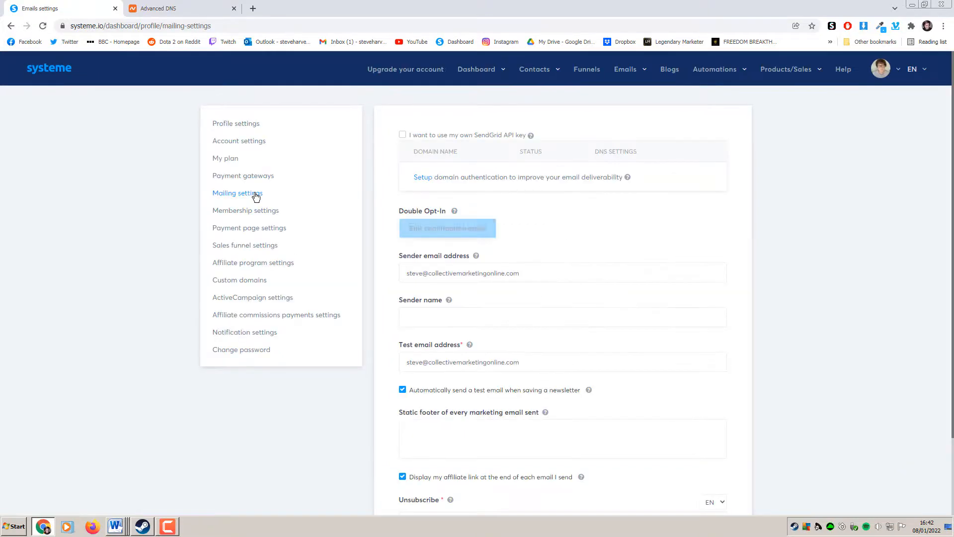
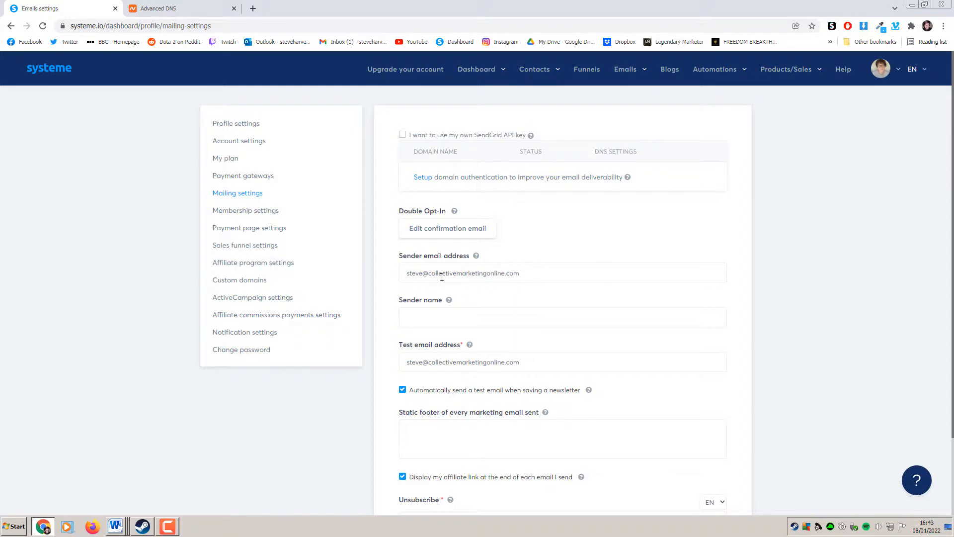
Enter a sender name and visit the sender email field, then clear the name again
click(444, 313)
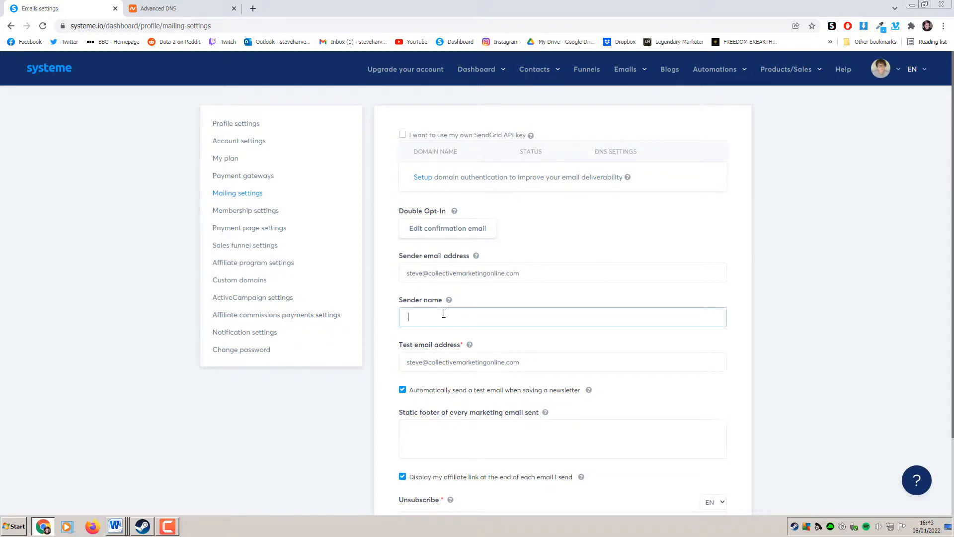
text(Steve)
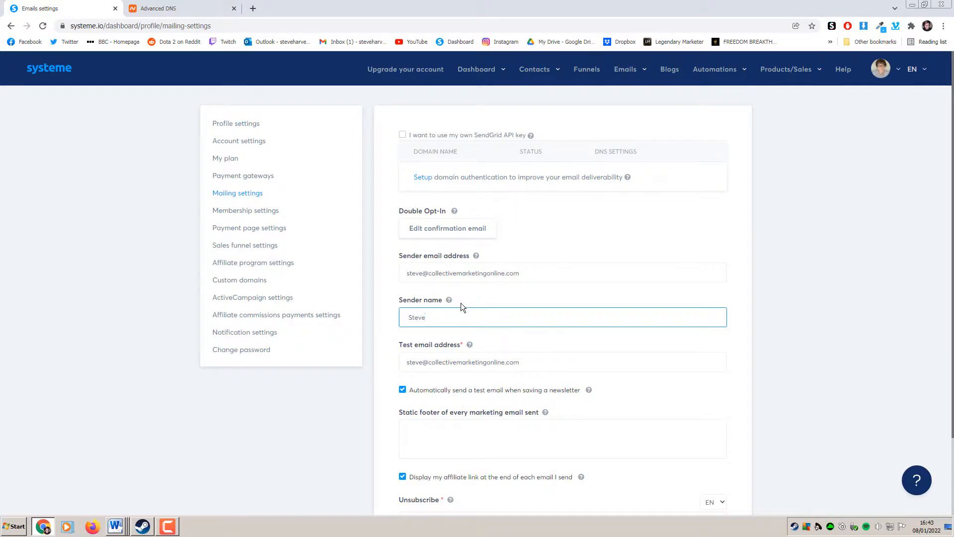
click(583, 279)
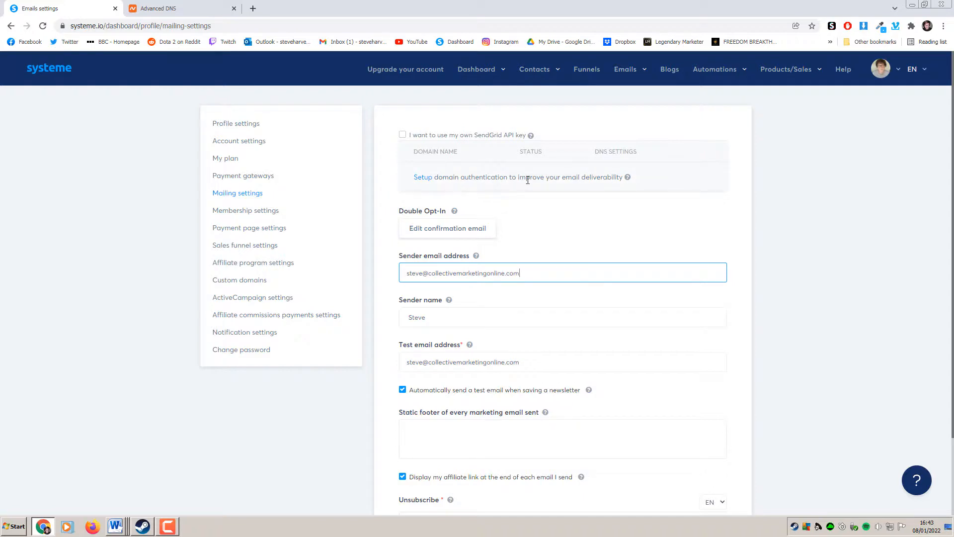
click(580, 198)
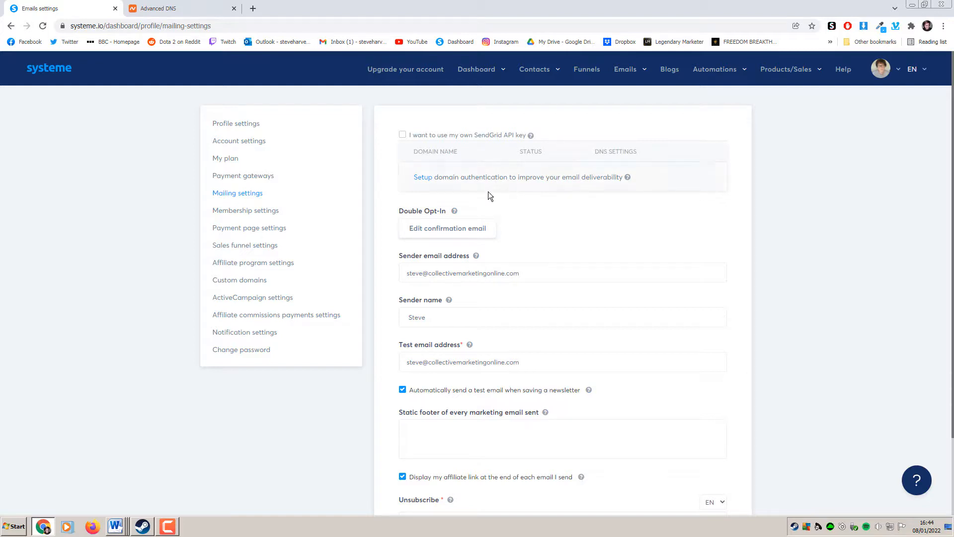
key(BackSpace)
key(BackSpace)
key(BackSpace)
key(BackSpace)
key(BackSpace)
Submit stevevipclub.com for domain authentication to get its CNAME records
click(424, 179)
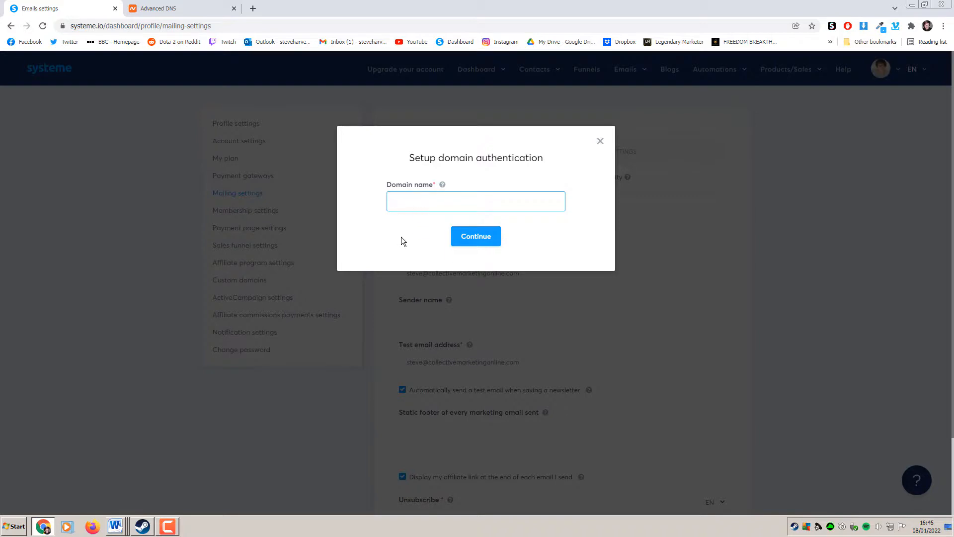
drag(416, 205, 377, 205)
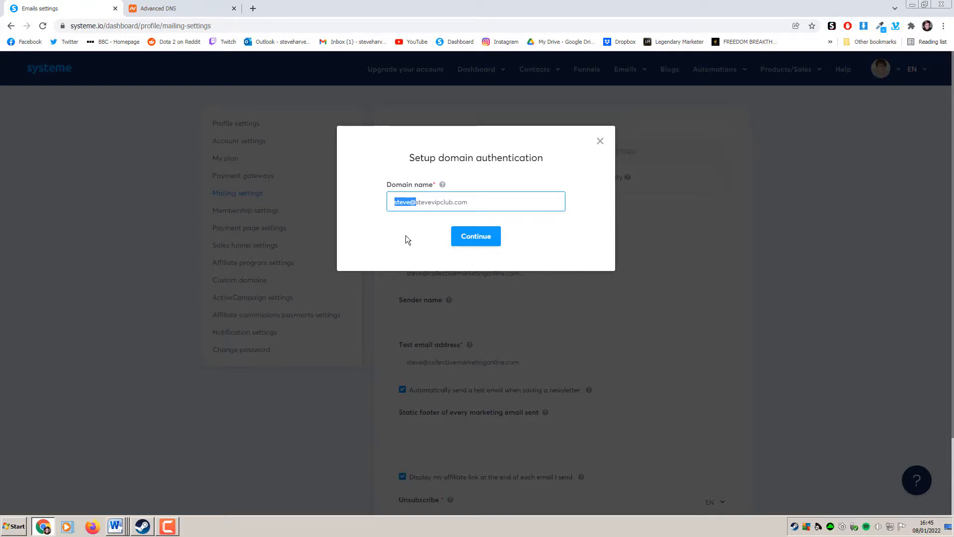
key(BackSpace)
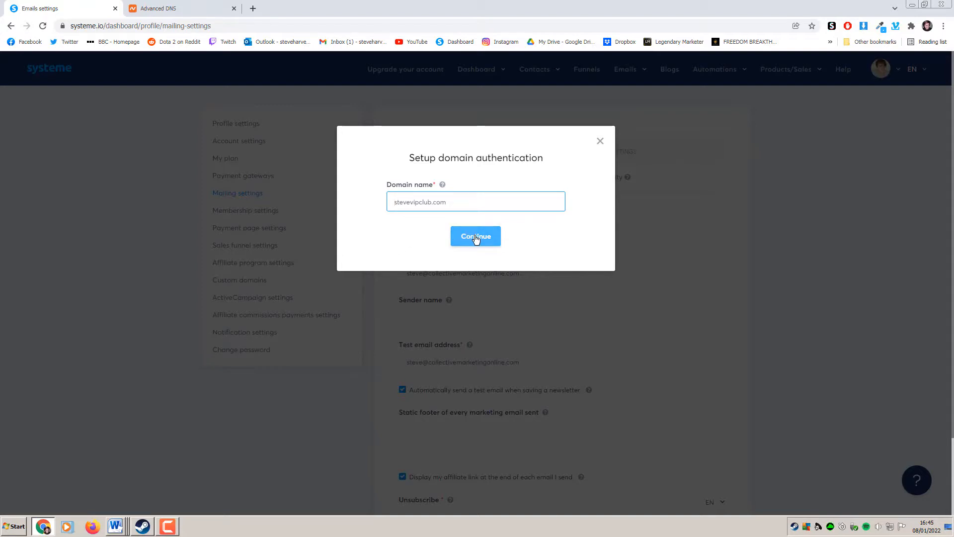
click(475, 238)
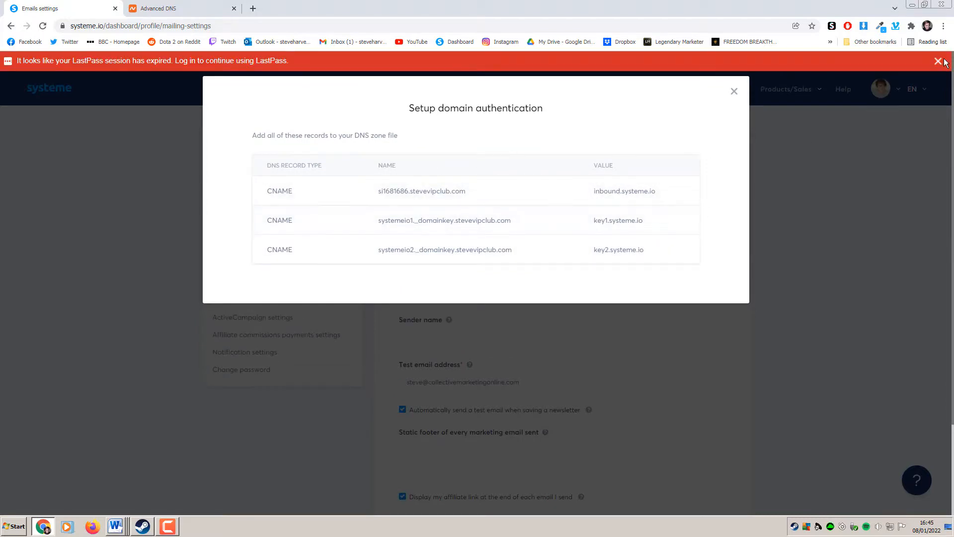
Compare the Systeme.io CNAME records with Namecheap's Advanced DNS host records
click(938, 61)
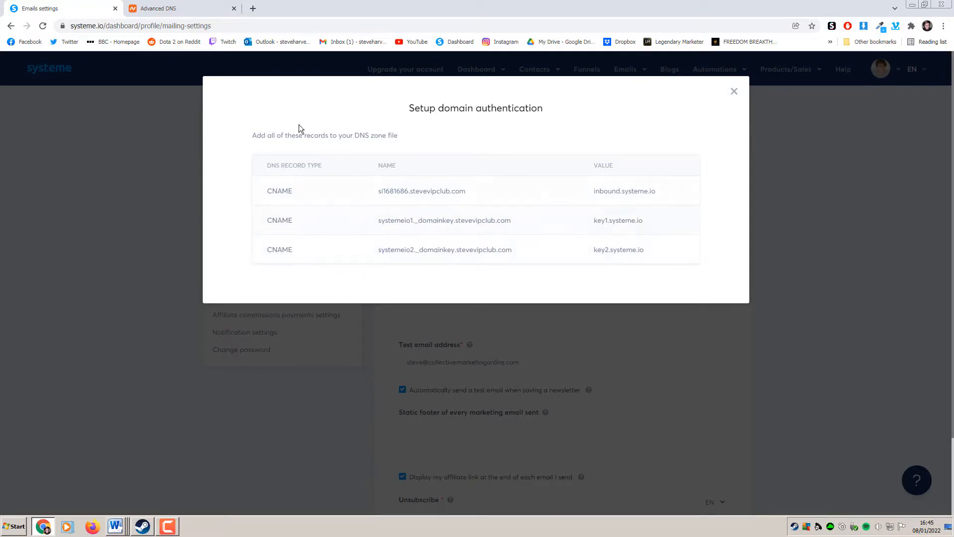
click(183, 12)
scroll(895, 253, down, 2)
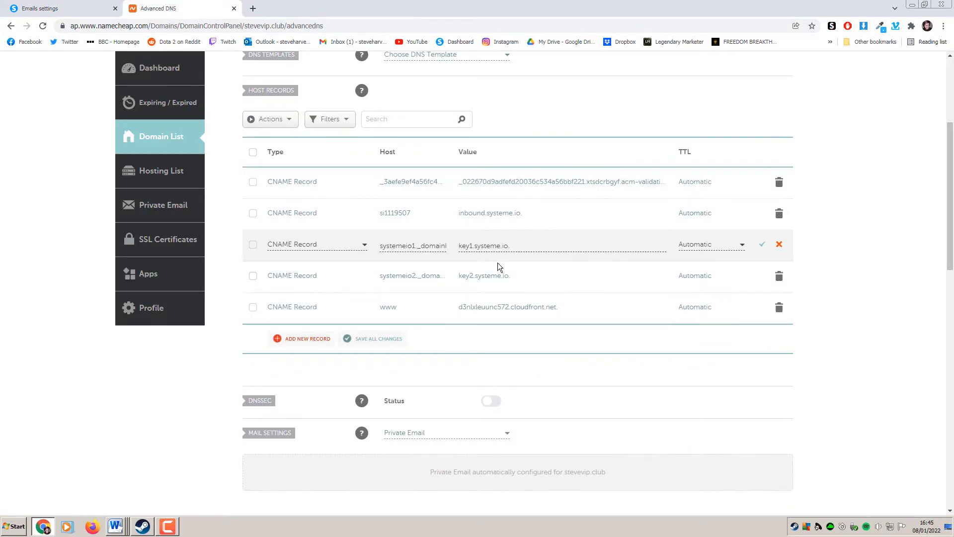
click(87, 6)
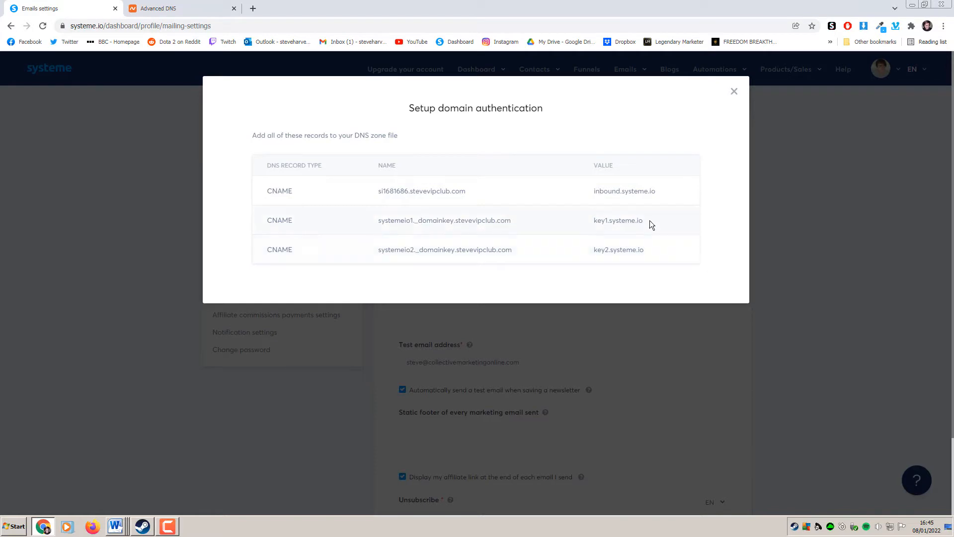
click(189, 9)
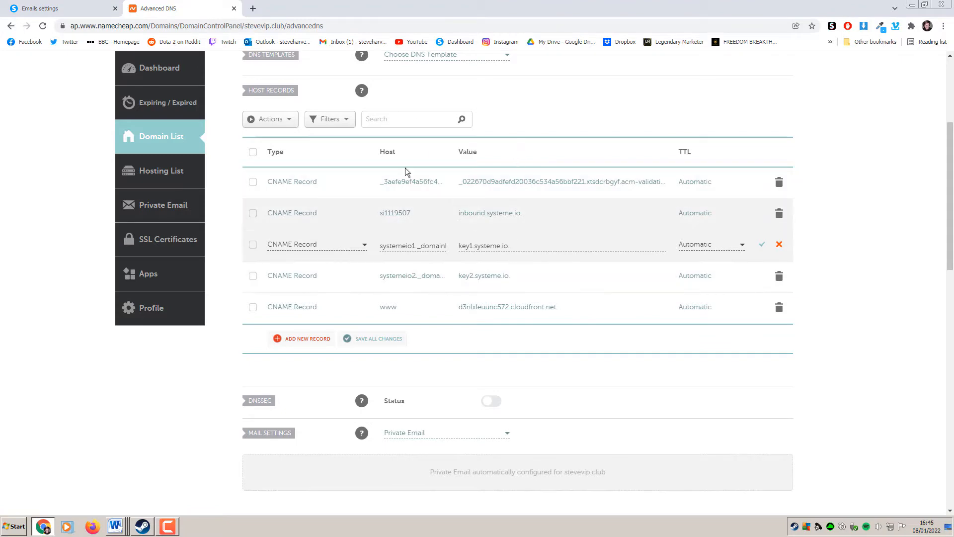
click(70, 8)
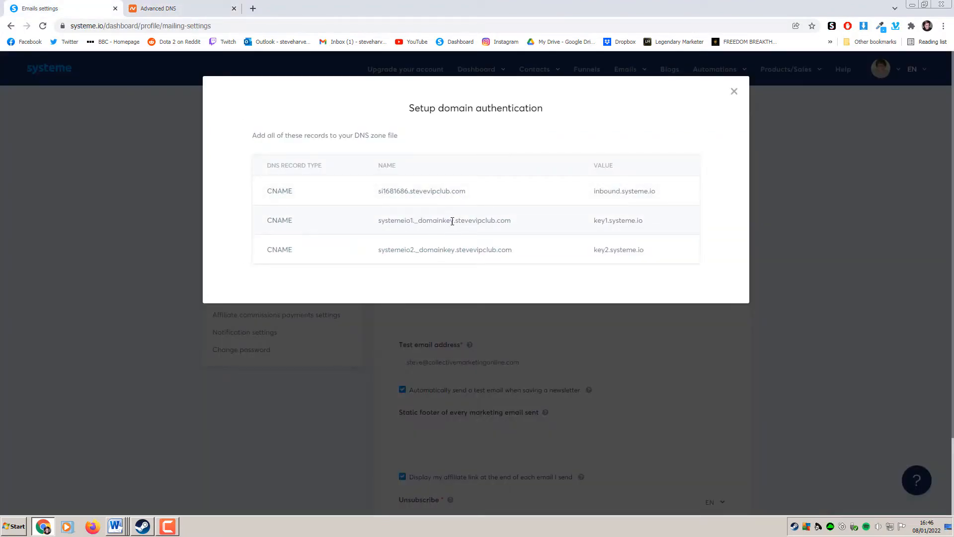
Check the systemeio1._domainkey, systemeio2._domainkey and si1681686 host names against Namecheap, then close the list
drag(452, 221, 373, 226)
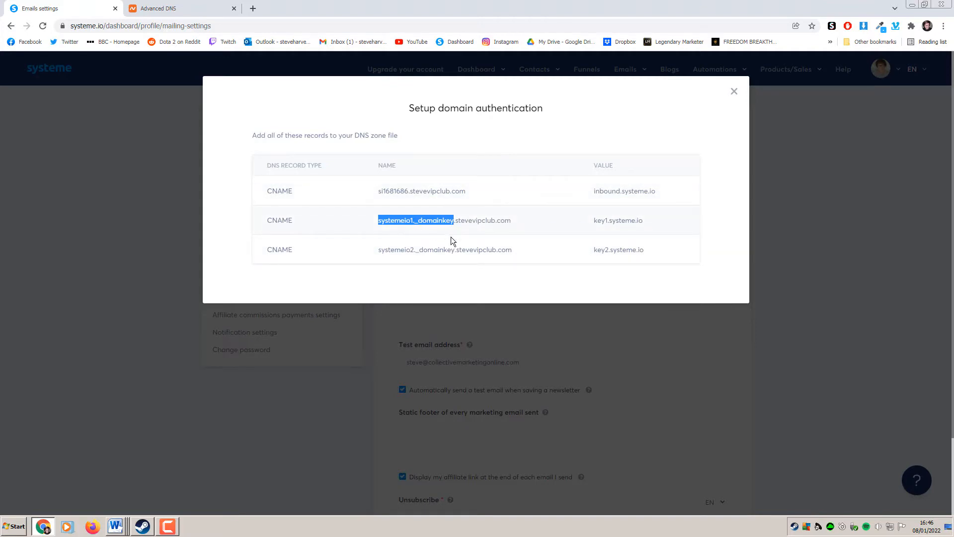
drag(455, 249, 378, 249)
click(407, 204)
drag(408, 191, 373, 198)
click(192, 5)
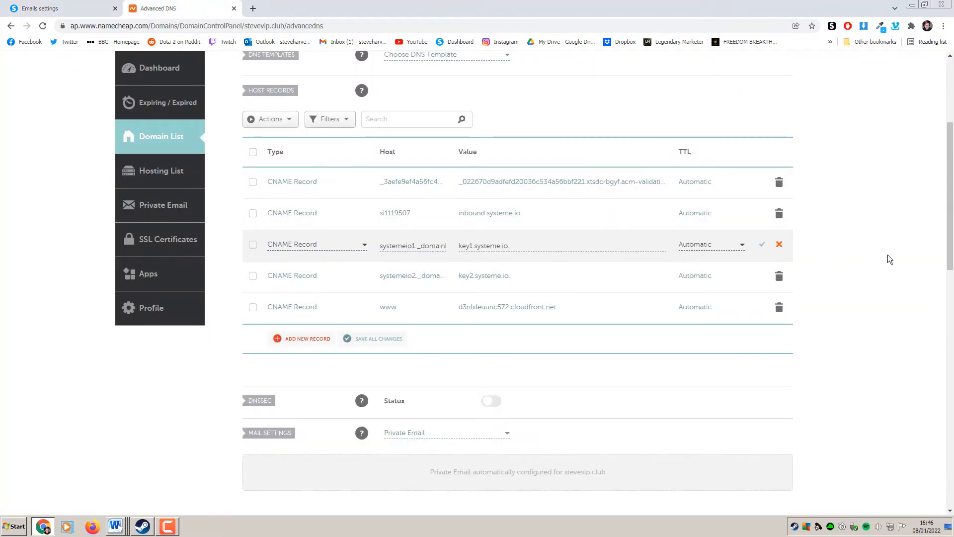
click(79, 7)
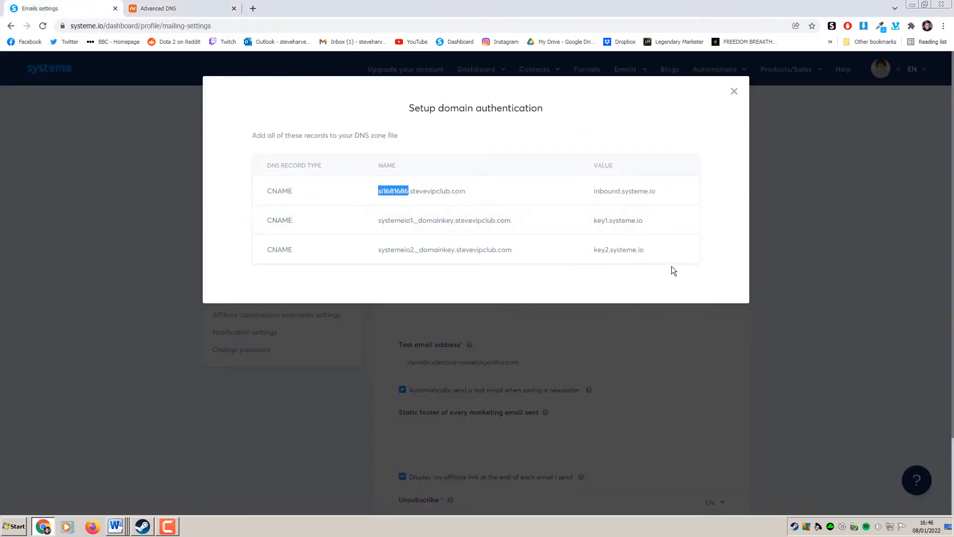
click(852, 276)
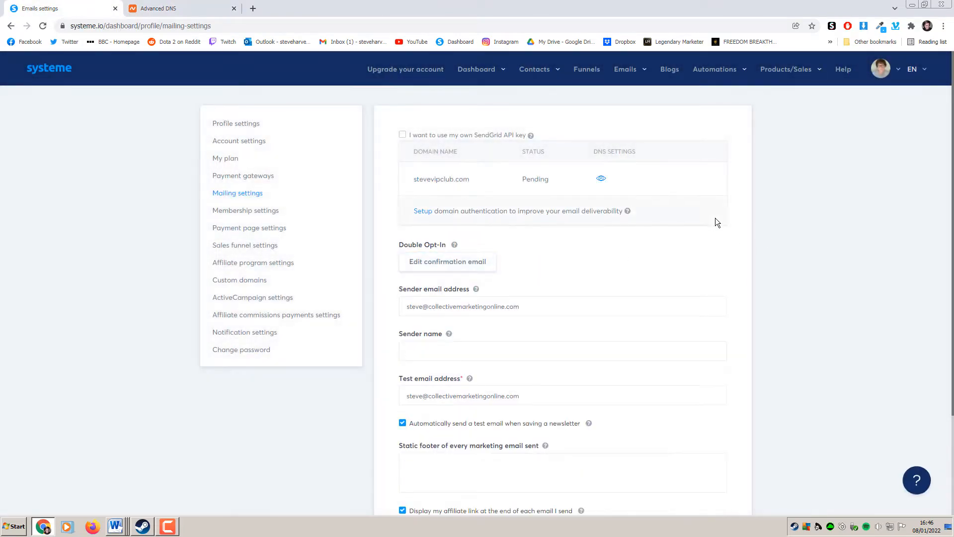
Delete the stevevipclub.com domain authentication and recheck the Namecheap host records
click(690, 180)
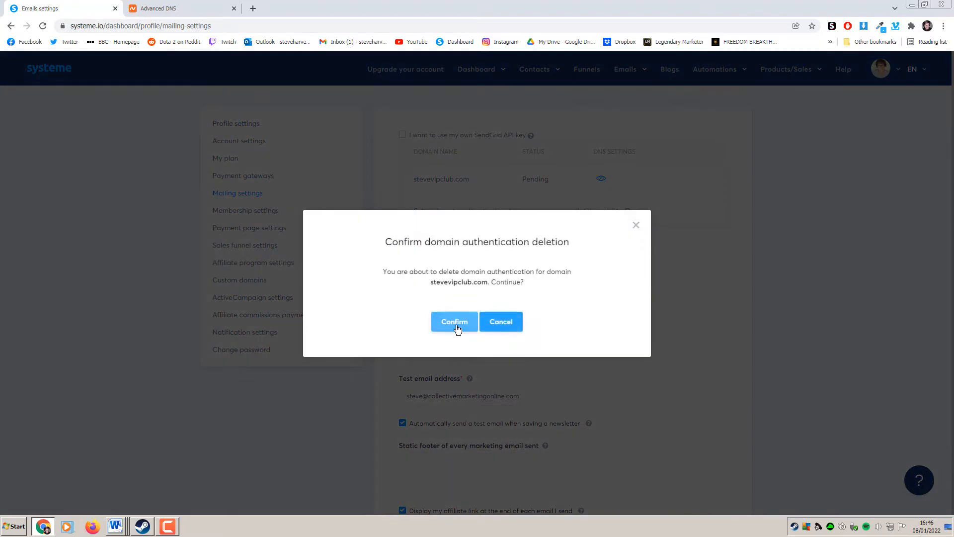
click(455, 322)
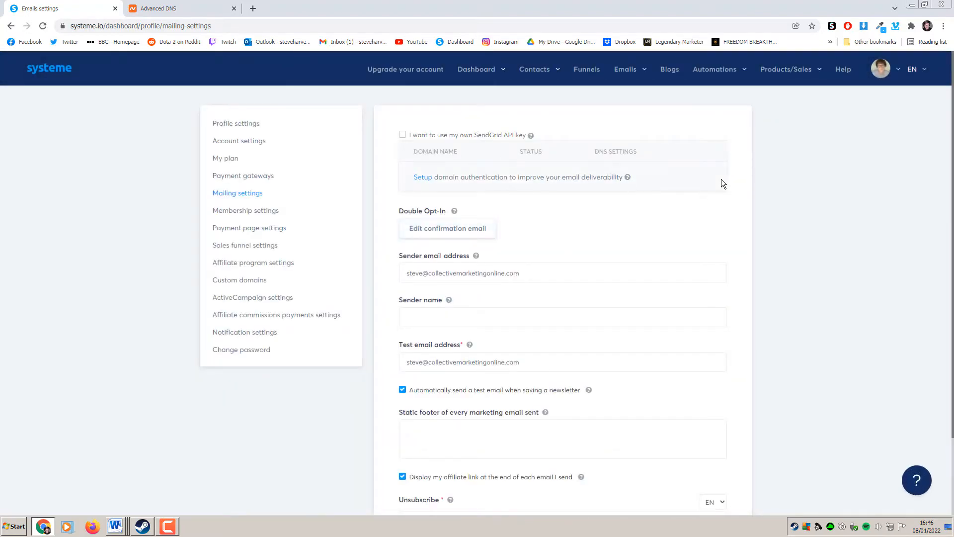
click(198, 8)
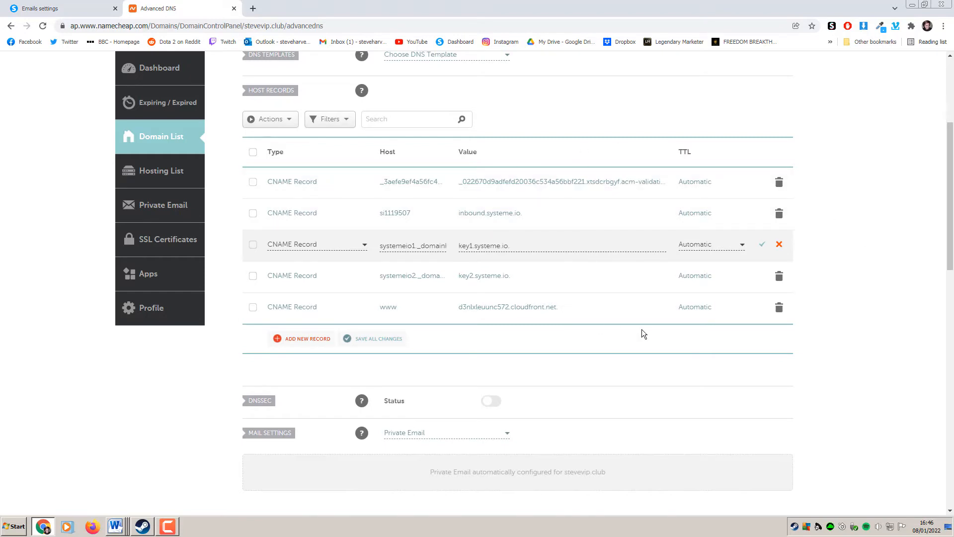
click(99, 9)
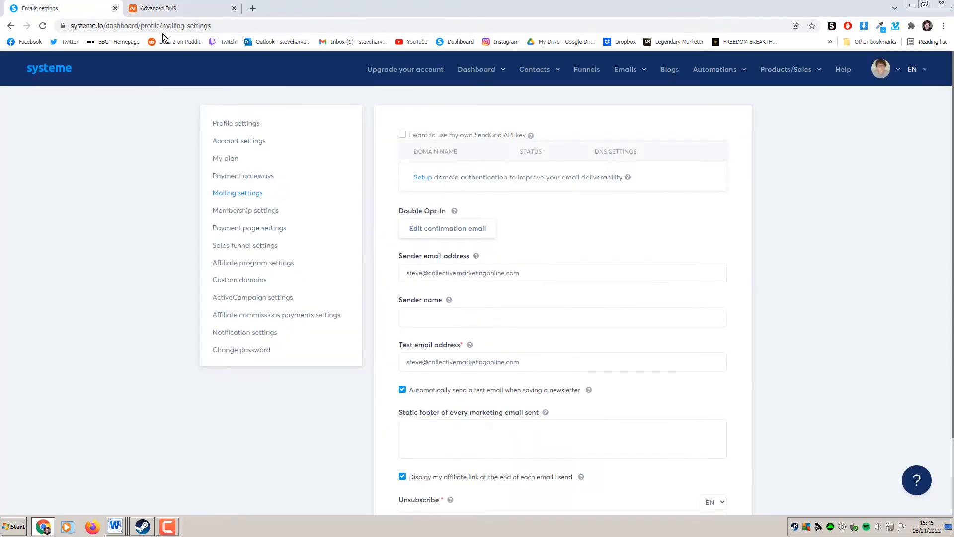